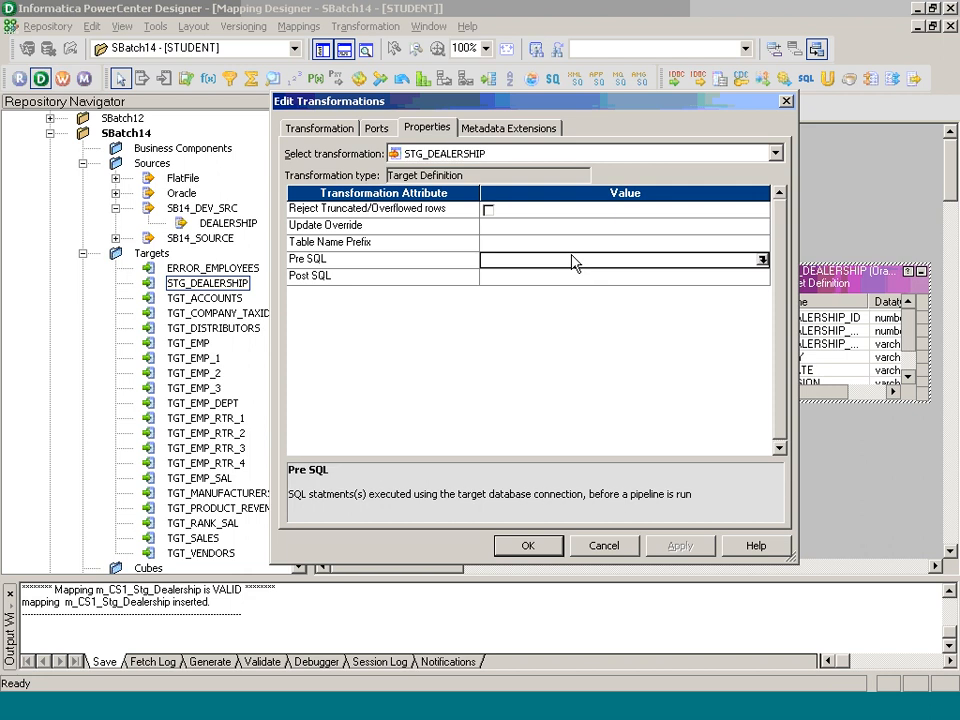
Step: Enter the Pre SQL statement DELETE FROM STG_DEALERSHIP; for the STG_DEALERSHIP target
{"action": "left_click", "coordinate": [572, 277]}
{"action": "left_click", "coordinate": [557, 262]}
{"action": "left_click", "coordinate": [762, 260]}
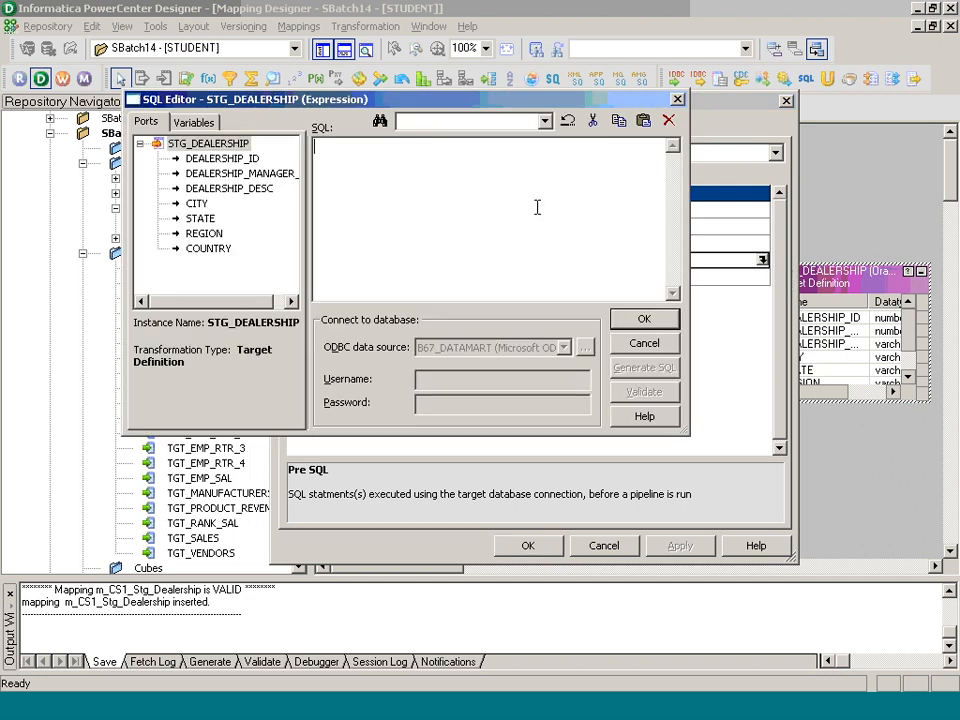
{"action": "type", "text": "DELETE FROM STG_DEL"}
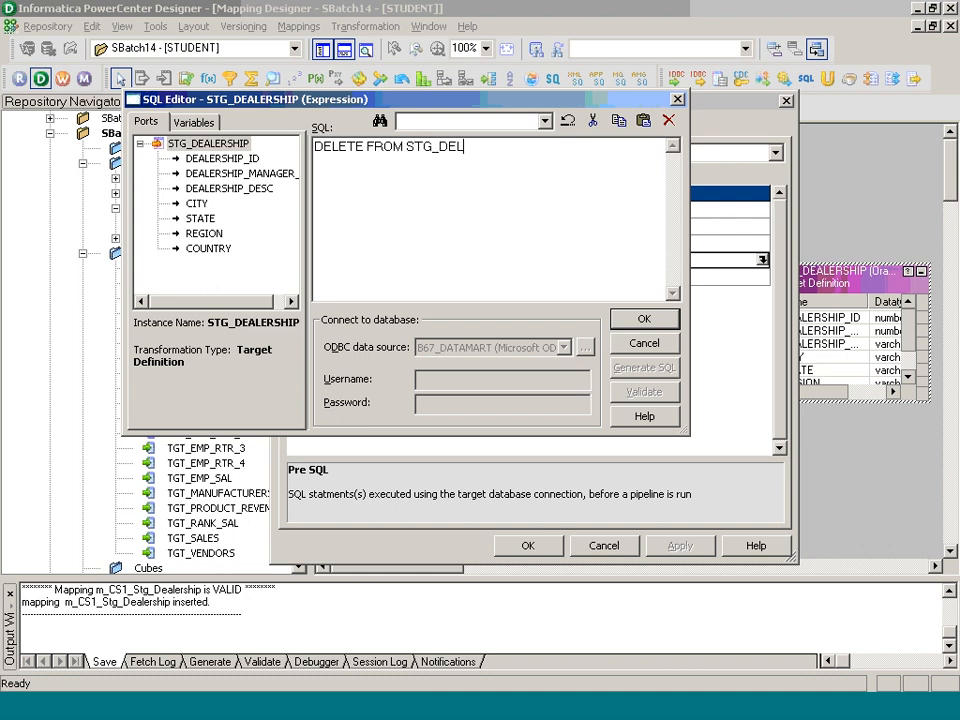
{"action": "key", "text": "BackSpace"}
{"action": "type", "text": "ALERSHIP;"}
{"action": "left_click", "coordinate": [644, 320]}
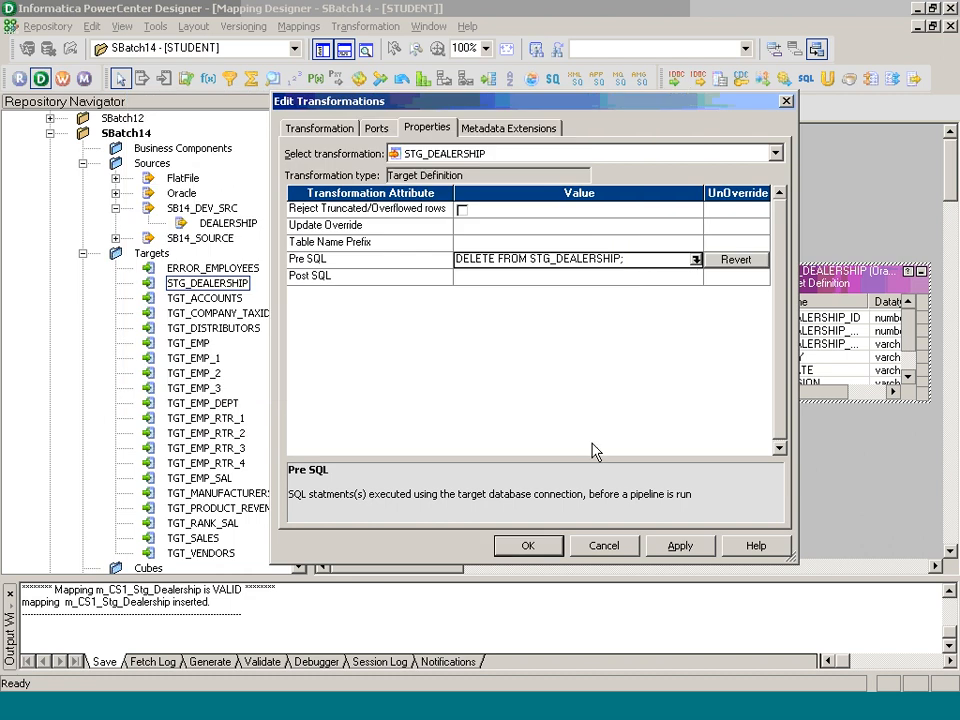
Step: Recheck the DELETE FROM STG_DEALERSHIP; statement and confirm the target property changes
{"action": "left_click", "coordinate": [519, 281]}
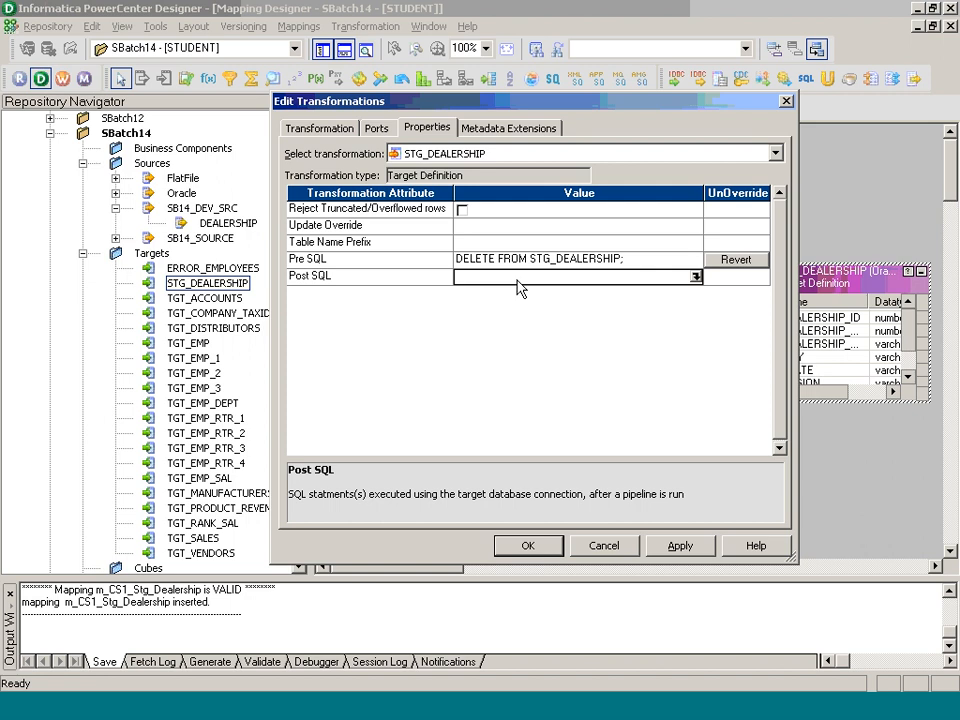
{"action": "left_click", "coordinate": [695, 262]}
{"action": "left_click_drag", "start_coordinate": [542, 150], "coordinate": [316, 147]}
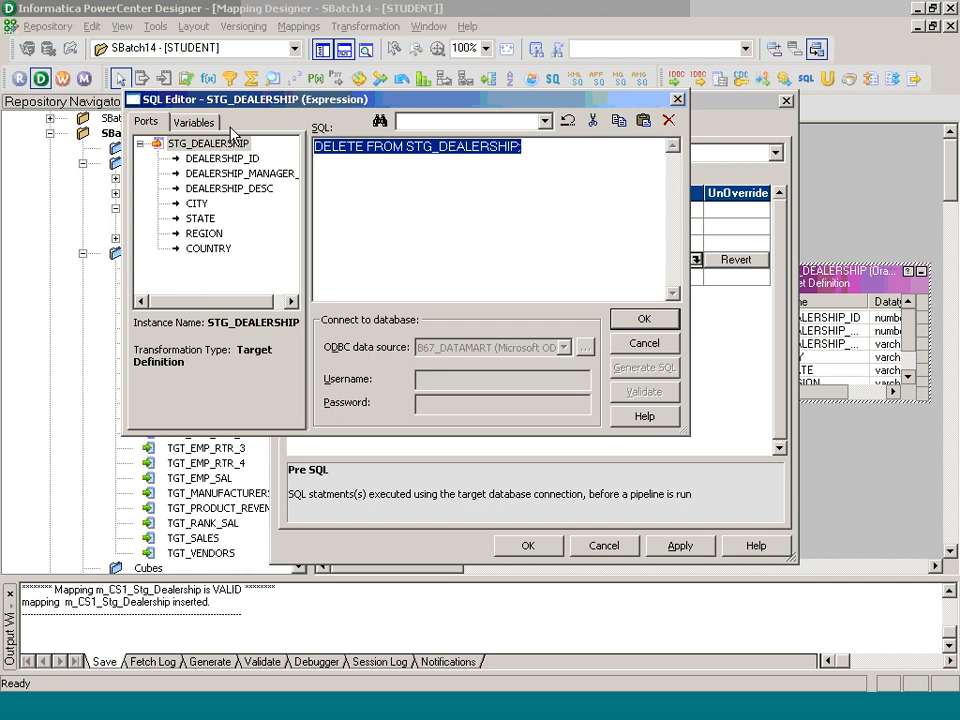
{"action": "left_click", "coordinate": [567, 253]}
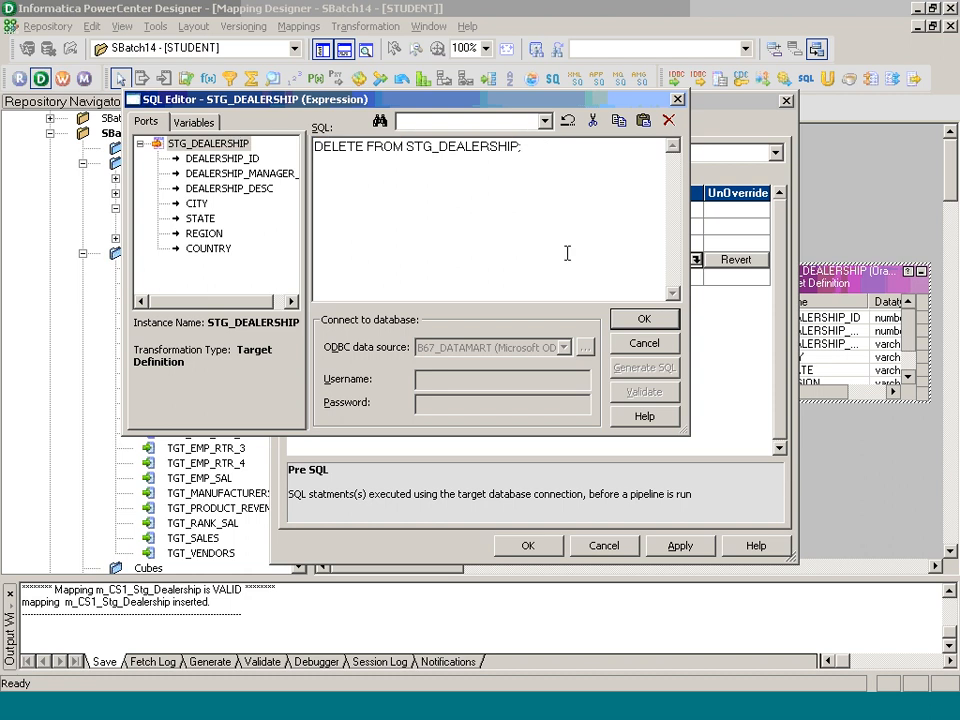
{"action": "left_click", "coordinate": [635, 324]}
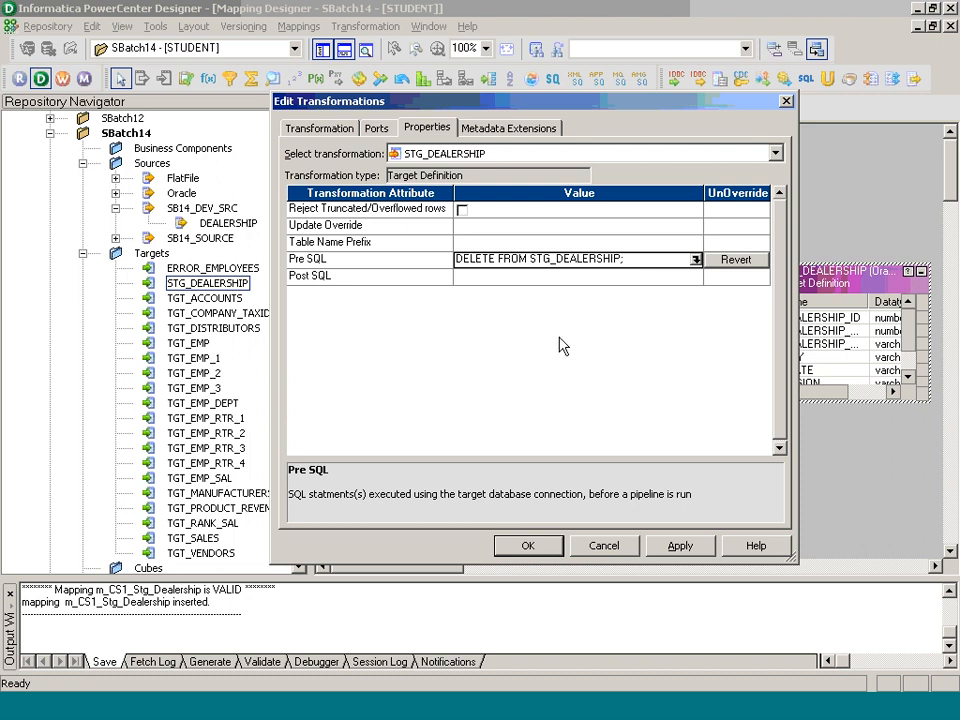
{"action": "left_click", "coordinate": [548, 541]}
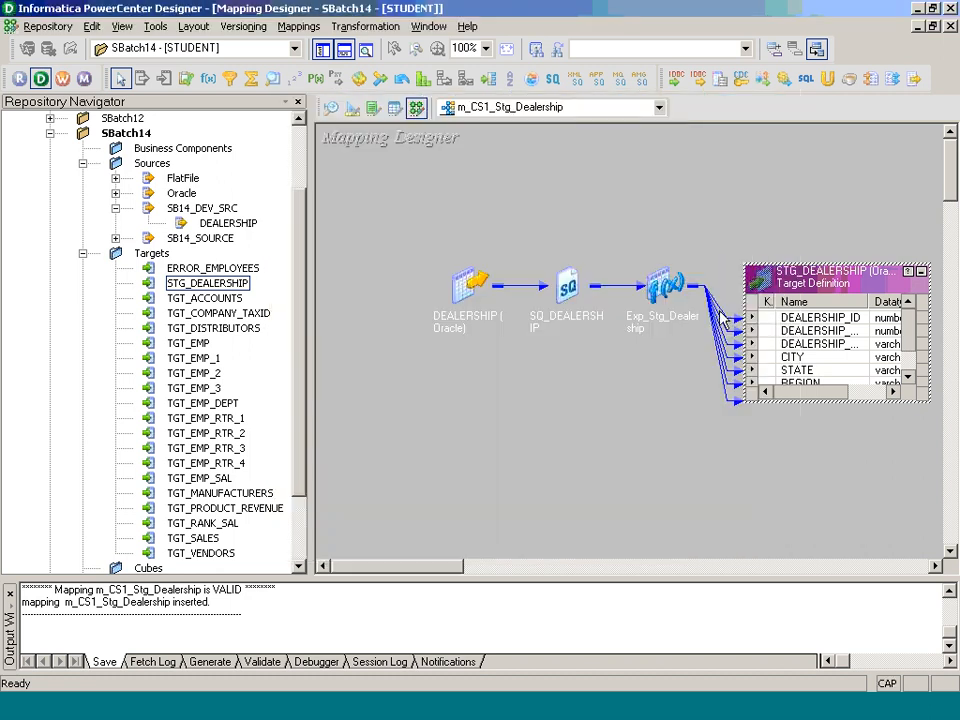
Step: Iconize the STG_DEALERSHIP target and save the m_CS1_Stg_Dealership mapping
{"action": "left_click", "coordinate": [913, 272]}
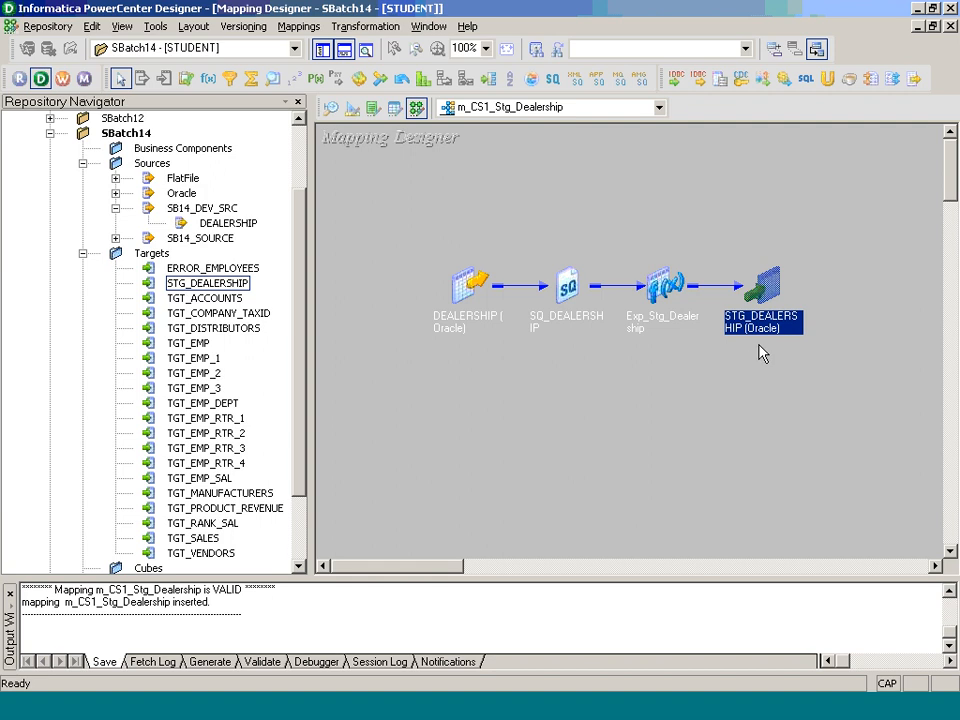
{"action": "key", "text": "ctrl+s"}
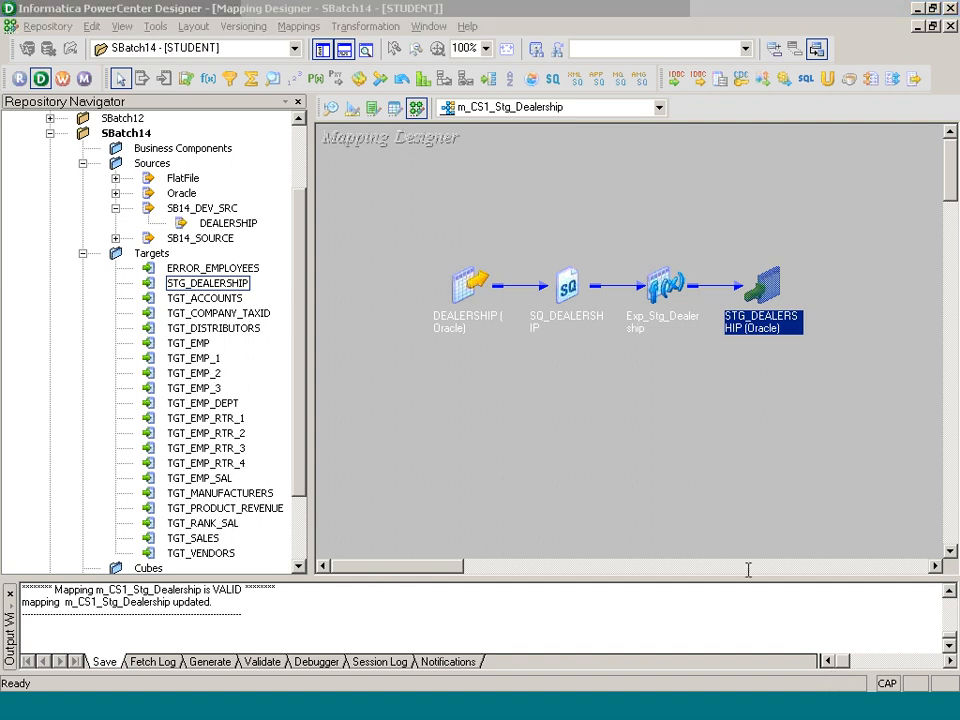
{"action": "key", "text": "Caps_Lock"}
Step: Collapse the Targets, Sources and SBatch14 folders in the repository navigator
{"action": "left_click", "coordinate": [690, 407]}
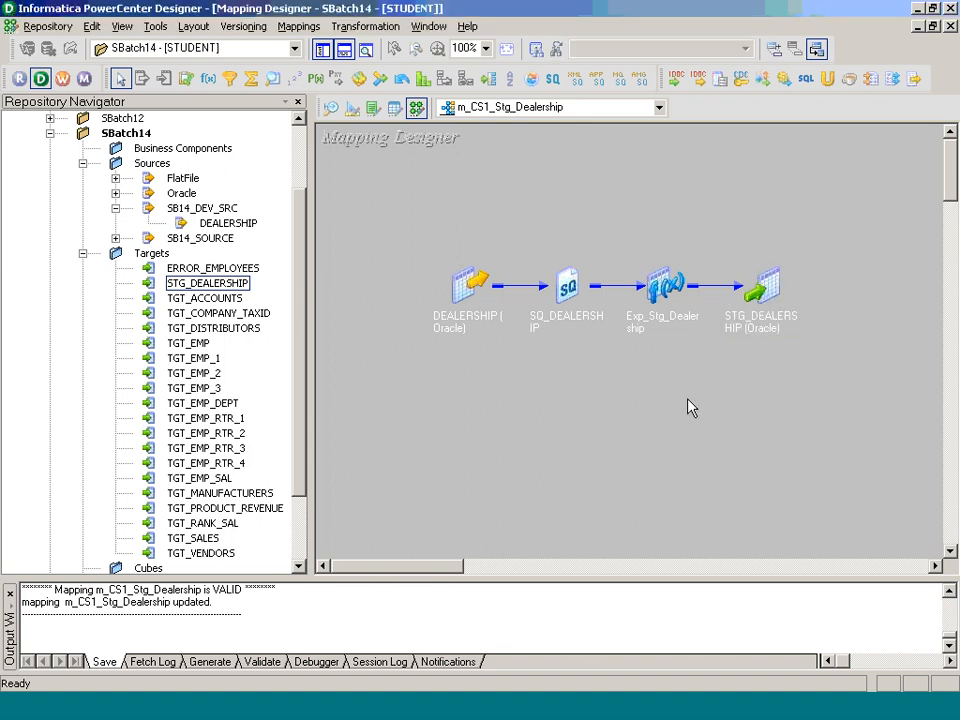
{"action": "left_click", "coordinate": [84, 253]}
{"action": "left_click", "coordinate": [83, 253]}
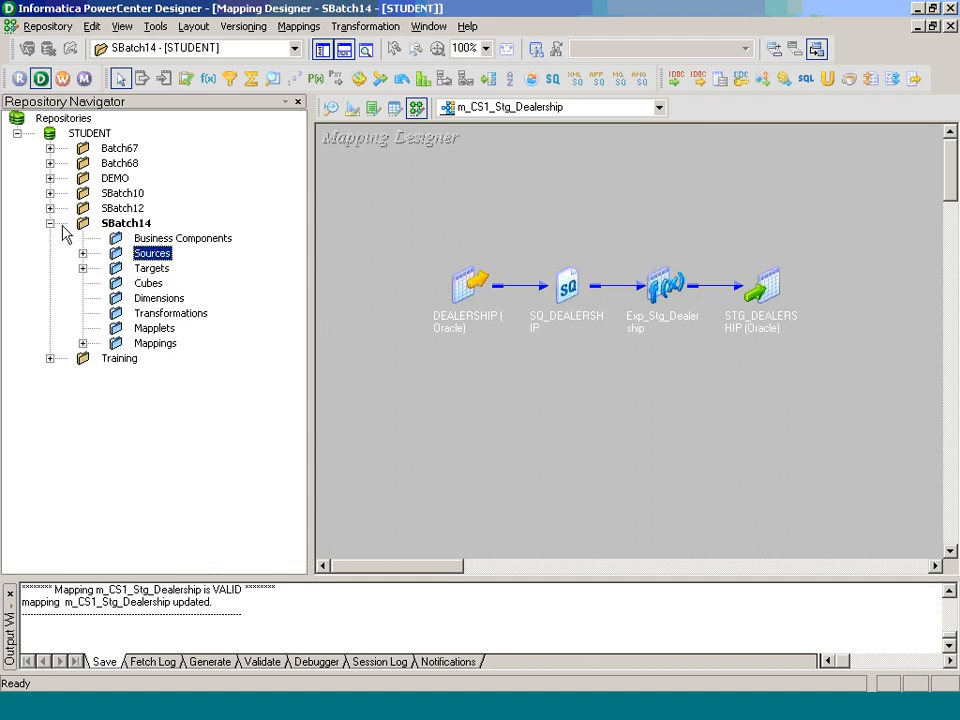
{"action": "left_click", "coordinate": [50, 223]}
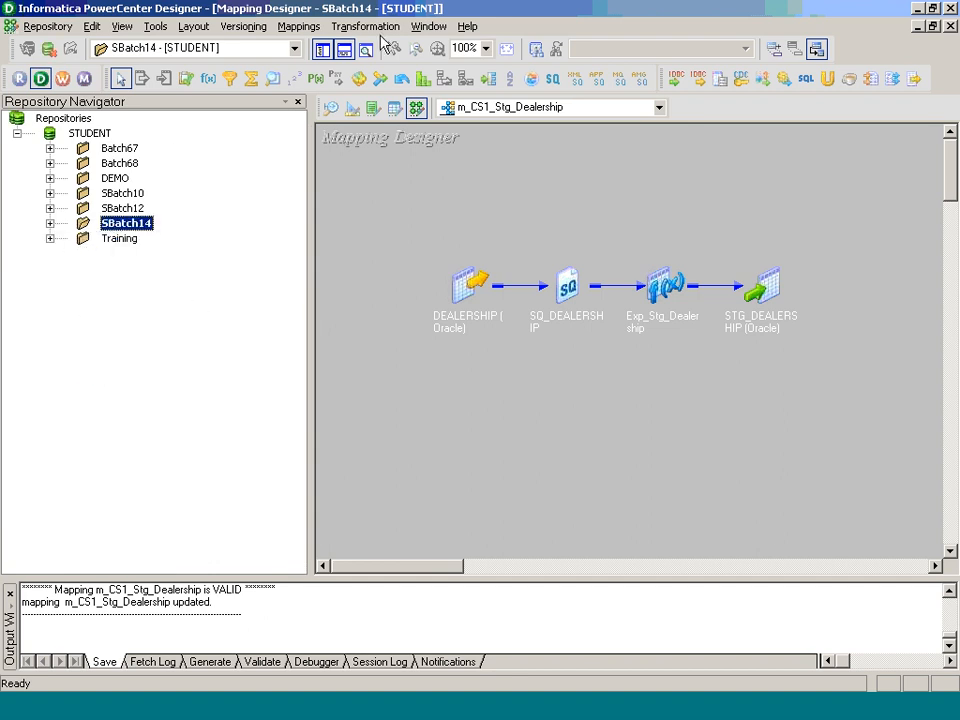
Step: Check the mapping's name and comments, save again, and go to Workflow Manager's Task Developer
{"action": "left_click", "coordinate": [298, 26]}
{"action": "left_click", "coordinate": [321, 86]}
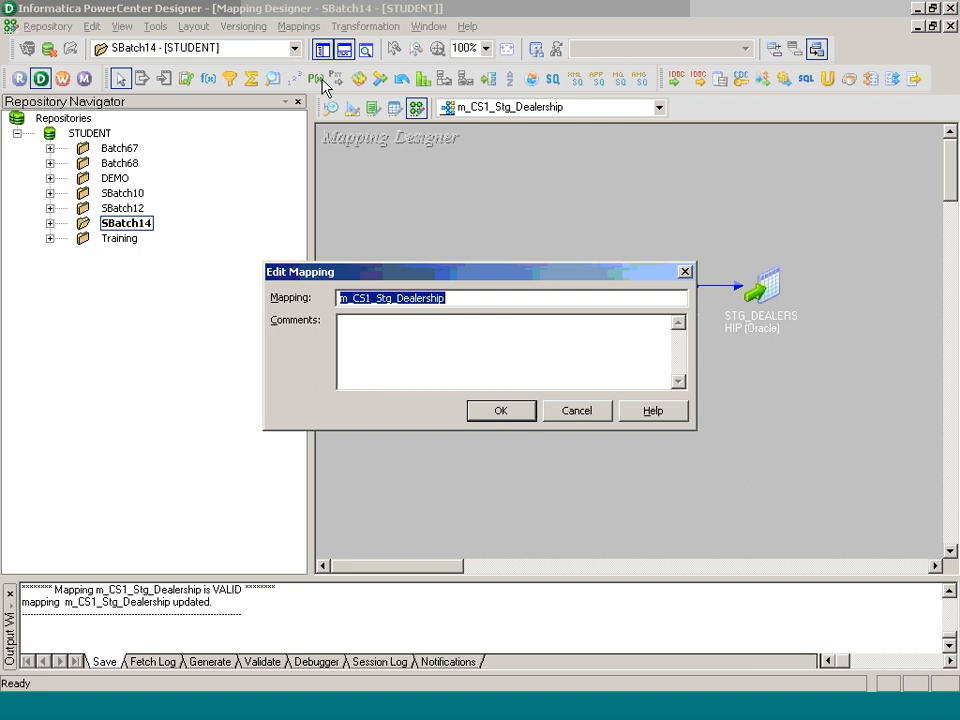
{"action": "left_click", "coordinate": [496, 411]}
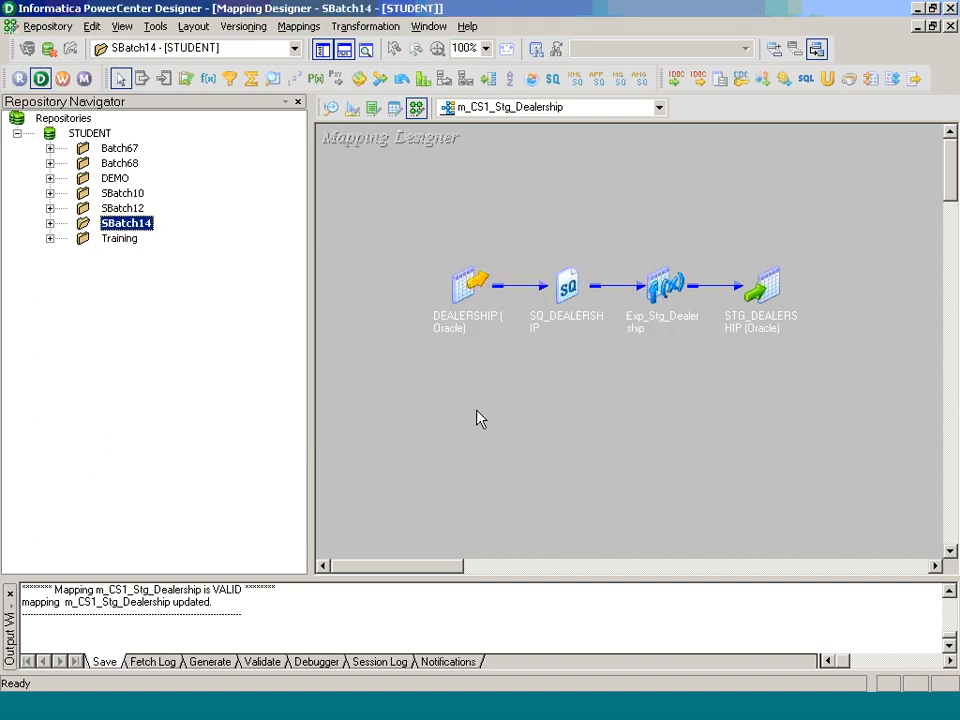
{"action": "key", "text": "ctrl+s"}
{"action": "left_click", "coordinate": [496, 382]}
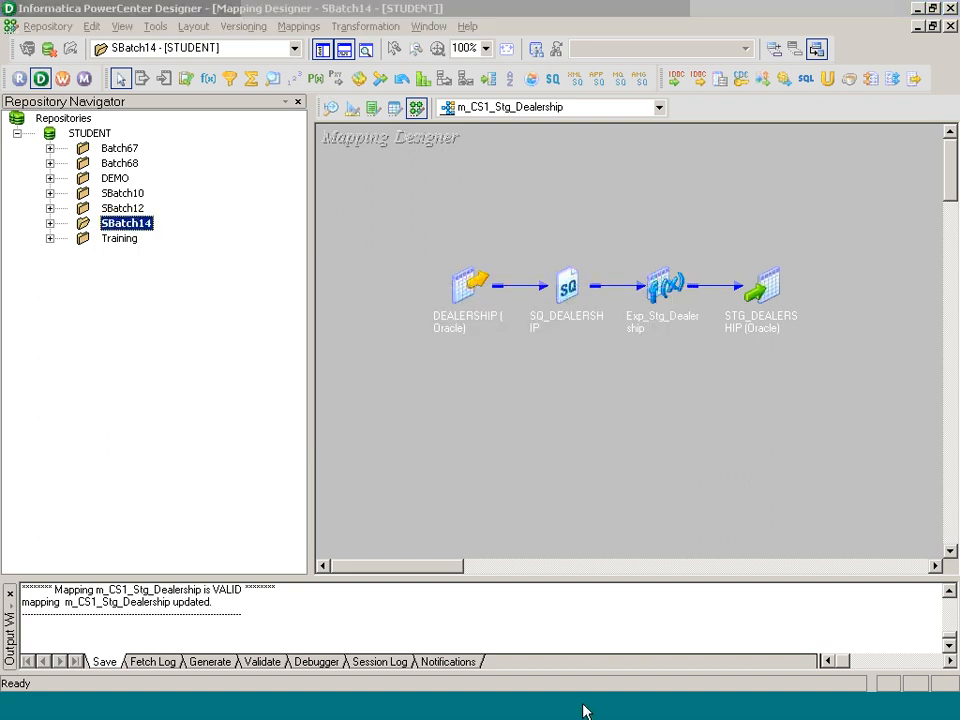
{"action": "left_click", "coordinate": [582, 705]}
{"action": "left_click", "coordinate": [382, 160]}
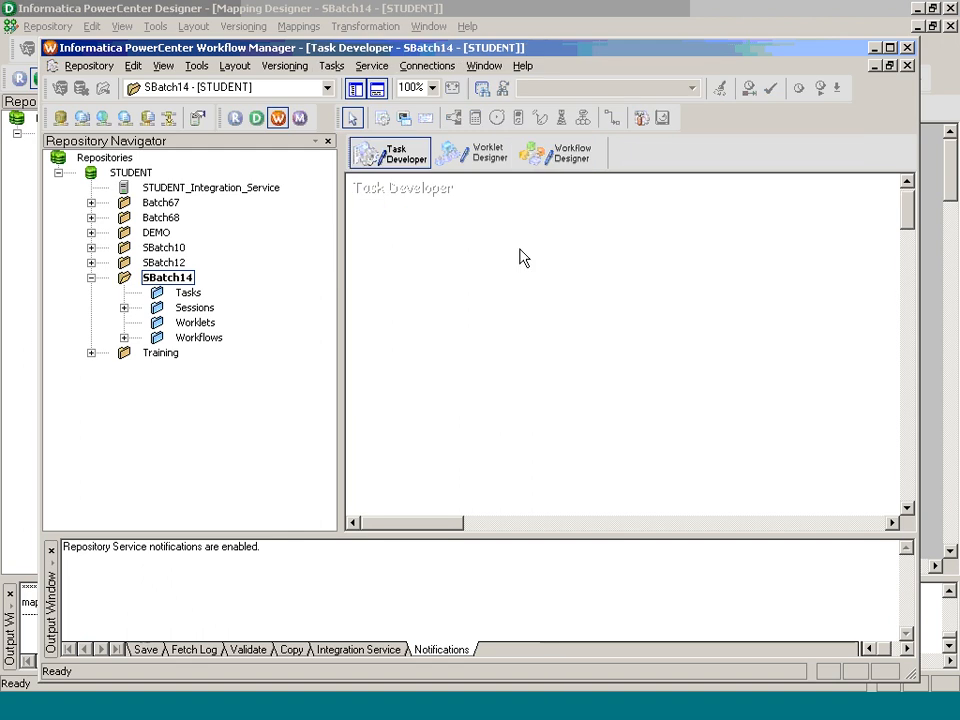
Step: Create session task s_m_CS1_Stg_Dealership using the m_CS1_Stg_Dealership mapping
{"action": "left_click", "coordinate": [331, 65]}
{"action": "left_click", "coordinate": [347, 85]}
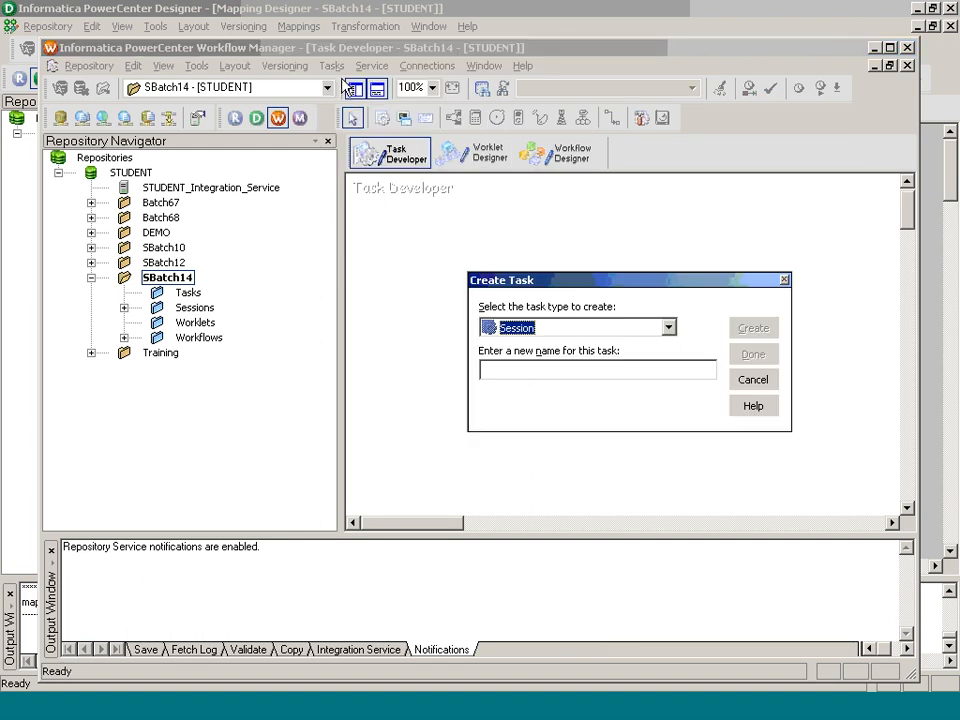
{"action": "left_click", "coordinate": [520, 368]}
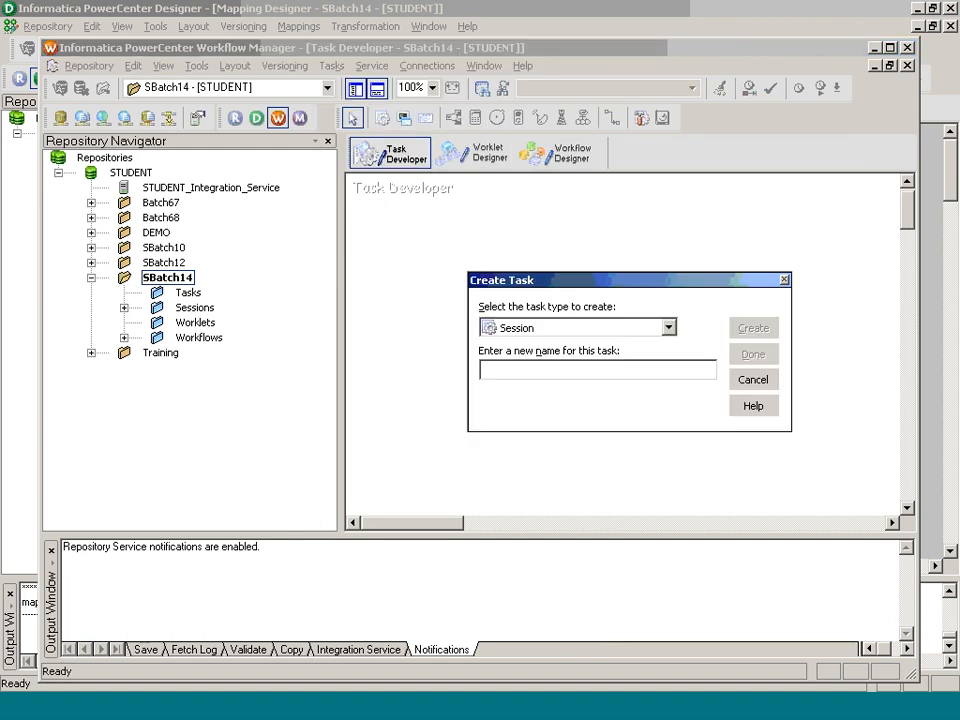
{"action": "type", "text": "s_"}
{"action": "type", "text": "m_CSI_Stg_Dealership"}
{"action": "key", "text": "Return"}
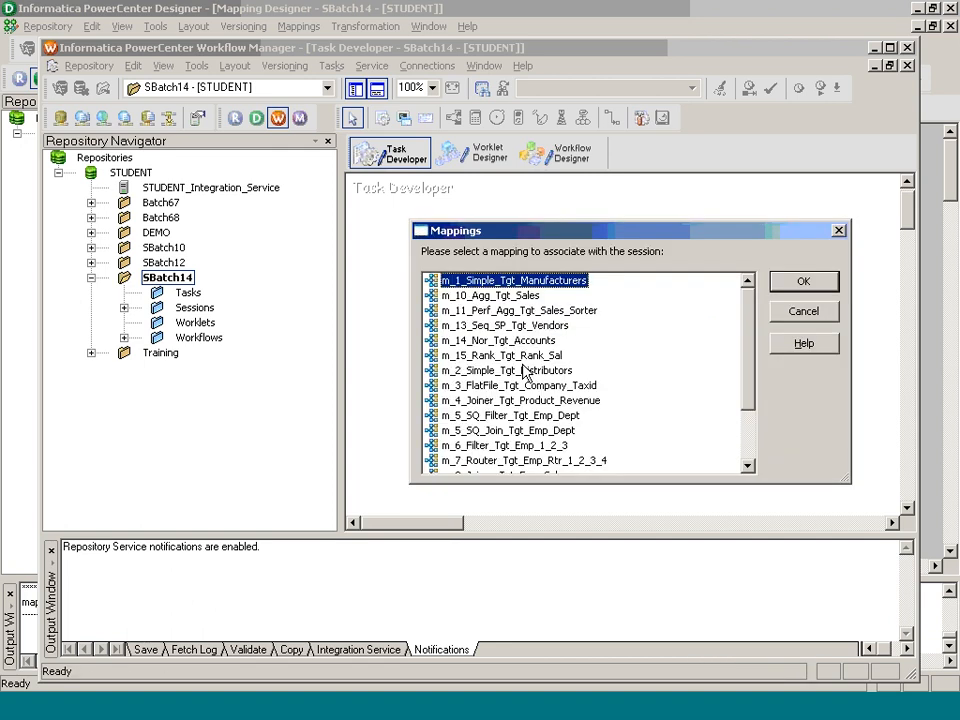
{"action": "left_click", "coordinate": [747, 437]}
{"action": "left_click", "coordinate": [522, 432]}
{"action": "left_click", "coordinate": [825, 285]}
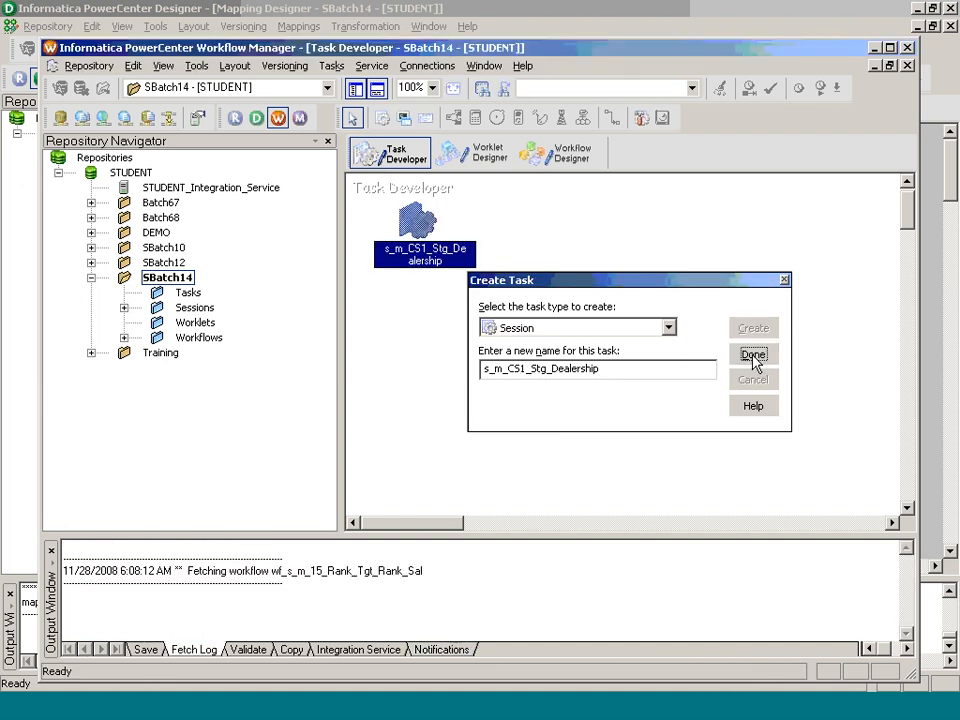
{"action": "left_click", "coordinate": [753, 358]}
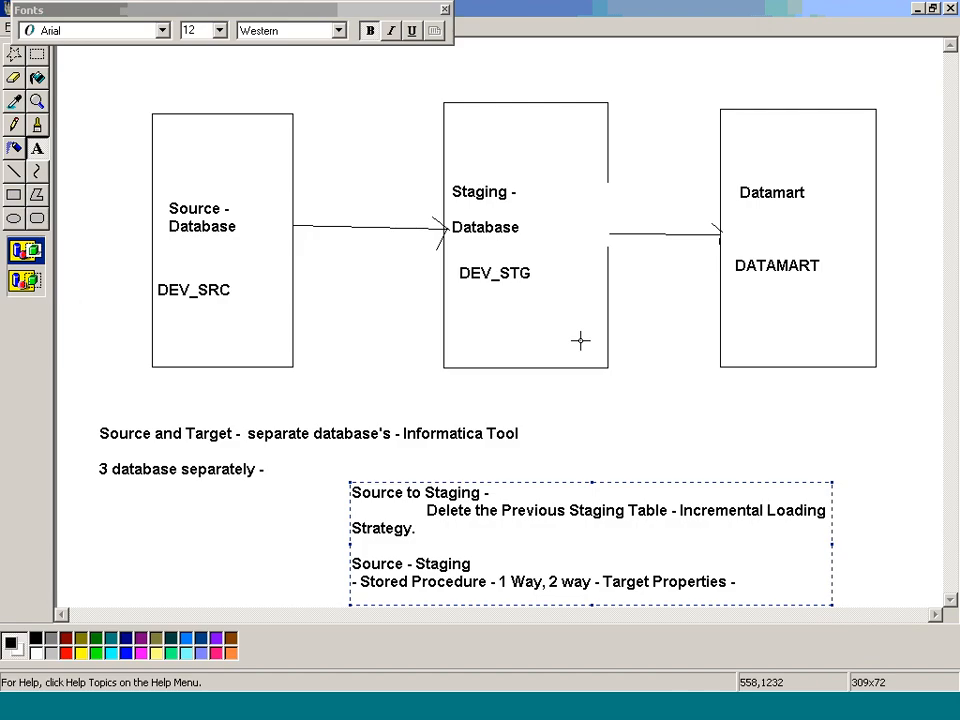
Step: Draw small rectangles below the DEV_SRC and DEV_STG boxes
{"action": "left_click_drag", "start_coordinate": [199, 308], "coordinate": [281, 343]}
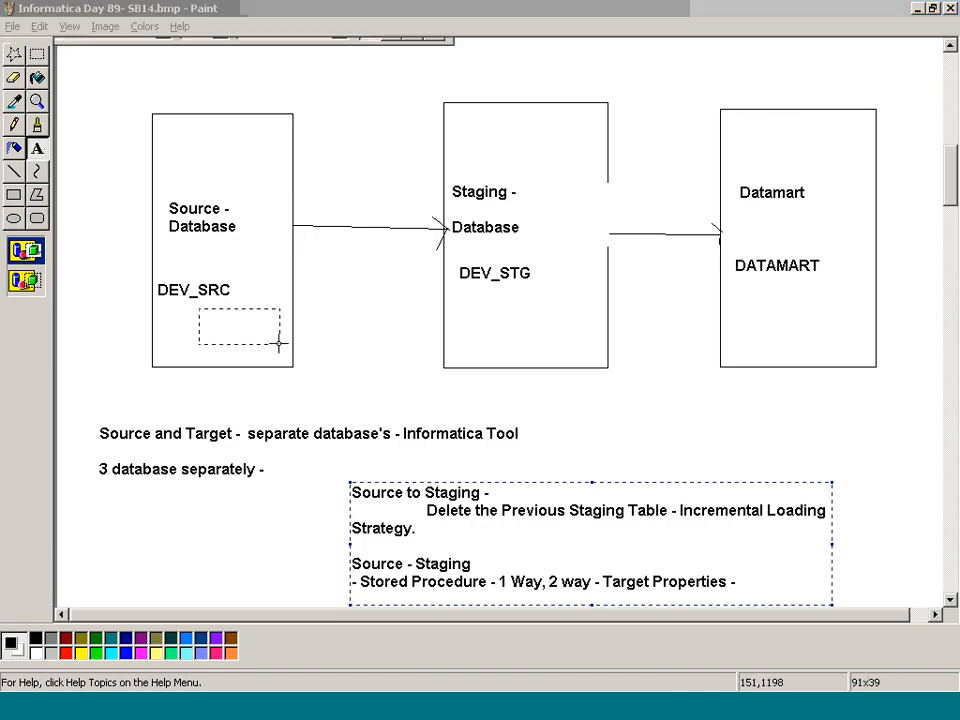
{"action": "left_click", "coordinate": [14, 195]}
{"action": "left_click_drag", "start_coordinate": [192, 311], "coordinate": [237, 353]}
{"action": "left_click_drag", "start_coordinate": [481, 305], "coordinate": [559, 358]}
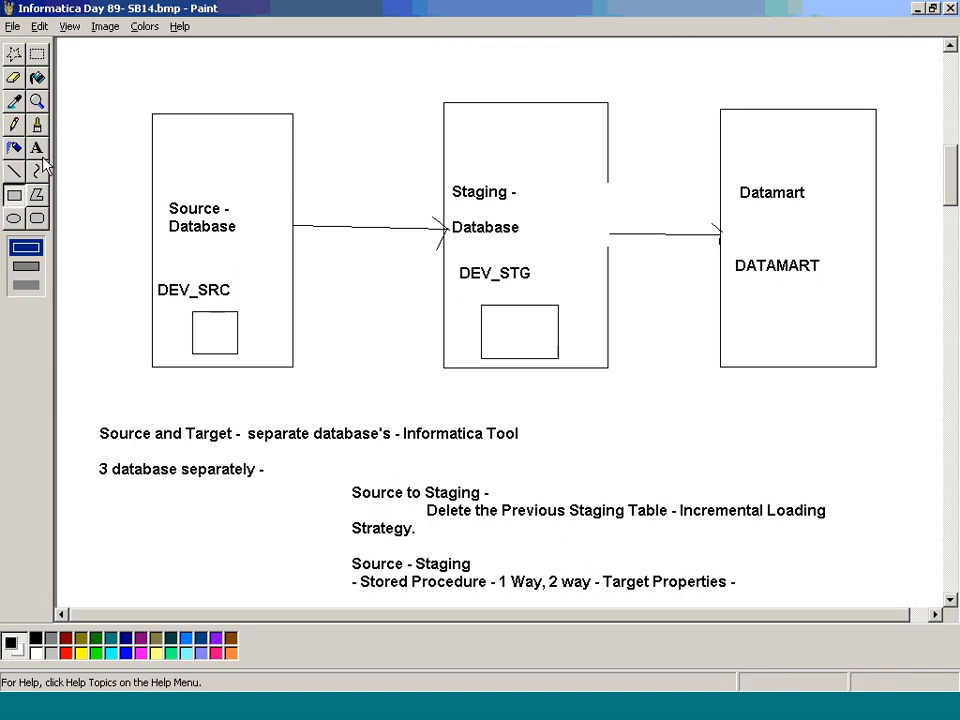
Step: Label the new boxes D and Stg_D, then bring up the WebEx meeting
{"action": "left_click", "coordinate": [37, 148]}
{"action": "left_click_drag", "start_coordinate": [199, 321], "coordinate": [237, 359]}
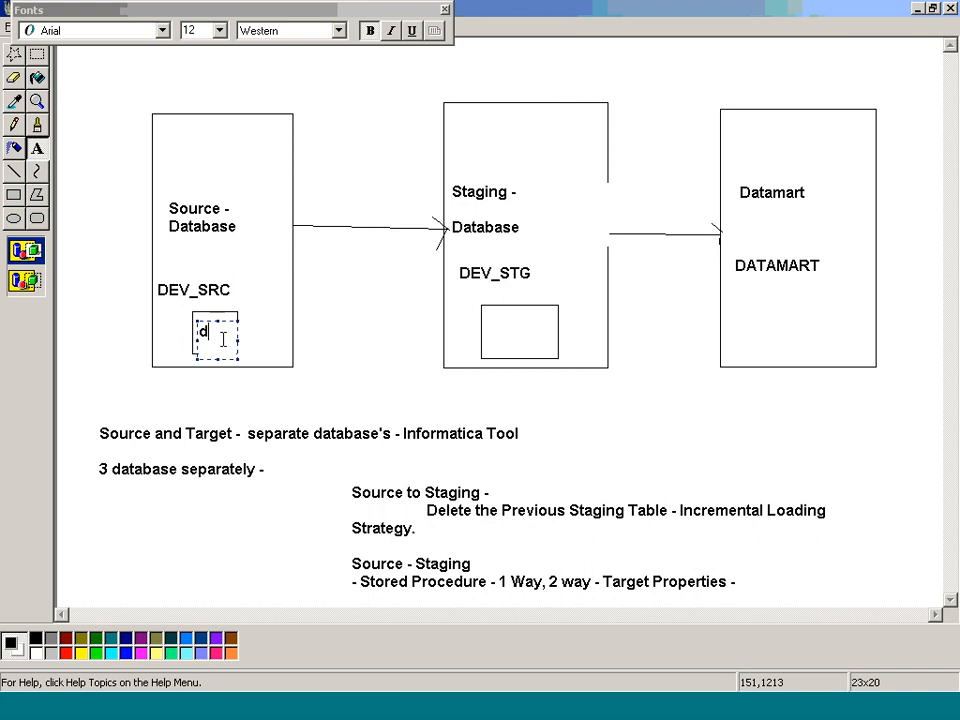
{"action": "type", "text": "D"}
{"action": "left_click_drag", "start_coordinate": [489, 317], "coordinate": [545, 362]}
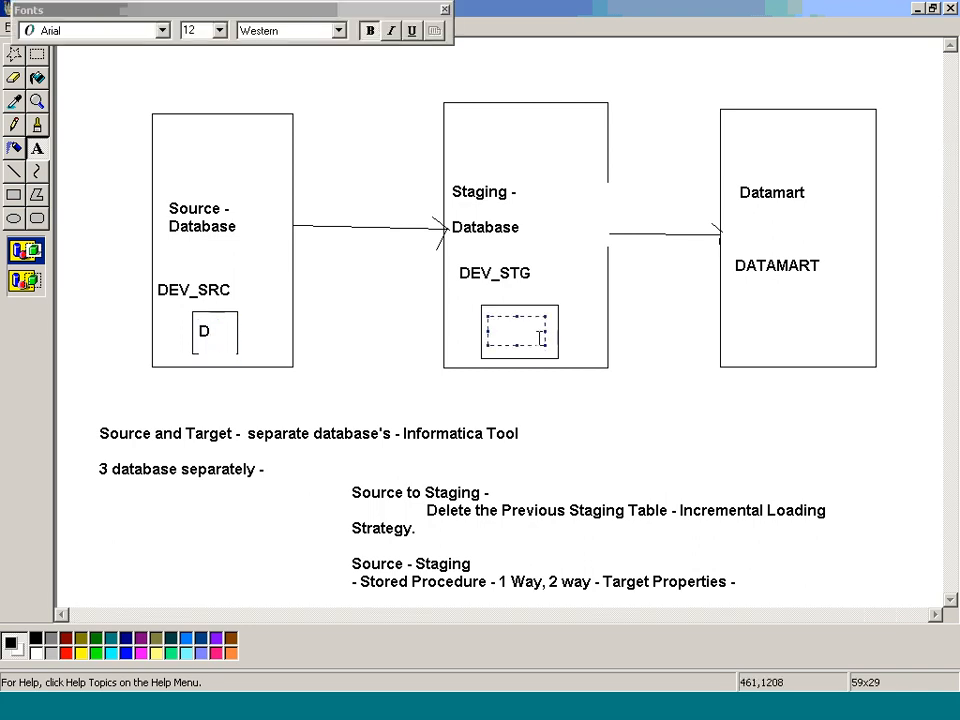
{"action": "type", "text": "Stg_D"}
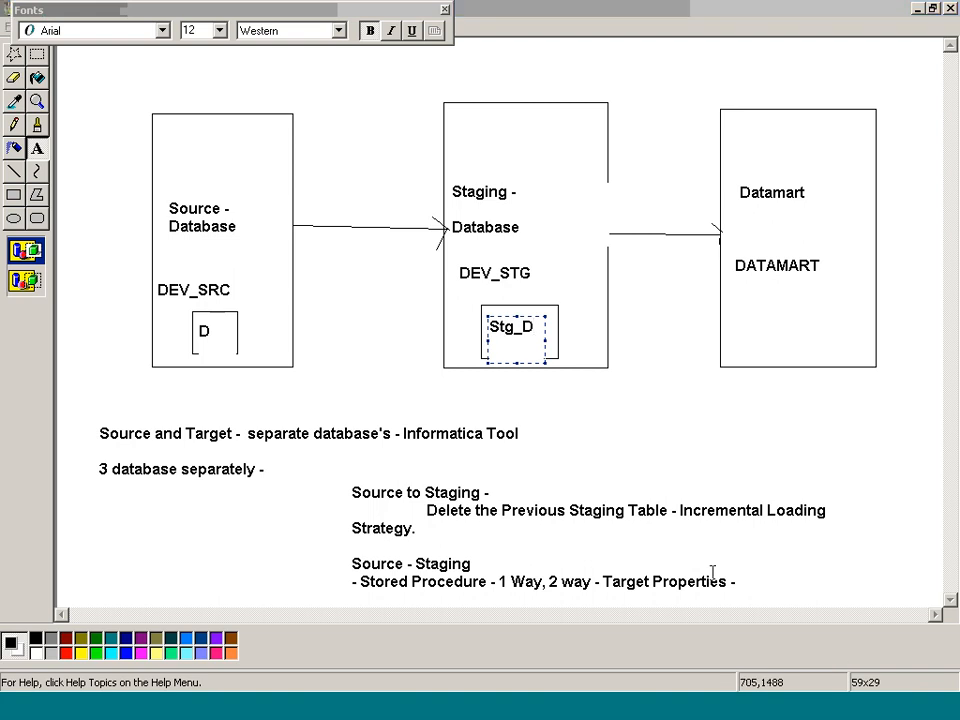
{"action": "left_click", "coordinate": [811, 680]}
{"action": "left_click", "coordinate": [740, 172]}
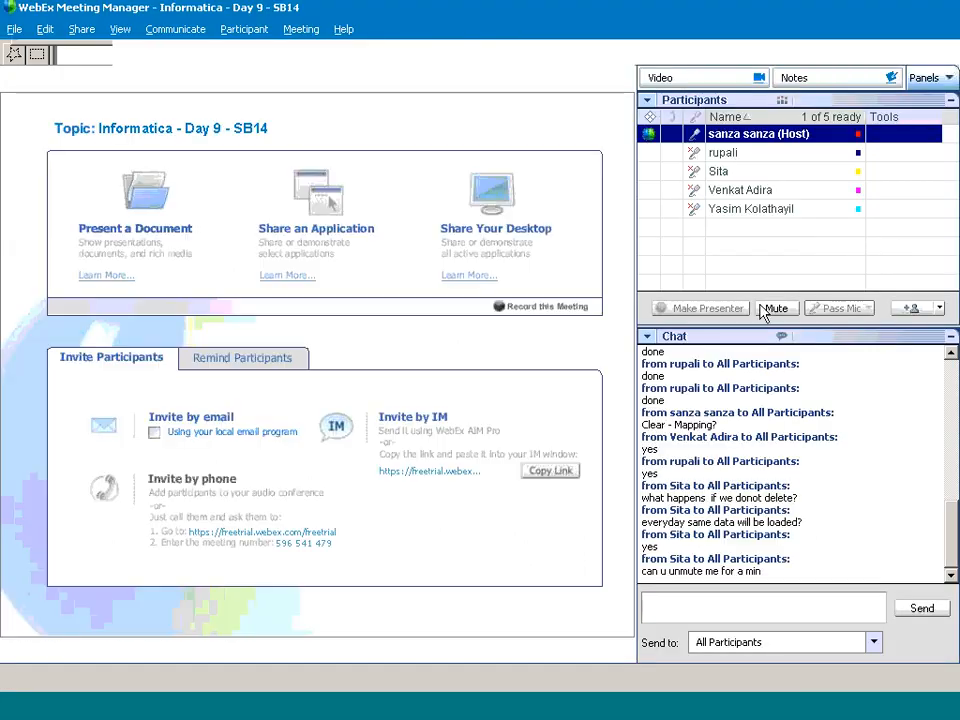
Step: Unmute the attendee who asked to speak, then return to the Paint diagram
{"action": "left_click", "coordinate": [764, 310]}
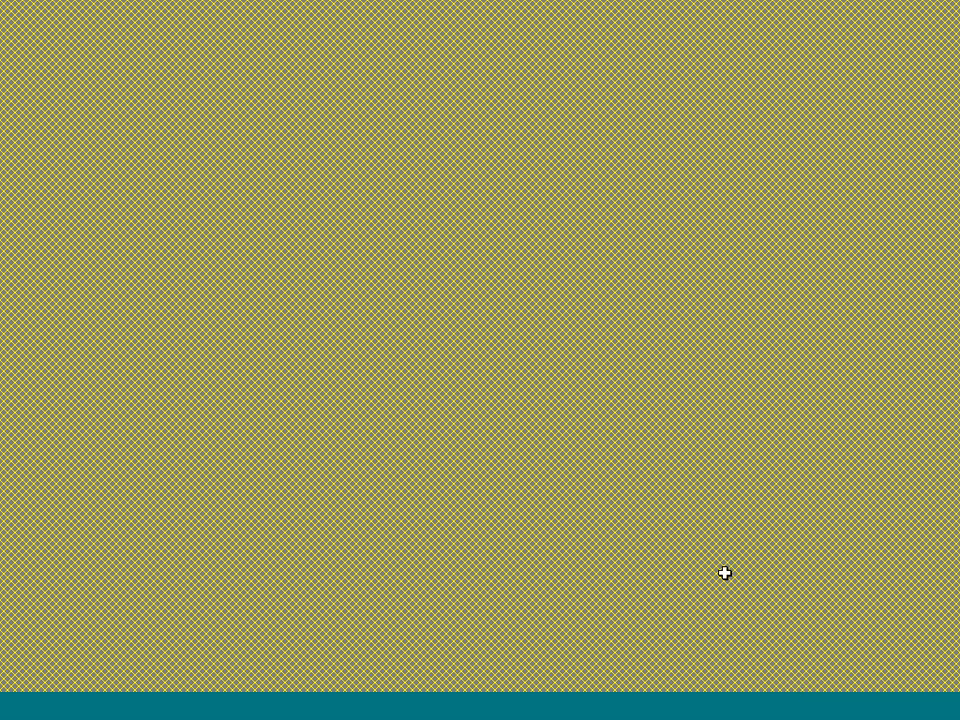
{"action": "left_click", "coordinate": [790, 703]}
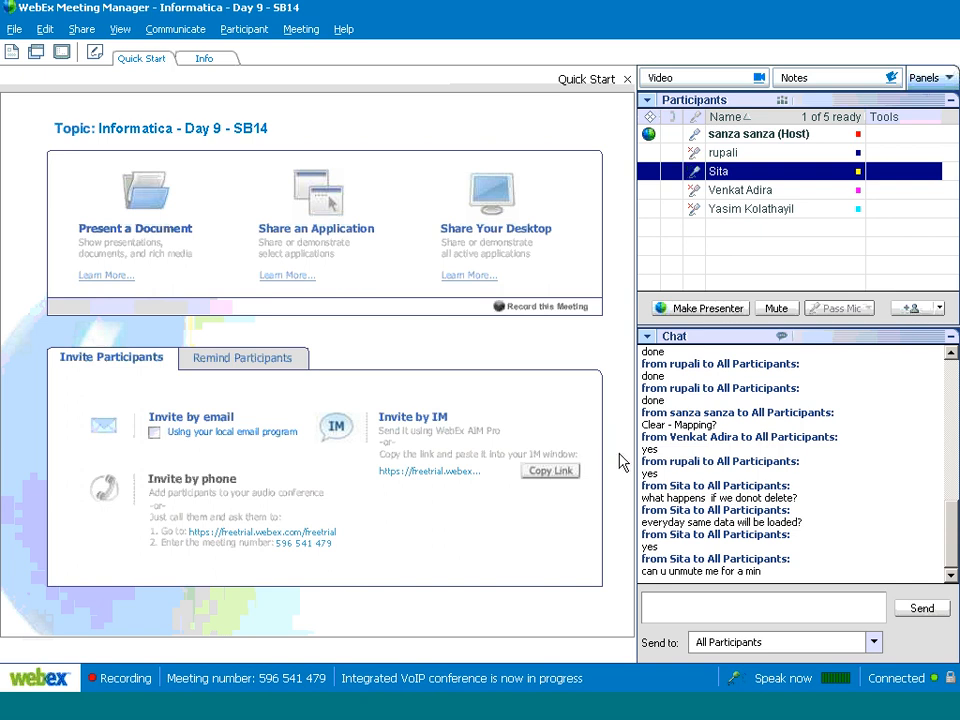
{"action": "key", "text": "alt+Tab"}
{"action": "key", "text": "alt+Tab"}
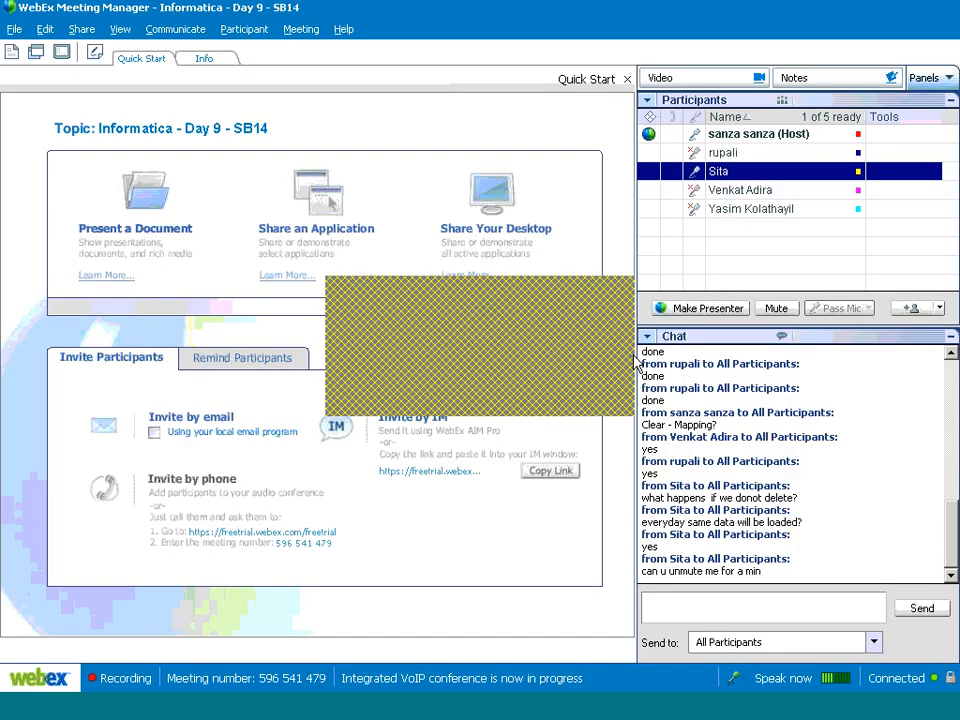
{"action": "key", "text": "alt+Tab"}
Step: Write the note 'If we do not delete the data in the Staging -' with its reload/append question and Answer line
{"action": "left_click", "coordinate": [686, 417]}
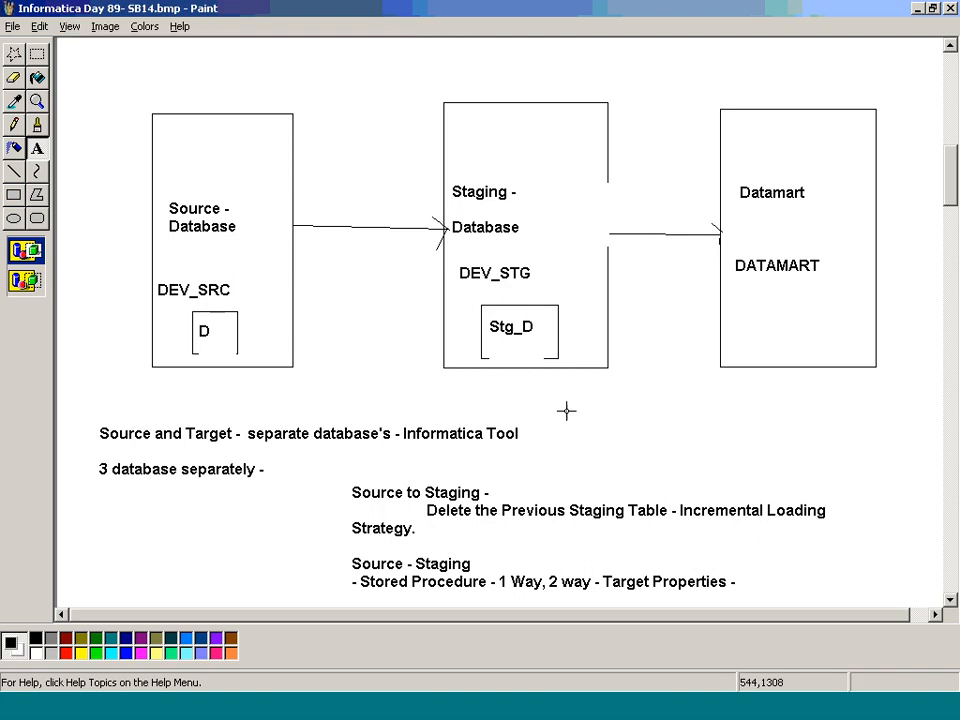
{"action": "scroll", "coordinate": [566, 410], "scroll_direction": "down", "scroll_amount": 5}
{"action": "left_click_drag", "start_coordinate": [113, 361], "coordinate": [778, 484]}
{"action": "type", "text": "If we d"}
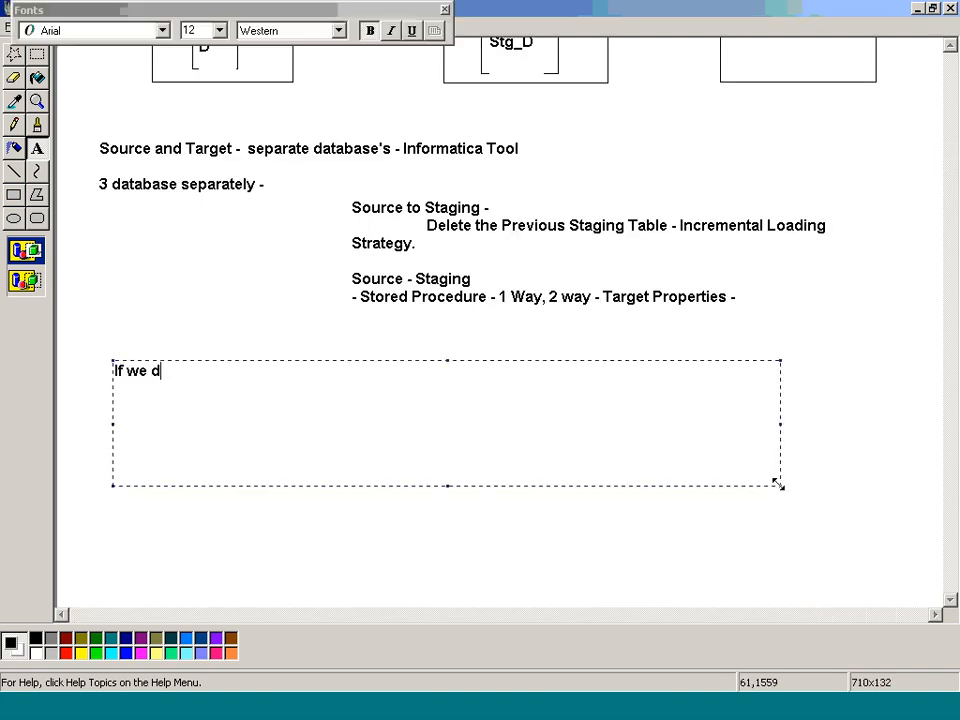
{"action": "type", "text": "o not delete th"}
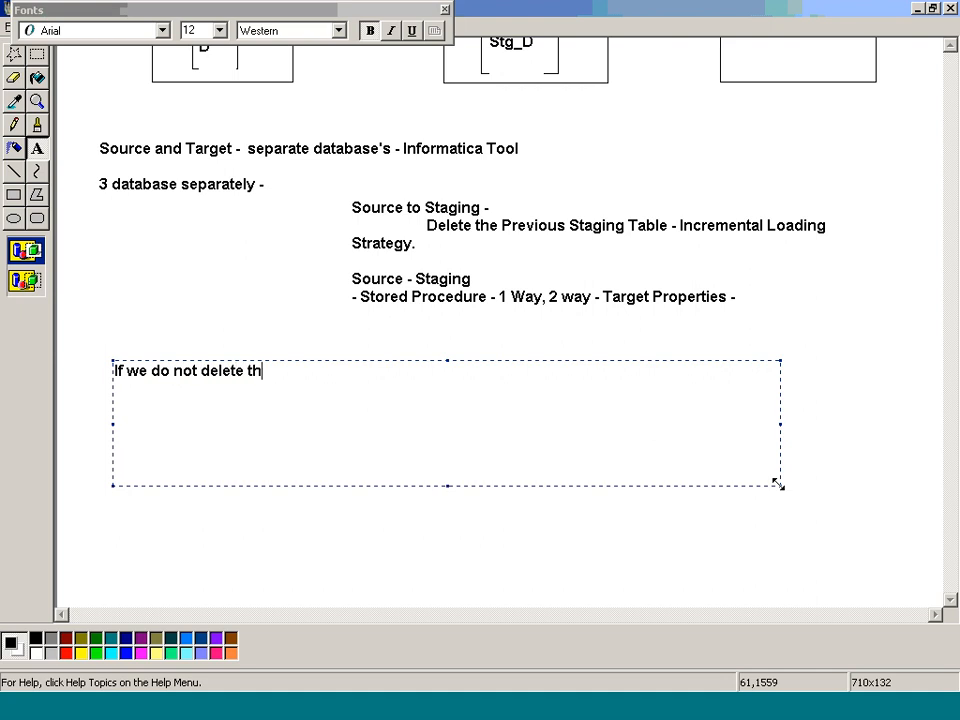
{"action": "type", "text": "e data in the S"}
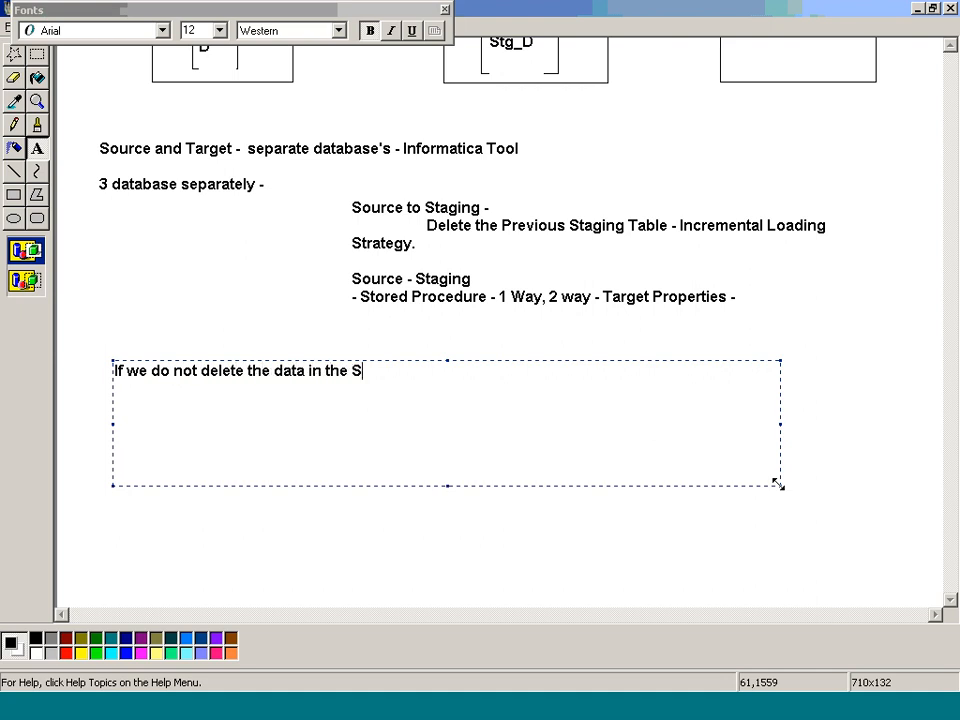
{"action": "type", "text": "taging -"}
{"action": "key", "text": "Return"}
{"action": "key", "text": "Tab"}
{"action": "key", "text": "Tab"}
{"action": "type", "text": "will t"}
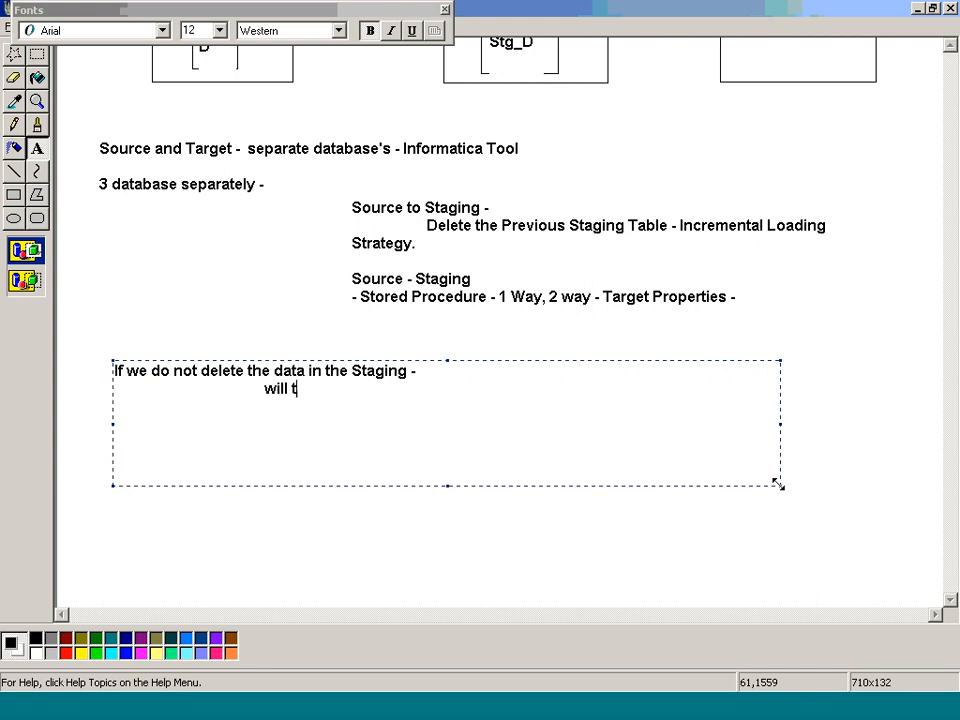
{"action": "type", "text": "he same data"}
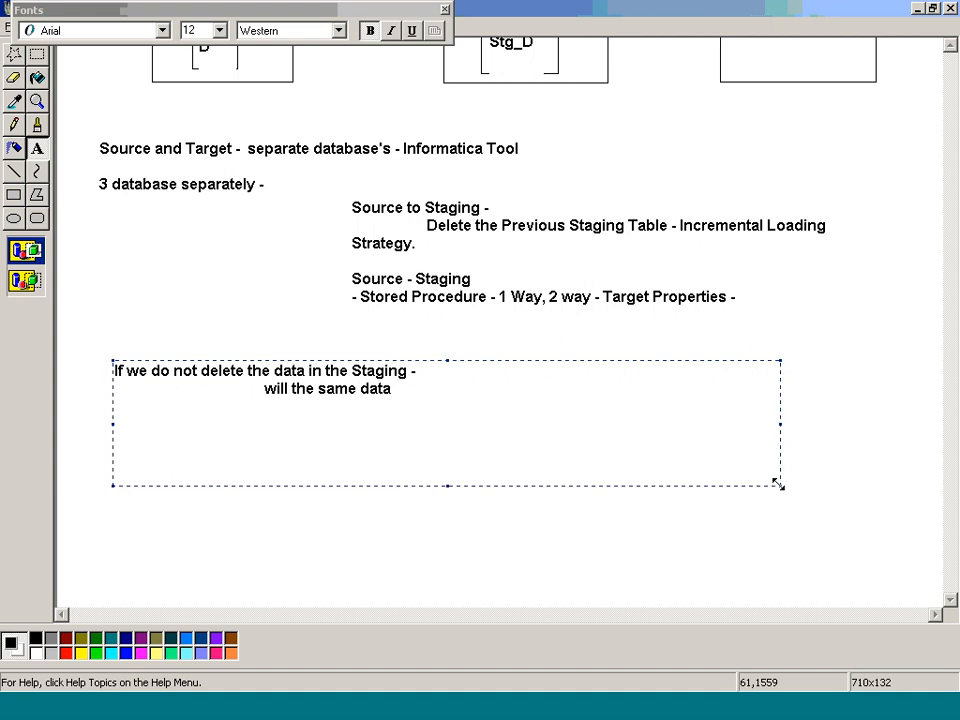
{"action": "type", "text": " loaded into staging"}
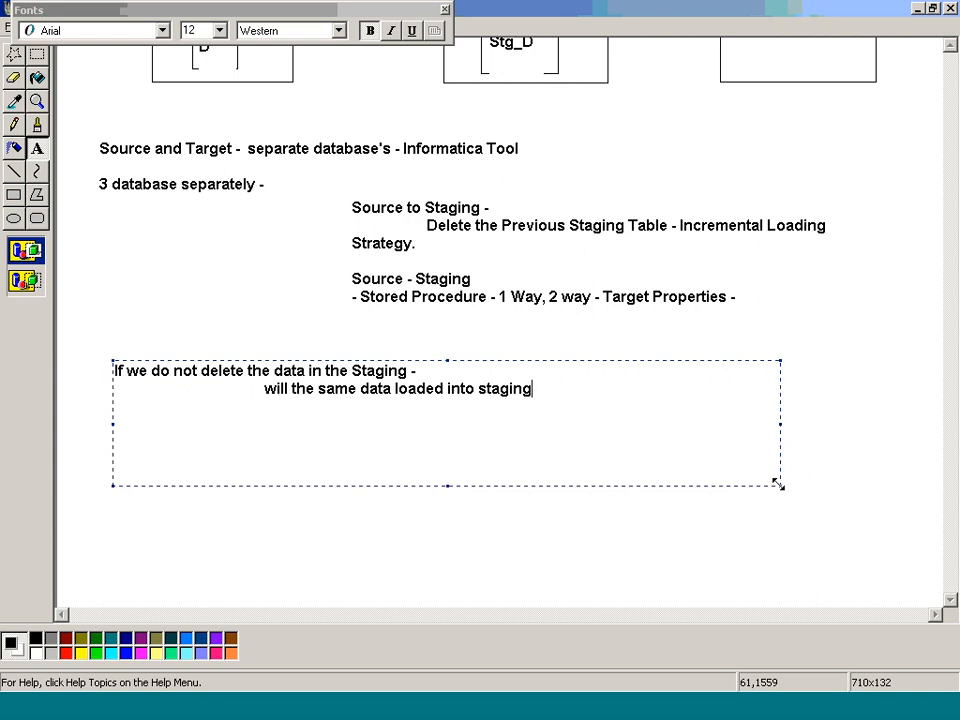
{"action": "key", "text": "Return"}
{"action": "type", "text": "or different"}
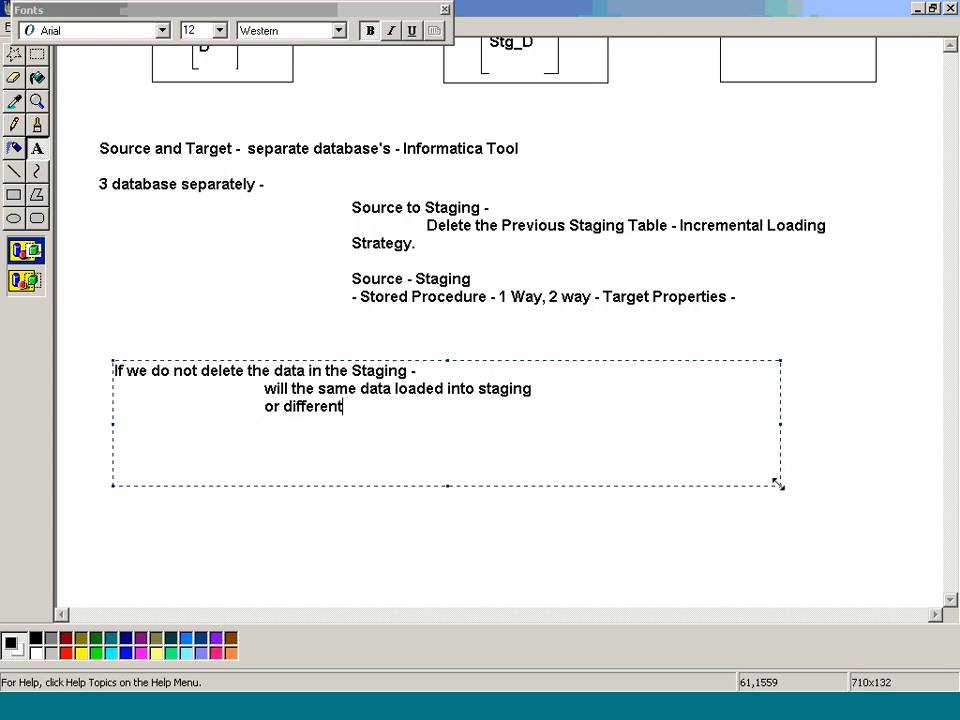
{"action": "type", "text": " data will"}
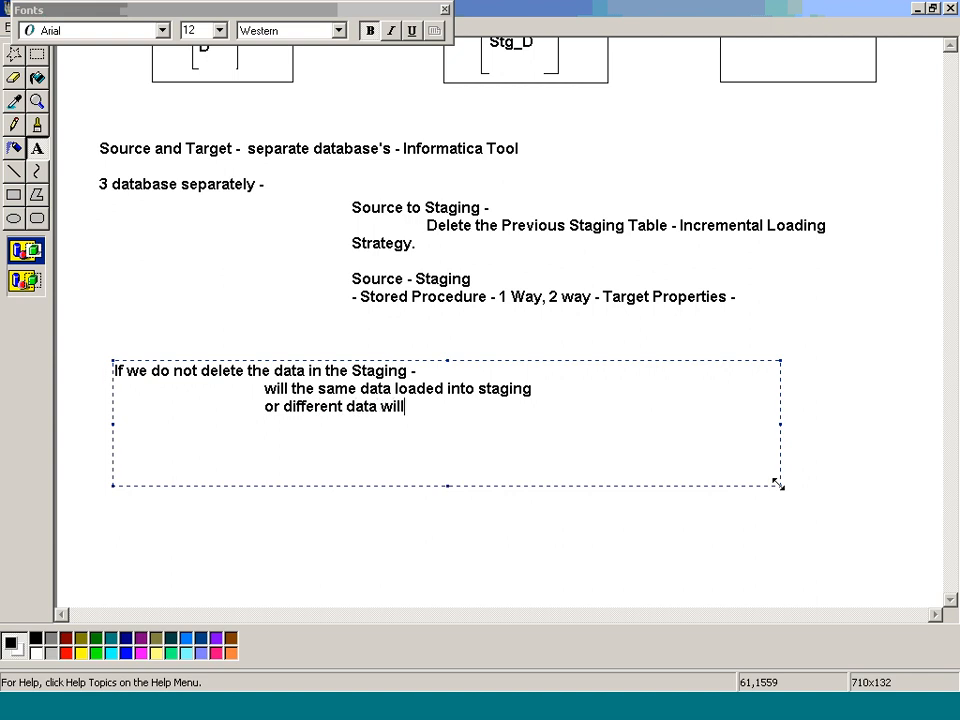
{"action": "type", "text": " be appen"}
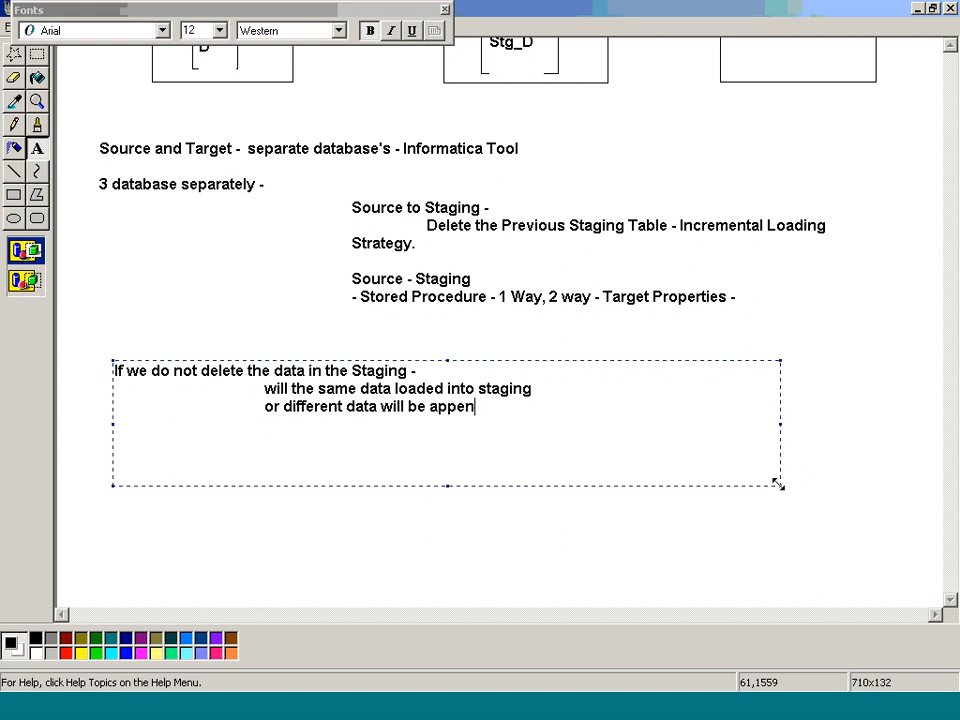
{"action": "type", "text": "ded staging"}
{"action": "key", "text": "Return"}
{"action": "key", "text": "Return"}
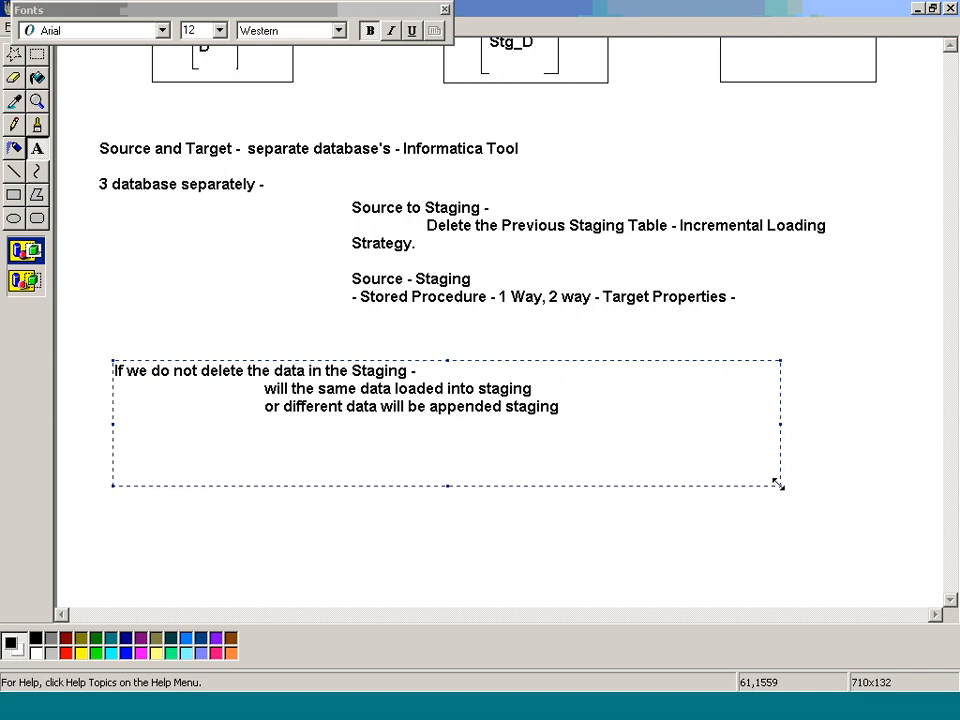
{"action": "type", "text": "Answer"}
{"action": "key", "text": "alt+Tab"}
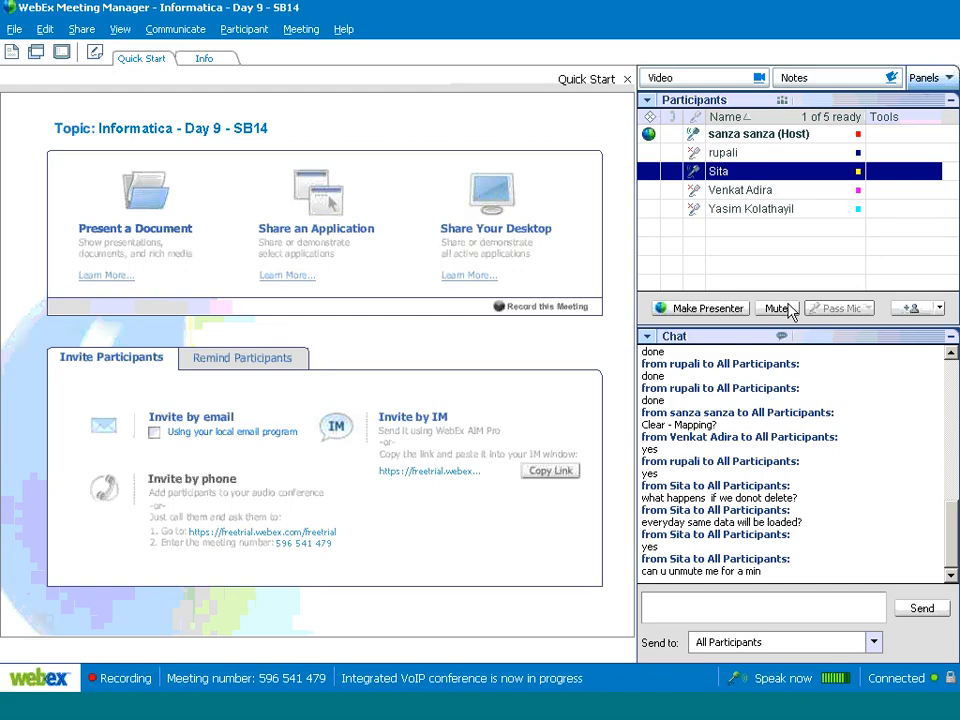
Step: Mute the attendee again in the Participants panel
{"action": "left_click", "coordinate": [778, 308]}
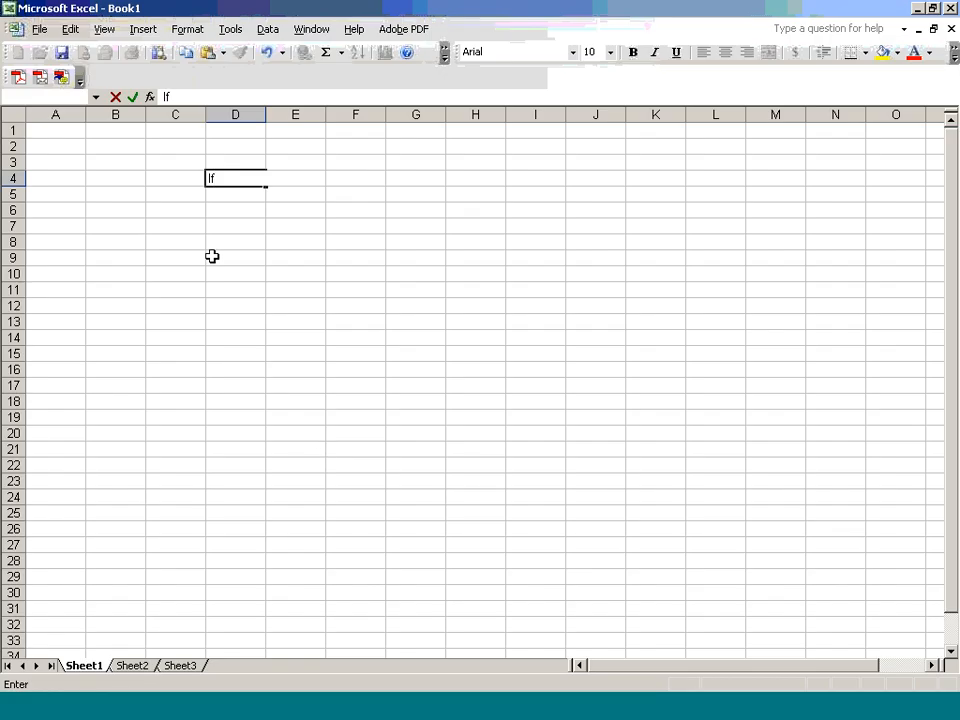
Step: Put the headings Empid and T_DATE in C8 and D8
{"action": "left_click_drag", "start_coordinate": [155, 241], "coordinate": [248, 284]}
{"action": "left_click", "coordinate": [198, 241]}
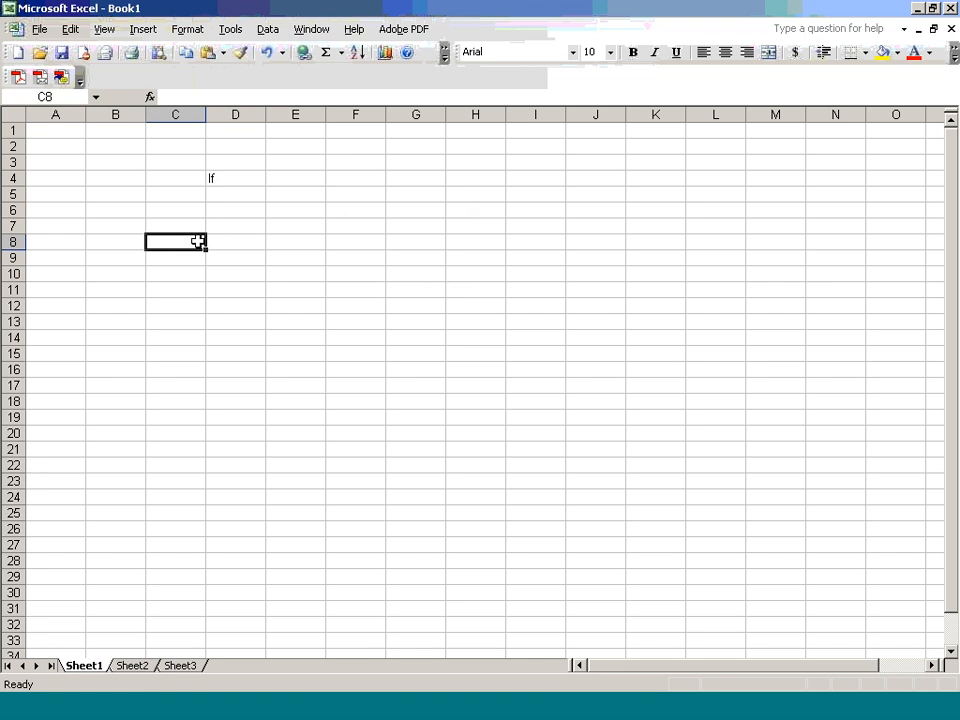
{"action": "type", "text": "Empid"}
{"action": "key", "text": "Tab"}
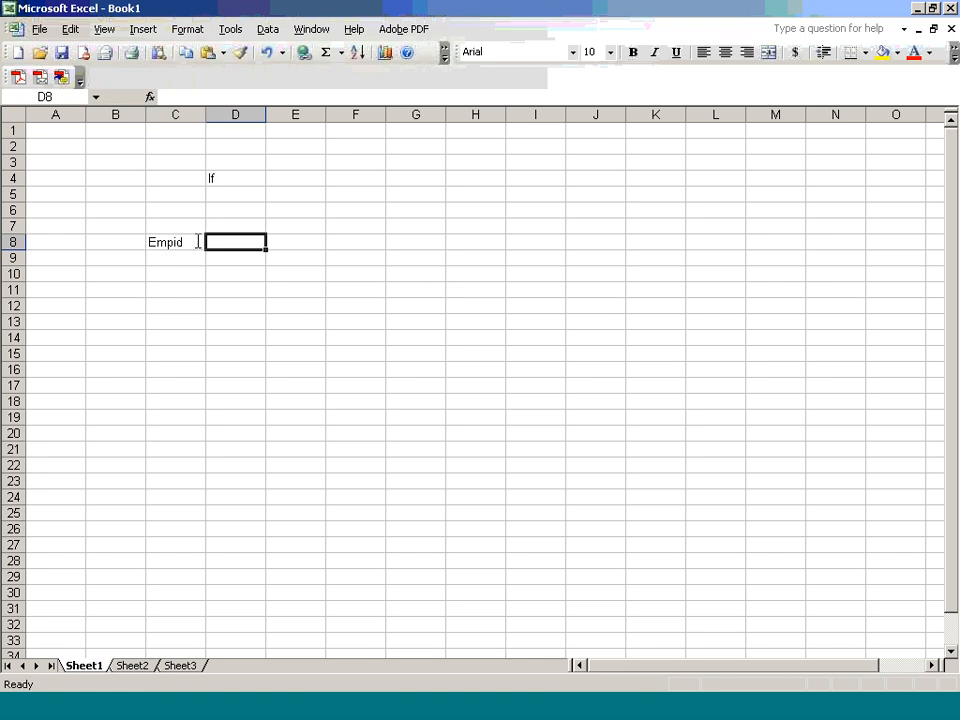
{"action": "type", "text": "d"}
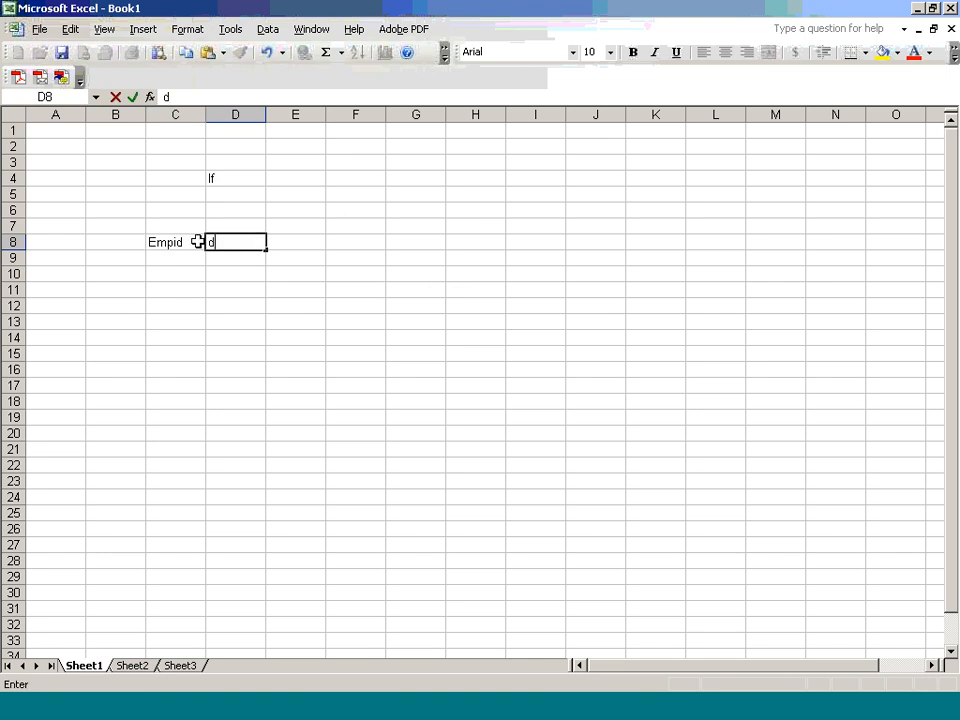
{"action": "type", "text": "ata"}
{"action": "key", "text": "BackSpace"}
{"action": "key", "text": "BackSpace"}
{"action": "key", "text": "BackSpace"}
{"action": "key", "text": "BackSpace"}
{"action": "key", "text": "Caps_Lock"}
{"action": "type", "text": "T_DATE"}
{"action": "key", "text": "Return"}
Step: Fill rows 9 and 10 with Empid 101 and 102, each dated 1ST JAN
{"action": "key", "text": "Left"}
{"action": "type", "text": "1"}
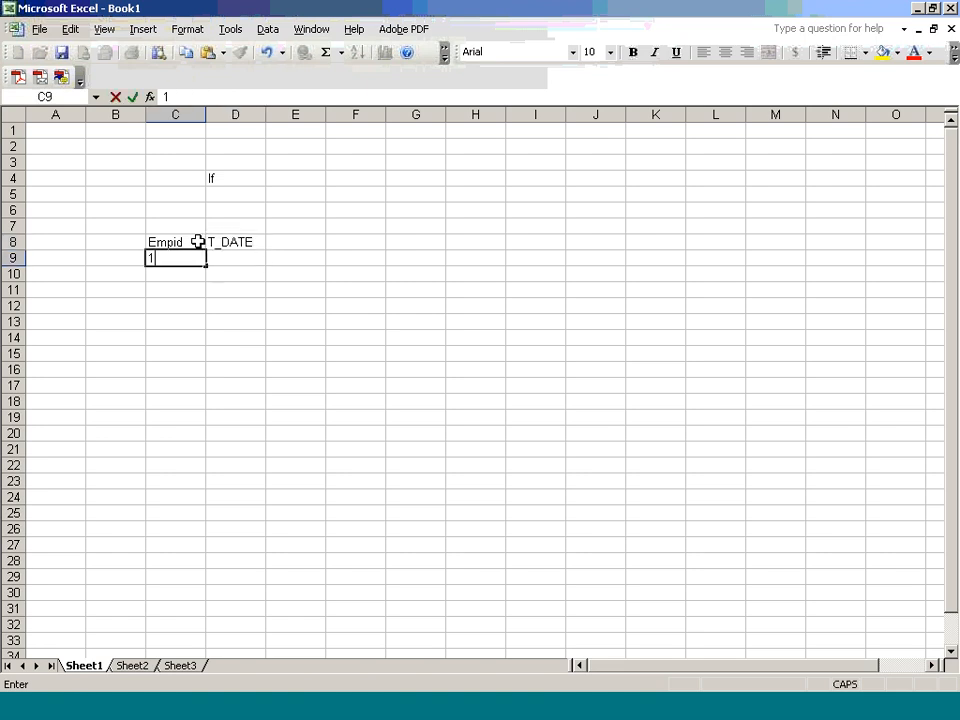
{"action": "type", "text": "01"}
{"action": "key", "text": "Tab"}
{"action": "type", "text": "1"}
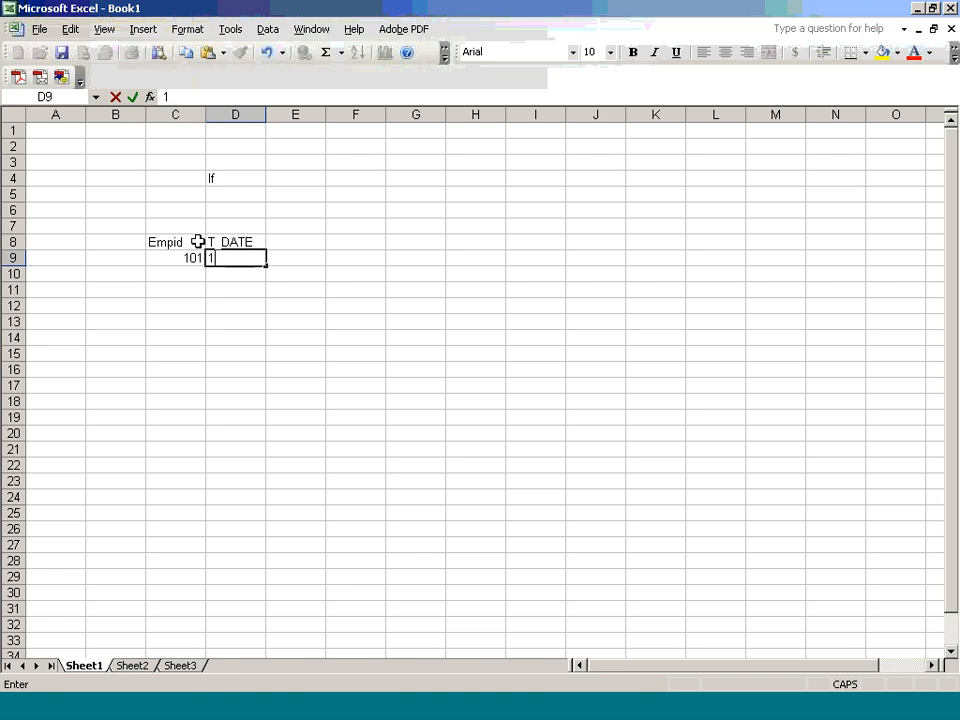
{"action": "type", "text": "ST JAN"}
{"action": "key", "text": "Return"}
{"action": "key", "text": "Left"}
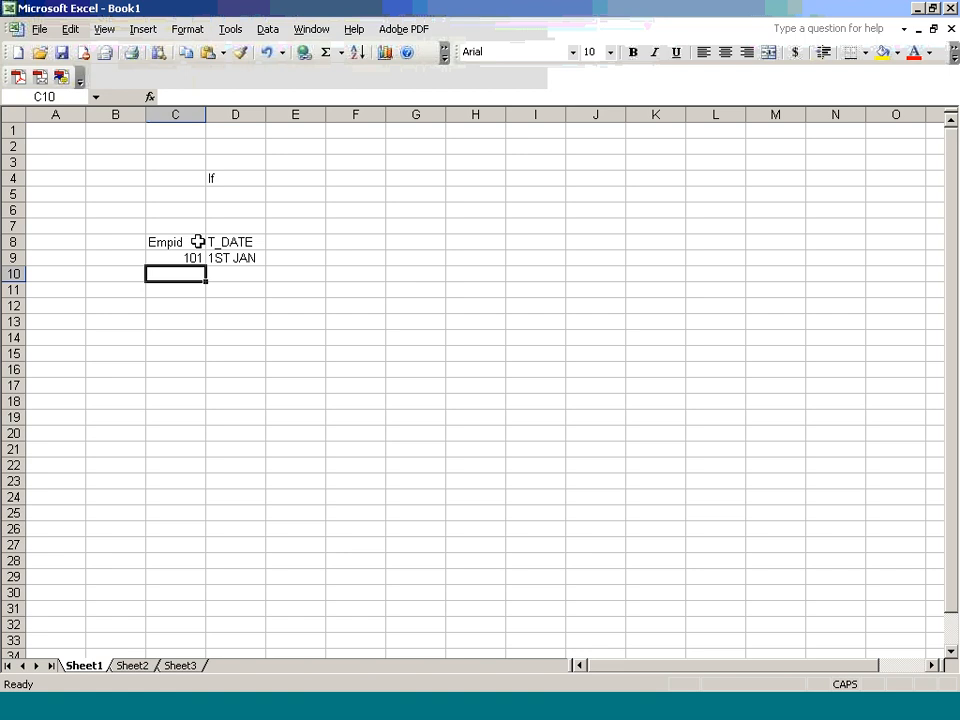
{"action": "type", "text": "102"}
{"action": "key", "text": "Tab"}
{"action": "type", "text": "1SW"}
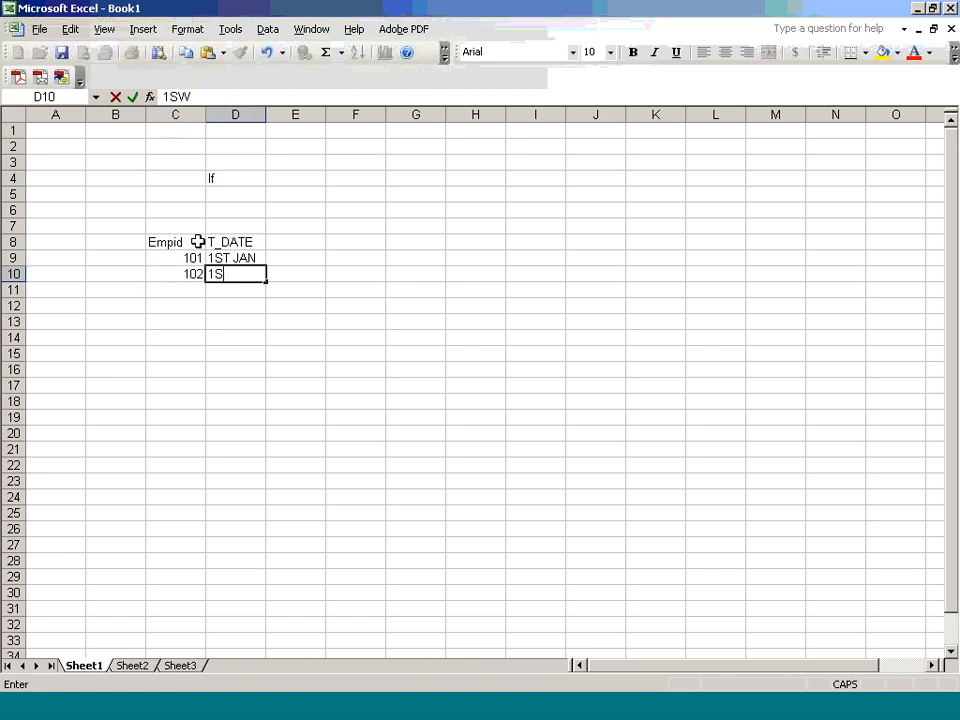
{"action": "key", "text": "BackSpace"}
{"action": "type", "text": "T J"}
{"action": "key", "text": "Tab"}
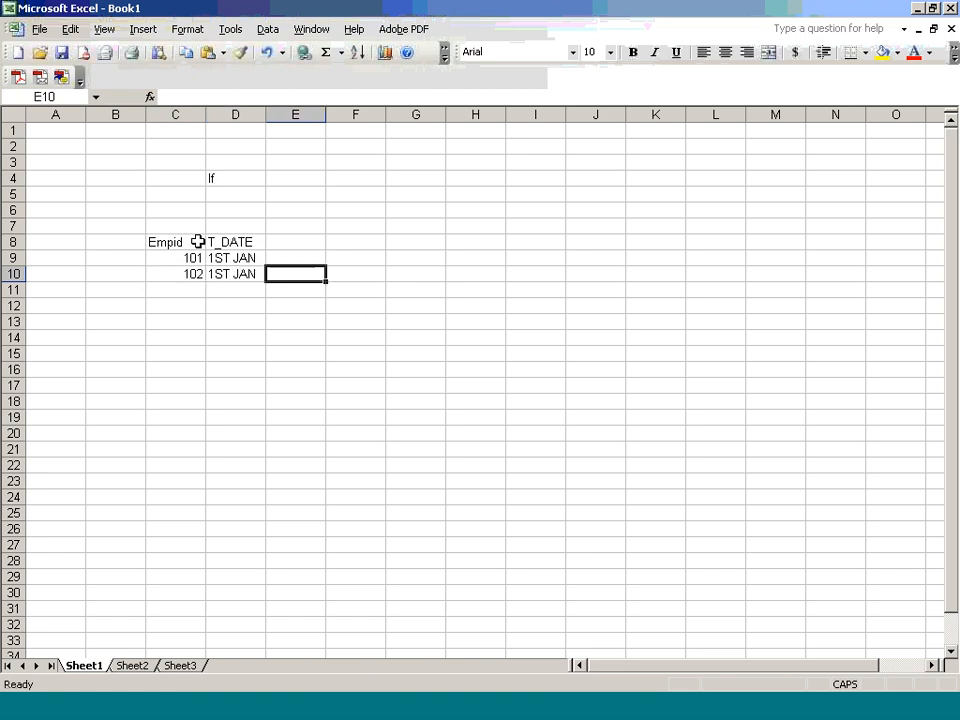
Step: Label the tables SOURCE in D6 and STG in H7
{"action": "left_click", "coordinate": [247, 212]}
{"action": "type", "text": "SOURCE"}
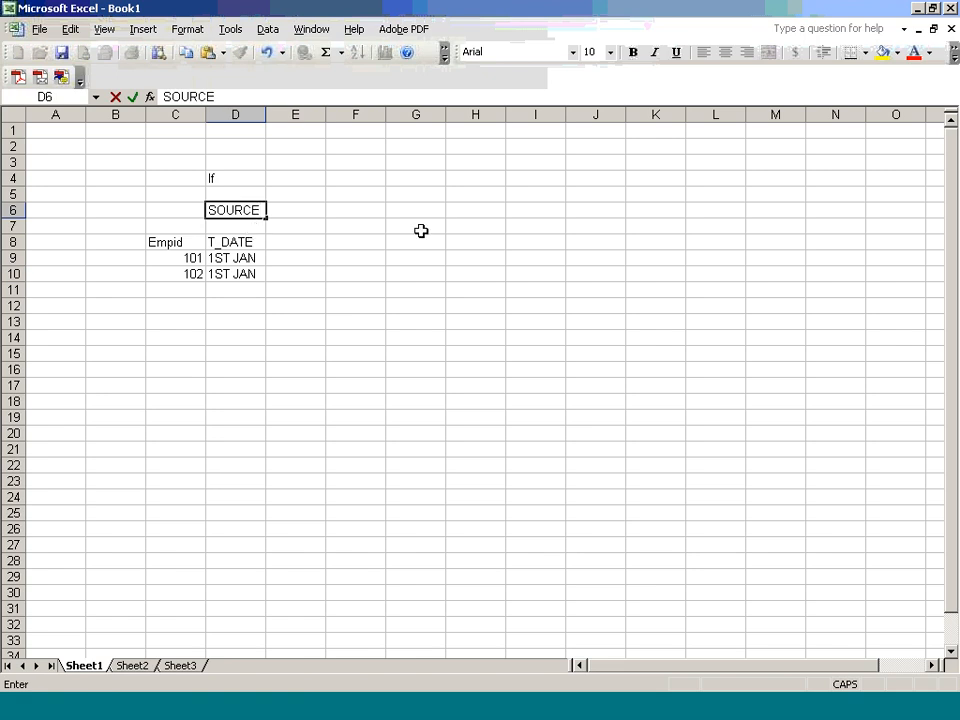
{"action": "left_click", "coordinate": [452, 222]}
{"action": "type", "text": "STG"}
{"action": "key", "text": "Return"}
Step: Add the STG table headings Empid and T_date in G8 and H8
{"action": "key", "text": "Down"}
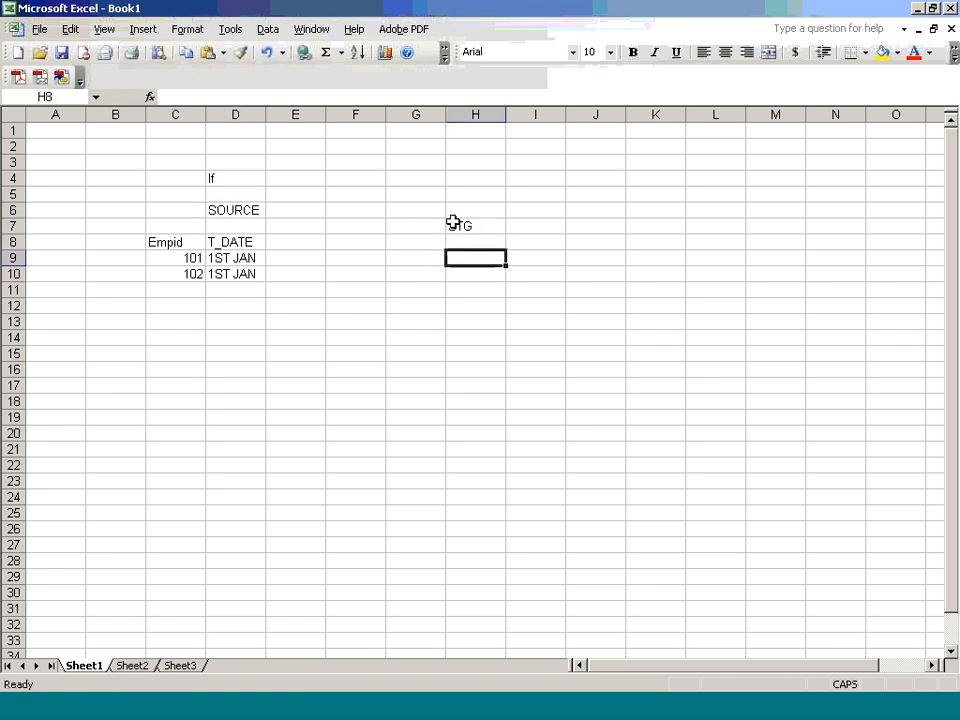
{"action": "key", "text": "Left"}
{"action": "key", "text": "Up"}
{"action": "type", "text": "EM"}
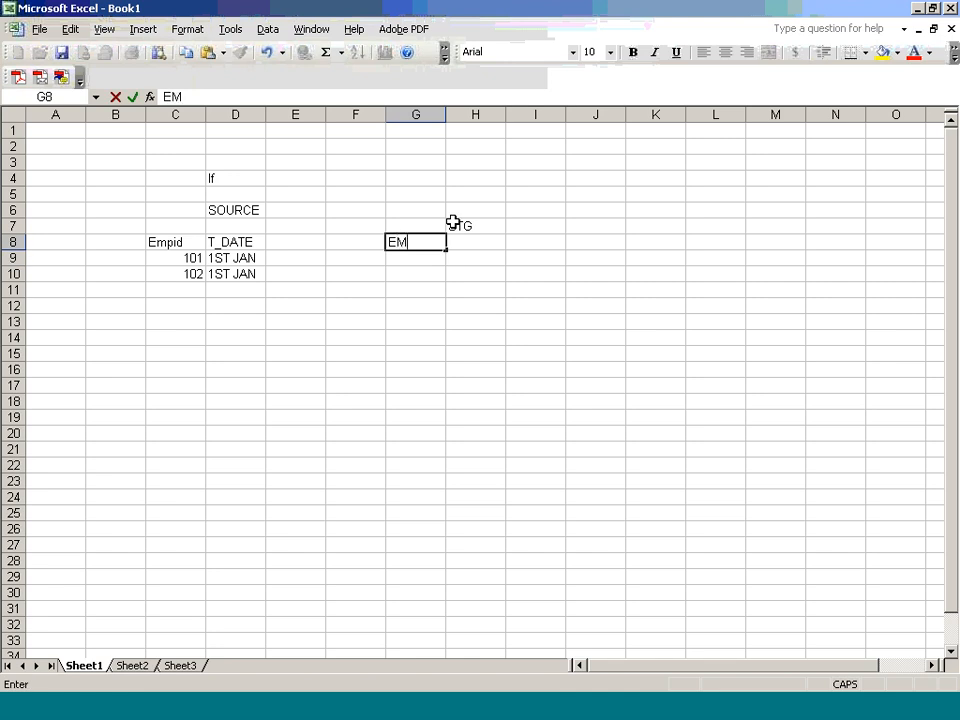
{"action": "key", "text": "BackSpace"}
{"action": "type", "text": "mpid"}
{"action": "key", "text": "Tab"}
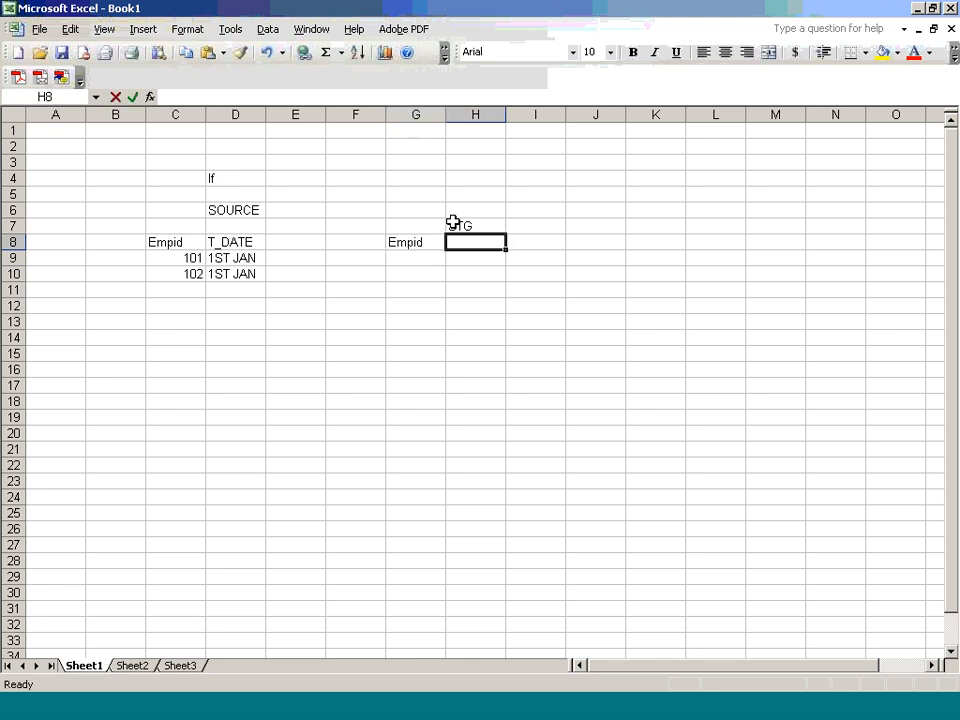
{"action": "type", "text": "T_d"}
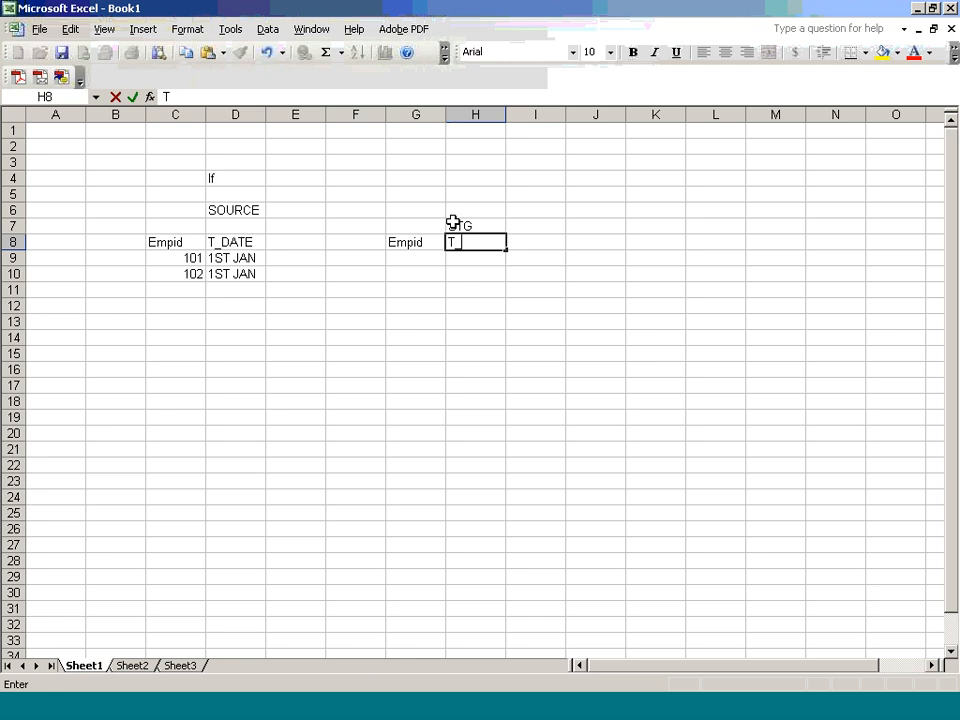
{"action": "type", "text": "ate"}
{"action": "key", "text": "Return"}
Step: Enter STG rows 101 and 102, each dated 1st jan
{"action": "key", "text": "Left"}
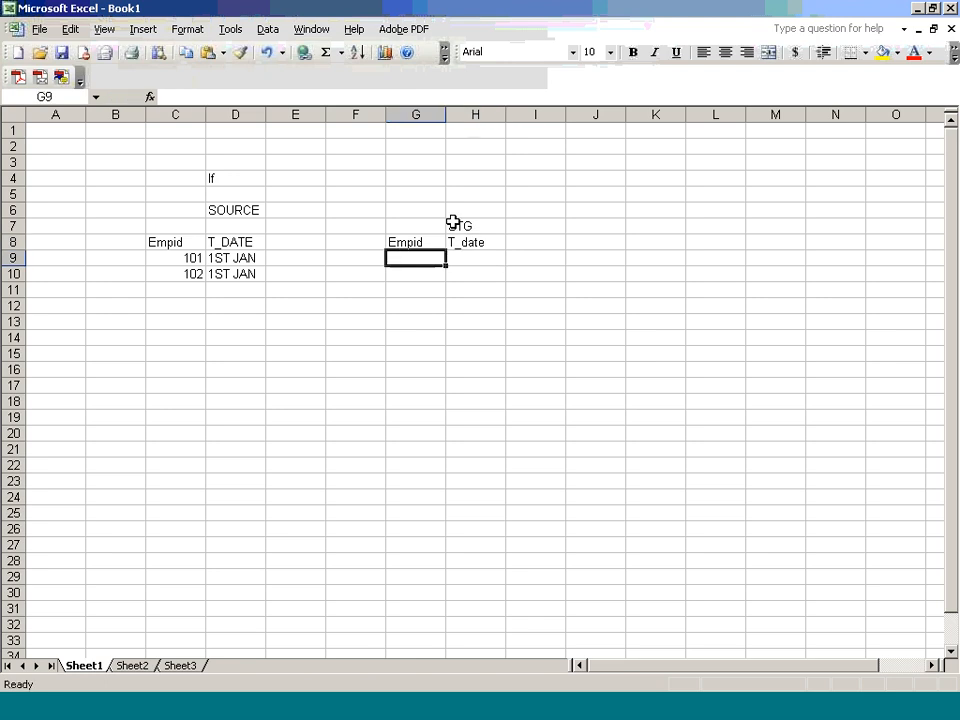
{"action": "type", "text": "101"}
{"action": "key", "text": "Tab"}
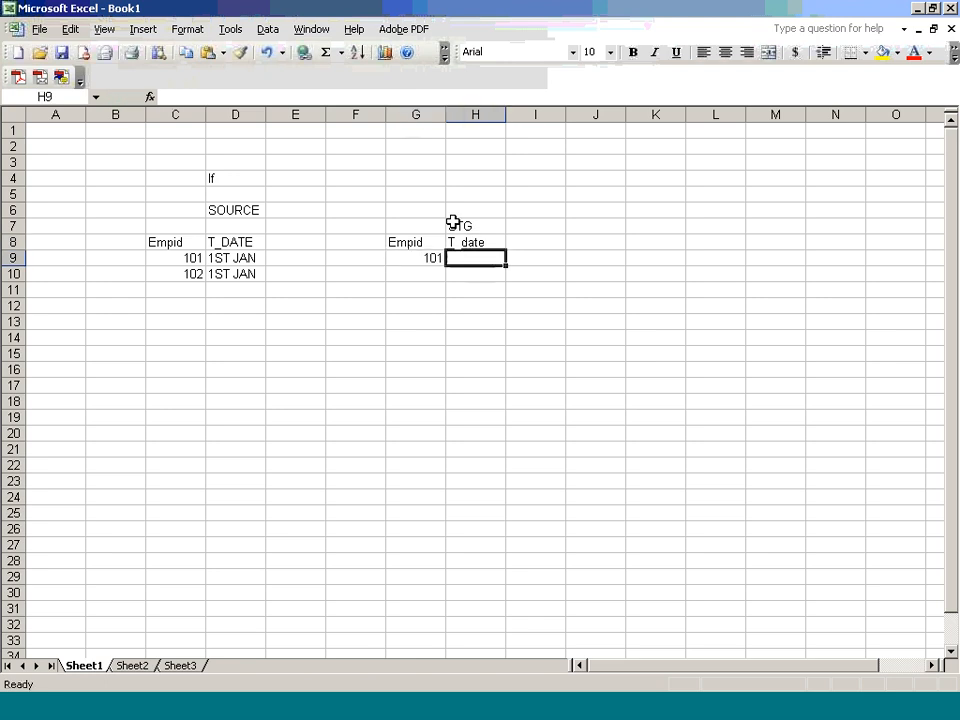
{"action": "type", "text": "1st jan"}
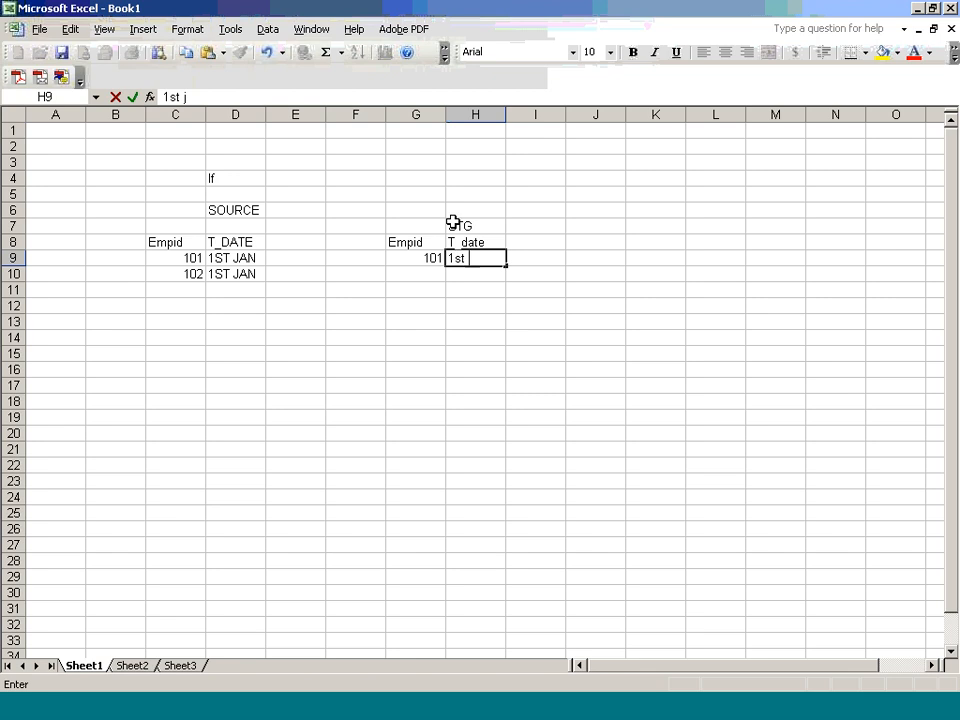
{"action": "key", "text": "Return"}
{"action": "key", "text": "Left"}
{"action": "type", "text": "102"}
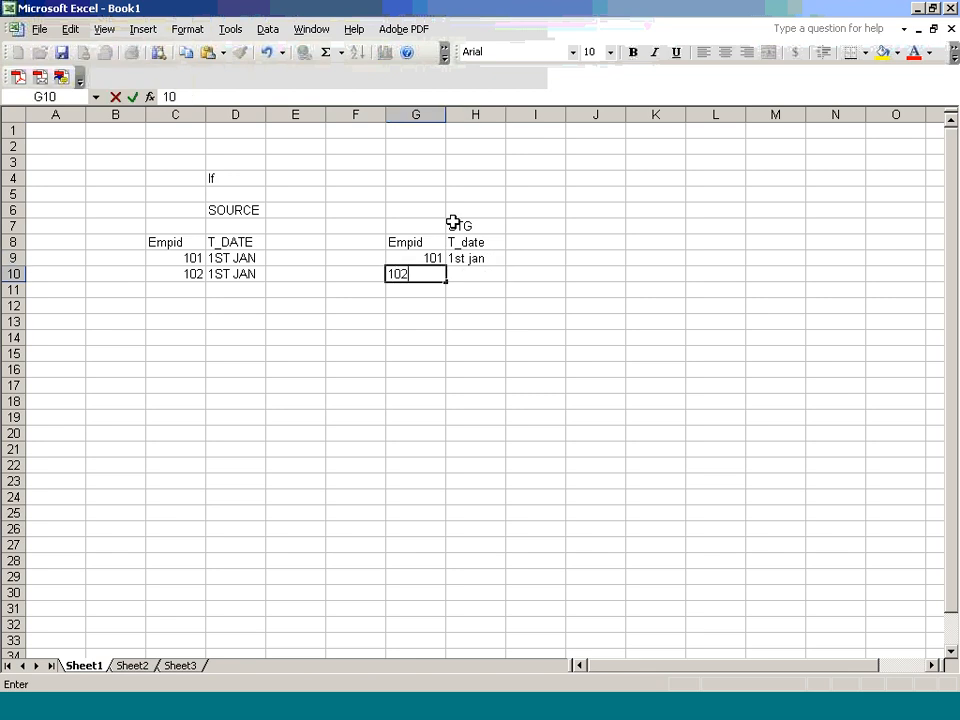
{"action": "key", "text": "Tab"}
{"action": "type", "text": "1"}
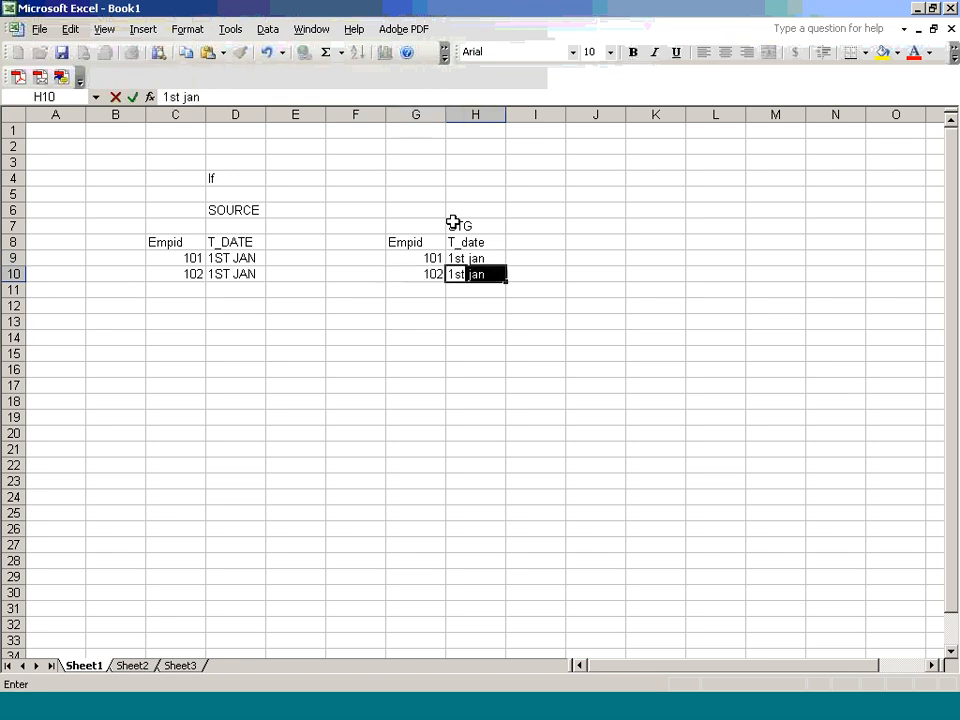
{"action": "key", "text": "Tab"}
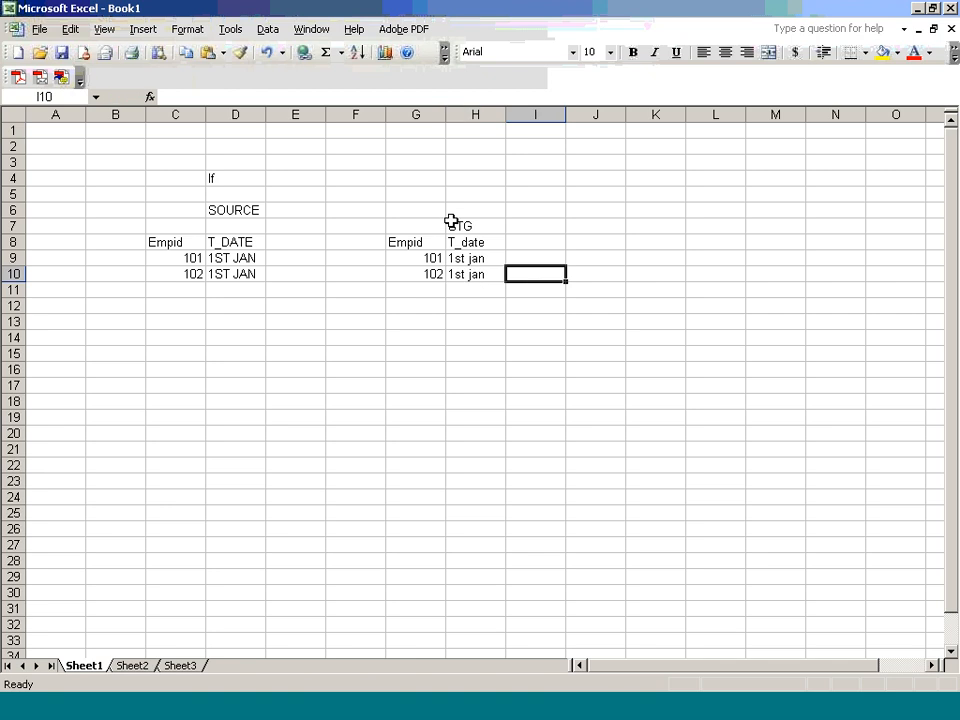
Step: Change the source dates in D9 and D10 to 1st jan by copying H9
{"action": "left_click", "coordinate": [477, 260]}
{"action": "key", "text": "ctrl+c"}
{"action": "left_click", "coordinate": [250, 257]}
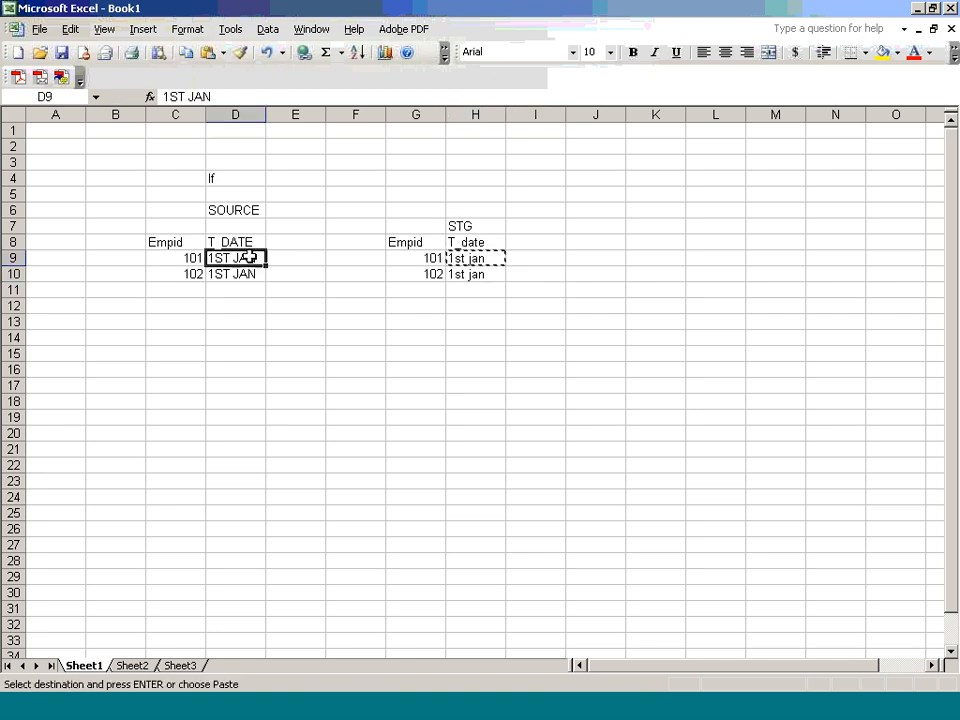
{"action": "key", "text": "ctrl+v"}
{"action": "left_click", "coordinate": [250, 274]}
{"action": "key", "text": "ctrl+v"}
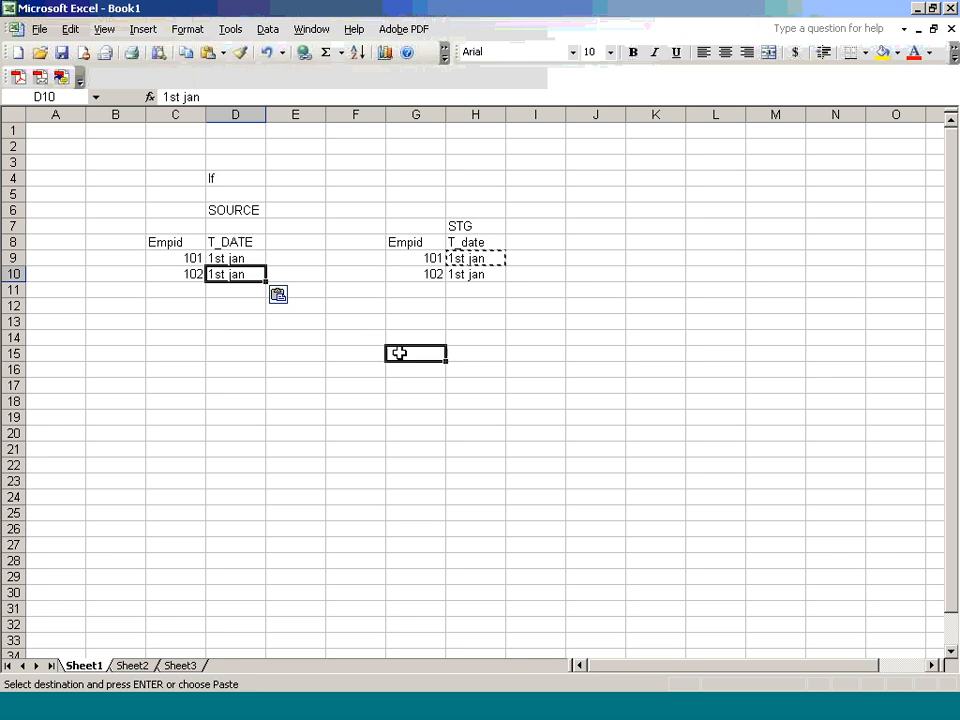
Step: Add an 'etl' note in E10 beside the 102 source row
{"action": "left_click", "coordinate": [399, 353]}
{"action": "left_click_drag", "start_coordinate": [300, 270], "coordinate": [339, 285]}
{"action": "type", "text": "etl"}
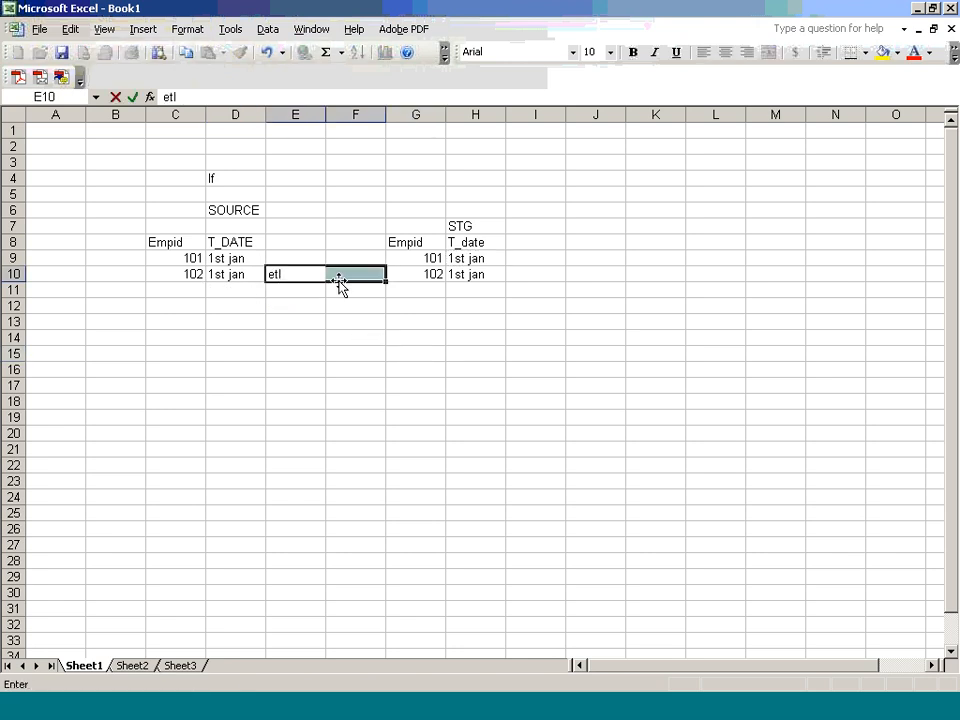
{"action": "left_click", "coordinate": [416, 336]}
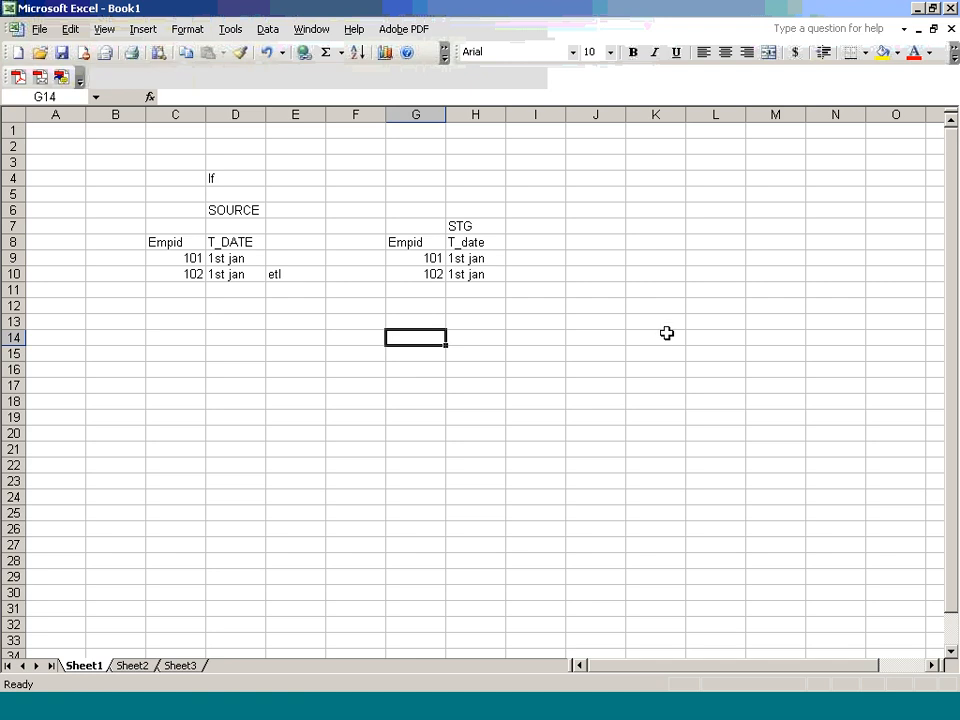
Step: Label the dim table 'dim' in K7 with headers eskey, empid, t_date in J8:L8
{"action": "left_click", "coordinate": [662, 222]}
{"action": "type", "text": "dei"}
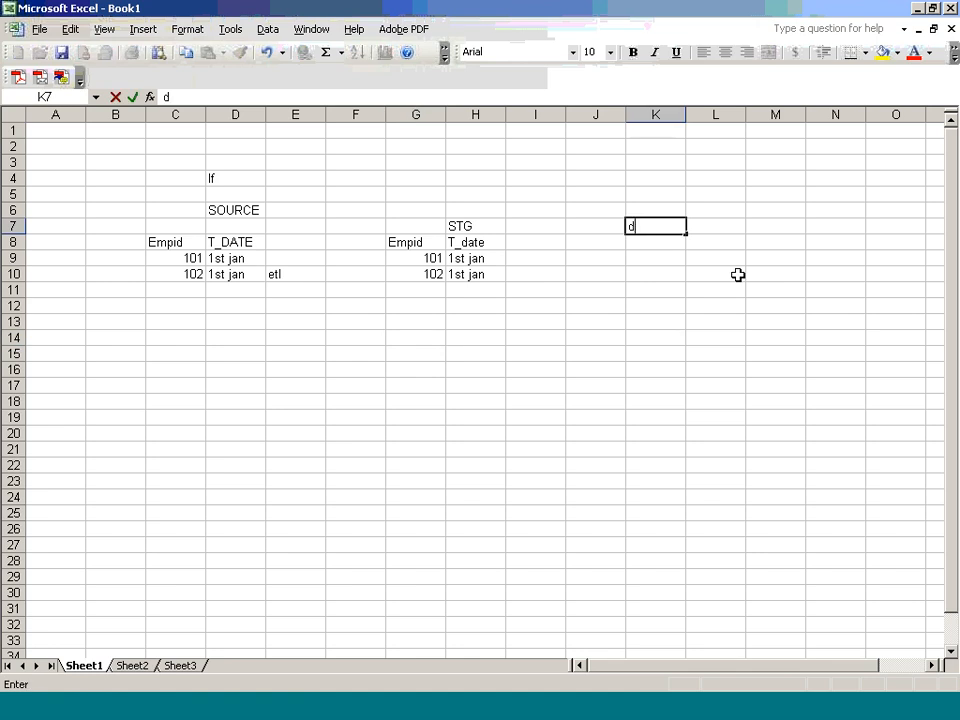
{"action": "key", "text": "BackSpace"}
{"action": "key", "text": "BackSpace"}
{"action": "type", "text": "im"}
{"action": "key", "text": "Return"}
{"action": "key", "text": "Left"}
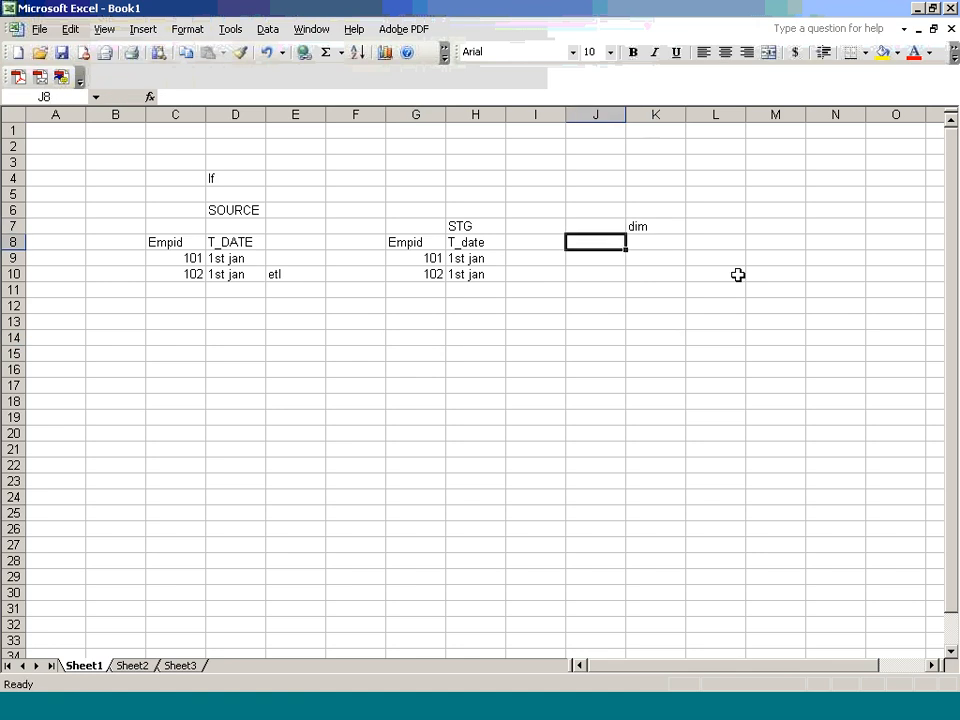
{"action": "type", "text": "eskey"}
{"action": "key", "text": "Tab"}
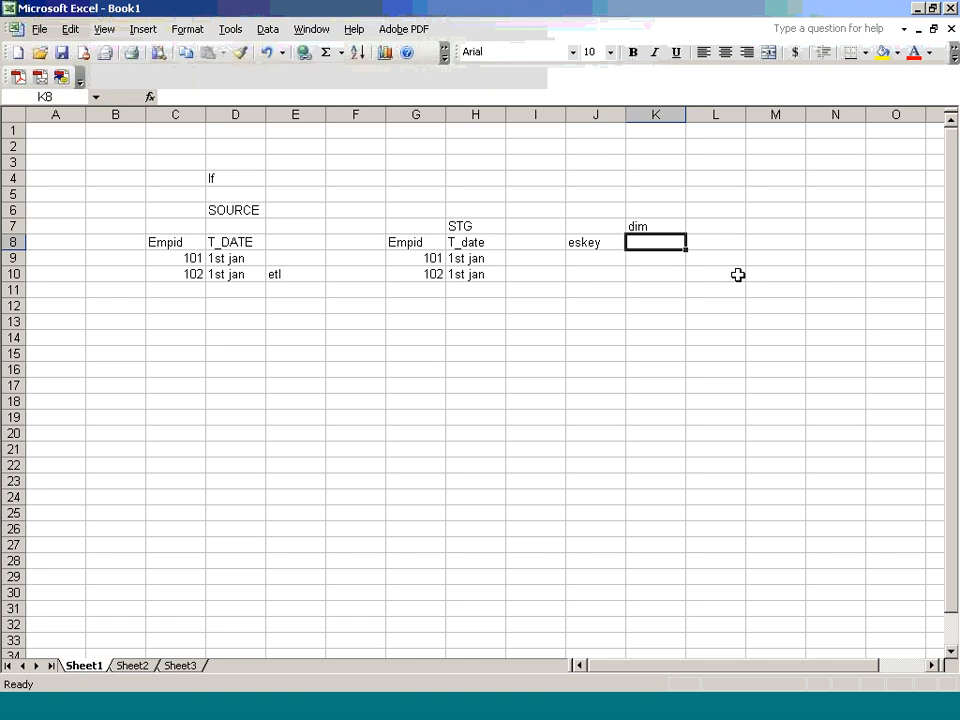
{"action": "type", "text": "empid"}
{"action": "key", "text": "Tab"}
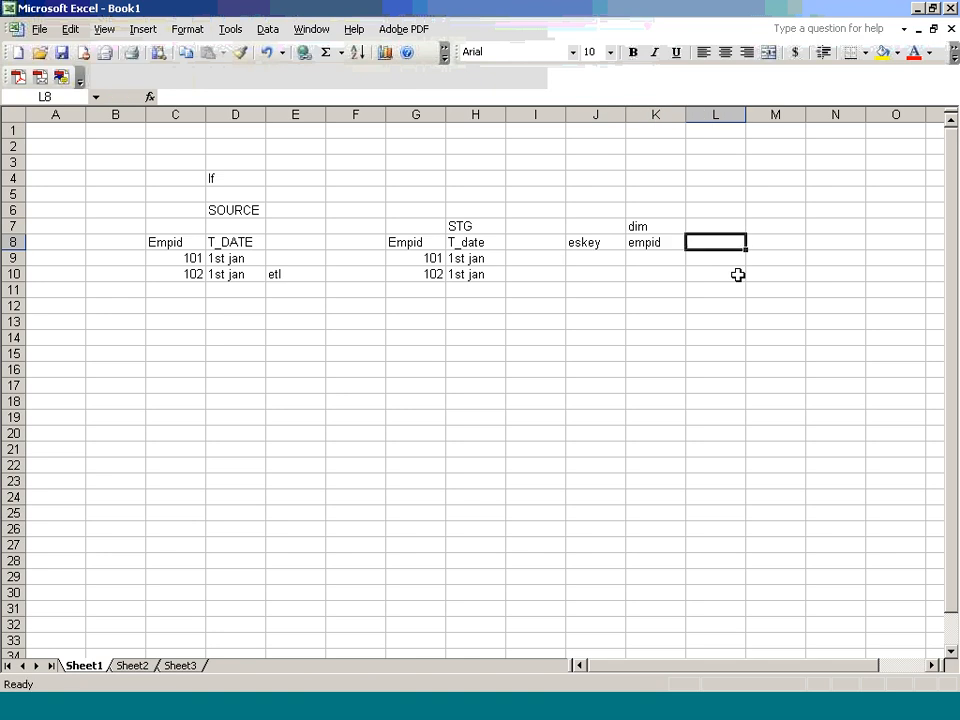
{"action": "type", "text": "t_date"}
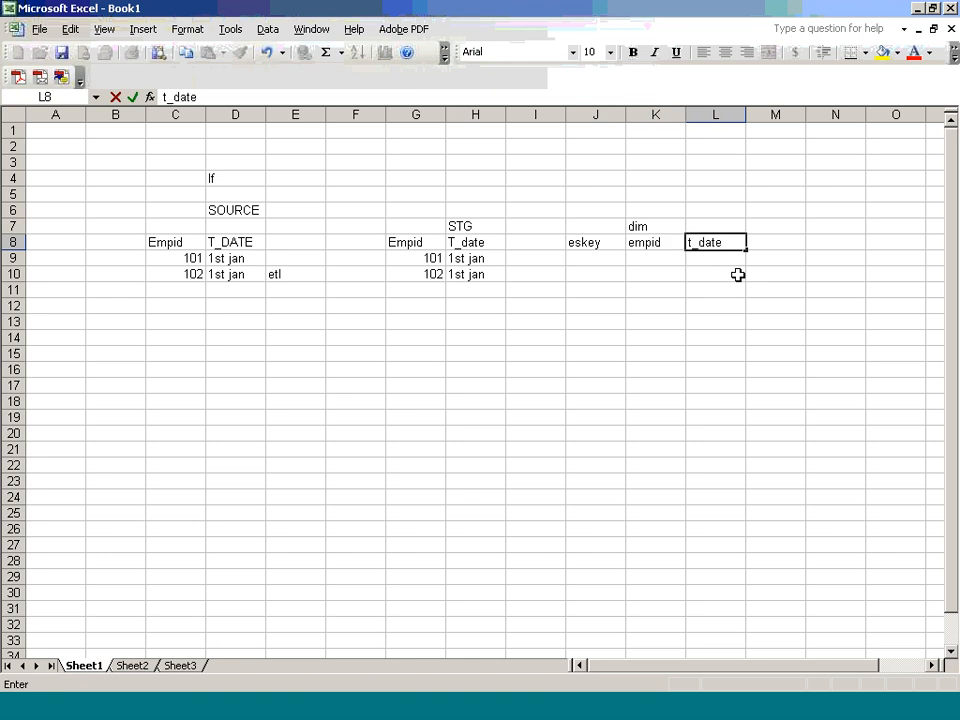
{"action": "key", "text": "Down"}
Step: Enter dim row 7001, 101, 1st jan and start row 7002, 102
{"action": "key", "text": "Left"}
{"action": "key", "text": "Left"}
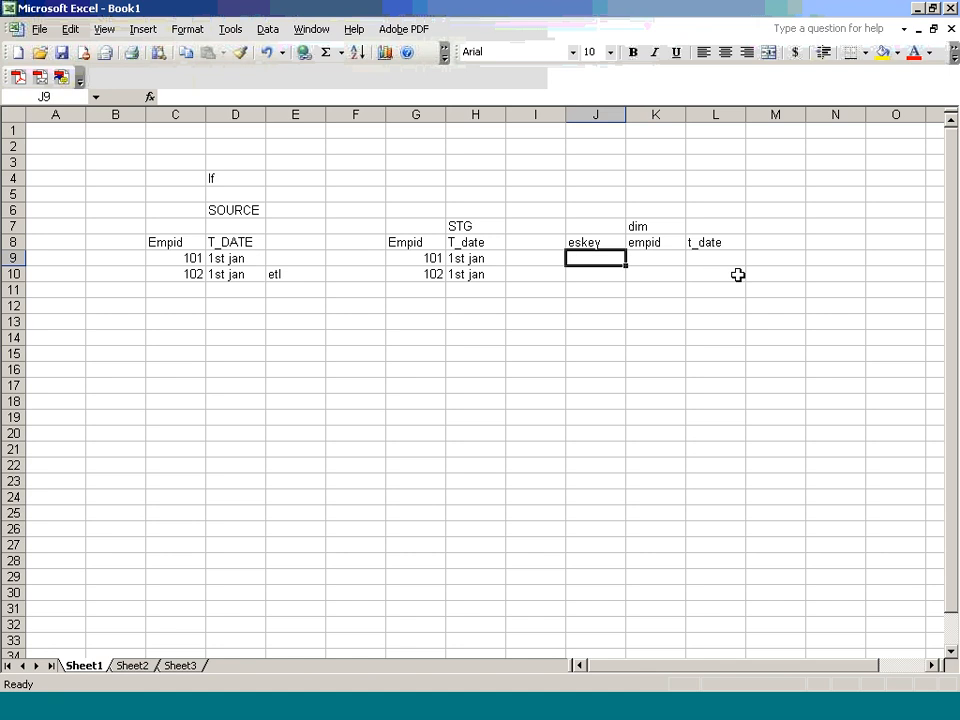
{"action": "type", "text": "7001"}
{"action": "key", "text": "Tab"}
{"action": "type", "text": "101"}
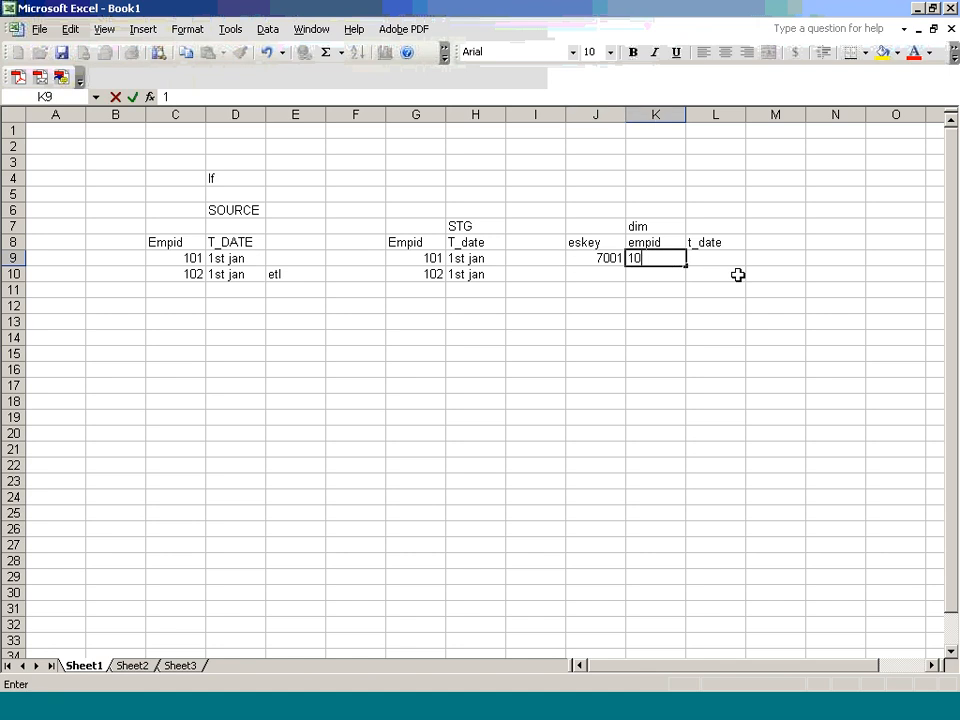
{"action": "key", "text": "Tab"}
{"action": "type", "text": "1st"}
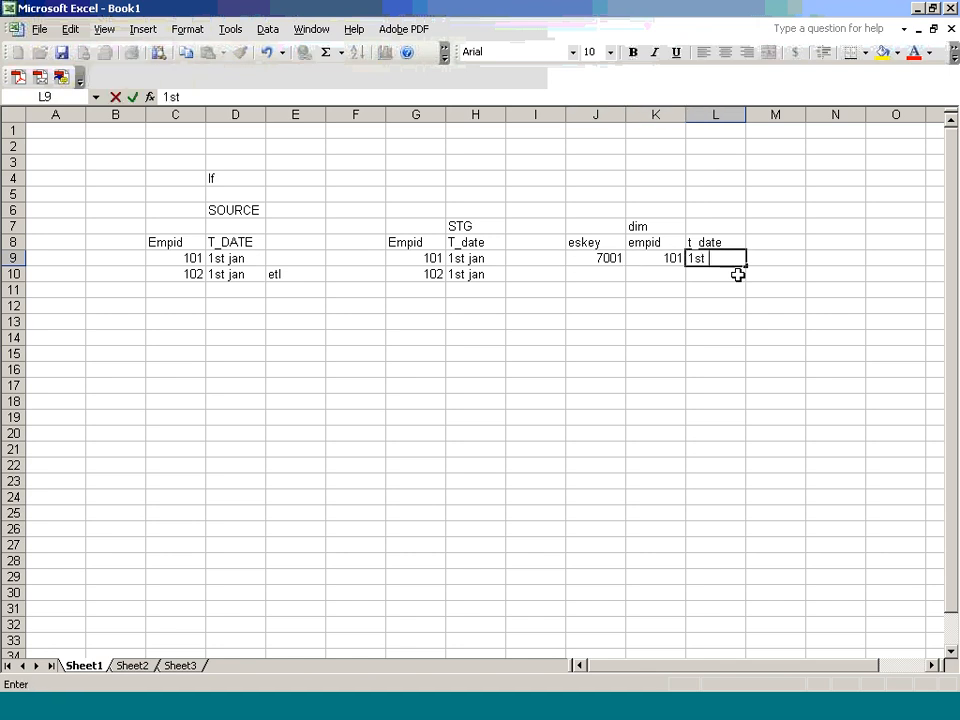
{"action": "type", "text": " jan"}
{"action": "key", "text": "Return"}
{"action": "key", "text": "Left"}
{"action": "key", "text": "Left"}
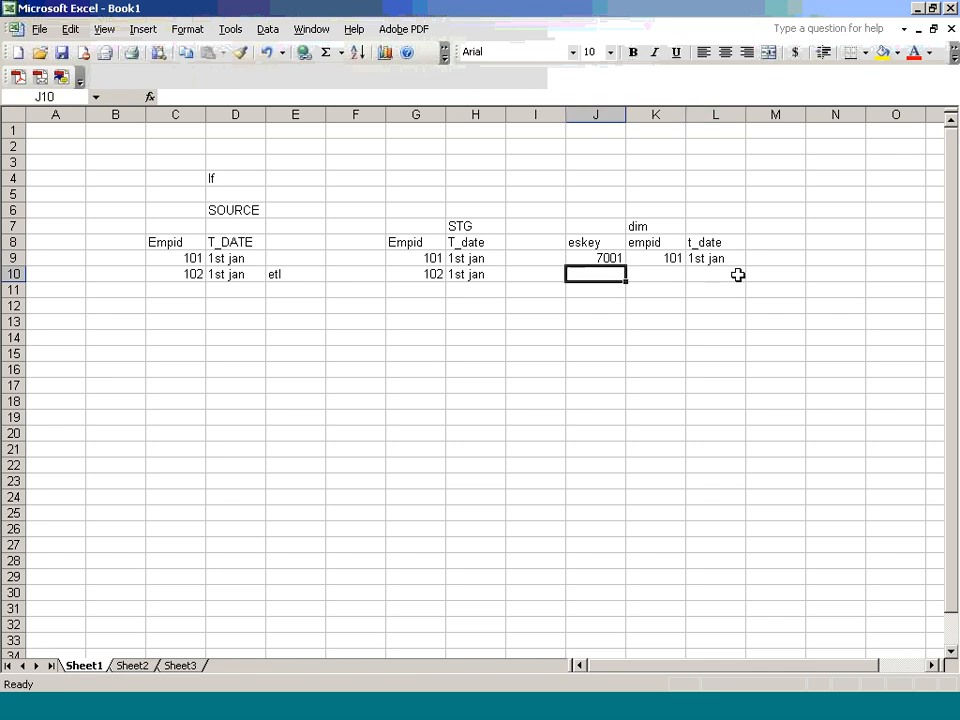
{"action": "type", "text": "7002"}
{"action": "key", "text": "Tab"}
{"action": "type", "text": "102"}
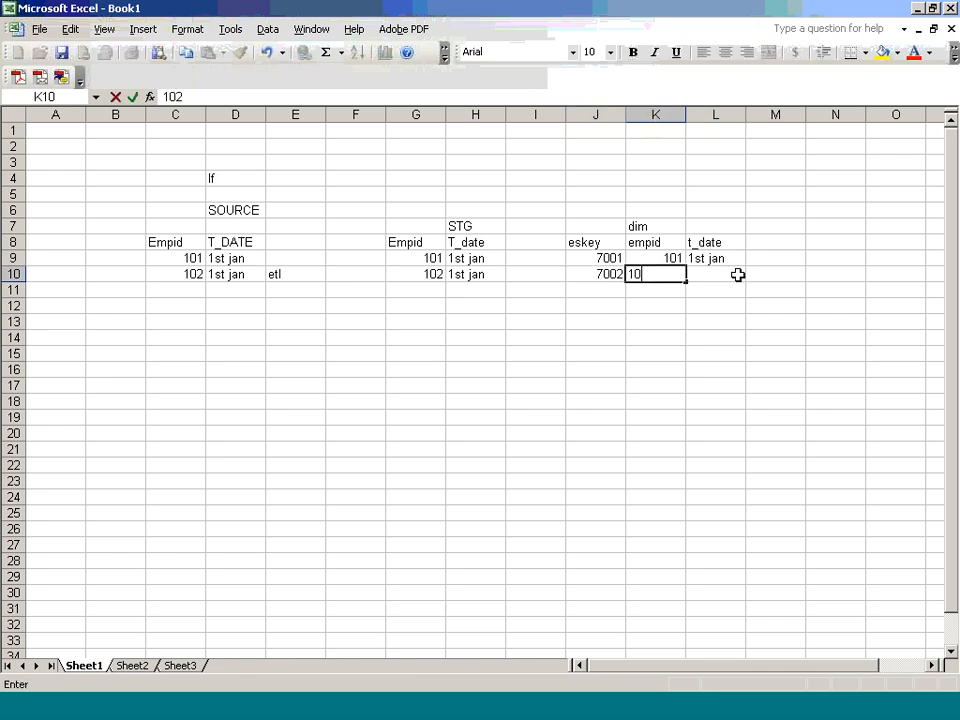
{"action": "key", "text": "Tab"}
Step: Finish dim row 7002 with 1st jan and clear the etl note in E10
{"action": "type", "text": "1st jan"}
{"action": "key", "text": "Tab"}
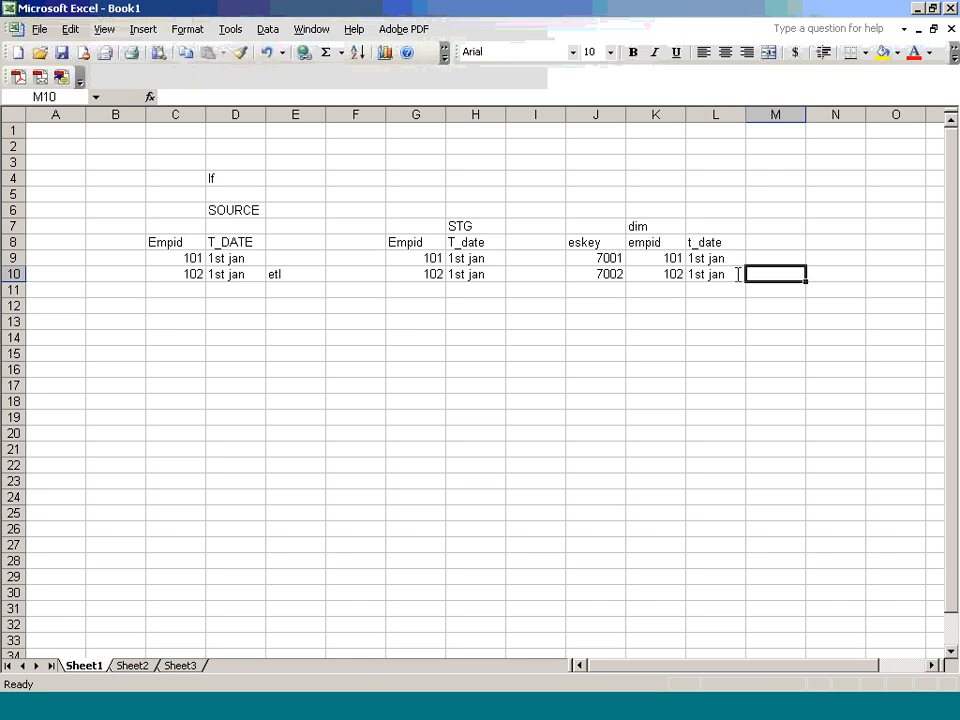
{"action": "key", "text": "Down"}
{"action": "key", "text": "Left"}
{"action": "key", "text": "Left"}
{"action": "key", "text": "Left"}
{"action": "key", "text": "Left"}
{"action": "key", "text": "Left"}
{"action": "key", "text": "Left"}
{"action": "key", "text": "Left"}
{"action": "key", "text": "Left"}
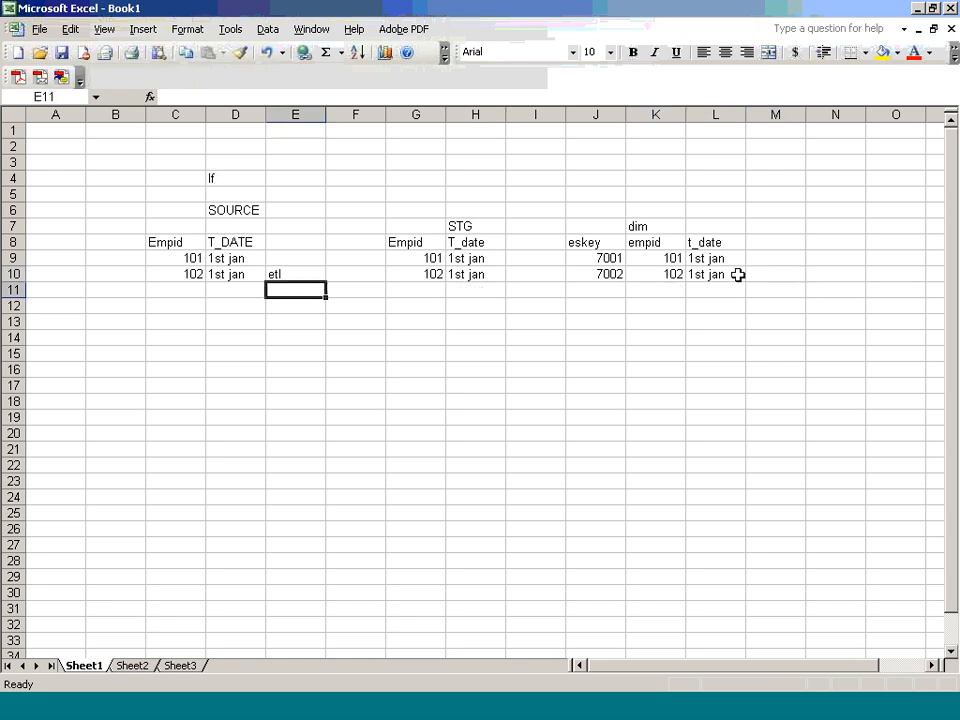
{"action": "key", "text": "Up"}
{"action": "key", "text": "Delete"}
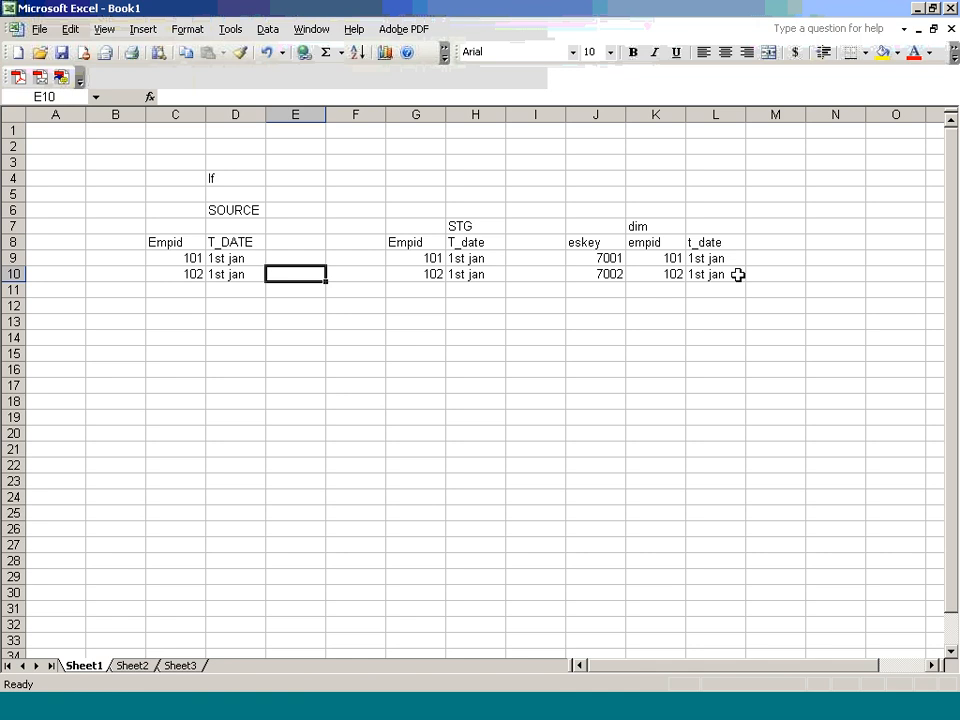
Step: Add source employee 103 in C11 dated 2nd jan
{"action": "key", "text": "Down"}
{"action": "key", "text": "Left"}
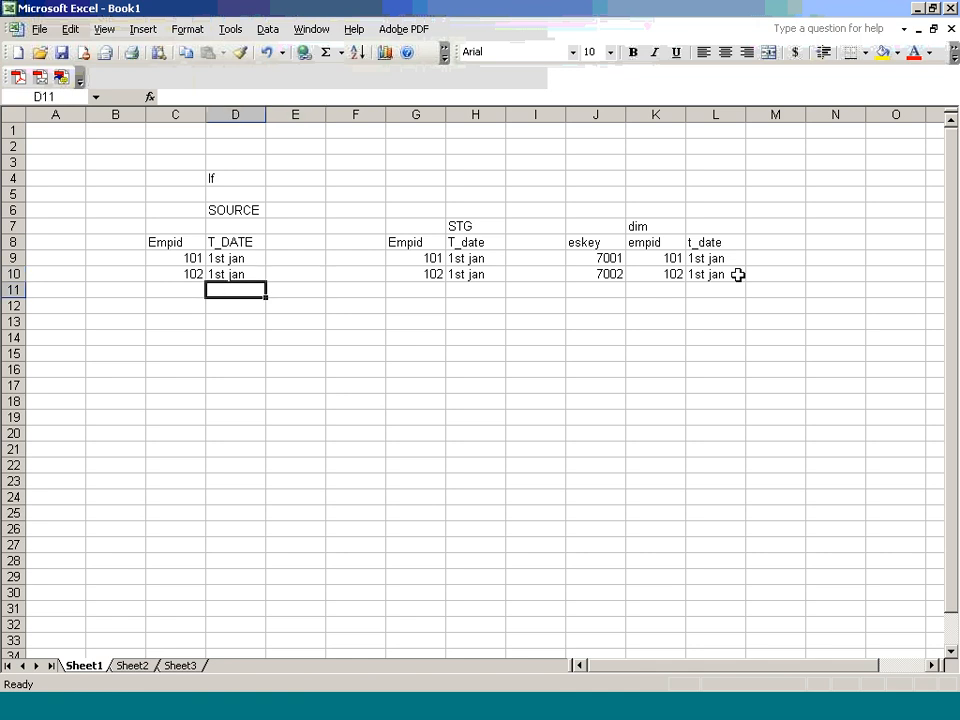
{"action": "key", "text": "Left"}
{"action": "type", "text": "101"}
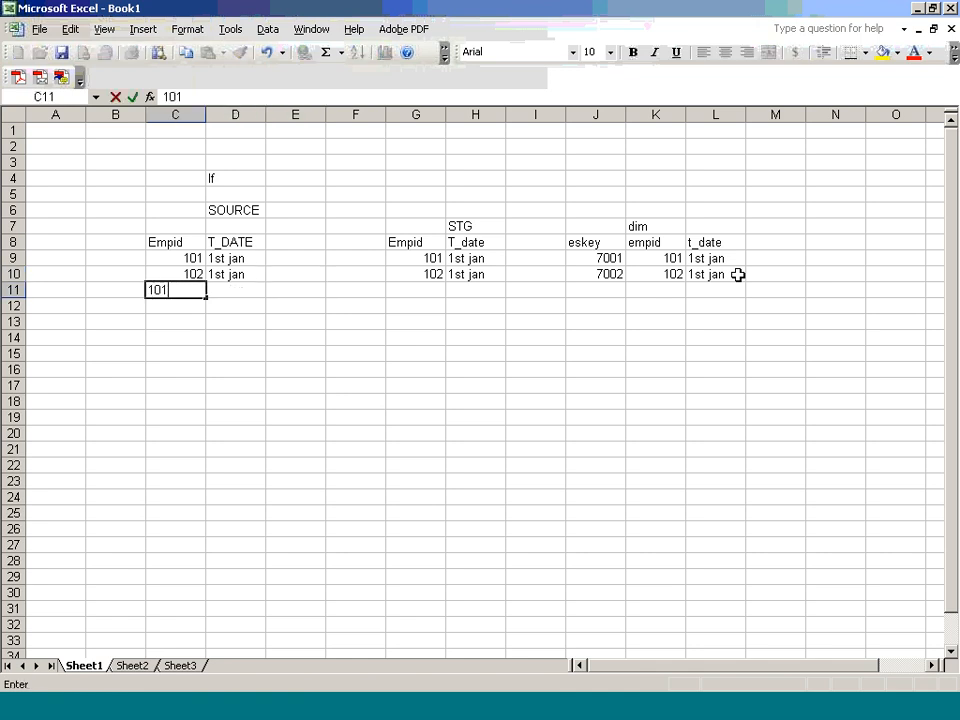
{"action": "key", "text": "BackSpace"}
{"action": "type", "text": "3"}
{"action": "key", "text": "Right"}
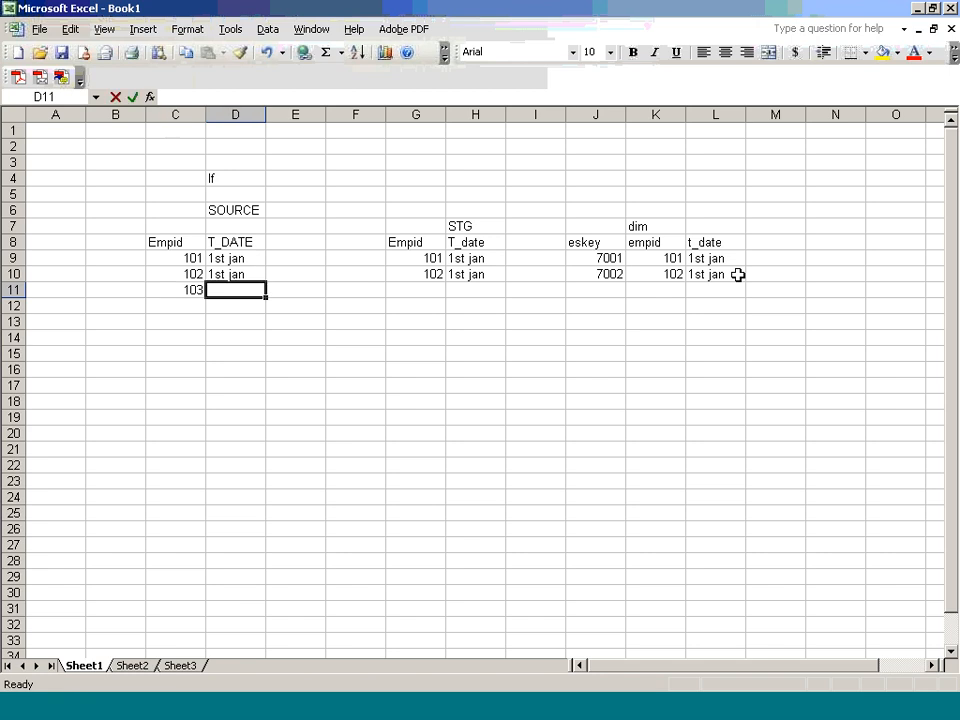
{"action": "type", "text": "2nd jan"}
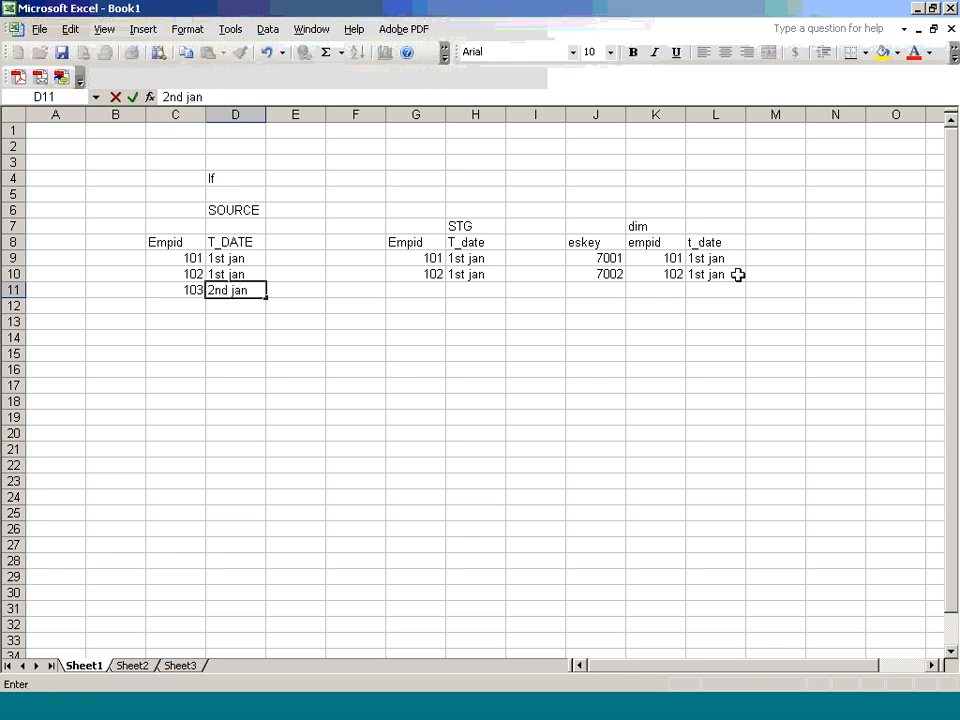
{"action": "key", "text": "Return"}
Step: Enter employee id 104 in C12 and select the Empid cells C9:C25
{"action": "key", "text": "Left"}
{"action": "type", "text": "1"}
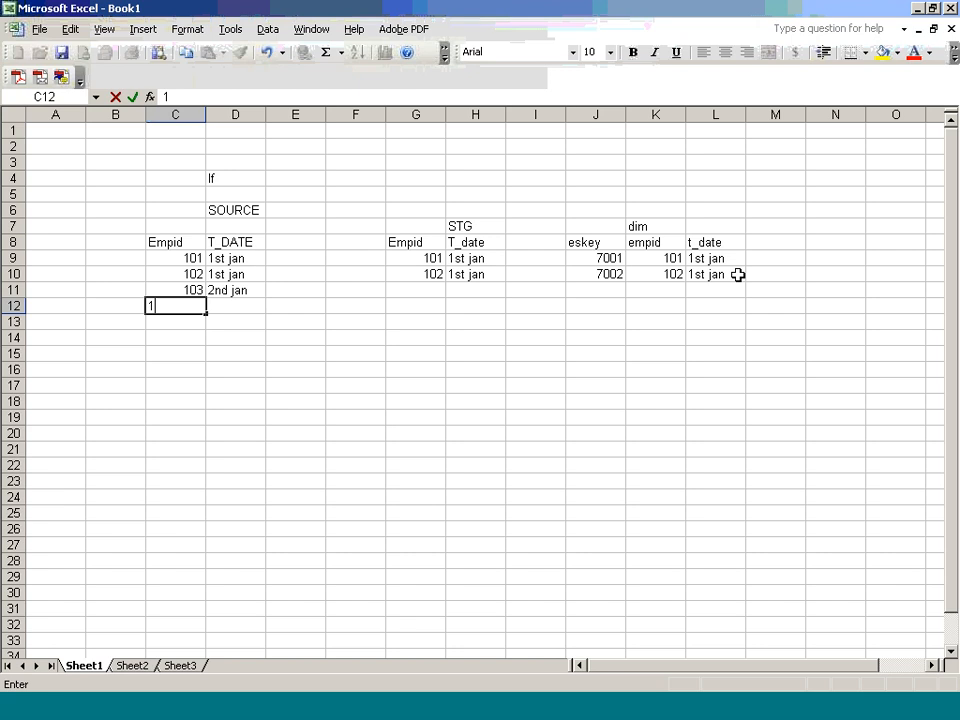
{"action": "type", "text": "-4"}
{"action": "key", "text": "Right"}
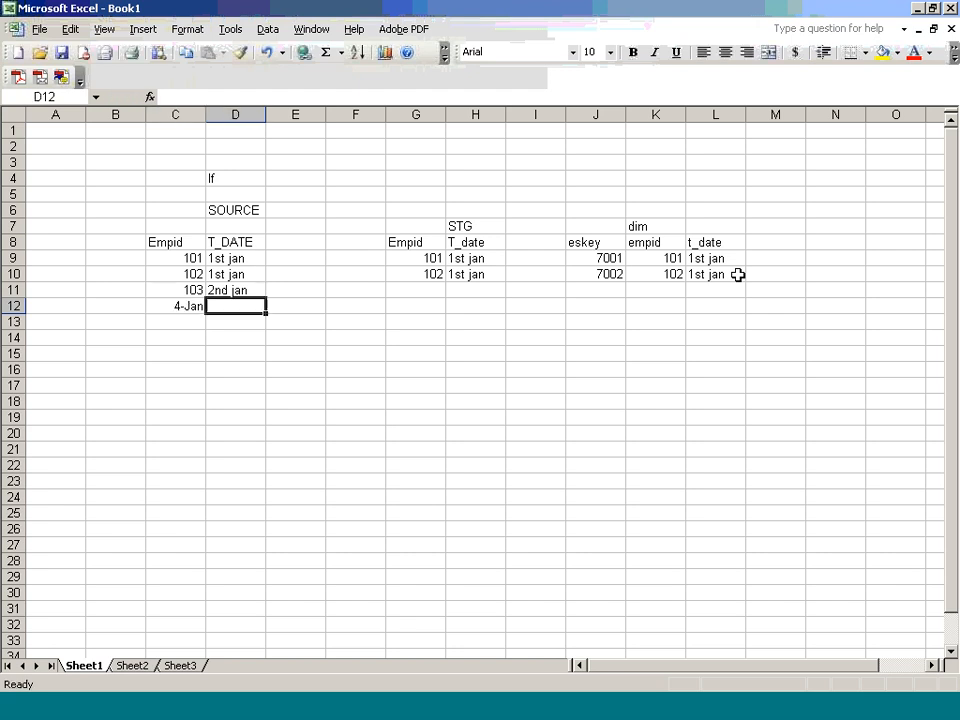
{"action": "key", "text": "Left"}
{"action": "type", "text": "104"}
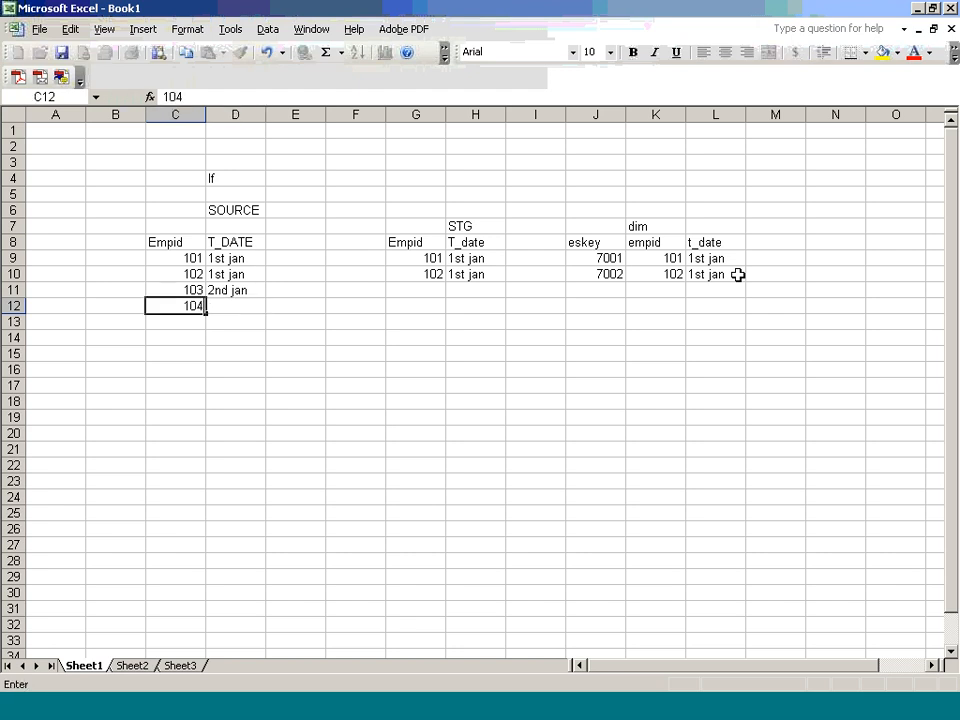
{"action": "key", "text": "Right"}
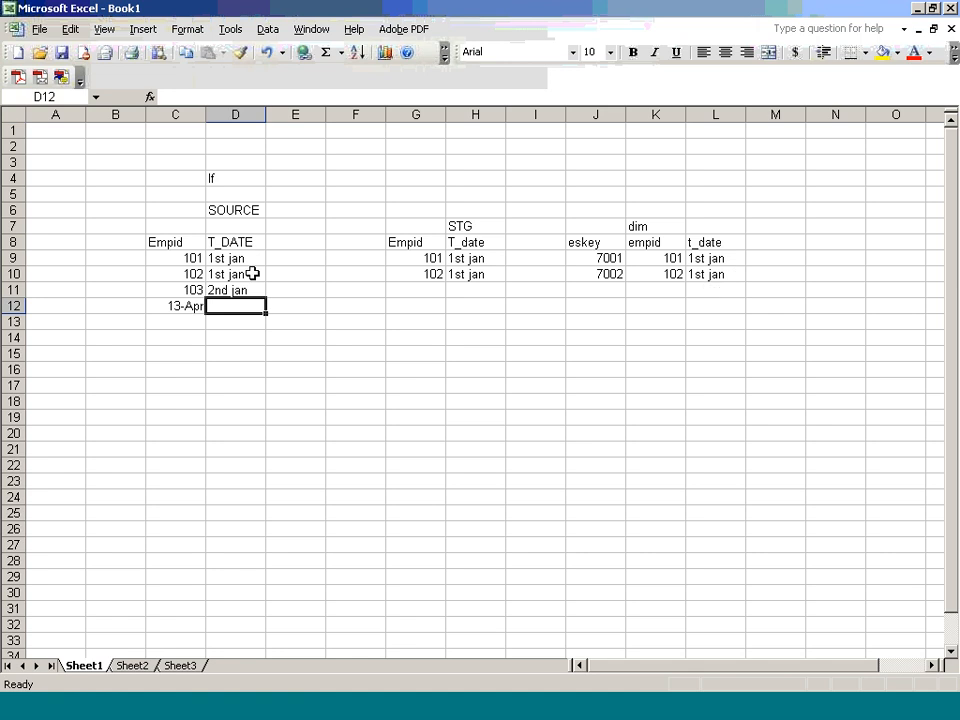
{"action": "left_click_drag", "start_coordinate": [192, 258], "coordinate": [184, 495]}
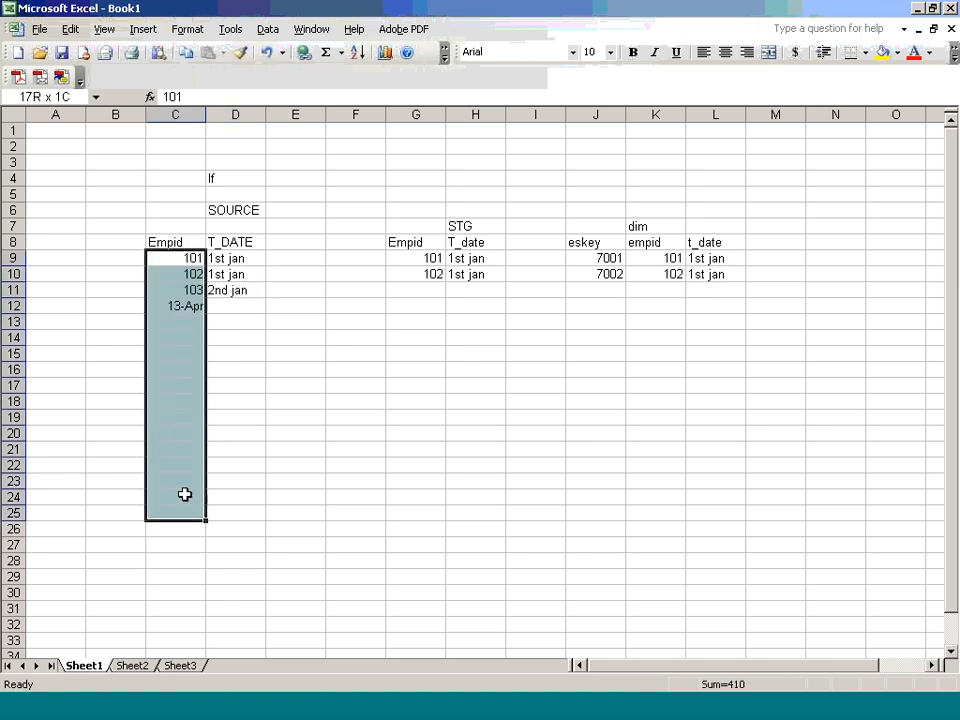
Step: Format C9:C25 as Number with 0 decimal places and (1234) negatives
{"action": "right_click", "coordinate": [187, 376]}
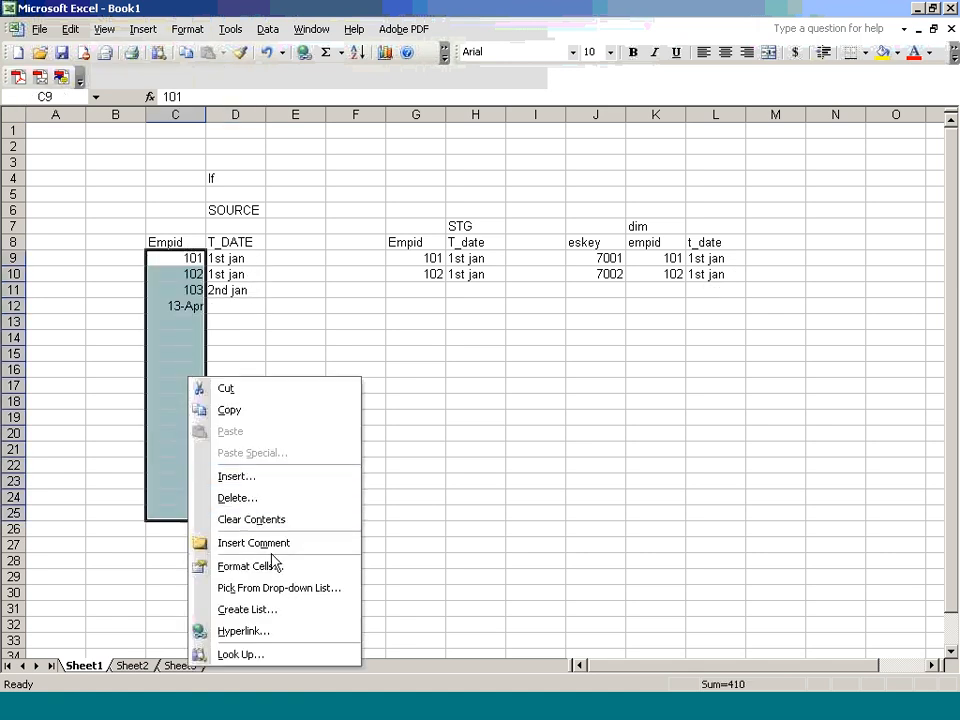
{"action": "left_click", "coordinate": [274, 563]}
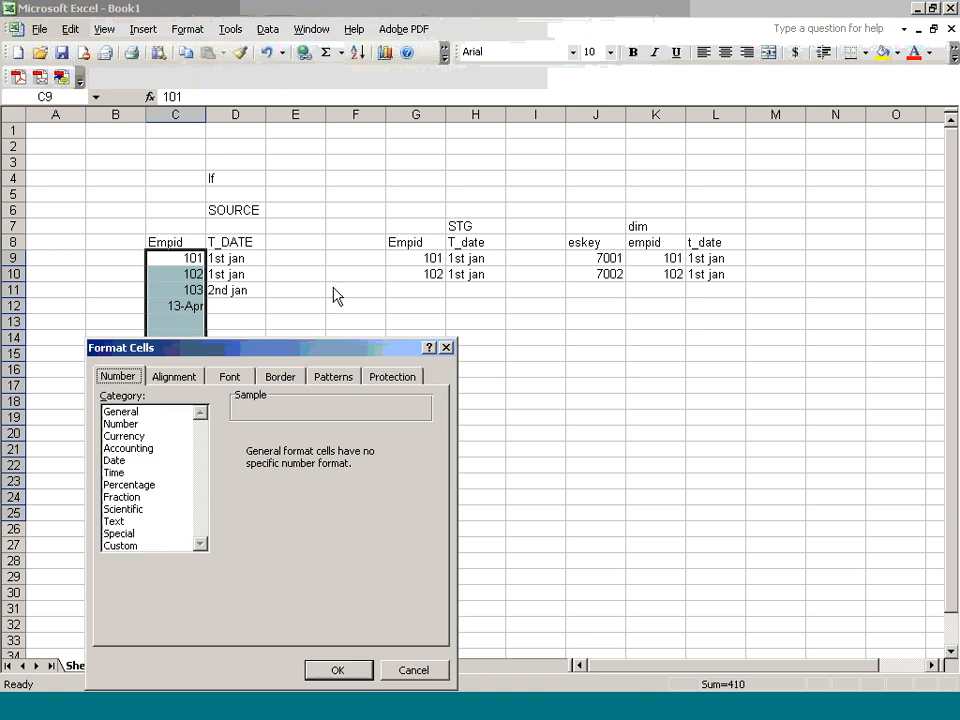
{"action": "left_click", "coordinate": [121, 424]}
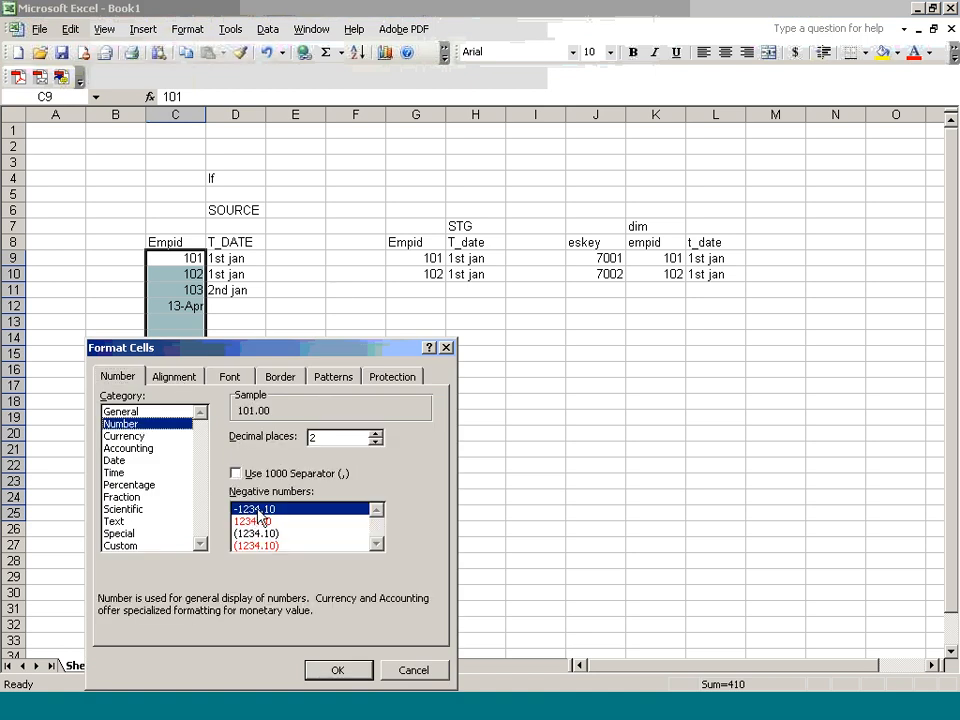
{"action": "left_click", "coordinate": [375, 433]}
{"action": "left_click", "coordinate": [373, 442]}
{"action": "left_click", "coordinate": [373, 442]}
{"action": "left_click", "coordinate": [373, 442]}
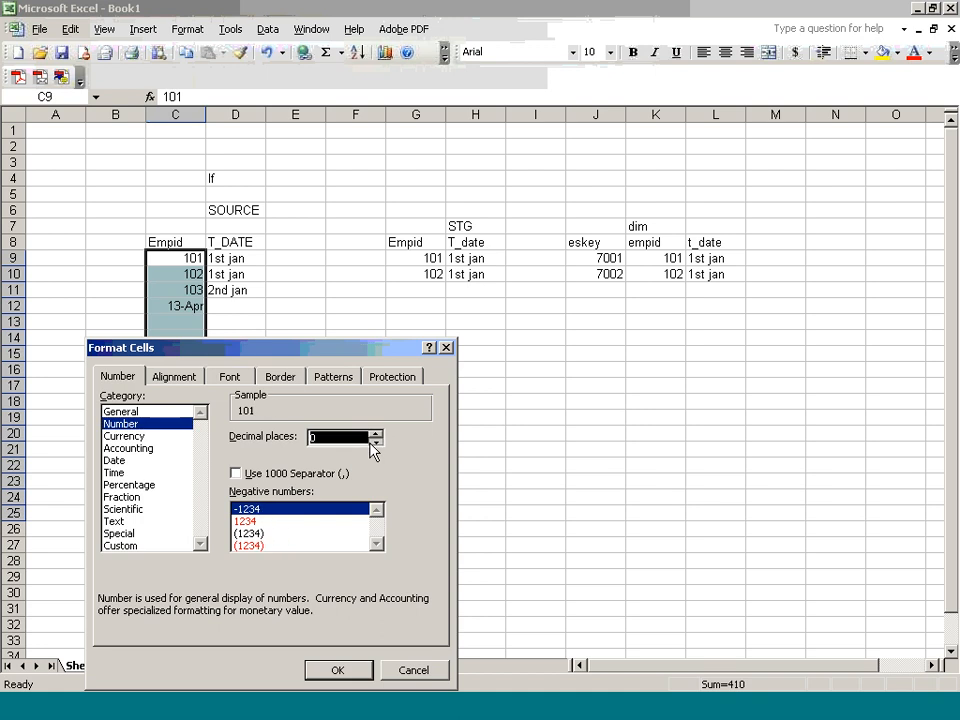
{"action": "left_click", "coordinate": [252, 533]}
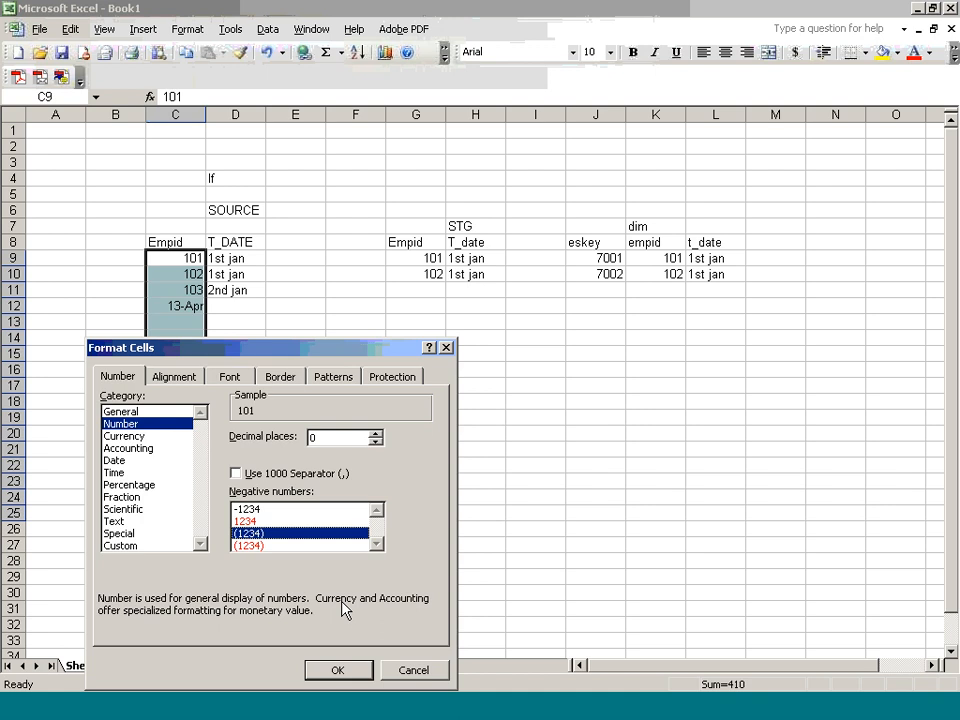
{"action": "left_click", "coordinate": [337, 670]}
{"action": "left_click", "coordinate": [270, 510]}
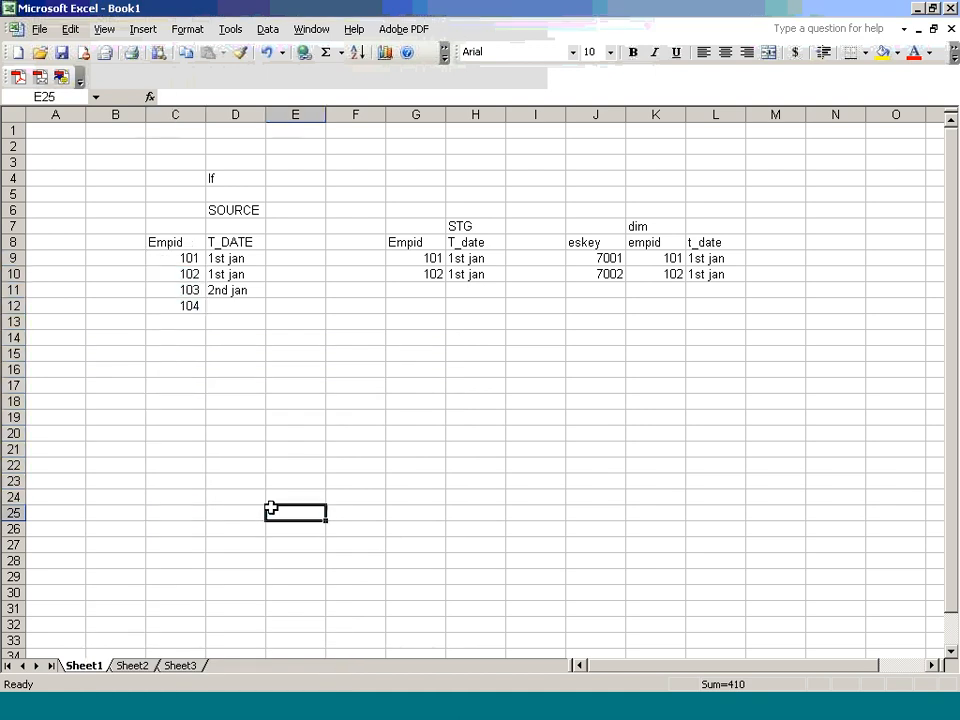
{"action": "left_click", "coordinate": [221, 309]}
Step: Date employee 104 2nd jan and add the note 'which data will we extract' in E13
{"action": "type", "text": "2"}
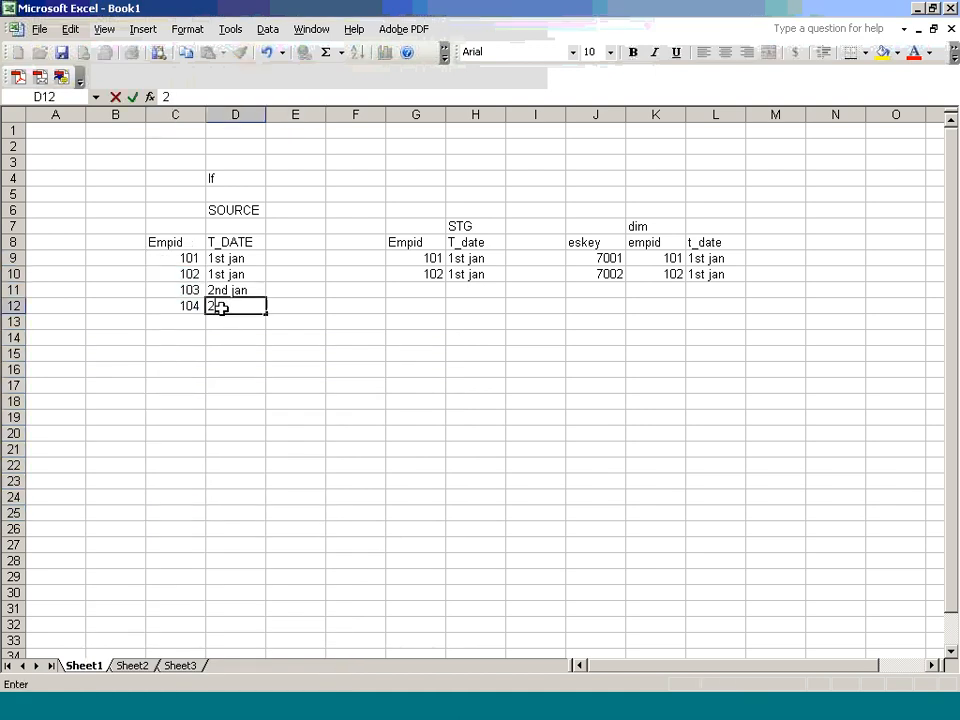
{"action": "key", "text": "Tab"}
{"action": "key", "text": "Tab"}
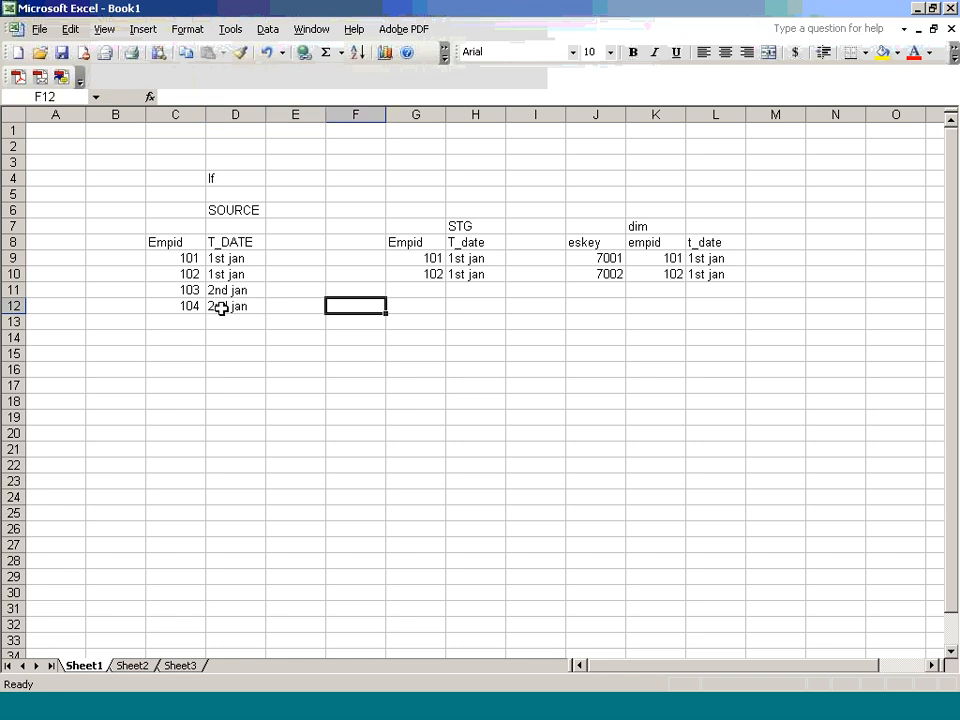
{"action": "key", "text": "Up"}
{"action": "key", "text": "Down"}
{"action": "key", "text": "Down"}
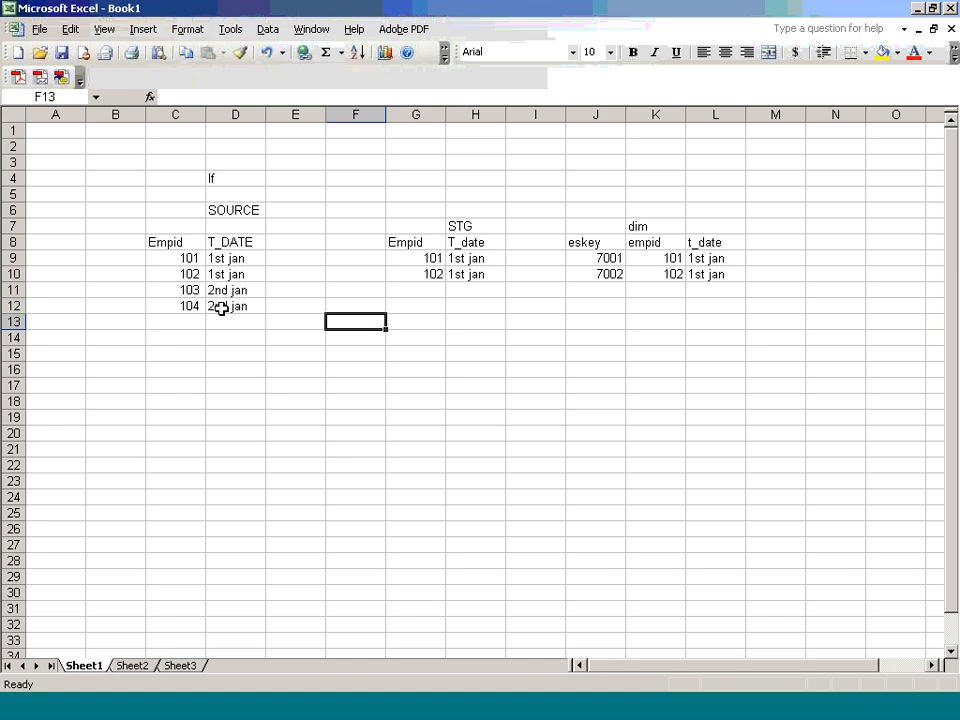
{"action": "key", "text": "Left"}
{"action": "type", "text": "which"}
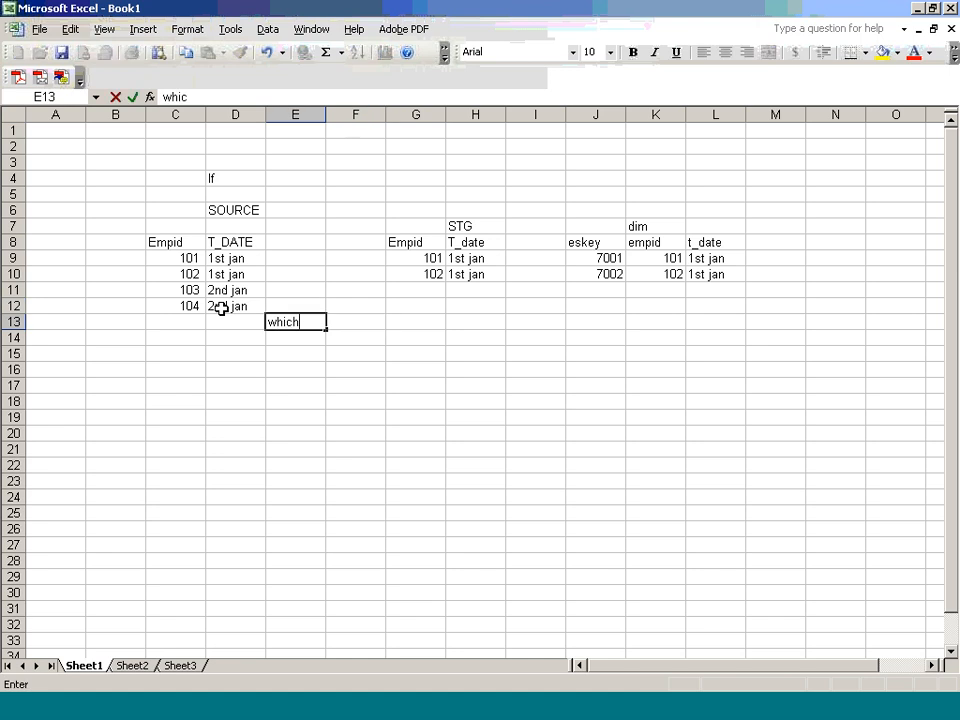
{"action": "type", "text": " data will "}
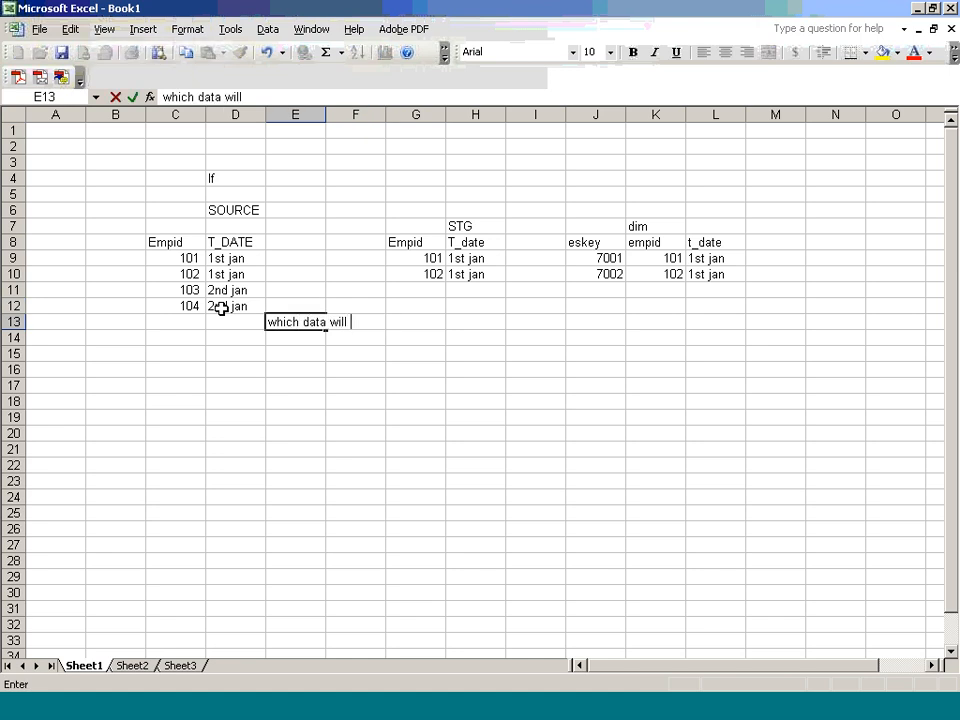
{"action": "type", "text": "we extract"}
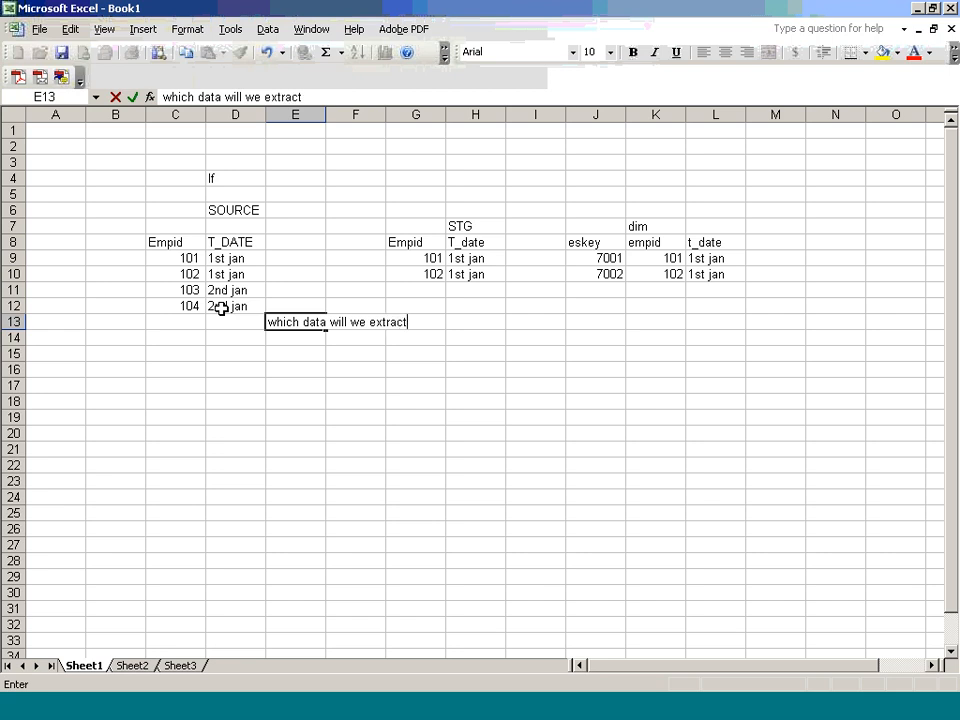
{"action": "left_click", "coordinate": [279, 364]}
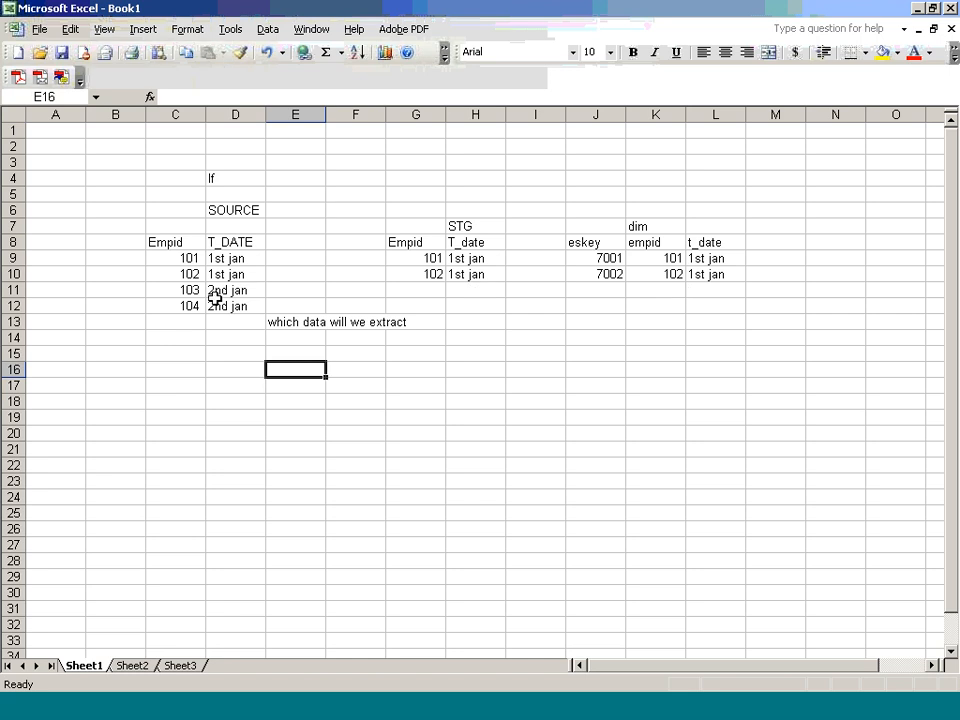
Step: Type the note 'Transaction which happened' in E14
{"action": "left_click", "coordinate": [273, 340]}
{"action": "type", "text": "Trns"}
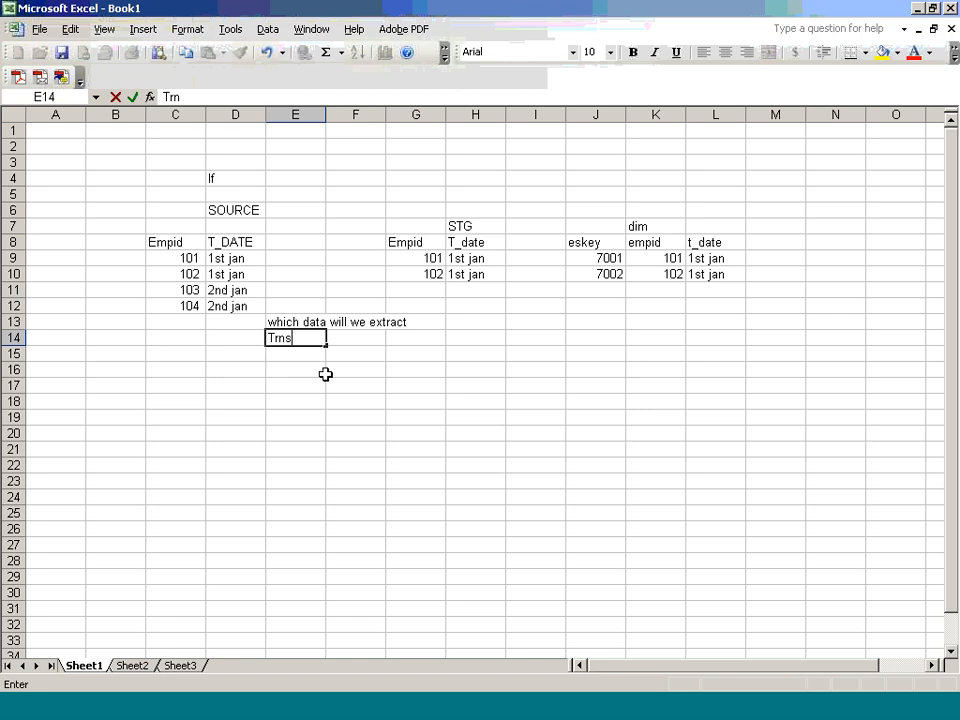
{"action": "key", "text": "BackSpace"}
{"action": "key", "text": "BackSpace"}
{"action": "type", "text": "ansaction w"}
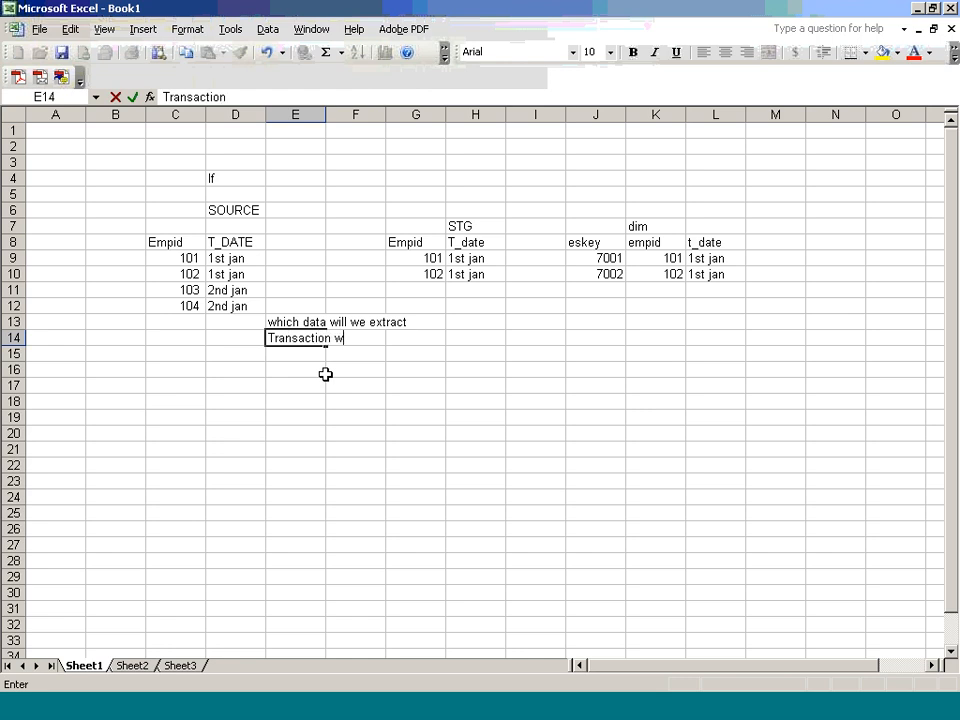
{"action": "type", "text": "hich ha"}
{"action": "key", "text": "BackSpace"}
{"action": "type", "text": "happed"}
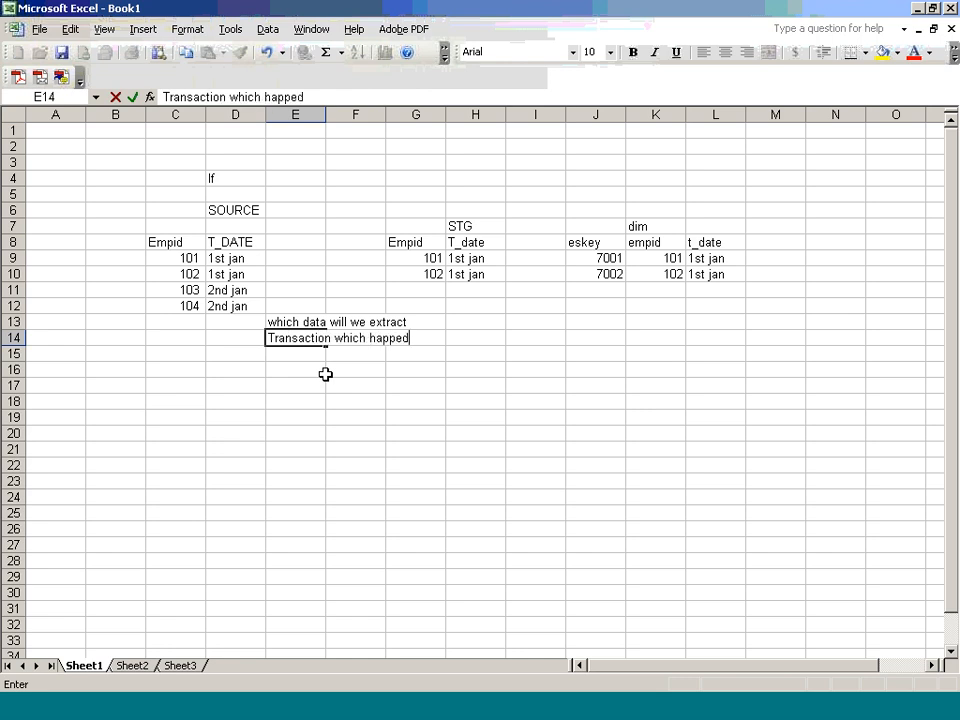
{"action": "key", "text": "BackSpace"}
{"action": "type", "text": "ned"}
{"action": "key", "text": "Return"}
Step: Add the notes '2nd Jan' and 'Incremental Loading' below it
{"action": "type", "text": "2nd Jan 2"}
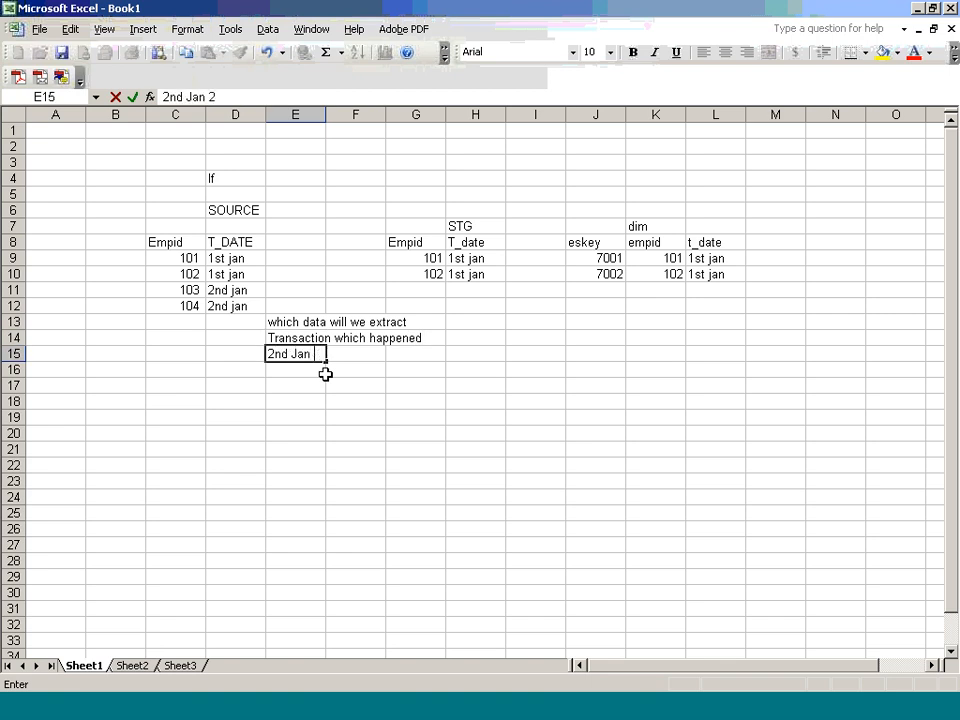
{"action": "key", "text": "Tab"}
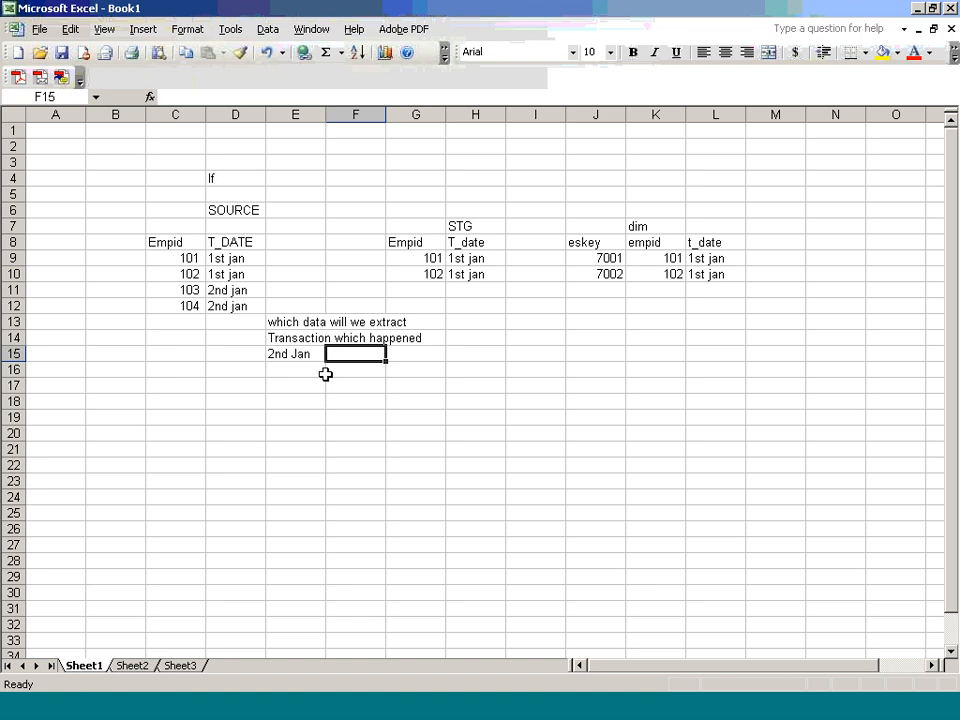
{"action": "left_click", "coordinate": [327, 370]}
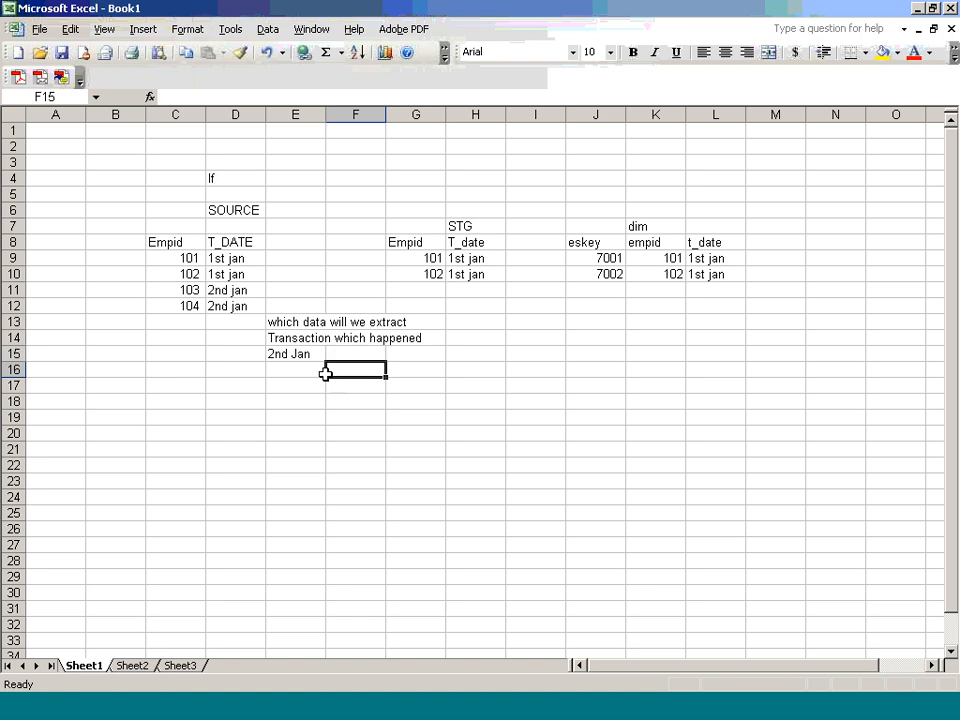
{"action": "left_click", "coordinate": [323, 371]}
{"action": "type", "text": "Inc"}
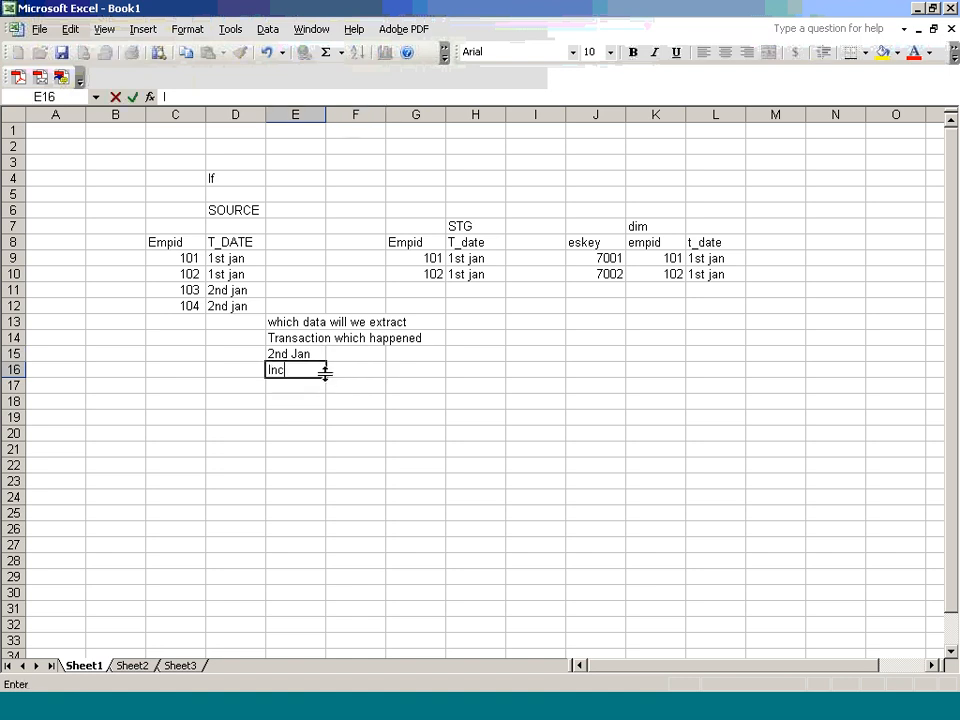
{"action": "type", "text": "remental L"}
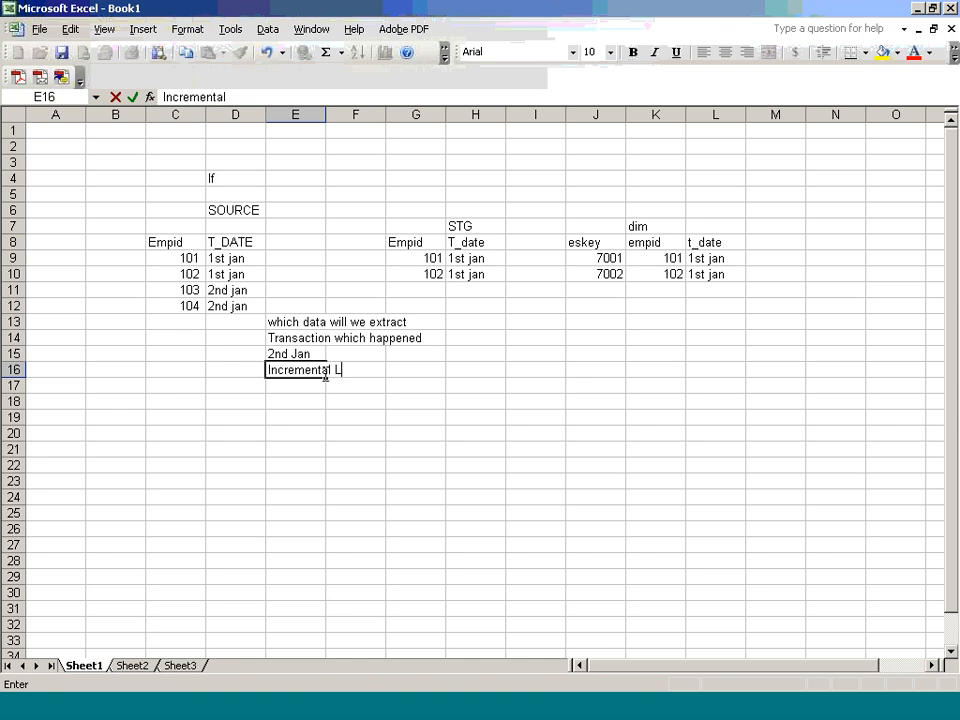
{"action": "type", "text": "oading"}
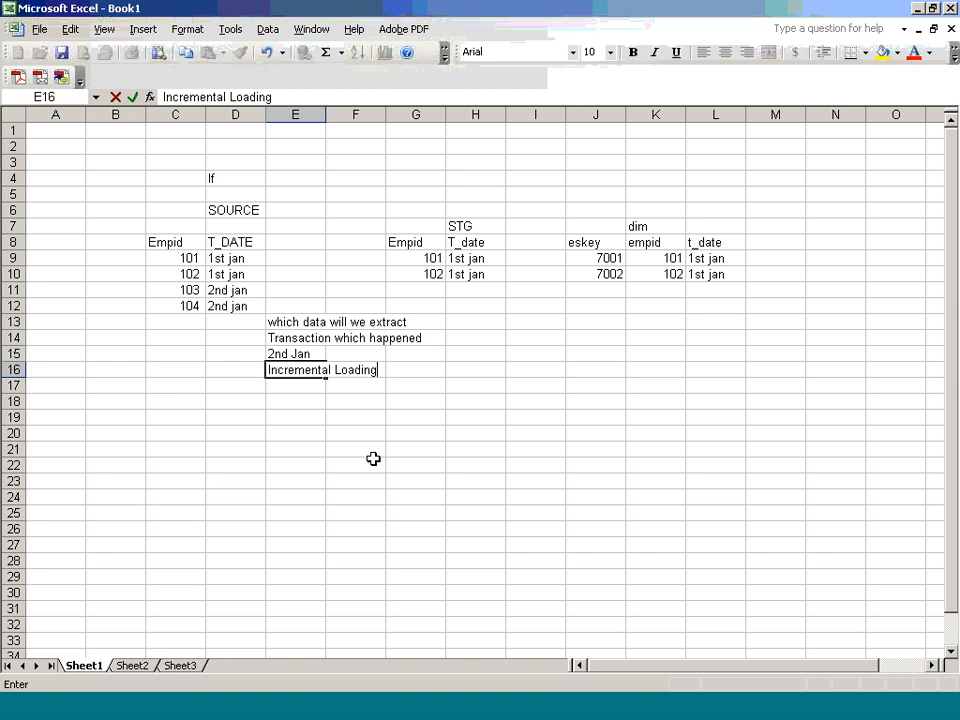
Step: Select and copy the 103 and 104 2nd jan source records in C11:D12
{"action": "left_click", "coordinate": [699, 275]}
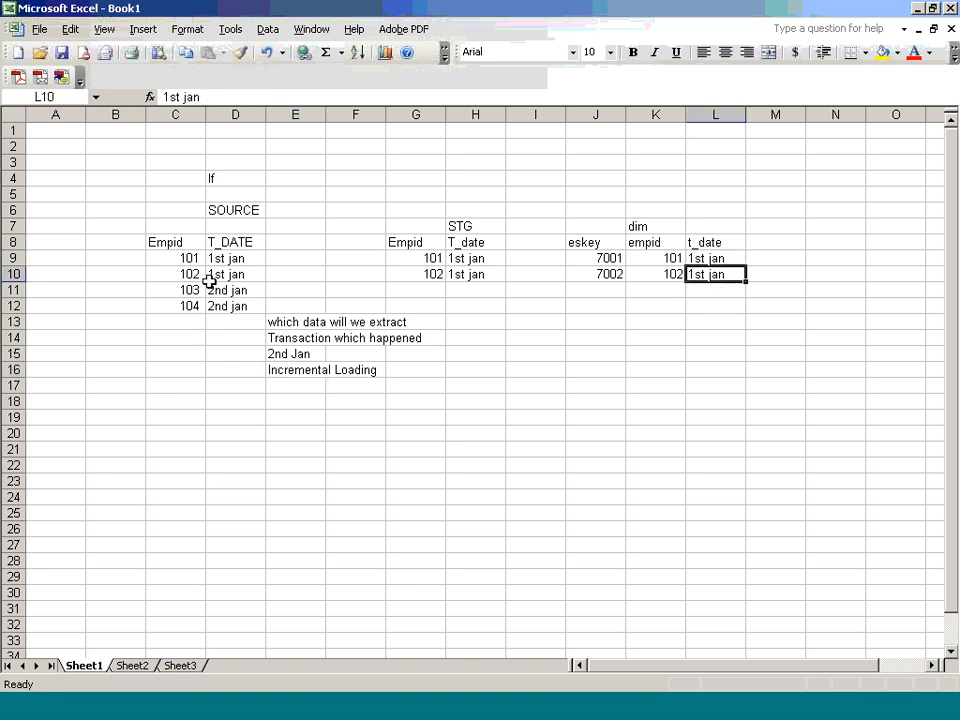
{"action": "left_click", "coordinate": [210, 258]}
{"action": "left_click", "coordinate": [226, 274]}
{"action": "left_click", "coordinate": [230, 290]}
{"action": "left_click", "coordinate": [233, 305]}
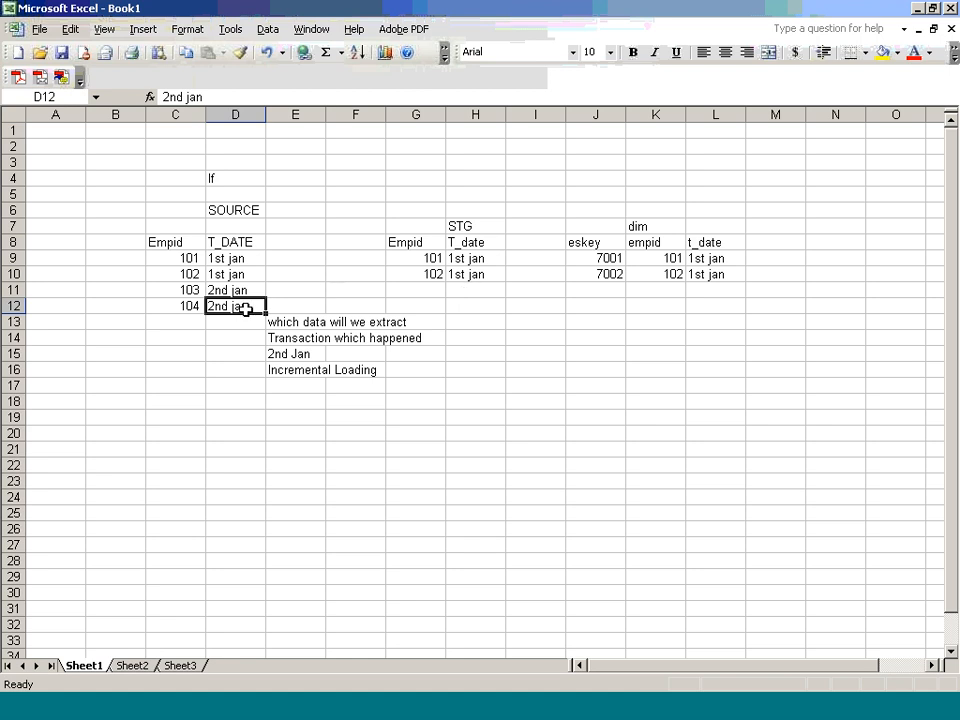
{"action": "left_click", "coordinate": [316, 373]}
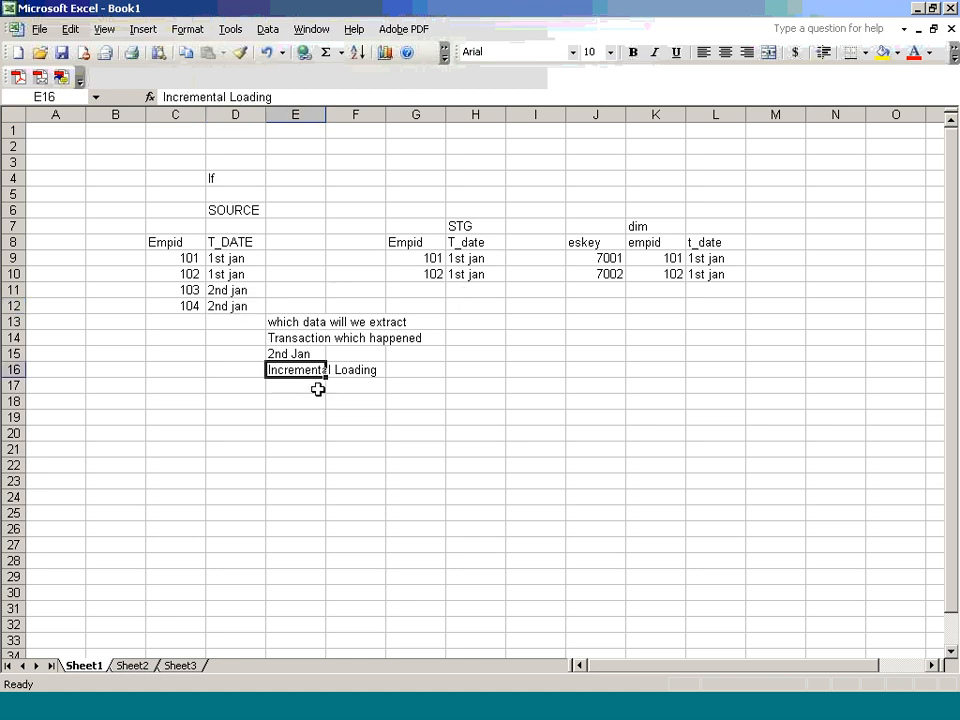
{"action": "left_click_drag", "start_coordinate": [255, 290], "coordinate": [240, 304]}
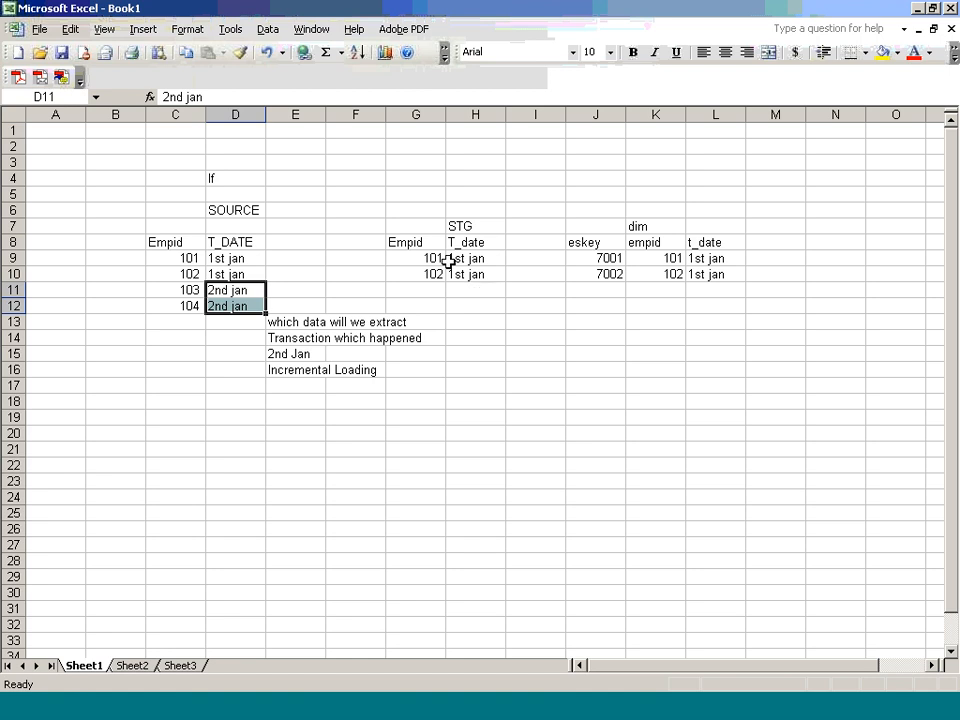
{"action": "left_click", "coordinate": [194, 290]}
{"action": "left_click_drag", "start_coordinate": [194, 290], "coordinate": [236, 304]}
{"action": "key", "text": "ctrl+c"}
Step: Paste them into the STG table at G11, below the 1st jan rows
{"action": "left_click", "coordinate": [427, 291]}
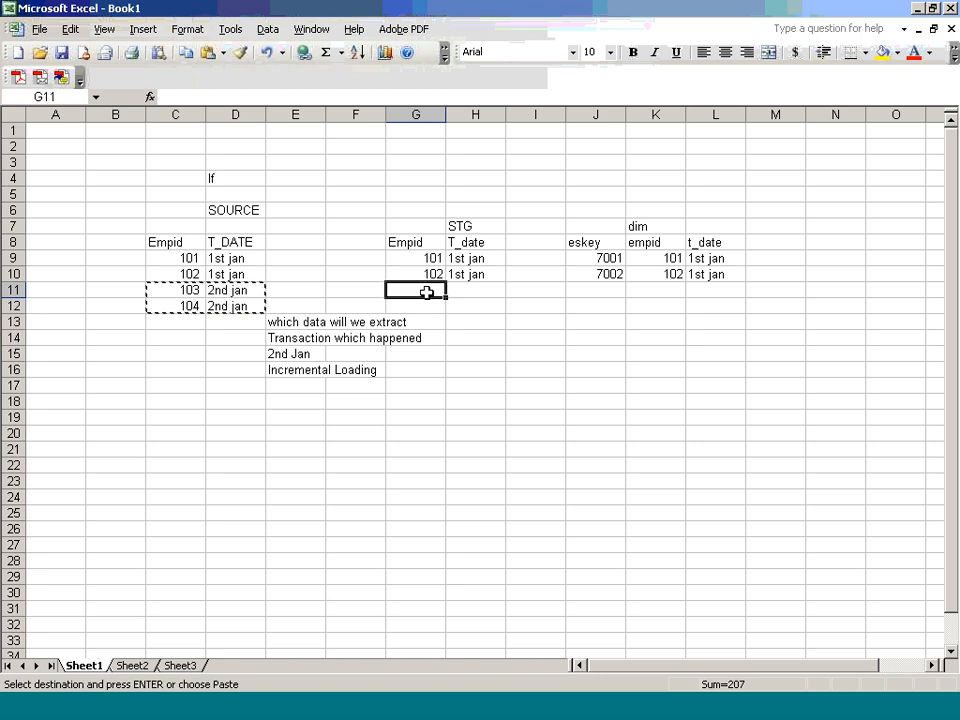
{"action": "key", "text": "ctrl+v"}
{"action": "left_click", "coordinate": [508, 423]}
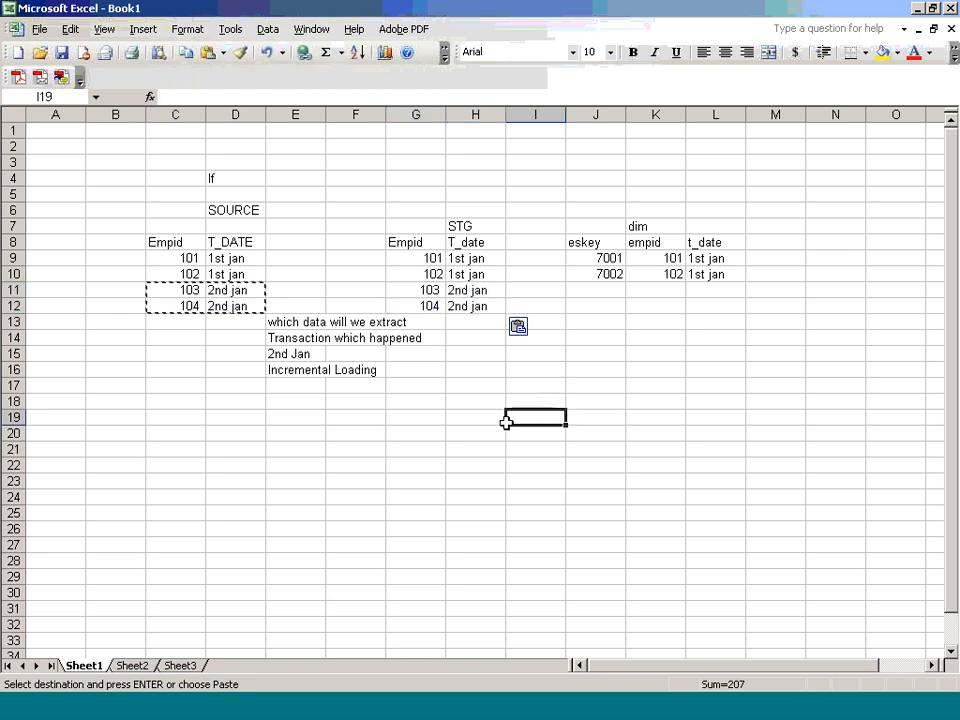
{"action": "left_click", "coordinate": [472, 292]}
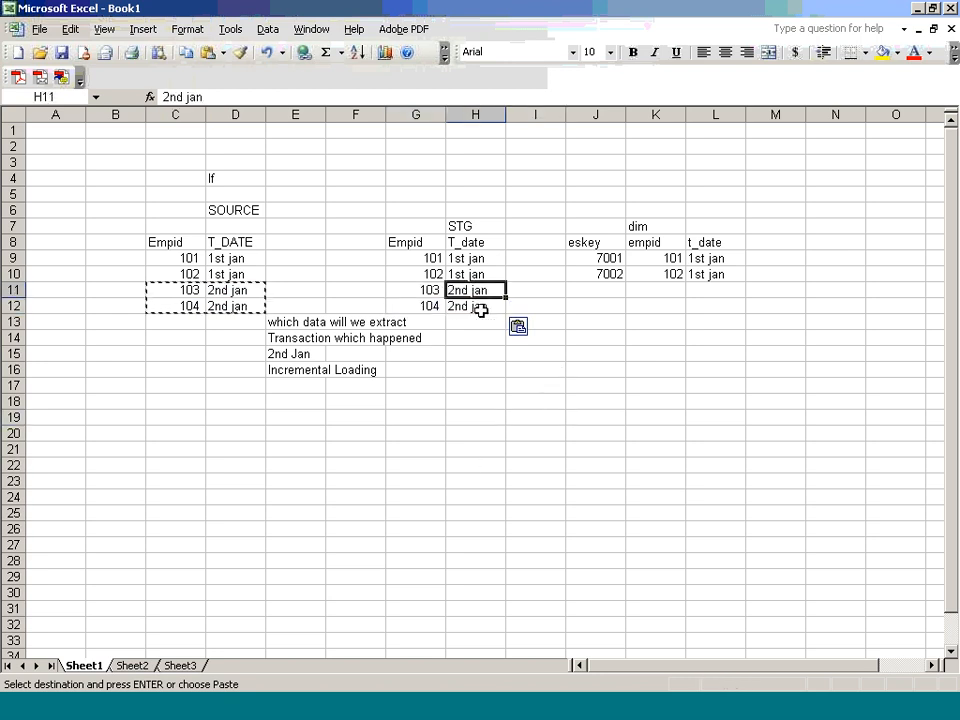
{"action": "left_click", "coordinate": [489, 306]}
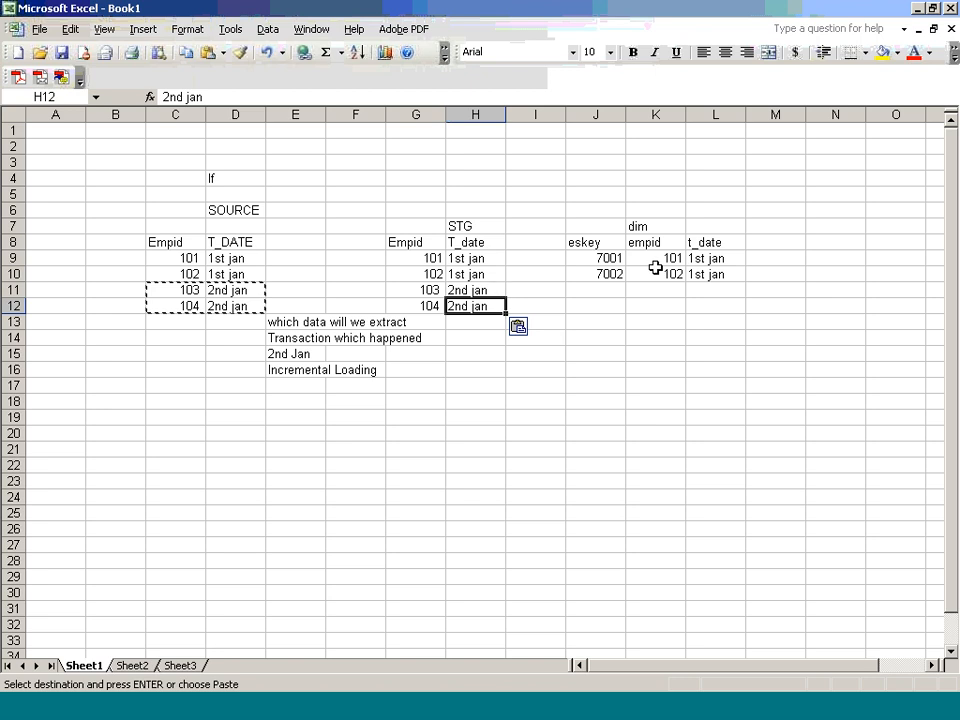
{"action": "left_click_drag", "start_coordinate": [426, 261], "coordinate": [490, 266]}
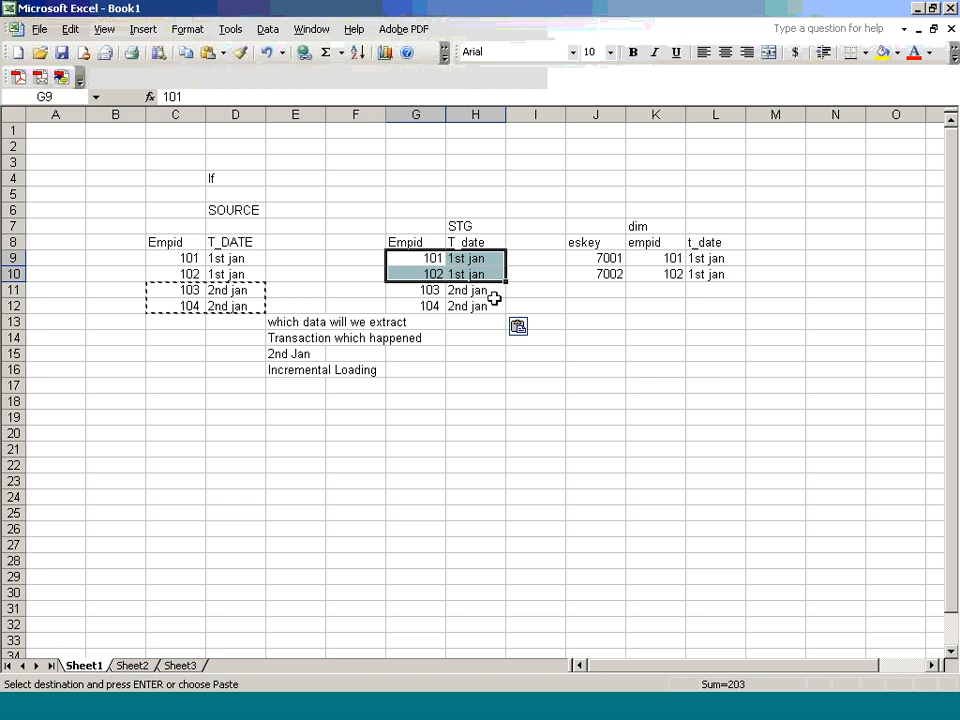
Step: Clear both the pasted 2nd jan rows and the old 1st jan rows from STG
{"action": "left_click", "coordinate": [477, 352]}
{"action": "left_click_drag", "start_coordinate": [415, 290], "coordinate": [470, 305]}
{"action": "key", "text": "Delete"}
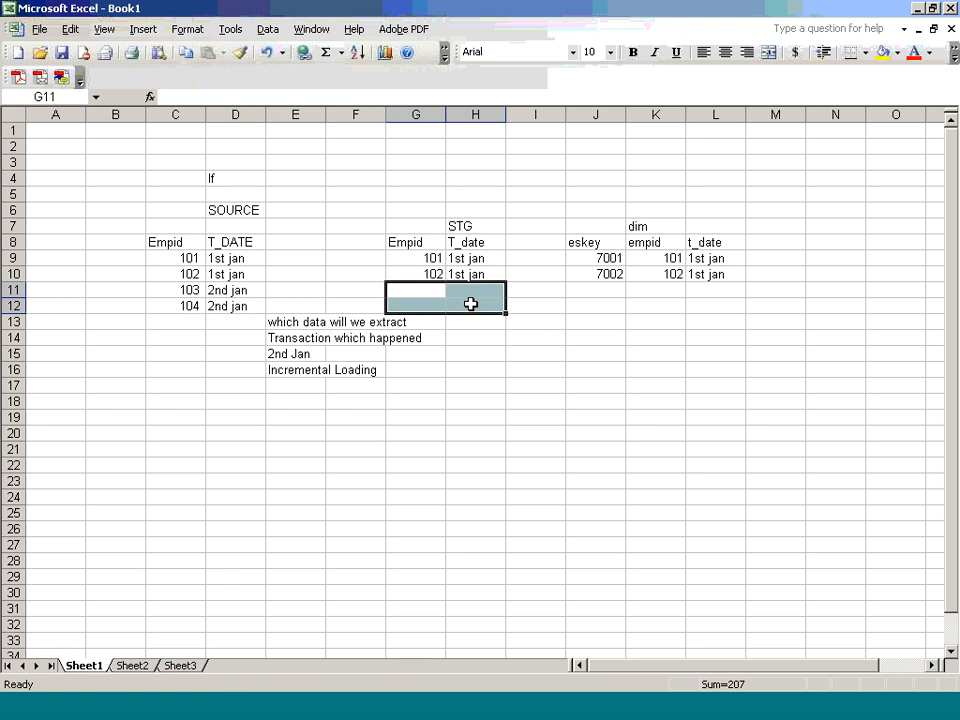
{"action": "left_click", "coordinate": [472, 354]}
{"action": "left_click_drag", "start_coordinate": [233, 290], "coordinate": [236, 303]}
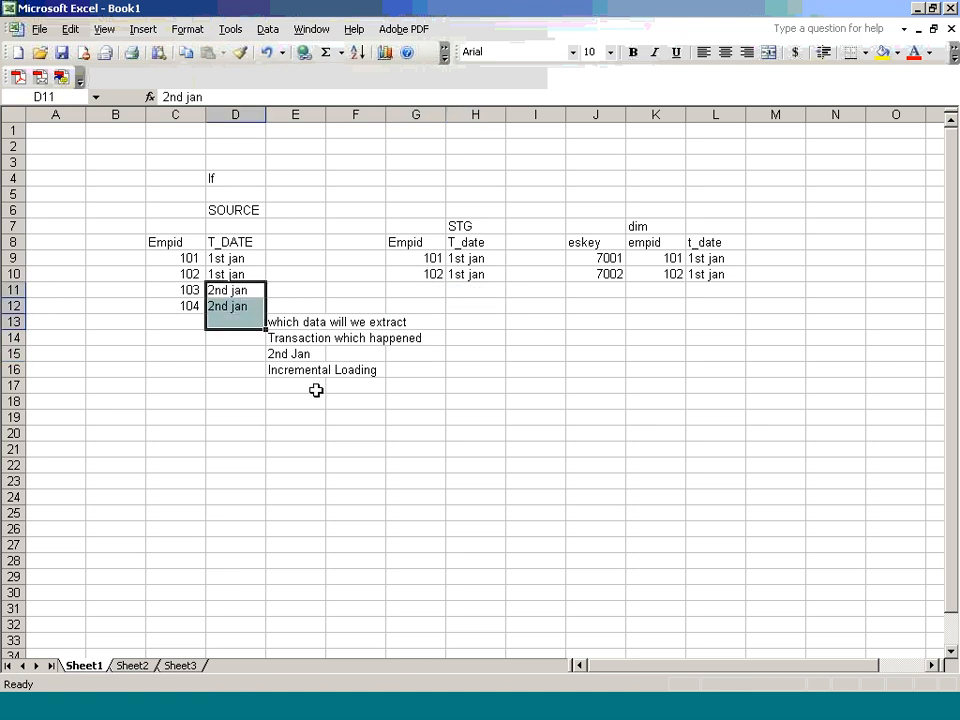
{"action": "left_click_drag", "start_coordinate": [435, 262], "coordinate": [470, 276]}
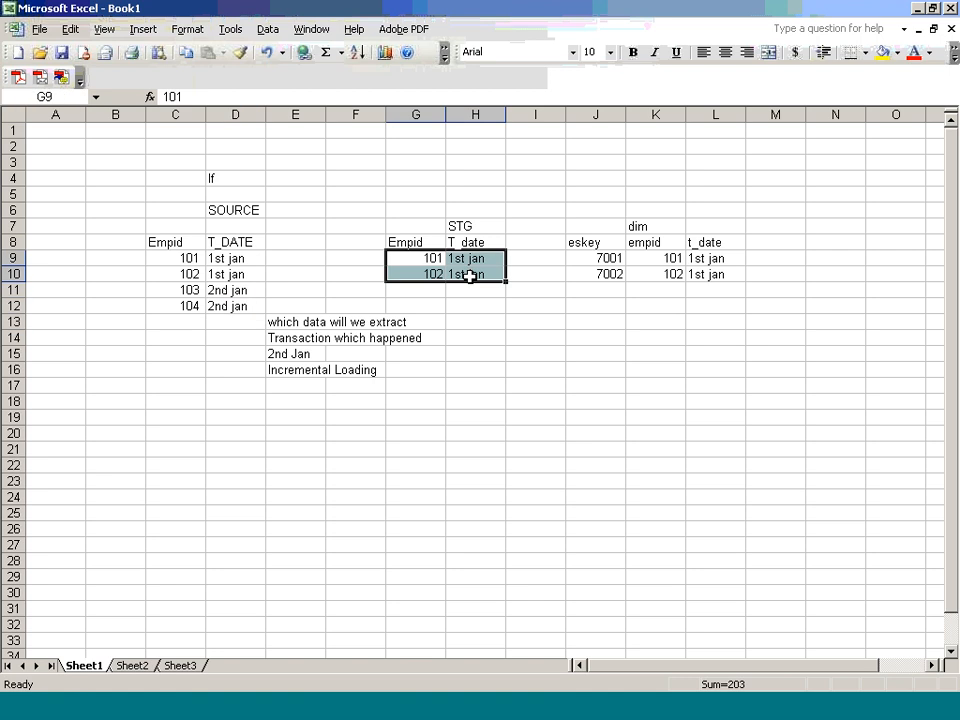
{"action": "key", "text": "Delete"}
Step: Copy source records C11:D12 into the emptied STG table at G9
{"action": "left_click", "coordinate": [495, 355]}
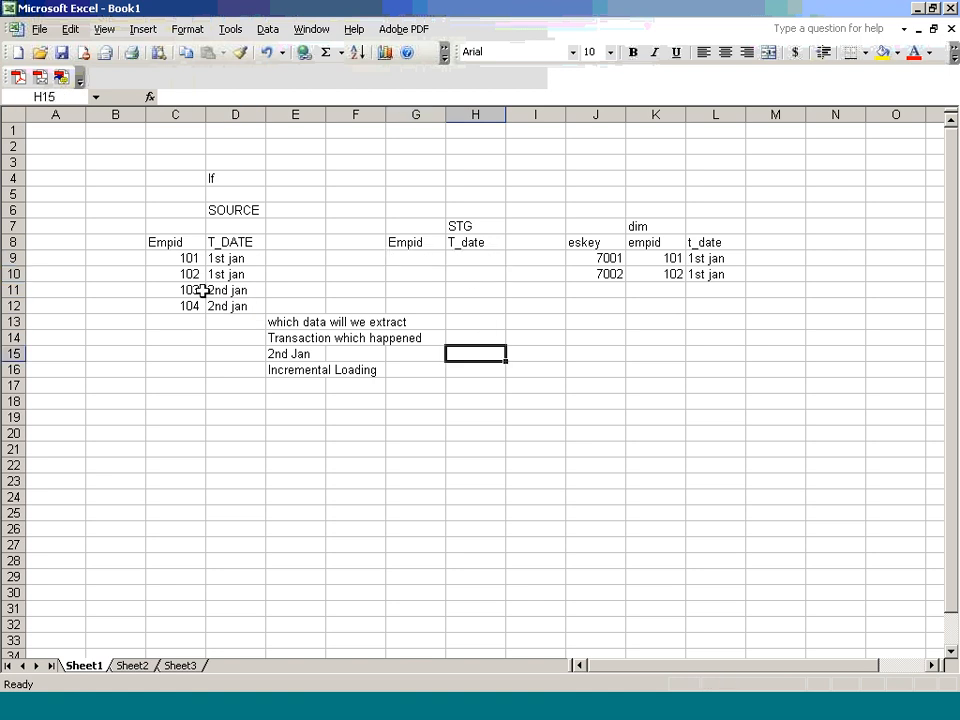
{"action": "left_click_drag", "start_coordinate": [203, 290], "coordinate": [219, 304]}
{"action": "key", "text": "ctrl+c"}
{"action": "left_click", "coordinate": [397, 259]}
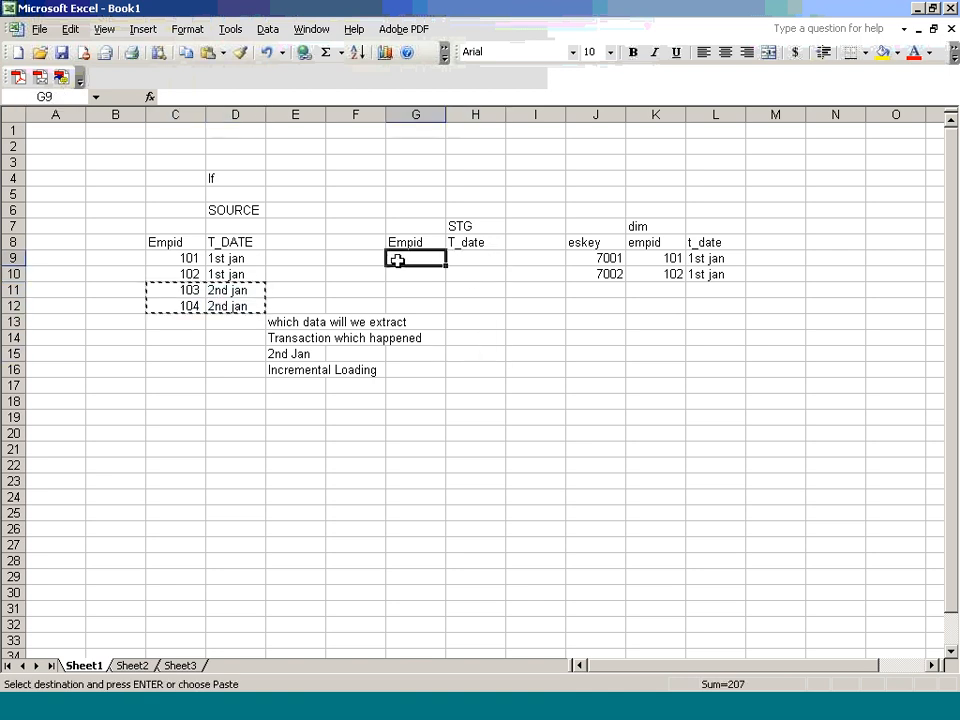
{"action": "key", "text": "ctrl+v"}
{"action": "left_click", "coordinate": [488, 336]}
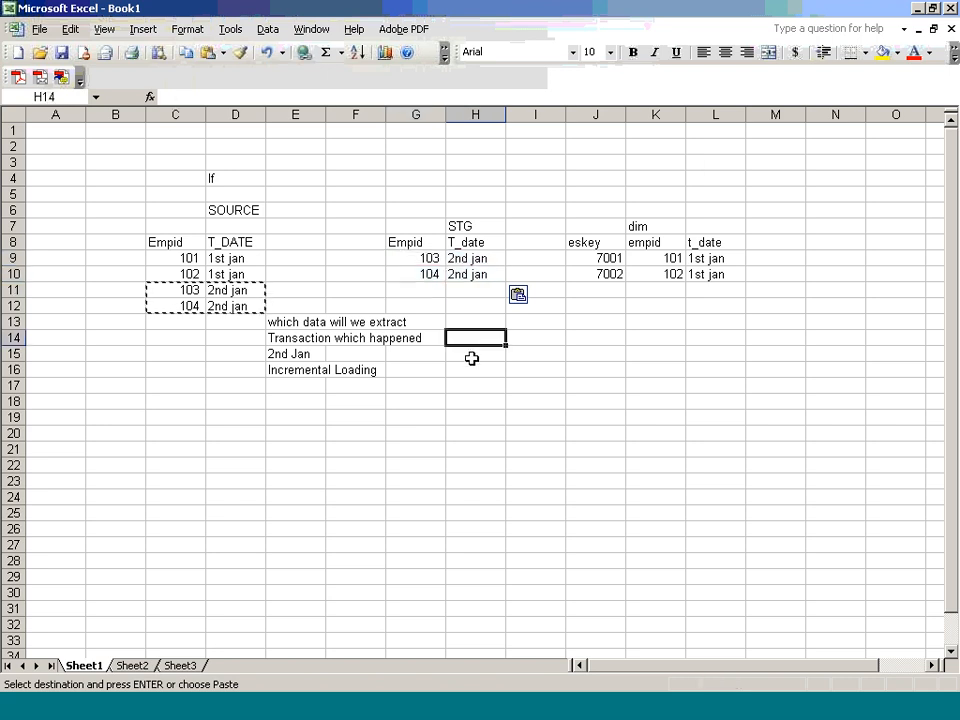
{"action": "left_click_drag", "start_coordinate": [428, 254], "coordinate": [471, 272]}
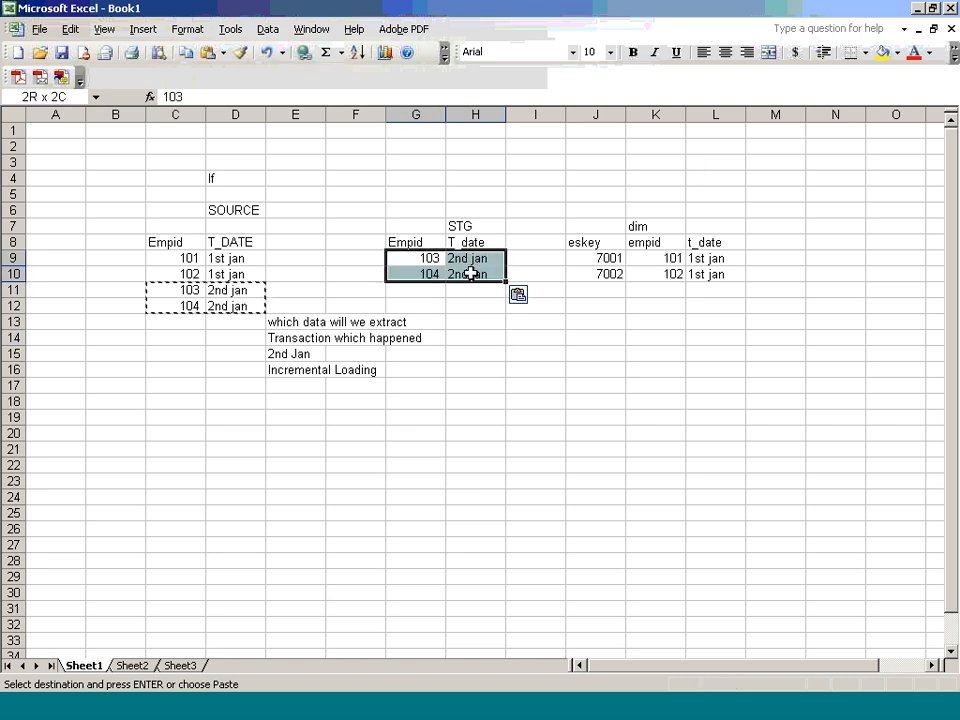
Step: Add a 'DELETE STAGING' note in E18
{"action": "left_click", "coordinate": [300, 401]}
{"action": "type", "text": "DELETE S"}
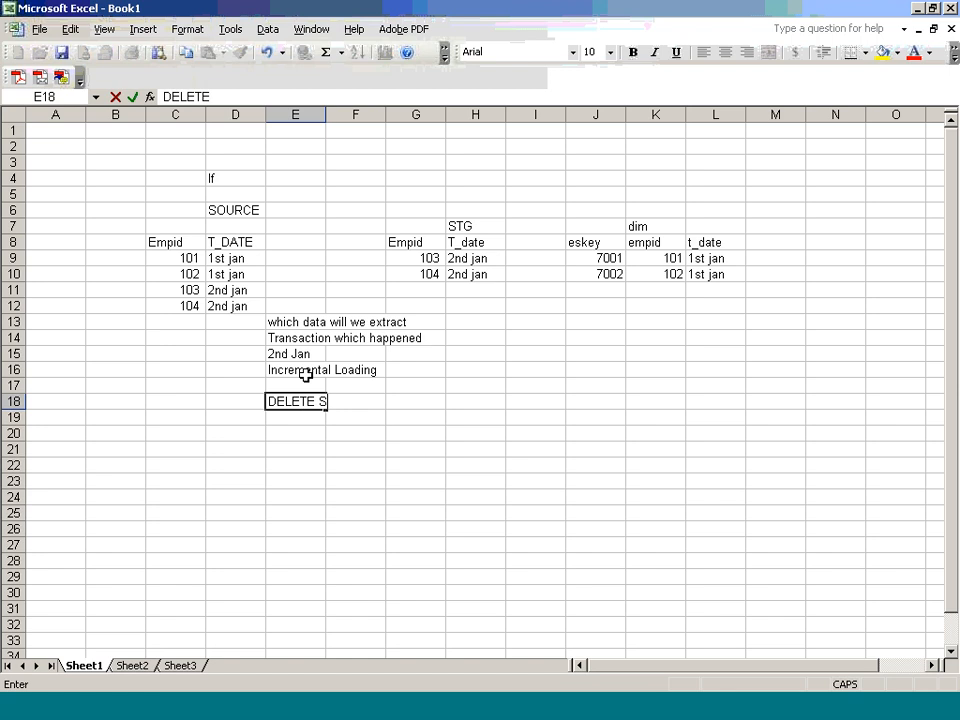
{"action": "type", "text": "TAGING"}
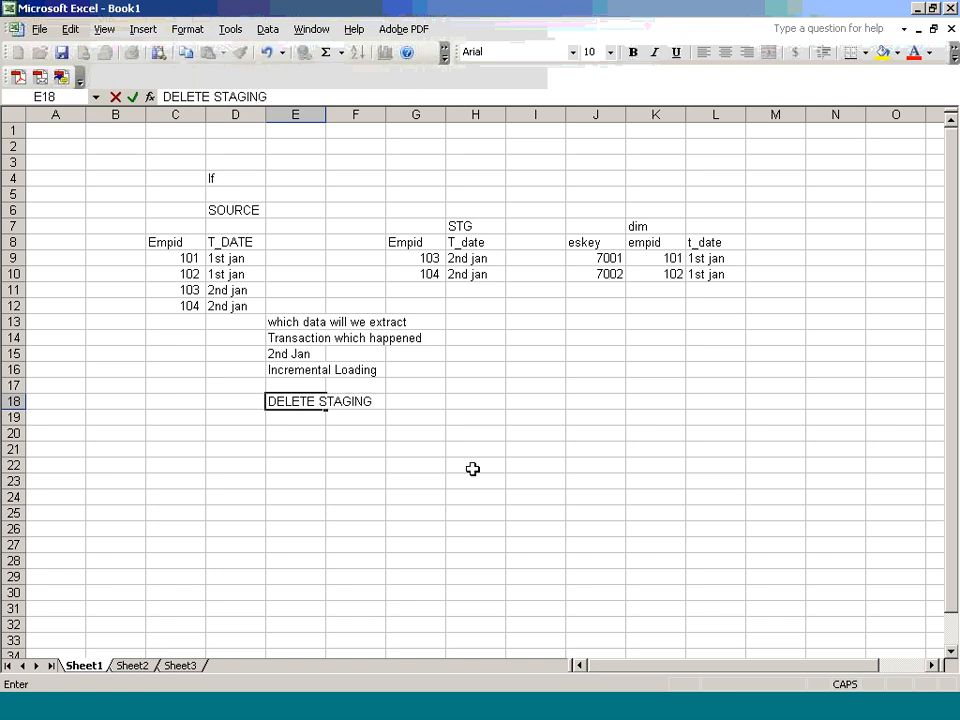
{"action": "left_click", "coordinate": [512, 471]}
{"action": "left_click", "coordinate": [612, 288]}
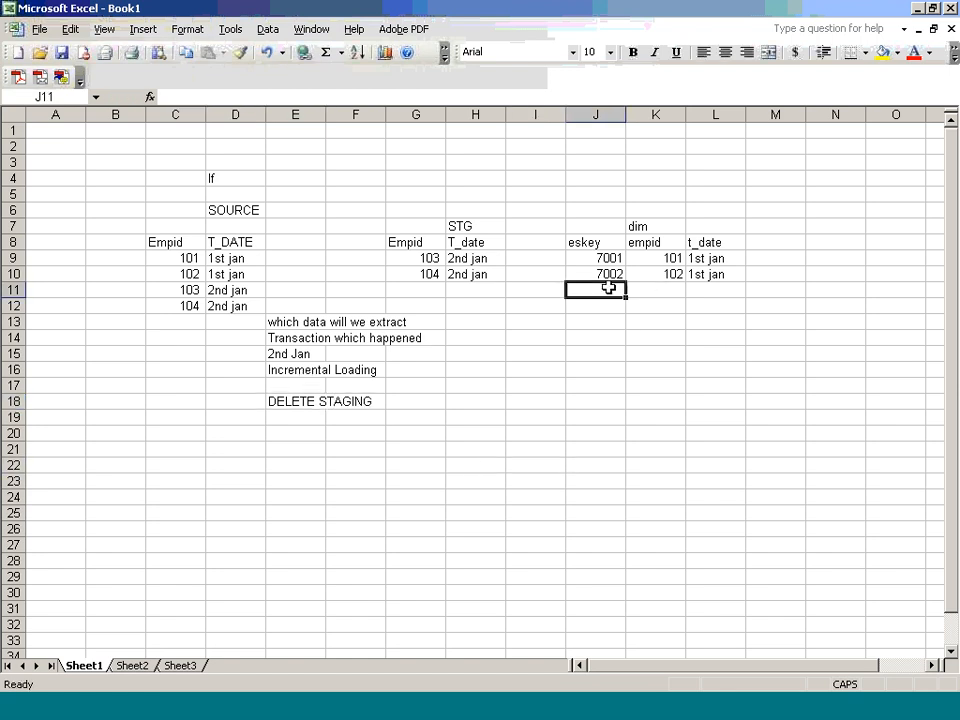
Step: Fill J11:L12 with dim rows 7003, 103, 2nd Jan and 7004, 104, 2nd Jan
{"action": "type", "text": "7003"}
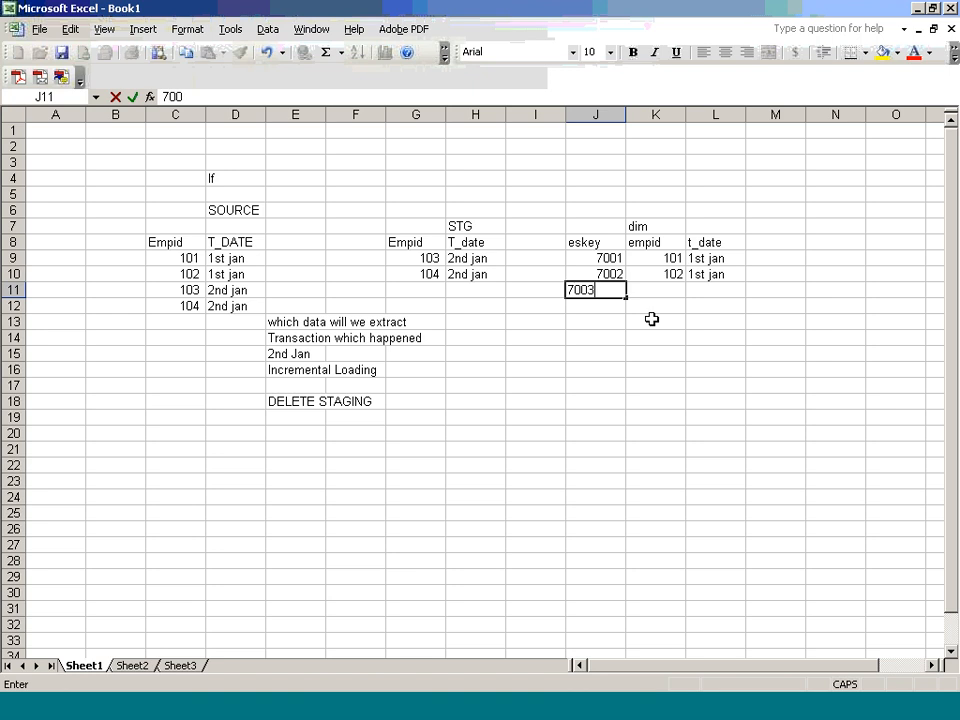
{"action": "key", "text": "Tab"}
{"action": "type", "text": "103"}
{"action": "key", "text": "Tab"}
{"action": "type", "text": "2ND"}
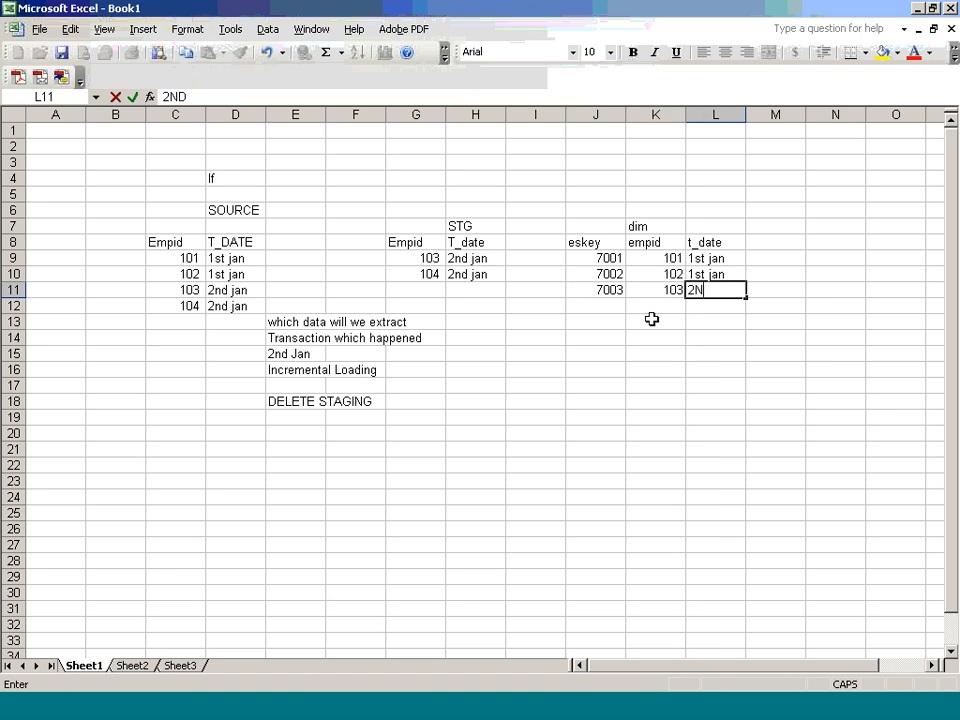
{"action": "key", "text": "BackSpace"}
{"action": "key", "text": "BackSpace"}
{"action": "key", "text": "Caps_Lock"}
{"action": "type", "text": "nd Jan"}
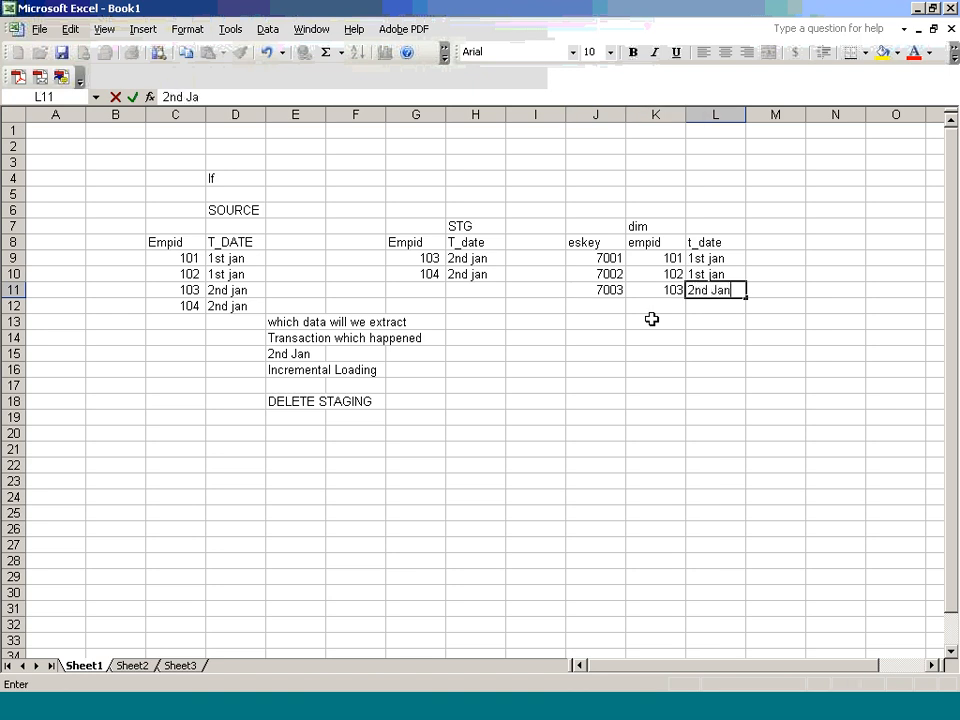
{"action": "key", "text": "Return"}
{"action": "type", "text": "7004"}
{"action": "key", "text": "Tab"}
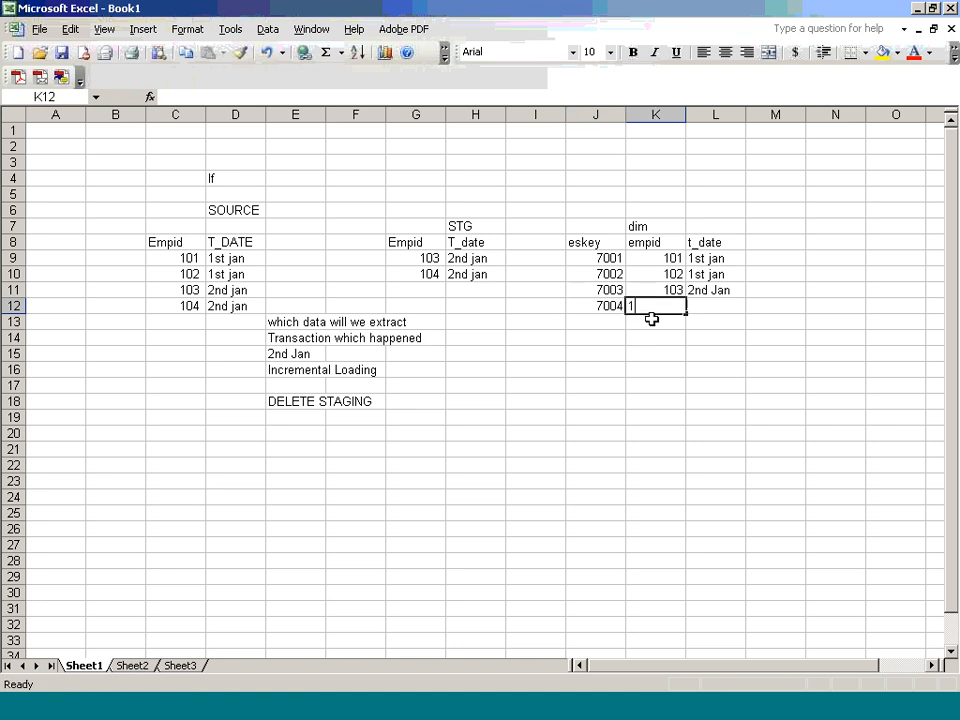
{"action": "type", "text": "104"}
{"action": "key", "text": "Tab"}
{"action": "type", "text": "2nd Jan"}
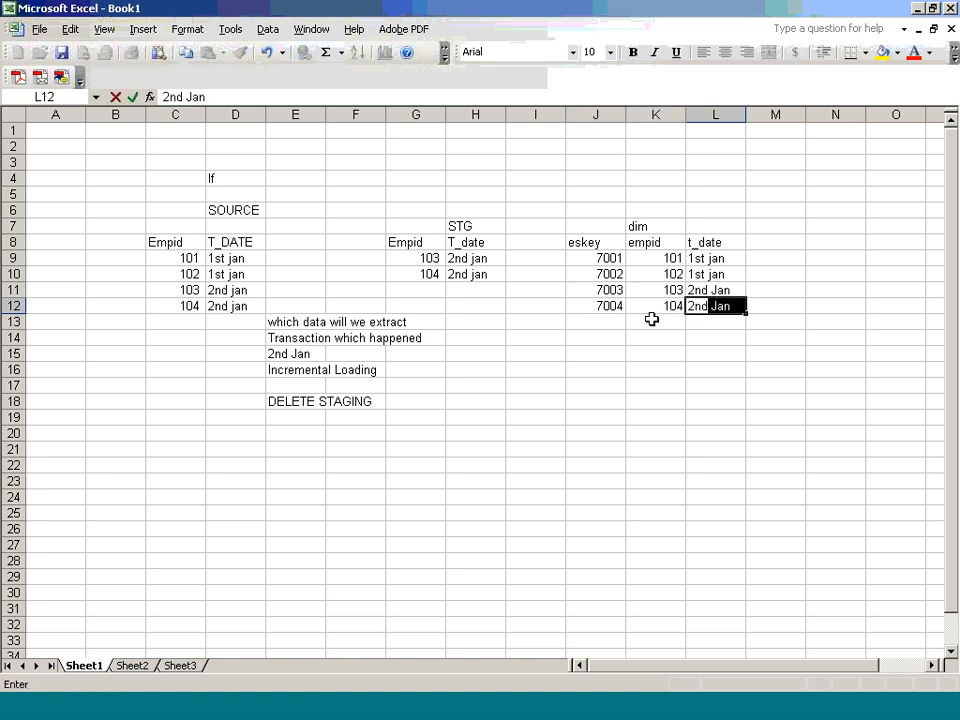
{"action": "key", "text": "Return"}
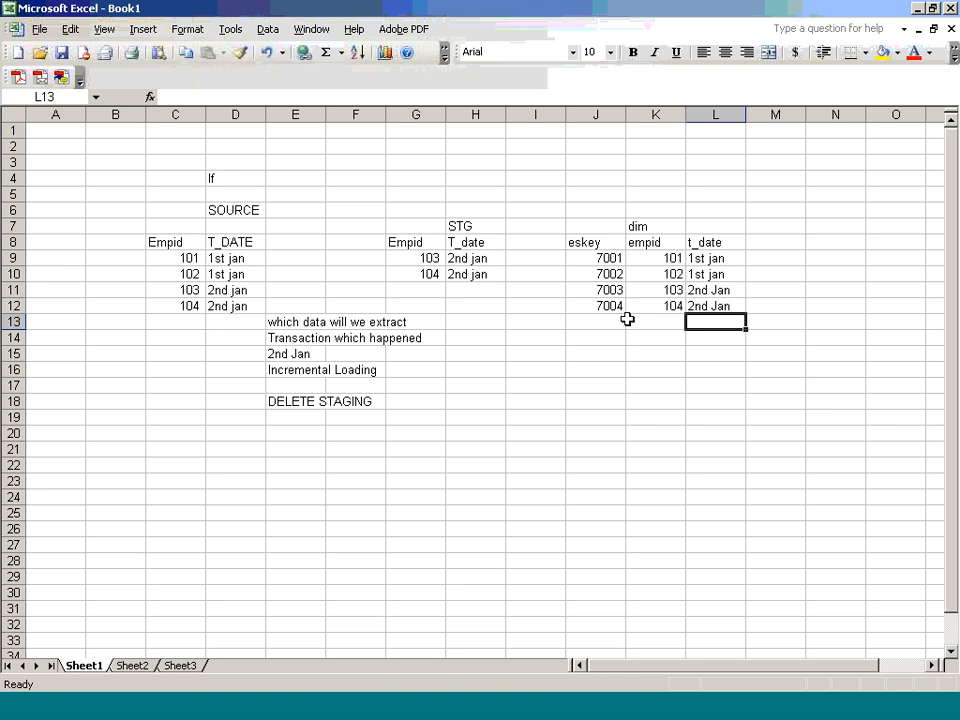
Step: Add employee 105 dated 3rd jan as a new row in the SOURCE table
{"action": "left_click", "coordinate": [192, 320]}
{"action": "type", "text": "10"}
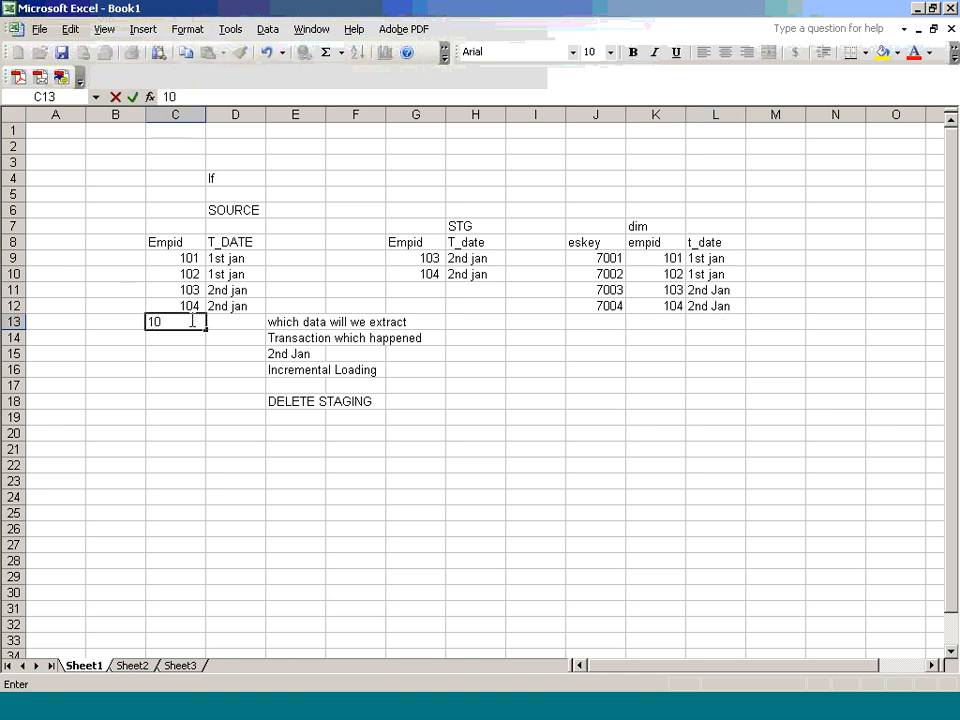
{"action": "type", "text": "5"}
{"action": "key", "text": "Tab"}
{"action": "type", "text": "3r"}
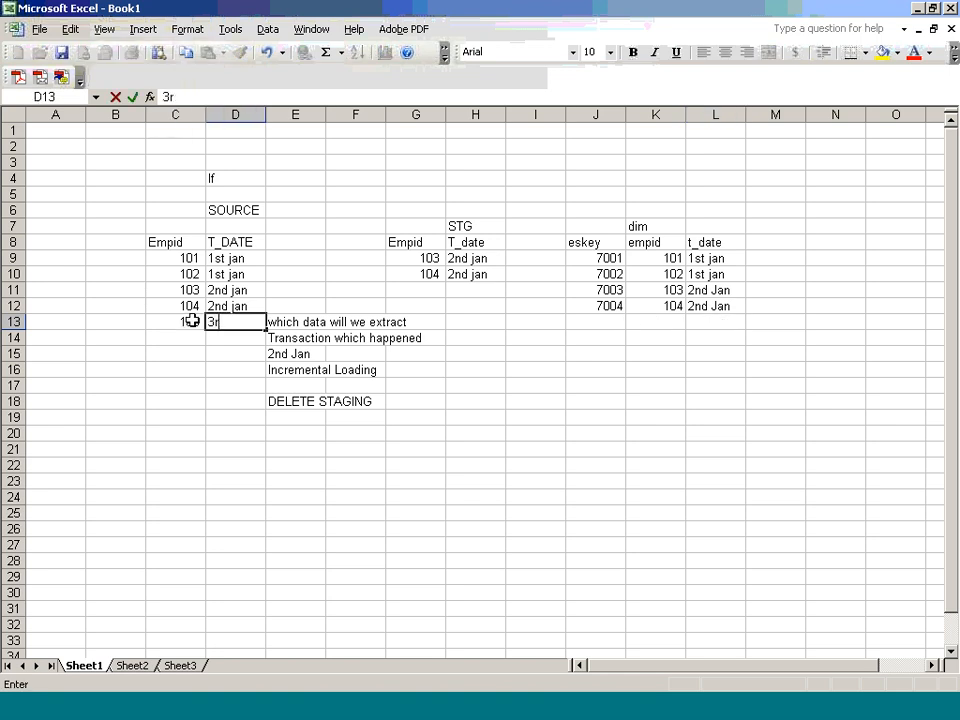
{"action": "type", "text": "d jan"}
{"action": "left_click", "coordinate": [274, 402]}
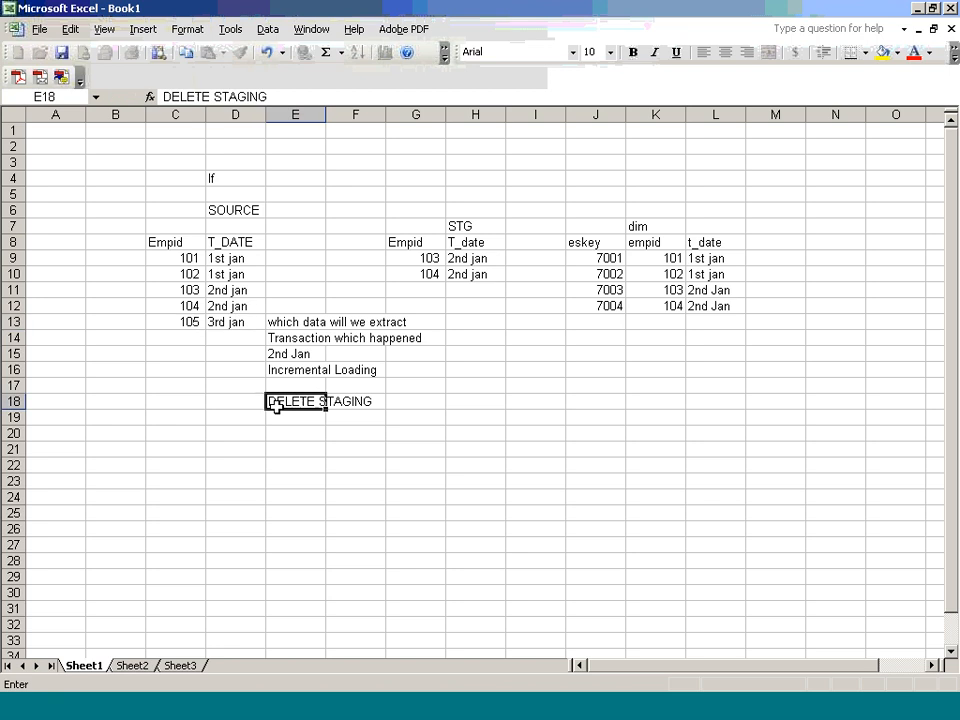
{"action": "left_click_drag", "start_coordinate": [198, 322], "coordinate": [212, 321]}
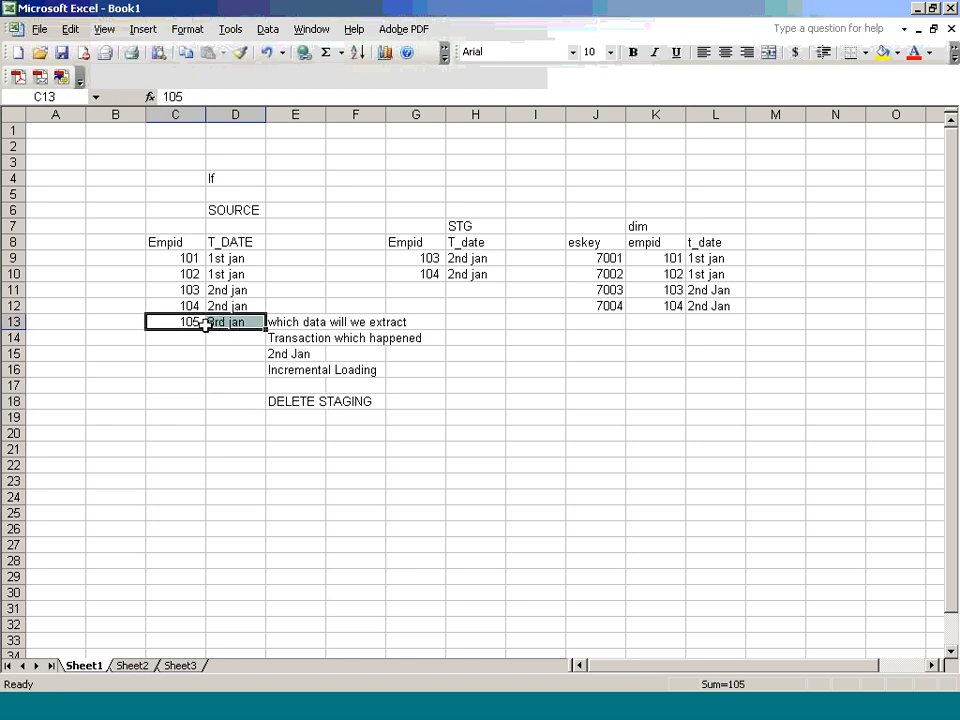
Step: Write the note '3rd jan' in cell E22 and select the STG rows G9:H10
{"action": "left_click", "coordinate": [305, 463]}
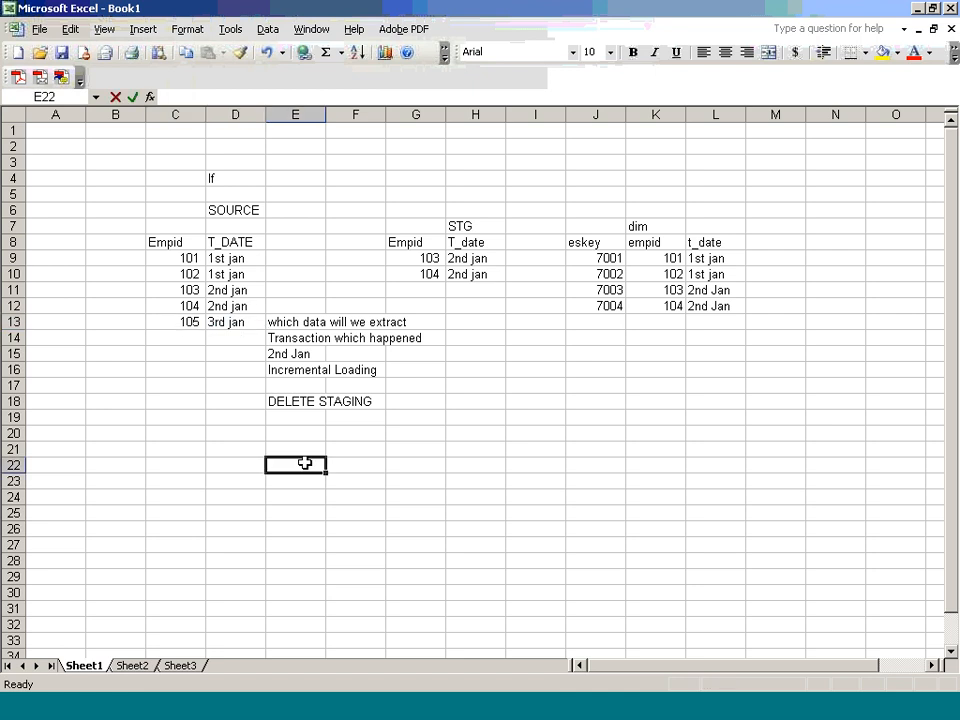
{"action": "type", "text": "3rd jan"}
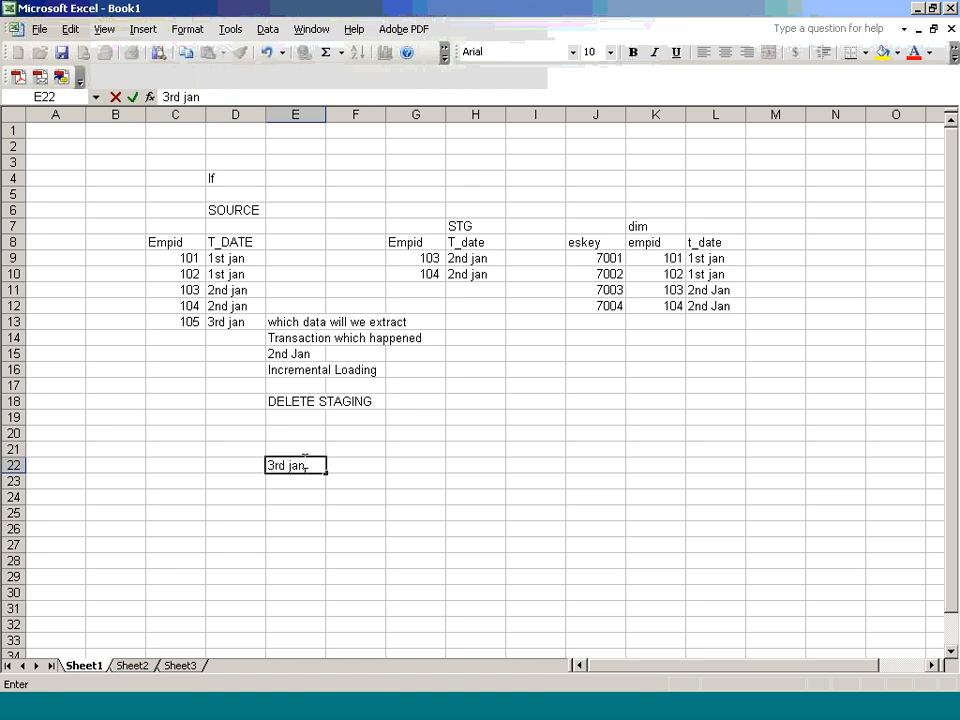
{"action": "left_click_drag", "start_coordinate": [185, 321], "coordinate": [214, 324]}
{"action": "left_click", "coordinate": [425, 257]}
{"action": "left_click_drag", "start_coordinate": [425, 253], "coordinate": [454, 274]}
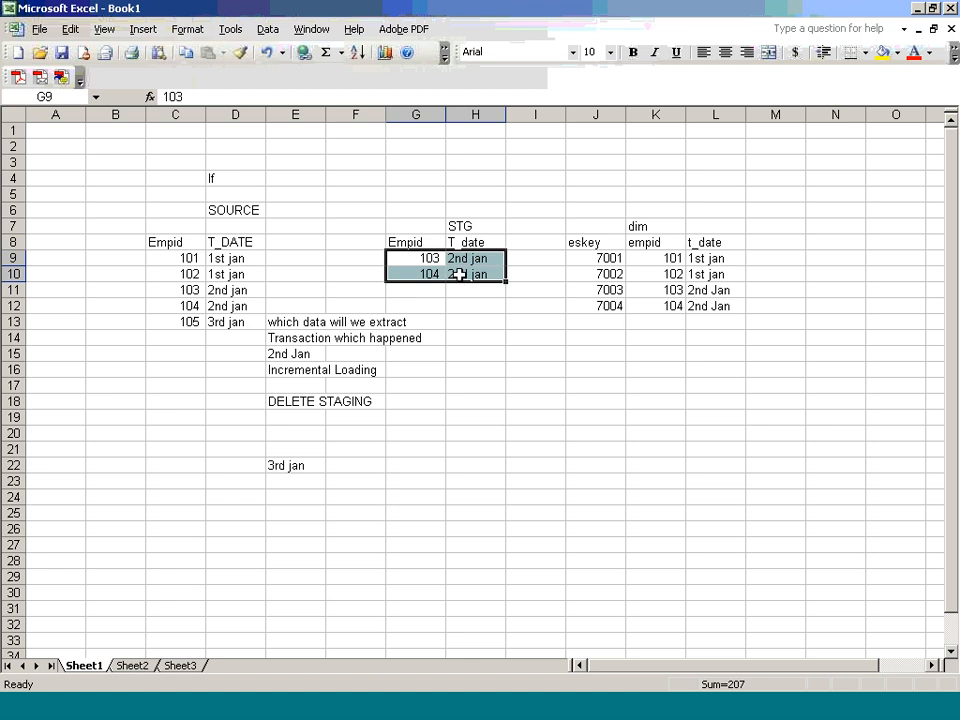
Step: Replace the STG table contents with employee 105's 3rd jan source record
{"action": "key", "text": "Delete"}
{"action": "left_click_drag", "start_coordinate": [180, 322], "coordinate": [243, 334]}
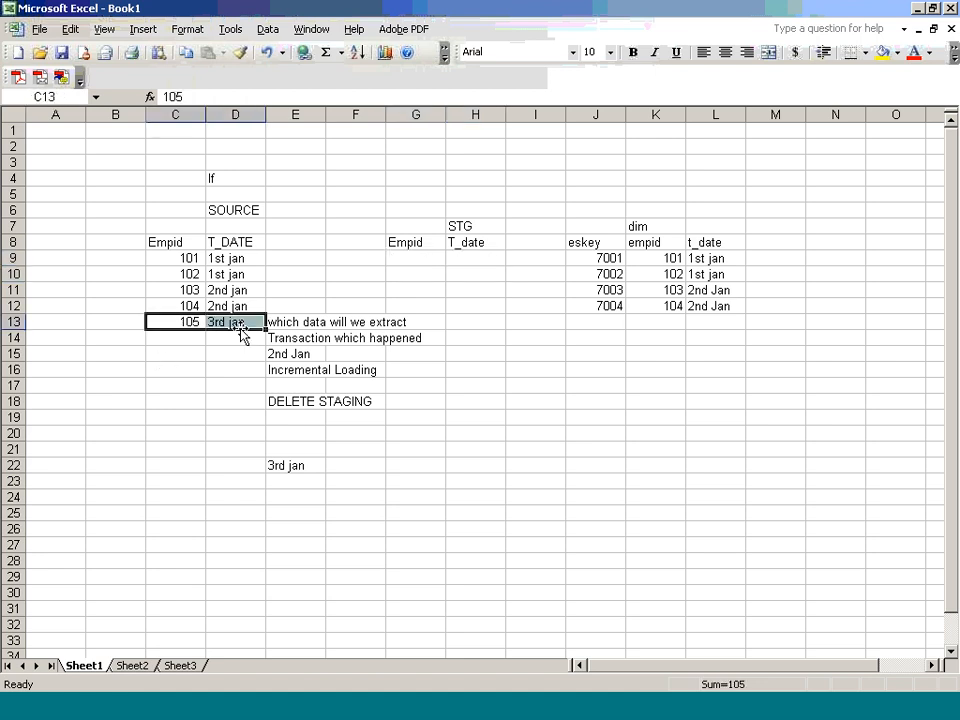
{"action": "key", "text": "ctrl+c"}
{"action": "left_click", "coordinate": [416, 258]}
{"action": "key", "text": "ctrl+v"}
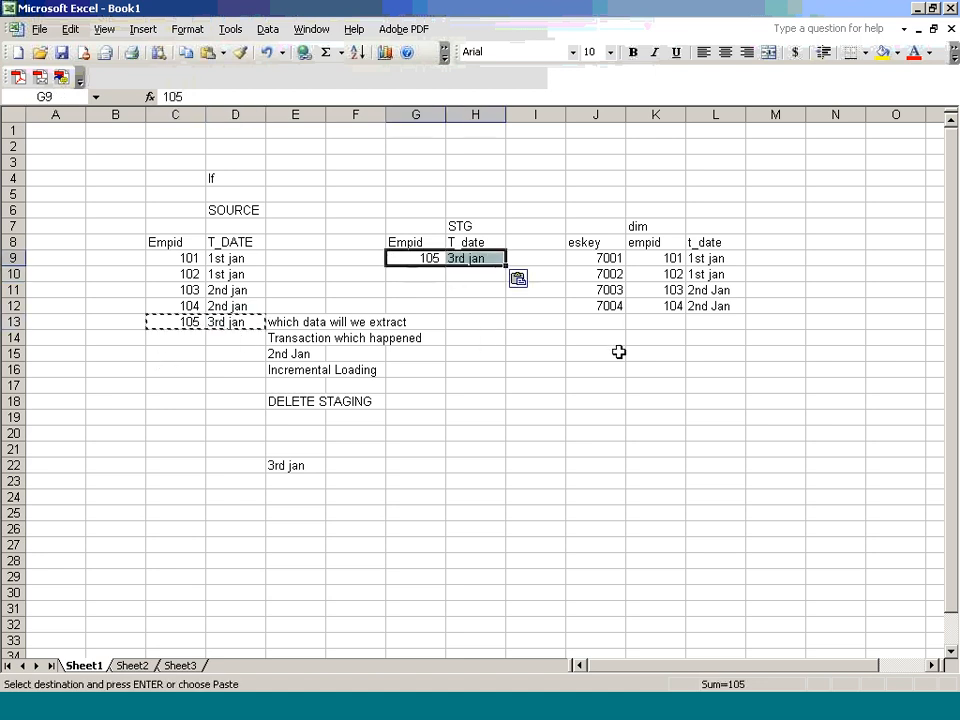
Step: Add a dim row with 7005, empid 105 and date 3rd Jan
{"action": "left_click", "coordinate": [601, 321]}
{"action": "type", "text": "7005"}
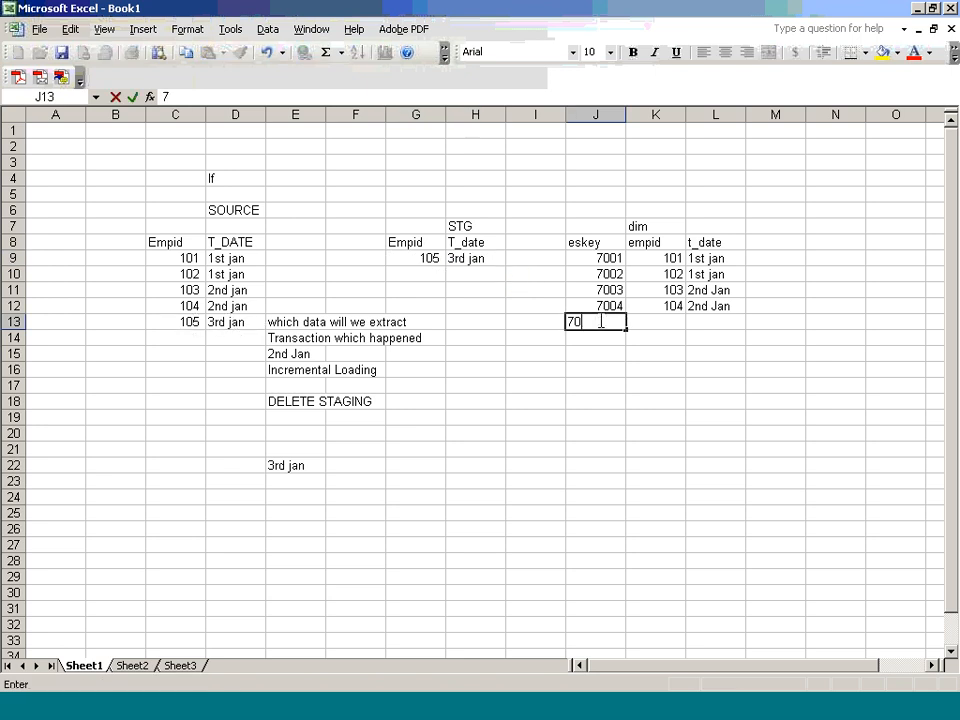
{"action": "key", "text": "Tab"}
{"action": "type", "text": "103"}
{"action": "key", "text": "BackSpace"}
{"action": "type", "text": "5"}
{"action": "key", "text": "Tab"}
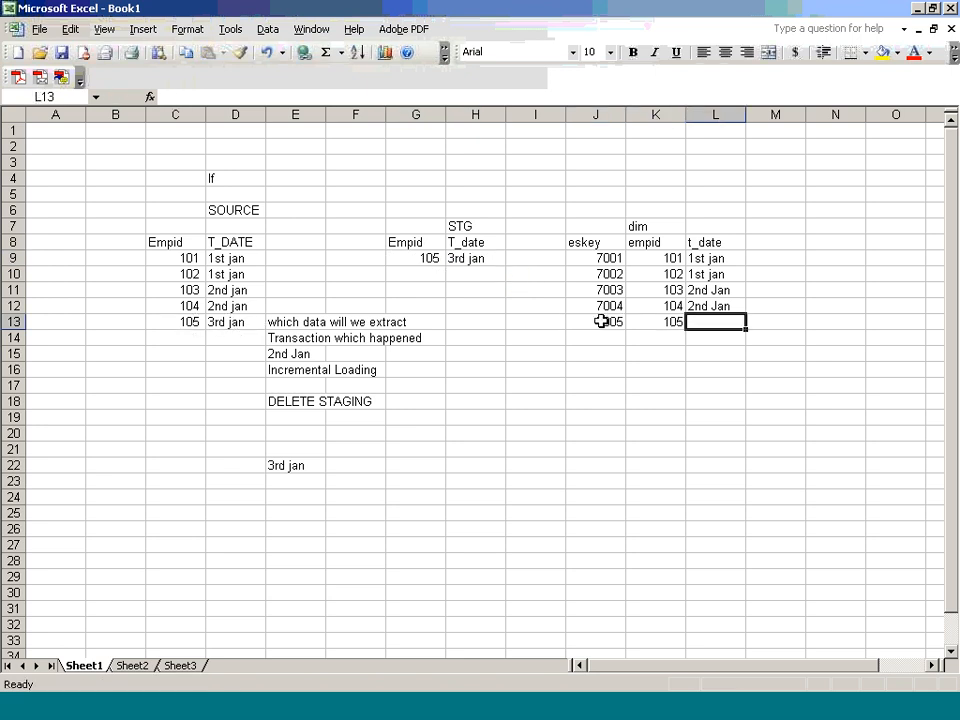
{"action": "type", "text": "3rd J"}
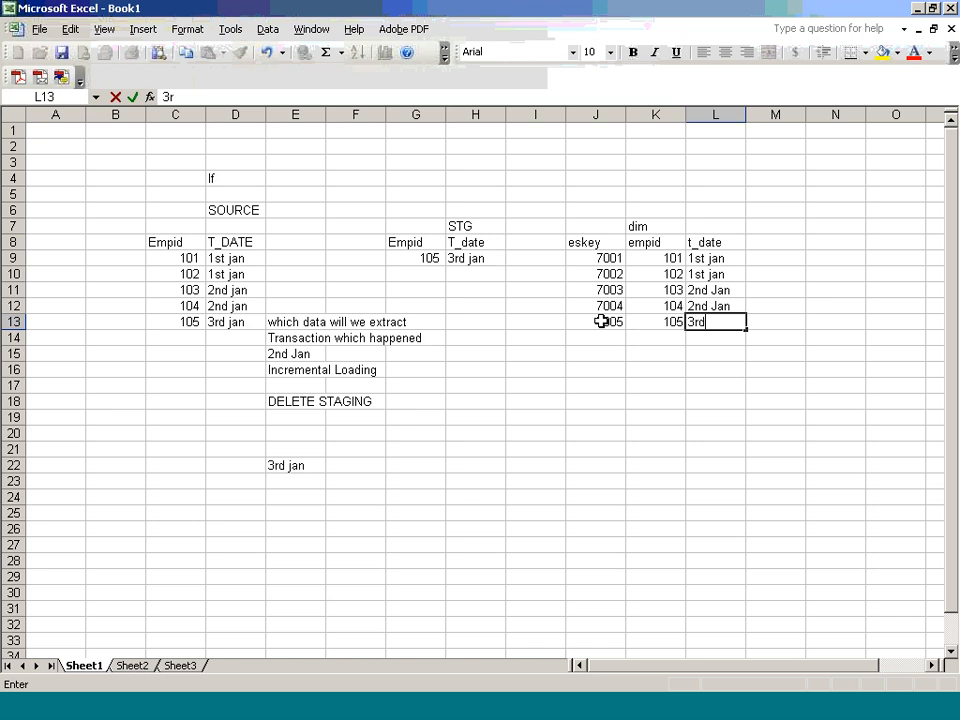
{"action": "type", "text": "an"}
Step: Commit the dim row's 3rd Jan date and return to the m_CS1_Stg_Dealership mapping in Designer
{"action": "left_click", "coordinate": [846, 693]}
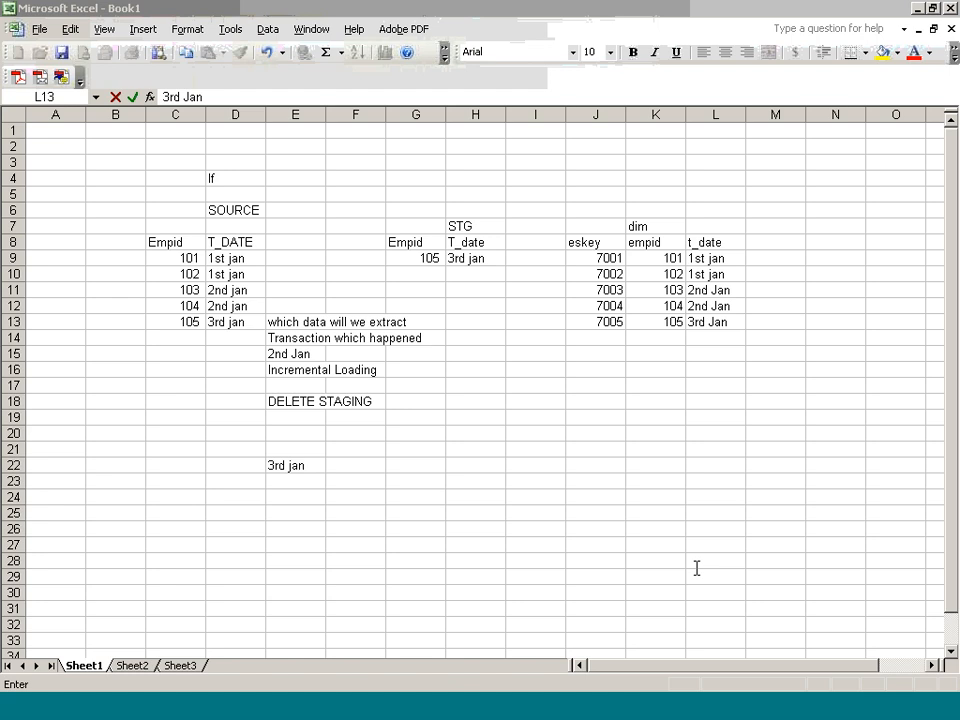
{"action": "left_click", "coordinate": [469, 542]}
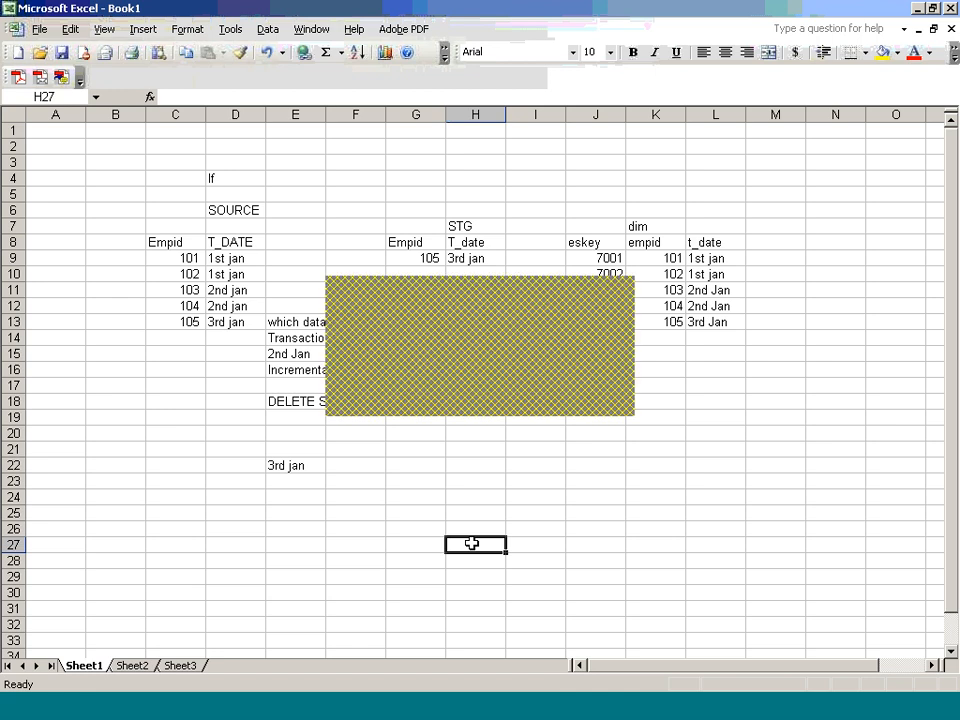
{"action": "key", "text": "alt+Tab"}
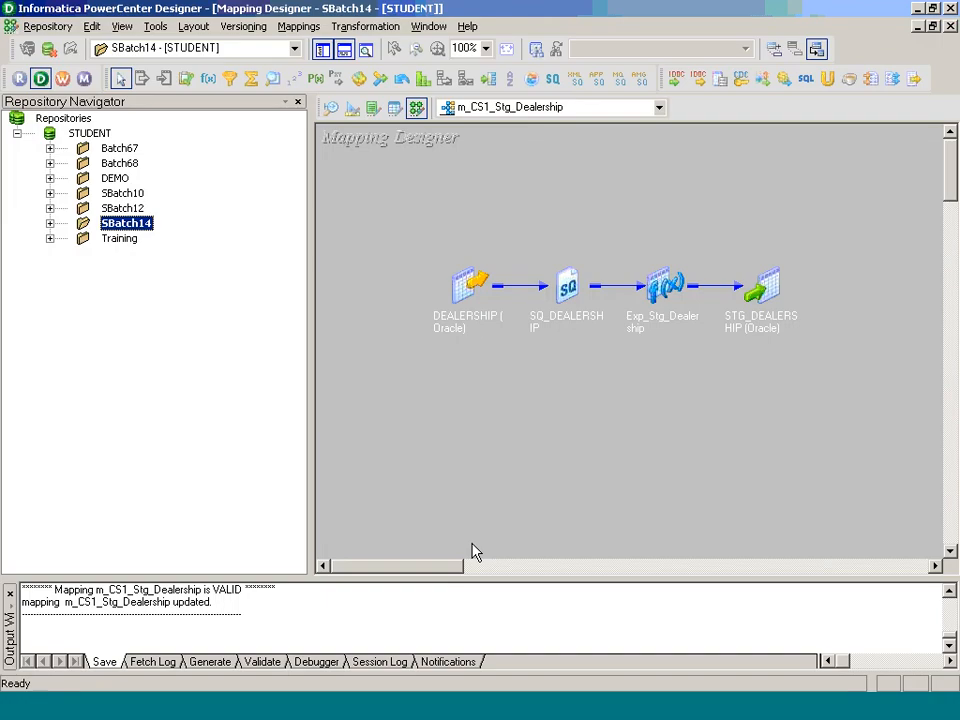
Step: Bring the Paint diagram with the staging-data question and empty Answer line forward
{"action": "key", "text": "alt+Tab"}
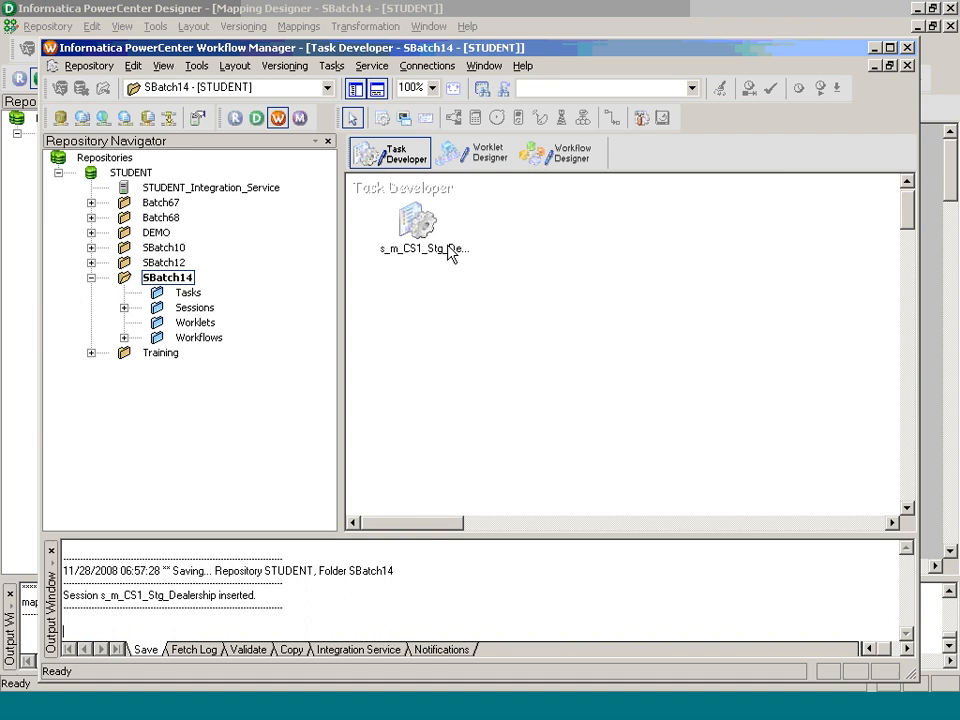
{"action": "left_click", "coordinate": [450, 250]}
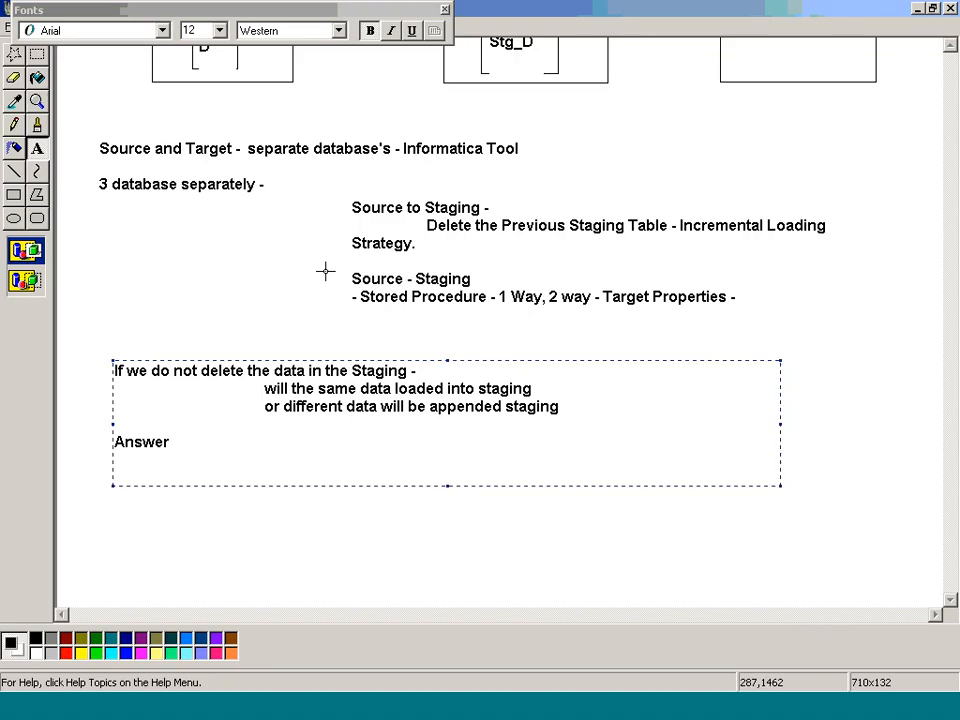
Step: Commit the Paint text, scroll up to the source-staging-datamart diagram, and switch to WebEx
{"action": "left_click", "coordinate": [926, 94]}
{"action": "scroll", "coordinate": [921, 94], "scroll_direction": "up", "scroll_amount": 3}
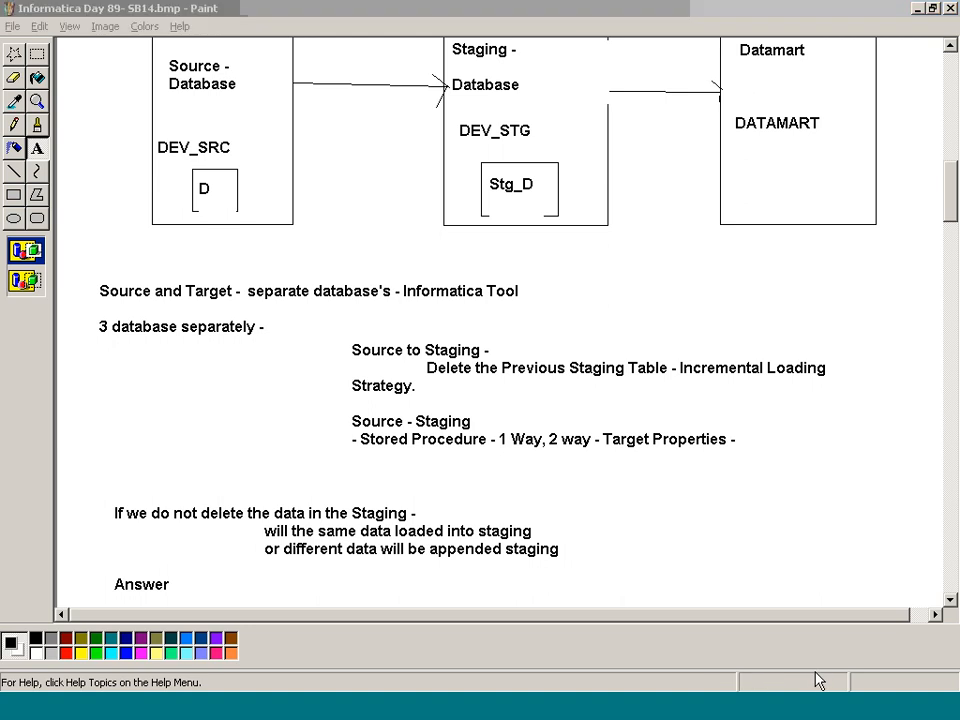
{"action": "key", "text": "alt+Tab"}
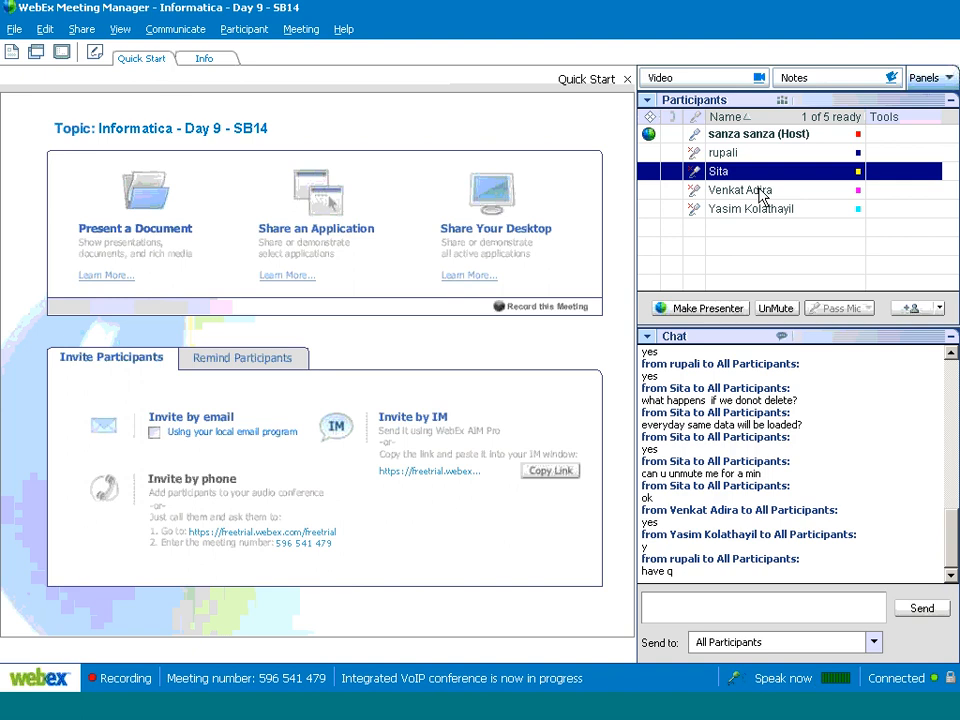
Step: Unmute the participant with a question in WebEx, then return to Excel's Book1
{"action": "left_click", "coordinate": [722, 152]}
{"action": "left_click", "coordinate": [776, 308]}
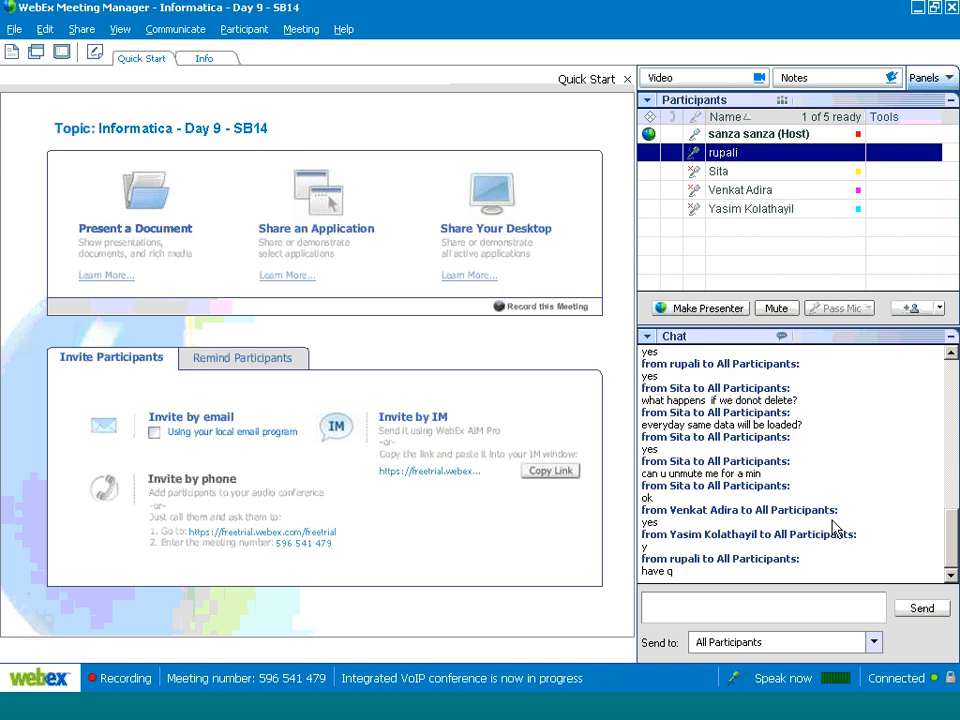
{"action": "key", "text": "alt+Tab"}
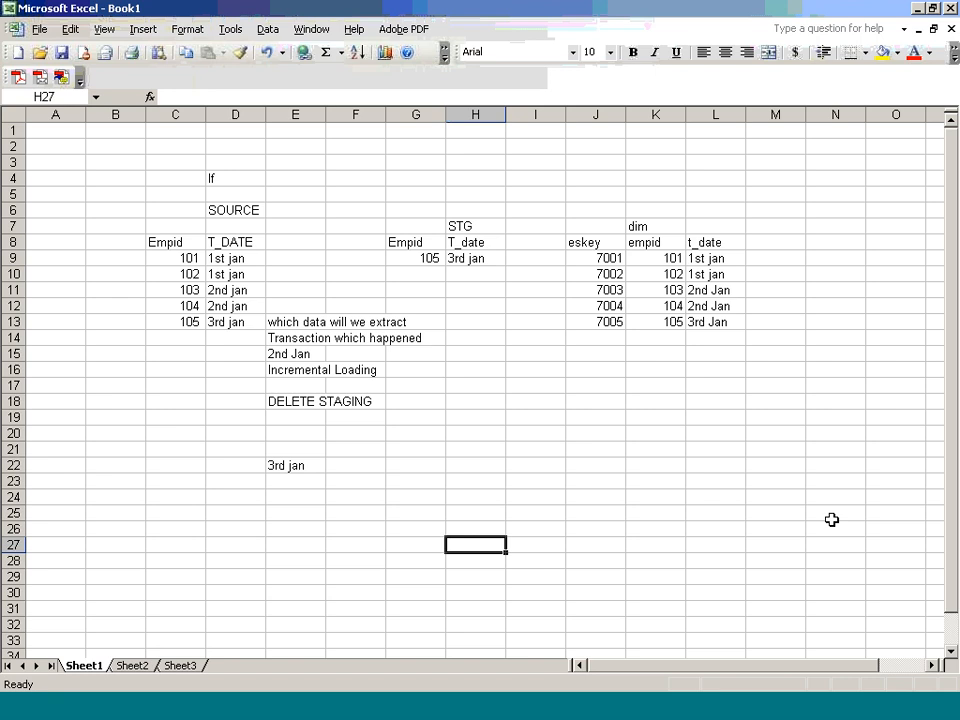
Step: Write 'Where T_DATE' in cell E24 as the incremental filter note
{"action": "left_click_drag", "start_coordinate": [197, 257], "coordinate": [242, 320]}
{"action": "left_click", "coordinate": [322, 498]}
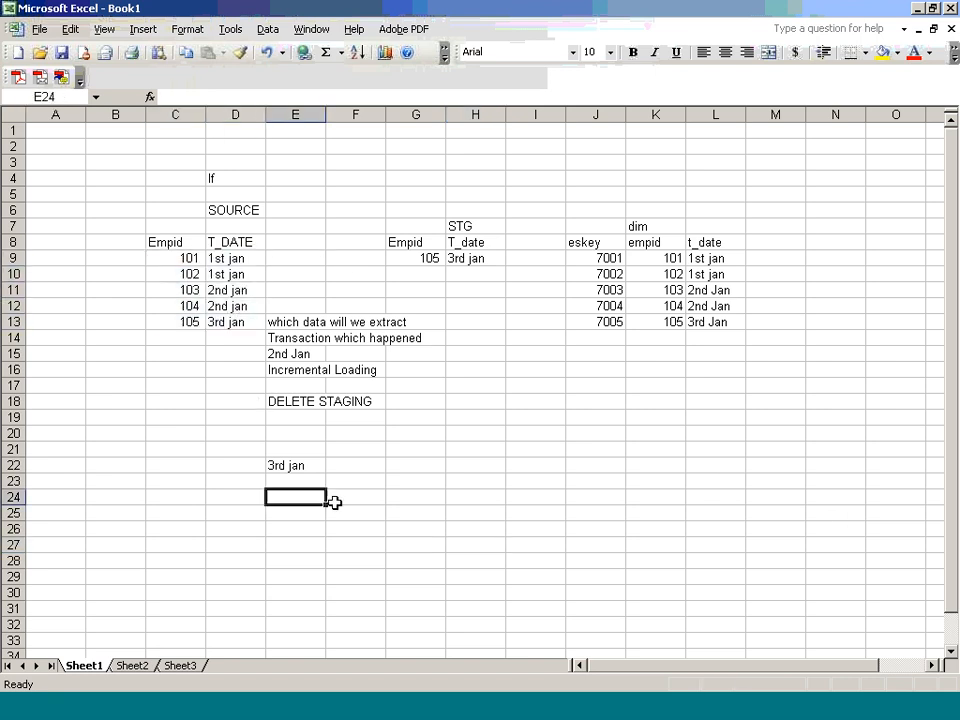
{"action": "type", "text": "Where"}
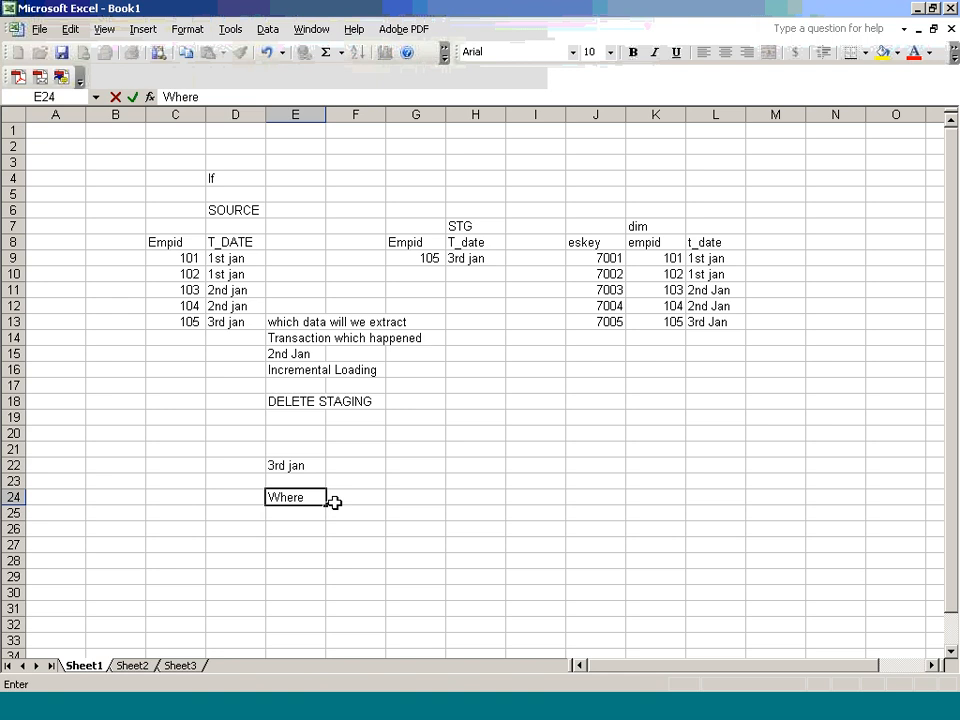
{"action": "key", "text": "Caps_Lock"}
{"action": "type", "text": "T_DATE"}
{"action": "key", "text": "BackSpace"}
{"action": "key", "text": "BackSpace"}
{"action": "type", "text": "TE"}
{"action": "left_click", "coordinate": [300, 514]}
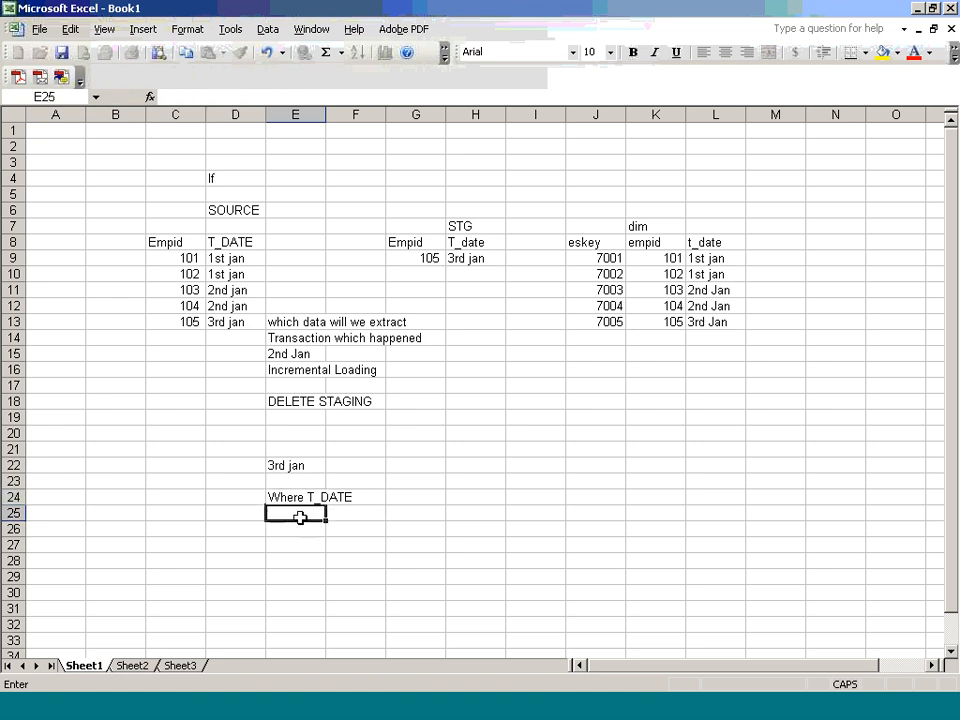
Step: Add the condition '> 1ST Jan' in cell E25 below the filter note
{"action": "left_click_drag", "start_coordinate": [236, 289], "coordinate": [229, 306]}
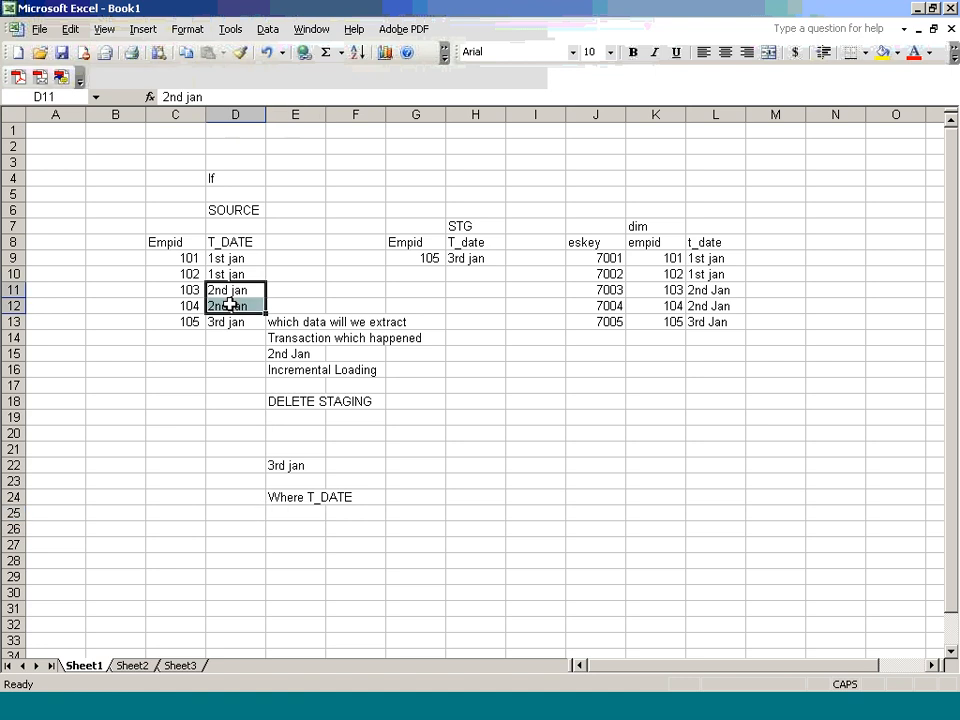
{"action": "left_click", "coordinate": [294, 513]}
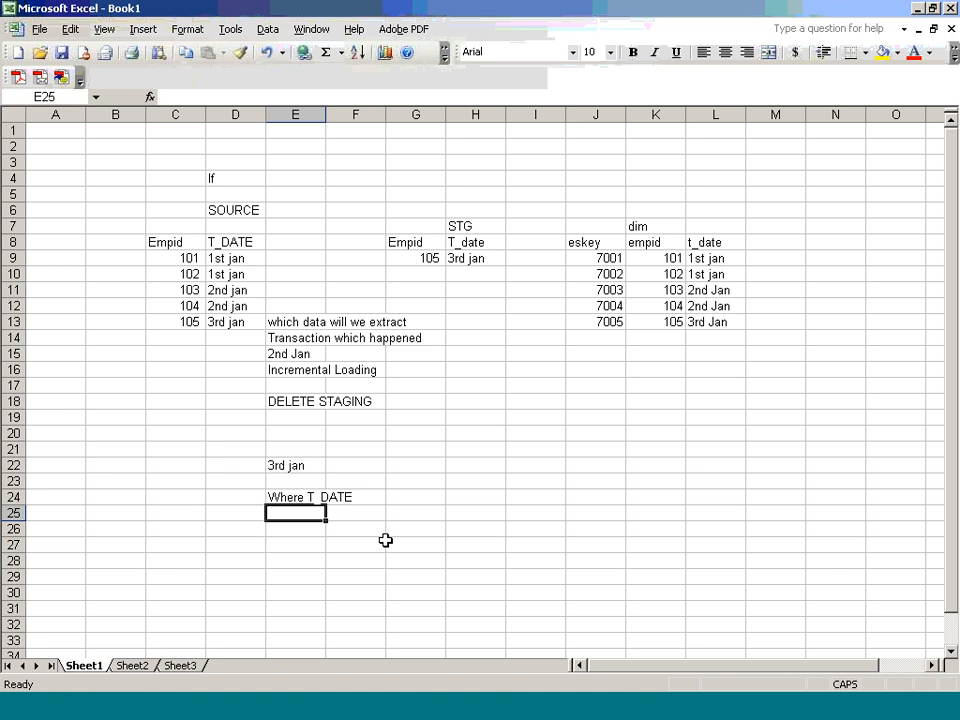
{"action": "type", "text": "> 1ST jAN"}
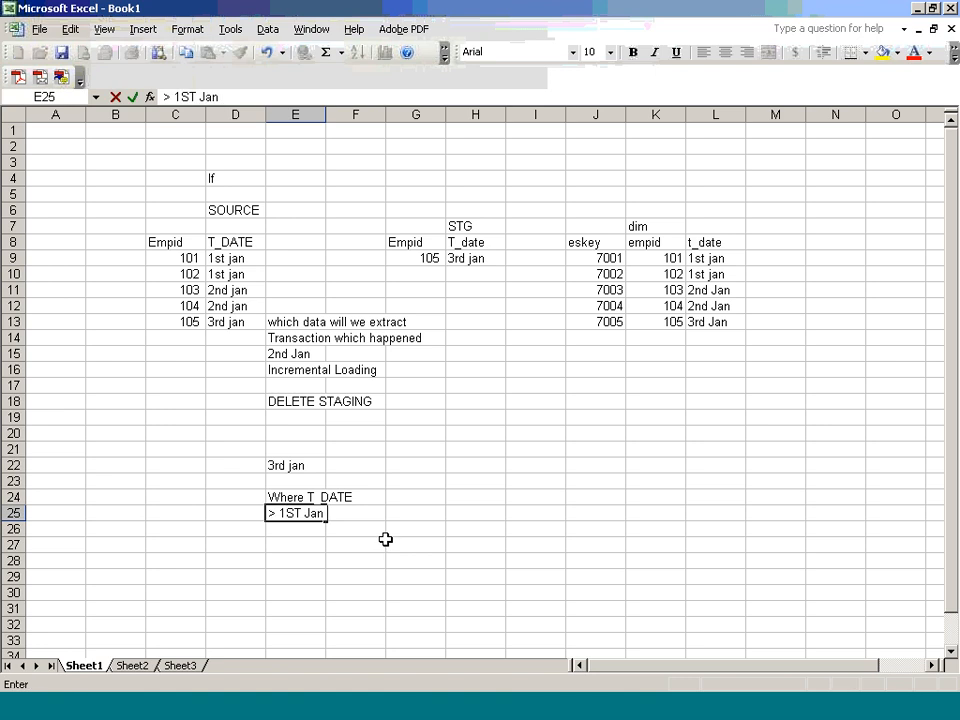
{"action": "left_click", "coordinate": [228, 244]}
{"action": "left_click_drag", "start_coordinate": [190, 289], "coordinate": [226, 304]}
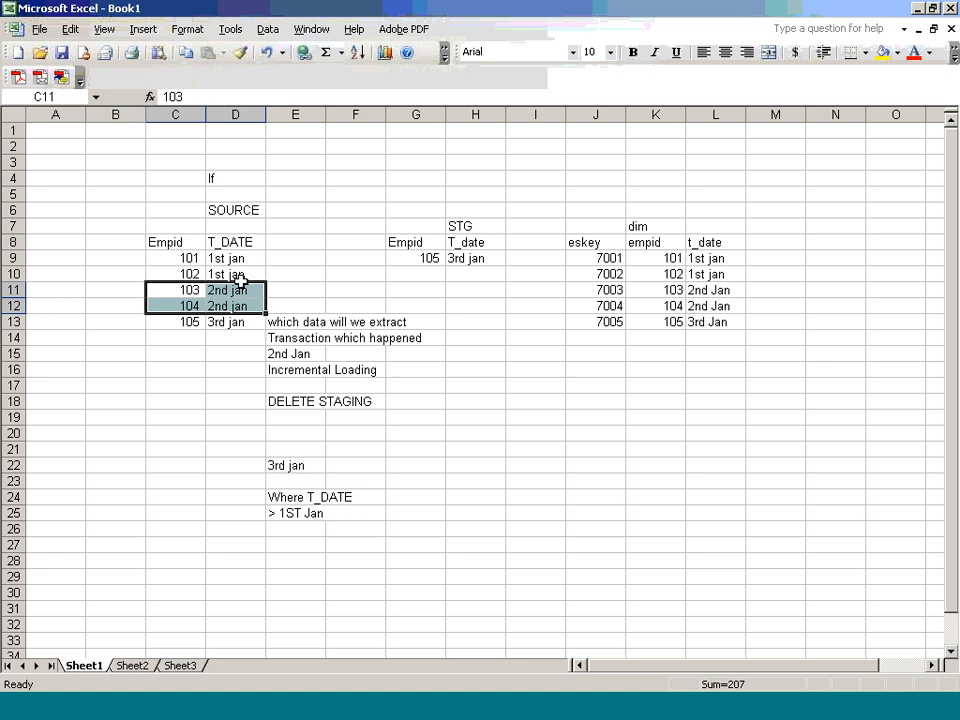
{"action": "left_click_drag", "start_coordinate": [242, 261], "coordinate": [240, 272]}
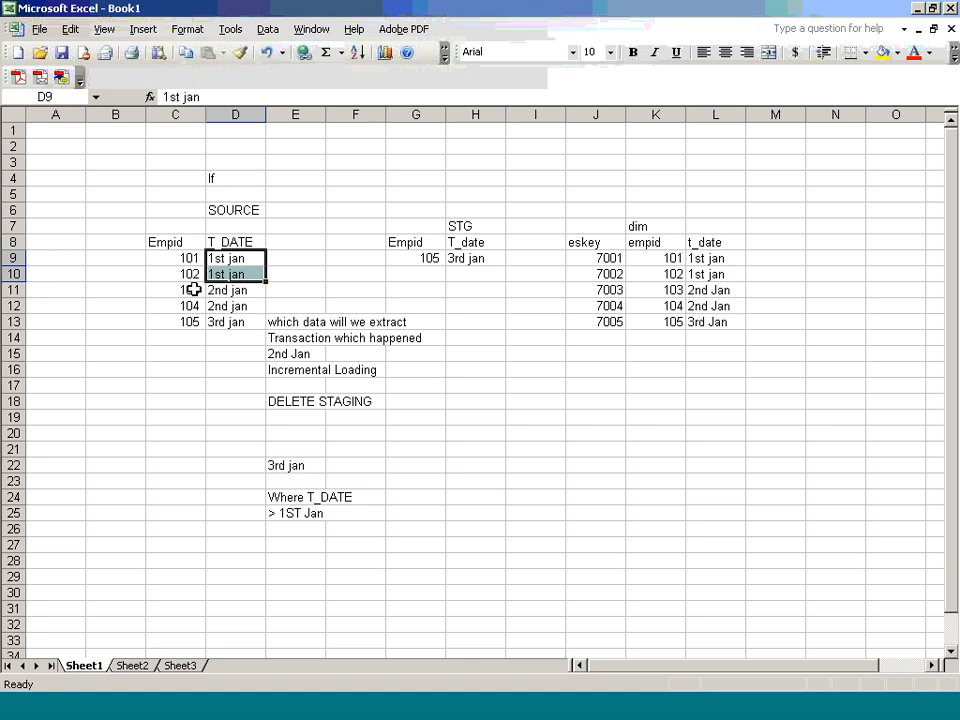
{"action": "left_click_drag", "start_coordinate": [216, 291], "coordinate": [250, 306]}
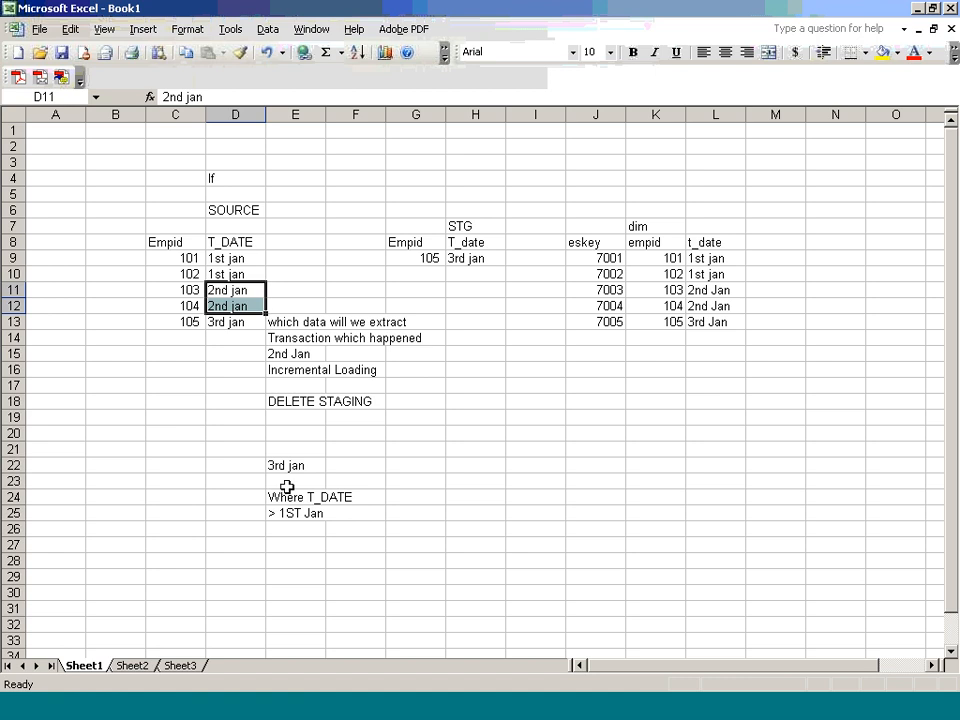
{"action": "left_click", "coordinate": [285, 372]}
{"action": "left_click", "coordinate": [303, 497]}
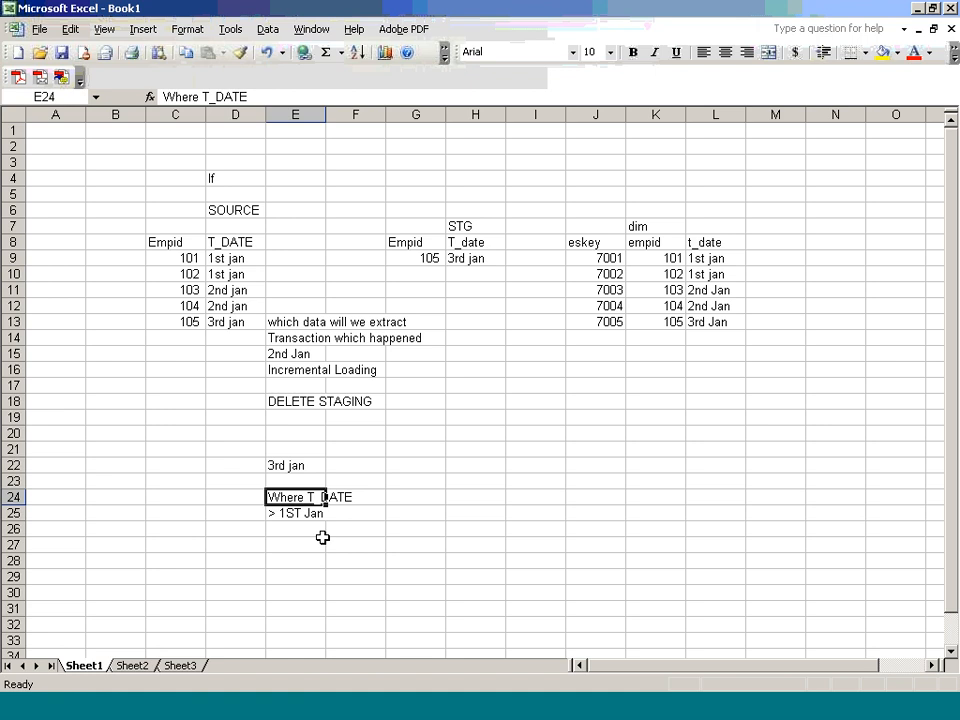
Step: Switch between Paint and WebEx, muting a participant, and end with Workflow Manager in front
{"action": "key", "text": "alt+Tab"}
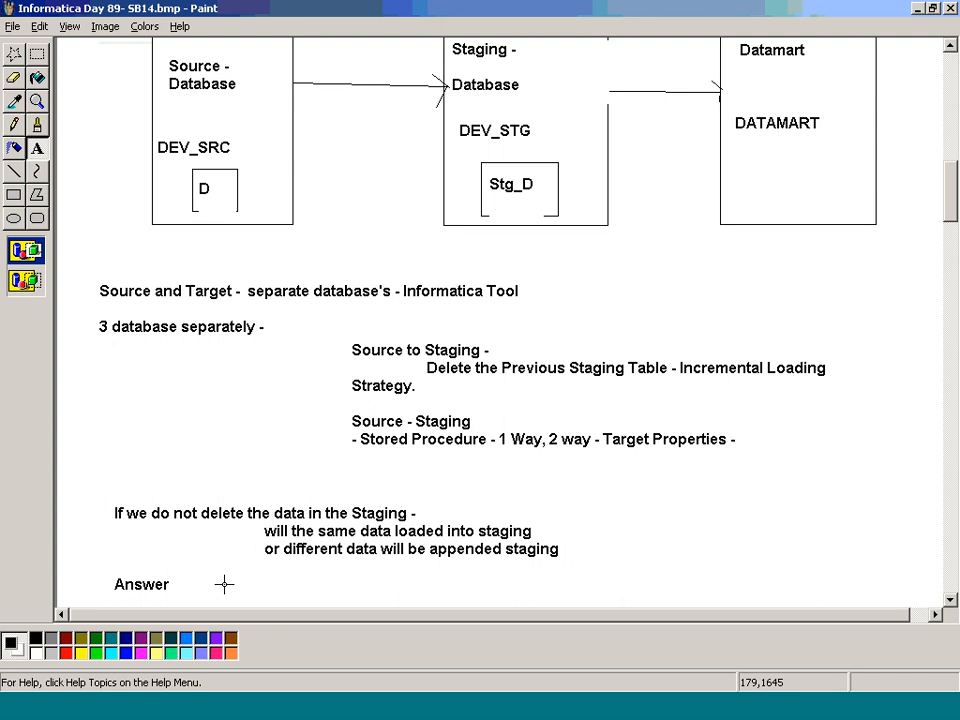
{"action": "key", "text": "alt+Tab"}
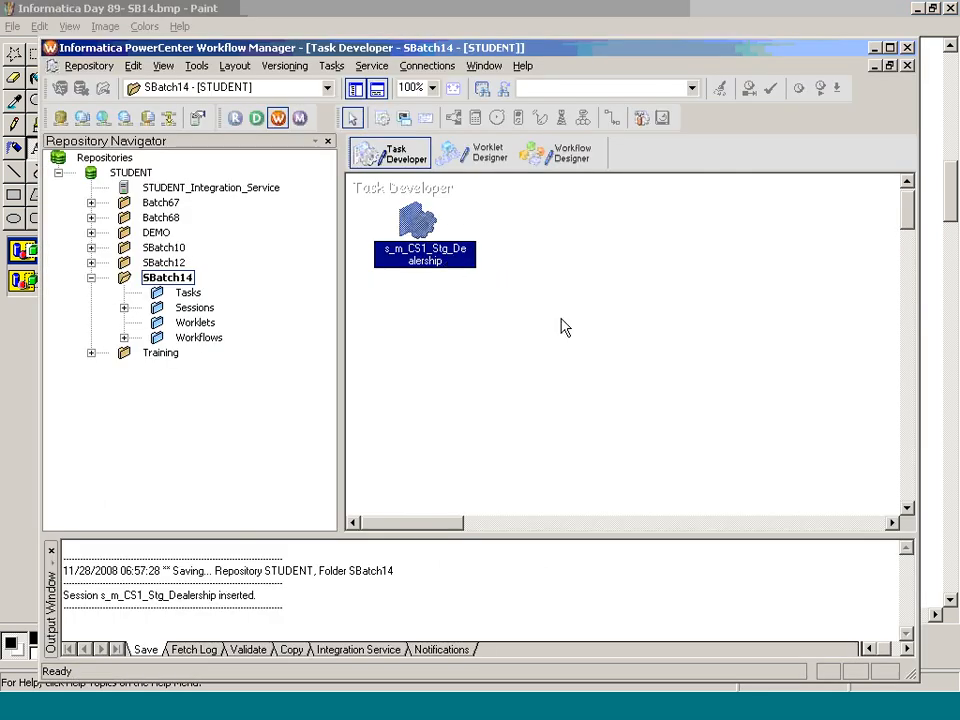
{"action": "key", "text": "alt+Tab"}
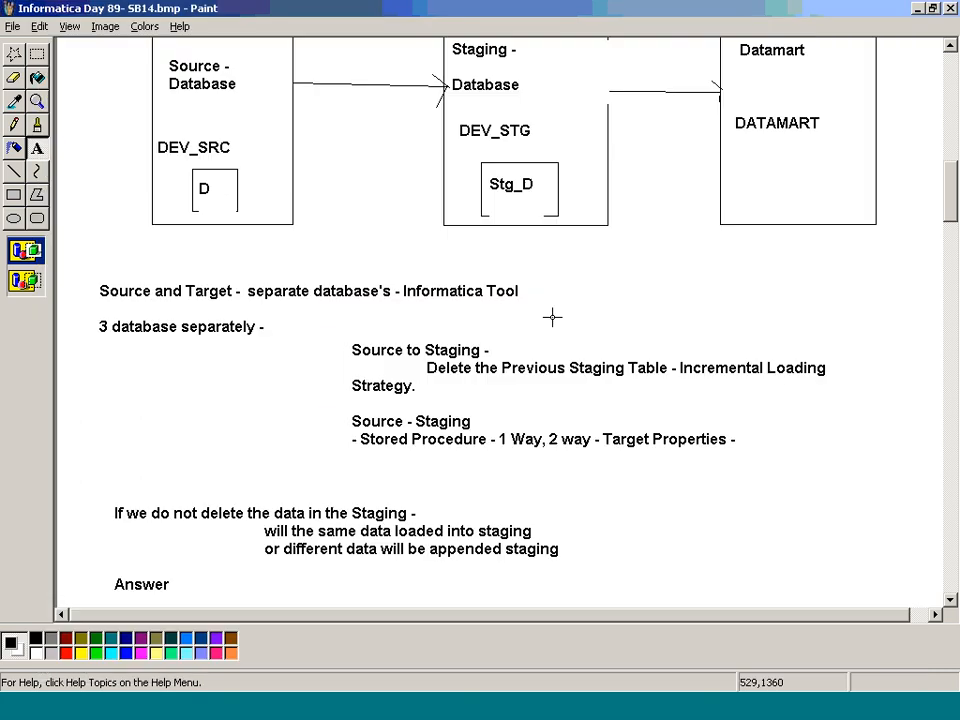
{"action": "key", "text": "alt+Tab"}
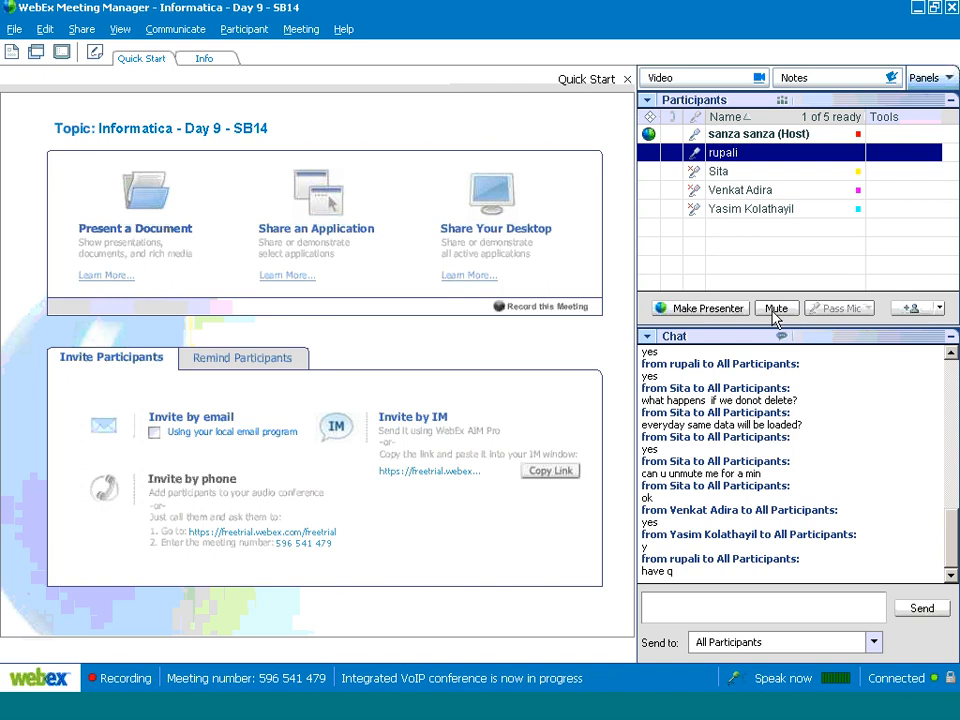
{"action": "left_click", "coordinate": [775, 308]}
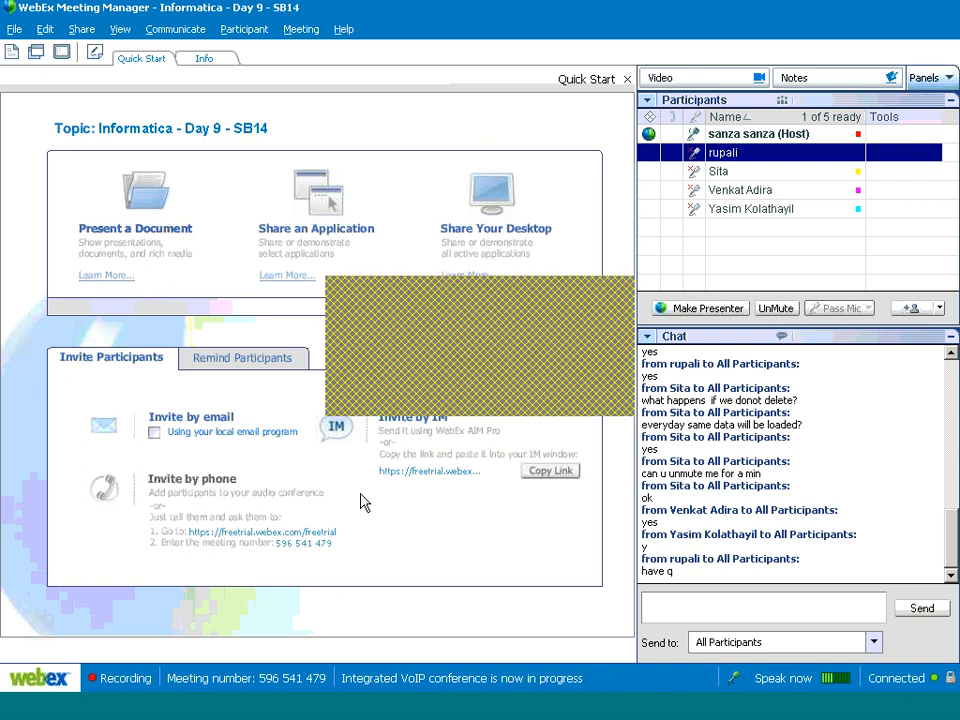
{"action": "key", "text": "alt+Tab"}
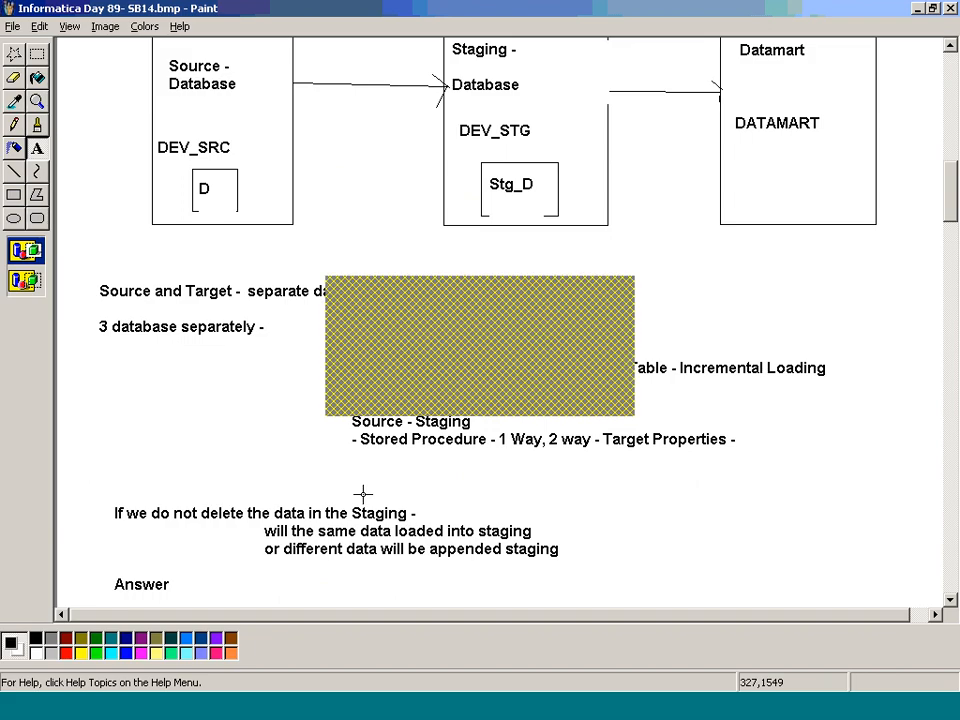
{"action": "key", "text": "alt+Tab"}
{"action": "key", "text": "alt+Tab"}
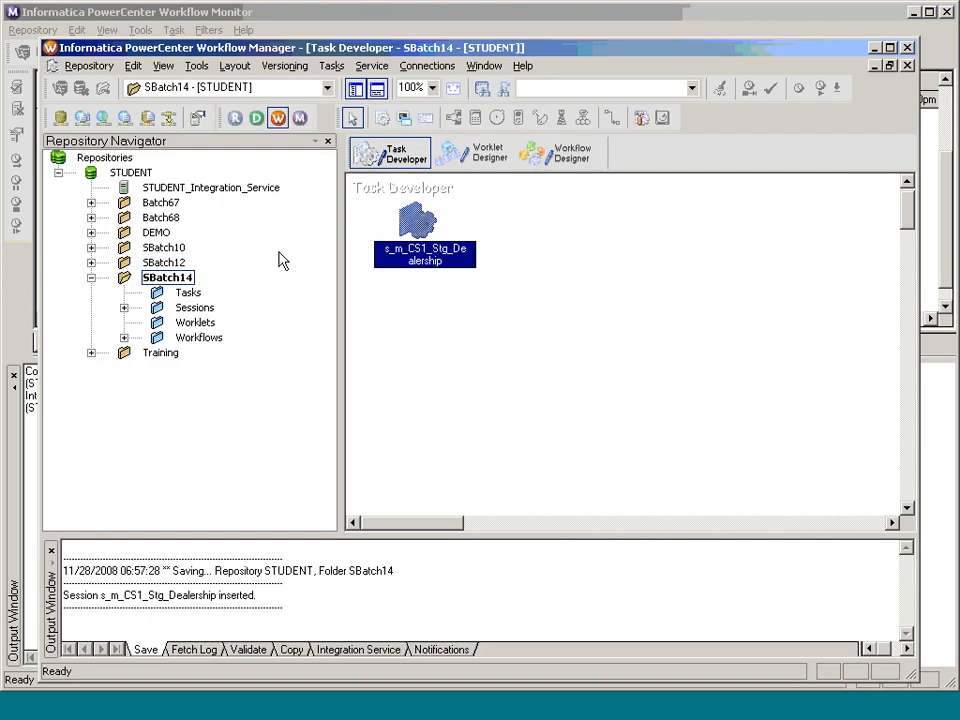
{"action": "key", "text": "alt+Tab"}
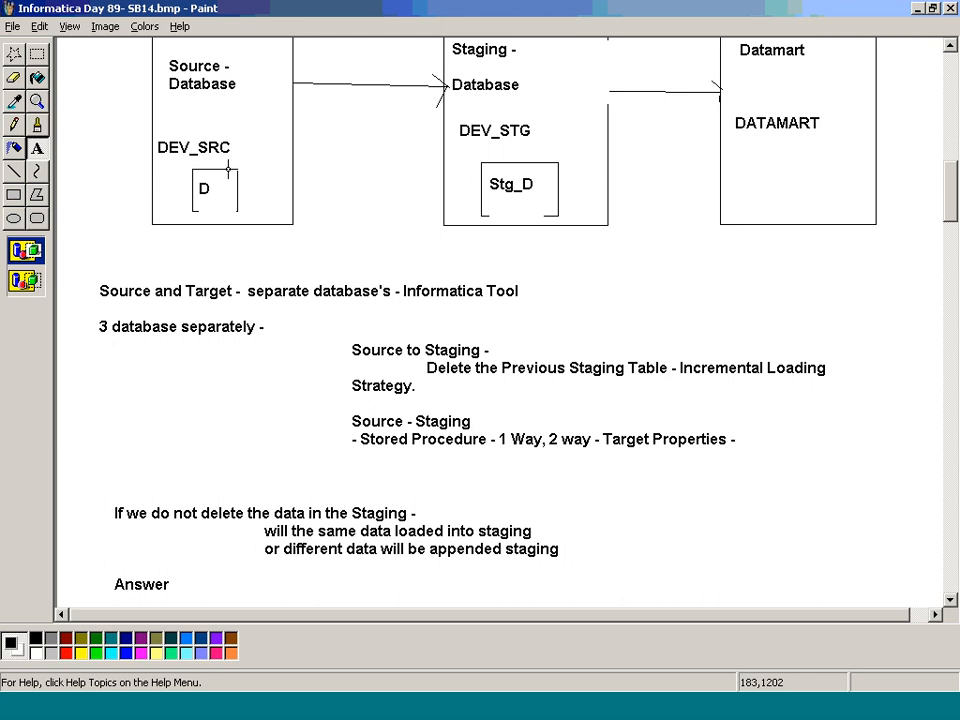
{"action": "key", "text": "alt+Tab"}
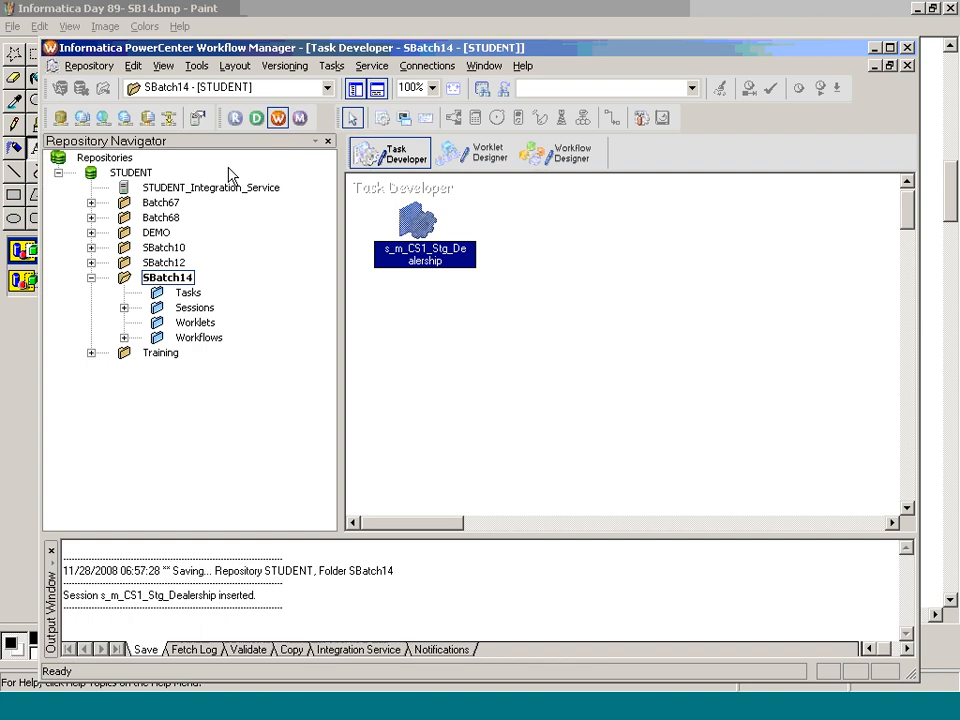
{"action": "left_click", "coordinate": [433, 67]}
Step: Start a new Oracle relational connection named DEV_SRC_SB14
{"action": "left_click", "coordinate": [441, 86]}
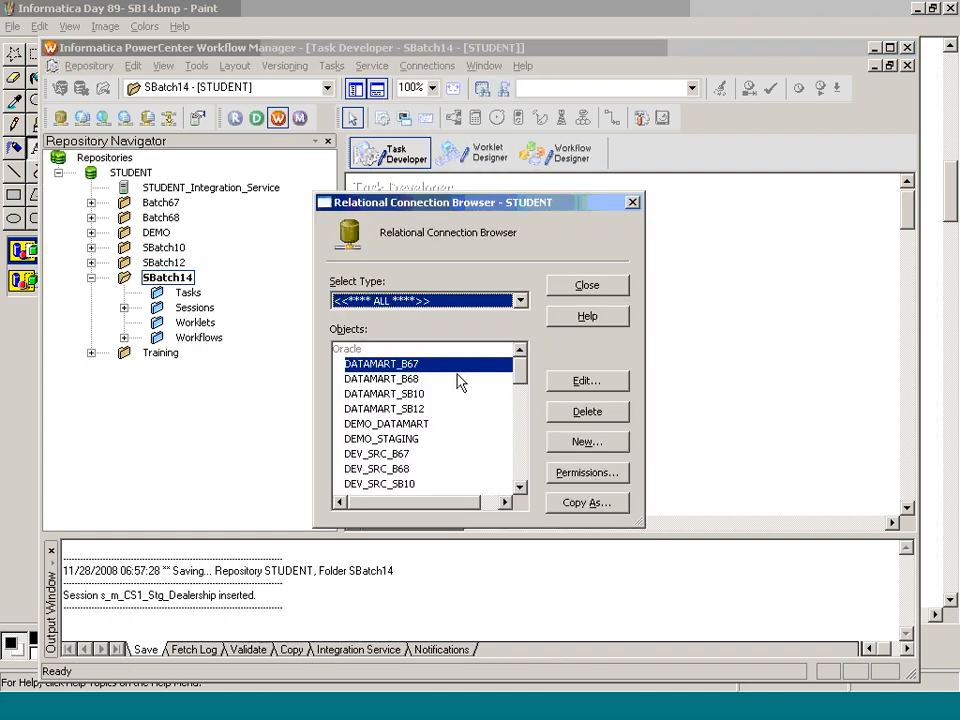
{"action": "left_click", "coordinate": [606, 452]}
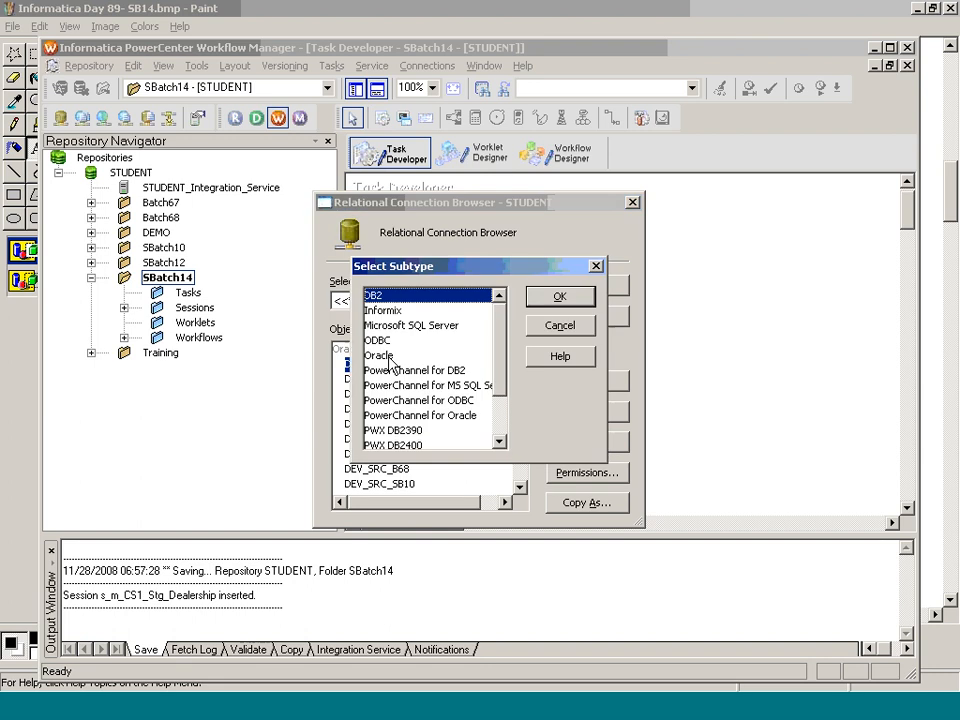
{"action": "left_click", "coordinate": [440, 355]}
{"action": "left_click", "coordinate": [550, 300]}
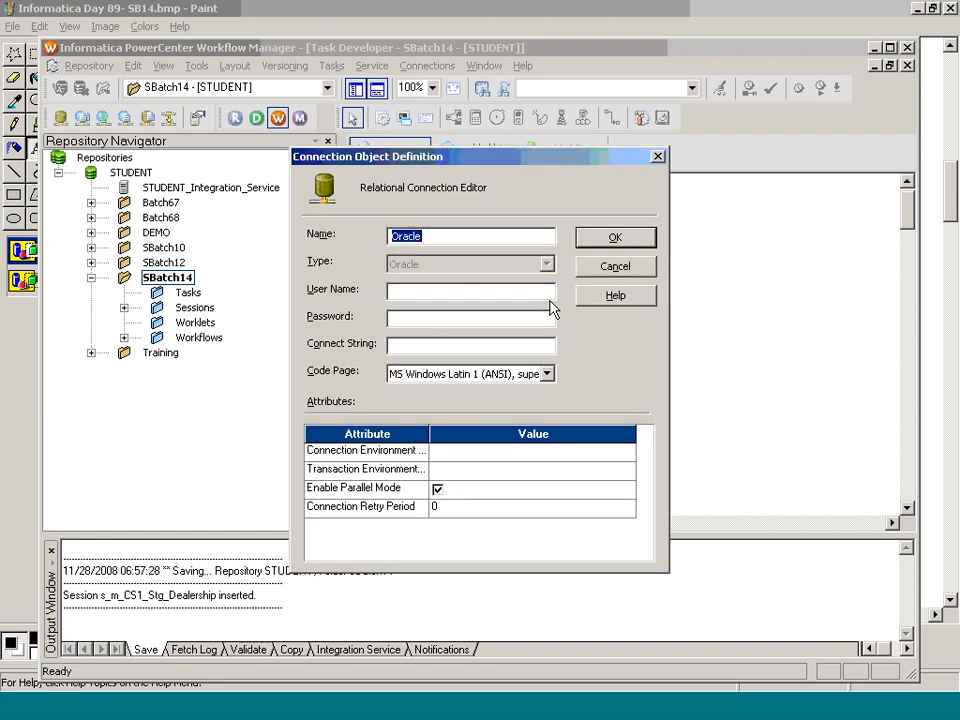
{"action": "type", "text": "DEV_SRC_SB14"}
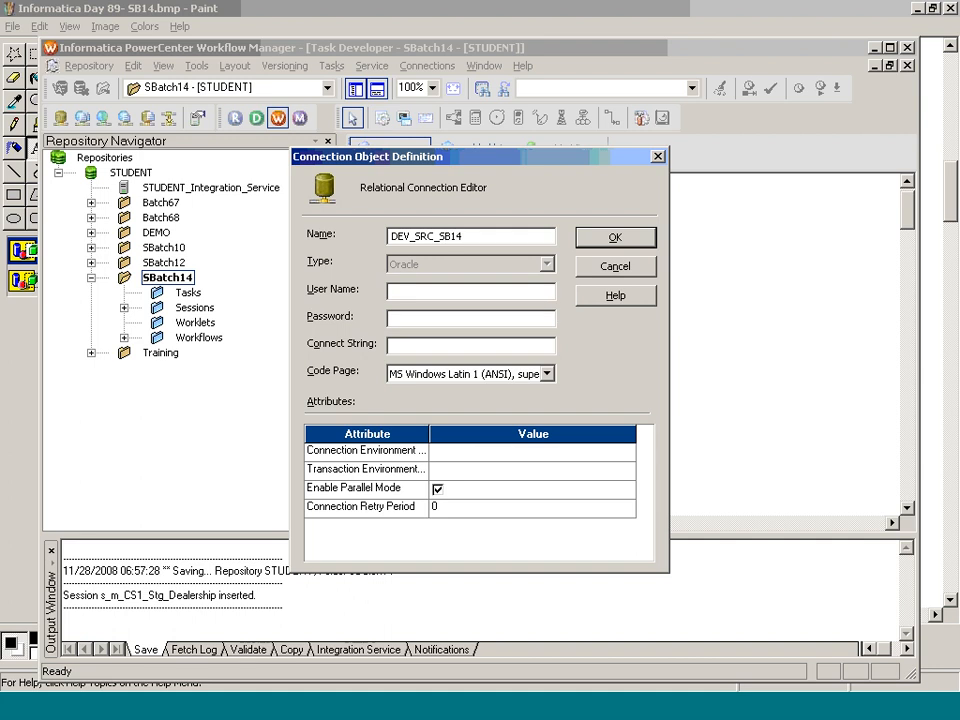
{"action": "left_click", "coordinate": [392, 318]}
Step: Enter user DEV_SOURCE, its password and connect string ORCL, and save the connection
{"action": "left_click", "coordinate": [503, 292]}
{"action": "key", "text": "Tab"}
{"action": "key", "text": "Tab"}
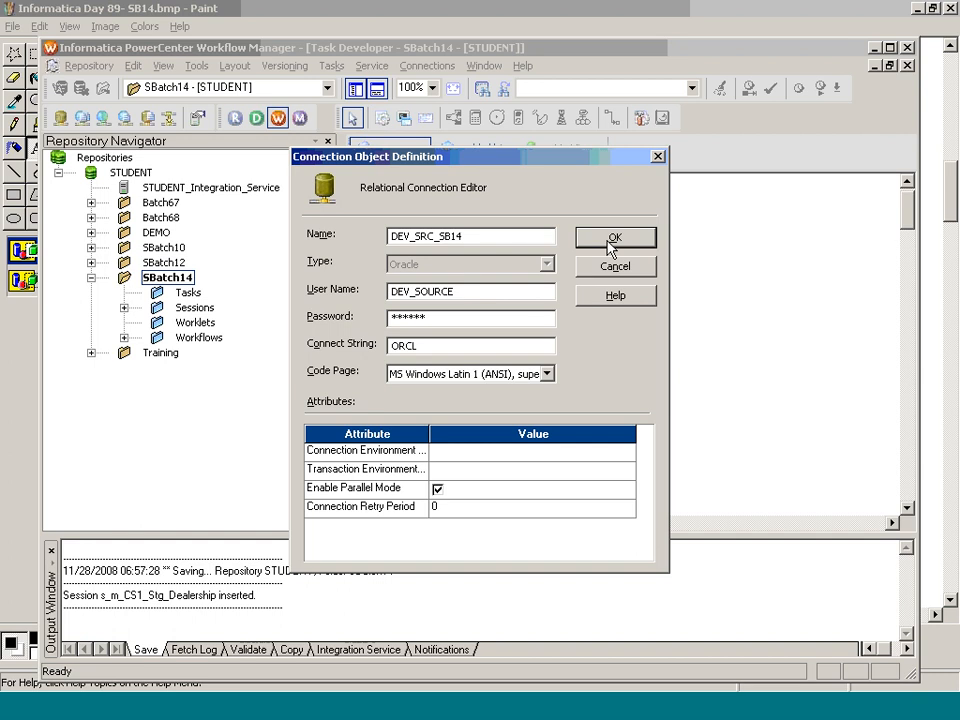
{"action": "left_click", "coordinate": [613, 240]}
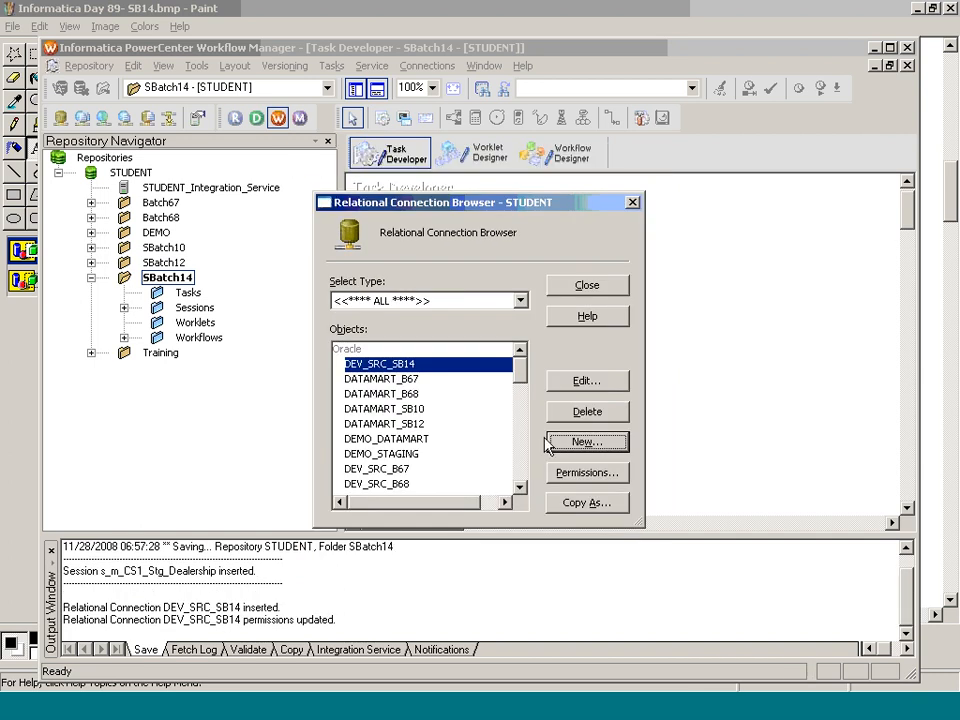
Step: Scroll through the Relational Connection Browser list to check the new DEV_SRC_SB14 entry
{"action": "scroll", "coordinate": [524, 449], "scroll_direction": "down", "scroll_amount": 3}
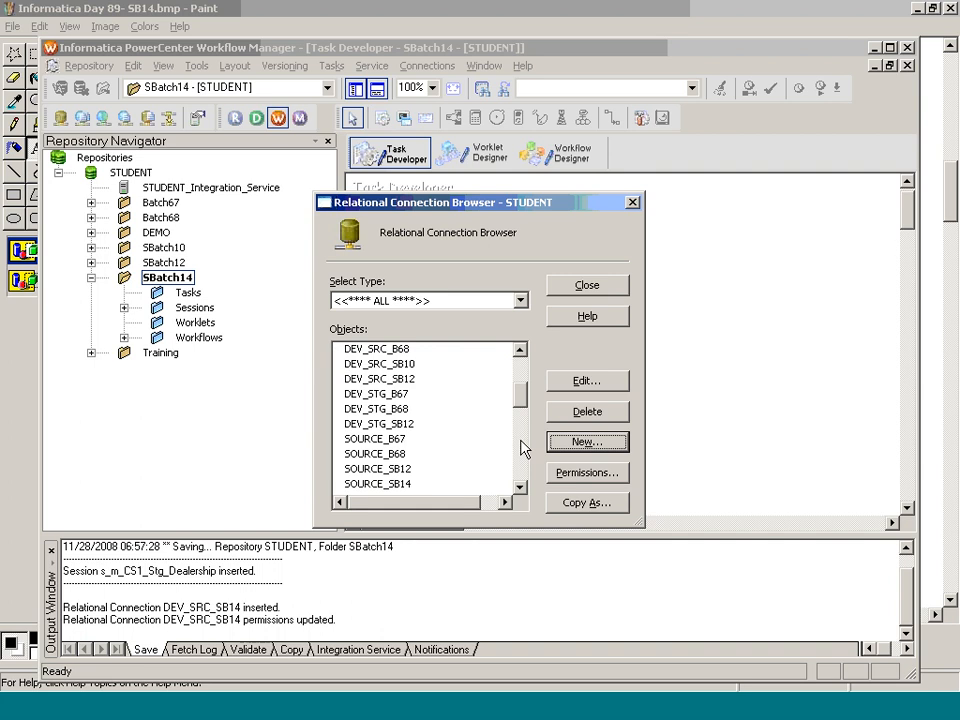
{"action": "left_click", "coordinate": [524, 449]}
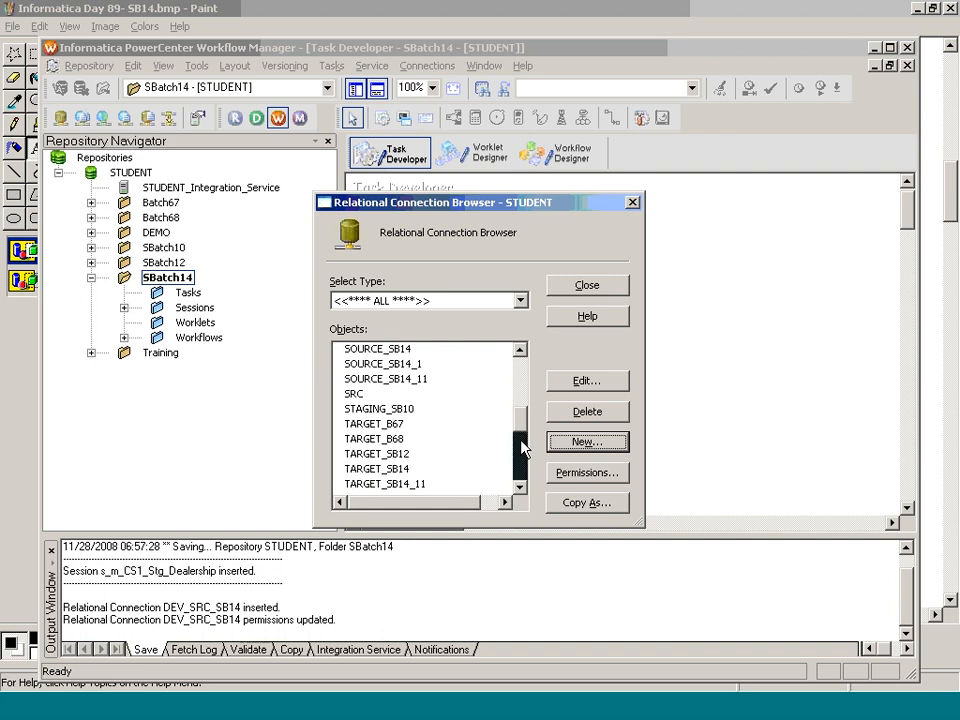
{"action": "left_click", "coordinate": [521, 455]}
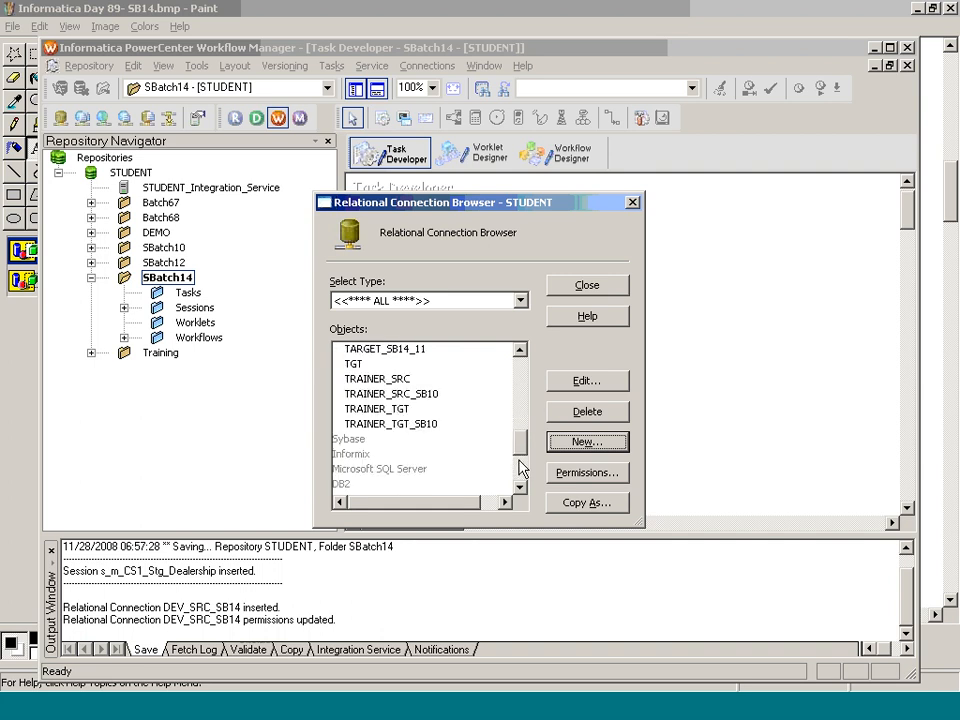
{"action": "left_click", "coordinate": [522, 413]}
{"action": "left_click_drag", "start_coordinate": [520, 413], "coordinate": [526, 388]}
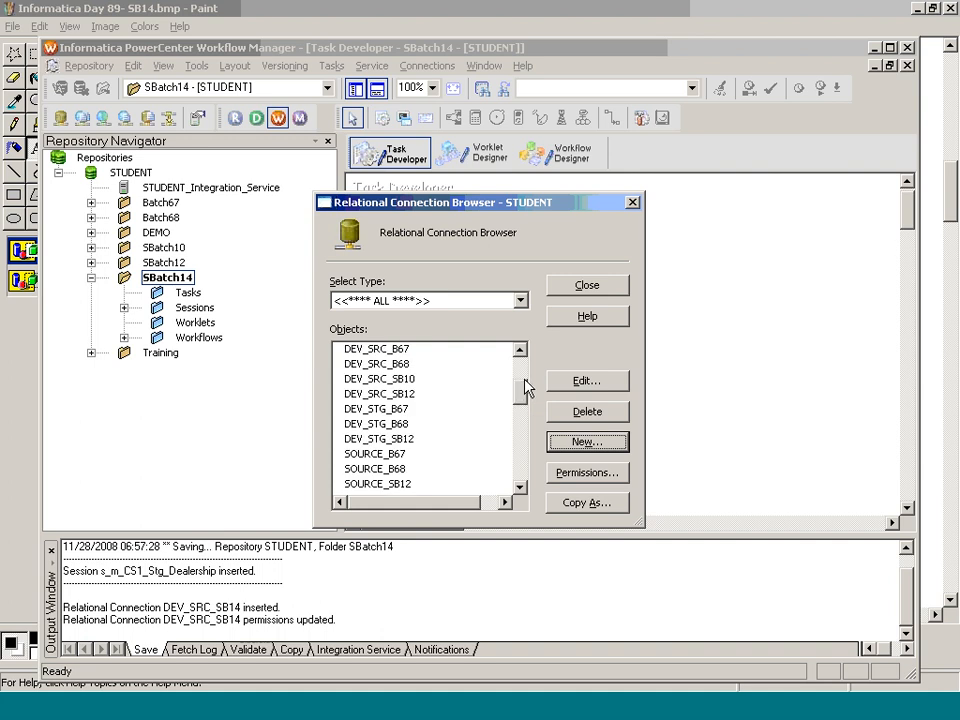
{"action": "left_click_drag", "start_coordinate": [523, 388], "coordinate": [521, 377]}
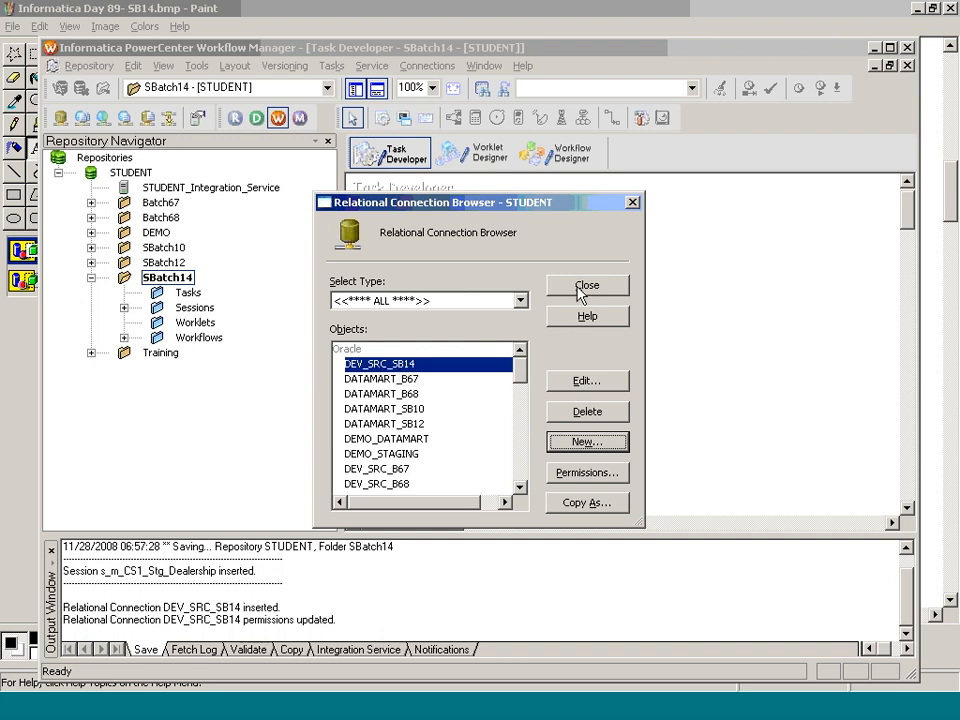
Step: Start another Oracle relational connection named DEV_STG_SB14
{"action": "left_click", "coordinate": [580, 443]}
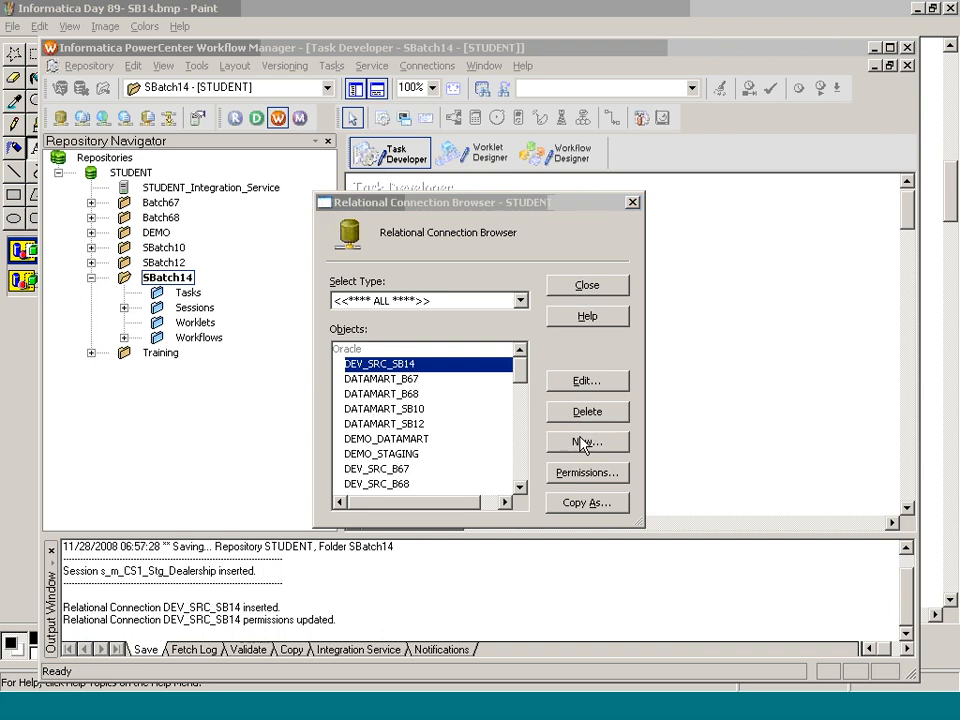
{"action": "left_click", "coordinate": [378, 355]}
{"action": "left_click", "coordinate": [556, 299]}
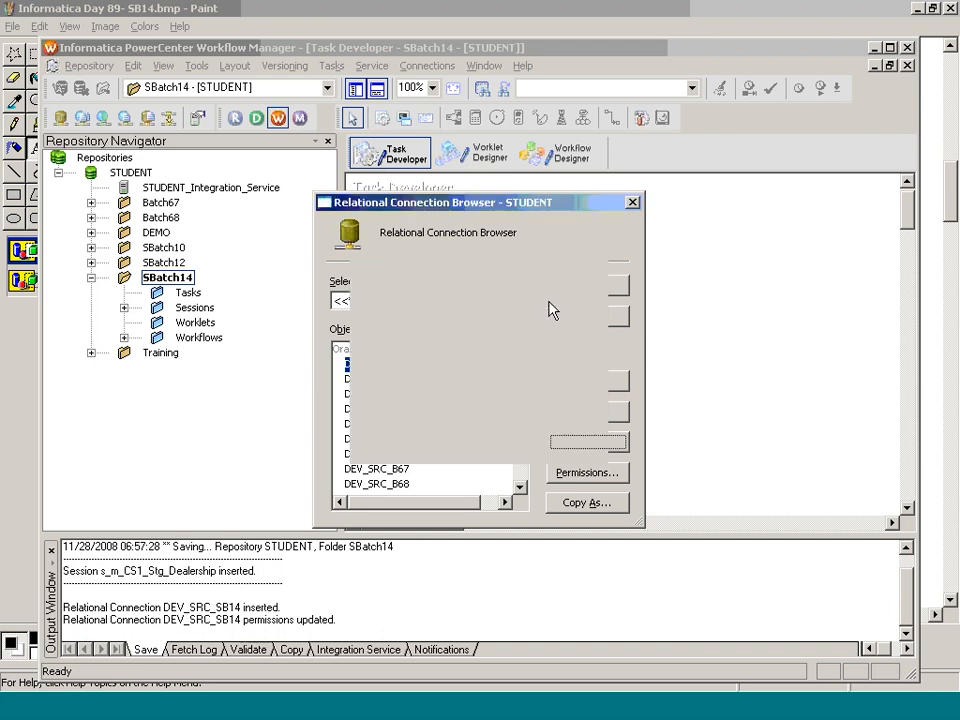
{"action": "type", "text": "DEV_STG_SB14"}
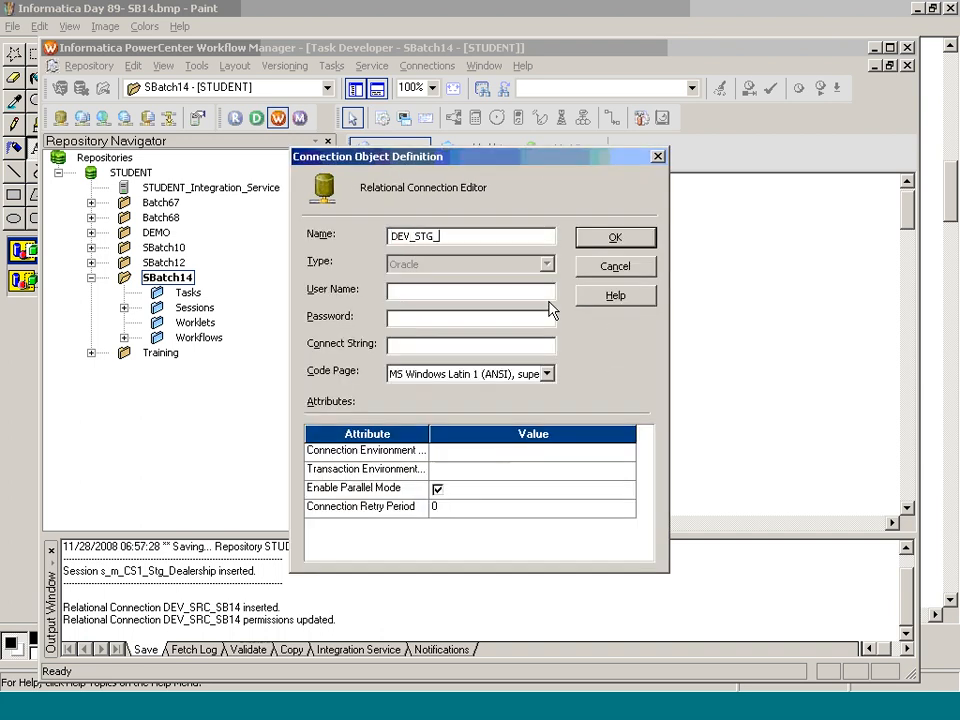
Step: Give it user STAGING, its password and connect string ORCL, save, and advance to the DEV_SRC slide
{"action": "key", "text": "Tab"}
{"action": "key", "text": "Tab"}
{"action": "key", "text": "Tab"}
{"action": "type", "text": "ORCL"}
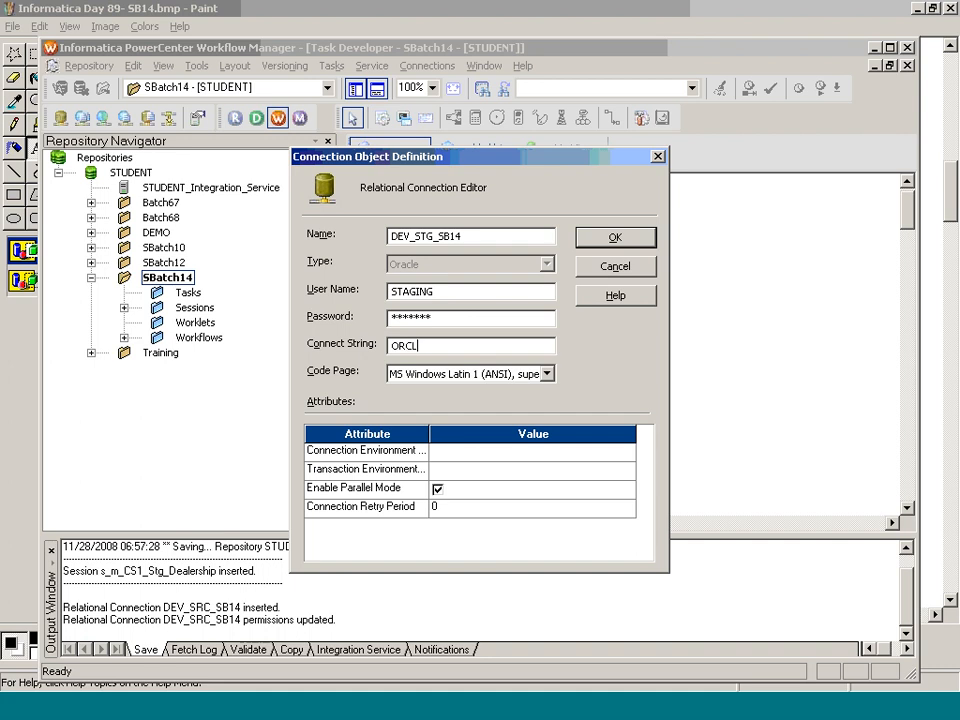
{"action": "key", "text": "Return"}
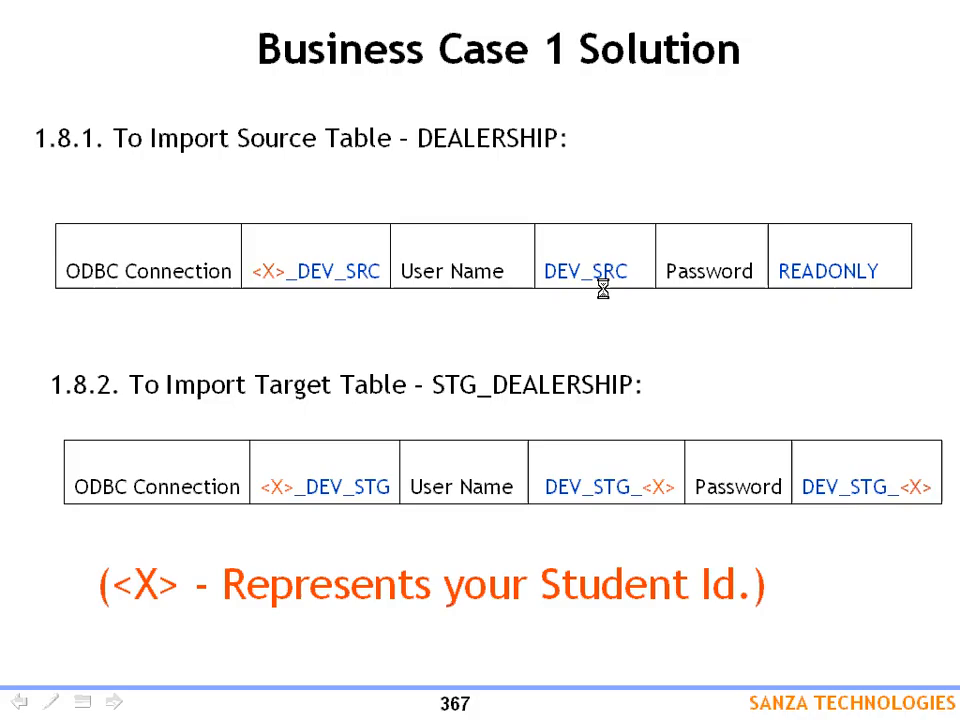
{"action": "key", "text": "Page_Down"}
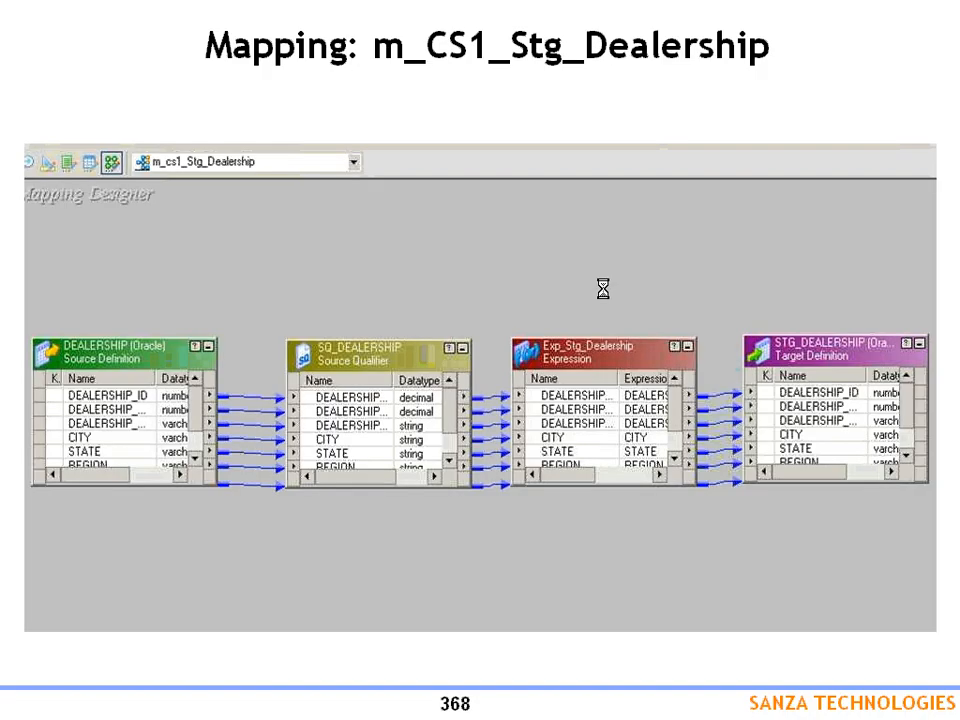
{"action": "key", "text": "Page_Down"}
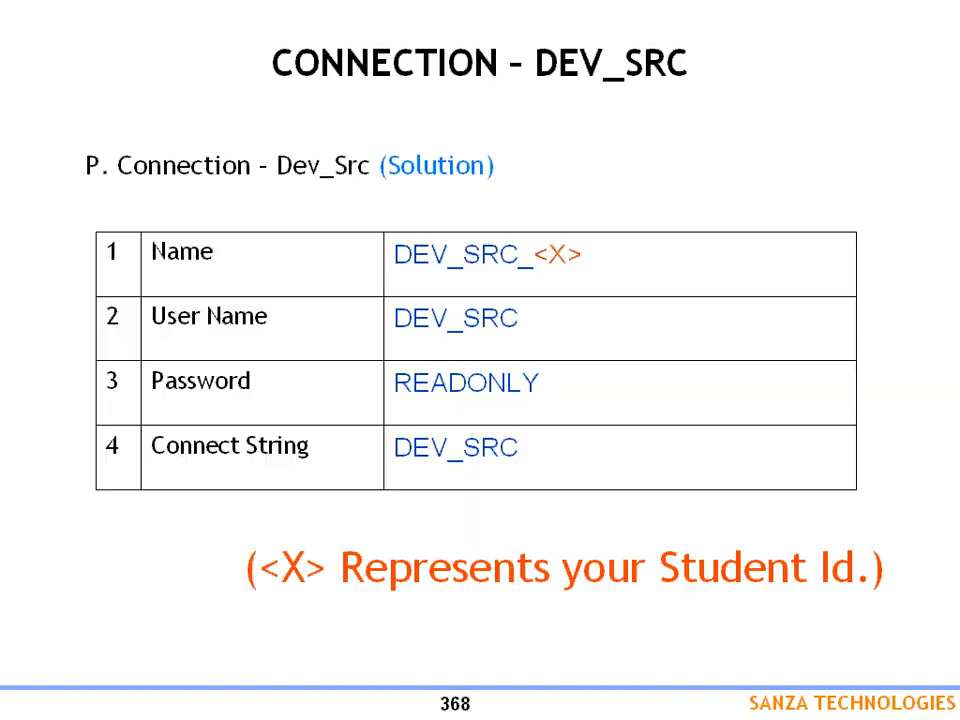
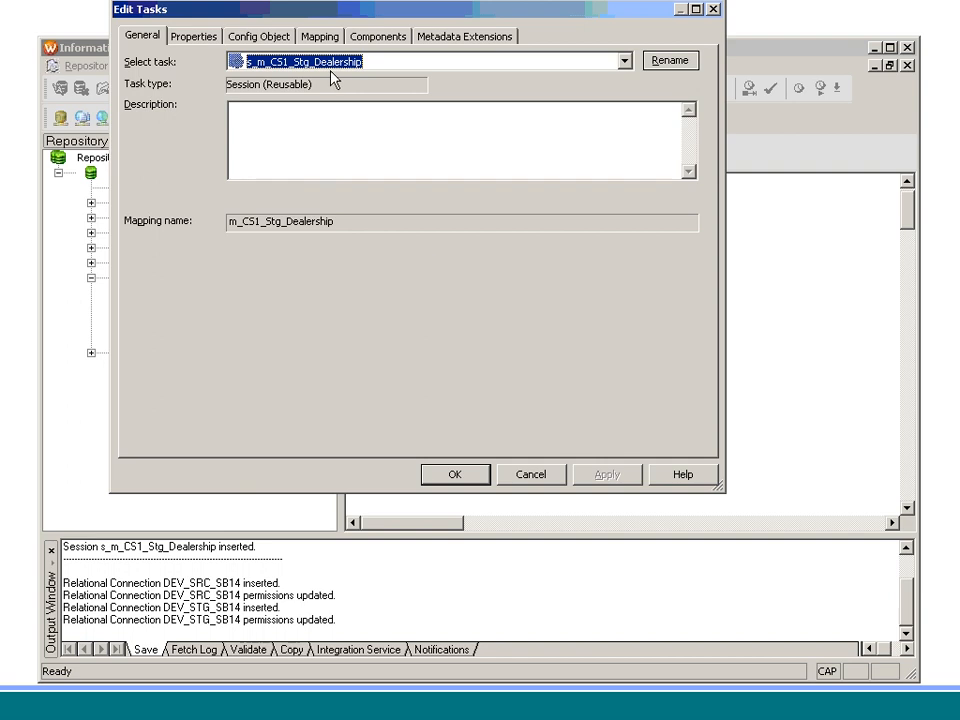
Step: On the session's Mapping tab, set SQ_DEALERSHIP's connection to DEV_SRC_SB14
{"action": "left_click", "coordinate": [318, 36]}
{"action": "left_click", "coordinate": [217, 183]}
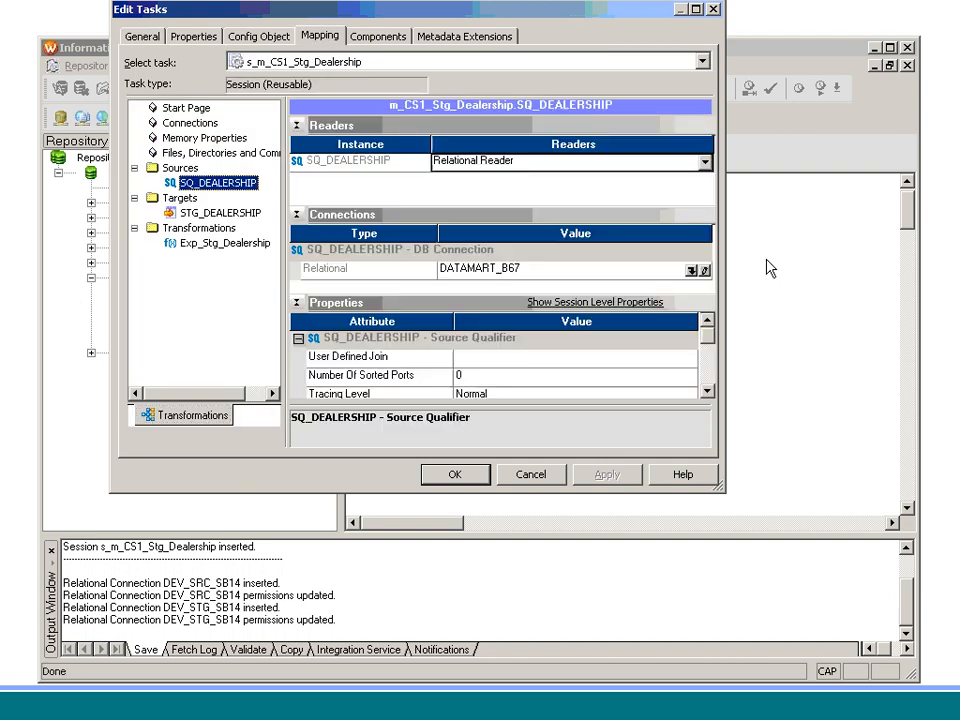
{"action": "left_click", "coordinate": [693, 271]}
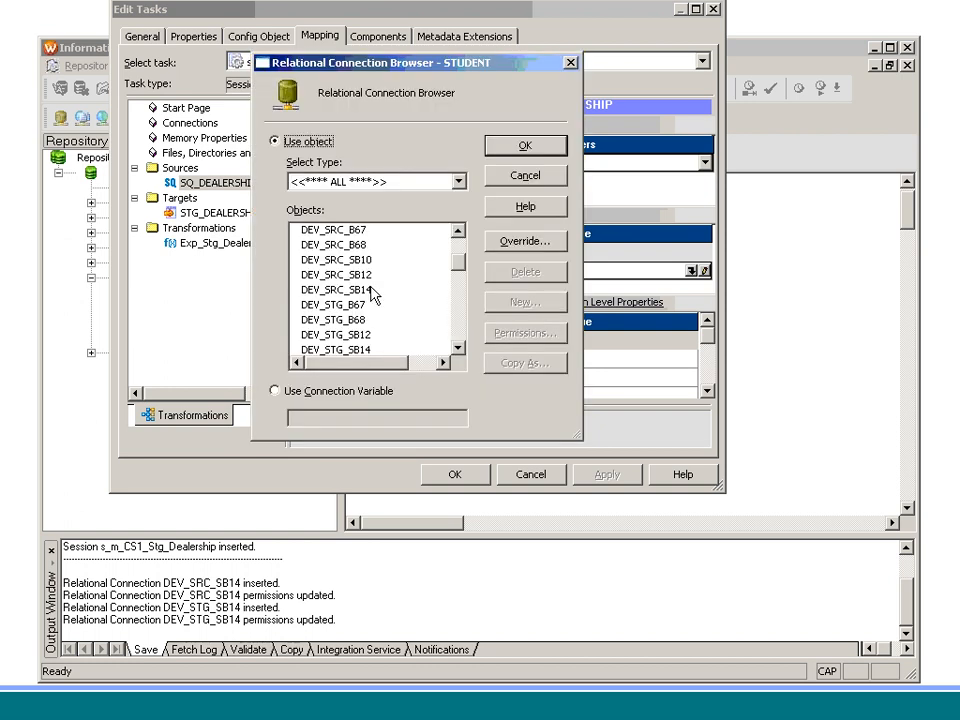
{"action": "left_click", "coordinate": [374, 291]}
{"action": "left_click", "coordinate": [515, 148]}
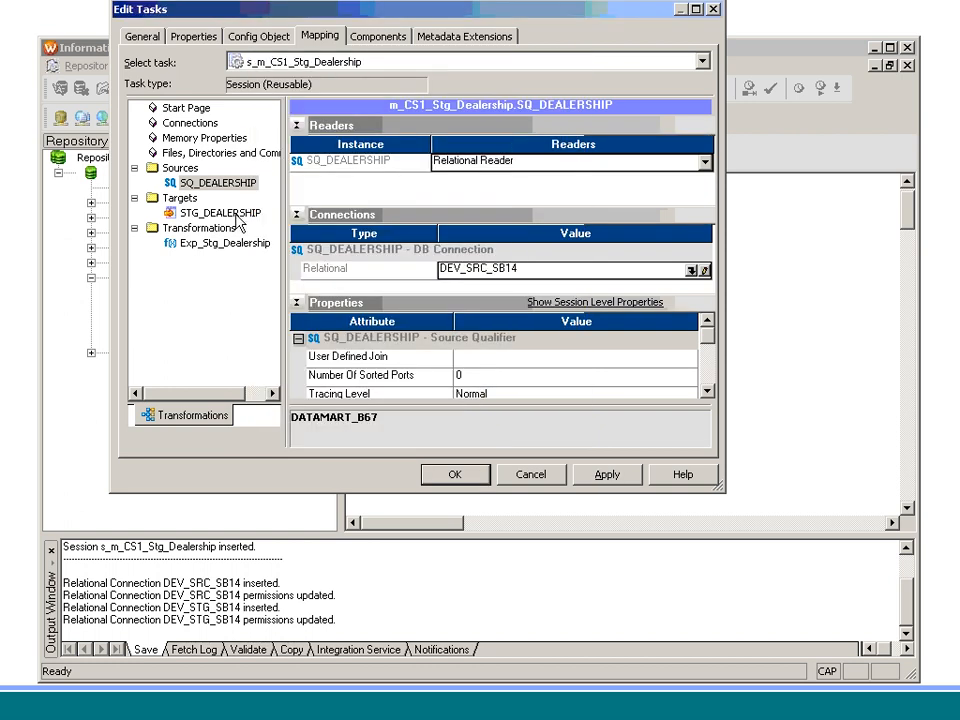
Step: Set STG_DEALERSHIP's connection to DEV_STG_SB14 with Normal load type and apply the session properties
{"action": "left_click", "coordinate": [233, 215]}
{"action": "left_click", "coordinate": [706, 252]}
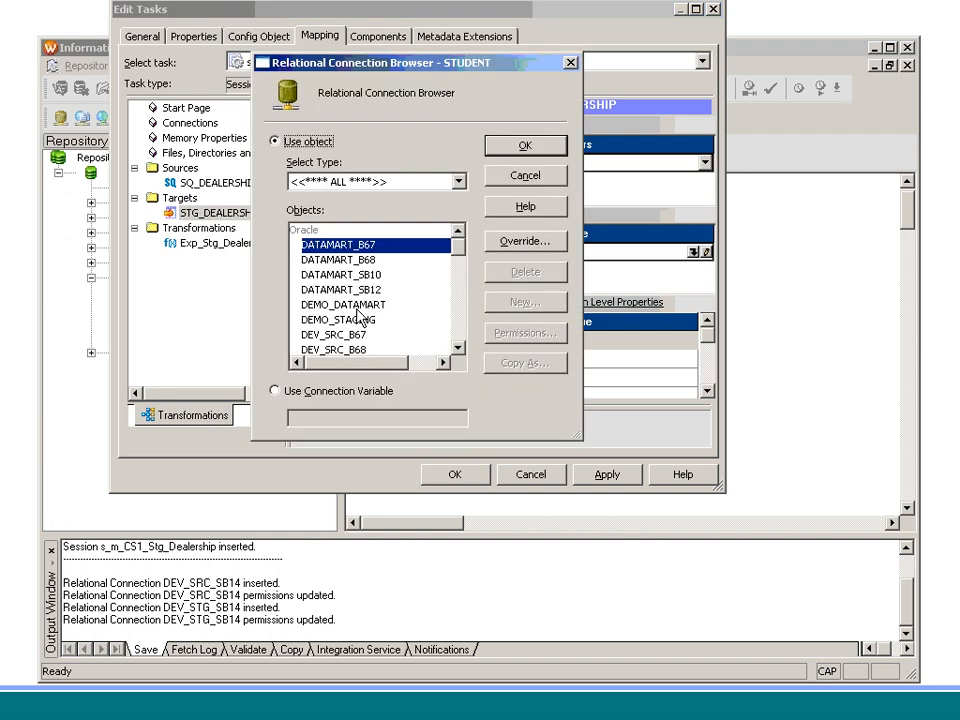
{"action": "left_click", "coordinate": [458, 318]}
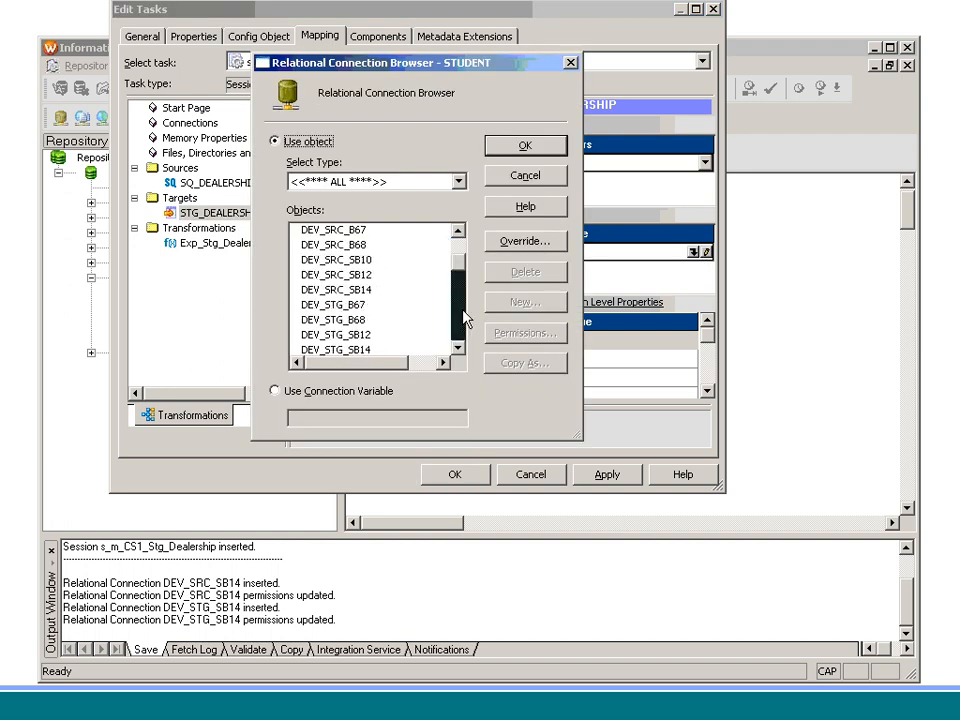
{"action": "left_click", "coordinate": [355, 350]}
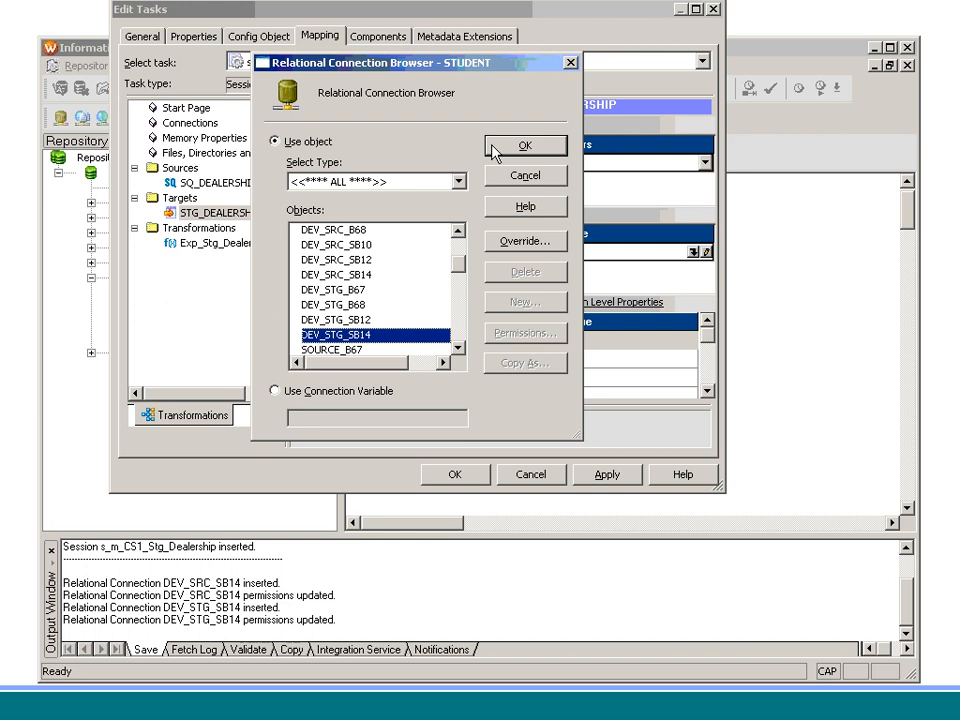
{"action": "left_click", "coordinate": [520, 146]}
{"action": "left_click", "coordinate": [499, 354]}
{"action": "left_click", "coordinate": [505, 373]}
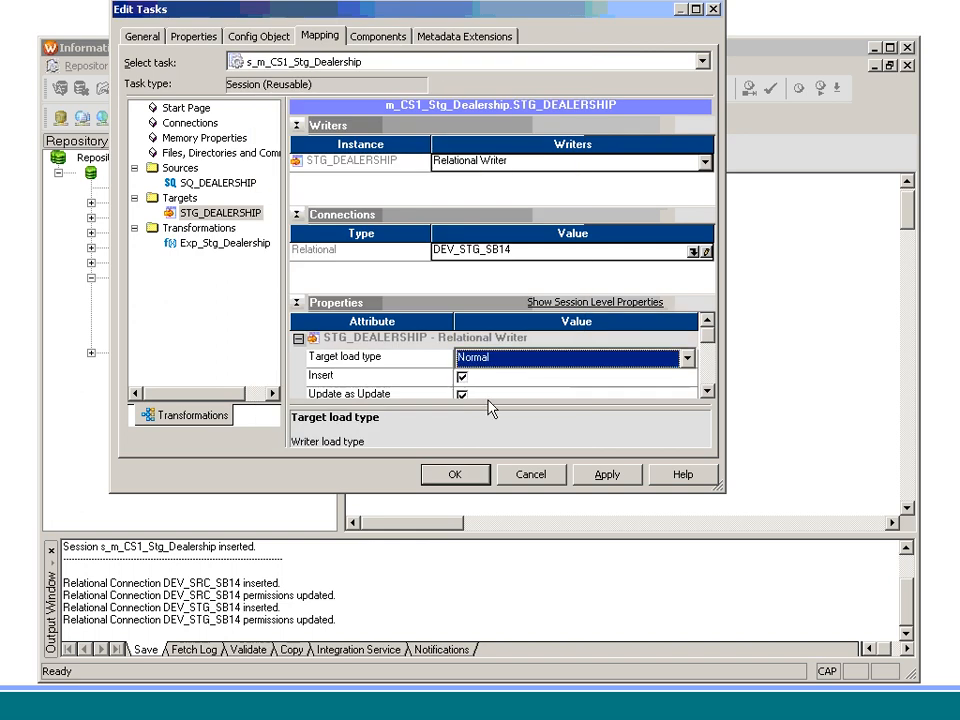
{"action": "left_click", "coordinate": [476, 474]}
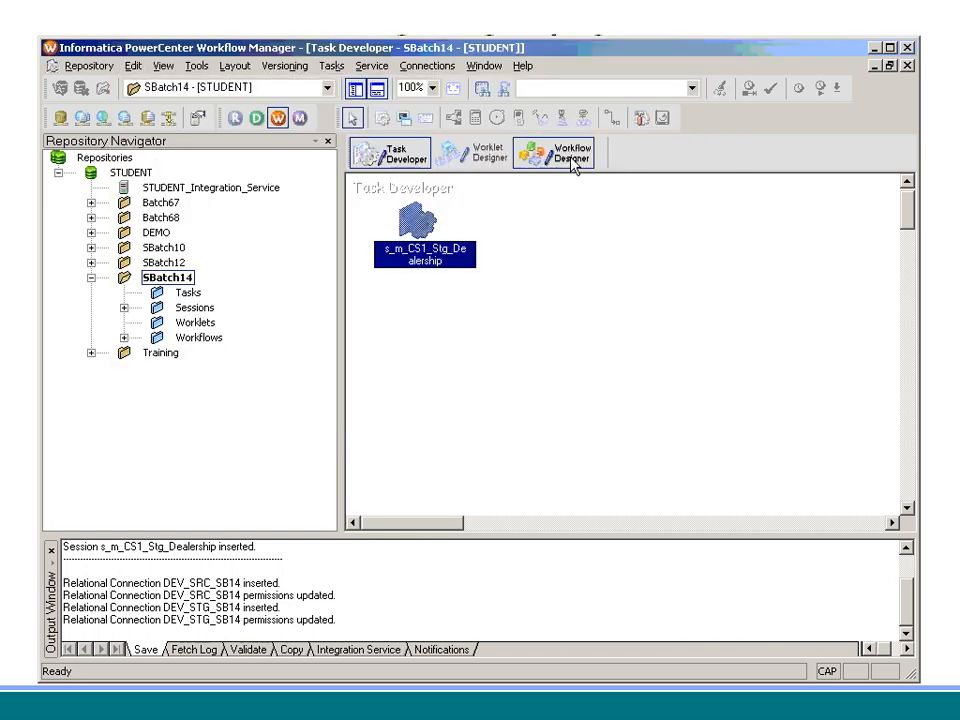
{"action": "left_click", "coordinate": [568, 156]}
Step: Close the open workflow and drag session s_m_CS1_Stg_Dealership onto the canvas
{"action": "left_click", "coordinate": [342, 65]}
{"action": "left_click", "coordinate": [381, 122]}
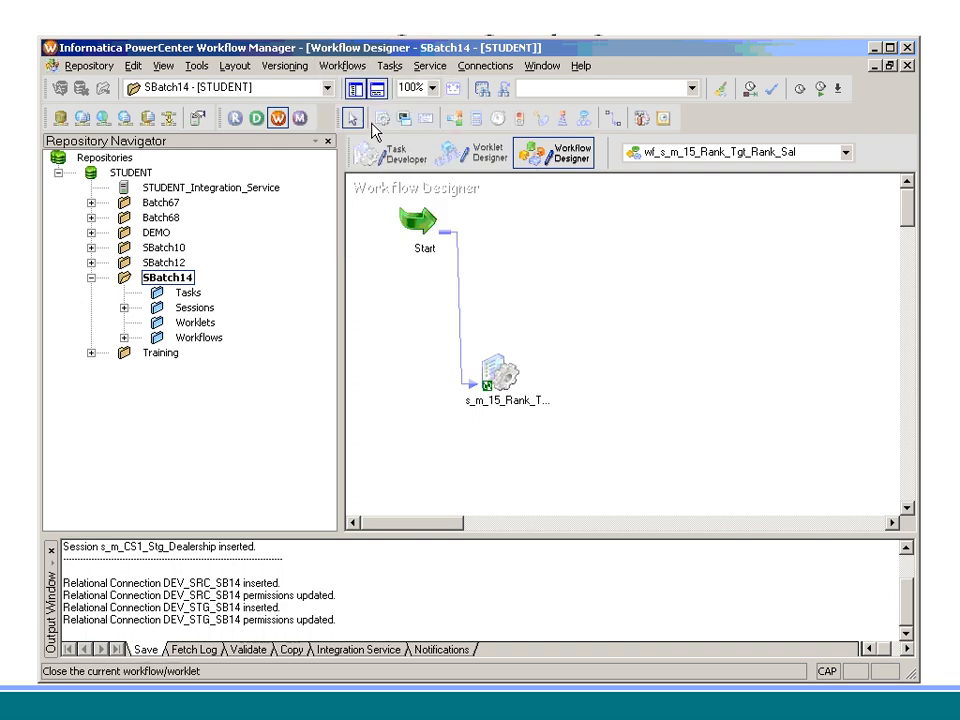
{"action": "double_click", "coordinate": [195, 307]}
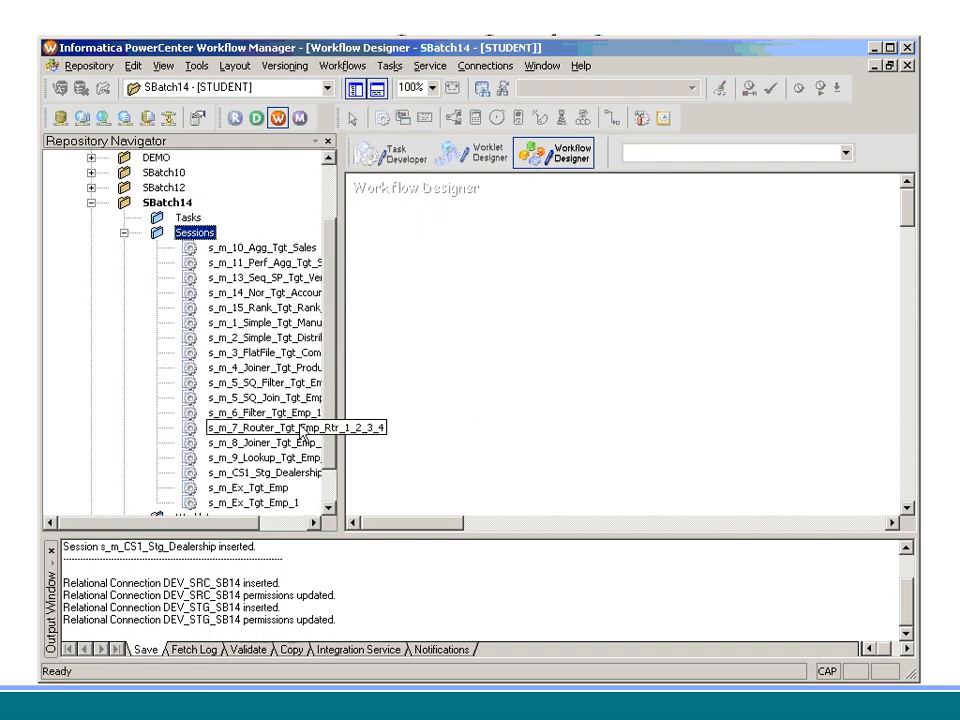
{"action": "left_click_drag", "start_coordinate": [285, 473], "coordinate": [402, 425]}
Step: Name the new workflow wf_s_m_CS1_Stg_Dealership and save it to the repository
{"action": "type", "text": "W"}
{"action": "key", "text": "BackSpace"}
{"action": "type", "text": "wf_s_"}
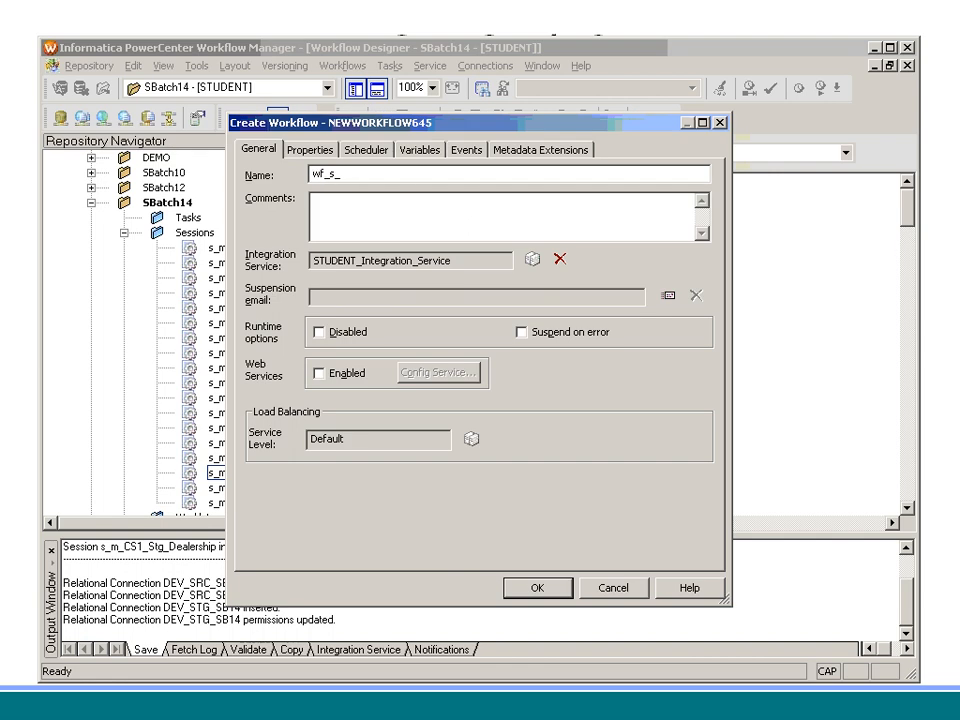
{"action": "type", "text": "m_CS1_Stg_Dealership"}
{"action": "key", "text": "Return"}
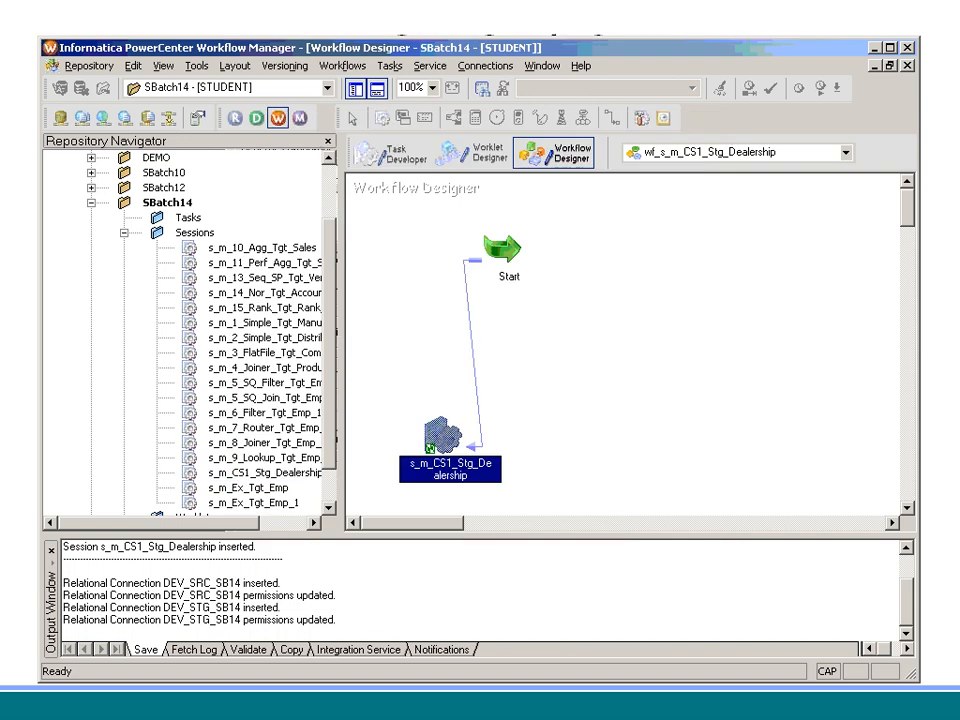
{"action": "key", "text": "ctrl+s"}
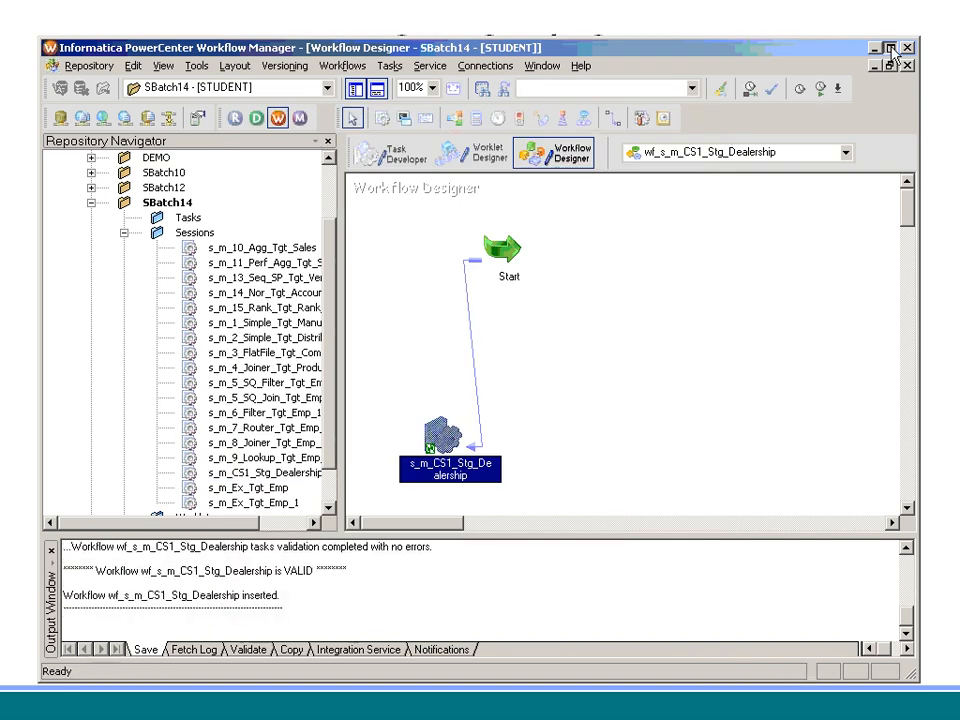
{"action": "double_click", "coordinate": [665, 46]}
{"action": "right_click", "coordinate": [599, 241]}
Step: Start the workflow and open the failed session's log showing the ORA-01017 logon error
{"action": "left_click", "coordinate": [662, 429]}
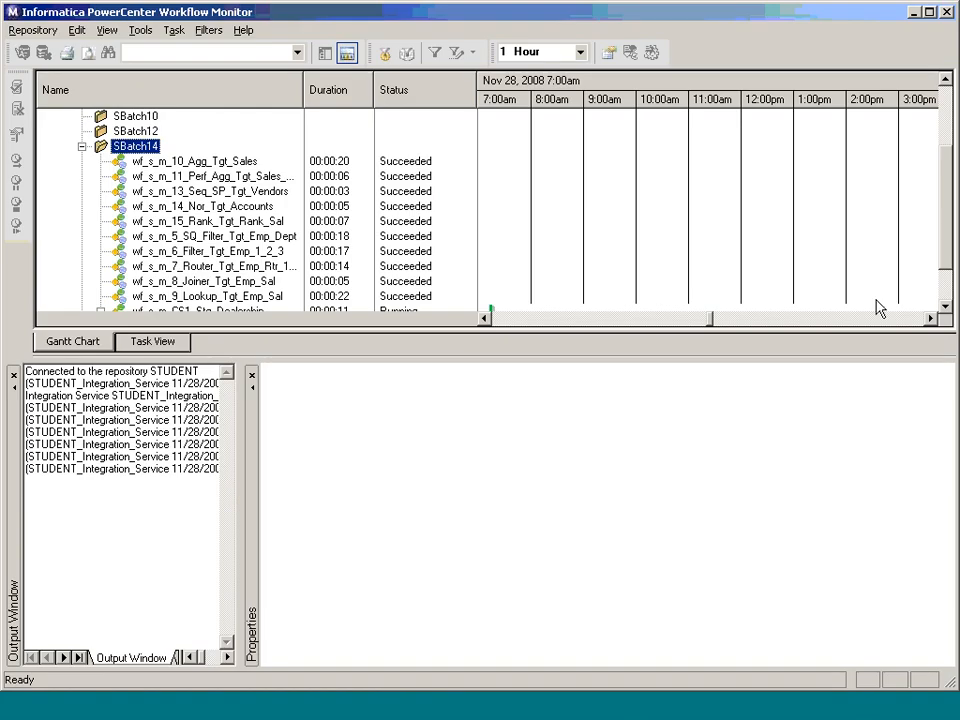
{"action": "left_click", "coordinate": [945, 308]}
{"action": "left_click", "coordinate": [945, 308]}
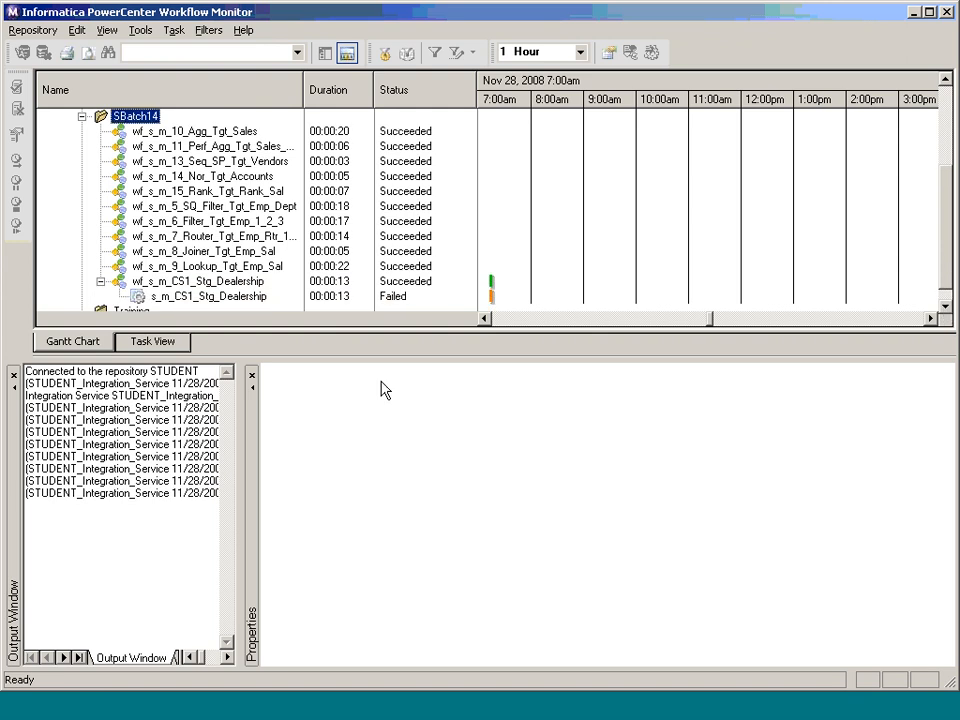
{"action": "left_click", "coordinate": [258, 297]}
{"action": "right_click", "coordinate": [260, 298]}
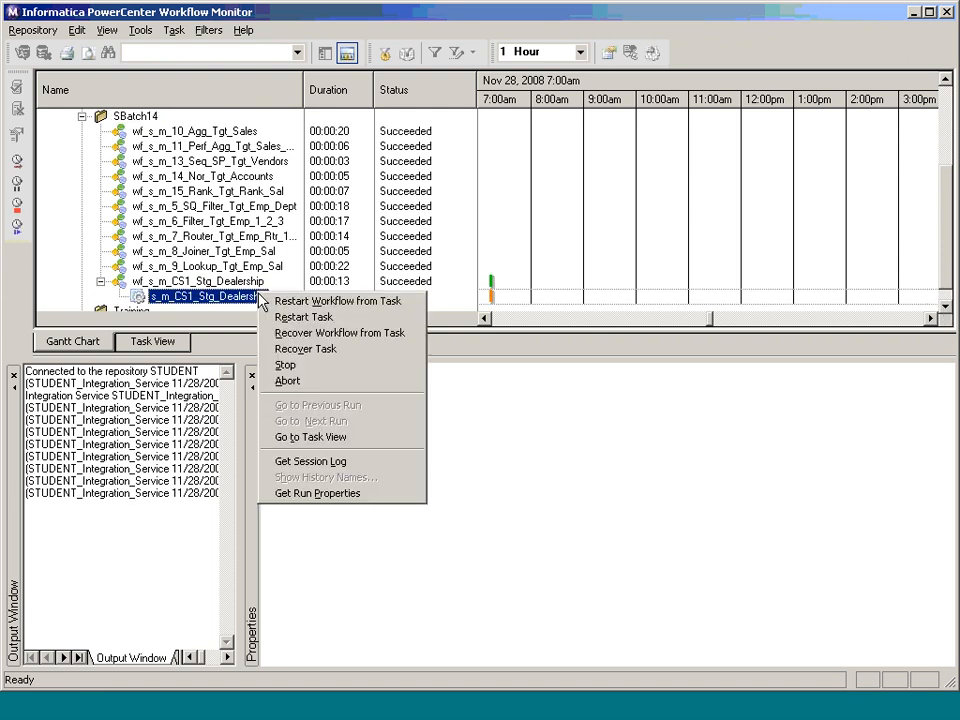
{"action": "left_click", "coordinate": [365, 463]}
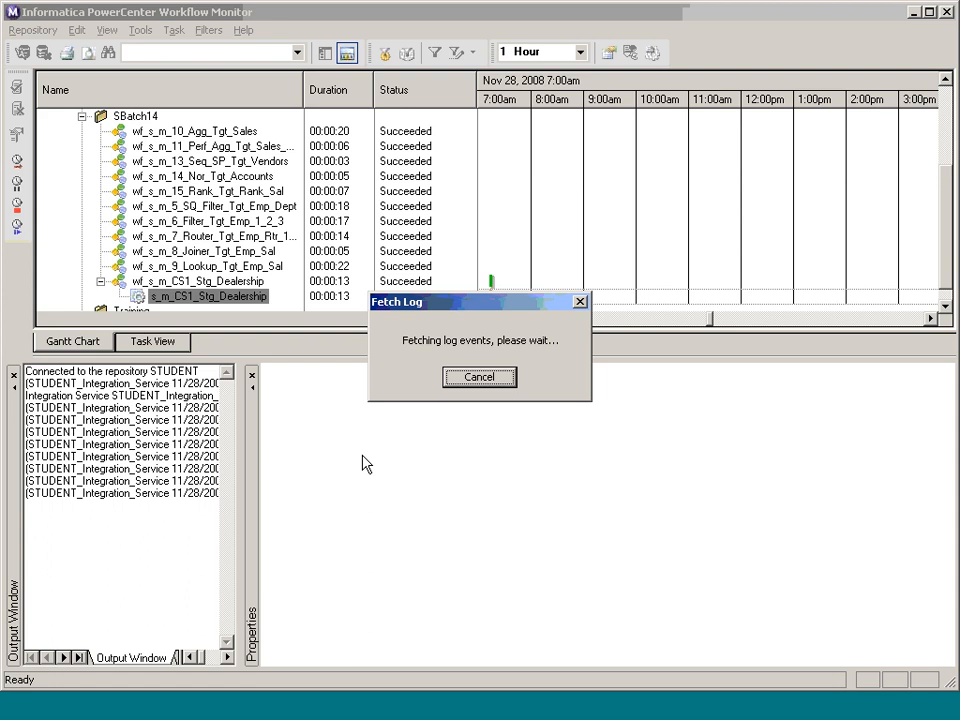
{"action": "left_click", "coordinate": [663, 51]}
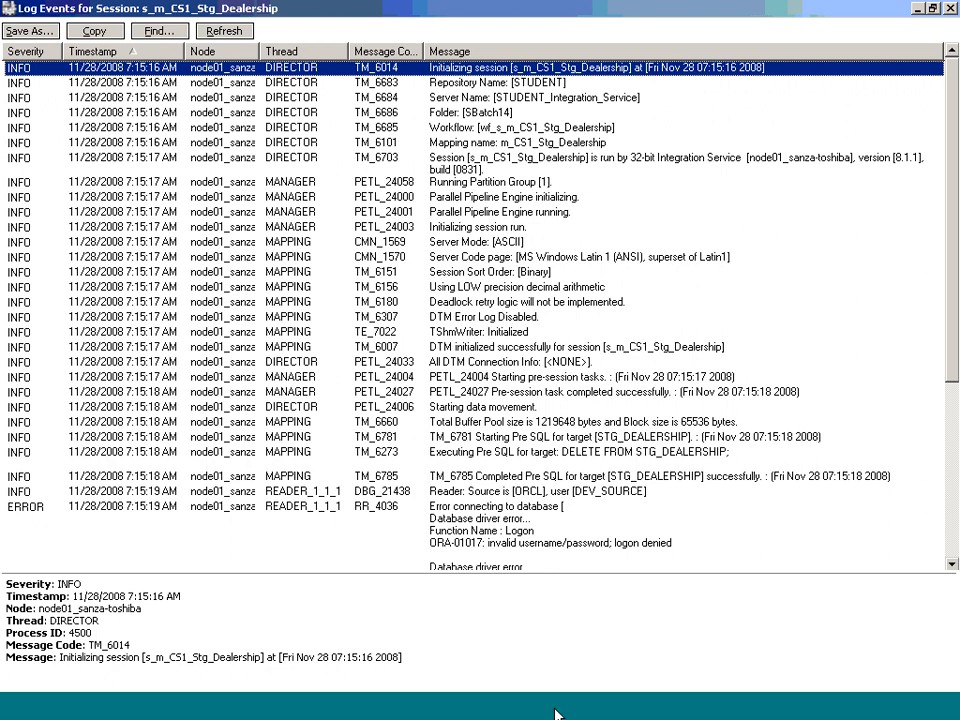
{"action": "left_click", "coordinate": [657, 710]}
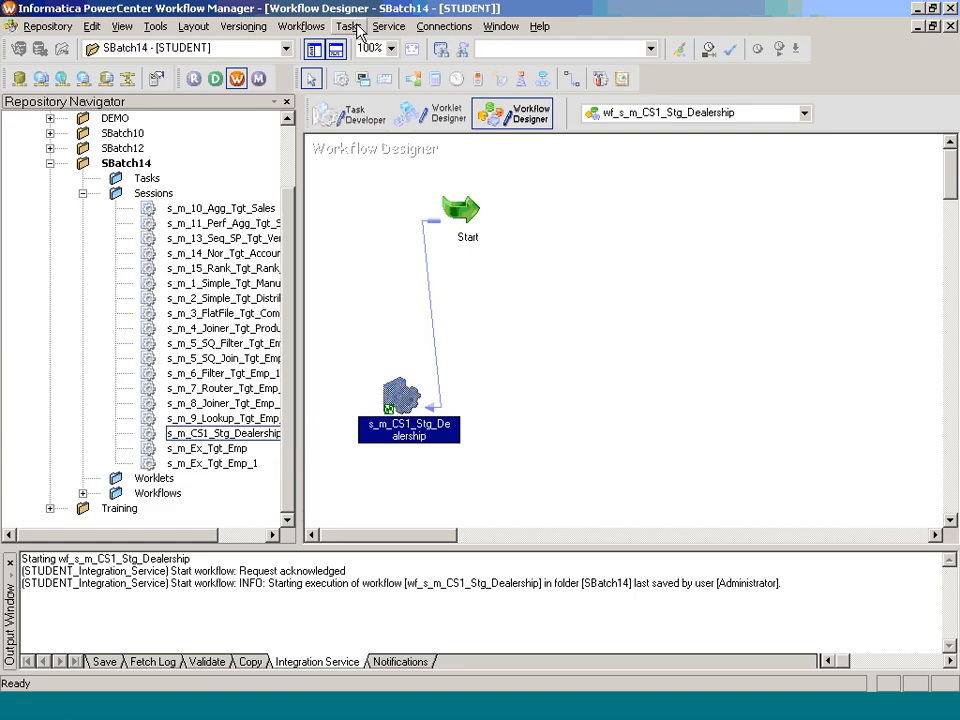
Step: Correct the password on relational connection DEV_SRC_SB14
{"action": "left_click", "coordinate": [432, 28]}
{"action": "left_click", "coordinate": [465, 47]}
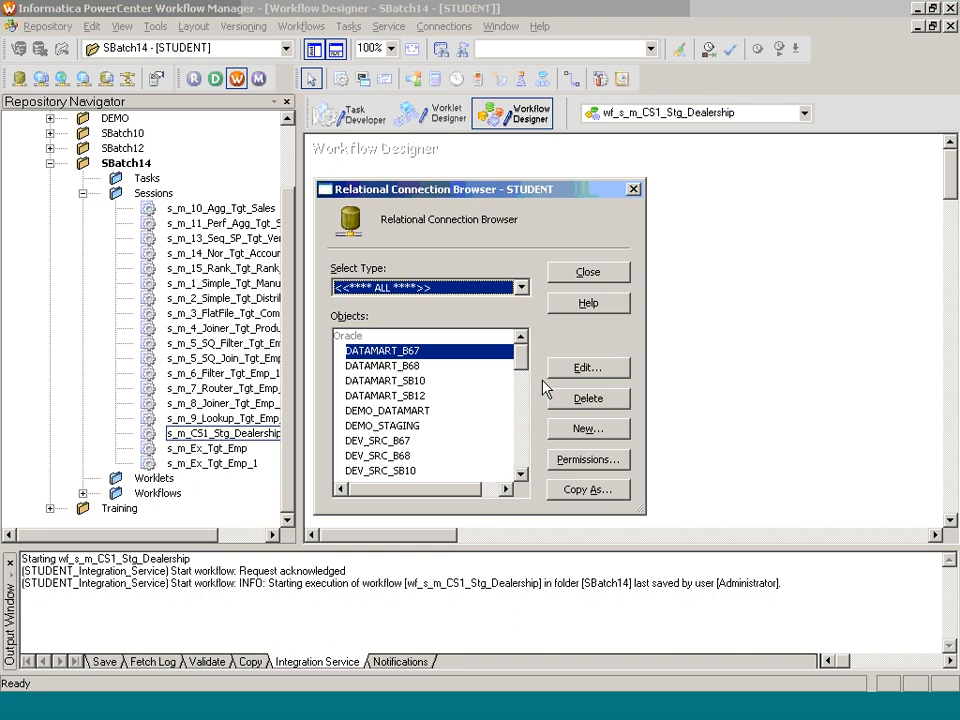
{"action": "left_click", "coordinate": [525, 430]}
{"action": "left_click", "coordinate": [379, 366]}
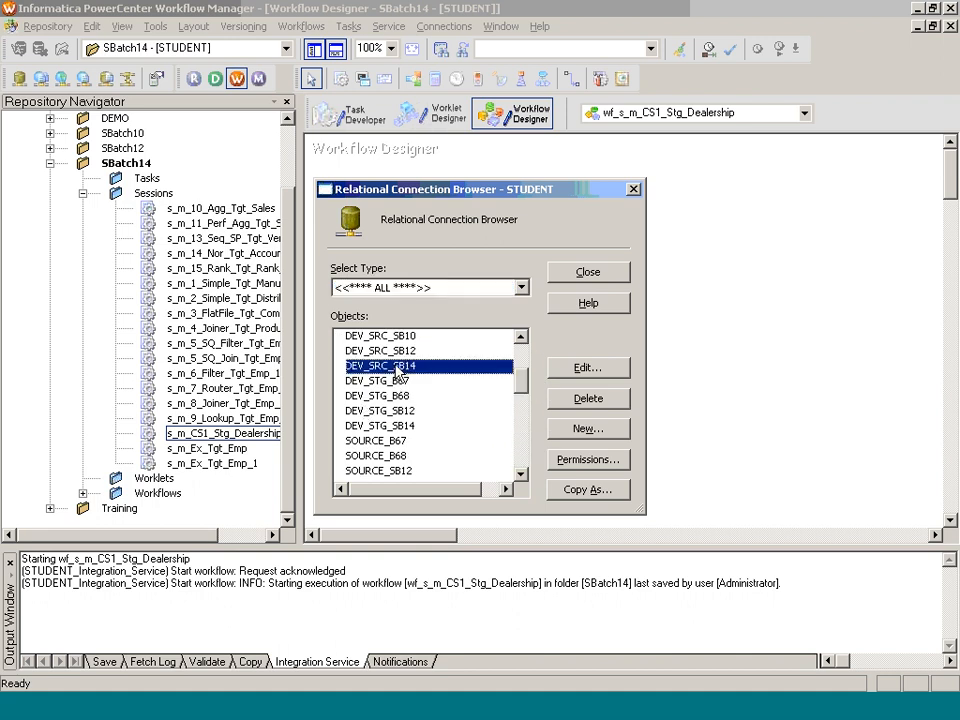
{"action": "left_click", "coordinate": [587, 369]}
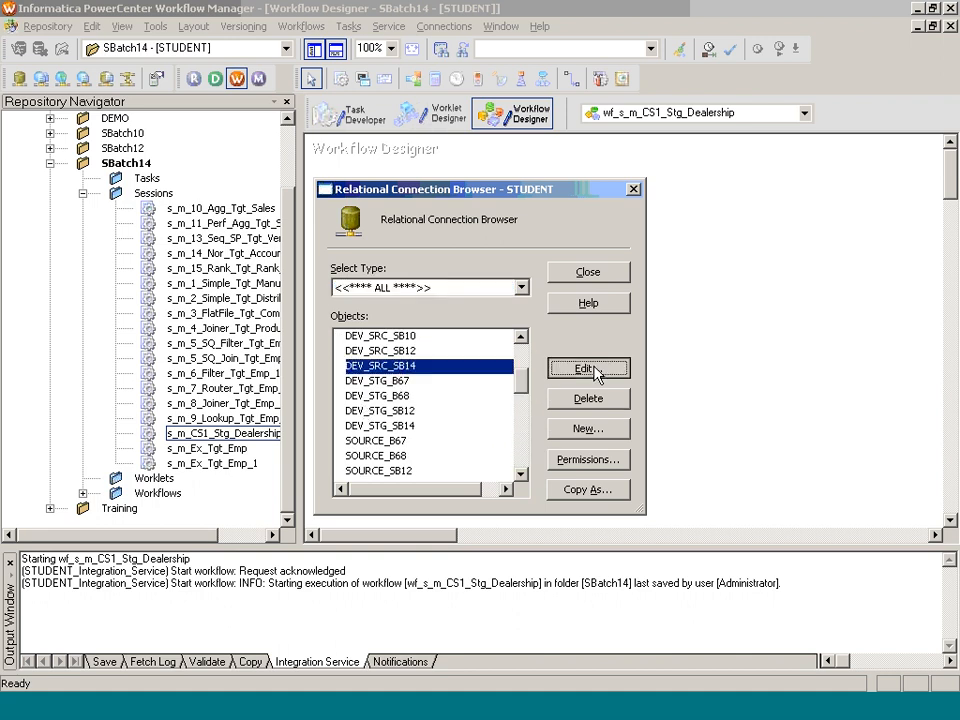
{"action": "double_click", "coordinate": [456, 306]}
{"action": "type", "text": "**"}
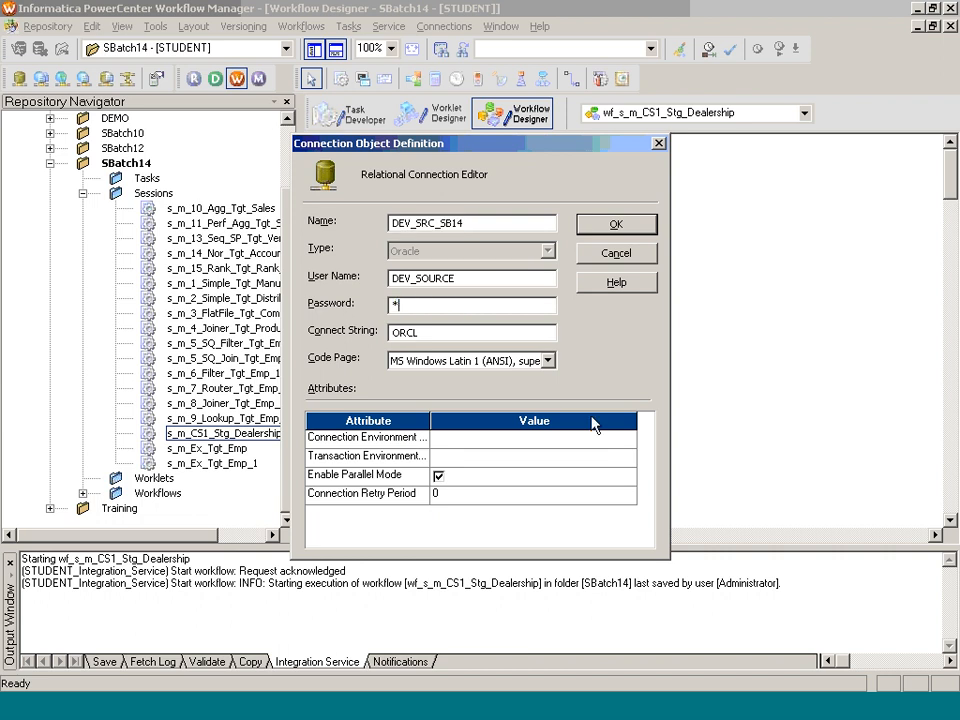
{"action": "type", "text": "*****"}
{"action": "left_click", "coordinate": [620, 226]}
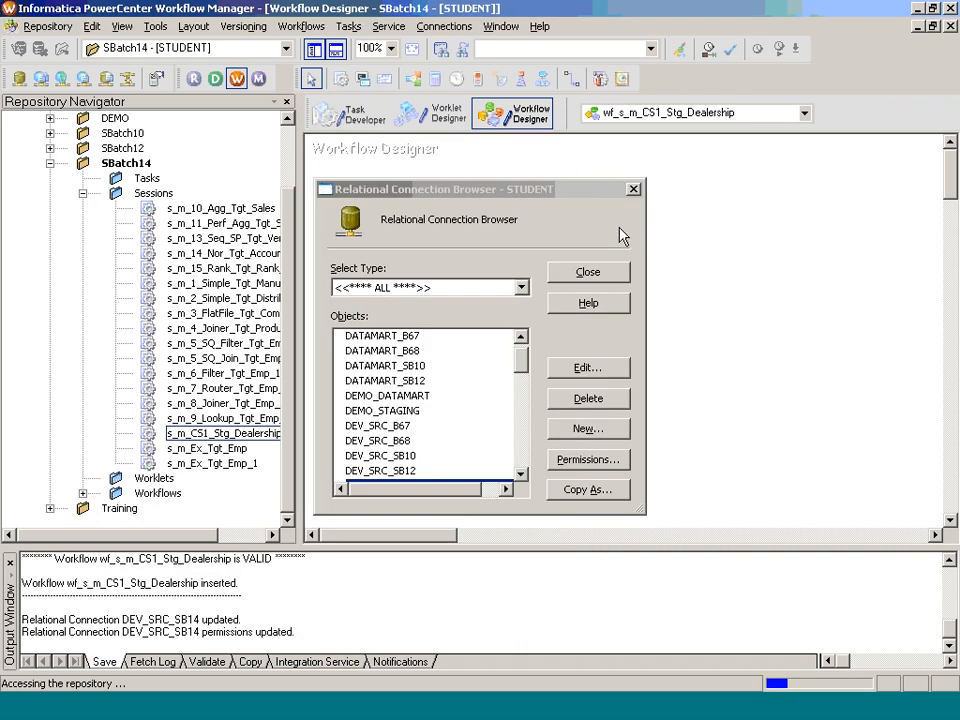
{"action": "left_click", "coordinate": [589, 274]}
Step: Rerun the workflow wf_s_m_CS1_Stg_Dealership and close the session log
{"action": "right_click", "coordinate": [549, 231]}
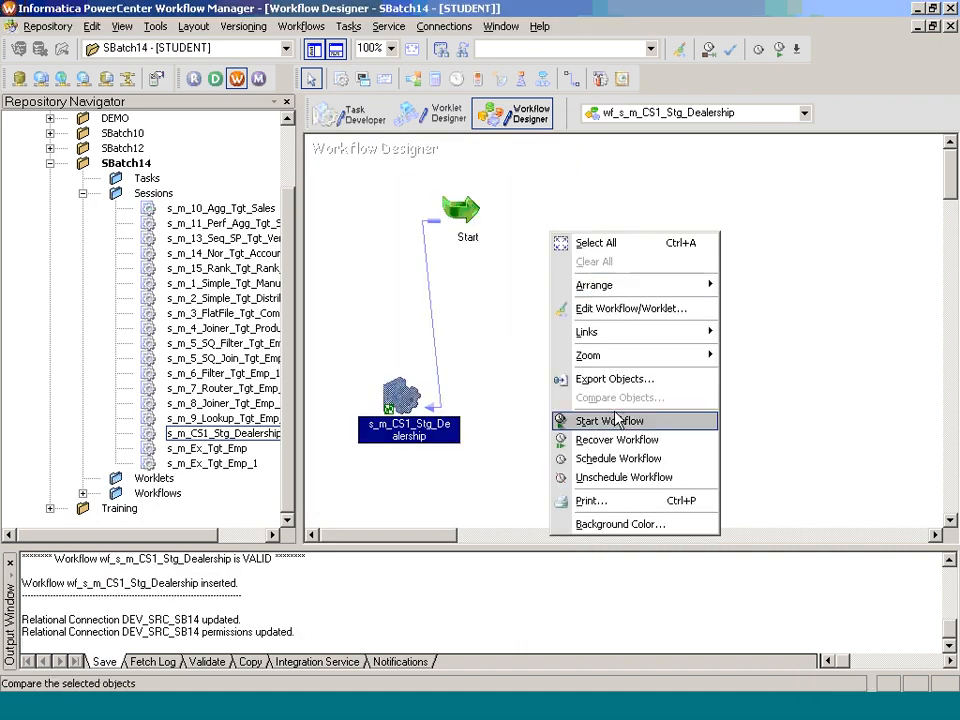
{"action": "left_click", "coordinate": [616, 424]}
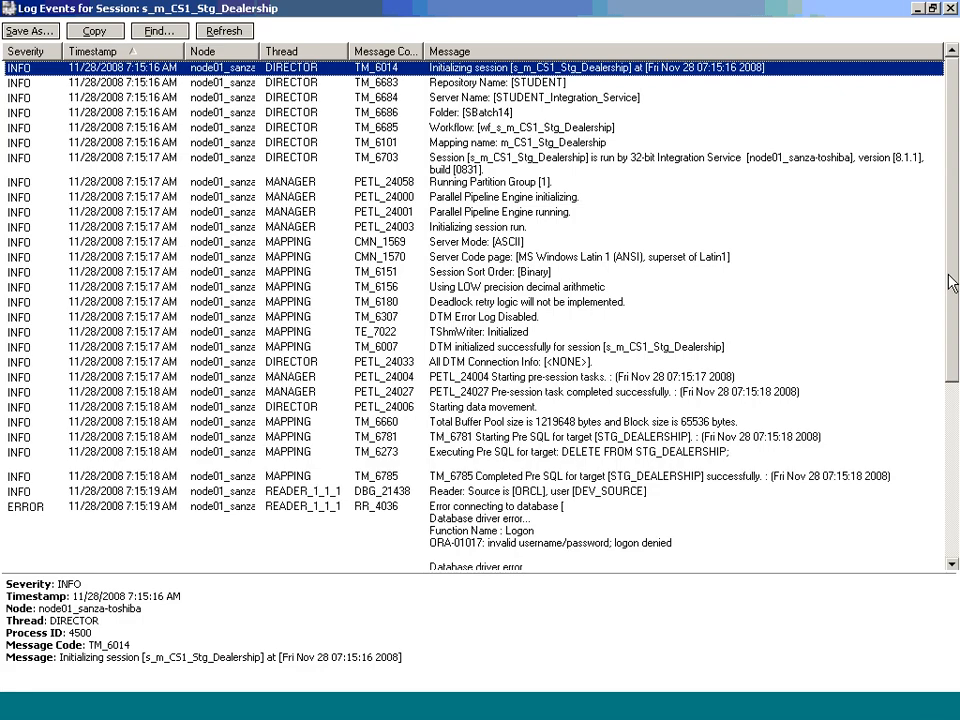
{"action": "left_click", "coordinate": [950, 9]}
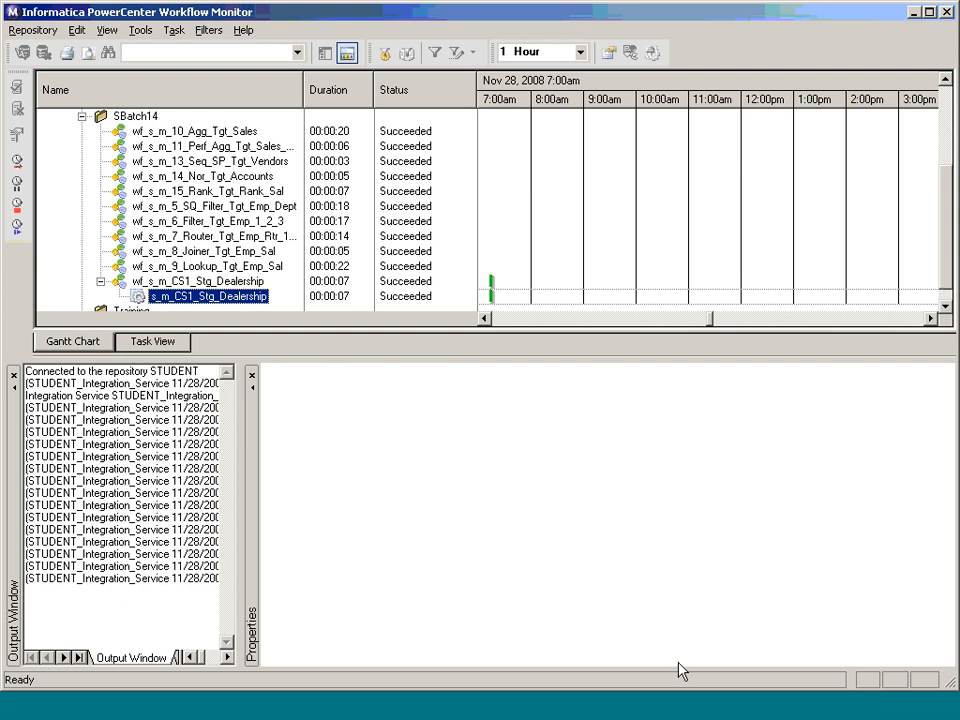
Step: In TOAD's STAGING@ORCL editor, run SELECT * FROM STG_DEALERSHIP; on a new line
{"action": "left_click", "coordinate": [660, 714]}
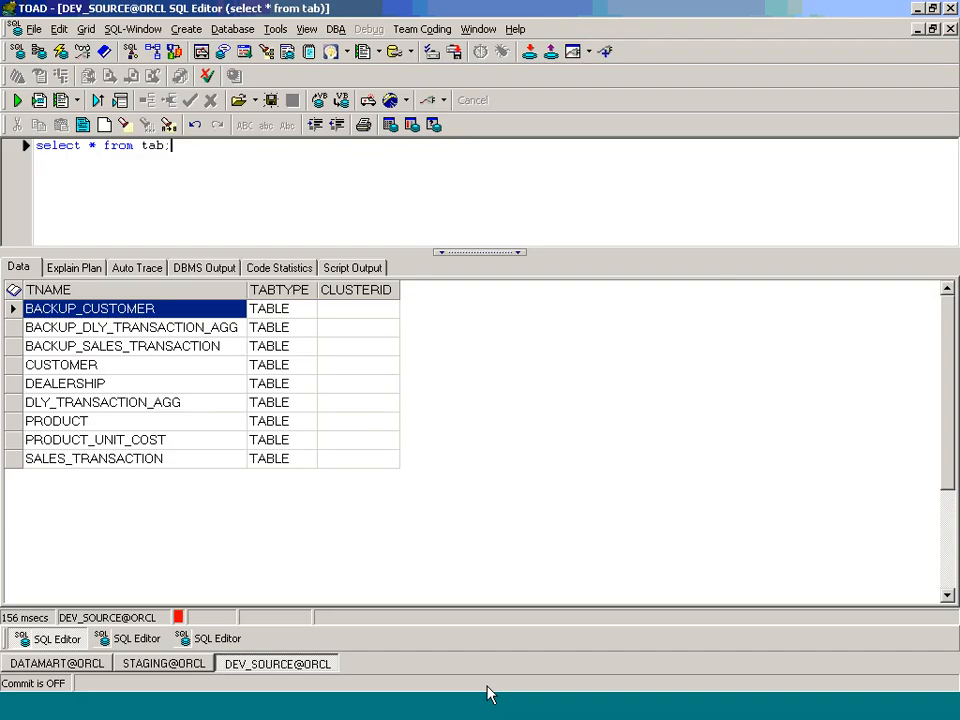
{"action": "left_click", "coordinate": [150, 639]}
{"action": "left_click", "coordinate": [253, 186]}
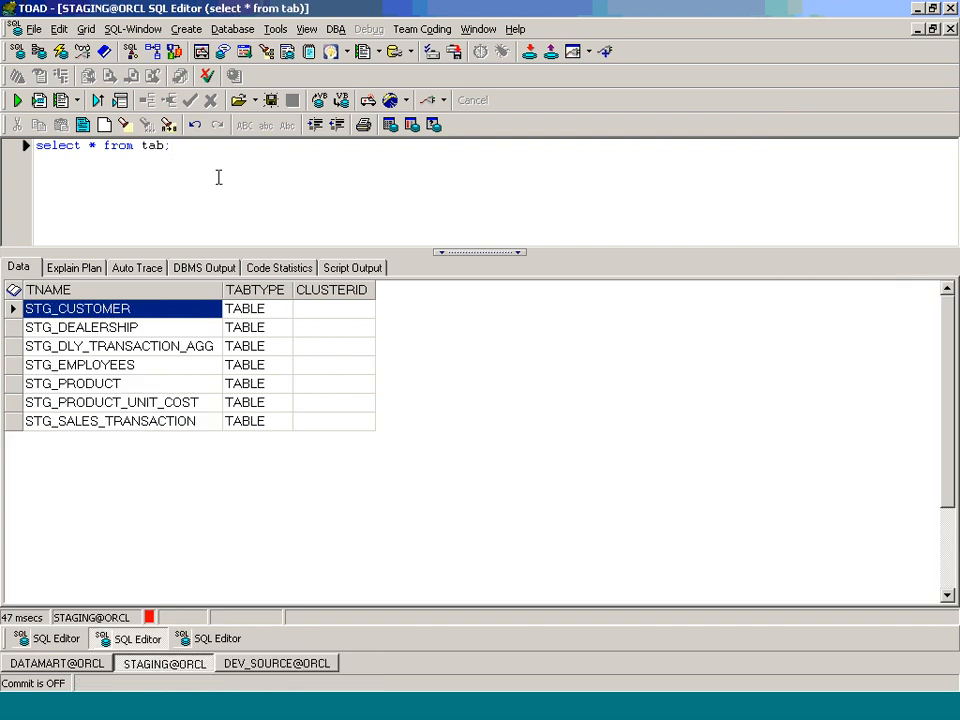
{"action": "key", "text": "Return"}
{"action": "key", "text": "Return"}
{"action": "type", "text": "SELECT * FROM STG"}
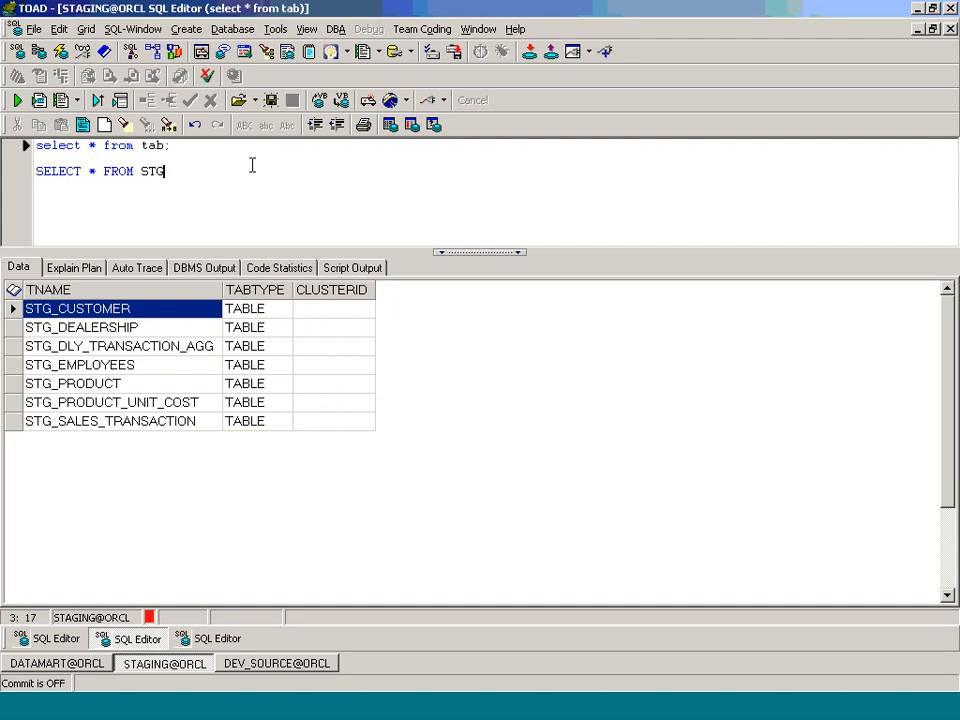
{"action": "type", "text": "_DEALERSHIP;"}
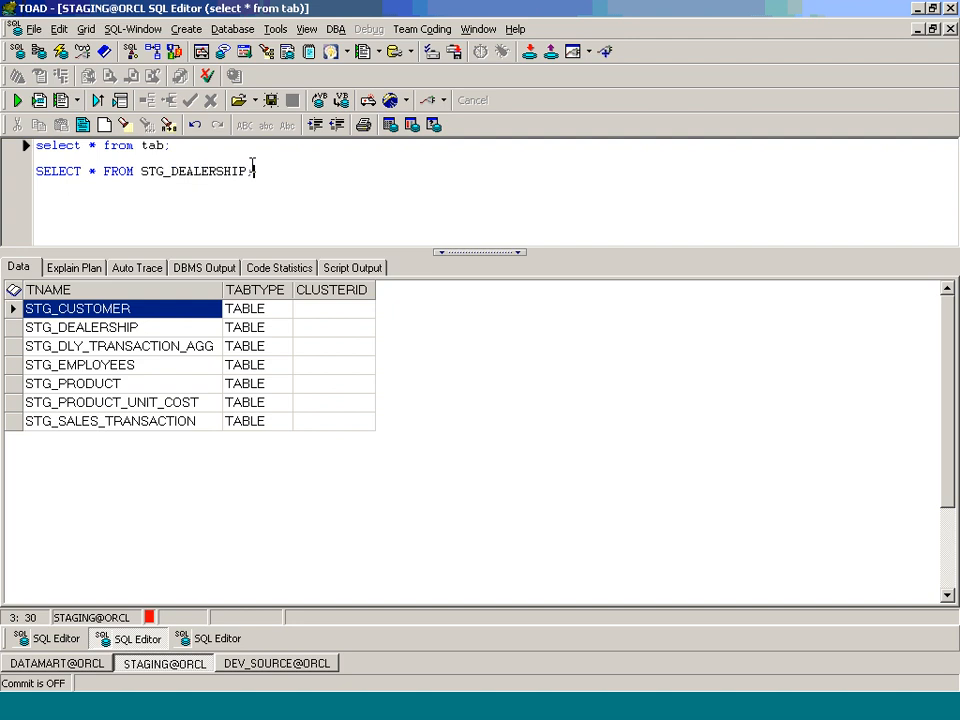
{"action": "key", "text": "F9"}
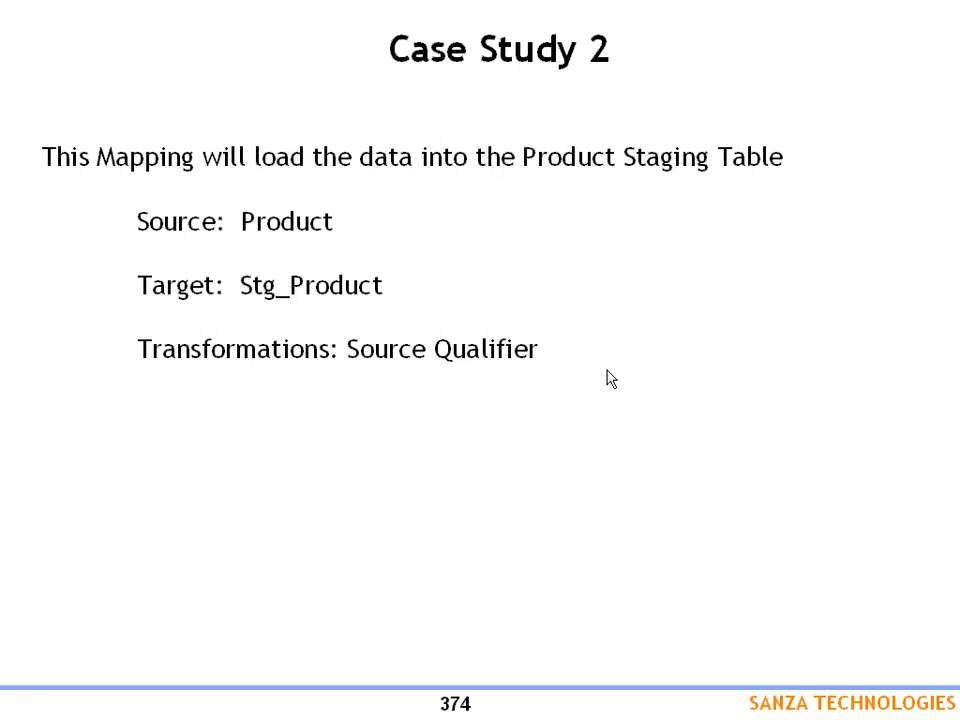
Step: In Paint, draw a rectangle below Answer and mark out a text area inside it
{"action": "key", "text": "alt+Tab"}
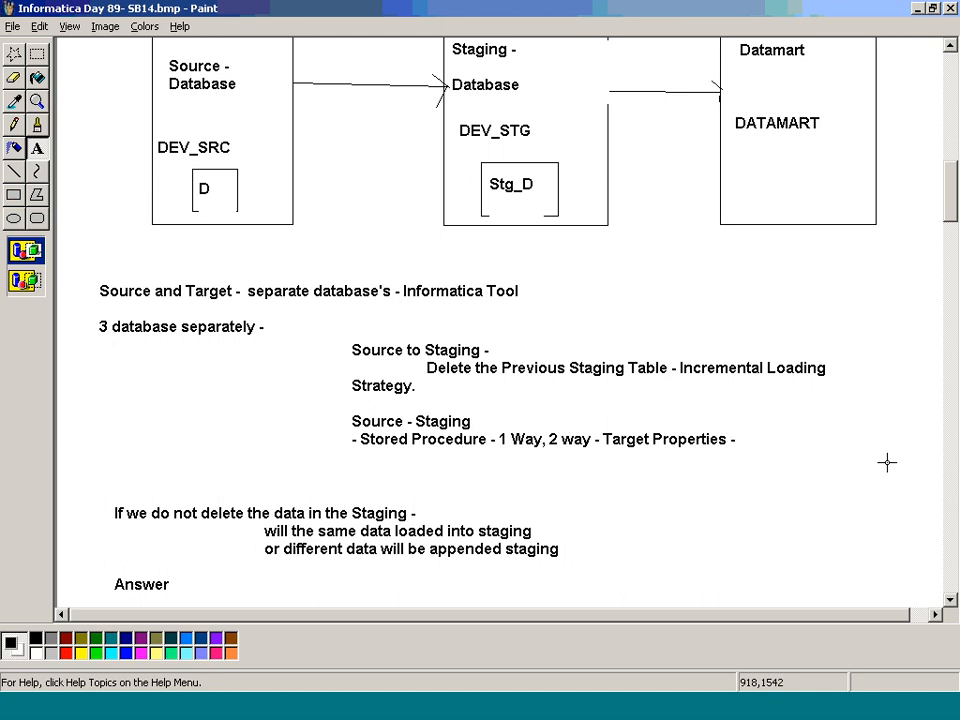
{"action": "left_click", "coordinate": [887, 462]}
{"action": "left_click", "coordinate": [808, 458]}
{"action": "scroll", "coordinate": [808, 458], "scroll_direction": "down", "scroll_amount": 1}
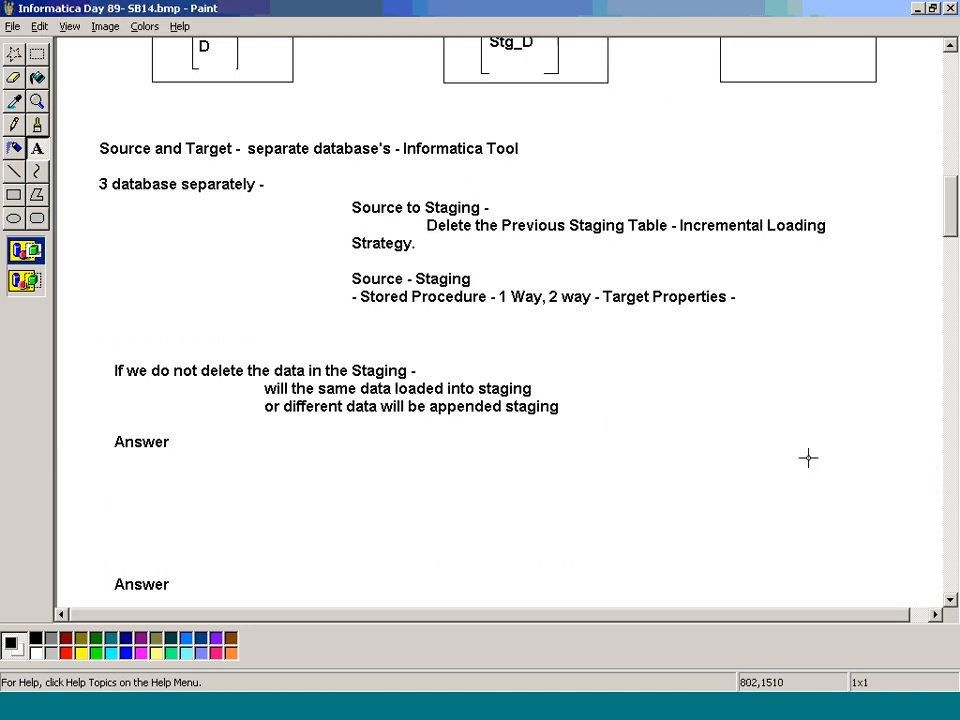
{"action": "scroll", "coordinate": [808, 458], "scroll_direction": "down", "scroll_amount": 2}
{"action": "left_click", "coordinate": [14, 194]}
{"action": "left_click_drag", "start_coordinate": [118, 200], "coordinate": [443, 578]}
{"action": "left_click", "coordinate": [37, 148]}
{"action": "left_click_drag", "start_coordinate": [138, 225], "coordinate": [409, 560]}
Step: Type '1. ODBC - Connection - DEV_SRC DEV_STG' and '2. WF - Relation Connection - DEV_SRC - DEV_STG'
{"action": "type", "text": "_ o"}
{"action": "key", "text": "BackSpace"}
{"action": "key", "text": "BackSpace"}
{"action": "key", "text": "BackSpace"}
{"action": "type", "text": "1. o"}
{"action": "key", "text": "BackSpace"}
{"action": "type", "text": "OD"}
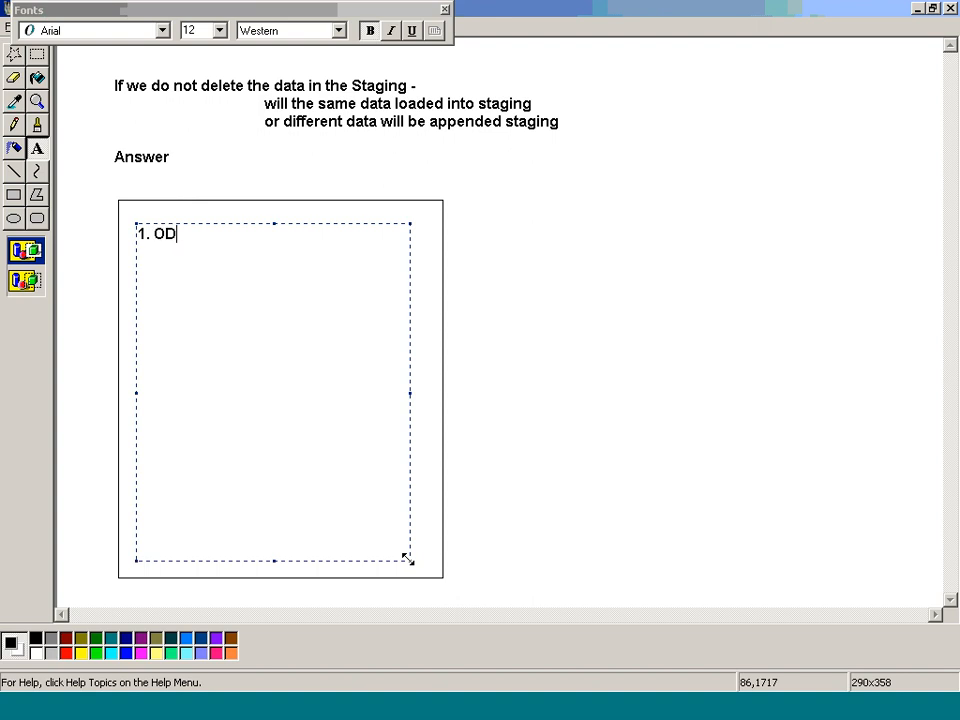
{"action": "type", "text": "BC - Connection - DER"}
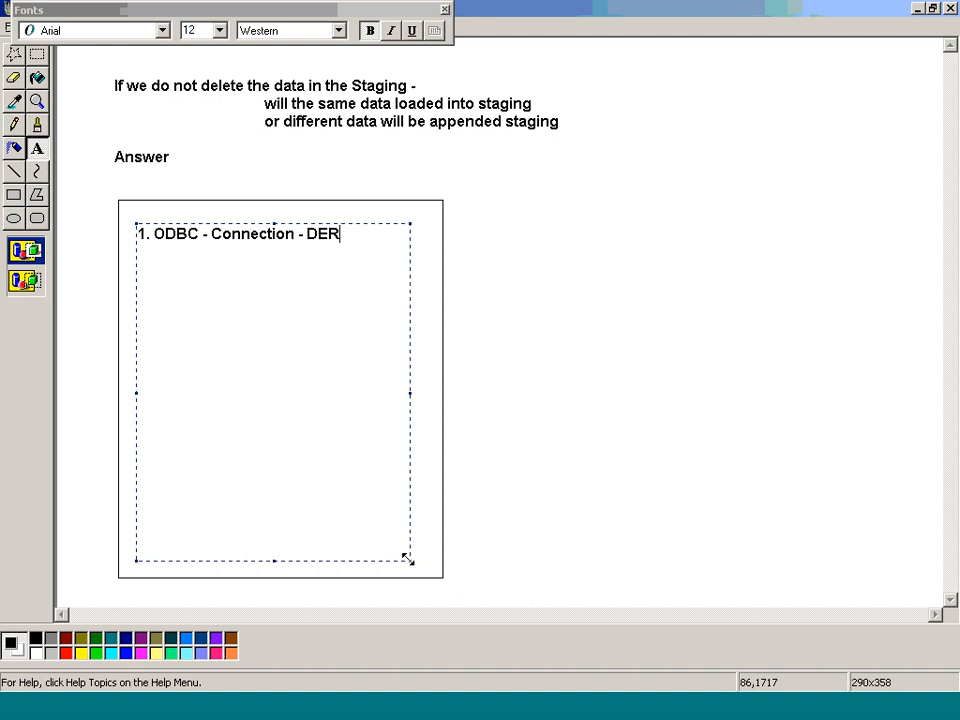
{"action": "key", "text": "BackSpace"}
{"action": "type", "text": "V-"}
{"action": "key", "text": "BackSpace"}
{"action": "type", "text": "_s"}
{"action": "key", "text": "BackSpace"}
{"action": "type", "text": "SRC"}
{"action": "type", "text": "   D"}
{"action": "type", "text": "EV_STG"}
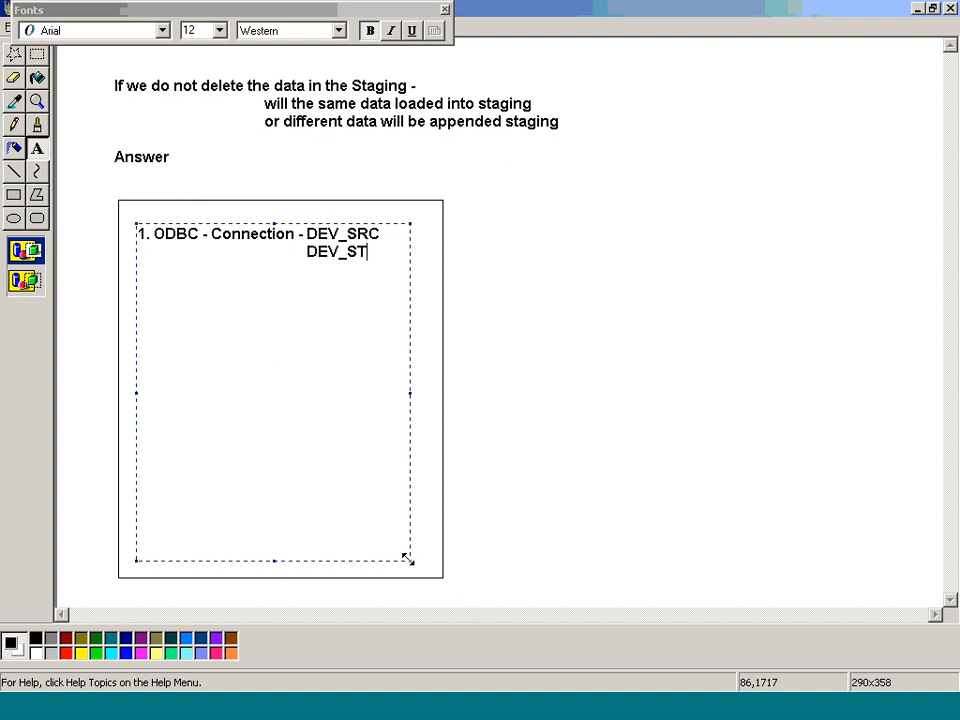
{"action": "key", "text": "Return"}
{"action": "key", "text": "Return"}
{"action": "type", "text": "2. WF - Relation Conne"}
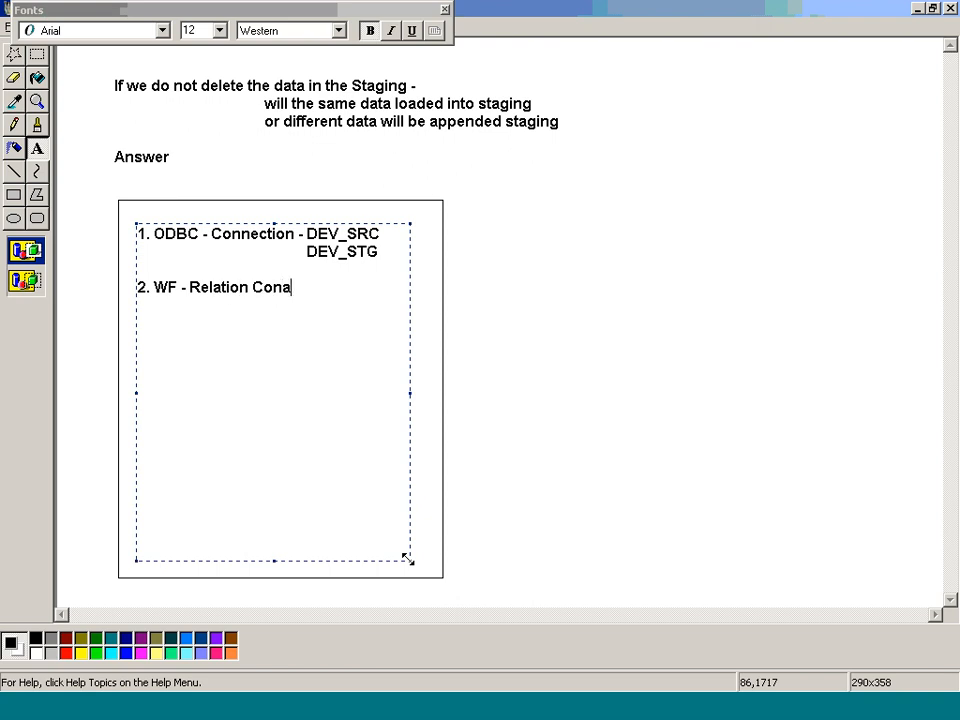
{"action": "type", "text": "ction"}
{"action": "key", "text": "Return"}
{"action": "type", "text": "- DEV_SRC"}
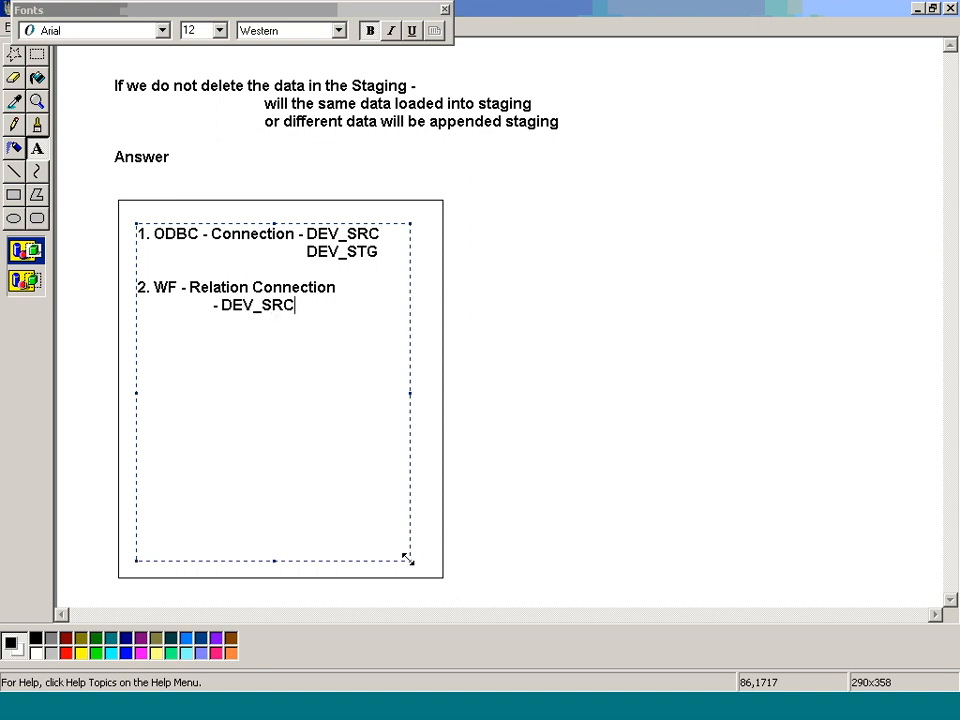
{"action": "key", "text": "Return"}
{"action": "type", "text": "- DEV_STG"}
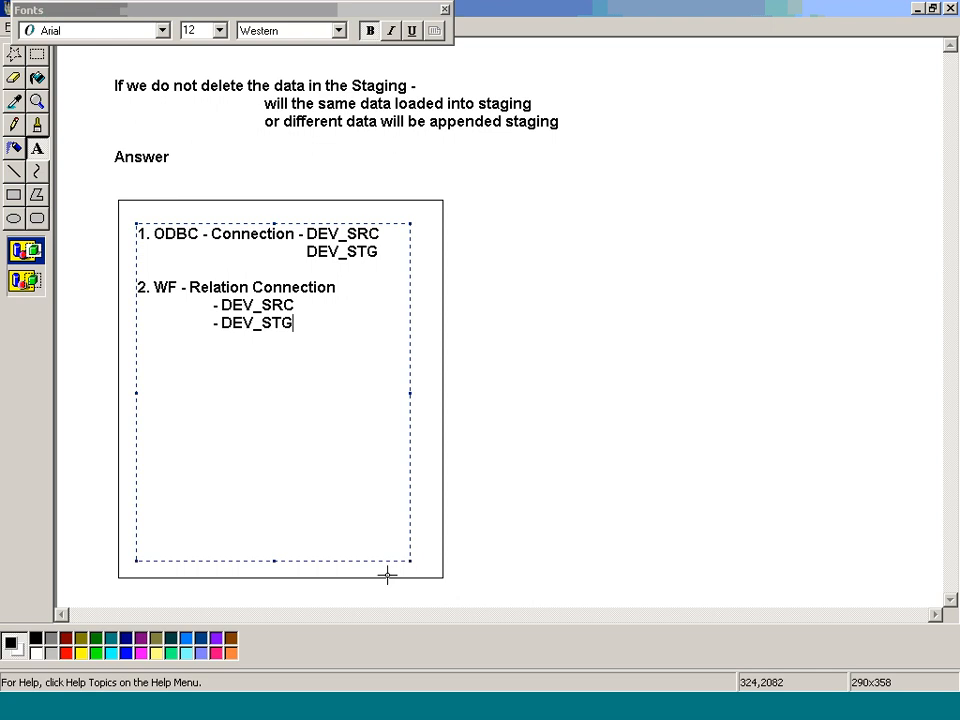
Step: Insert 'Target Properties - Delete - PRE SQL' after the first item and commit the notes
{"action": "left_click", "coordinate": [387, 245]}
{"action": "key", "text": "Return"}
{"action": "key", "text": "Return"}
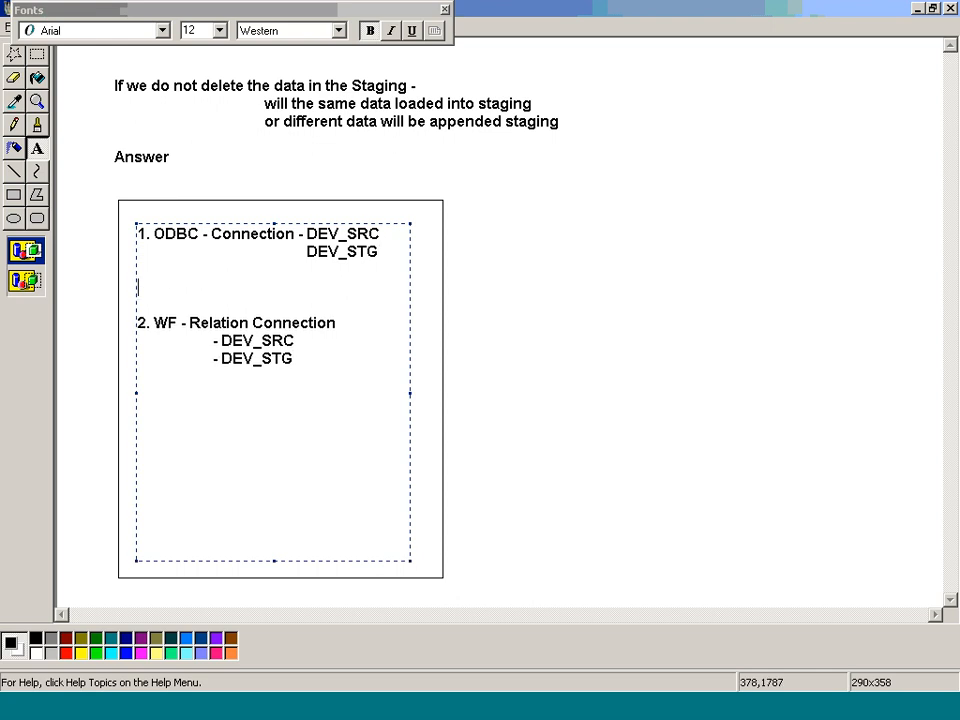
{"action": "type", "text": "="}
{"action": "key", "text": "Tab"}
{"action": "key", "text": "BackSpace"}
{"action": "key", "text": "BackSpace"}
{"action": "type", "text": "t"}
{"action": "key", "text": "BackSpace"}
{"action": "type", "text": "Target Por"}
{"action": "key", "text": "BackSpace"}
{"action": "key", "text": "BackSpace"}
{"action": "type", "text": "roperties - Delete - PR"}
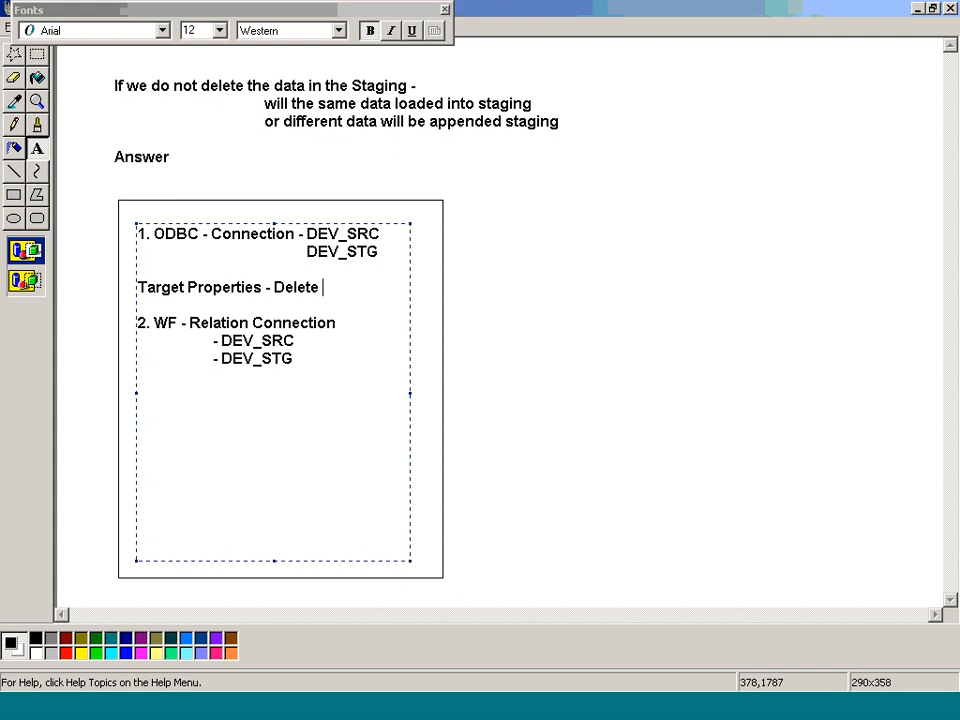
{"action": "type", "text": "SQL"}
{"action": "key", "text": "ctrl+s"}
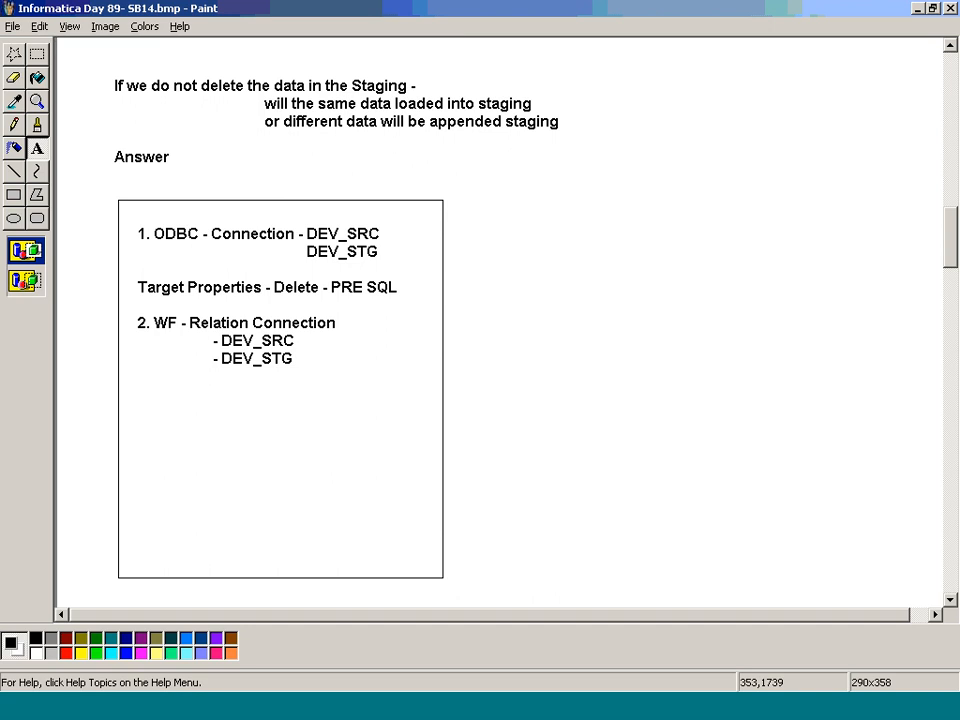
{"action": "key", "text": "alt+Tab"}
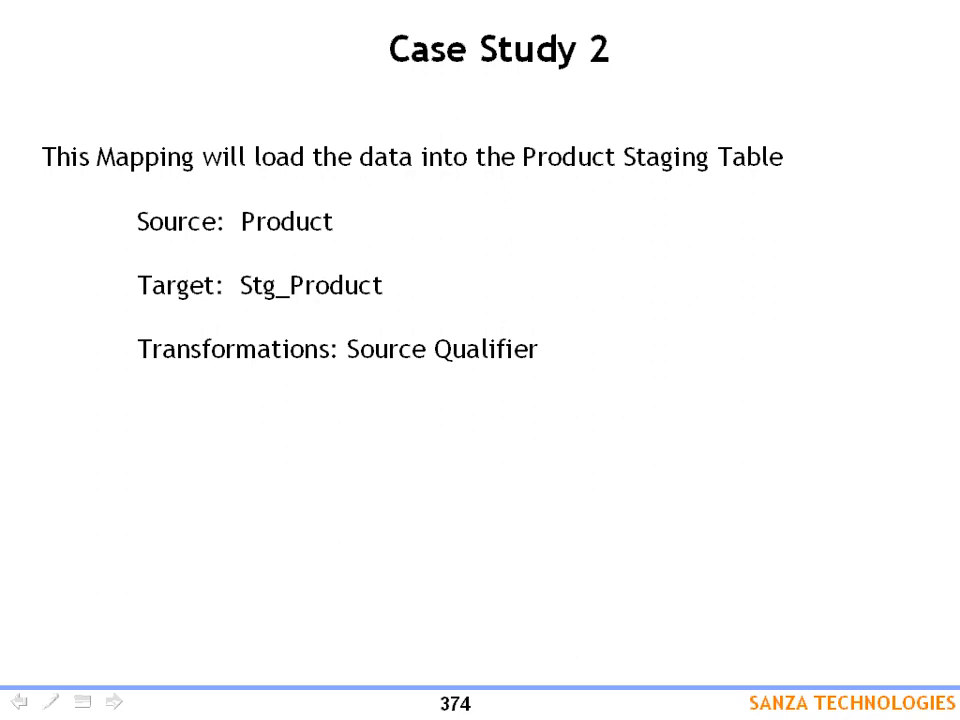
Step: Advance to the Case Study 2 mapping specifications slide for PRODUCT to STG_PRODUCT
{"action": "key", "text": "Right"}
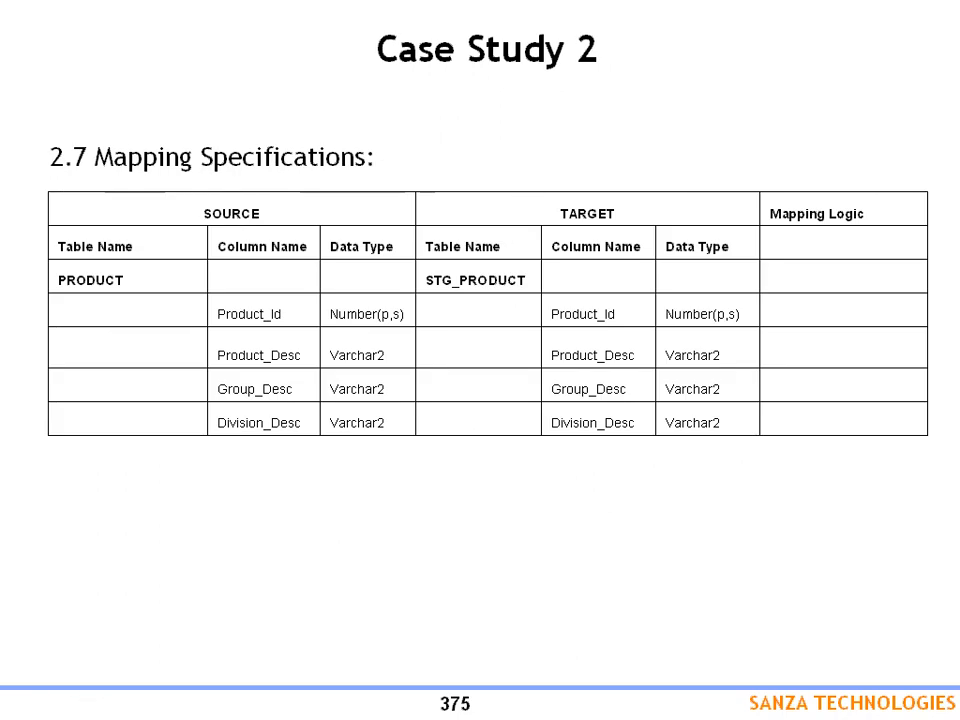
{"action": "key", "text": "alt+Tab"}
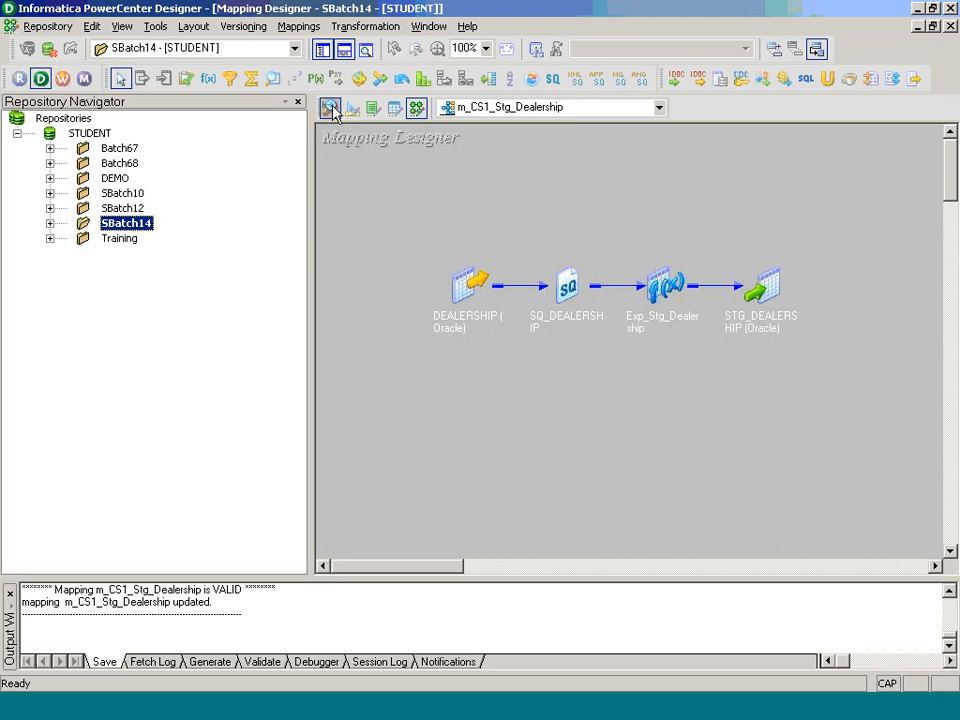
Step: Import the PRODUCT table from DEV_SOURCE as a source definition
{"action": "left_click", "coordinate": [330, 107]}
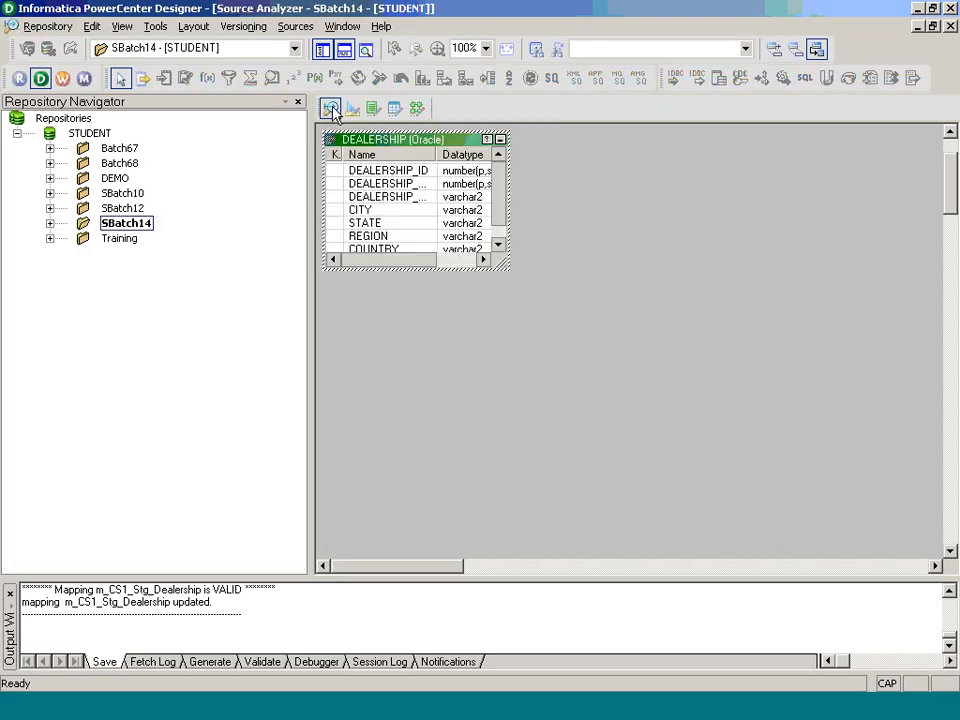
{"action": "left_click", "coordinate": [310, 28]}
{"action": "left_click", "coordinate": [327, 48]}
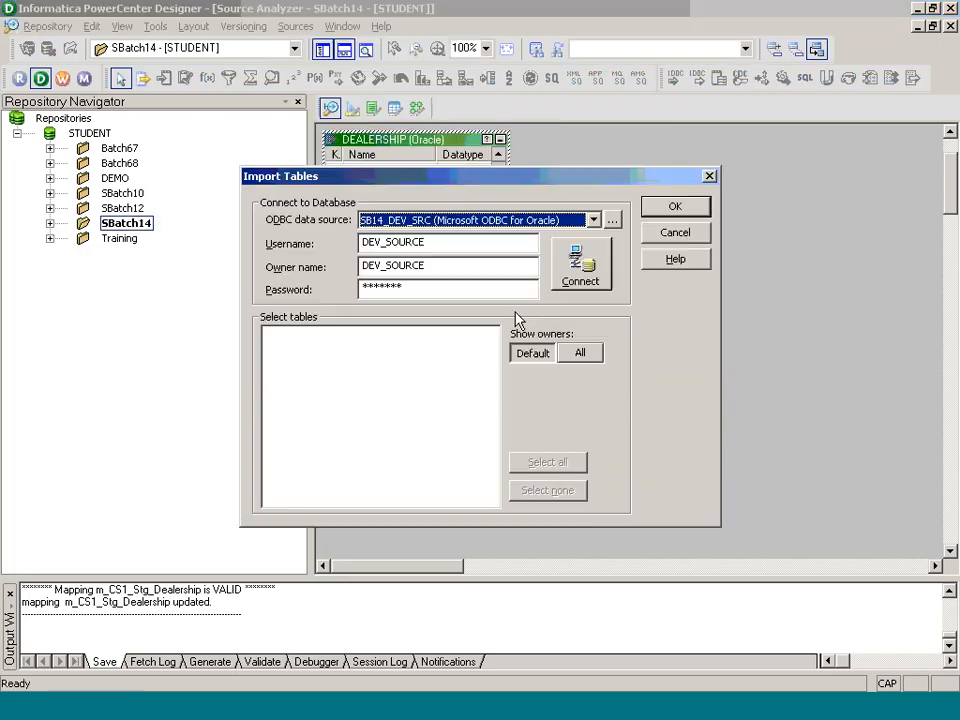
{"action": "left_click", "coordinate": [568, 274]}
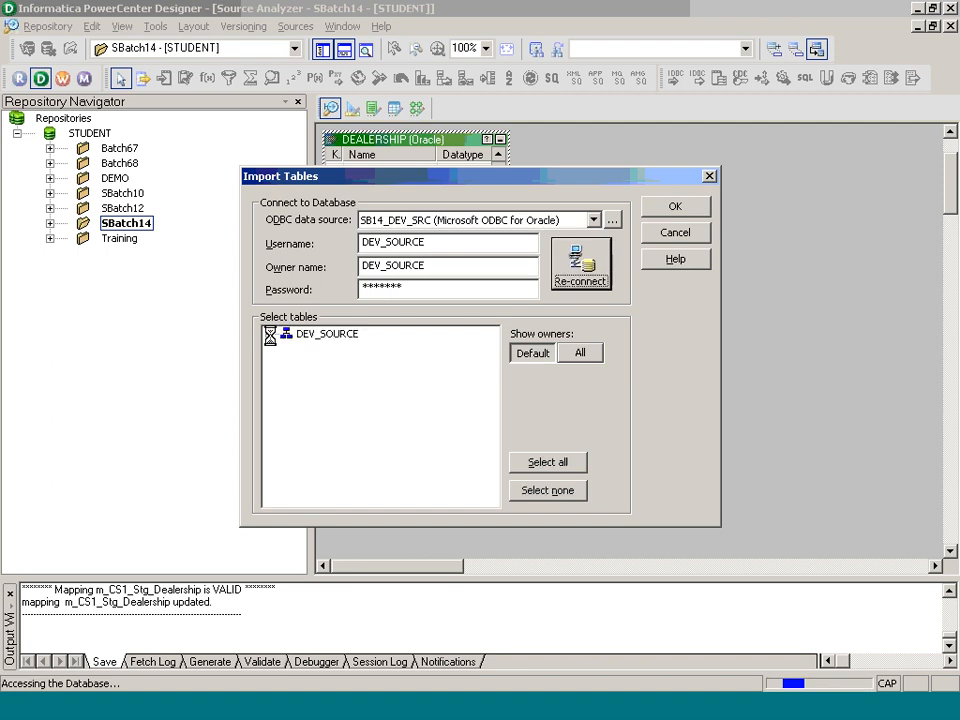
{"action": "left_click", "coordinate": [268, 334]}
{"action": "left_click", "coordinate": [286, 349]}
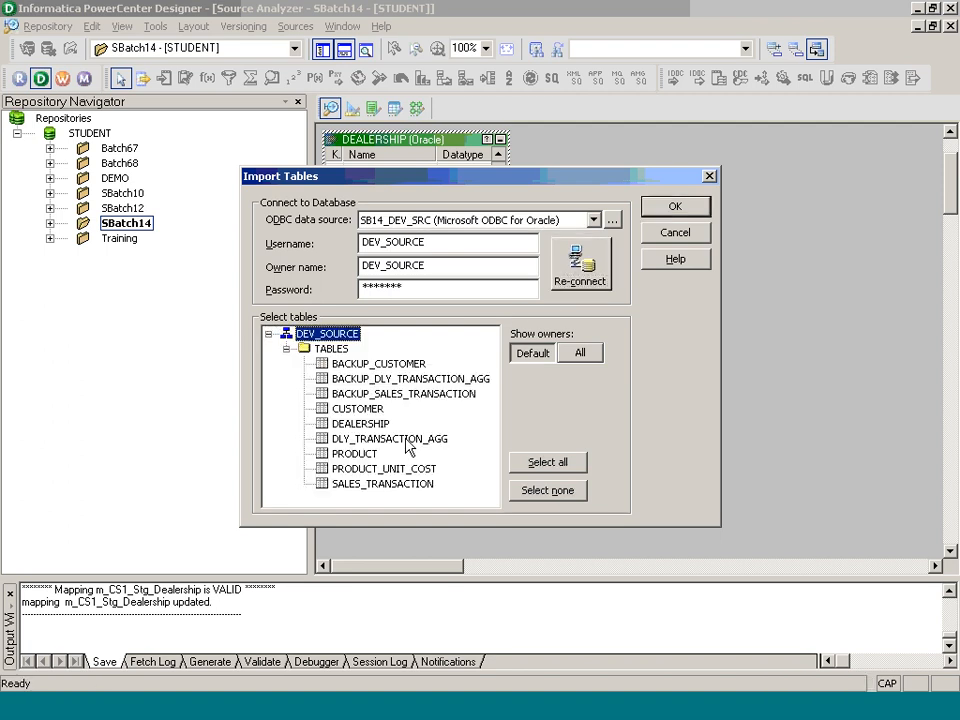
{"action": "left_click", "coordinate": [362, 453]}
{"action": "left_click", "coordinate": [676, 206]}
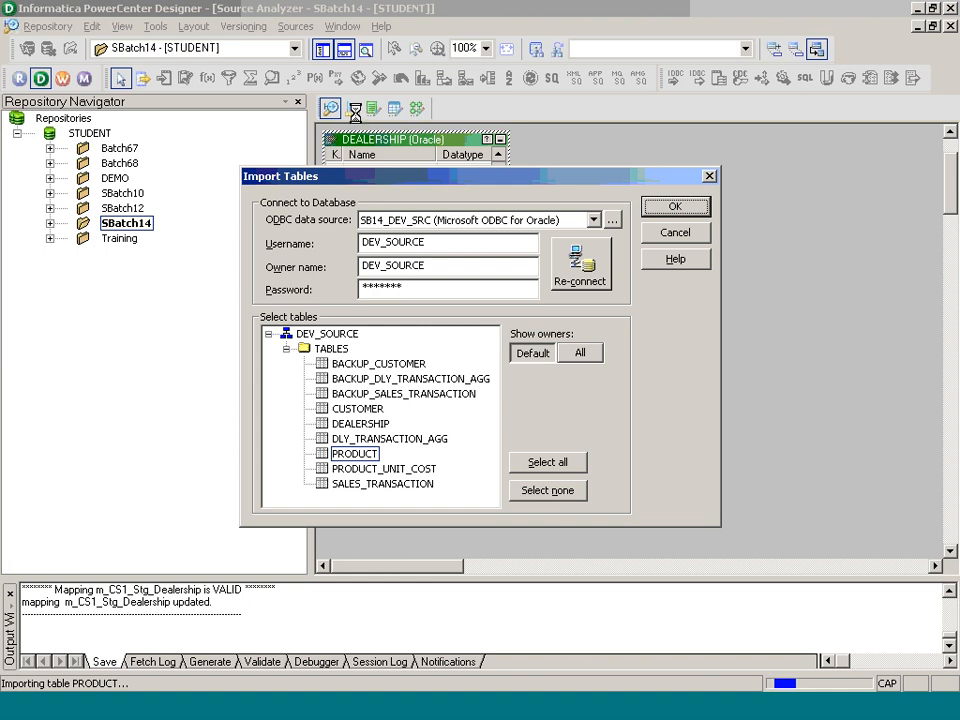
Step: Import the STG_PRODUCT table from STAGING as a target definition
{"action": "left_click", "coordinate": [351, 108]}
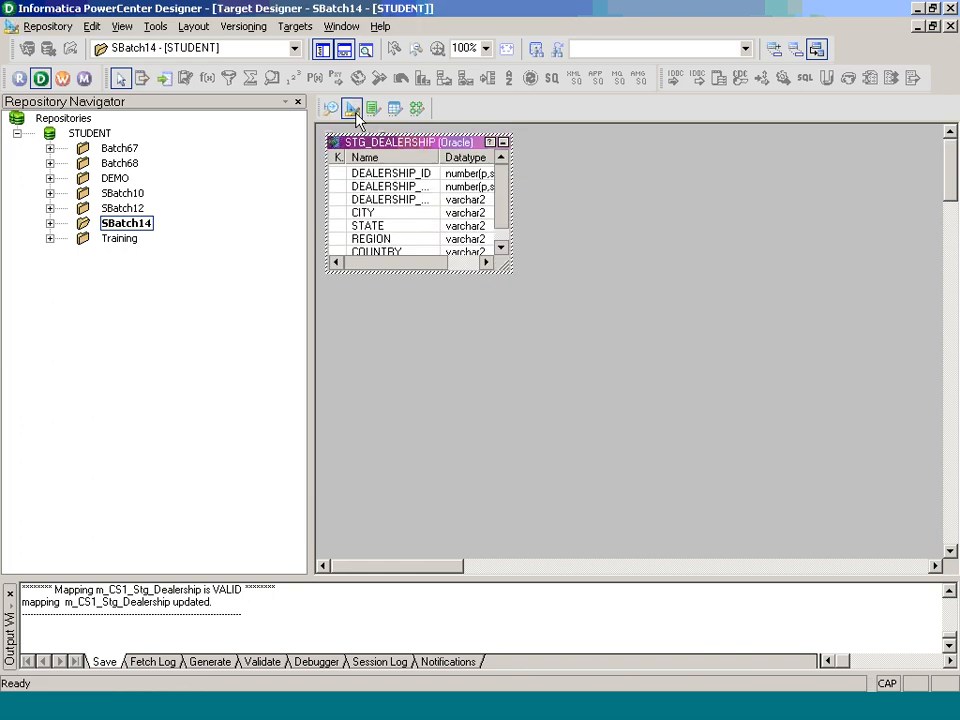
{"action": "left_click", "coordinate": [295, 26]}
{"action": "left_click", "coordinate": [352, 232]}
{"action": "left_click", "coordinate": [563, 280]}
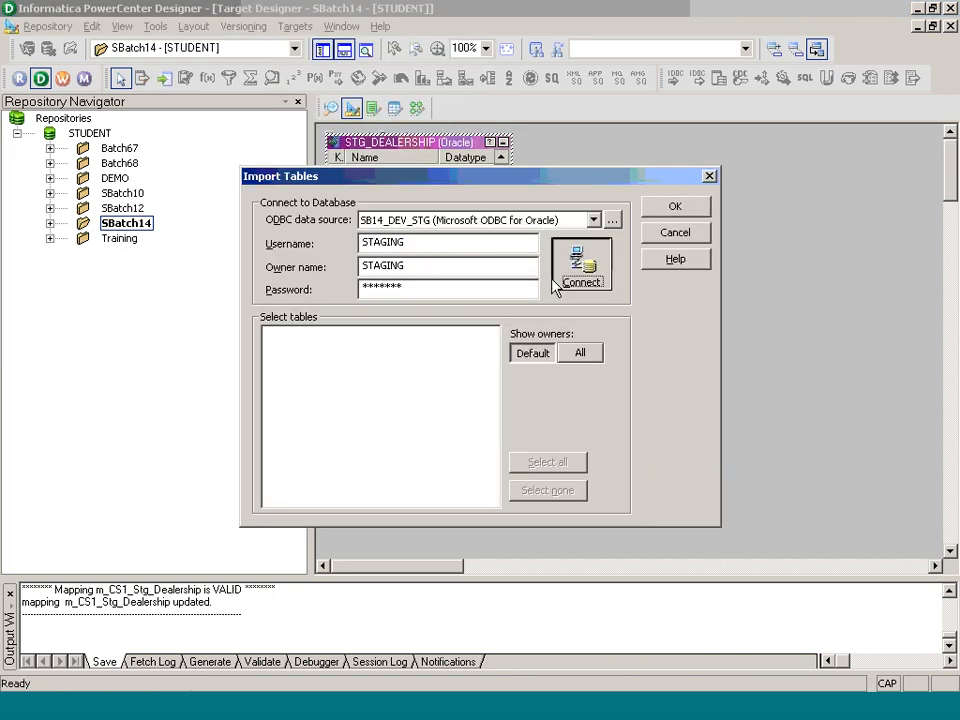
{"action": "double_click", "coordinate": [285, 337]}
{"action": "left_click", "coordinate": [380, 424]}
{"action": "left_click", "coordinate": [674, 206]}
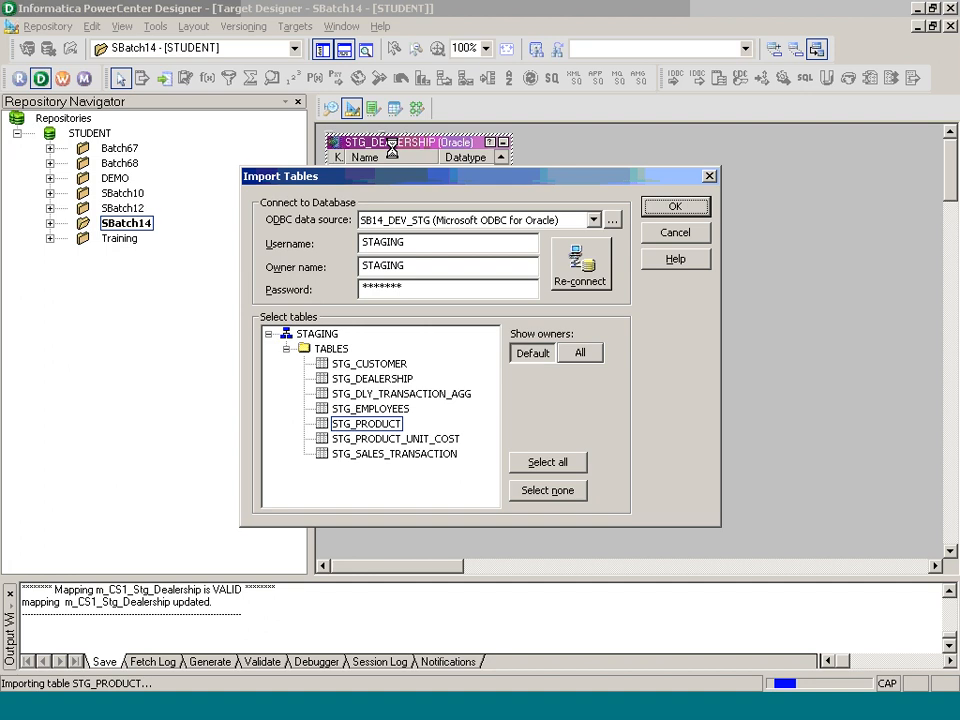
Step: Create a new mapping named m_CS2_Stg_Product
{"action": "left_click", "coordinate": [416, 108]}
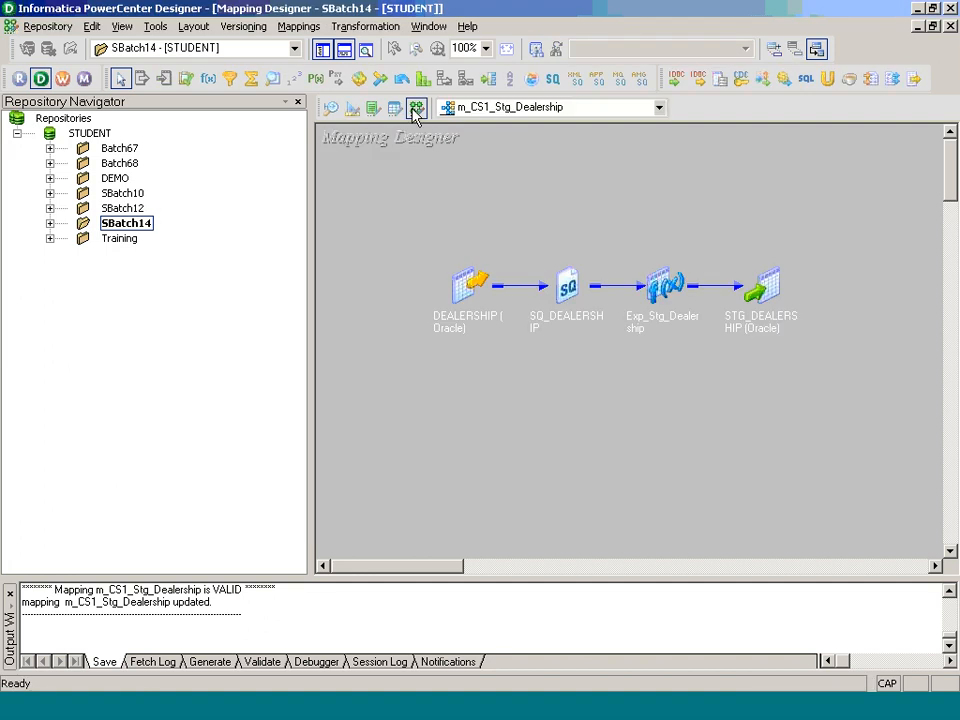
{"action": "left_click", "coordinate": [298, 26]}
{"action": "left_click", "coordinate": [325, 46]}
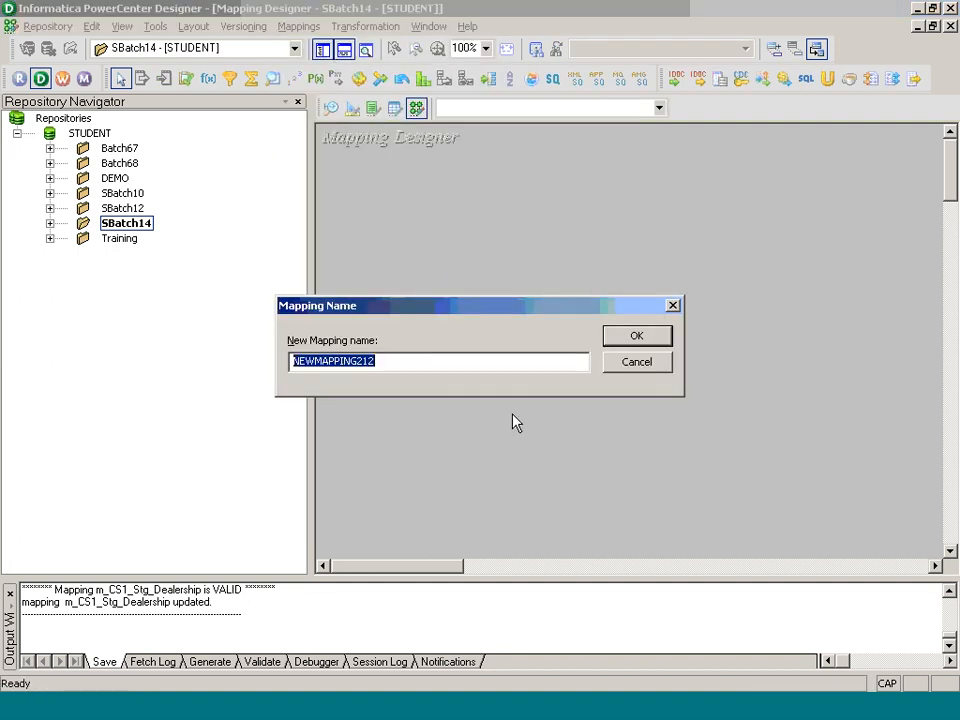
{"action": "type", "text": "C"}
{"action": "key", "text": "BackSpace"}
{"action": "type", "text": "m-C"}
{"action": "key", "text": "BackSpace"}
{"action": "key", "text": "BackSpace"}
{"action": "type", "text": "_CS2_s"}
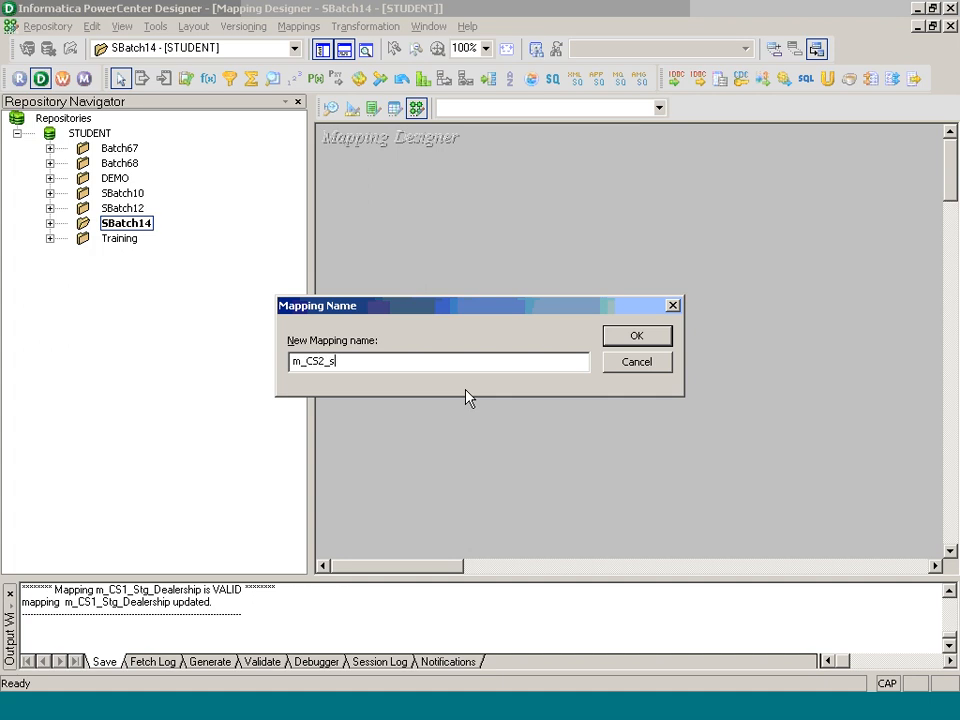
{"action": "key", "text": "BackSpace"}
{"action": "type", "text": "Stg_Product"}
{"action": "key", "text": "Return"}
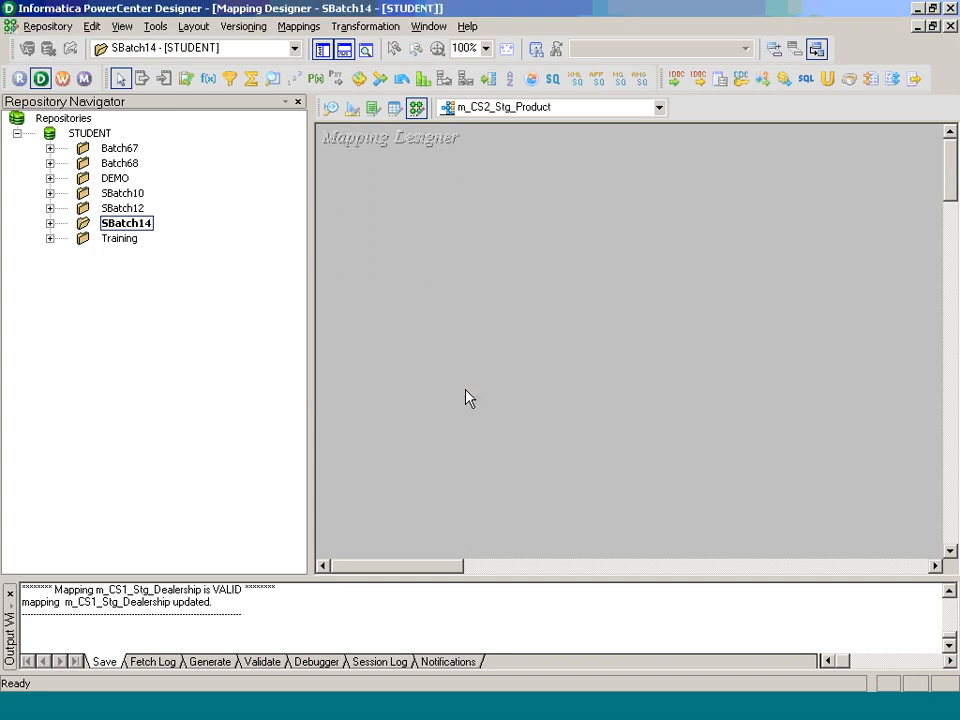
Step: Add the PRODUCT source and STG_PRODUCT target to the mapping
{"action": "left_click", "coordinate": [50, 223]}
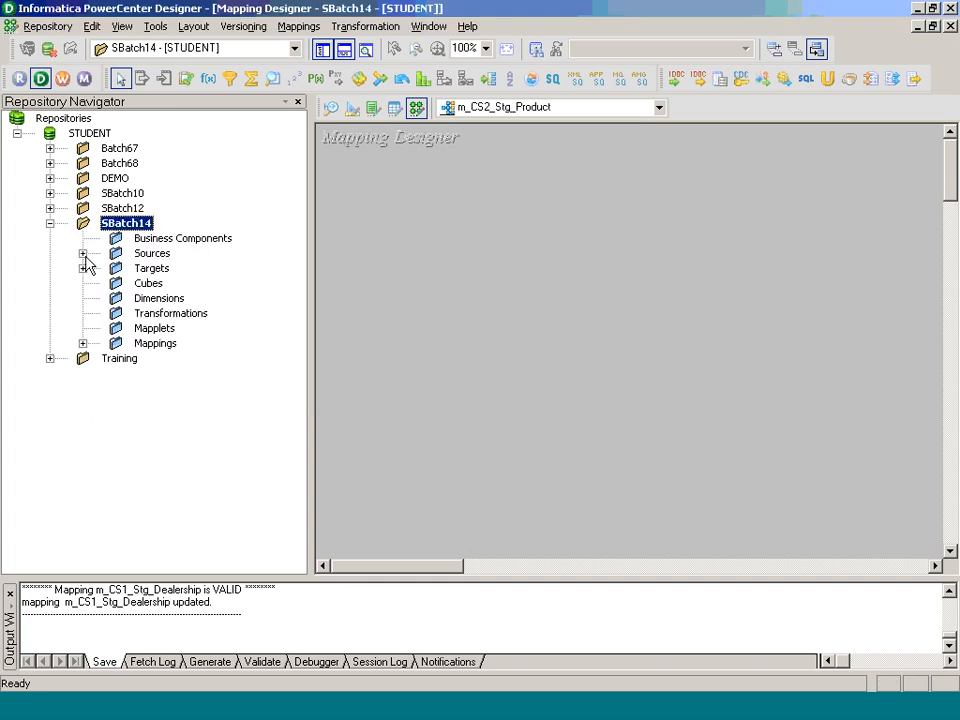
{"action": "left_click", "coordinate": [83, 253]}
{"action": "left_click_drag", "start_coordinate": [225, 333], "coordinate": [455, 305]}
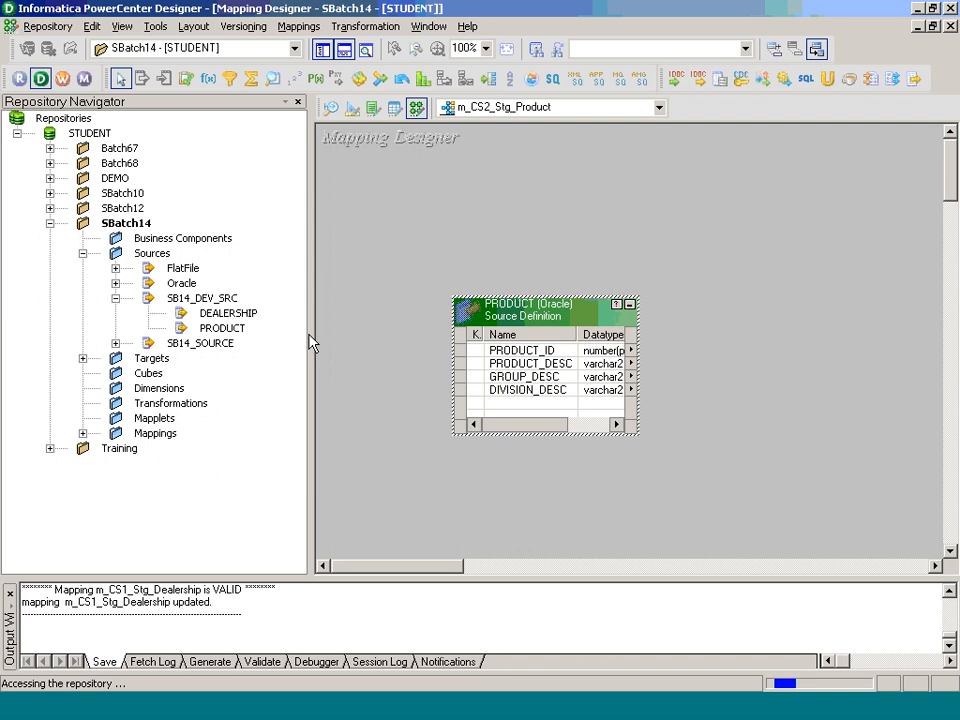
{"action": "left_click", "coordinate": [83, 358]}
{"action": "left_click_drag", "start_coordinate": [236, 283], "coordinate": [810, 308]}
Step: Create an Expression transformation named Exp_Stg_Product
{"action": "left_click", "coordinate": [365, 28]}
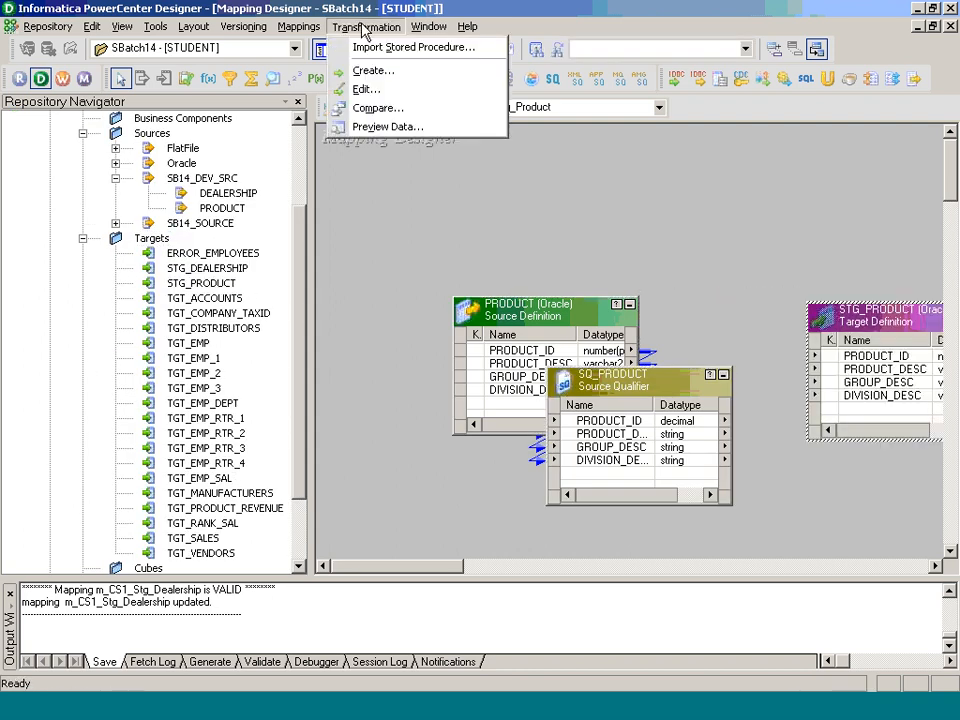
{"action": "left_click", "coordinate": [376, 72]}
{"action": "key", "text": "e"}
{"action": "key", "text": "Tab"}
{"action": "type", "text": "Ex"}
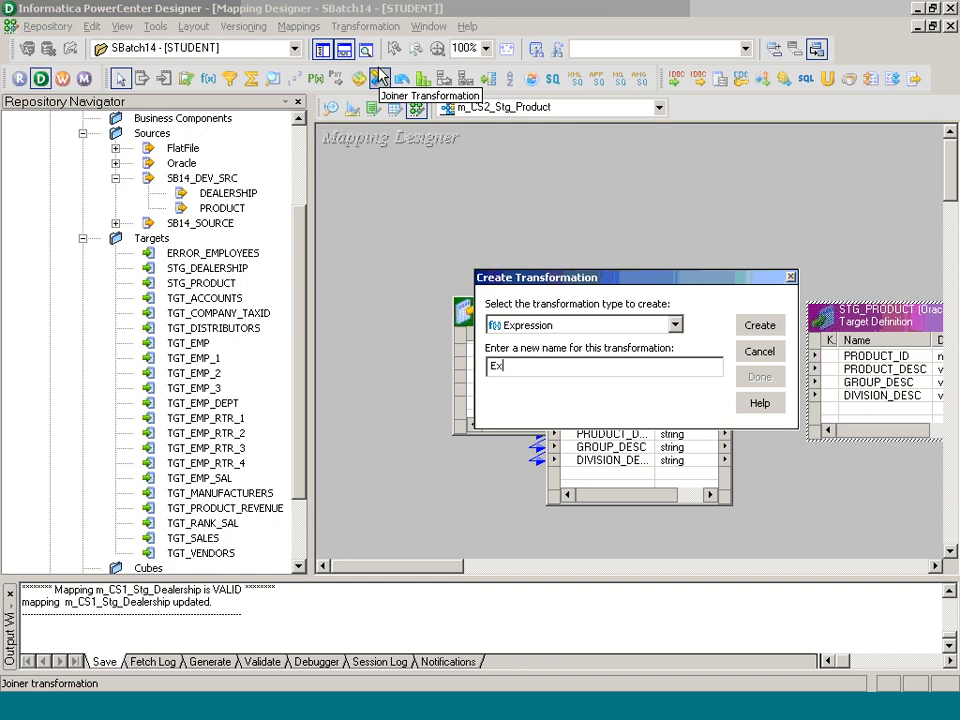
{"action": "type", "text": "p_Stg_Product"}
{"action": "key", "text": "Return"}
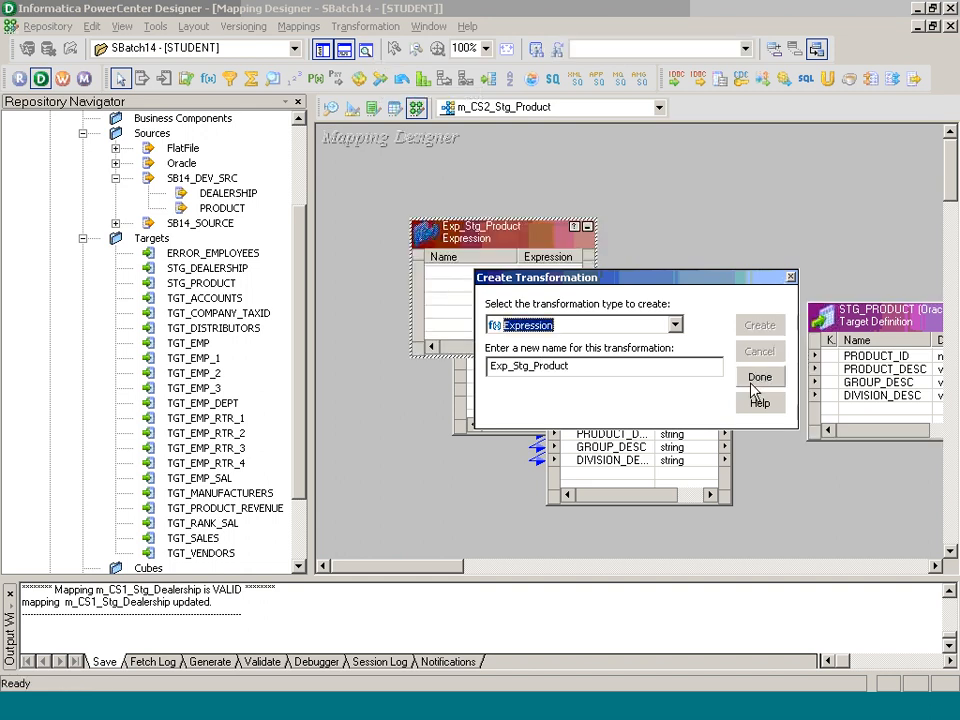
{"action": "left_click", "coordinate": [759, 377]}
Step: Link the four SQ_PRODUCT ports through Exp_Stg_Product and arrange all objects as icons
{"action": "left_click", "coordinate": [608, 420]}
{"action": "left_click", "coordinate": [610, 460], "text": "shift"}
{"action": "left_click_drag", "start_coordinate": [610, 450], "coordinate": [872, 360]}
{"action": "left_click", "coordinate": [473, 272]}
{"action": "left_click", "coordinate": [476, 311], "text": "shift"}
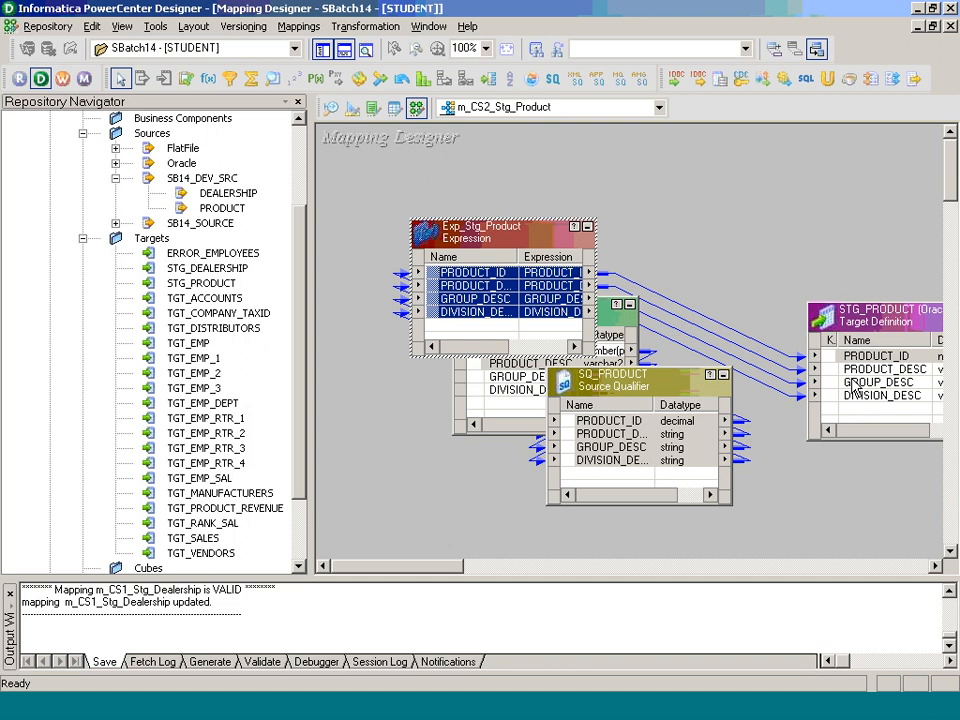
{"action": "right_click", "coordinate": [683, 187]}
{"action": "left_click", "coordinate": [763, 298]}
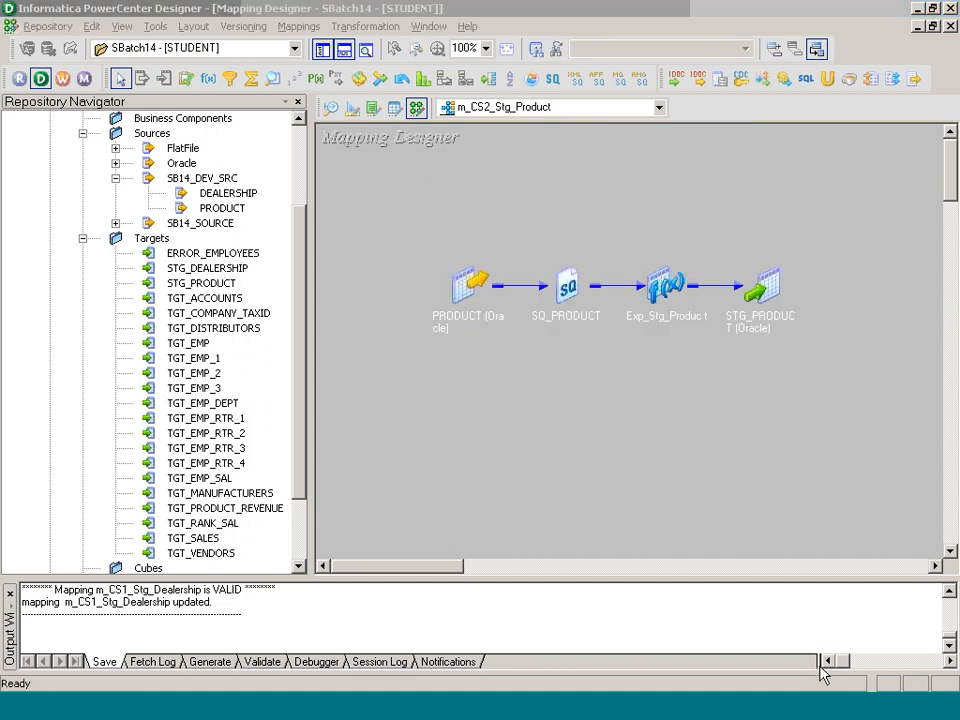
{"action": "key", "text": "alt+Tab"}
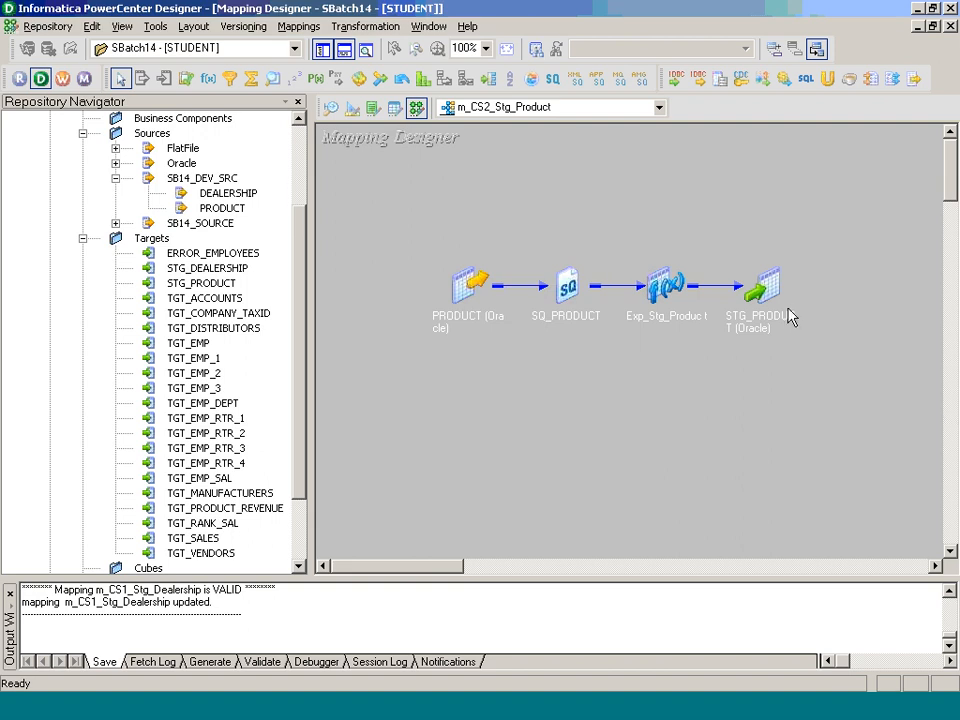
Step: Set the STG_PRODUCT target's Pre SQL to 'DELETE FROM STG_PRODUCT;'
{"action": "double_click", "coordinate": [762, 318]}
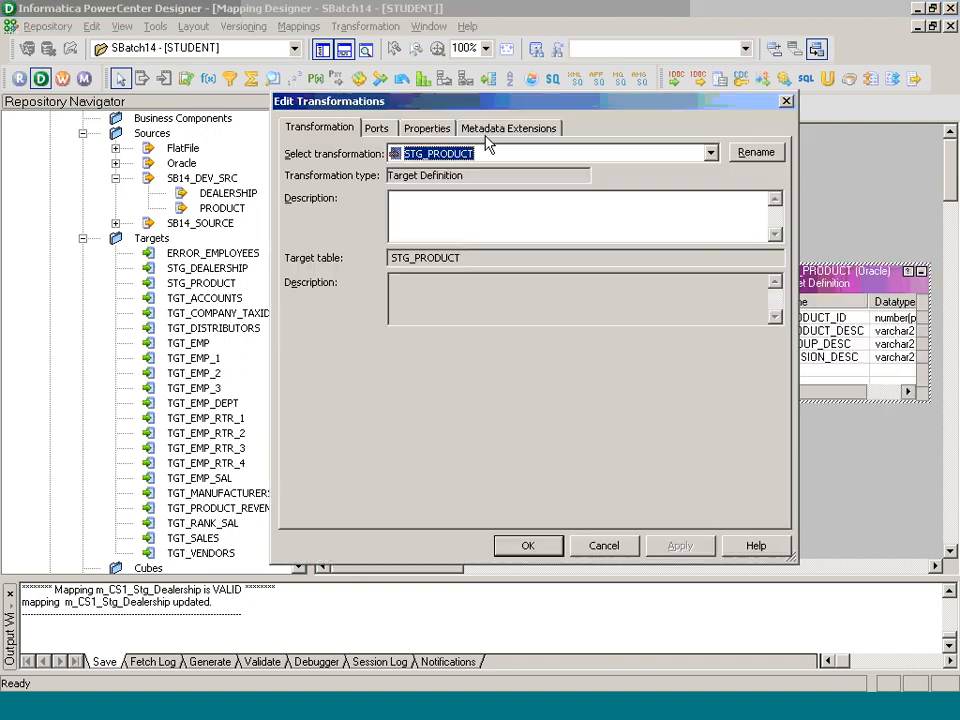
{"action": "left_click", "coordinate": [427, 128]}
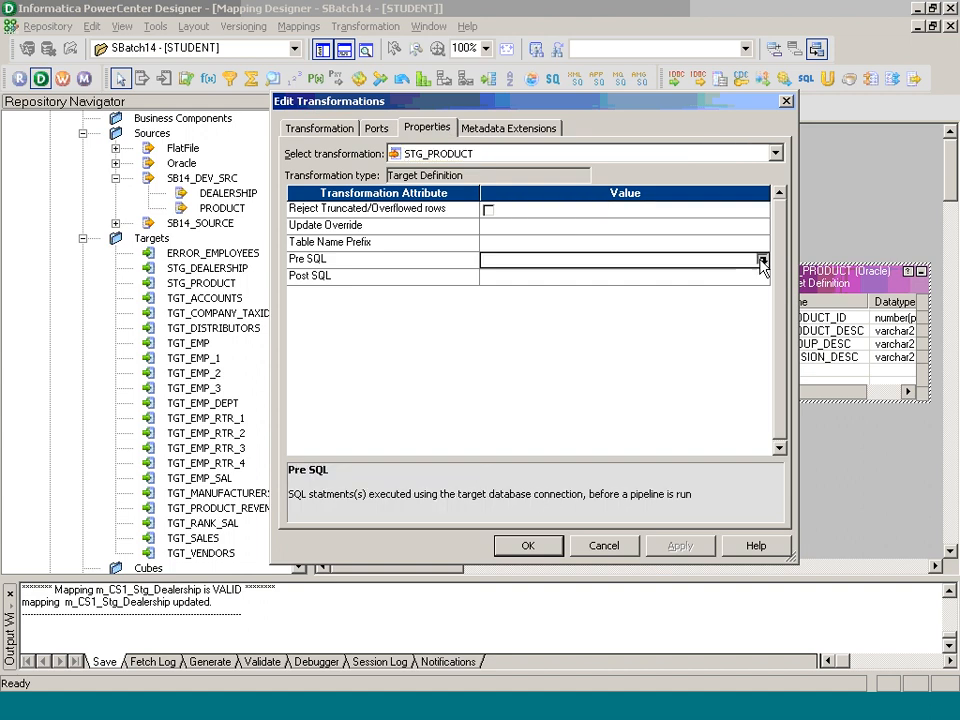
{"action": "left_click", "coordinate": [745, 259]}
{"action": "left_click", "coordinate": [762, 260]}
{"action": "type", "text": "DELETE FROM STG_PRODUCT;"}
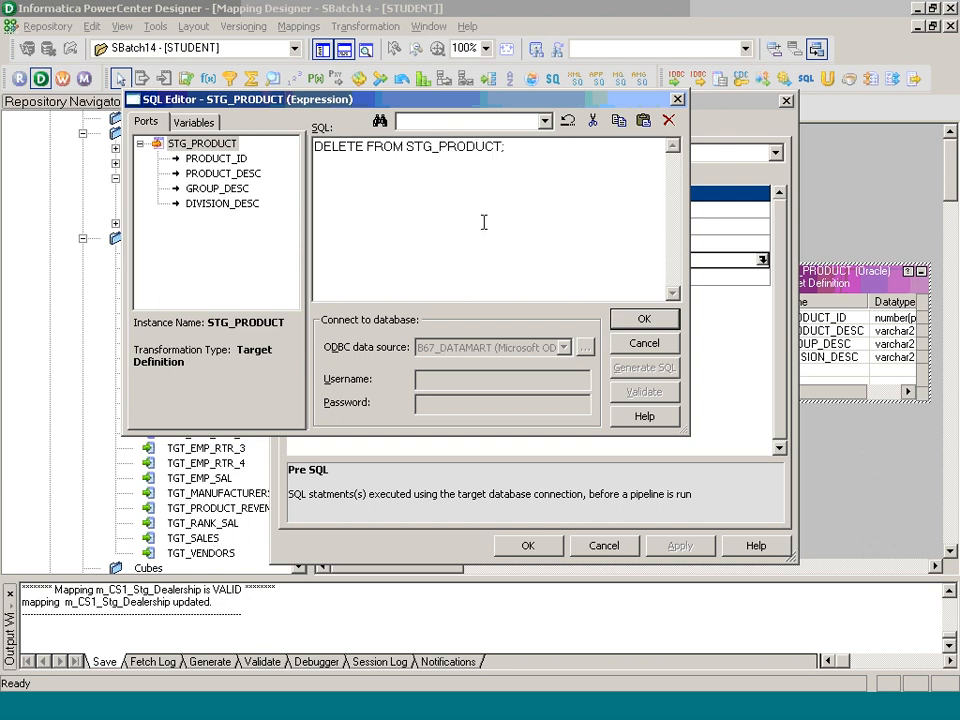
{"action": "left_click", "coordinate": [640, 320]}
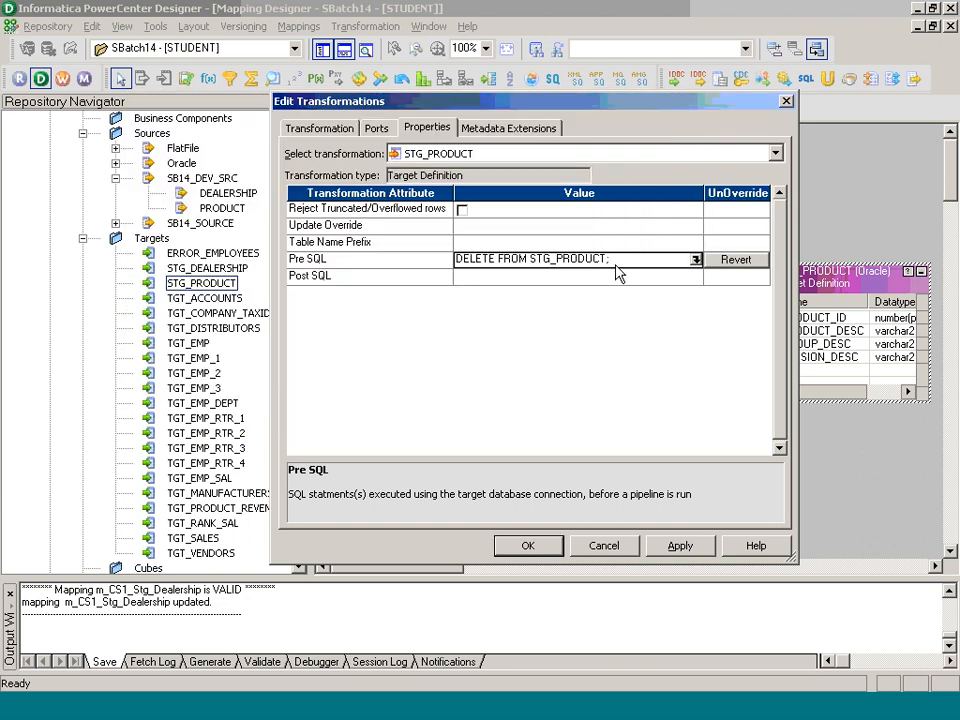
{"action": "left_click", "coordinate": [544, 552]}
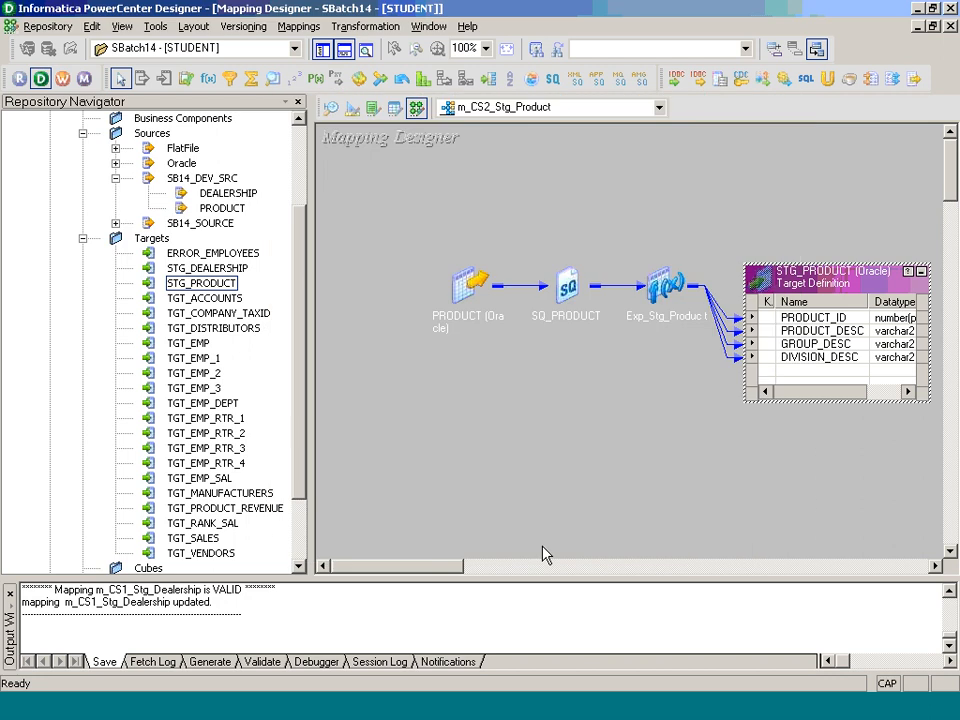
Step: Arrange all objects iconic, save m_CS2_Stg_Product, check its details, and return to the slideshow
{"action": "right_click", "coordinate": [514, 463]}
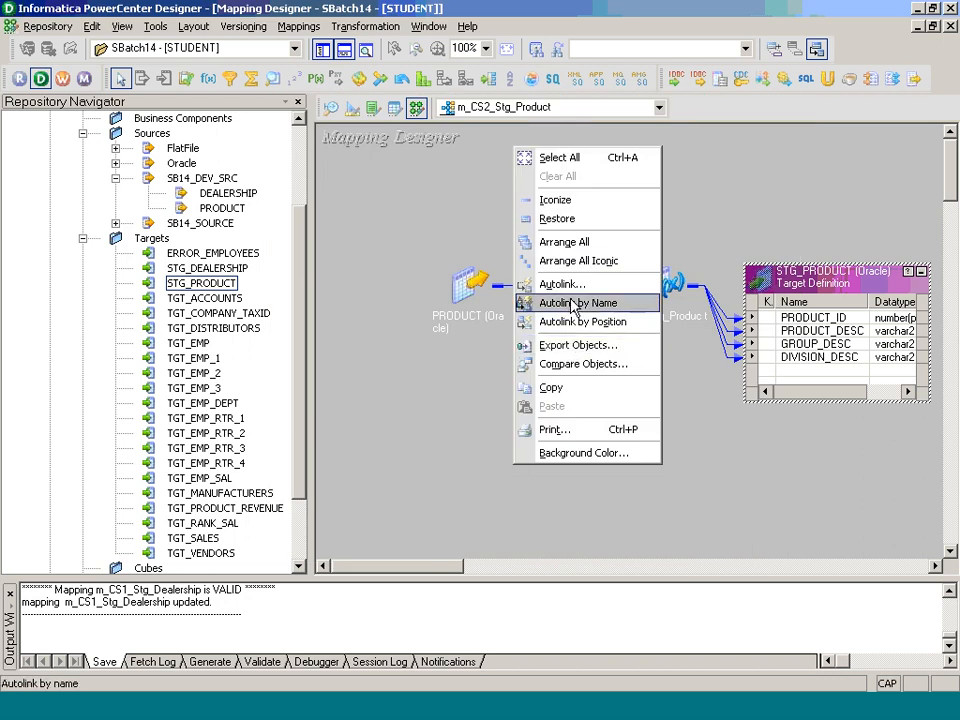
{"action": "left_click", "coordinate": [560, 261]}
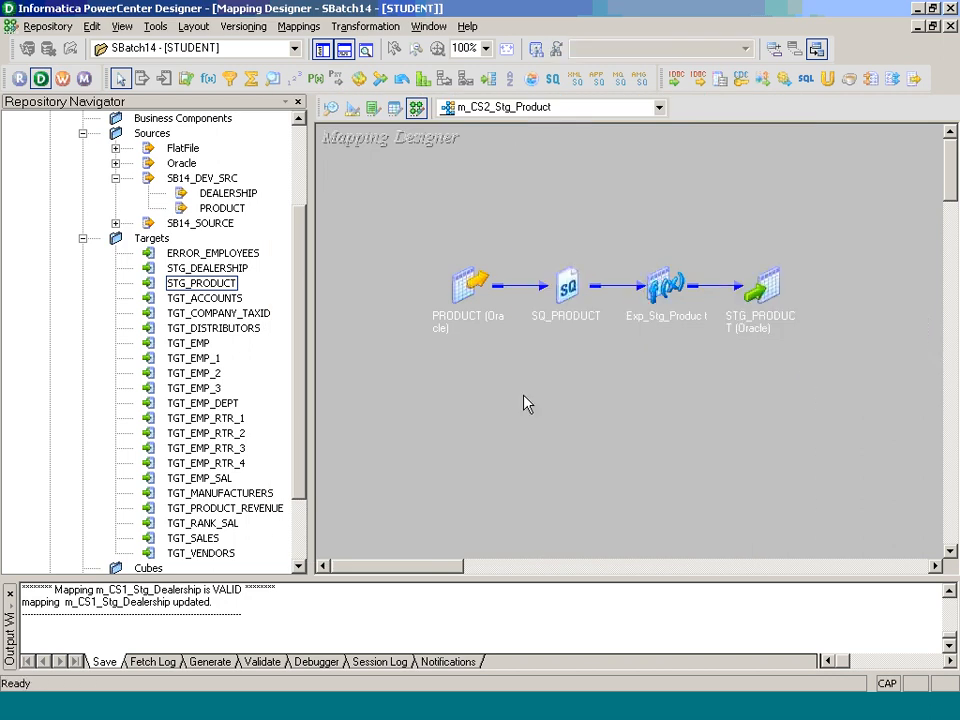
{"action": "key", "text": "ctrl+s"}
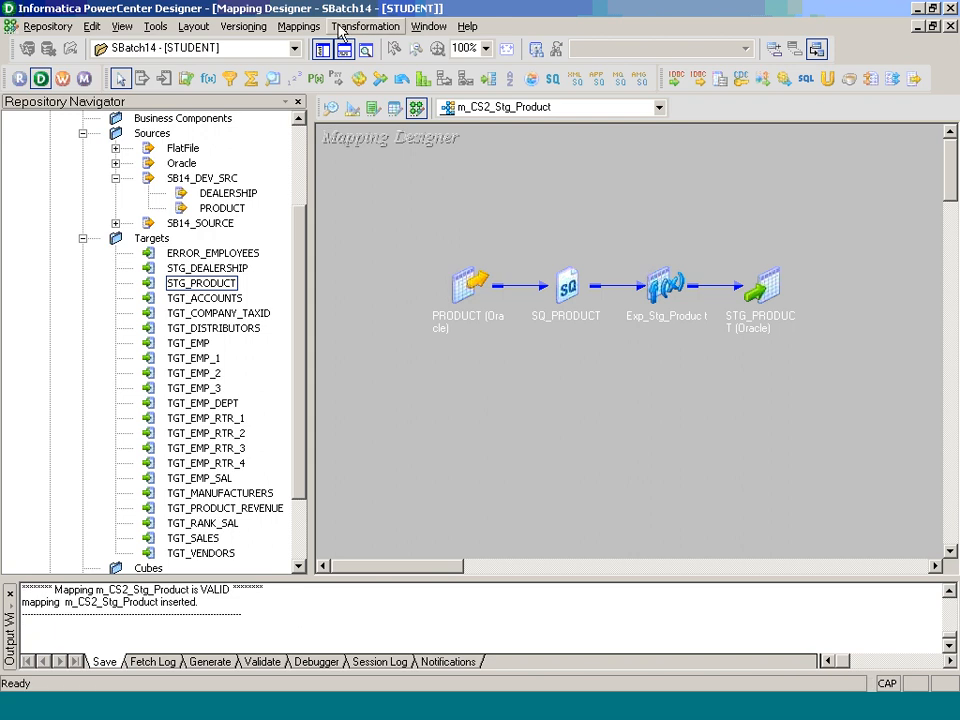
{"action": "left_click", "coordinate": [298, 26]}
{"action": "left_click", "coordinate": [318, 83]}
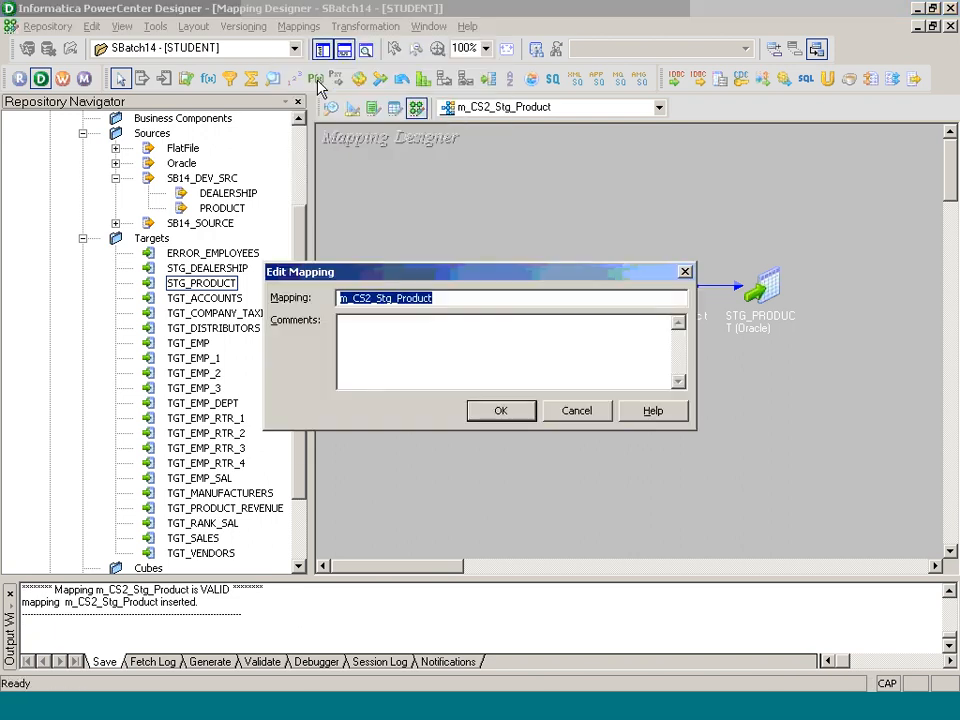
{"action": "left_click", "coordinate": [500, 411]}
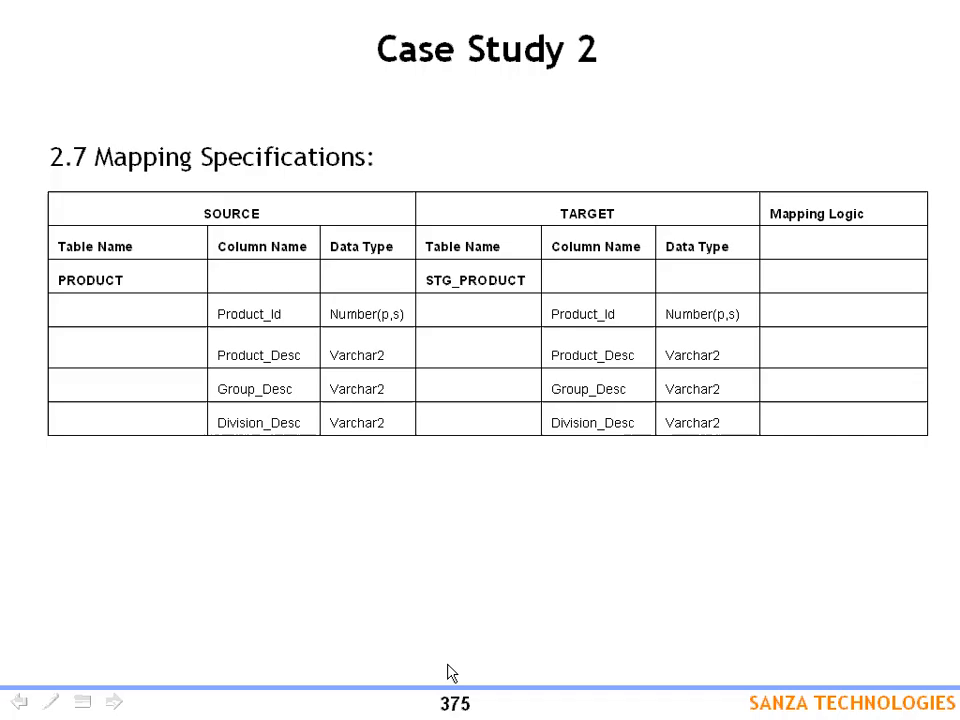
{"action": "left_click", "coordinate": [448, 679]}
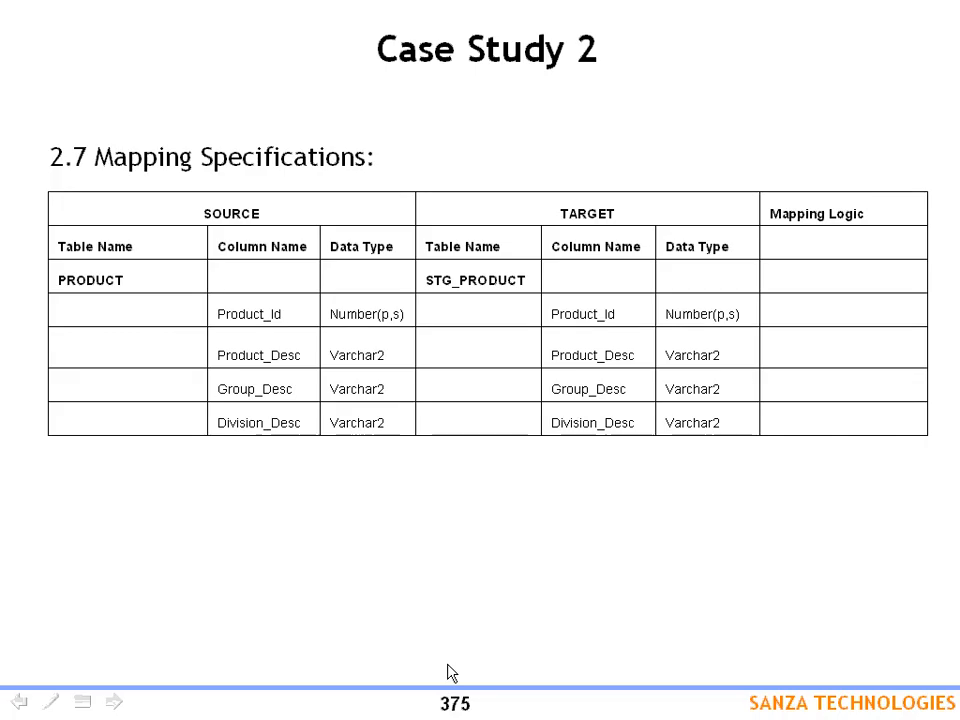
{"action": "left_click", "coordinate": [448, 673]}
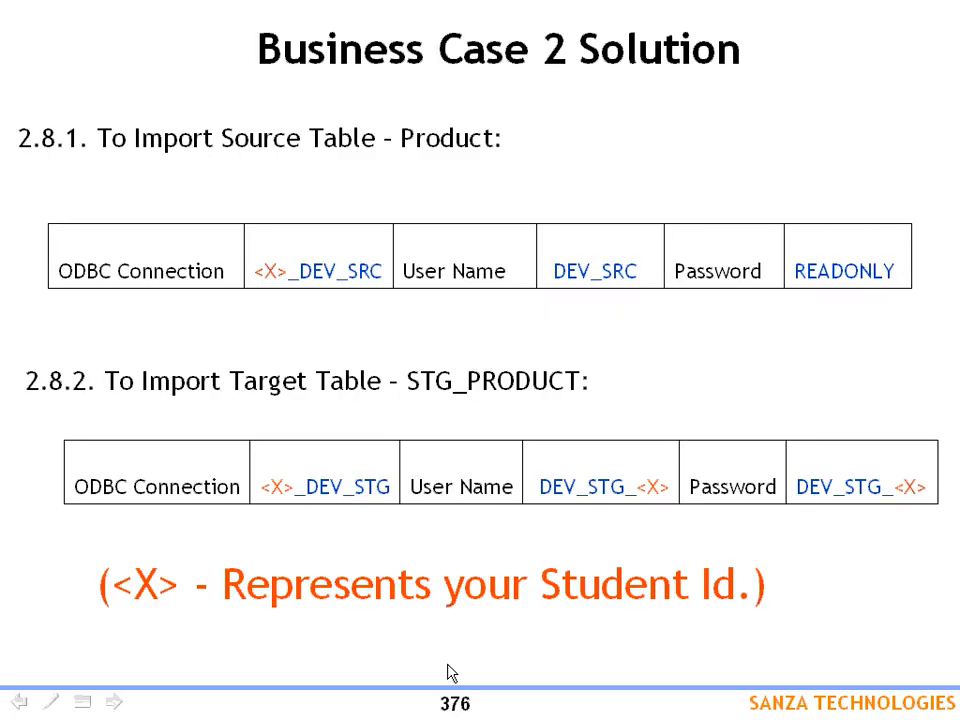
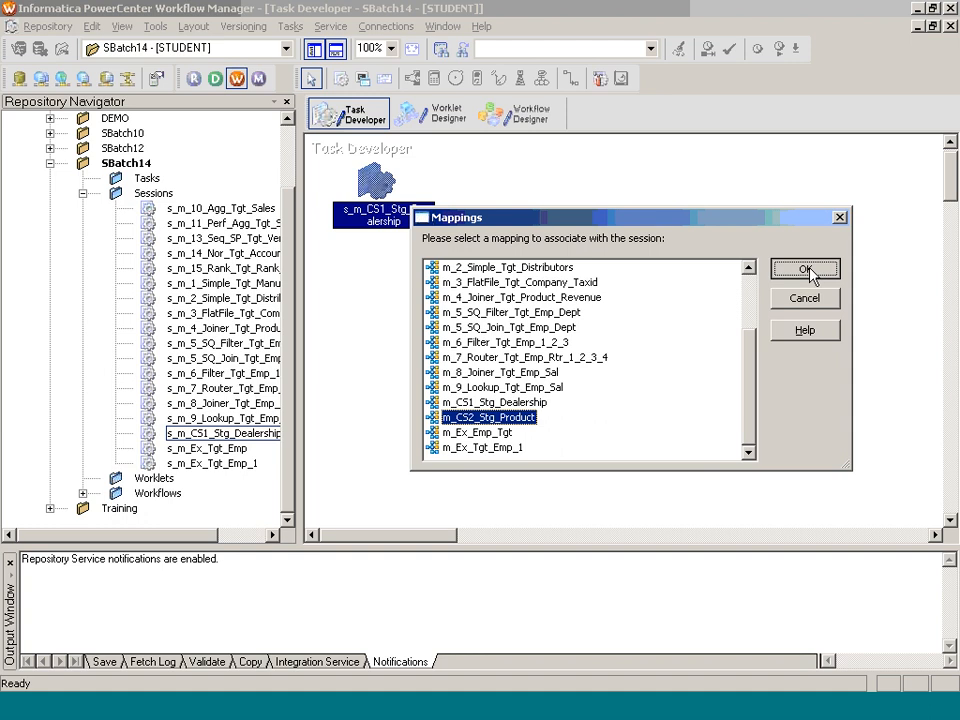
Step: Finish creating s_m_CS2_Stg_Product and set its SQ_PRODUCT source connection to DEV_SRC_SB14
{"action": "left_click", "coordinate": [808, 269]}
{"action": "left_click", "coordinate": [754, 340]}
{"action": "double_click", "coordinate": [386, 222]}
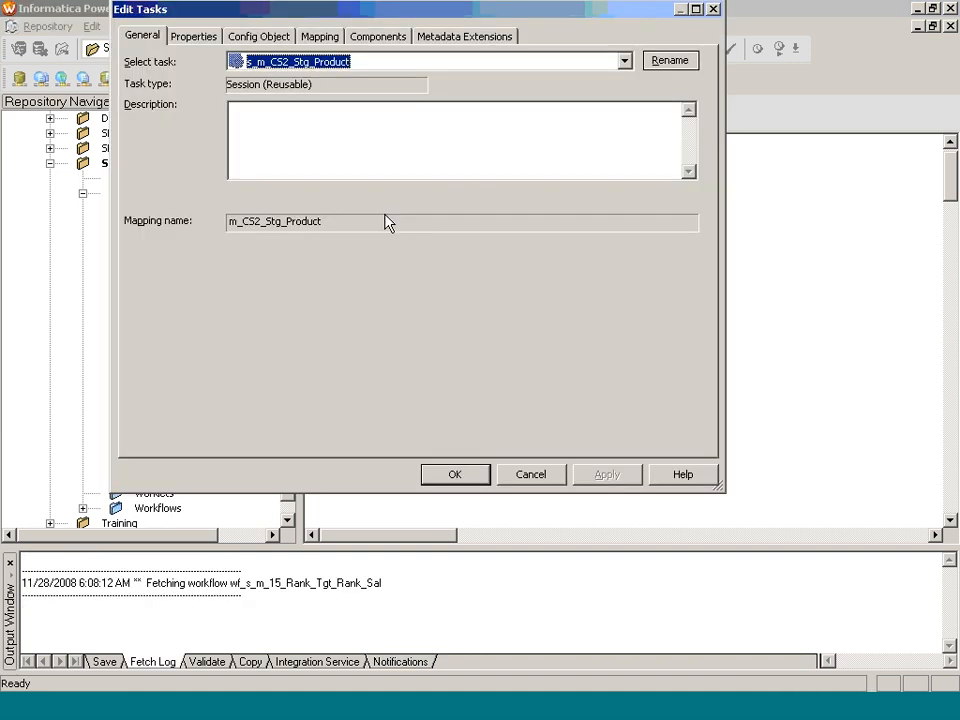
{"action": "left_click", "coordinate": [320, 36]}
{"action": "left_click", "coordinate": [236, 184]}
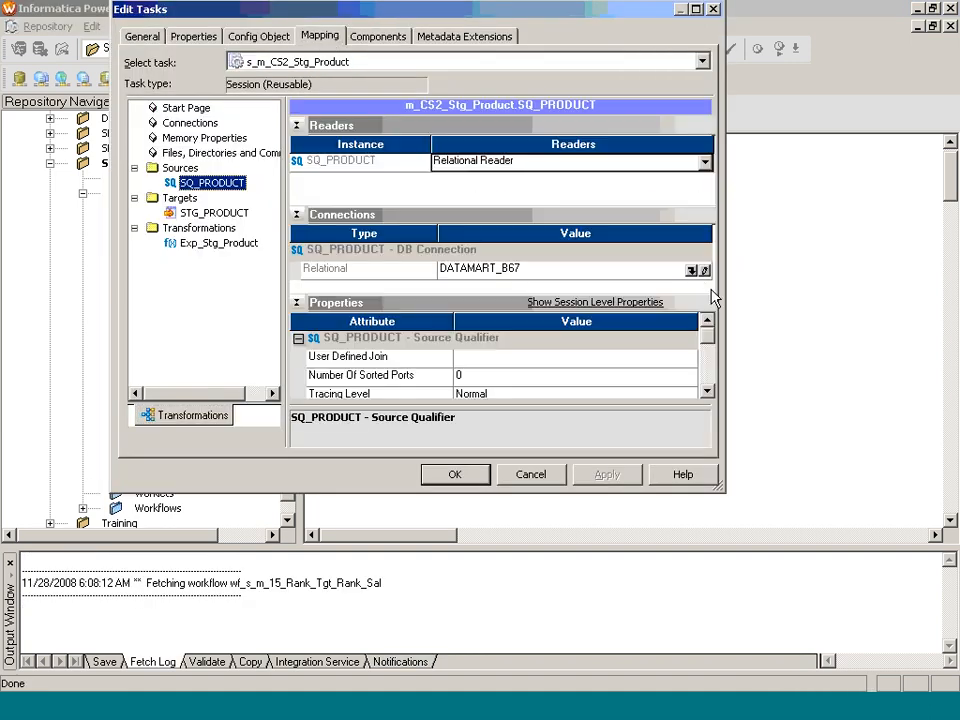
{"action": "left_click", "coordinate": [692, 270]}
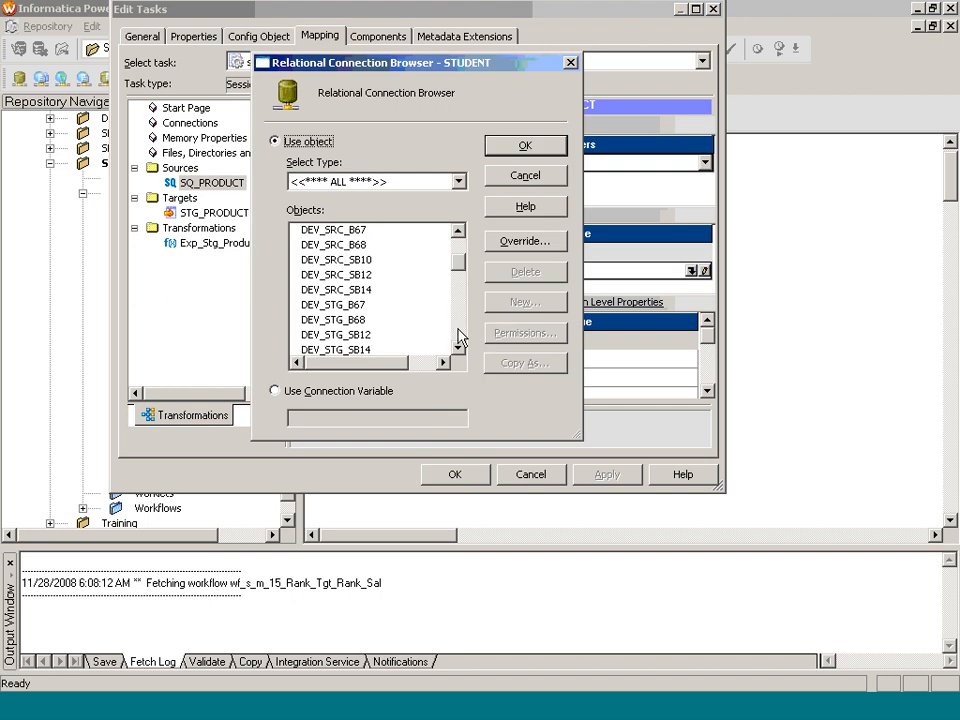
{"action": "left_click", "coordinate": [350, 289]}
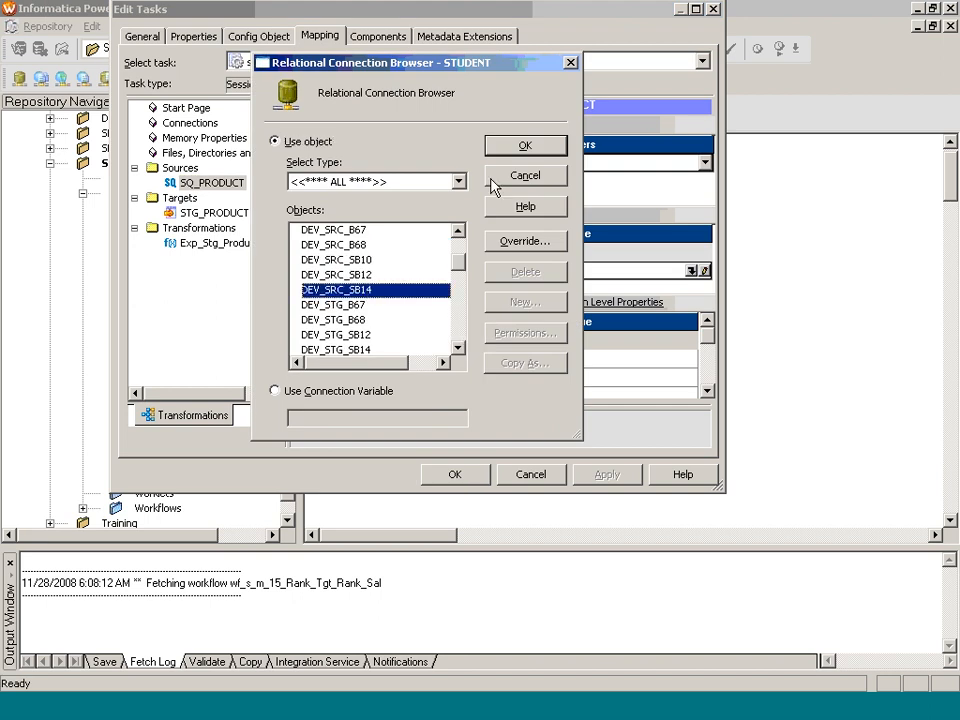
{"action": "left_click", "coordinate": [522, 146]}
Step: Set the STG_PRODUCT target connection to DEV_STG_SB14 and save the session settings
{"action": "left_click", "coordinate": [222, 213]}
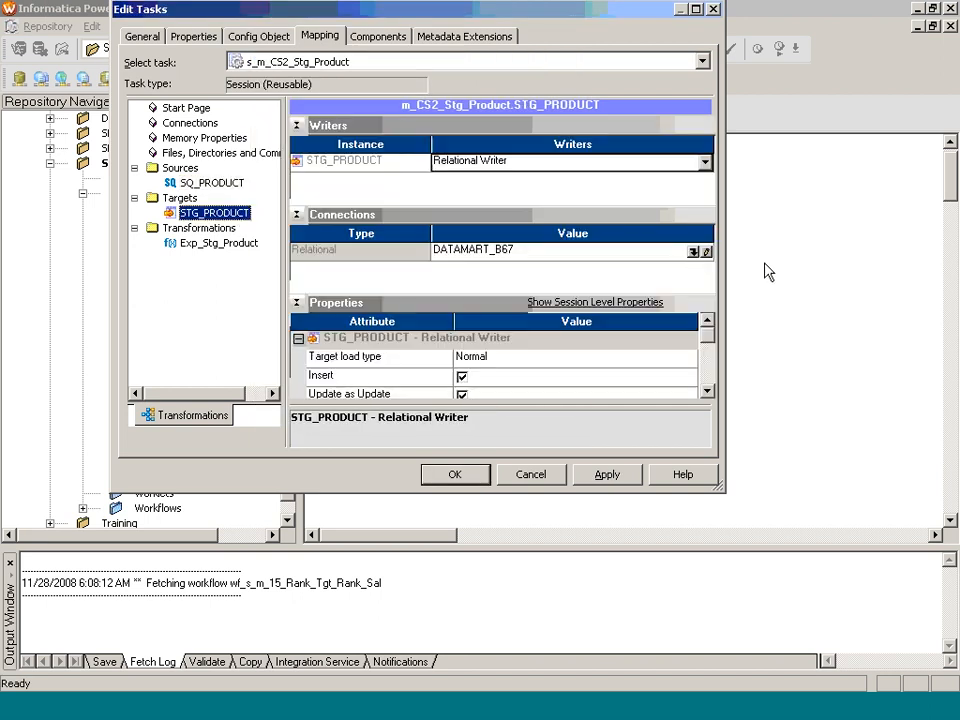
{"action": "left_click", "coordinate": [692, 252]}
{"action": "left_click", "coordinate": [459, 313]}
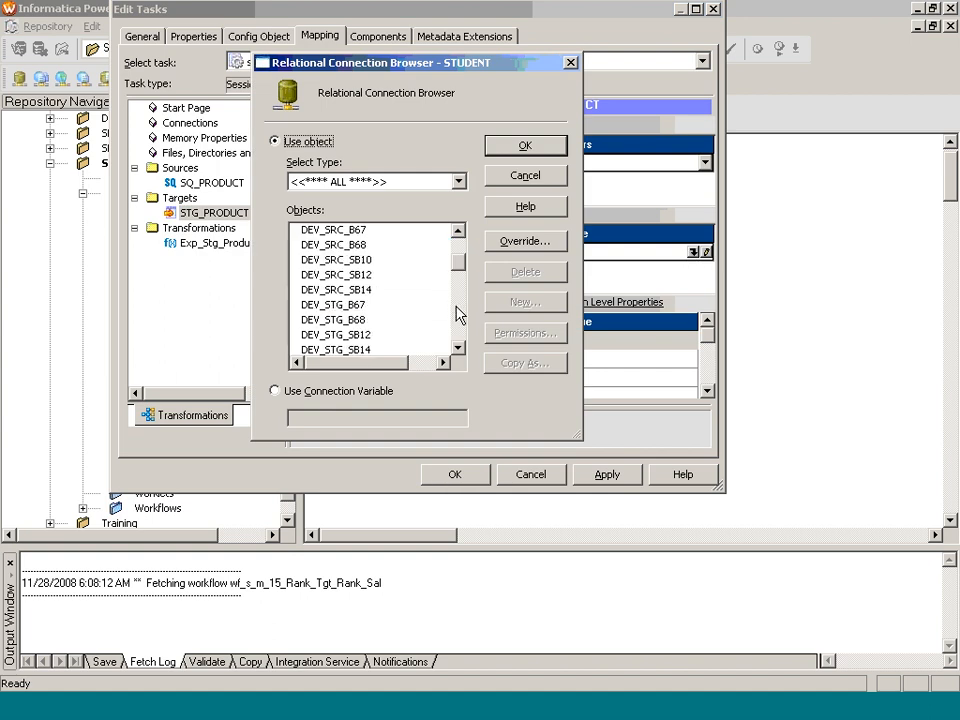
{"action": "left_click", "coordinate": [340, 348]}
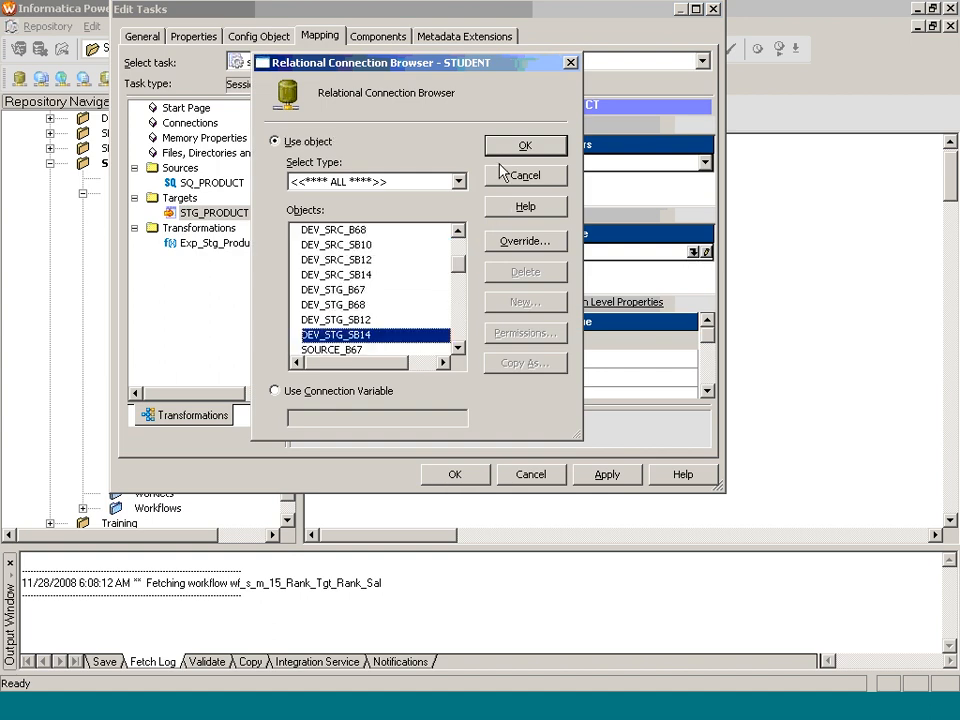
{"action": "left_click", "coordinate": [524, 146]}
{"action": "left_click", "coordinate": [495, 362]}
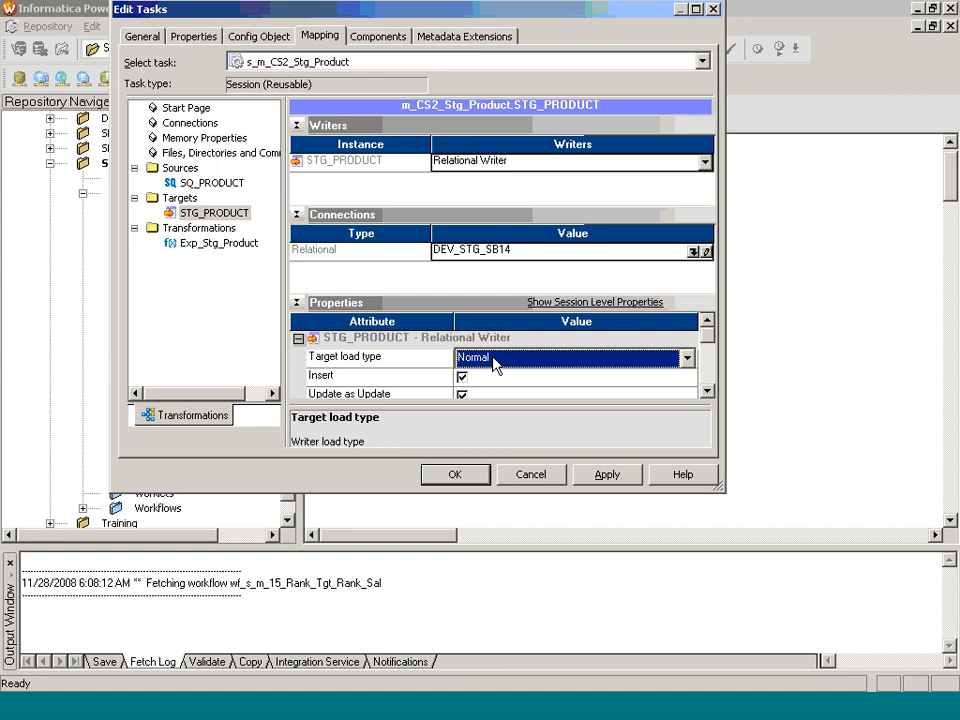
{"action": "left_click", "coordinate": [472, 475]}
{"action": "left_click", "coordinate": [528, 116]}
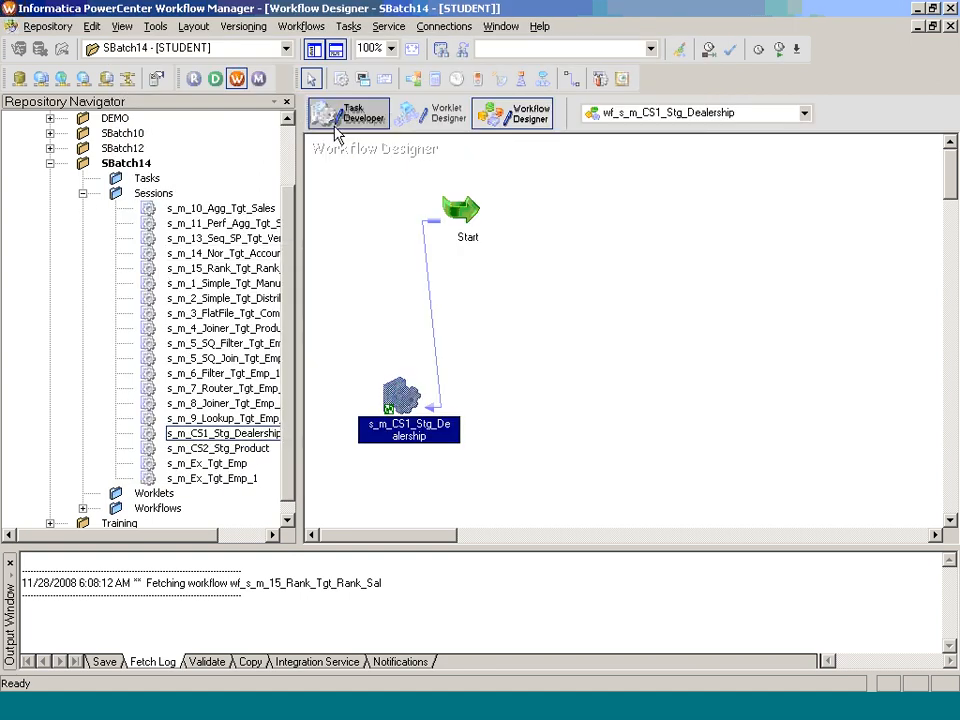
Step: Close the open workflow, then build and save wf_s_m_CS2_Stg_Product from the session
{"action": "left_click", "coordinate": [301, 26]}
{"action": "left_click", "coordinate": [300, 79]}
{"action": "left_click_drag", "start_coordinate": [250, 449], "coordinate": [418, 442]}
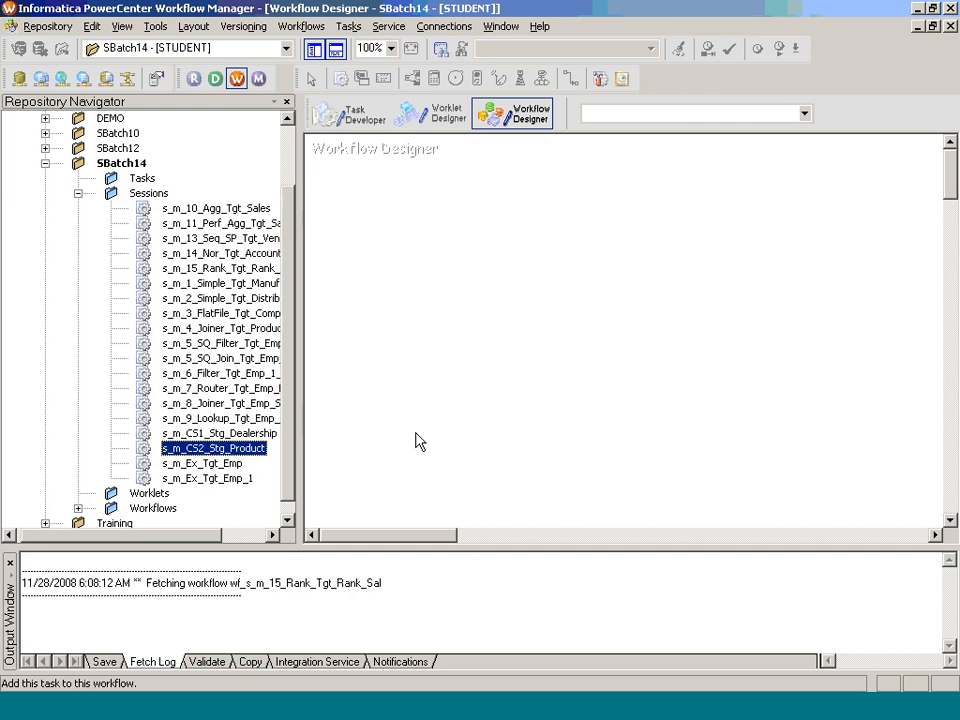
{"action": "type", "text": "wf_s_"}
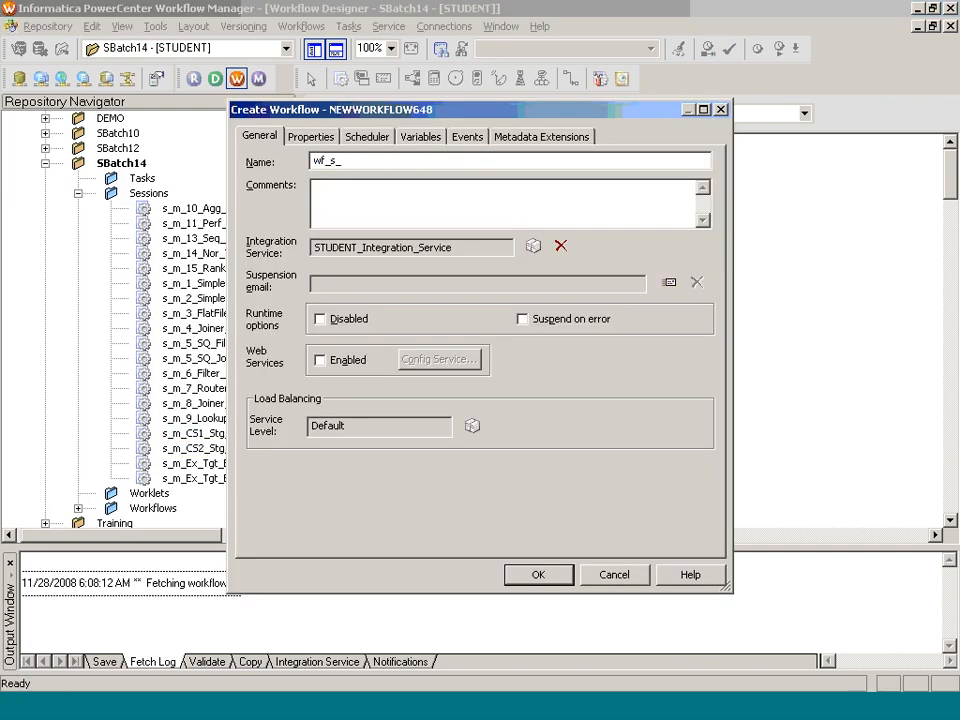
{"action": "type", "text": "m_CS2_Stg_Product"}
{"action": "key", "text": "Return"}
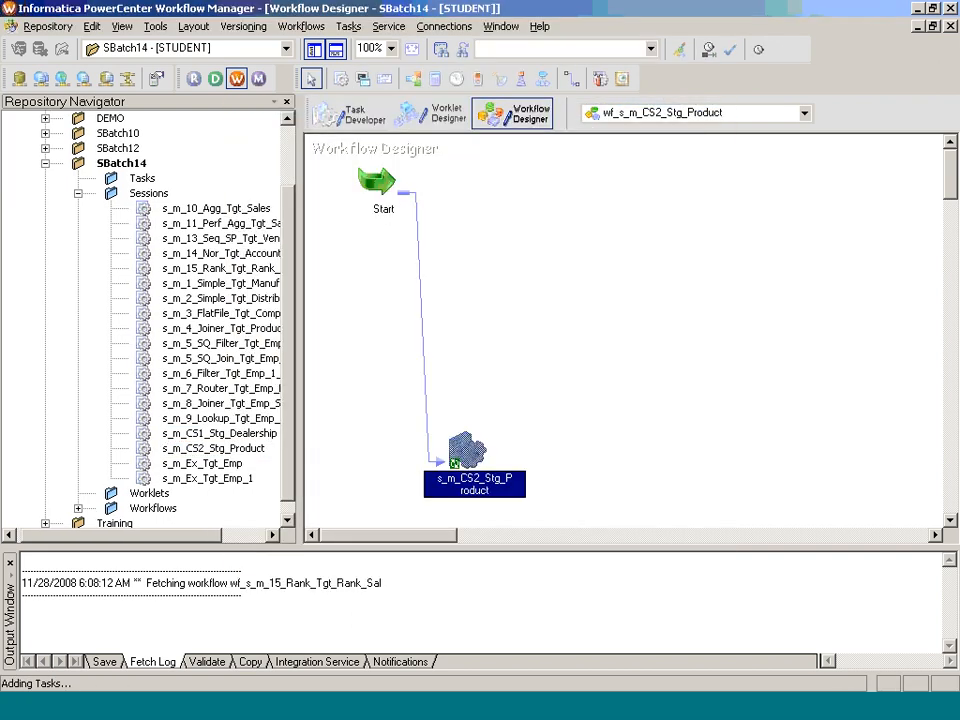
{"action": "key", "text": "ctrl+s"}
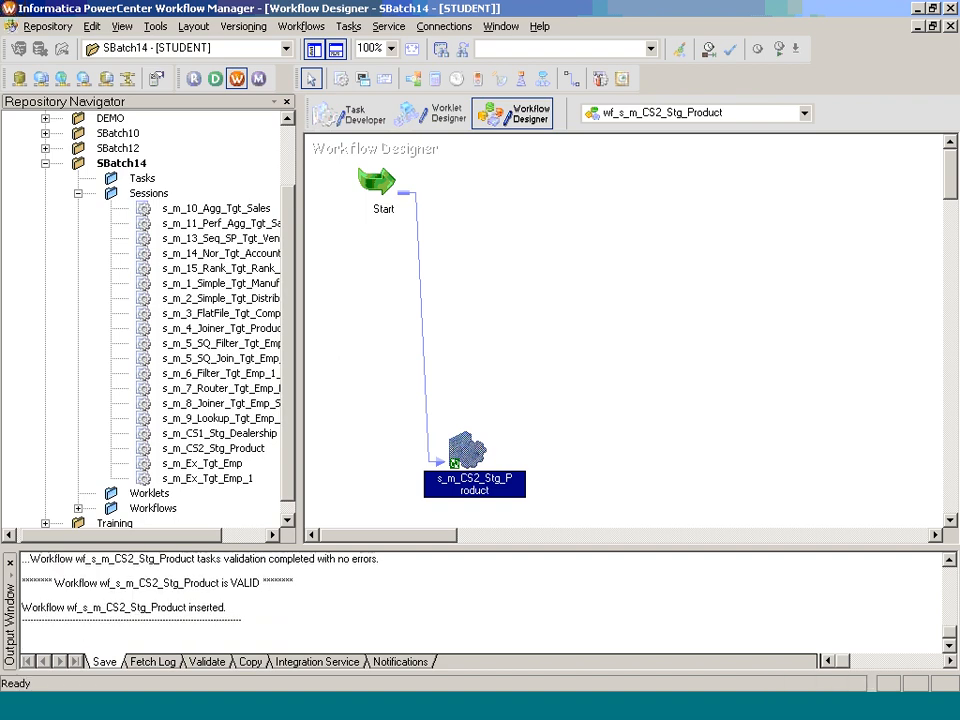
Step: Start wf_s_m_CS2_Stg_Product and confirm its successful run in Workflow Monitor
{"action": "right_click", "coordinate": [460, 270]}
{"action": "left_click", "coordinate": [545, 458]}
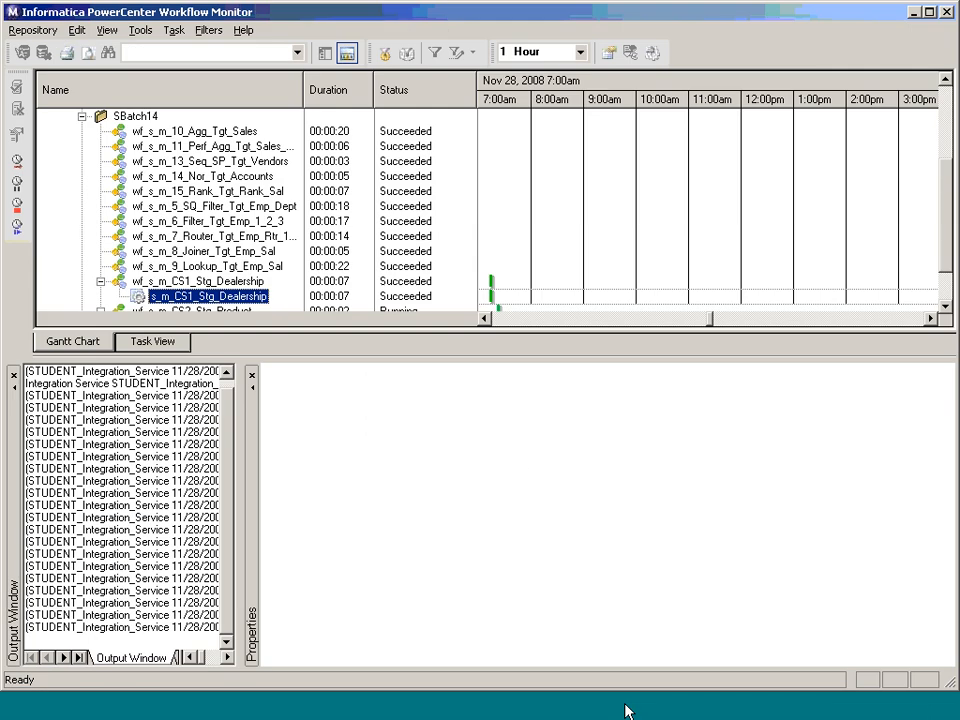
{"action": "left_click", "coordinate": [944, 305]}
{"action": "left_click", "coordinate": [944, 305]}
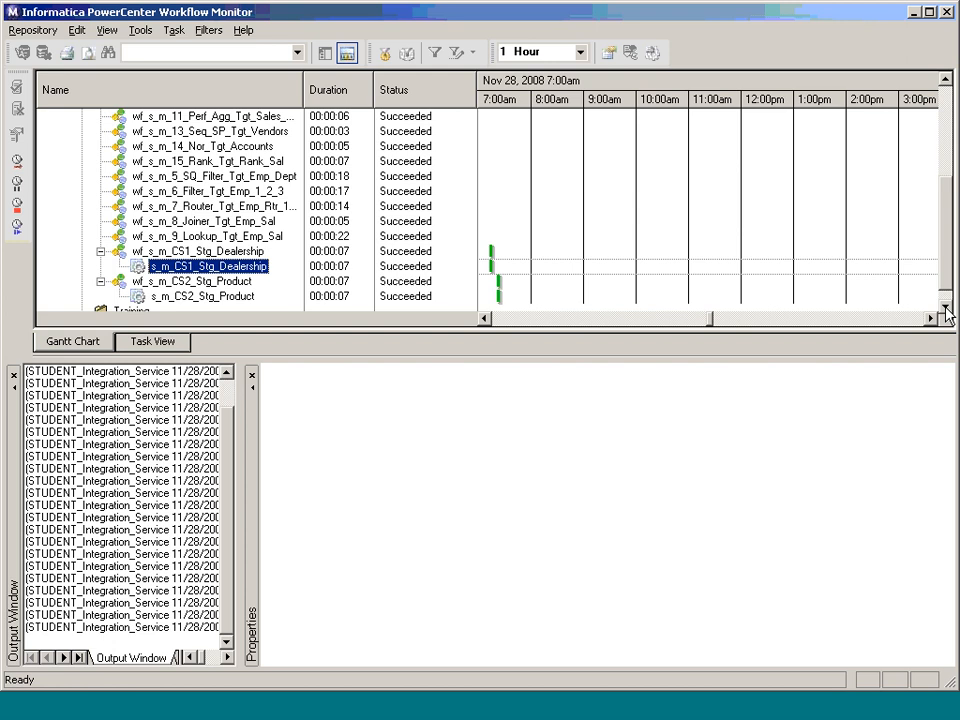
{"action": "left_click", "coordinate": [658, 706]}
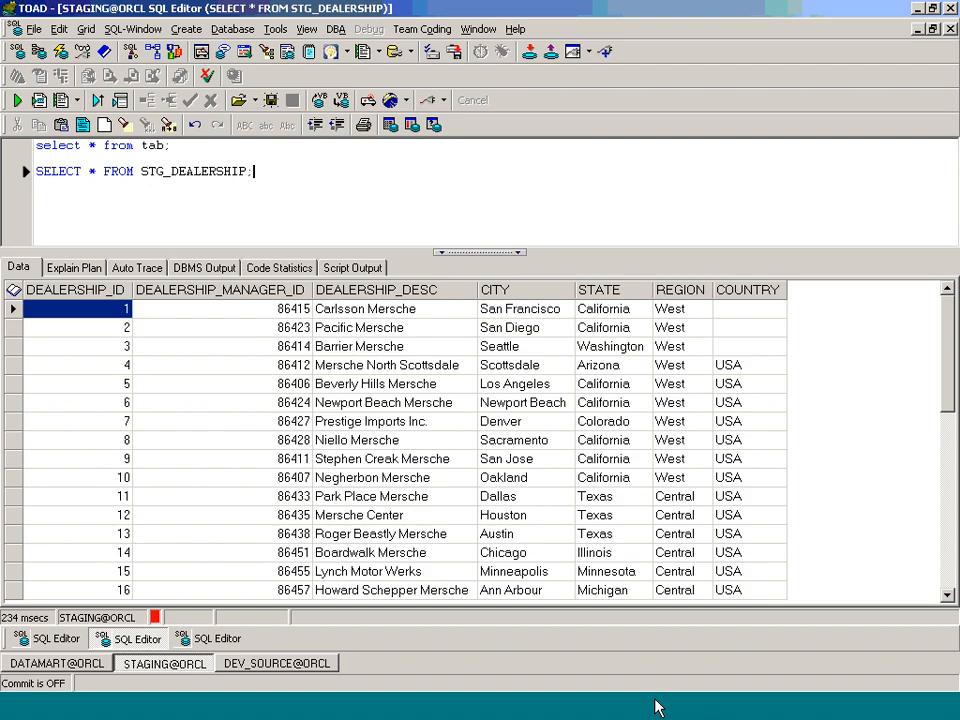
Step: Run 'select * from stg_product;' in the TOAD SQL Editor to view the loaded rows
{"action": "left_click", "coordinate": [288, 187]}
{"action": "key", "text": "Return"}
{"action": "key", "text": "Return"}
{"action": "type", "text": "select"}
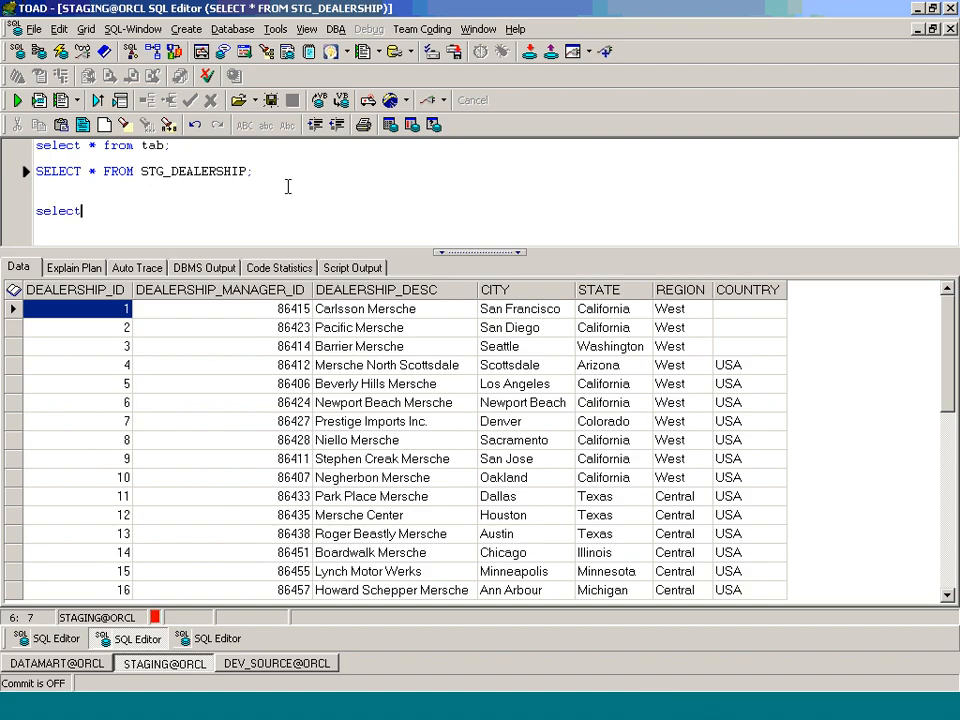
{"action": "type", "text": " * from stg_product;"}
{"action": "key", "text": "F9"}
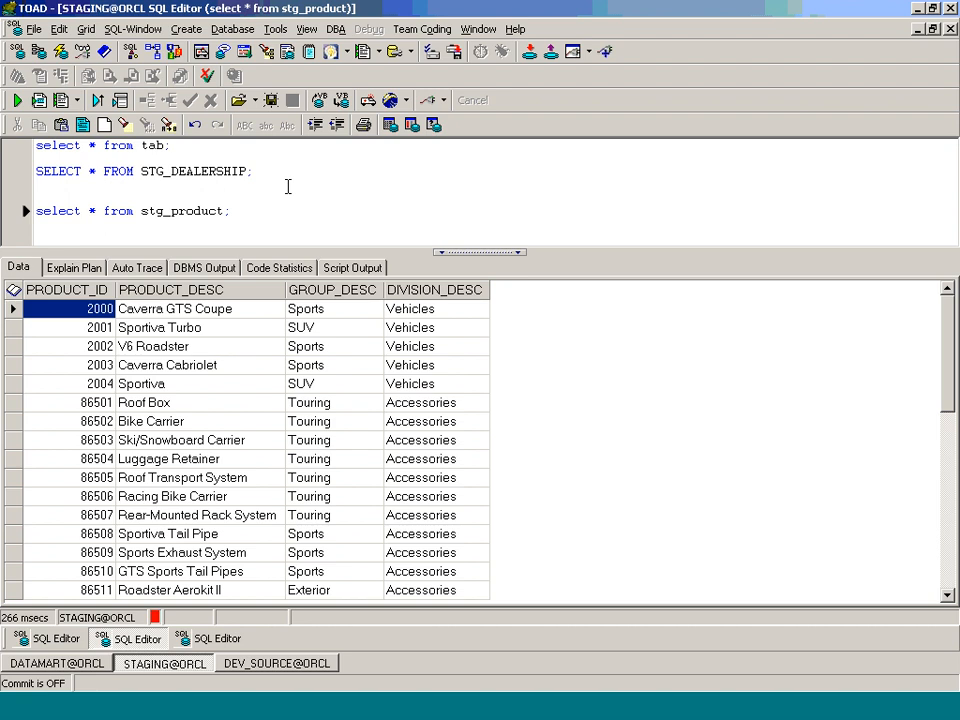
{"action": "key", "text": "alt+Tab"}
{"action": "key", "text": "alt+Tab"}
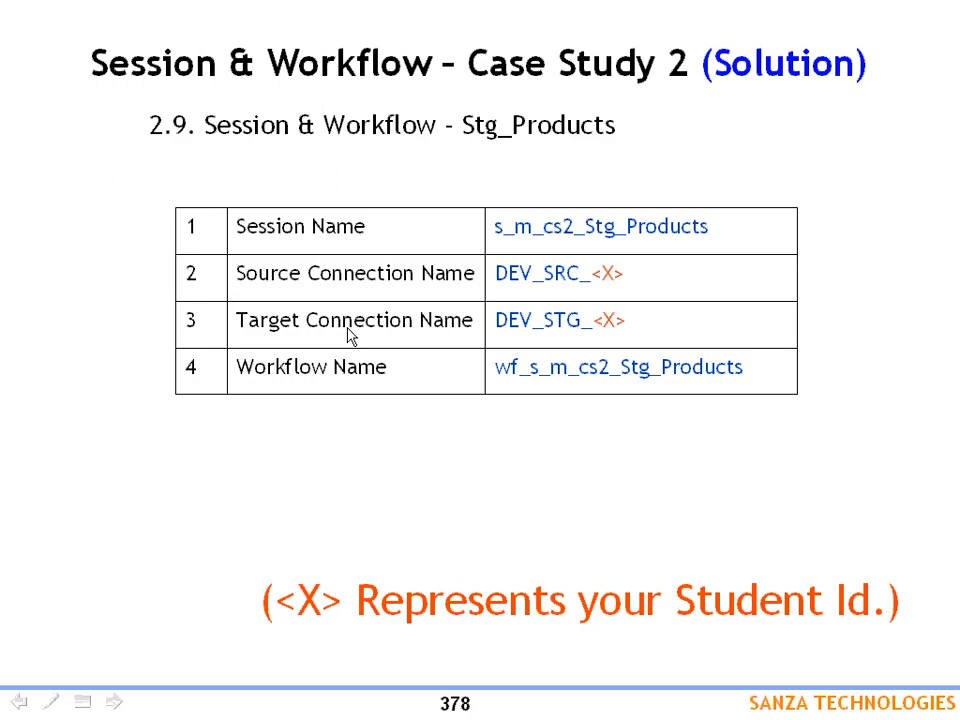
Step: Advance through the Case Study 3 introduction and mapping specifications slides
{"action": "left_click", "coordinate": [347, 328]}
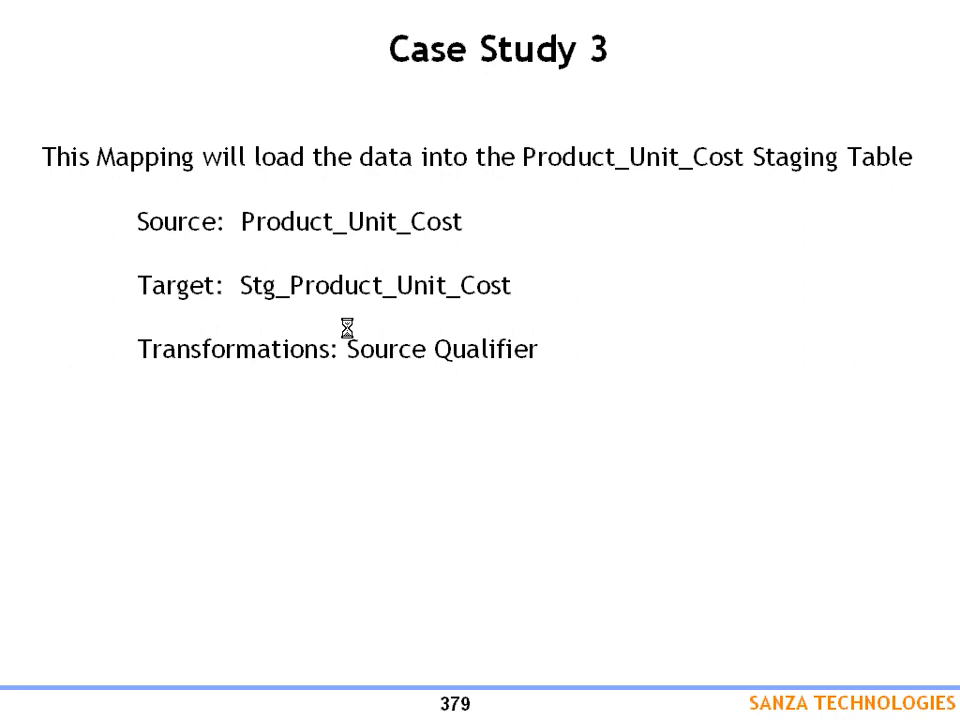
{"action": "left_click", "coordinate": [347, 328]}
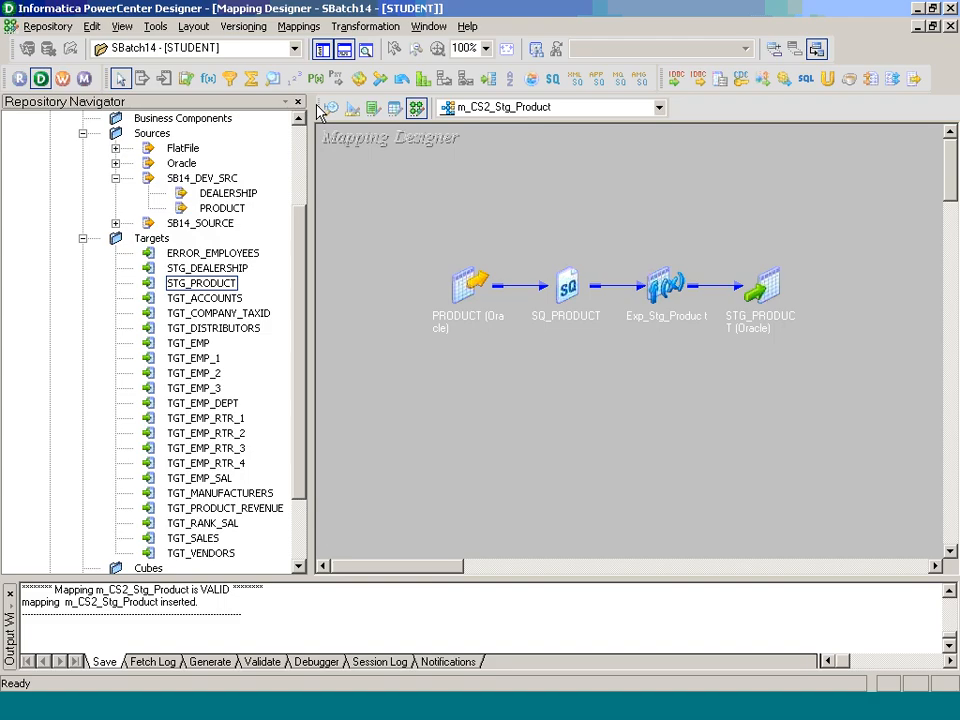
{"action": "left_click", "coordinate": [322, 50]}
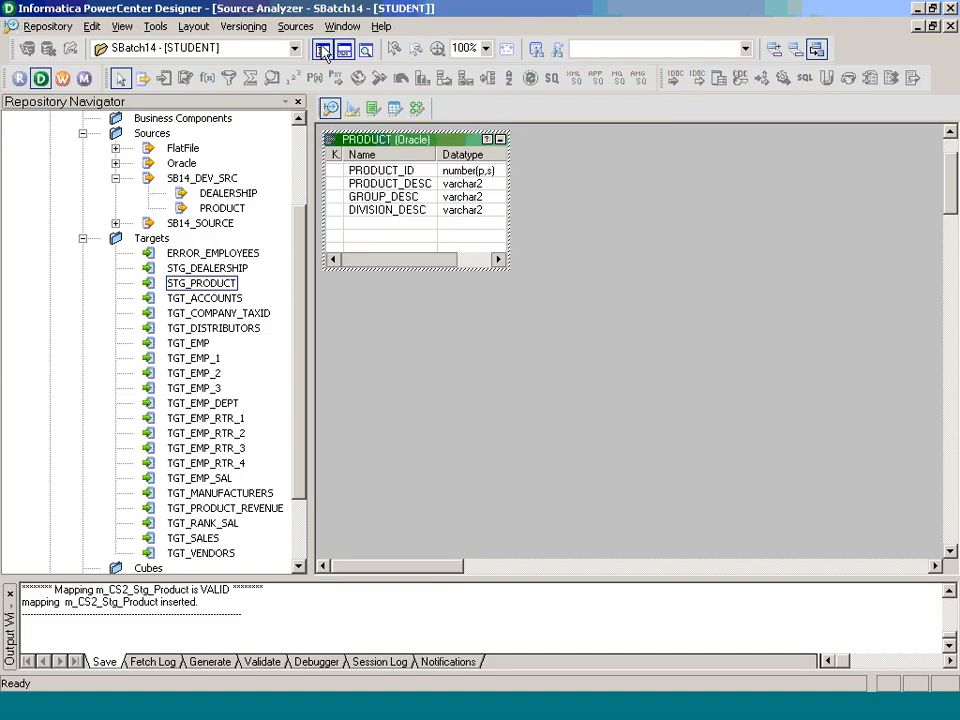
Step: Import the PRODUCT_UNIT_COST table from the DEV_SOURCE database as a source definition
{"action": "left_click", "coordinate": [324, 51]}
{"action": "left_click", "coordinate": [581, 264]}
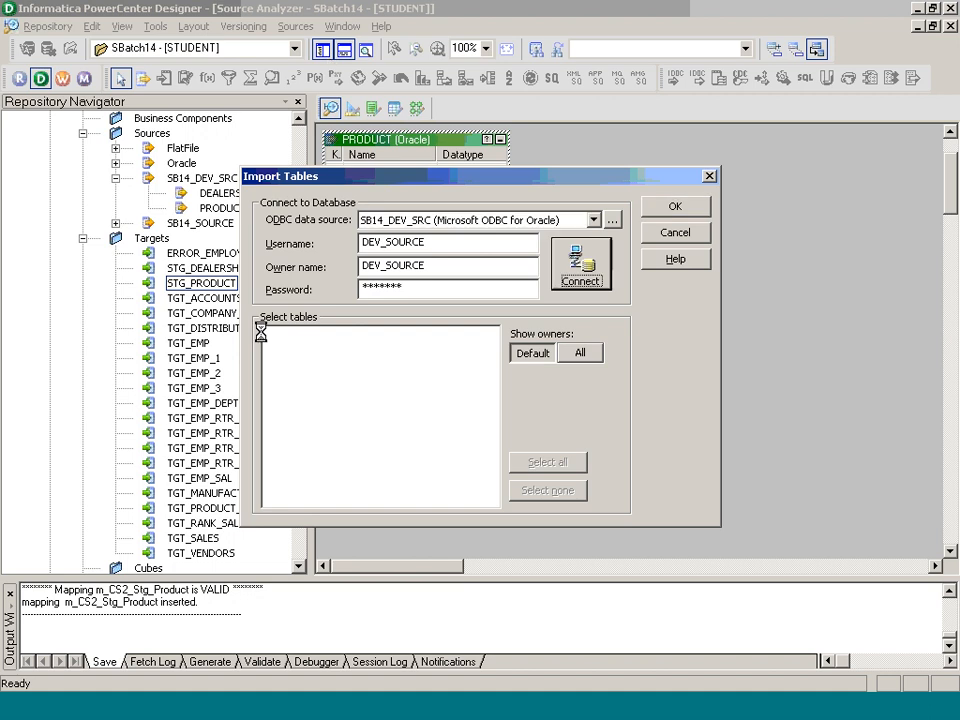
{"action": "left_click", "coordinate": [286, 349]}
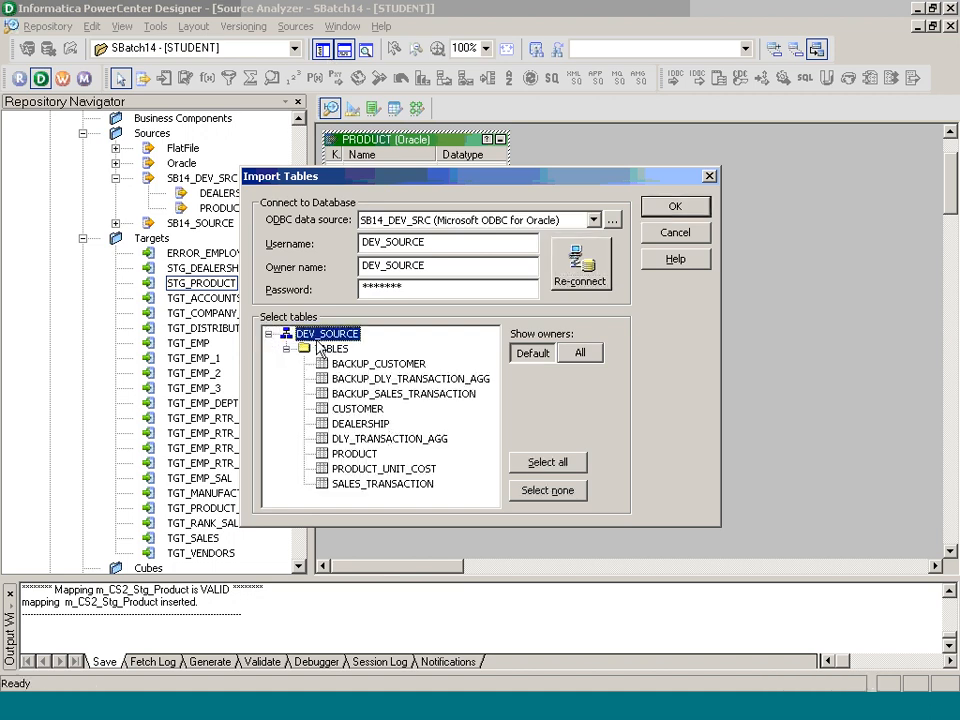
{"action": "left_click", "coordinate": [405, 468]}
{"action": "left_click", "coordinate": [676, 206]}
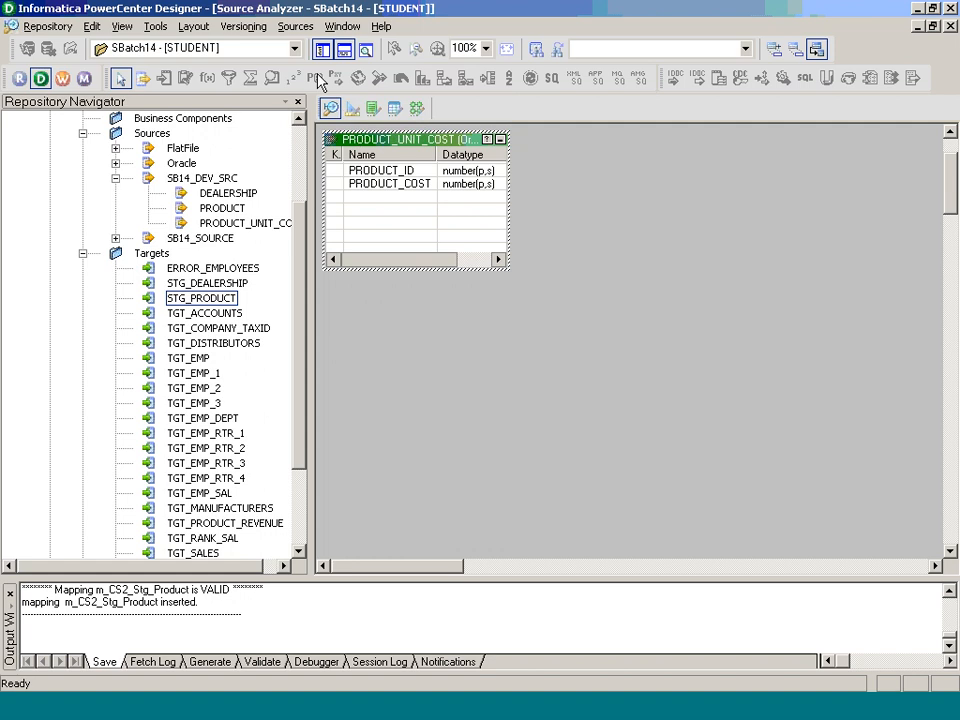
Step: Import STG_PRODUCT_UNIT_COST from the STAGING schema as a target definition
{"action": "left_click", "coordinate": [344, 48]}
{"action": "left_click", "coordinate": [296, 26]}
{"action": "left_click", "coordinate": [332, 47]}
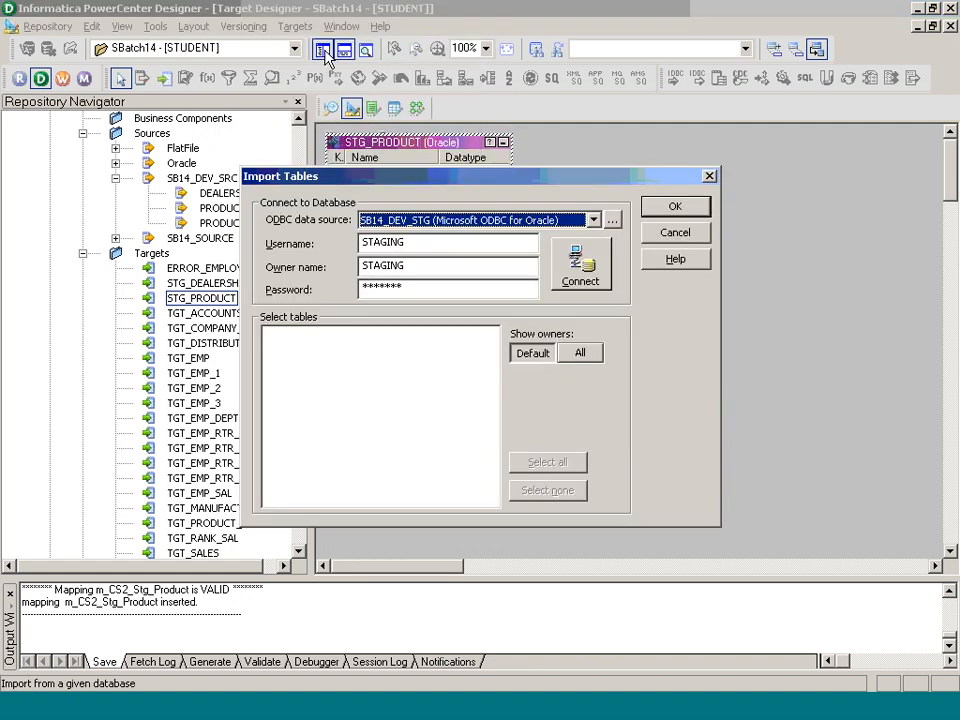
{"action": "left_click", "coordinate": [563, 277]}
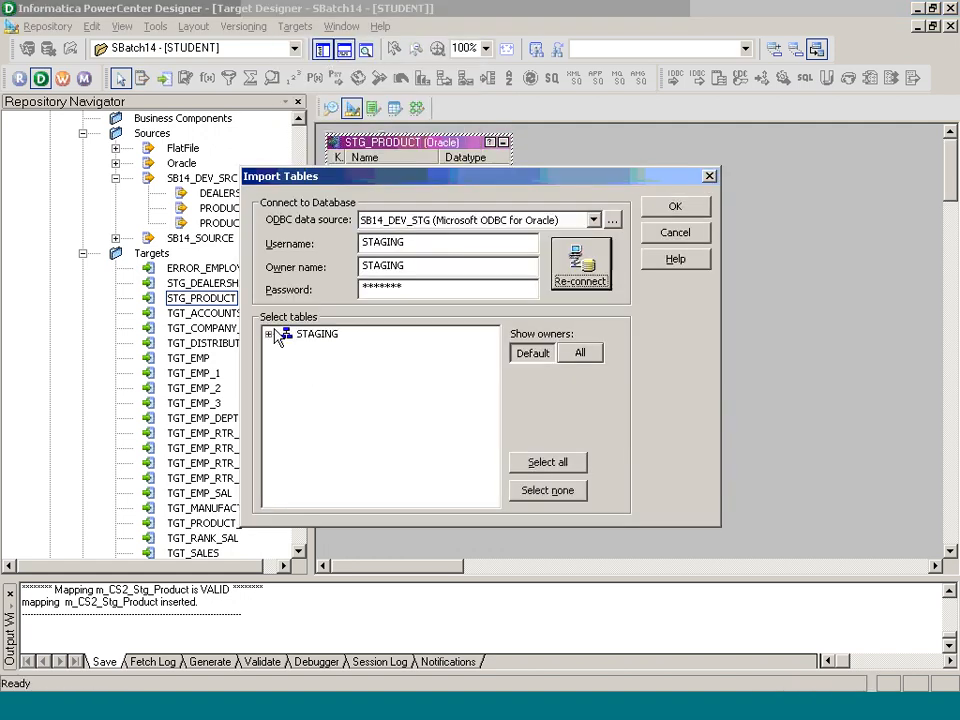
{"action": "double_click", "coordinate": [276, 336]}
{"action": "left_click", "coordinate": [430, 438]}
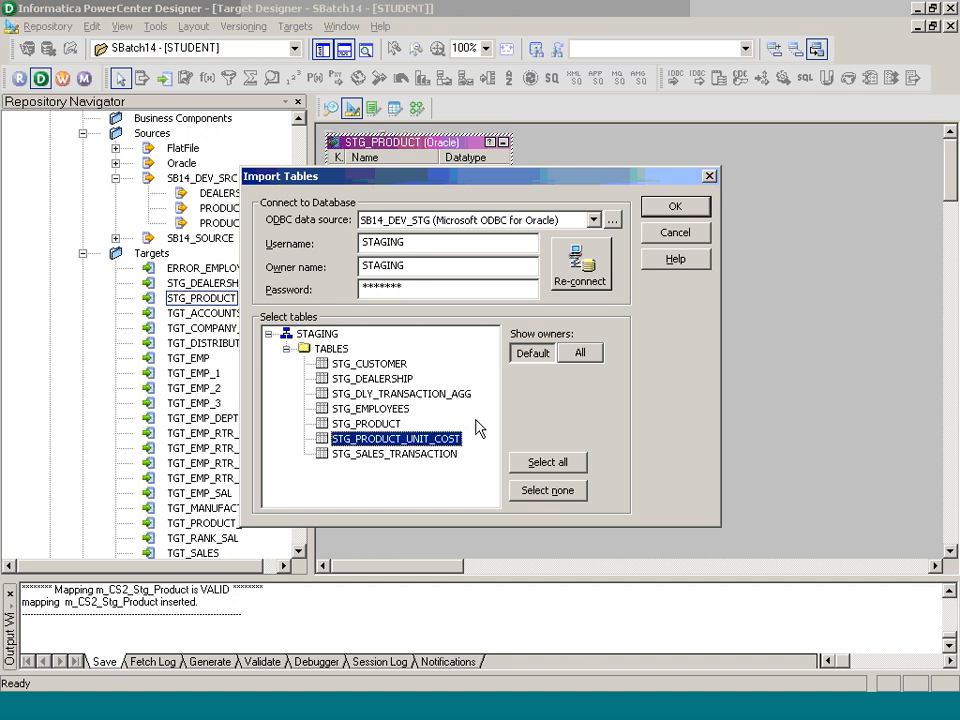
{"action": "left_click", "coordinate": [672, 205]}
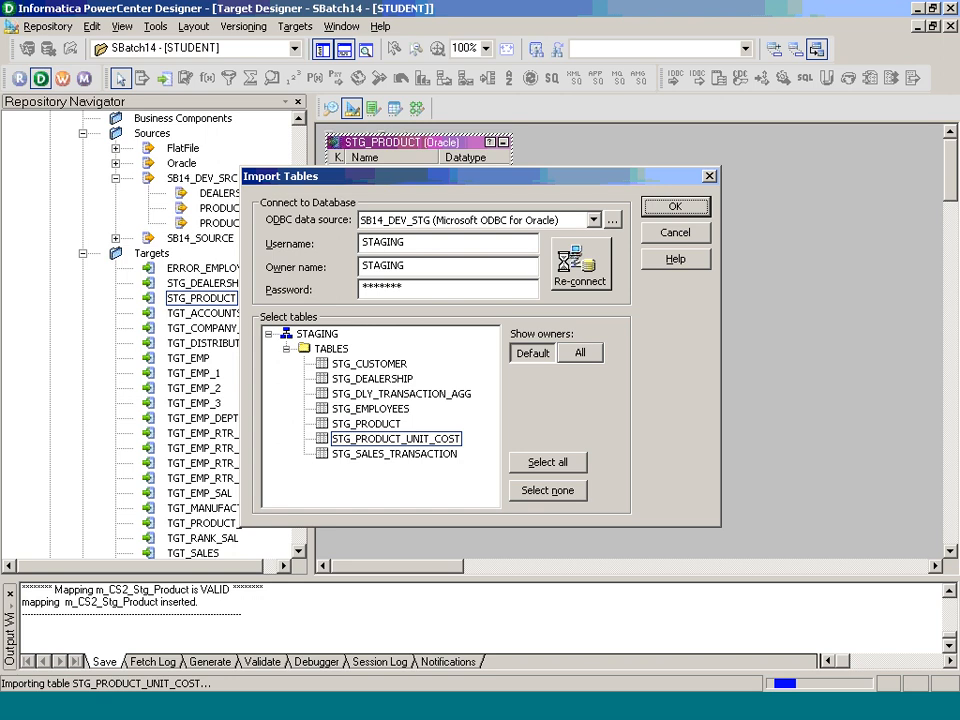
Step: Create mapping m_CS3_Stg_Product_Unit_Cost containing the PRODUCT_UNIT_COST source and STG_PRODUCT_UNIT_COST target
{"action": "left_click", "coordinate": [416, 108]}
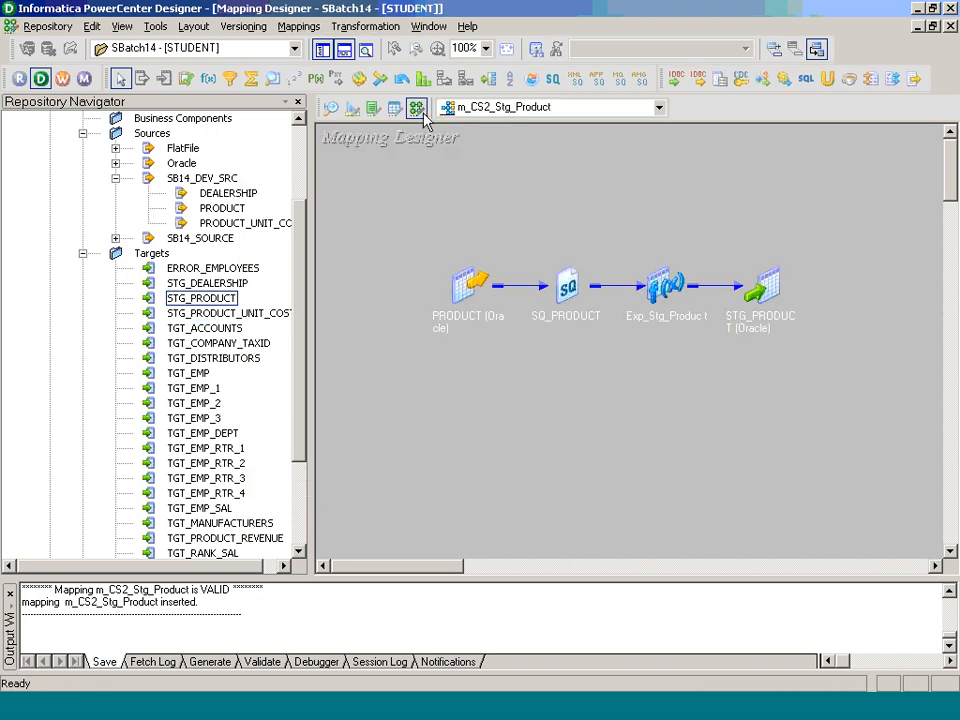
{"action": "left_click", "coordinate": [299, 26]}
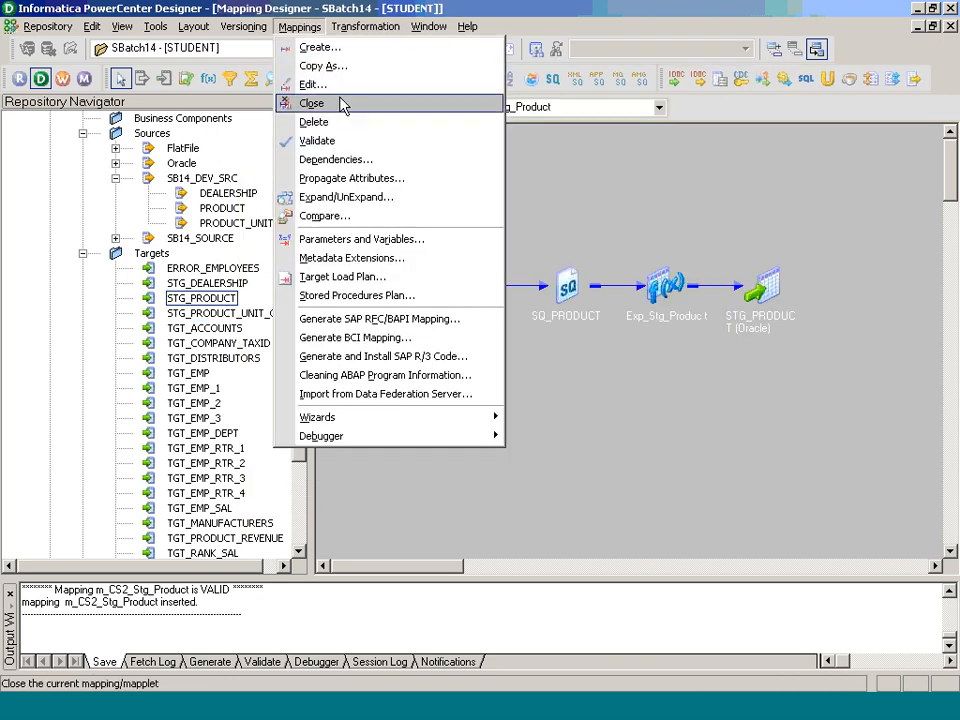
{"action": "left_click", "coordinate": [332, 47]}
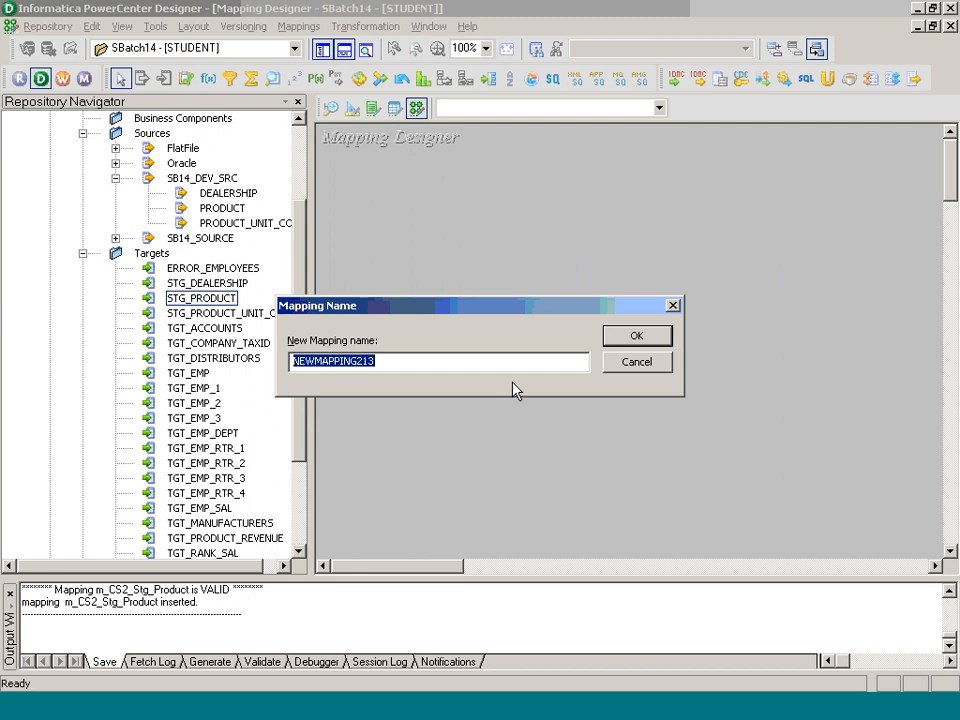
{"action": "type", "text": "m_"}
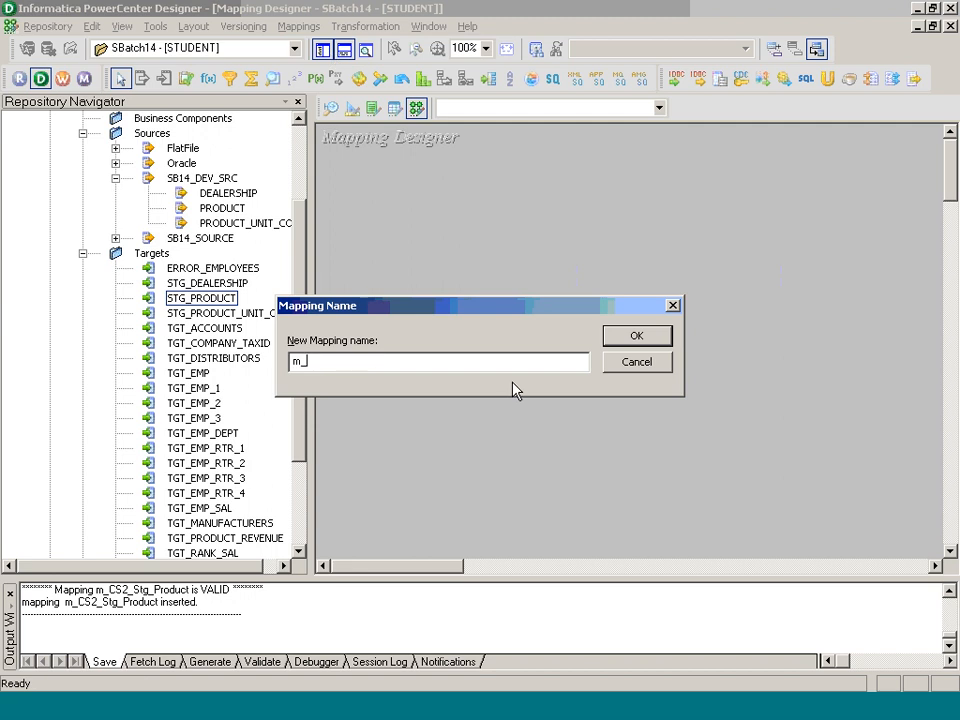
{"action": "type", "text": "CS3_Stg_Product_Unit_Cost"}
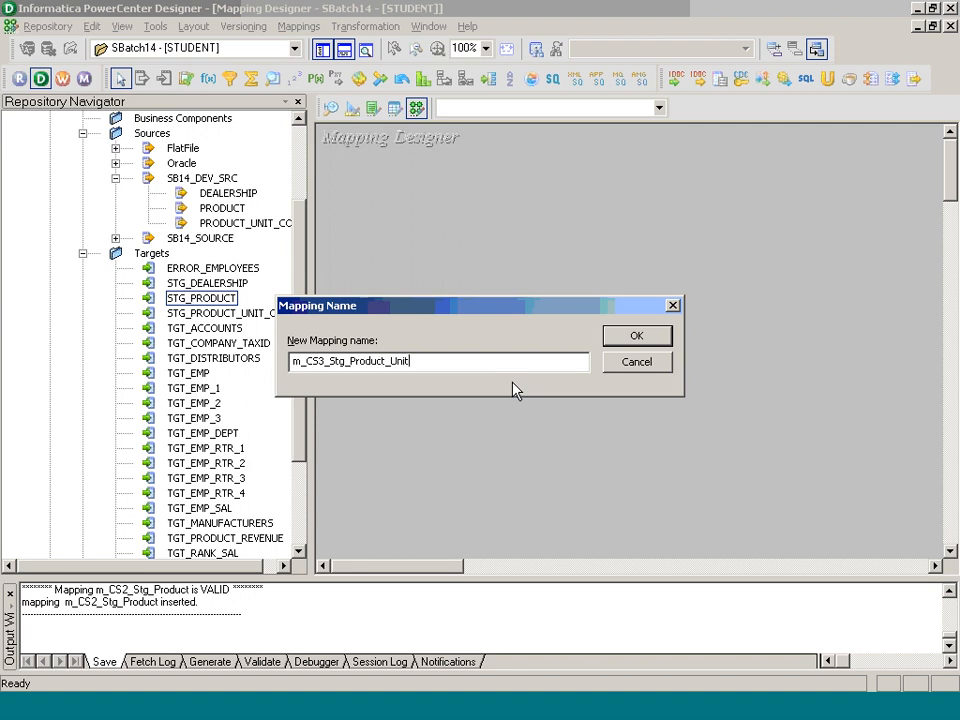
{"action": "key", "text": "Return"}
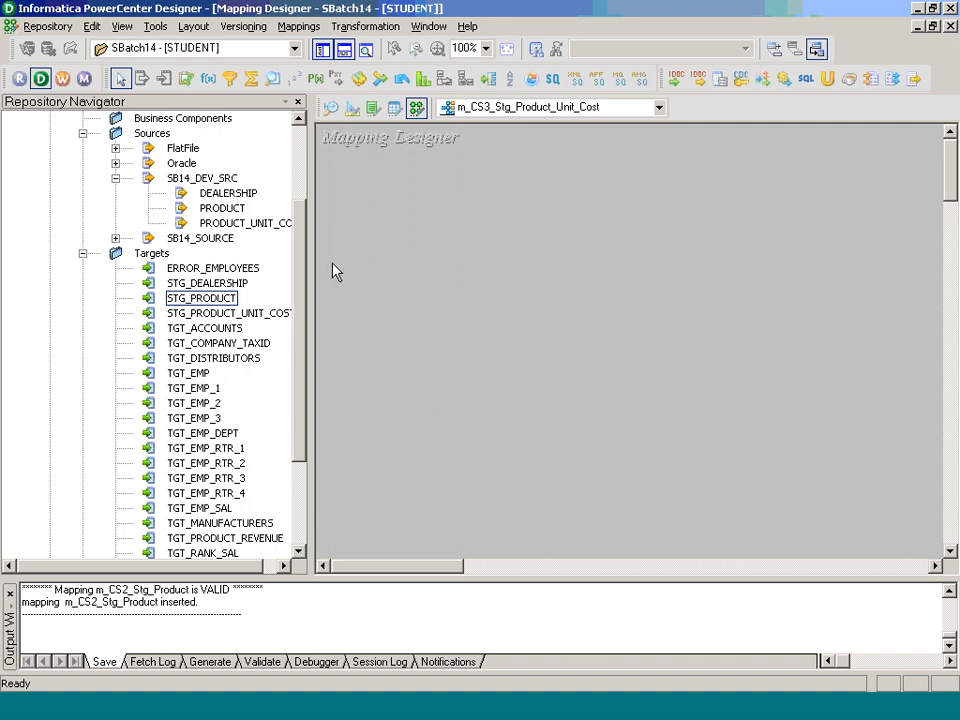
{"action": "left_click_drag", "start_coordinate": [255, 222], "coordinate": [380, 230]}
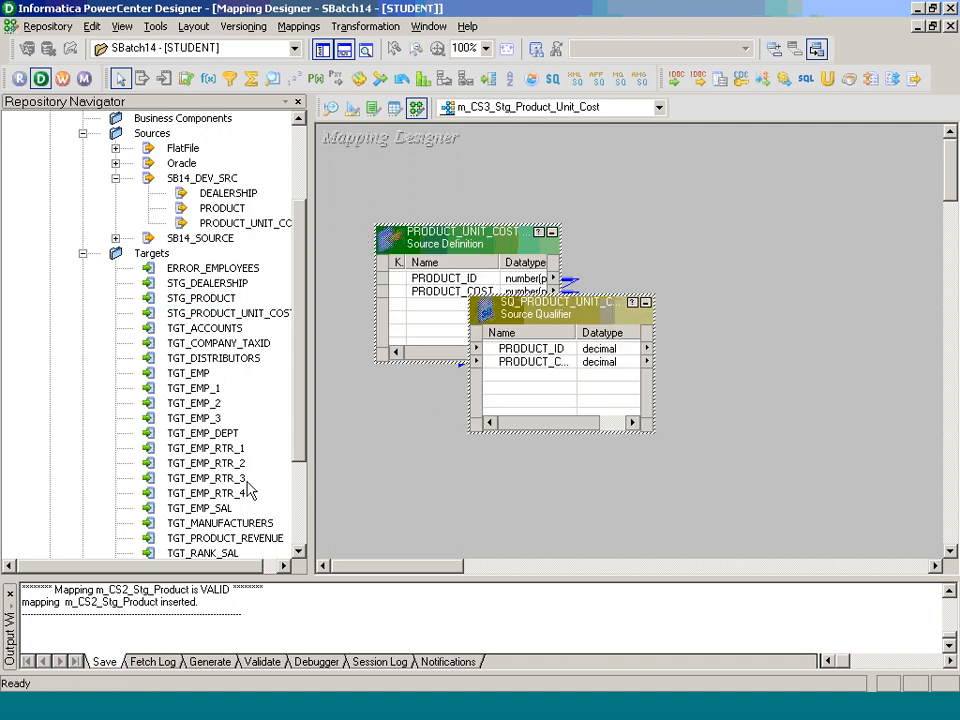
{"action": "left_click_drag", "start_coordinate": [228, 313], "coordinate": [740, 415]}
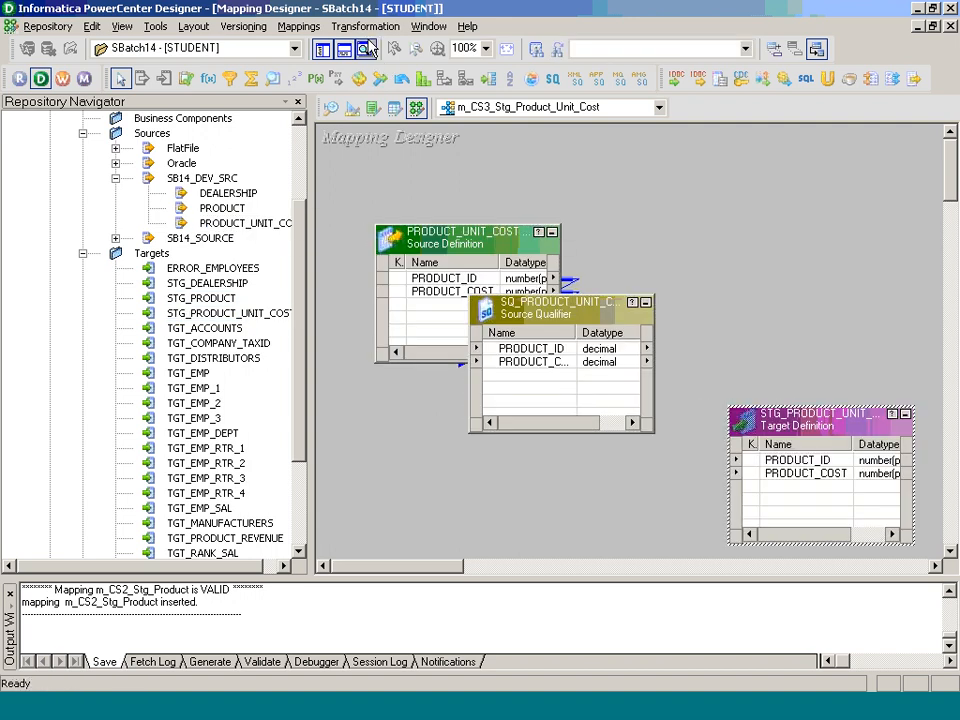
Step: Add an Expression transformation named Exp_Stg_Product_Unit_Cost to the mapping
{"action": "left_click", "coordinate": [365, 26]}
{"action": "left_click", "coordinate": [375, 69]}
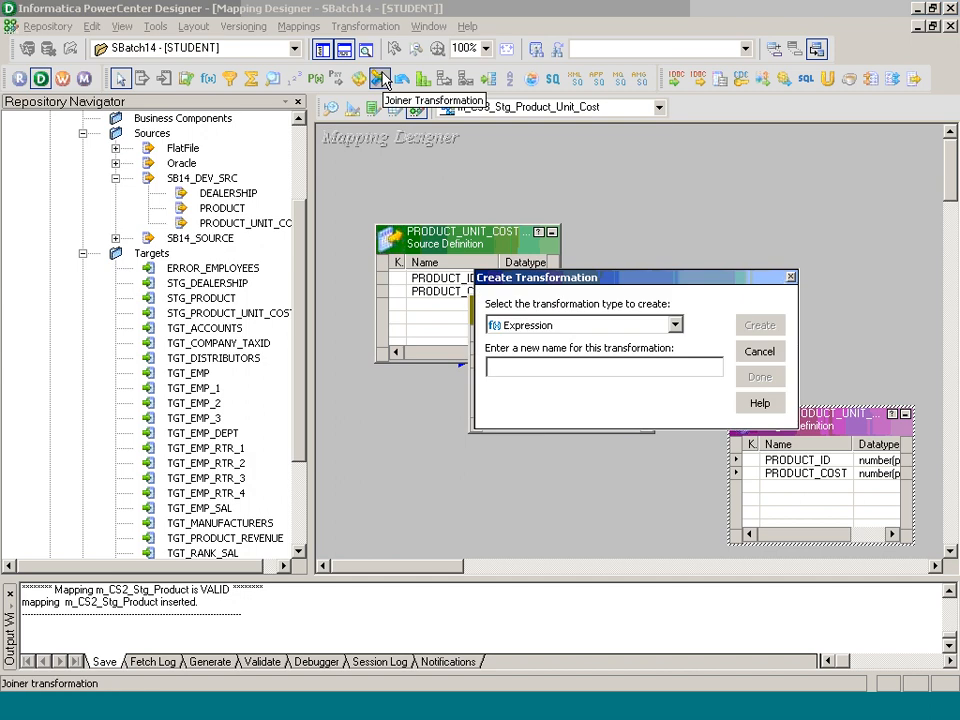
{"action": "type", "text": "Exp_Stg_Product_Un"}
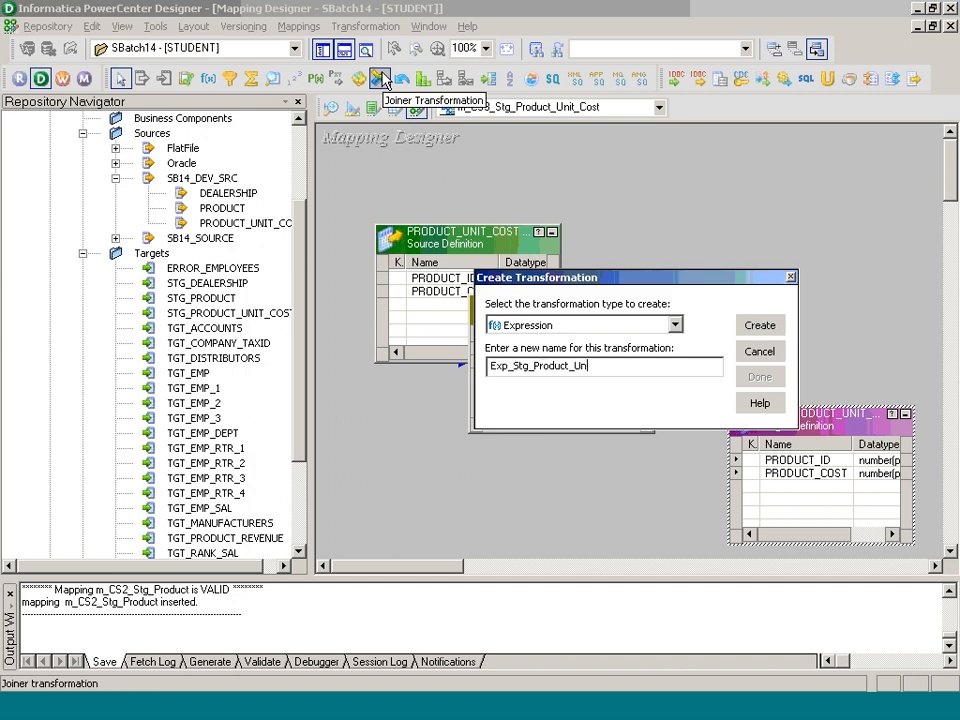
{"action": "type", "text": "it_Cost"}
{"action": "key", "text": "Return"}
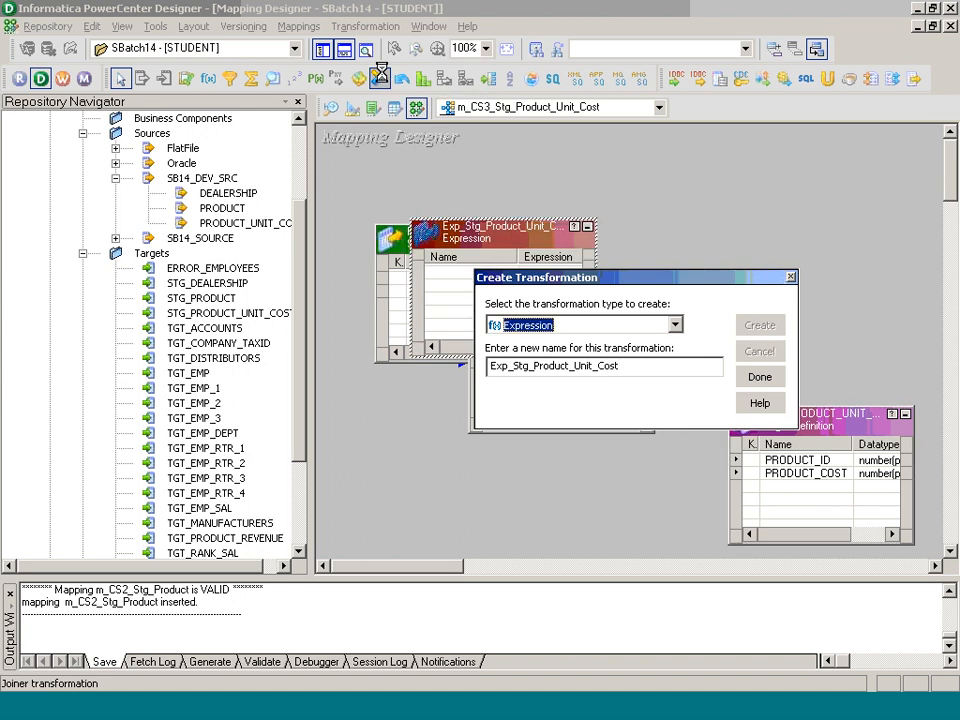
{"action": "left_click", "coordinate": [759, 376]}
{"action": "left_click_drag", "start_coordinate": [479, 246], "coordinate": [669, 232]}
Step: Pass PRODUCT_ID and PRODUCT_COST into the expression, arrange objects iconic, and expand the target
{"action": "left_click", "coordinate": [530, 348]}
{"action": "left_click", "coordinate": [549, 361], "text": "shift"}
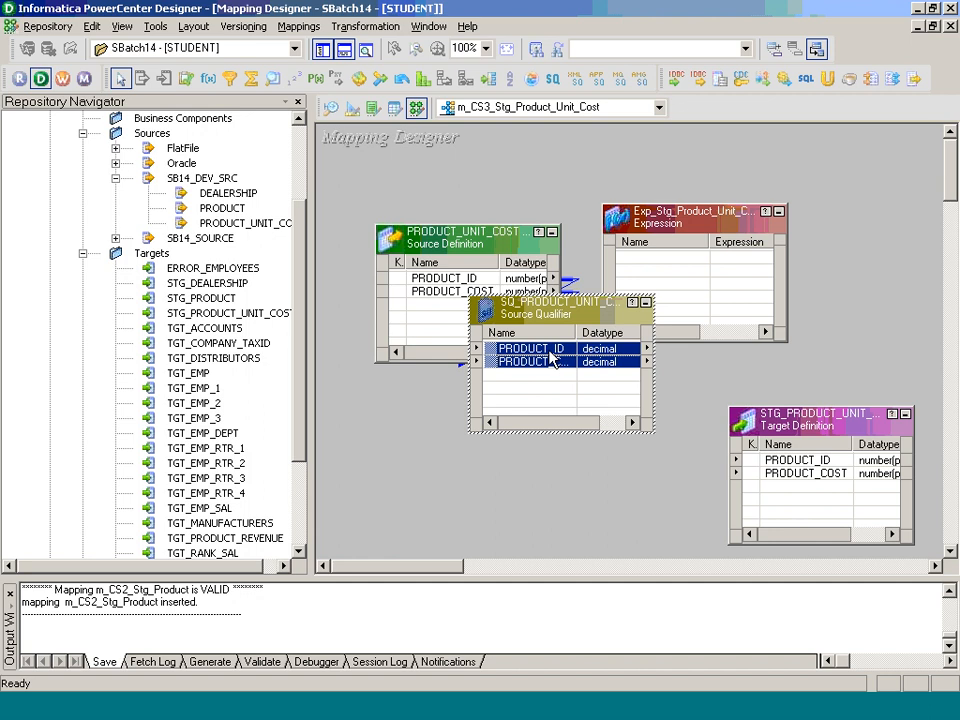
{"action": "left_click_drag", "start_coordinate": [549, 358], "coordinate": [800, 460]}
{"action": "right_click", "coordinate": [523, 183]}
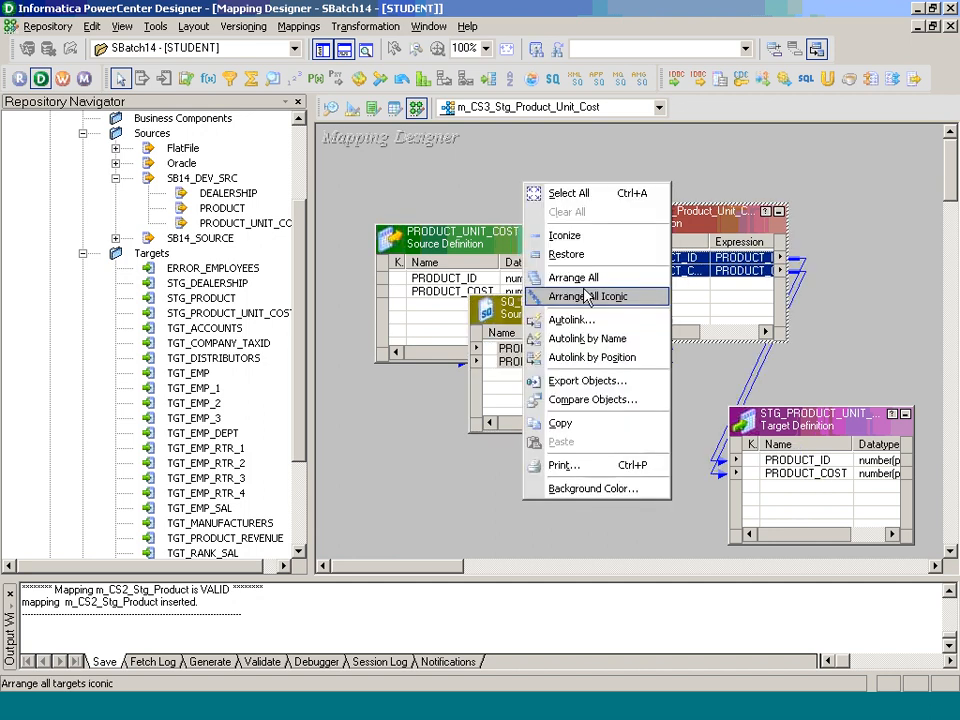
{"action": "left_click", "coordinate": [587, 296]}
{"action": "double_click", "coordinate": [703, 295]}
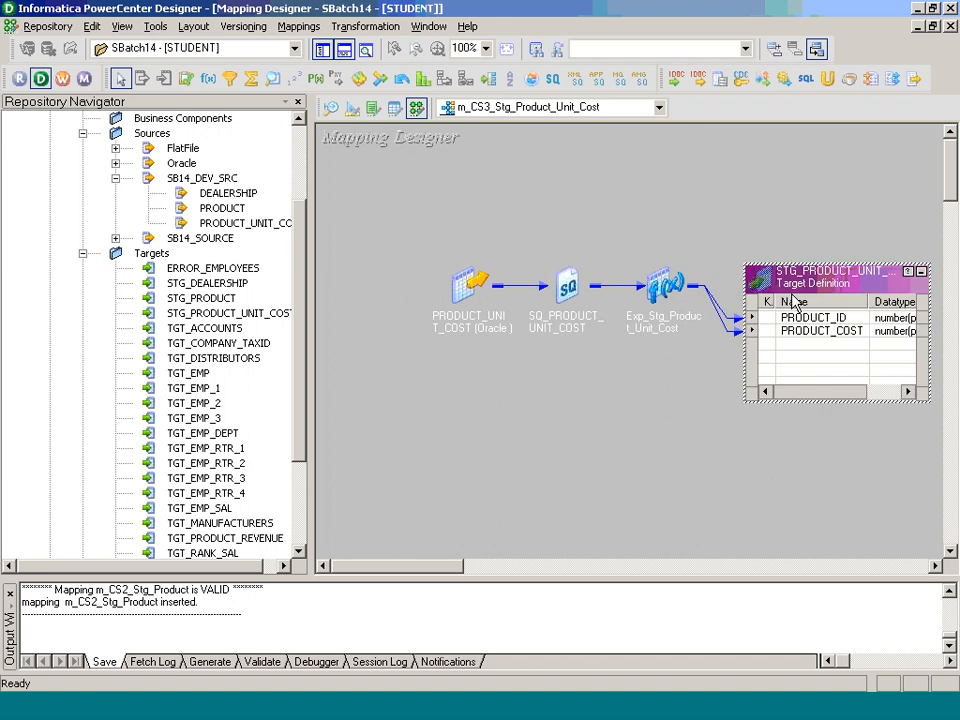
Step: Set the target's Pre SQL to 'DELETE FROM STG_PRODUCT_UNIT_COST;'
{"action": "double_click", "coordinate": [790, 300]}
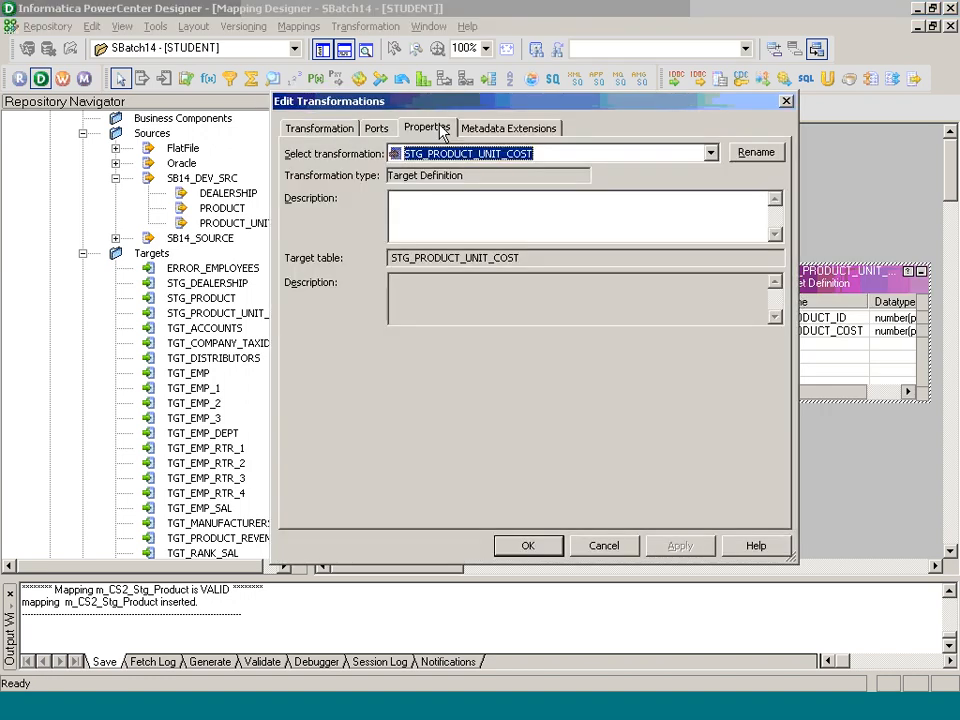
{"action": "left_click", "coordinate": [441, 133]}
{"action": "left_click", "coordinate": [761, 262]}
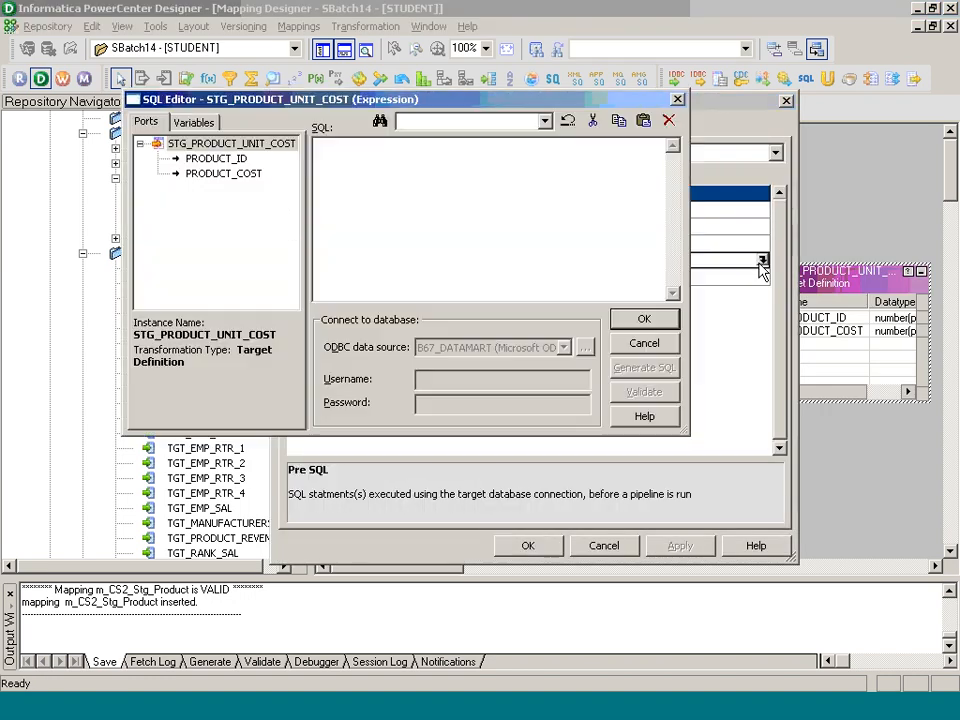
{"action": "type", "text": "DELETE FROM STG"}
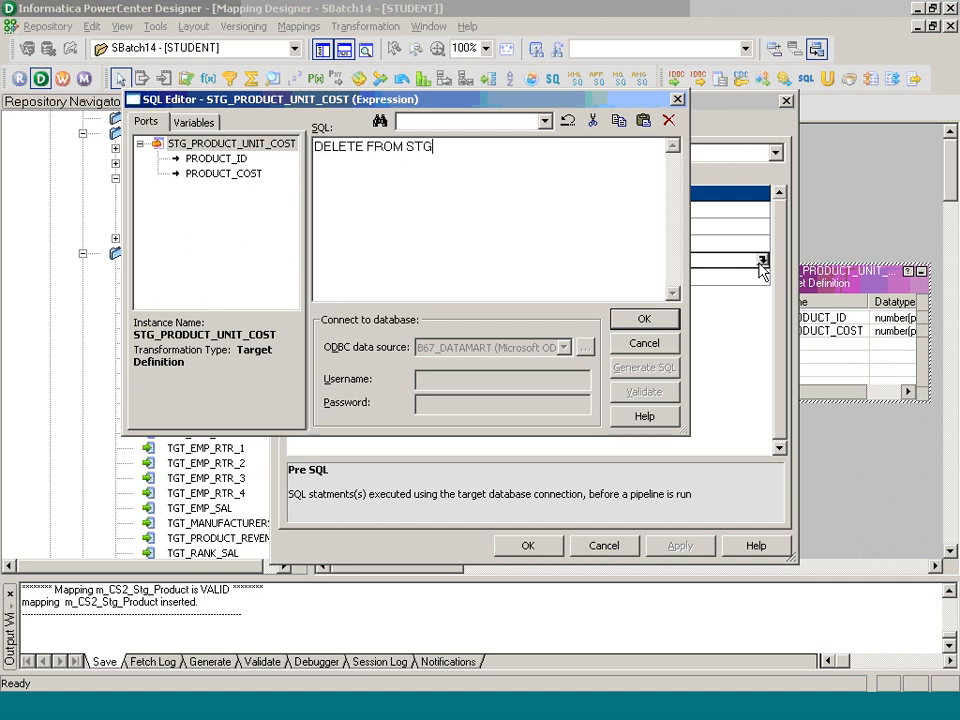
{"action": "type", "text": "_PRODUCT"}
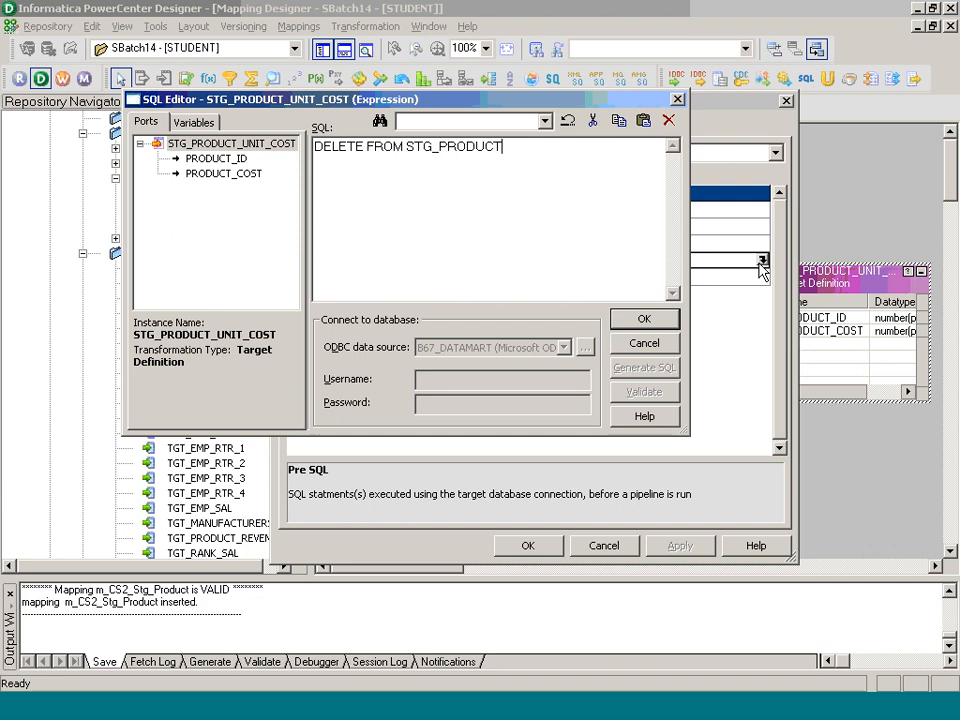
{"action": "type", "text": "_UNIT_COST;"}
{"action": "left_click", "coordinate": [640, 319]}
{"action": "left_click", "coordinate": [546, 545]}
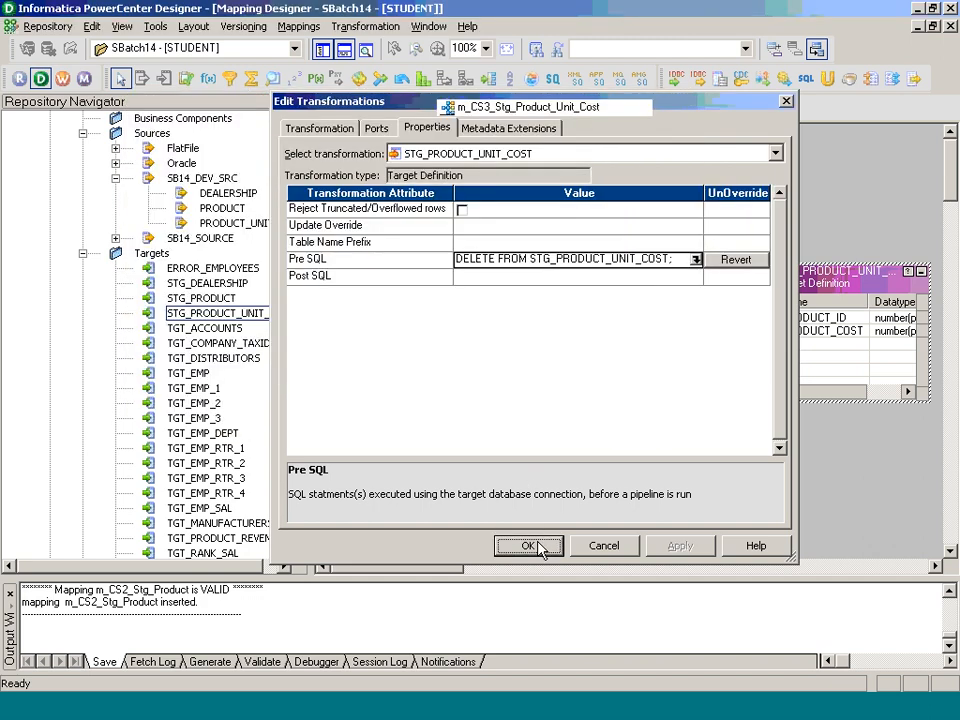
Step: Arrange the mapping objects as icons and review the mapping's general settings
{"action": "right_click", "coordinate": [651, 190]}
{"action": "left_click", "coordinate": [670, 245]}
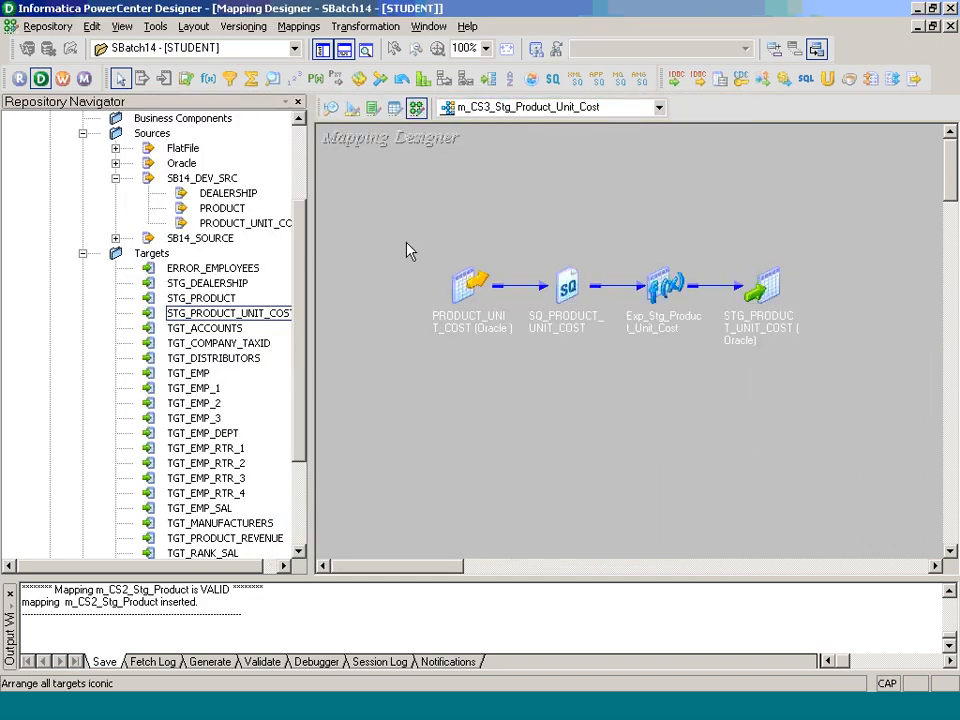
{"action": "left_click", "coordinate": [298, 26]}
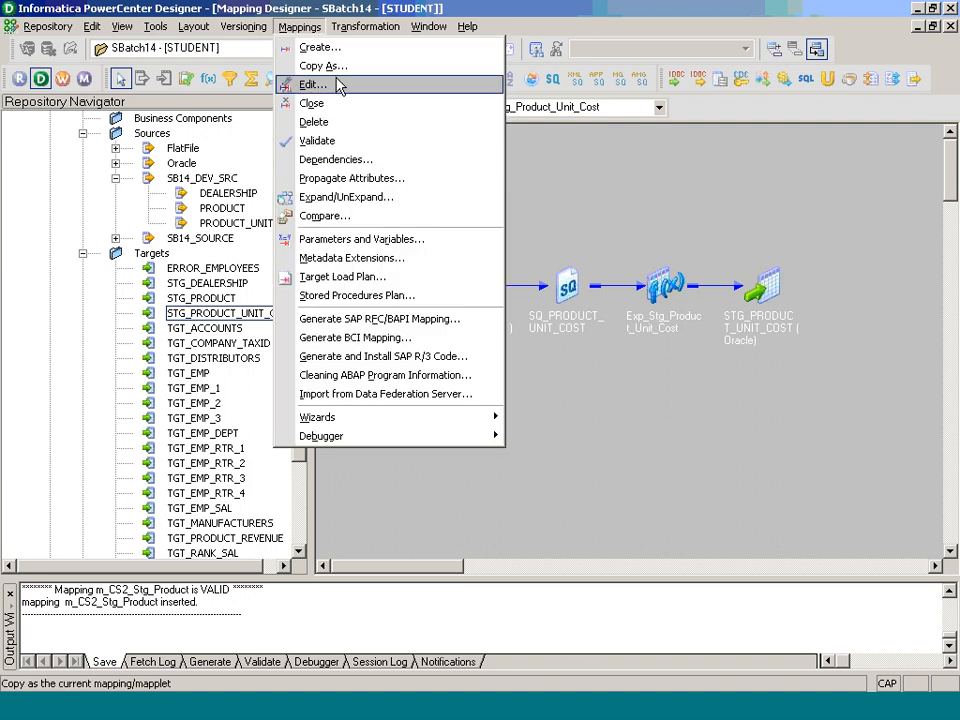
{"action": "left_click", "coordinate": [340, 89]}
{"action": "key", "text": "ctrl+c"}
{"action": "left_click", "coordinate": [501, 411]}
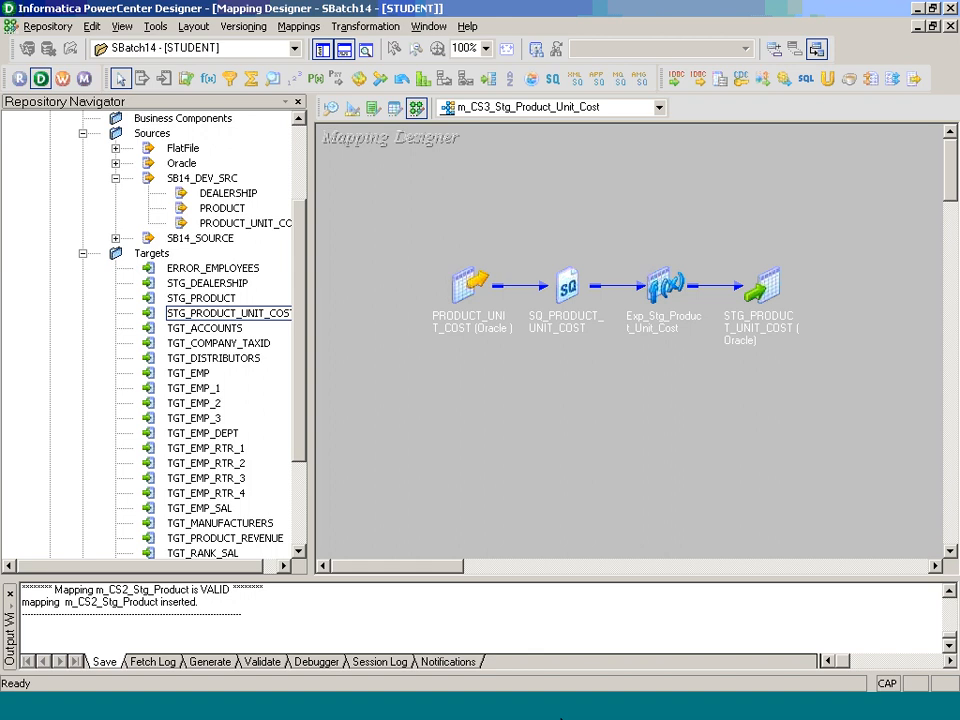
{"action": "left_click", "coordinate": [563, 711]}
Step: Start a new session named s_m_CS3_Stg_Product_Unit_Cost, backing out since the mapping isn't available
{"action": "left_click", "coordinate": [351, 115]}
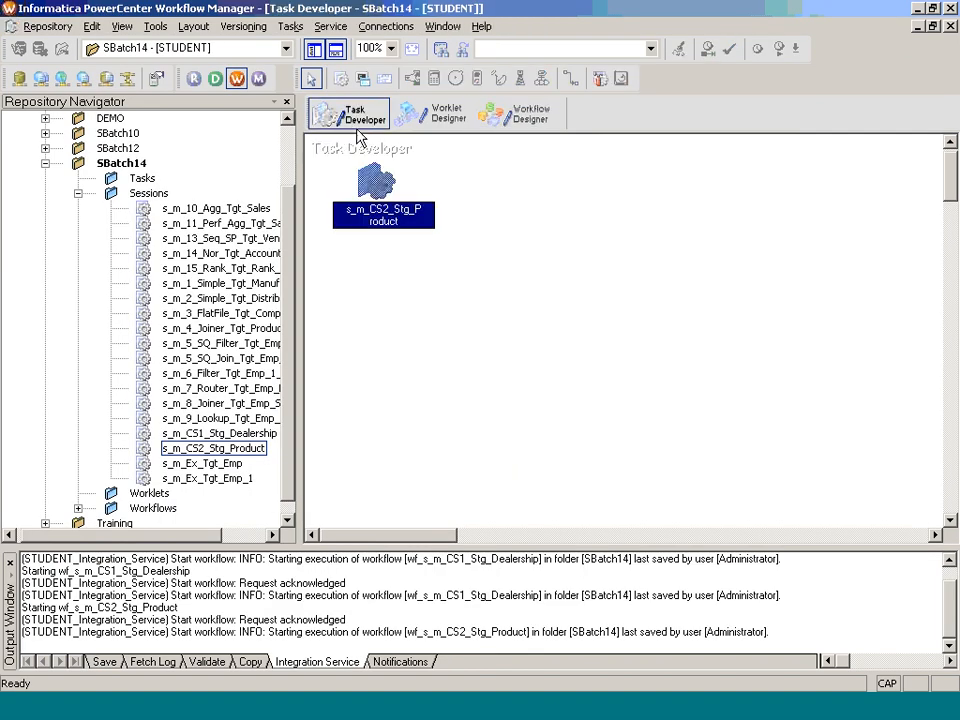
{"action": "left_click", "coordinate": [291, 27]}
{"action": "left_click", "coordinate": [315, 47]}
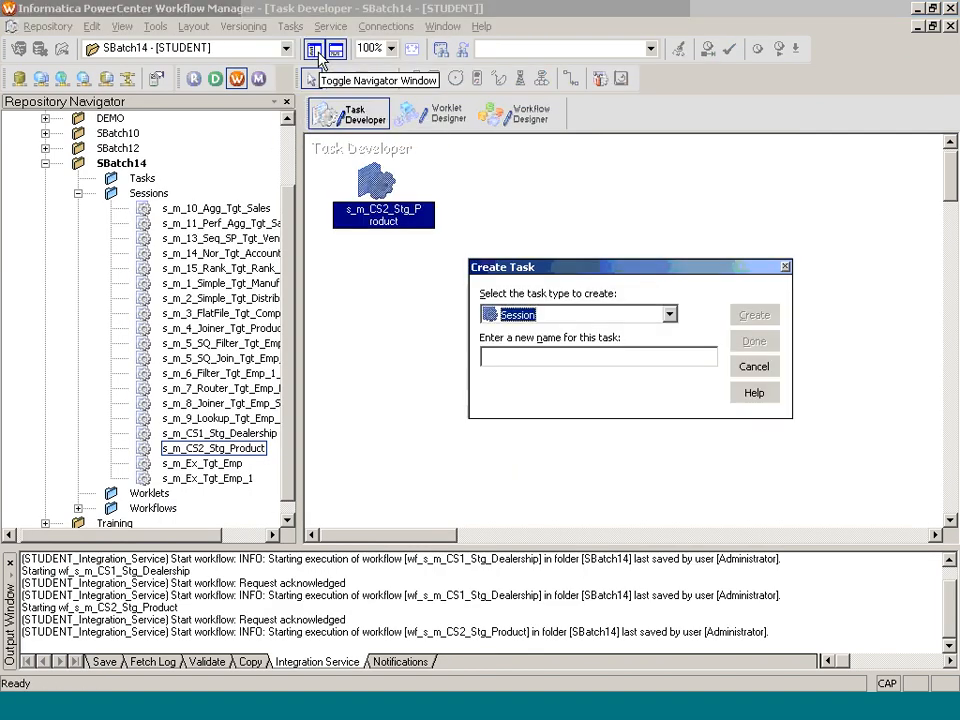
{"action": "type", "text": "s"}
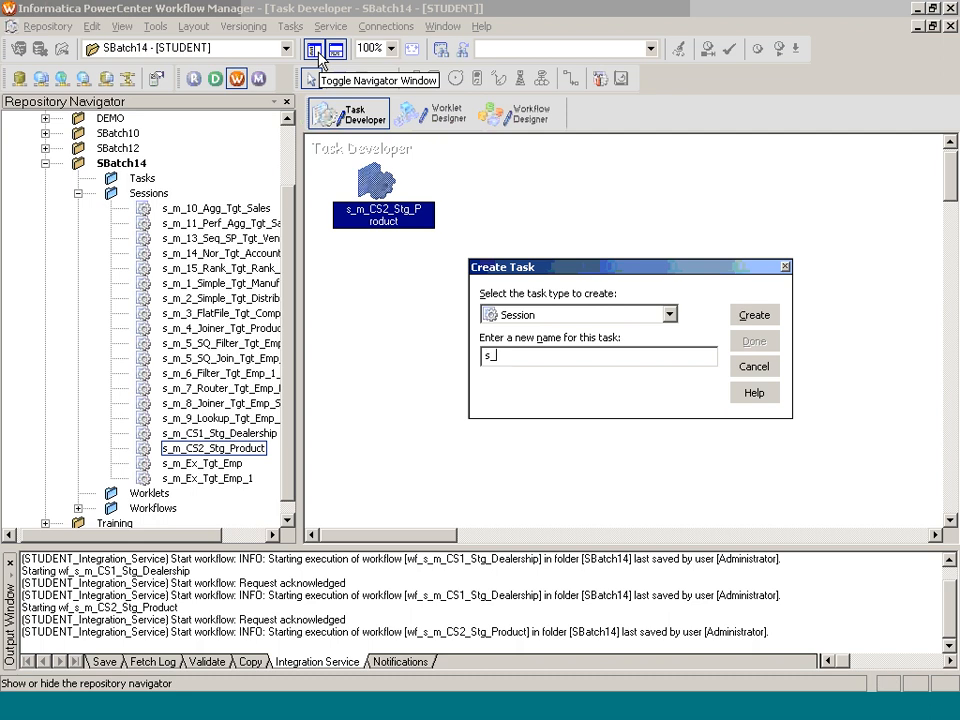
{"action": "type", "text": "_"}
{"action": "key", "text": "ctrl+v"}
{"action": "left_click", "coordinate": [318, 53]}
{"action": "key", "text": "Return"}
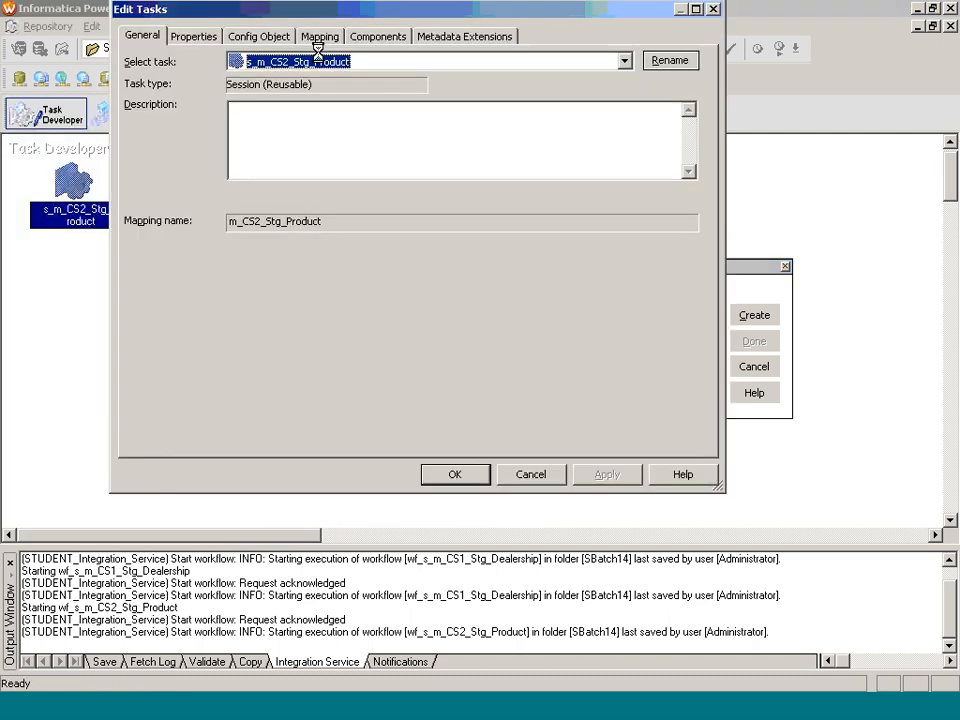
{"action": "left_click", "coordinate": [545, 481]}
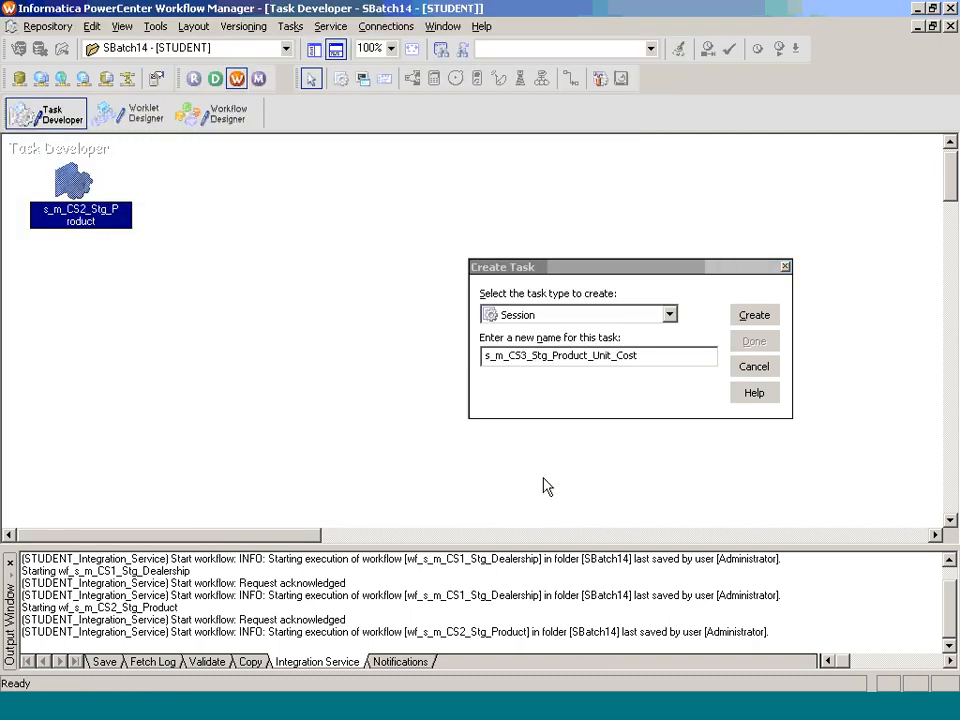
{"action": "left_click", "coordinate": [755, 316]}
{"action": "left_click", "coordinate": [748, 406]}
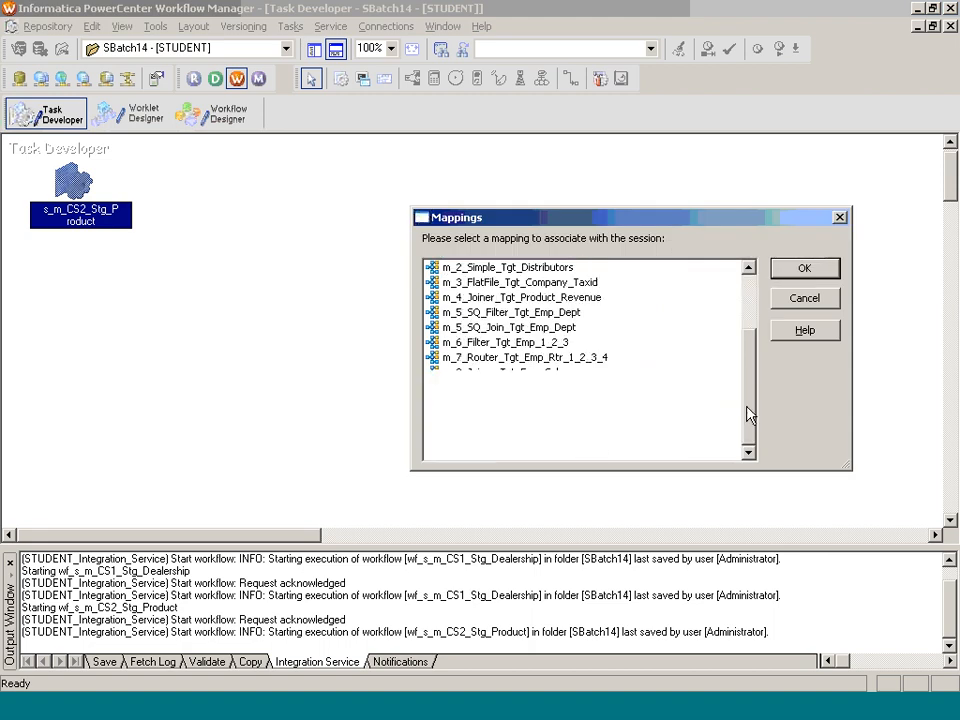
{"action": "left_click", "coordinate": [832, 302]}
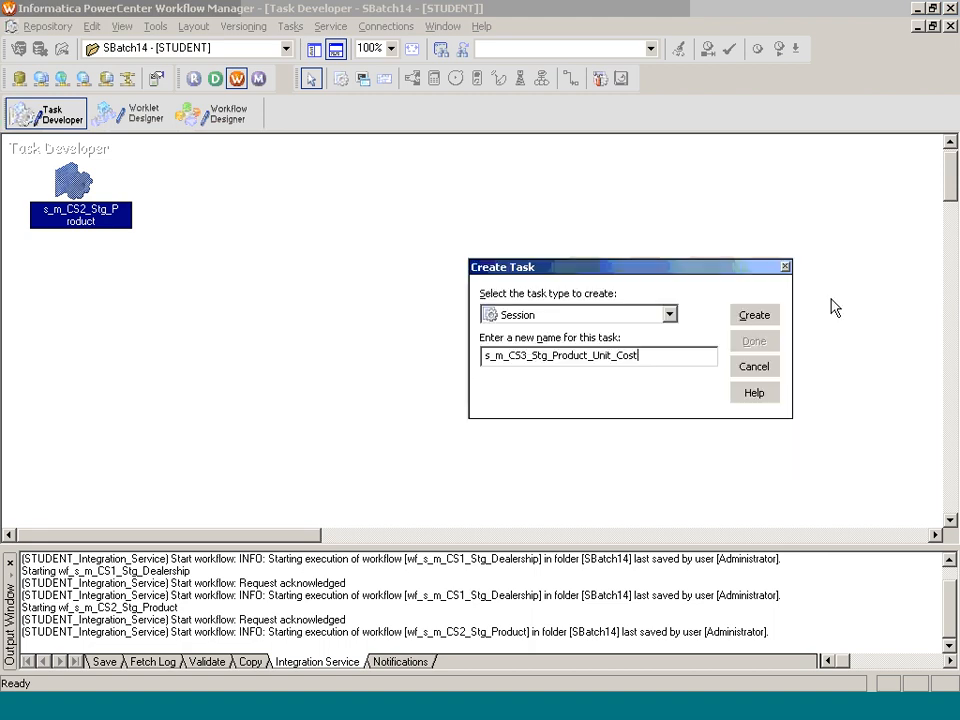
Step: Save the m_CS3_Stg_Product_Unit_Cost mapping in Designer
{"action": "key", "text": "alt+Tab"}
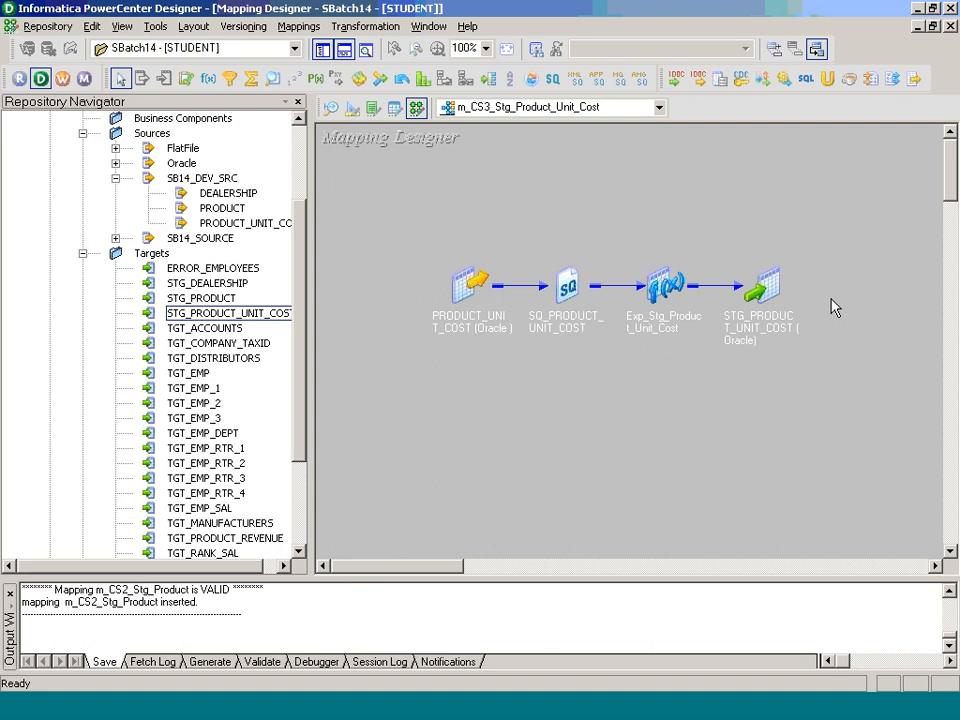
{"action": "key", "text": "ctrl+s"}
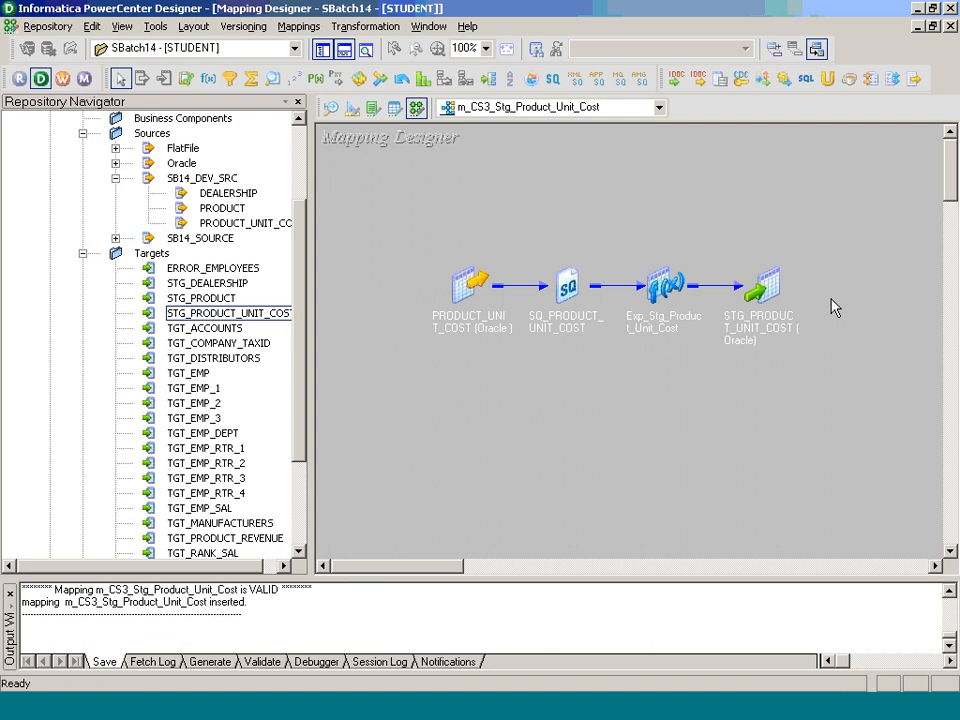
{"action": "key", "text": "alt+Tab"}
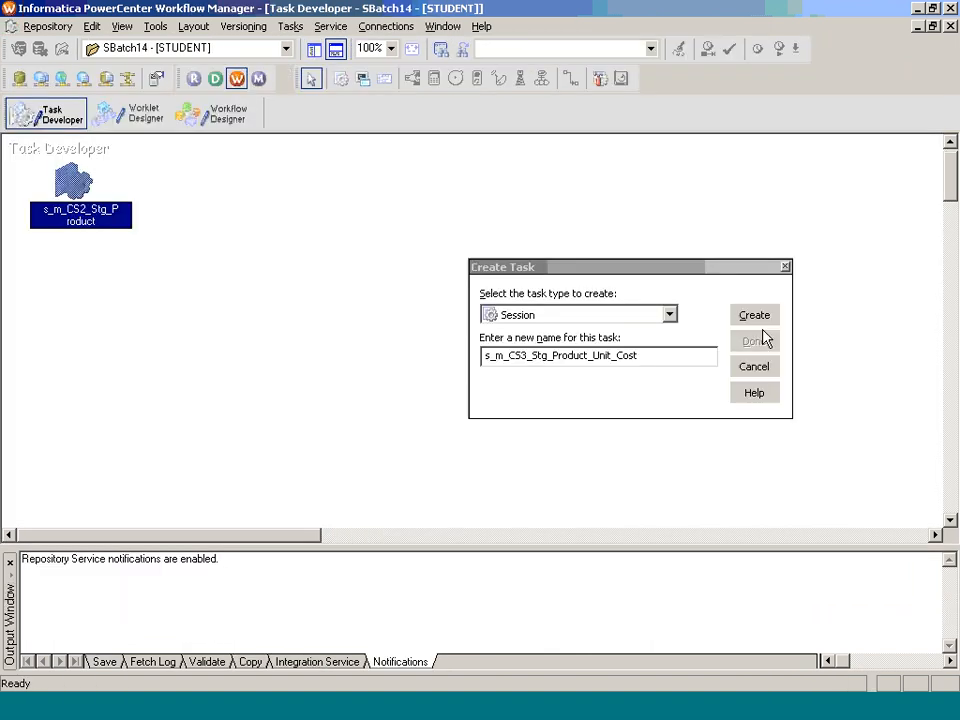
Step: Attach m_CS3_Stg_Product_Unit_Cost to the new session and finish creating it
{"action": "left_click", "coordinate": [754, 315]}
{"action": "left_click", "coordinate": [748, 424]}
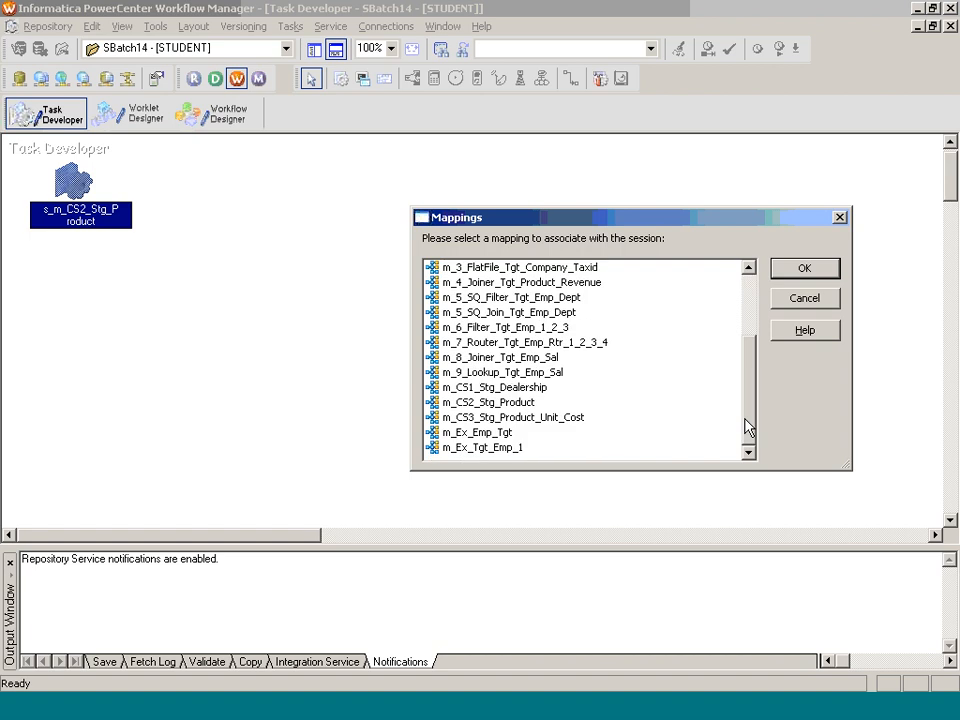
{"action": "left_click", "coordinate": [530, 418]}
{"action": "left_click", "coordinate": [808, 270]}
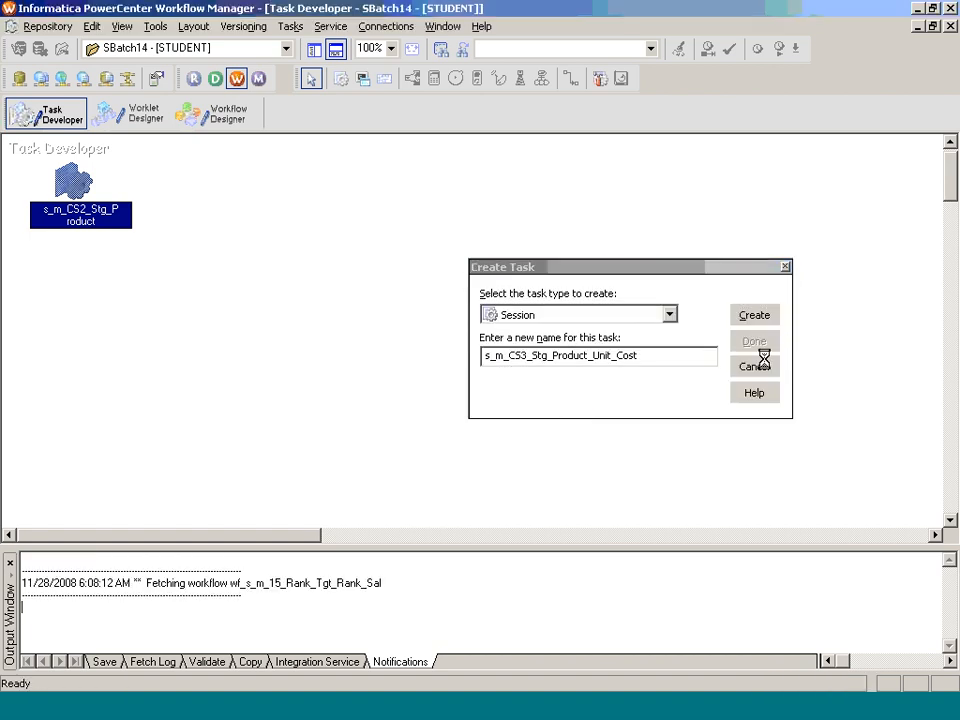
{"action": "left_click", "coordinate": [754, 340]}
{"action": "left_click", "coordinate": [313, 49]}
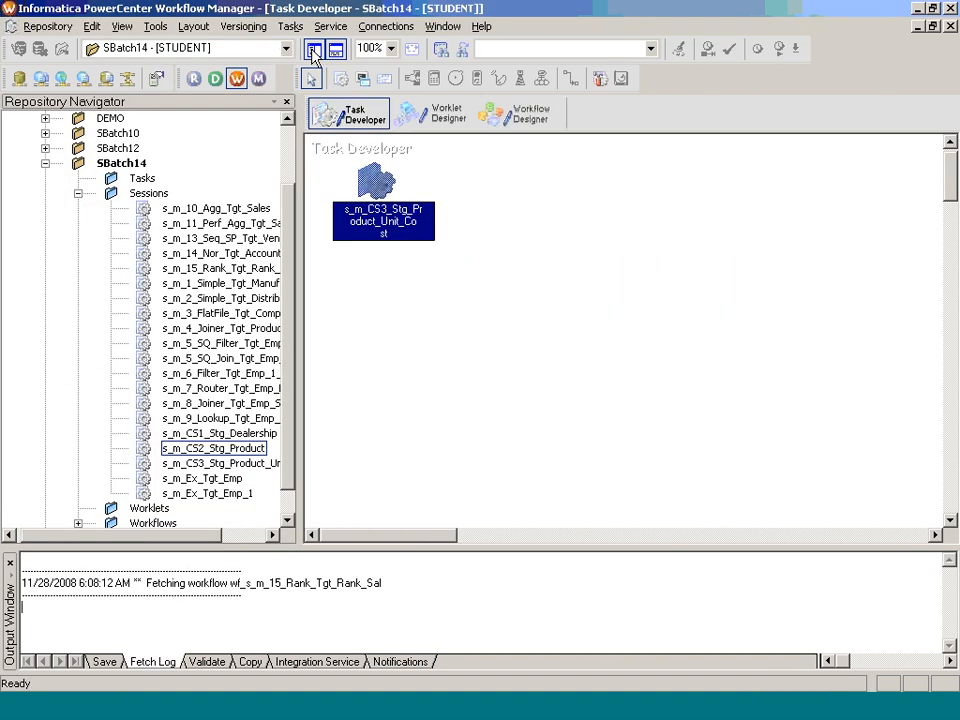
Step: Set the CS3 session's source qualifier connection to DEV_SRC_SB14
{"action": "double_click", "coordinate": [412, 233]}
{"action": "left_click", "coordinate": [318, 36]}
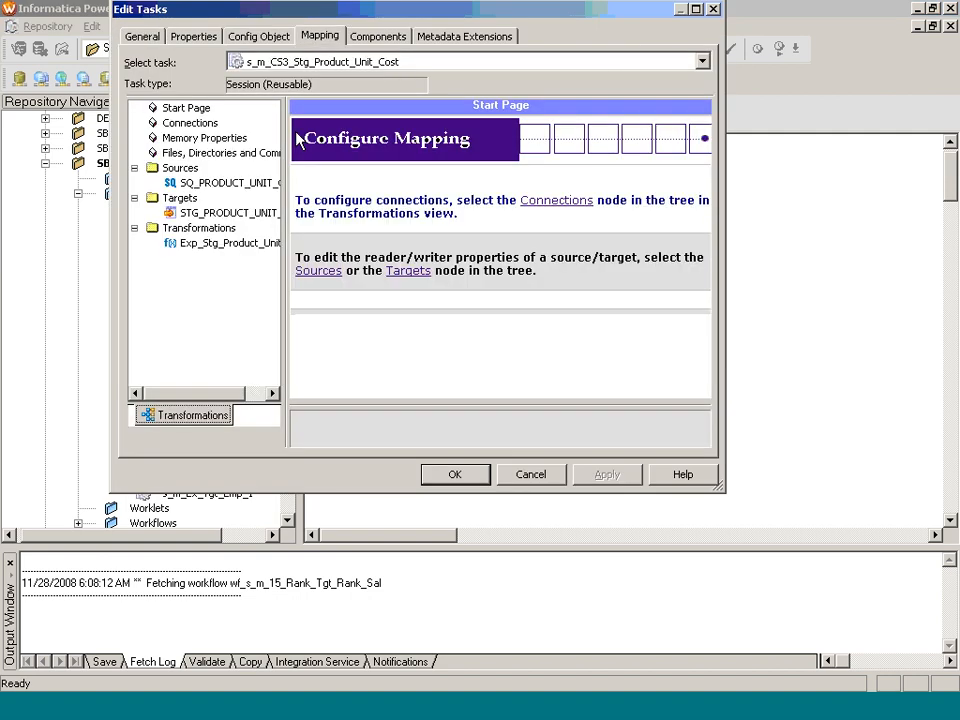
{"action": "left_click", "coordinate": [226, 183]}
{"action": "left_click", "coordinate": [690, 270]}
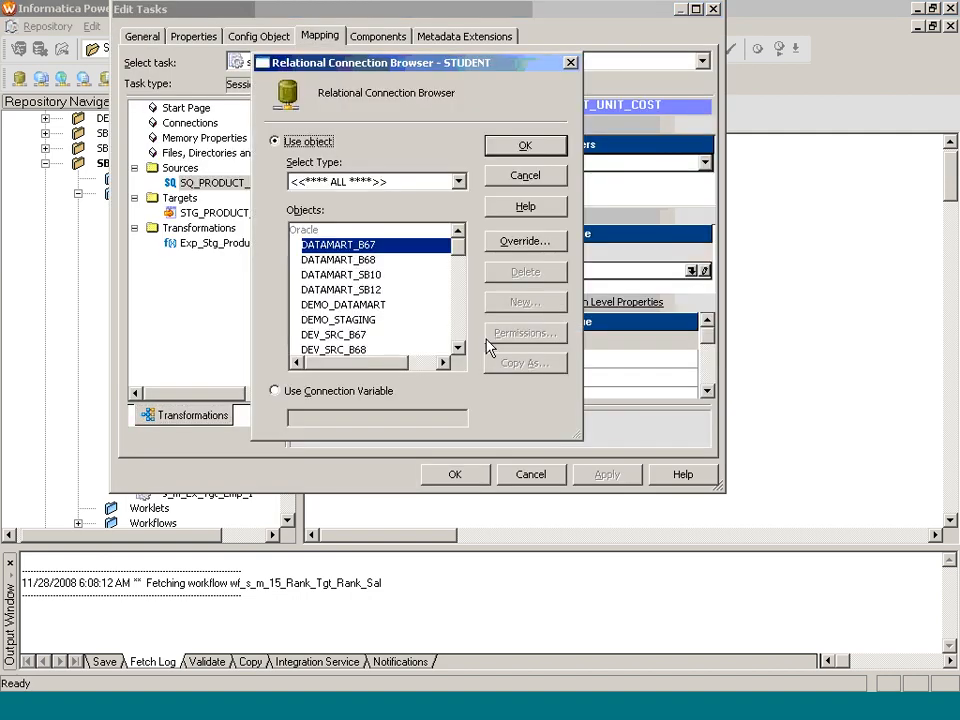
{"action": "left_click", "coordinate": [458, 340]}
{"action": "left_click", "coordinate": [369, 290]}
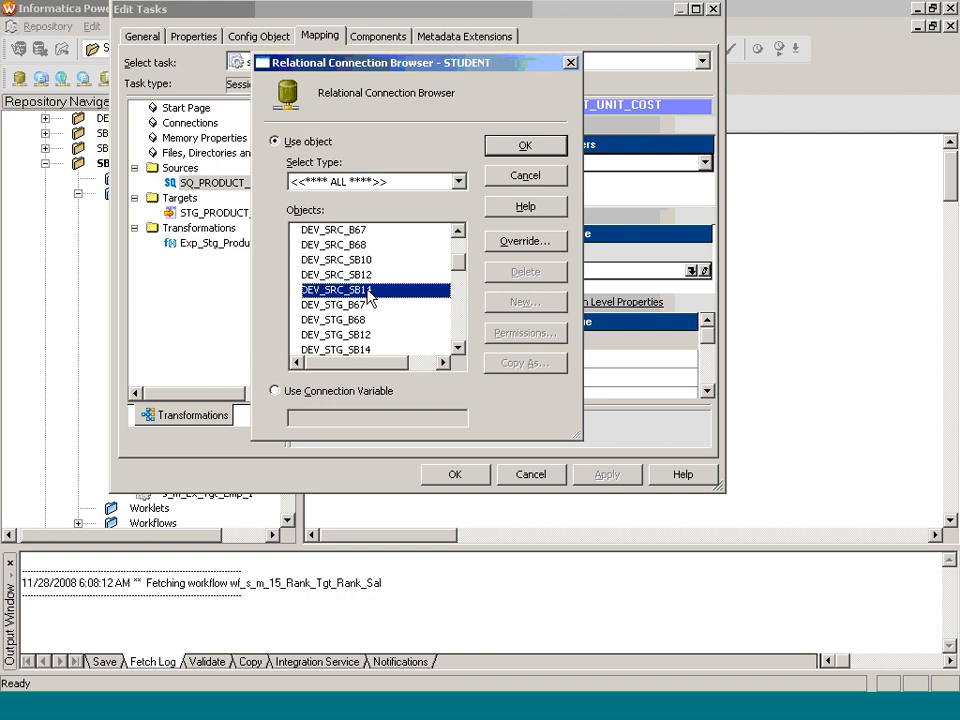
{"action": "left_click", "coordinate": [524, 146]}
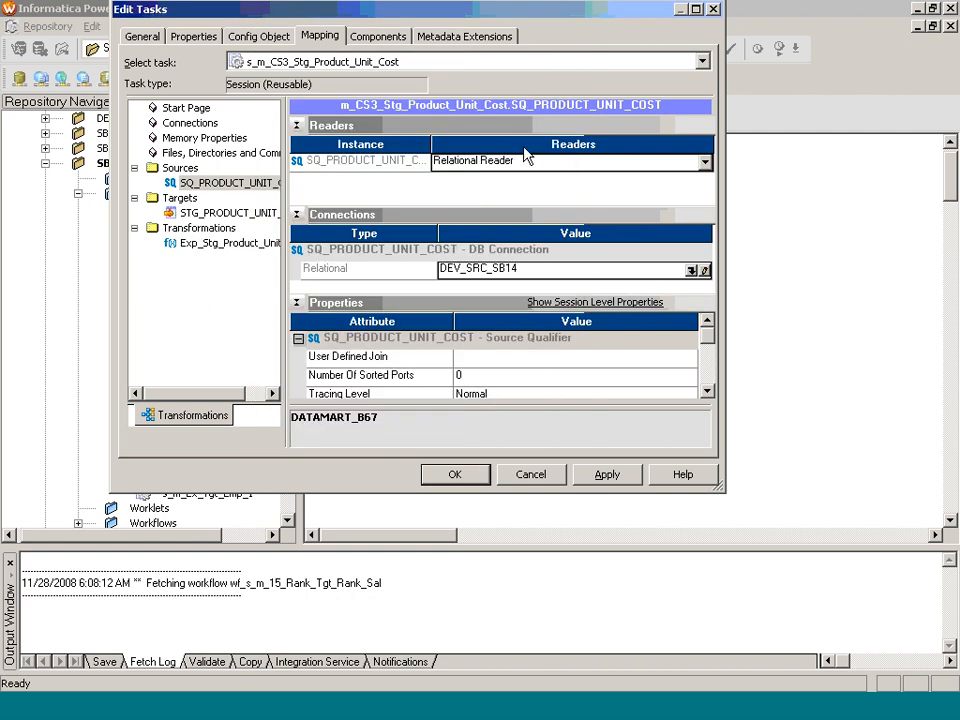
Step: Set the STG_PRODUCT_UNIT_COST target connection to DEV_STG_SB14 and save the session
{"action": "left_click", "coordinate": [245, 215]}
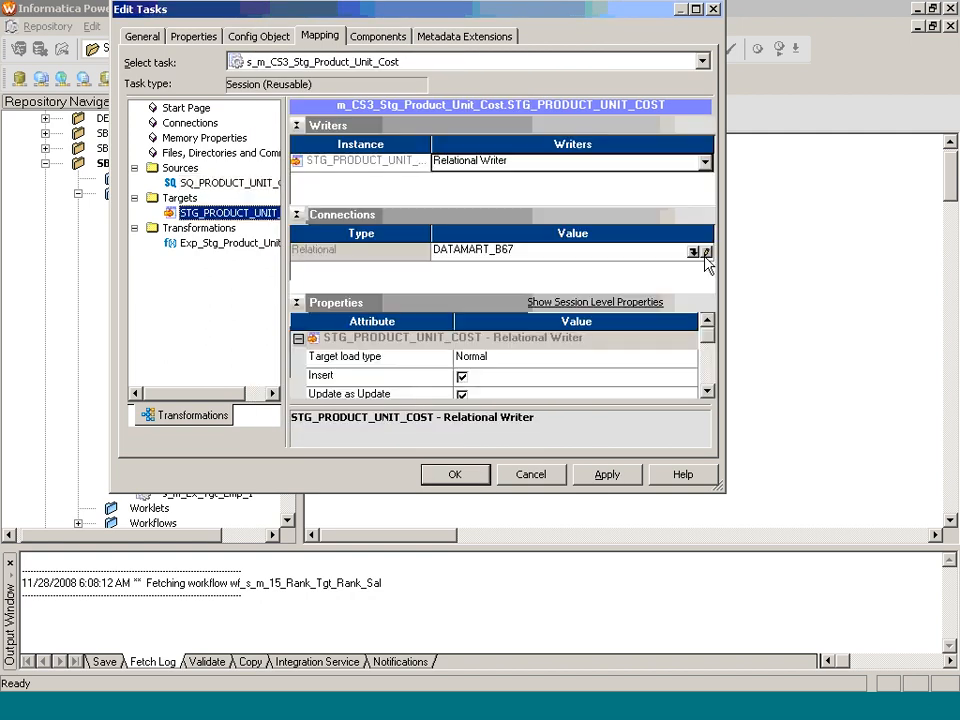
{"action": "left_click", "coordinate": [692, 253]}
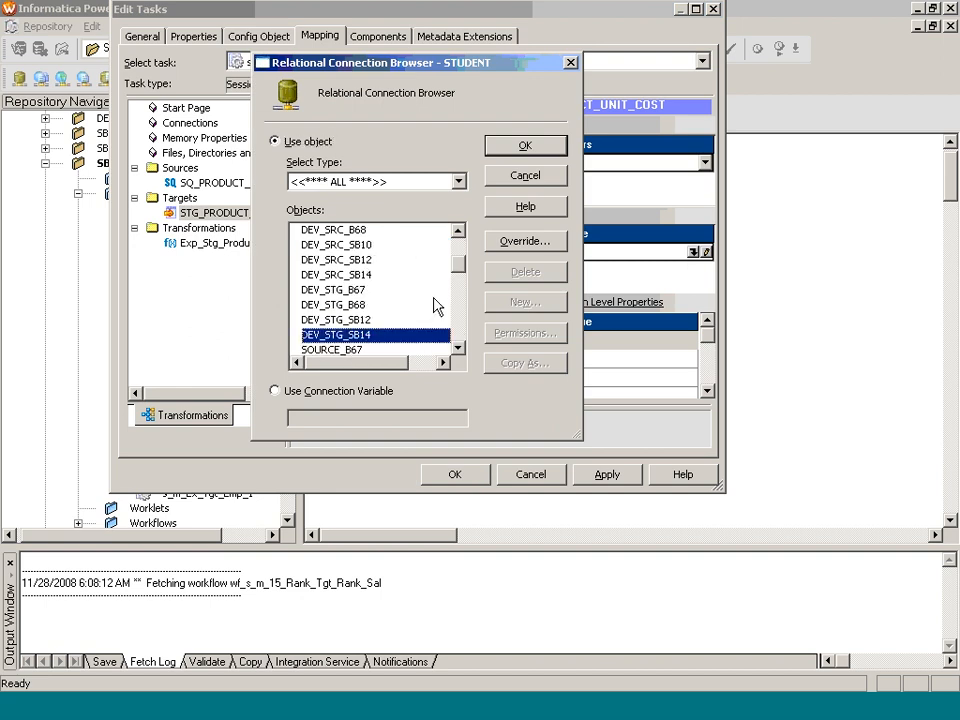
{"action": "left_click", "coordinate": [525, 146]}
{"action": "left_click", "coordinate": [478, 362]}
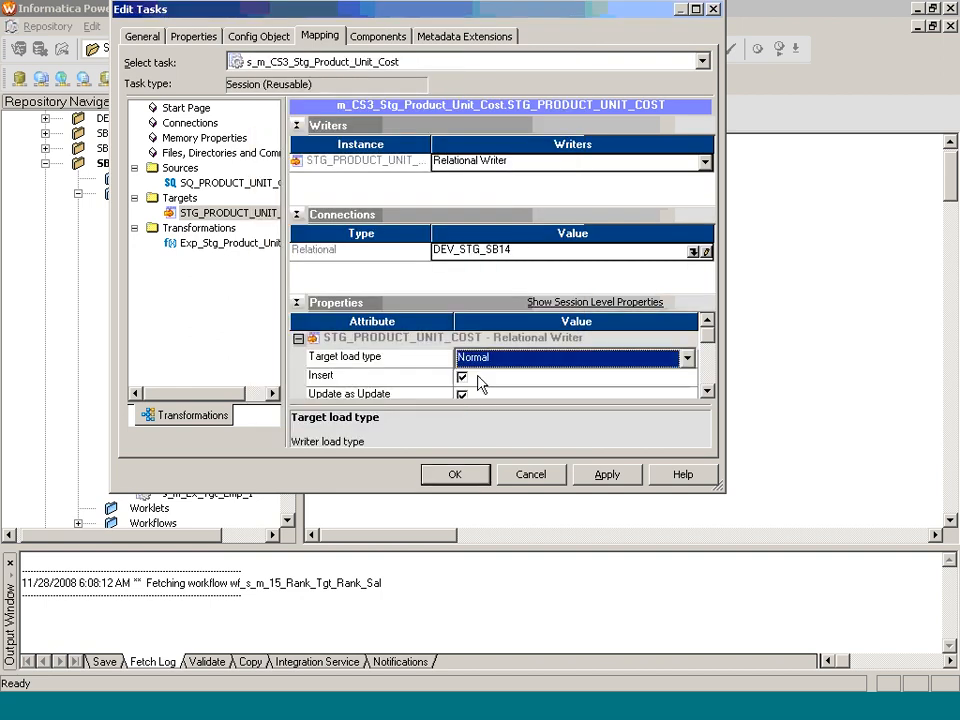
{"action": "left_click", "coordinate": [478, 472]}
{"action": "left_click", "coordinate": [522, 120]}
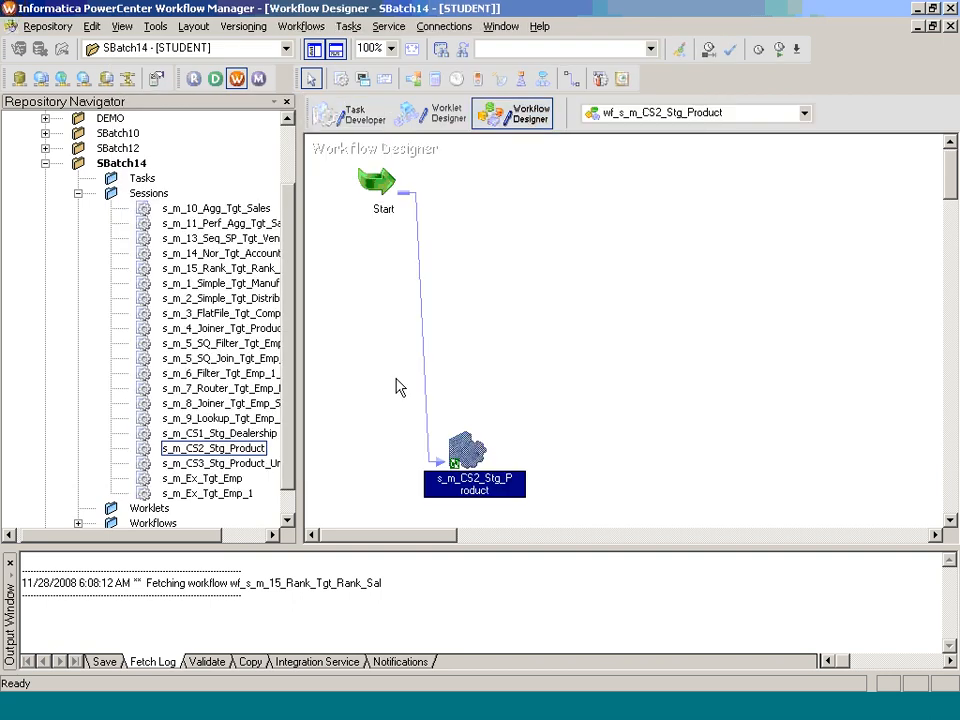
Step: Close the CS2 workflow, then build and save wf_s_m_CS3_Stg_Product_Unit_Cost from the CS3 session
{"action": "left_click", "coordinate": [304, 27]}
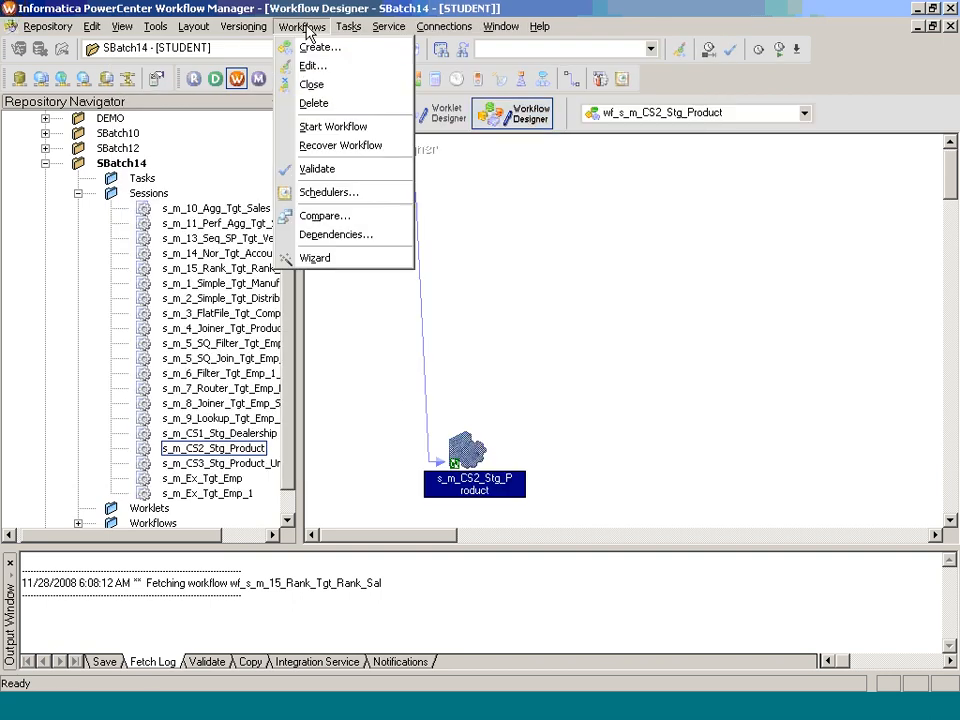
{"action": "left_click", "coordinate": [313, 85]}
{"action": "left_click", "coordinate": [220, 463]}
{"action": "left_click_drag", "start_coordinate": [220, 463], "coordinate": [447, 424]}
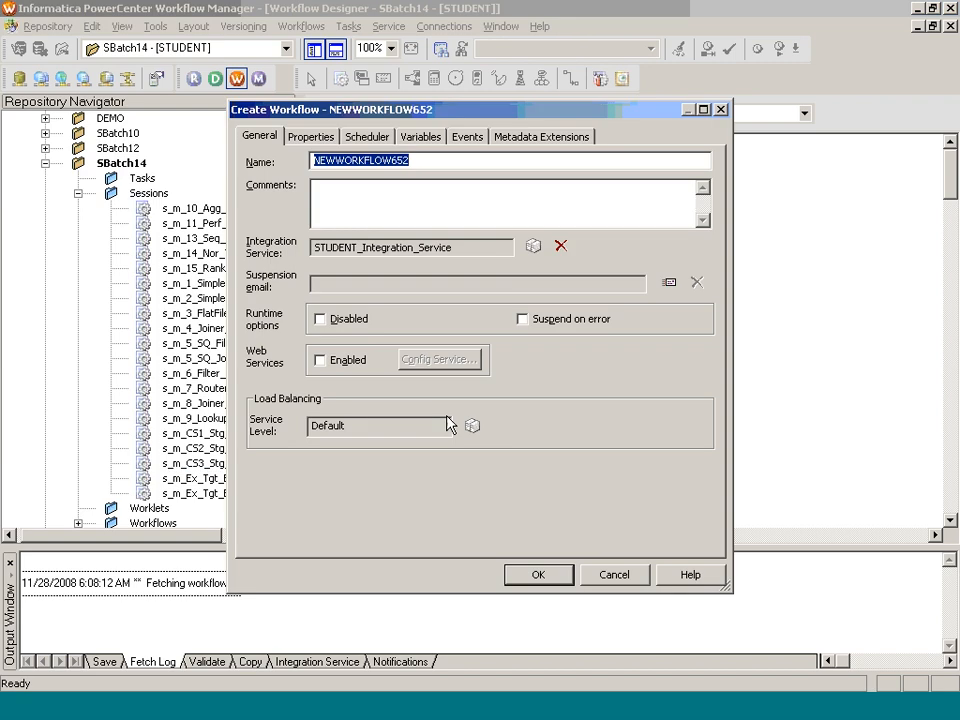
{"action": "type", "text": "wf_s_"}
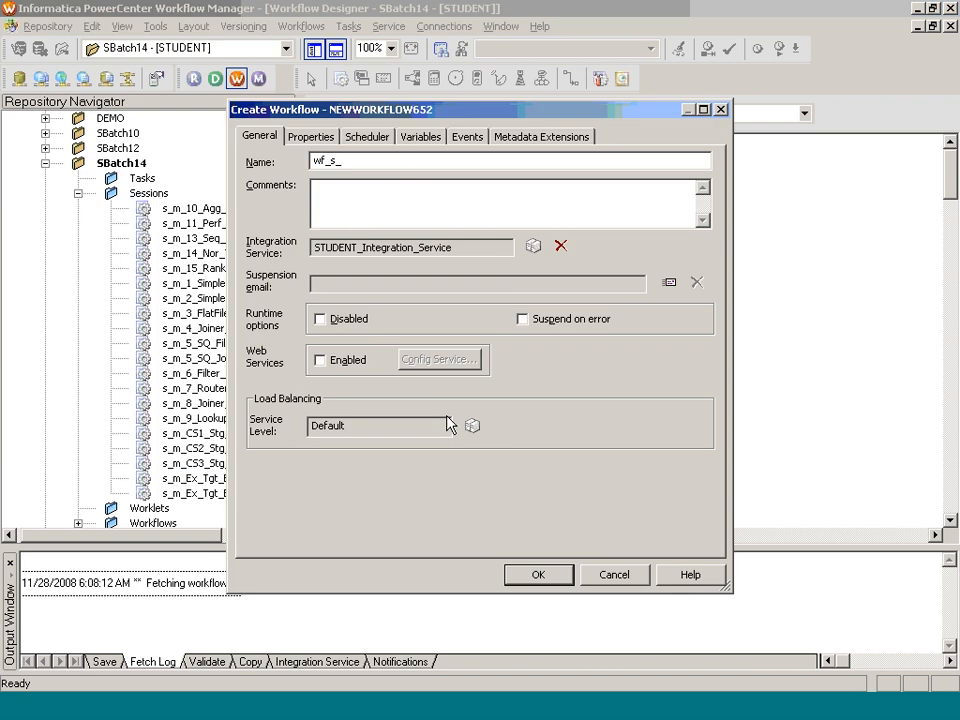
{"action": "type", "text": "m_CS3_Stg_Product_Unit_Cost"}
{"action": "key", "text": "Return"}
{"action": "key", "text": "ctrl+s"}
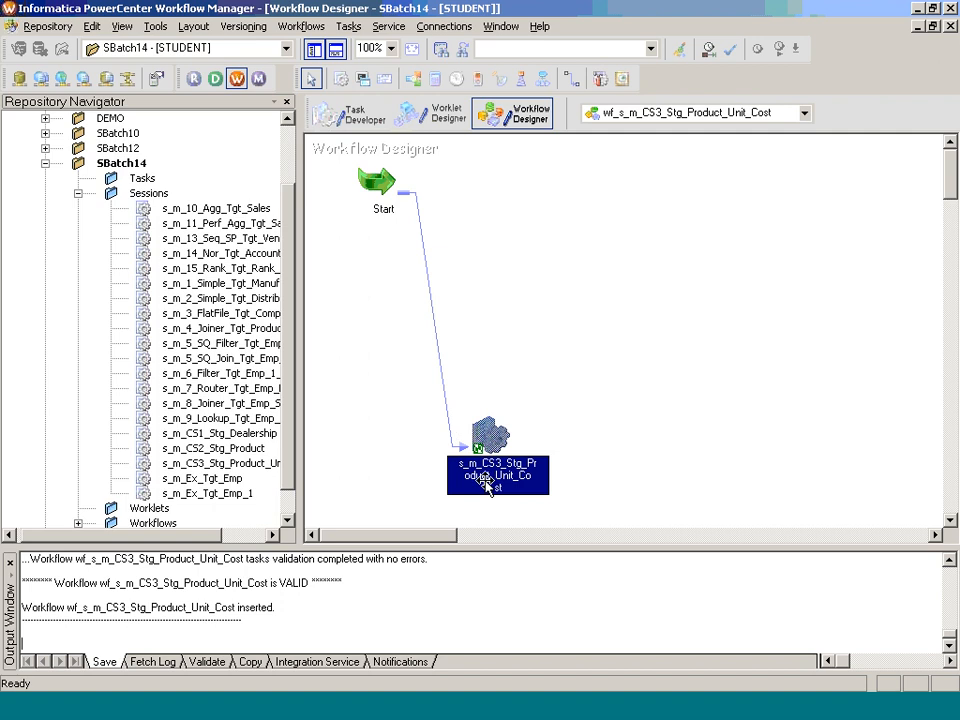
Step: Start wf_s_m_CS3_Stg_Product_Unit_Cost and check its successful run in Workflow Monitor
{"action": "right_click", "coordinate": [545, 230]}
{"action": "left_click", "coordinate": [630, 418]}
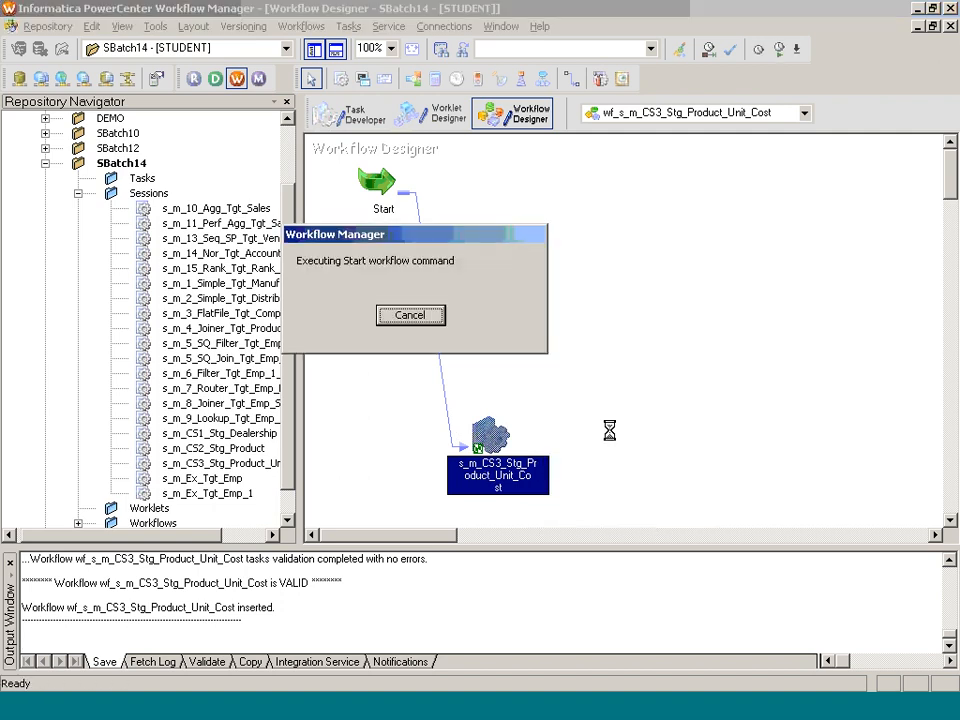
{"action": "left_click", "coordinate": [618, 706]}
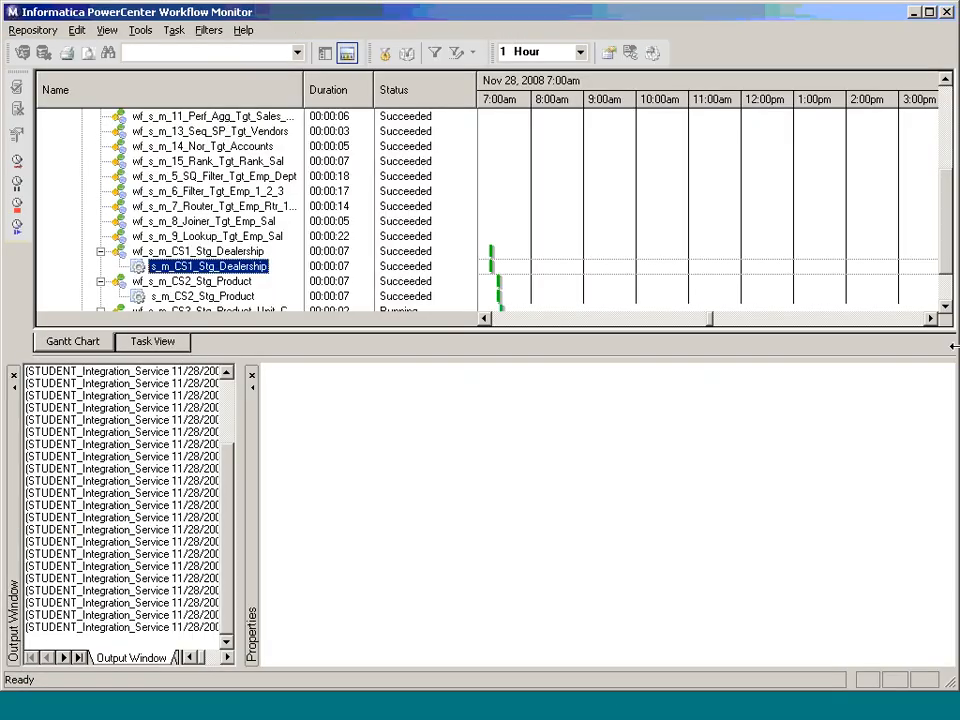
{"action": "left_click", "coordinate": [946, 307]}
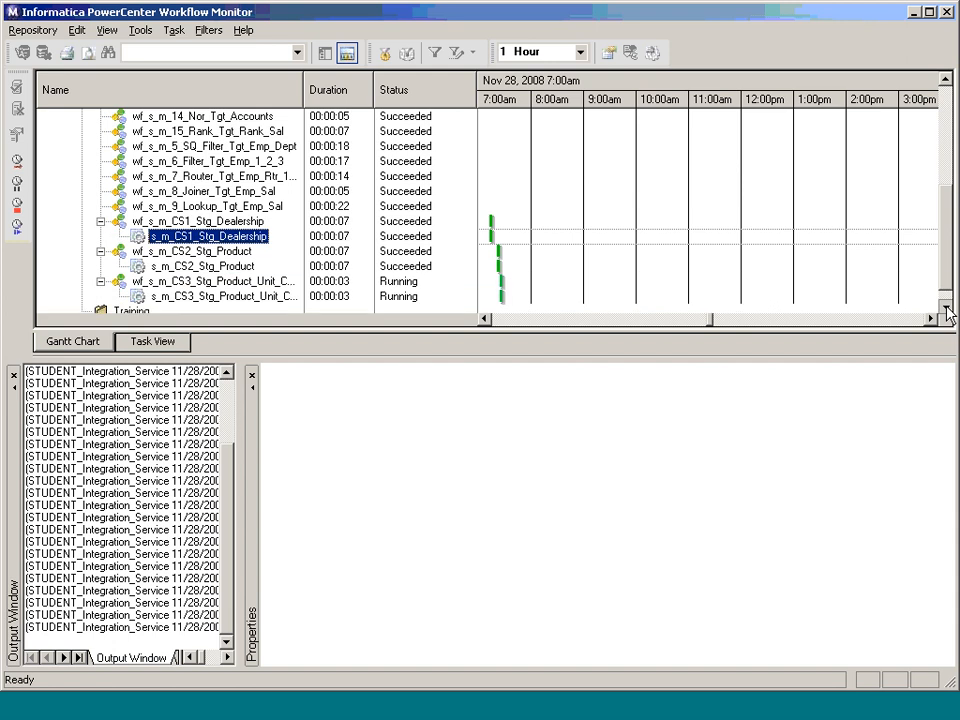
{"action": "left_click", "coordinate": [668, 715]}
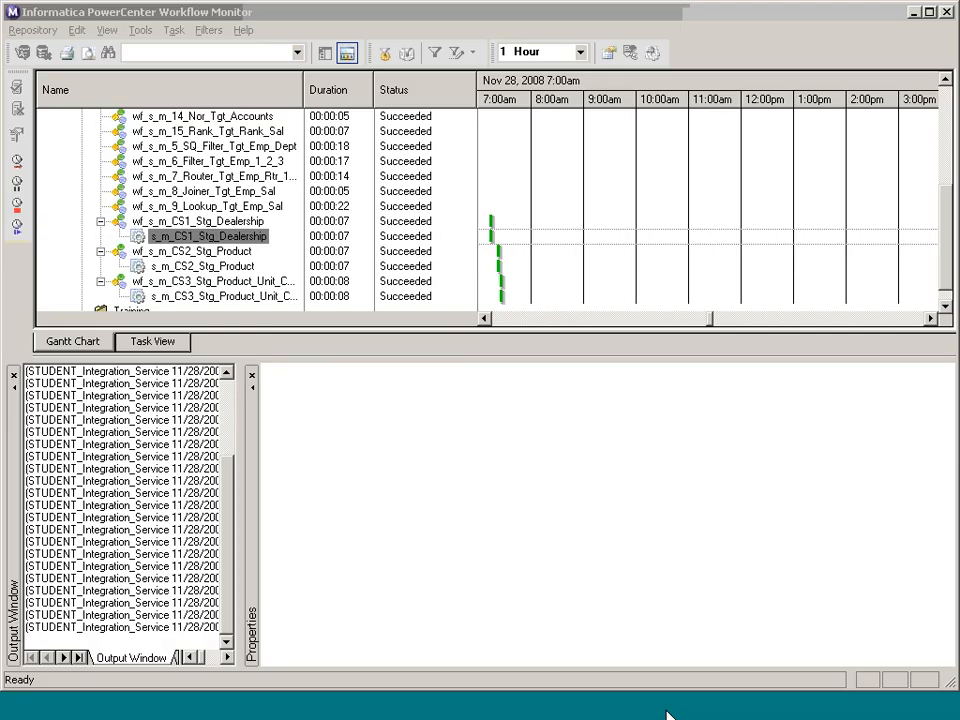
Step: Run SELECT * FROM STG_PRODUCT_UNIT_COST; in TOAD's SQL Editor to list product IDs and costs
{"action": "type", "text": ";"}
{"action": "key", "text": "Return"}
{"action": "type", "text": "SELEC"}
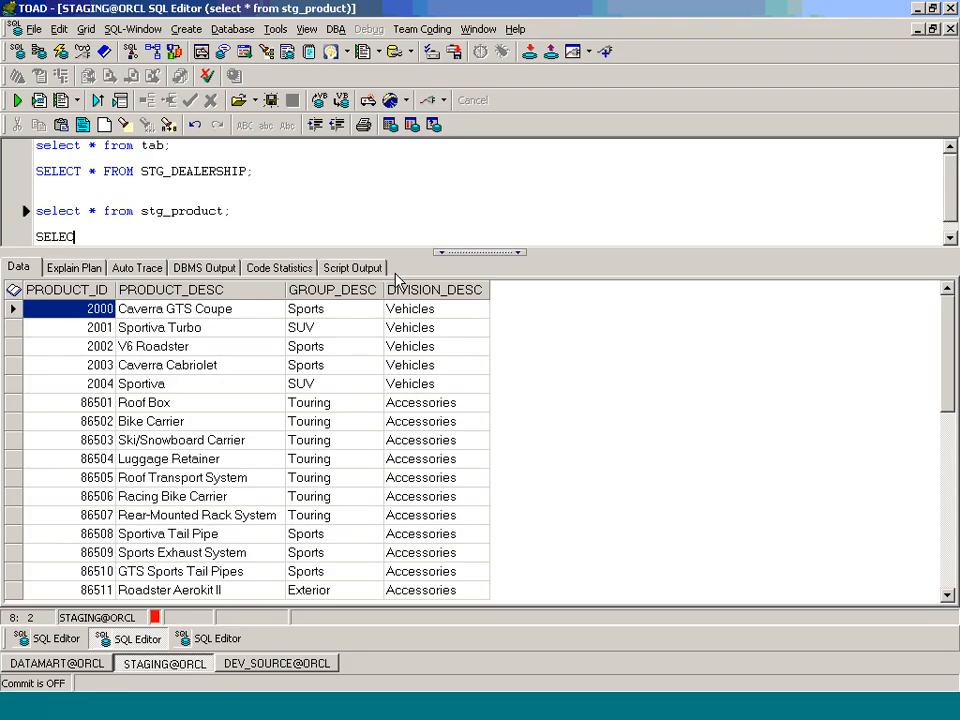
{"action": "type", "text": "T * FROM STG_"}
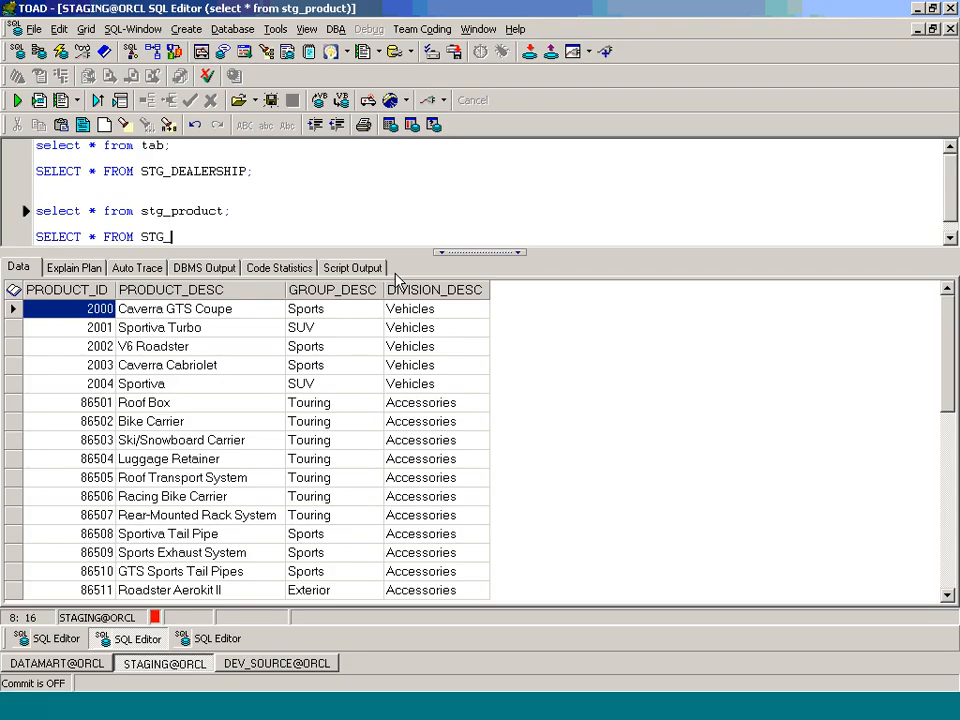
{"action": "type", "text": "PRODUCT_UNIT"}
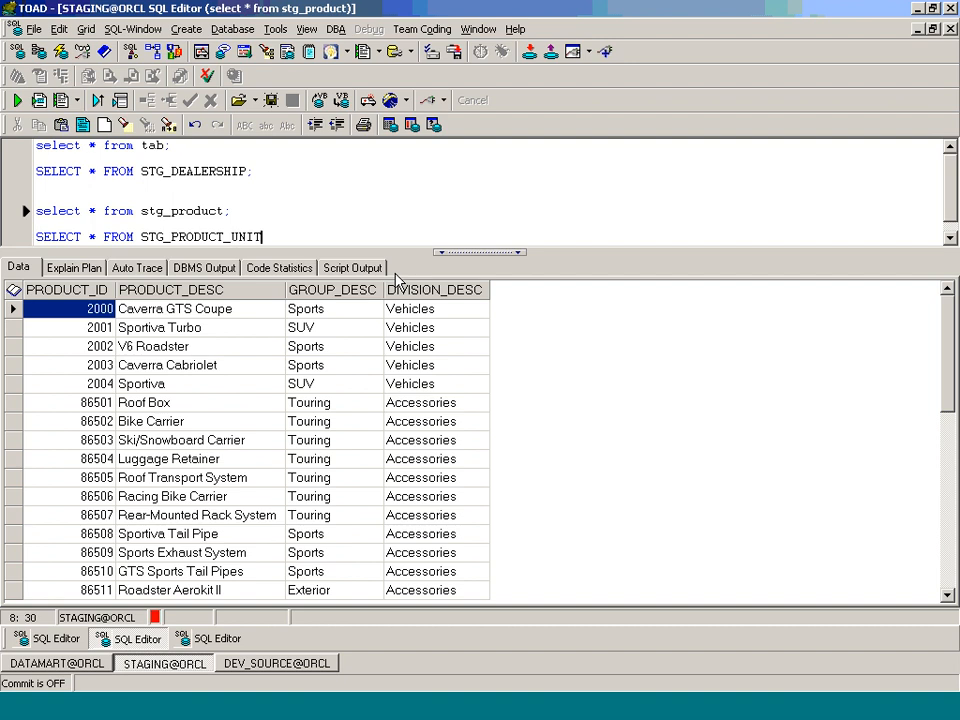
{"action": "type", "text": "_COST;"}
{"action": "key", "text": "F9"}
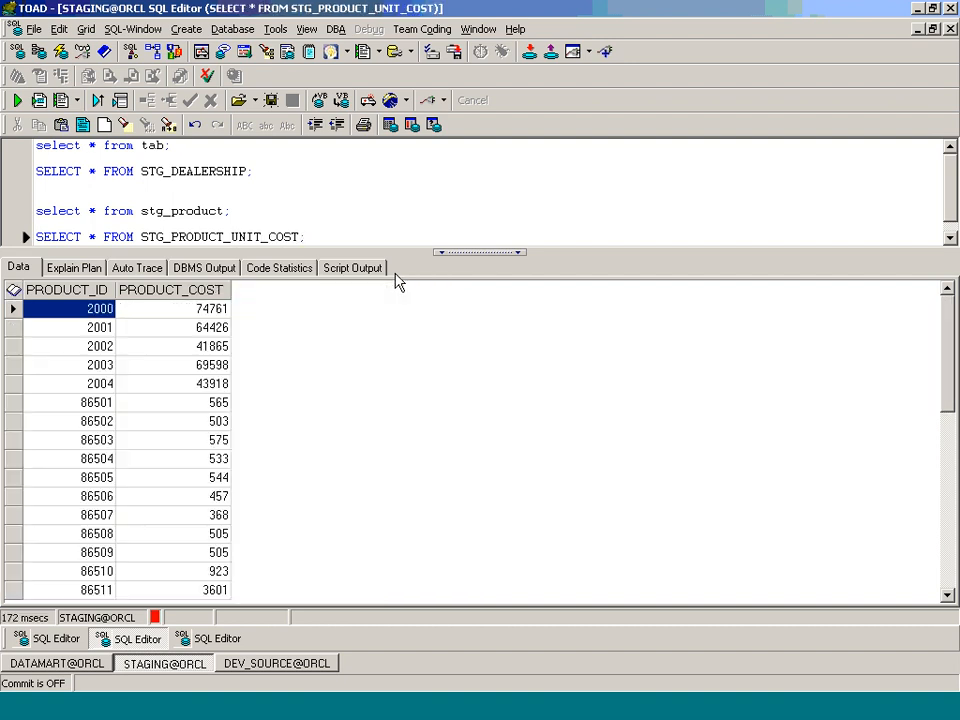
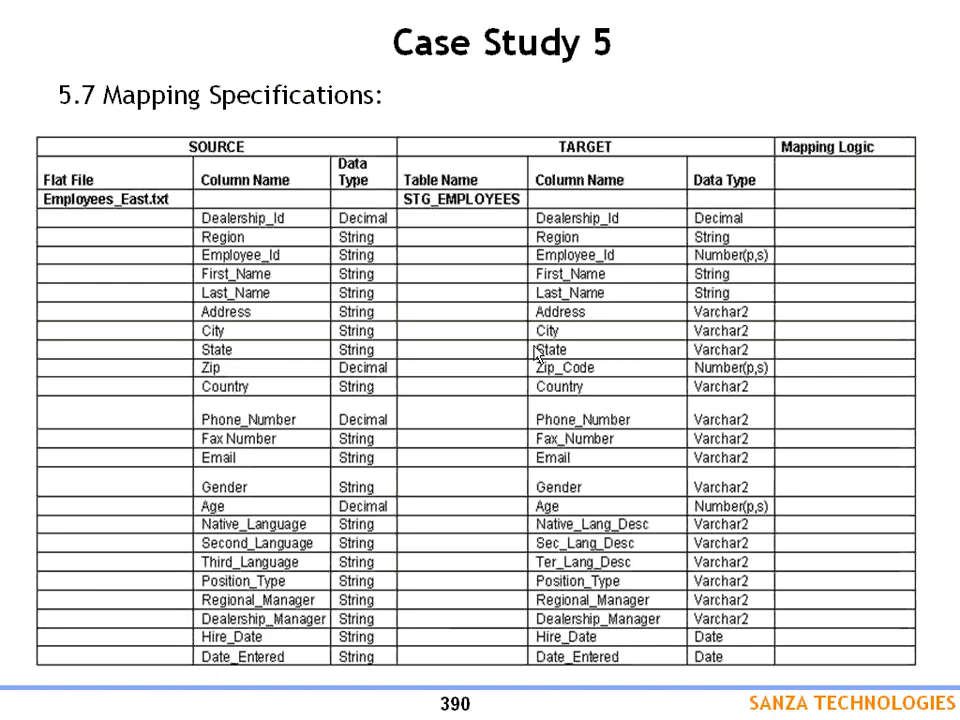
Step: Switch from the specification slide to the PowerCenter Designer window with Alt+Tab
{"action": "key", "text": "alt+Tab"}
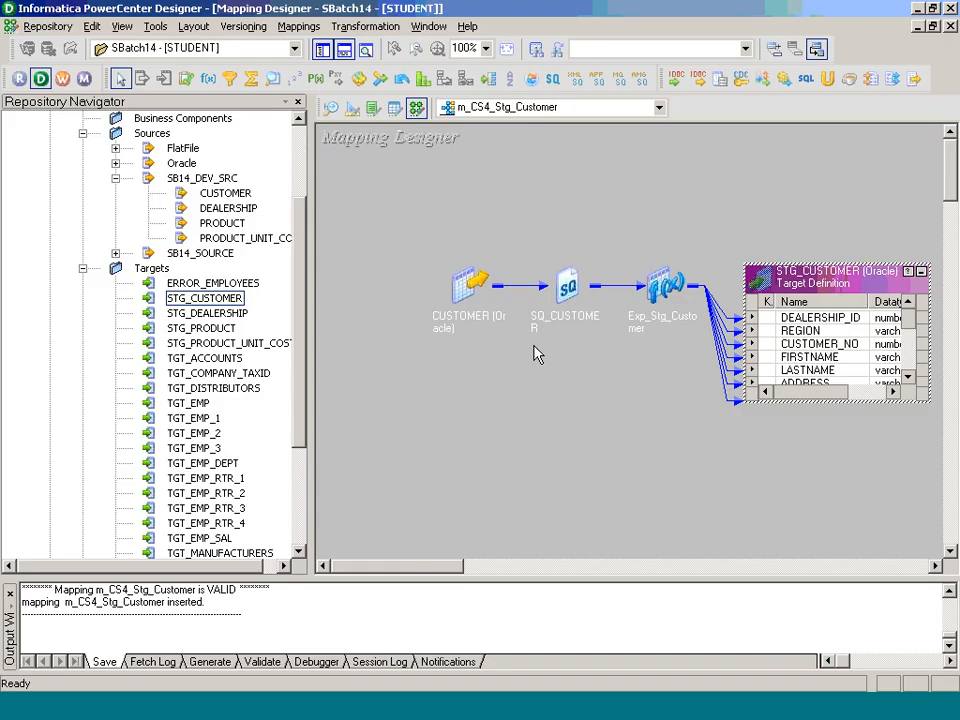
Step: Import C:\Class_Examples\employees_east.txt as a tab-delimited source, taking field names from the first line
{"action": "left_click", "coordinate": [320, 47]}
{"action": "left_click", "coordinate": [307, 30]}
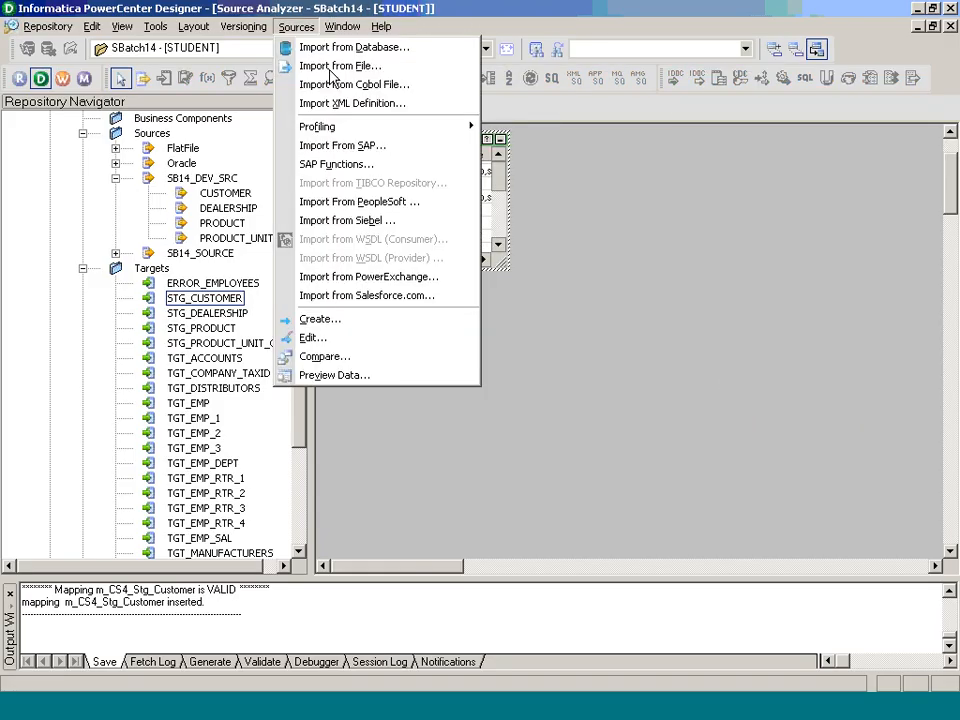
{"action": "left_click", "coordinate": [332, 69]}
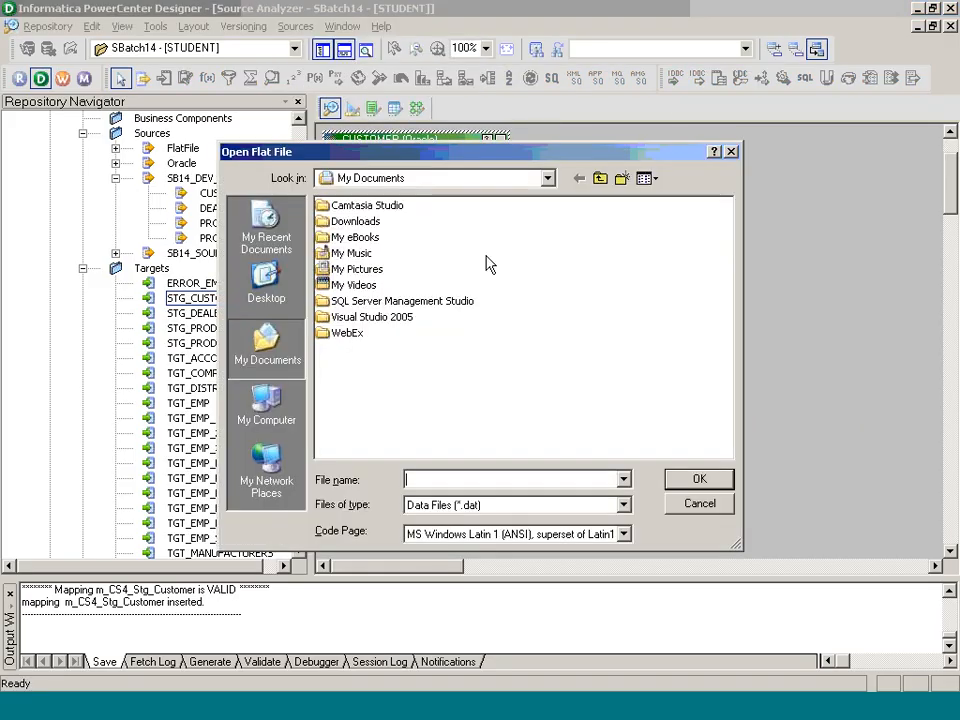
{"action": "left_click", "coordinate": [467, 181]}
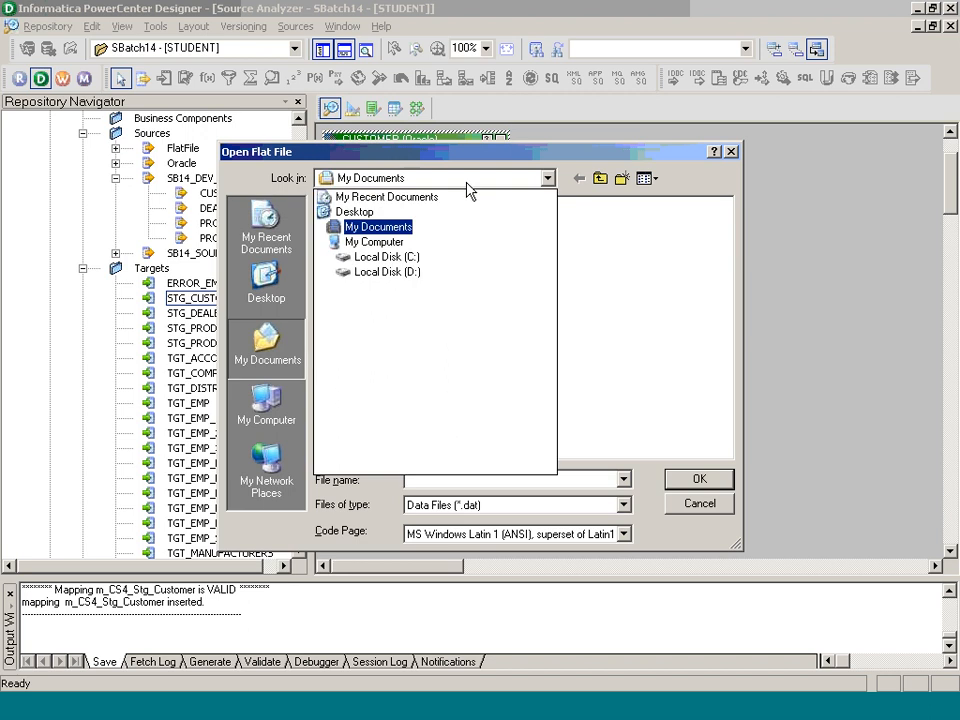
{"action": "left_click", "coordinate": [430, 262]}
{"action": "double_click", "coordinate": [370, 238]}
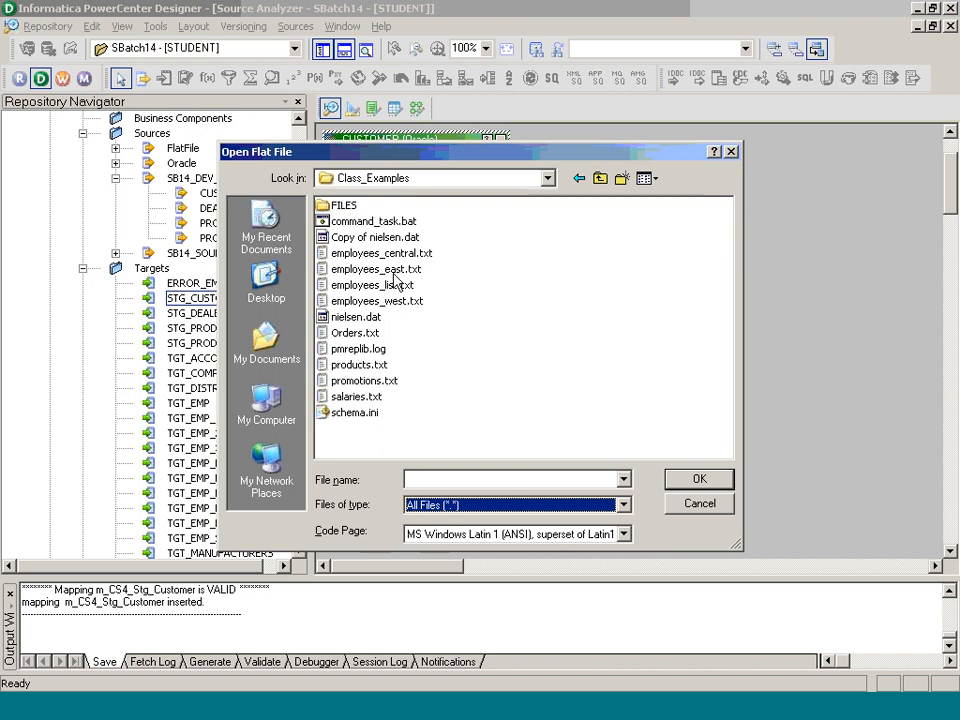
{"action": "double_click", "coordinate": [393, 271]}
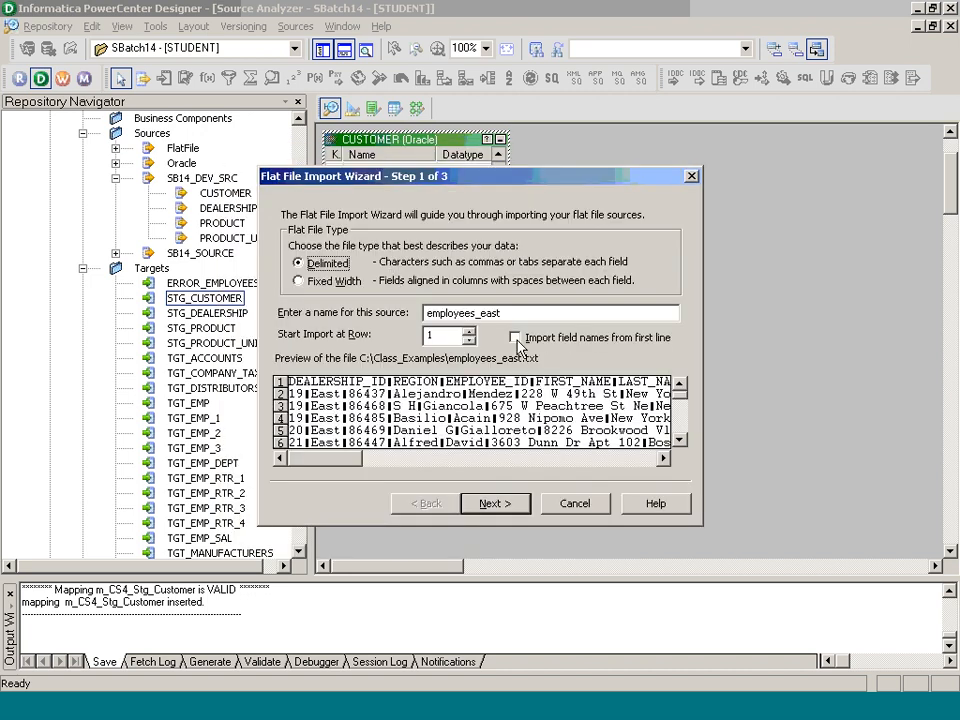
{"action": "left_click", "coordinate": [514, 338]}
{"action": "left_click", "coordinate": [510, 507]}
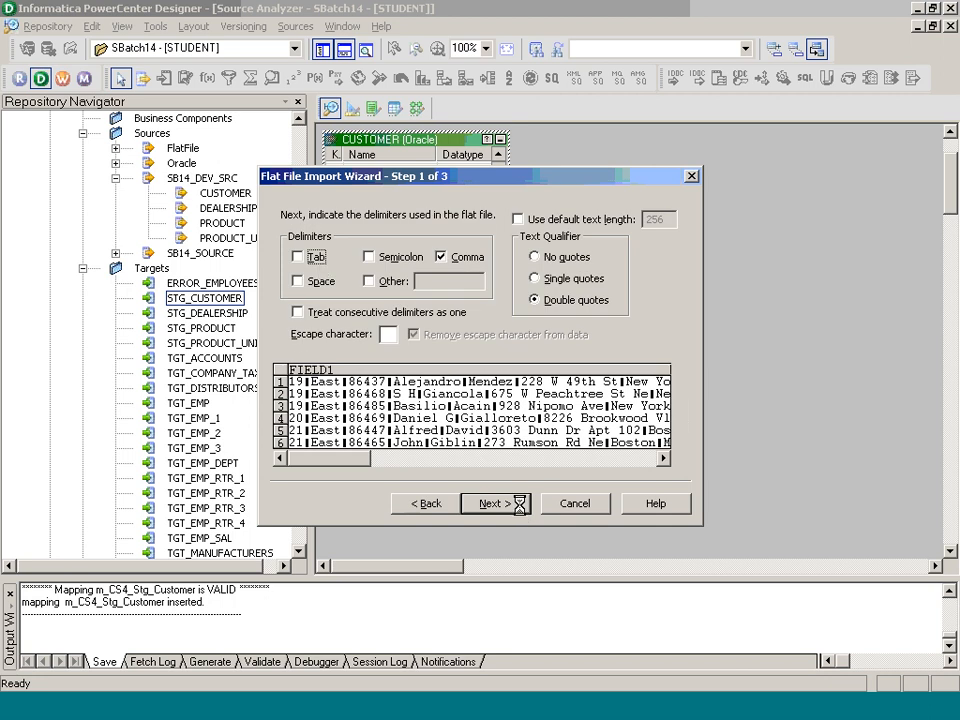
{"action": "left_click", "coordinate": [316, 262]}
{"action": "left_click", "coordinate": [500, 504]}
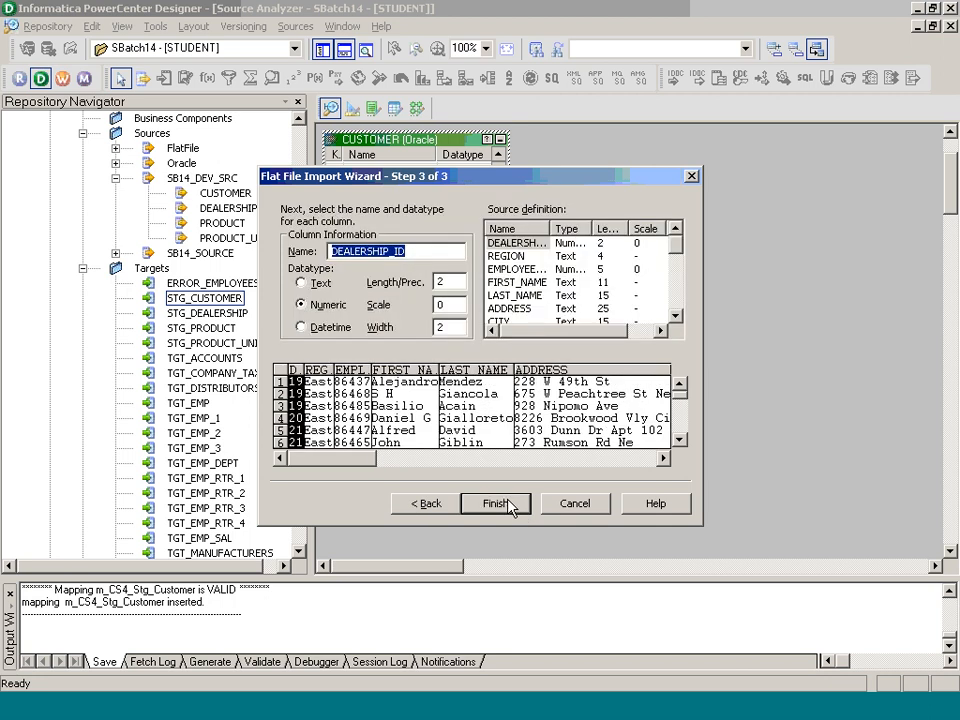
{"action": "left_click", "coordinate": [495, 503]}
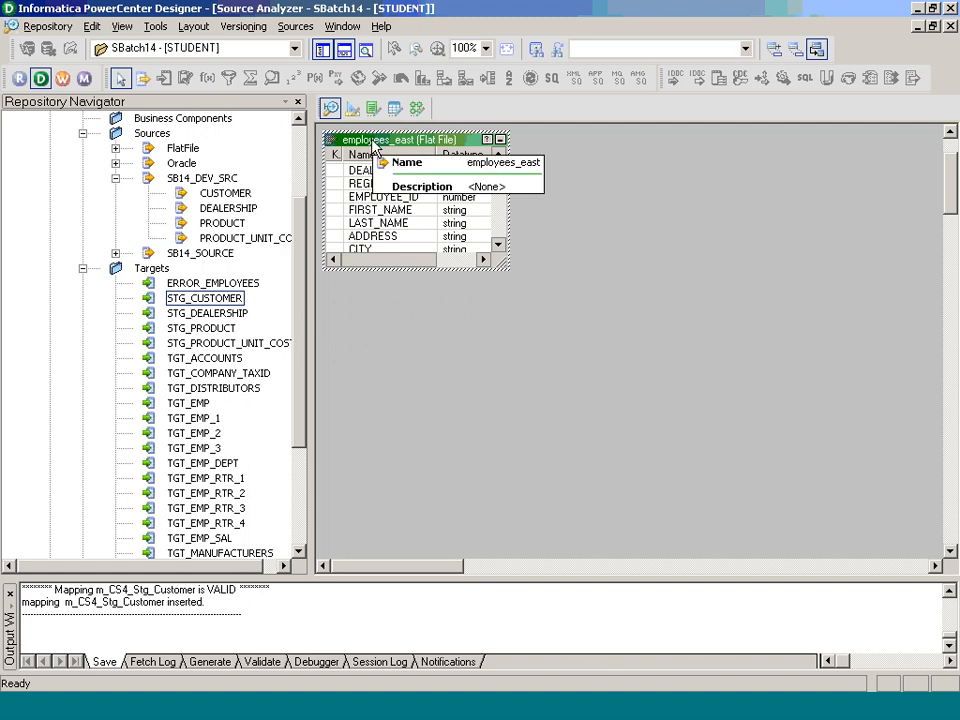
Step: Import the STG_EMPLOYEES table from the STAGING schema into Target Designer
{"action": "left_click", "coordinate": [352, 108]}
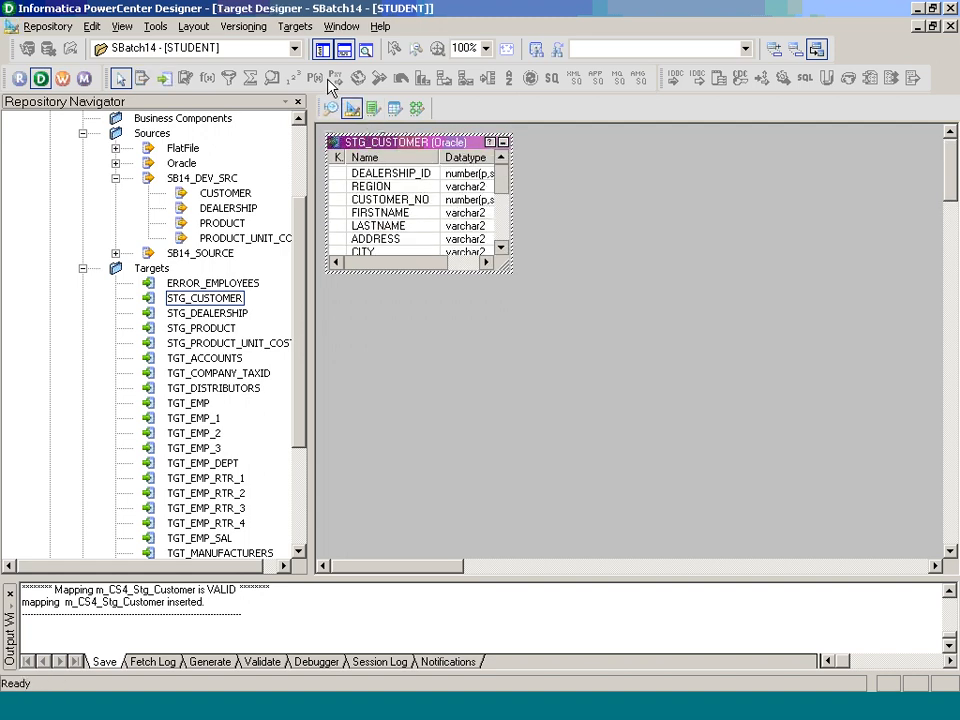
{"action": "left_click", "coordinate": [295, 26]}
{"action": "left_click", "coordinate": [305, 47]}
{"action": "left_click", "coordinate": [580, 272]}
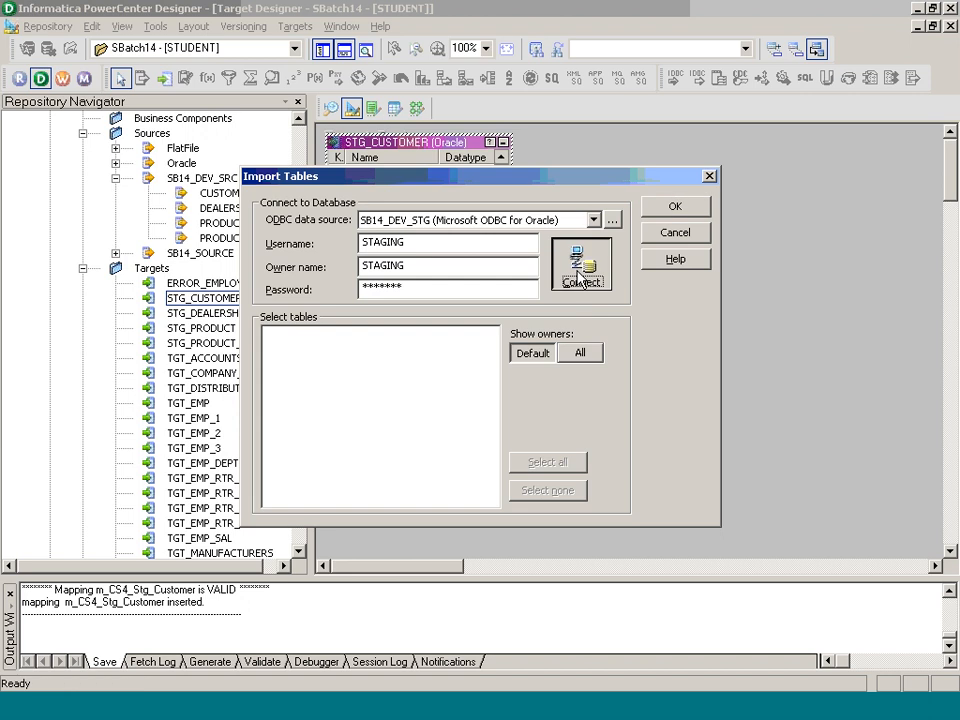
{"action": "left_click", "coordinate": [268, 334]}
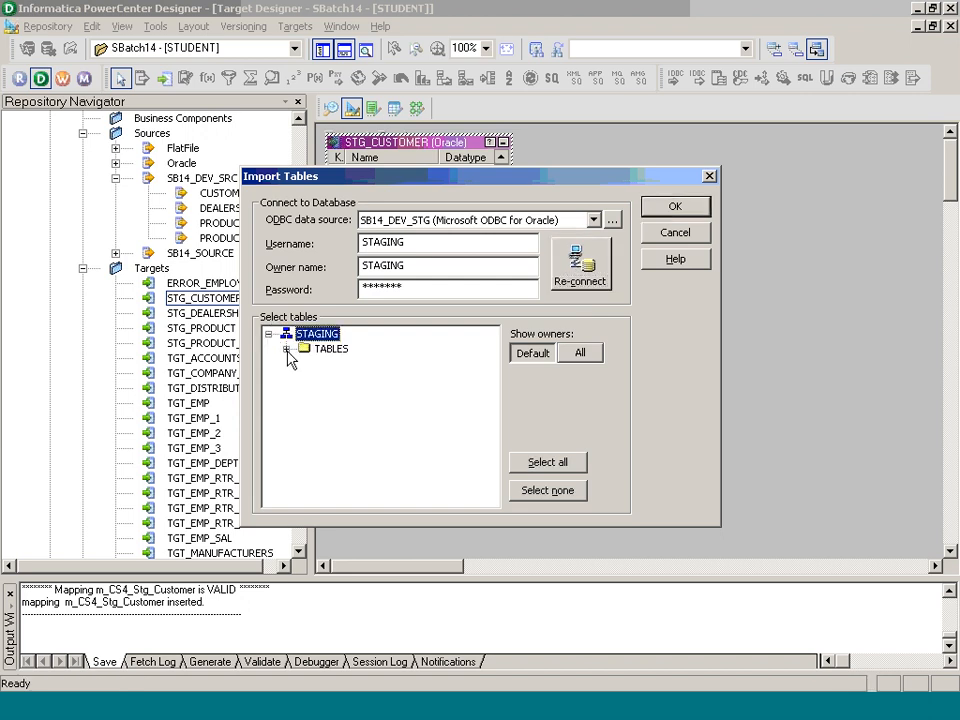
{"action": "left_click", "coordinate": [287, 348]}
{"action": "left_click", "coordinate": [394, 410]}
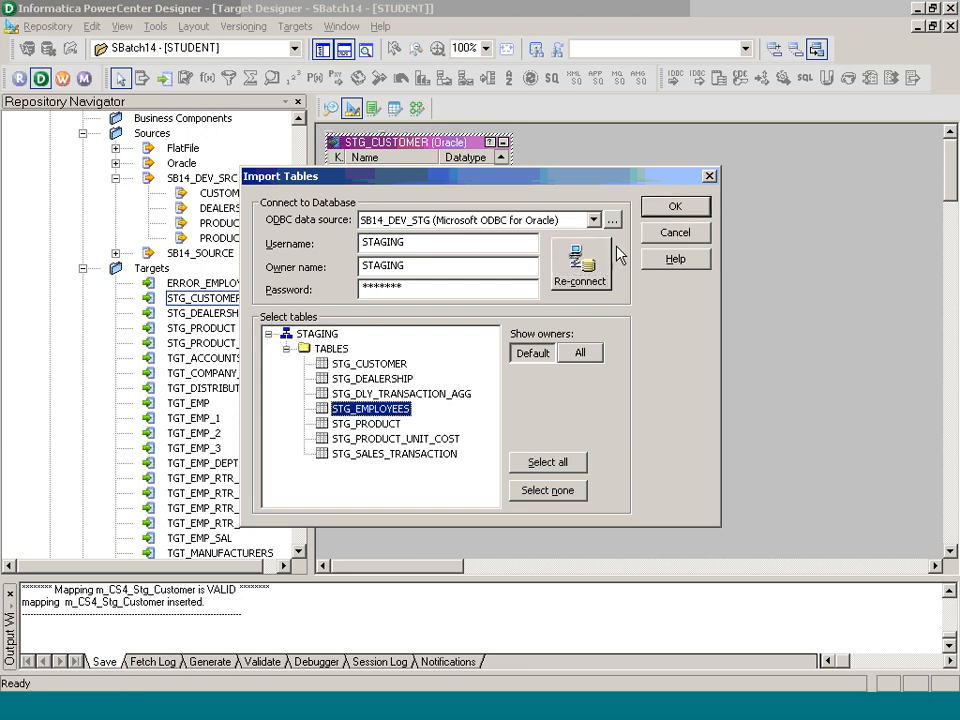
{"action": "left_click", "coordinate": [675, 206]}
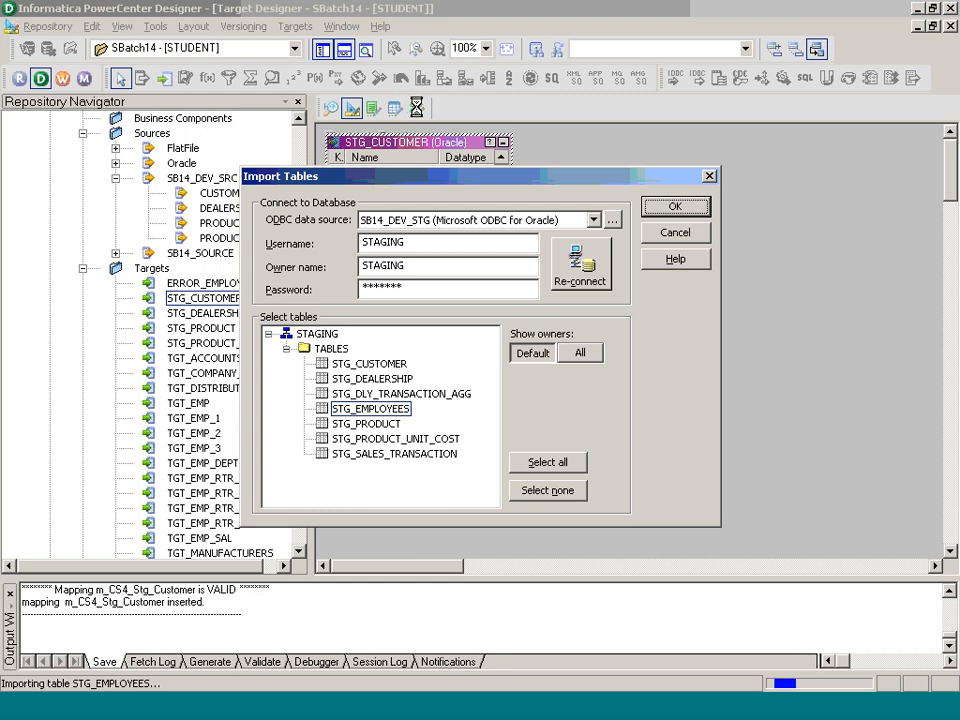
Step: Create an empty mapping named m_CS5_Stg_Employees in Mapping Designer
{"action": "left_click", "coordinate": [416, 107]}
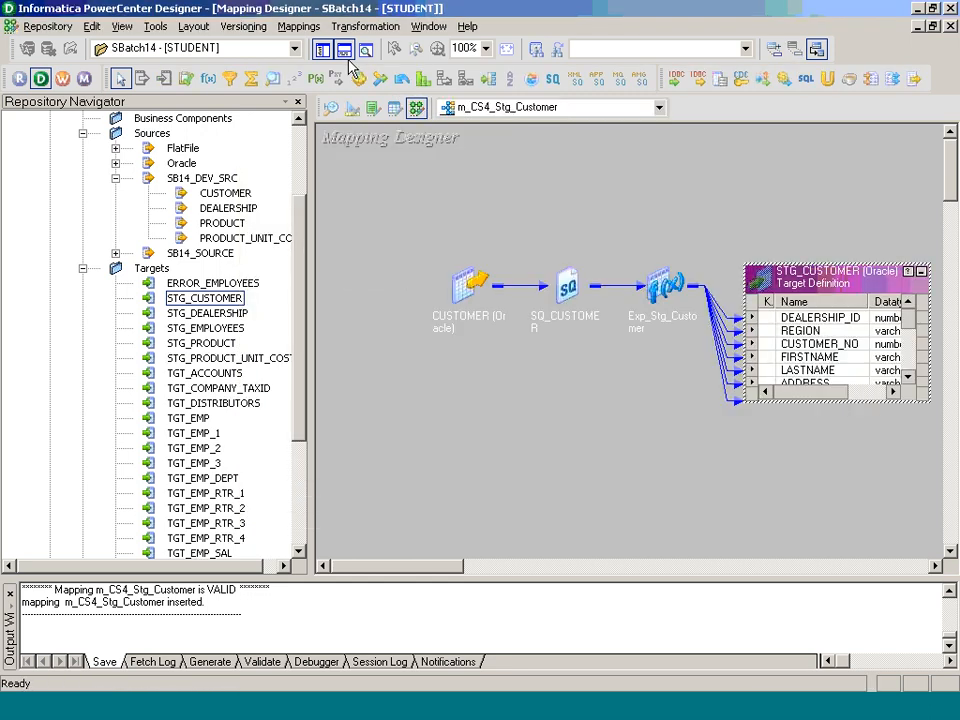
{"action": "left_click", "coordinate": [298, 26]}
{"action": "left_click", "coordinate": [338, 56]}
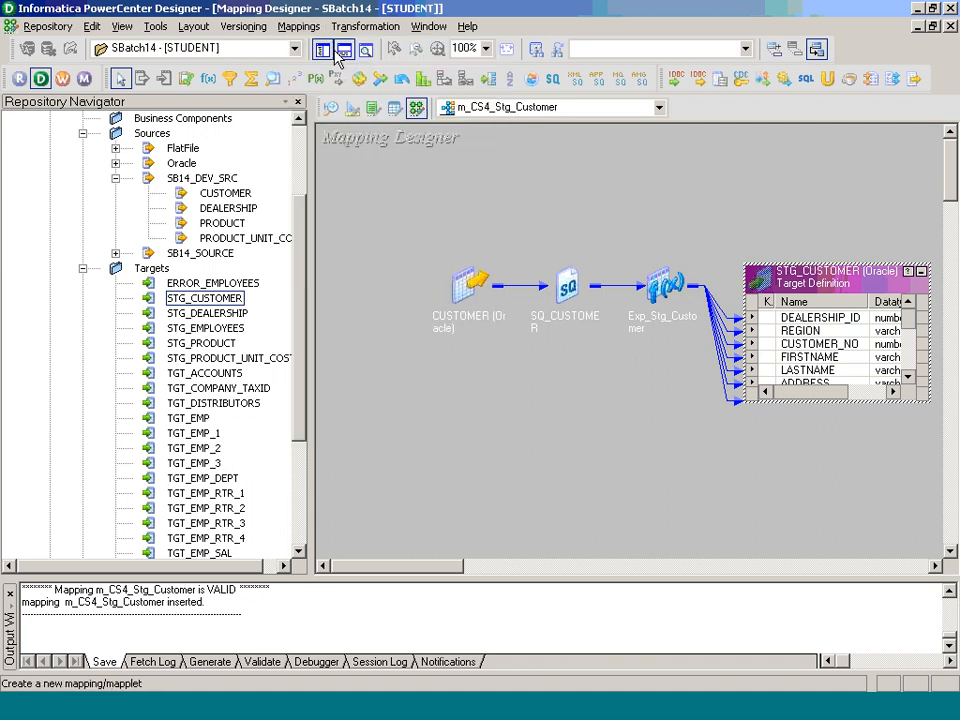
{"action": "type", "text": "m_CSR4"}
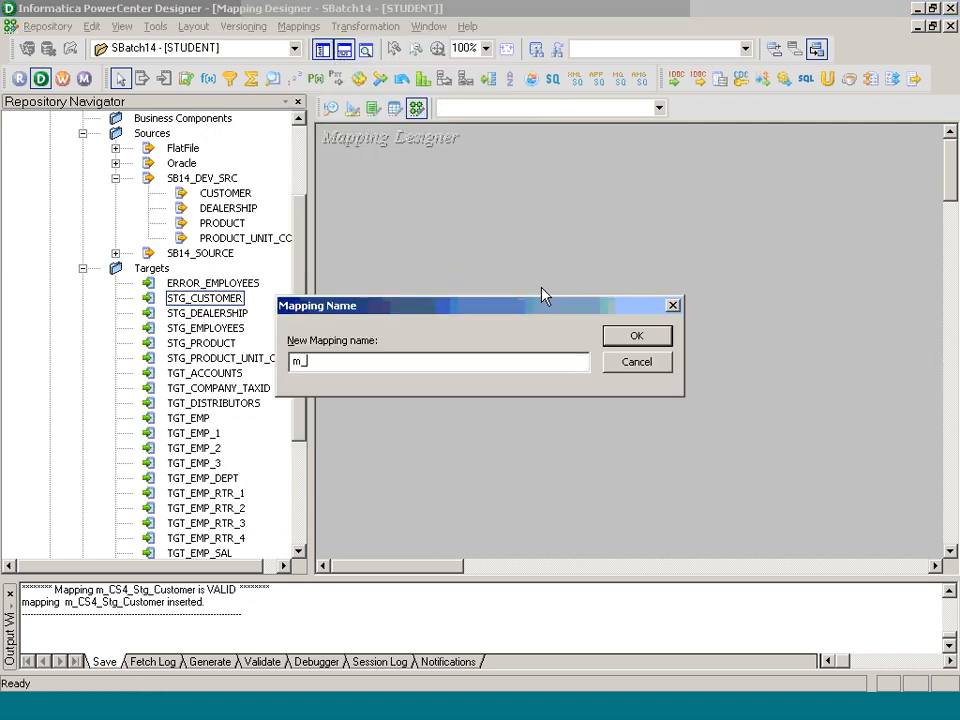
{"action": "key", "text": "BackSpace"}
{"action": "key", "text": "BackSpace"}
{"action": "type", "text": "5_Stg_Employees"}
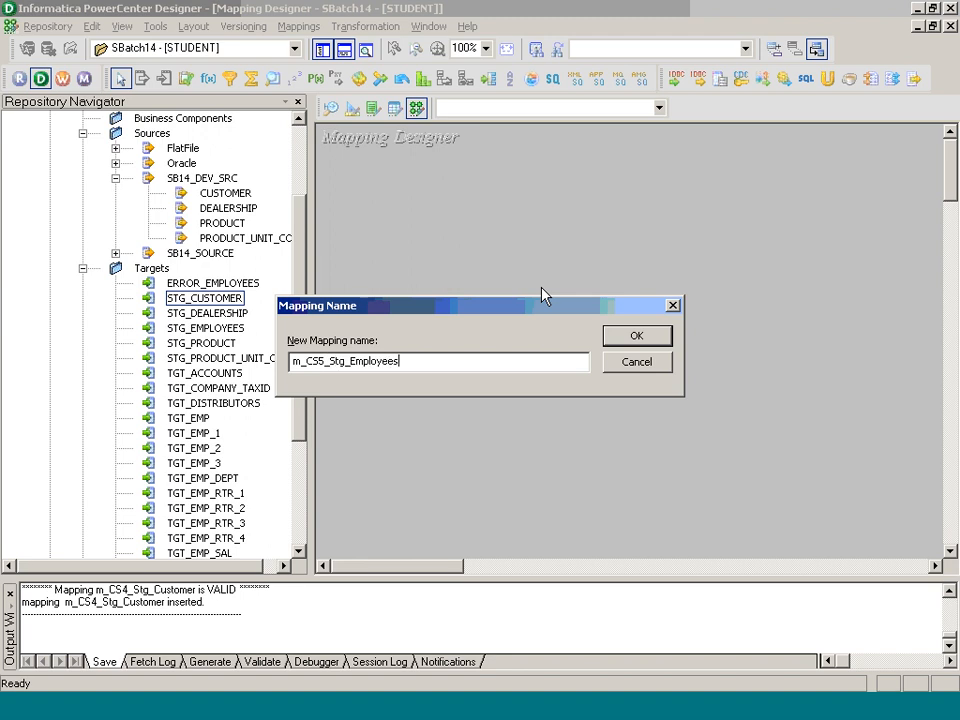
{"action": "key", "text": "Return"}
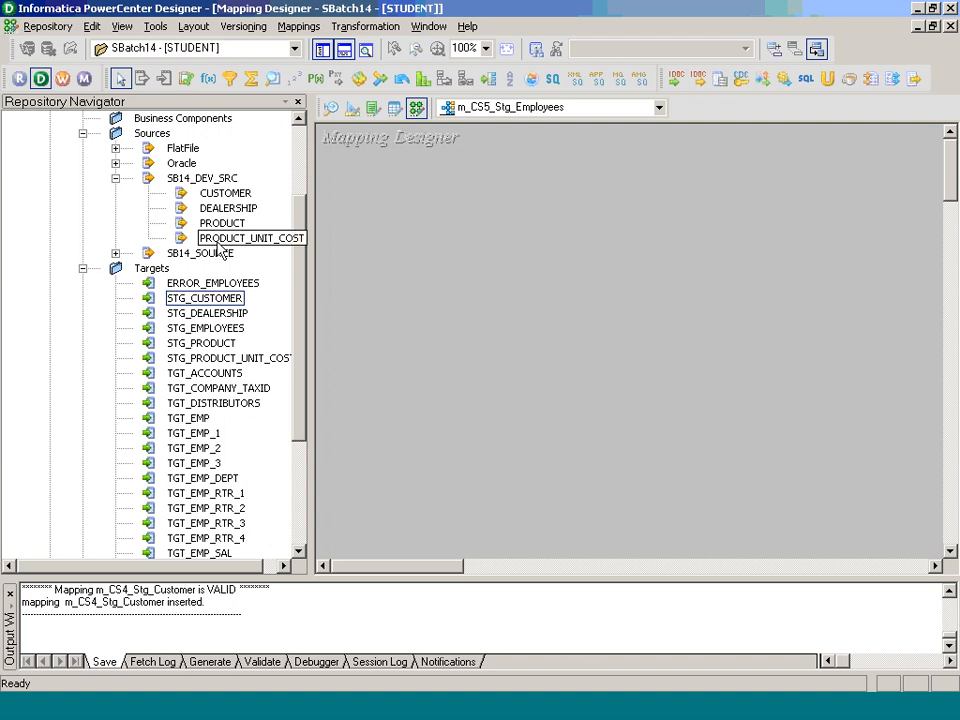
Step: Add the employees_east source, STG_EMPLOYEES target and a new Expression transformation to the mapping
{"action": "left_click", "coordinate": [116, 148]}
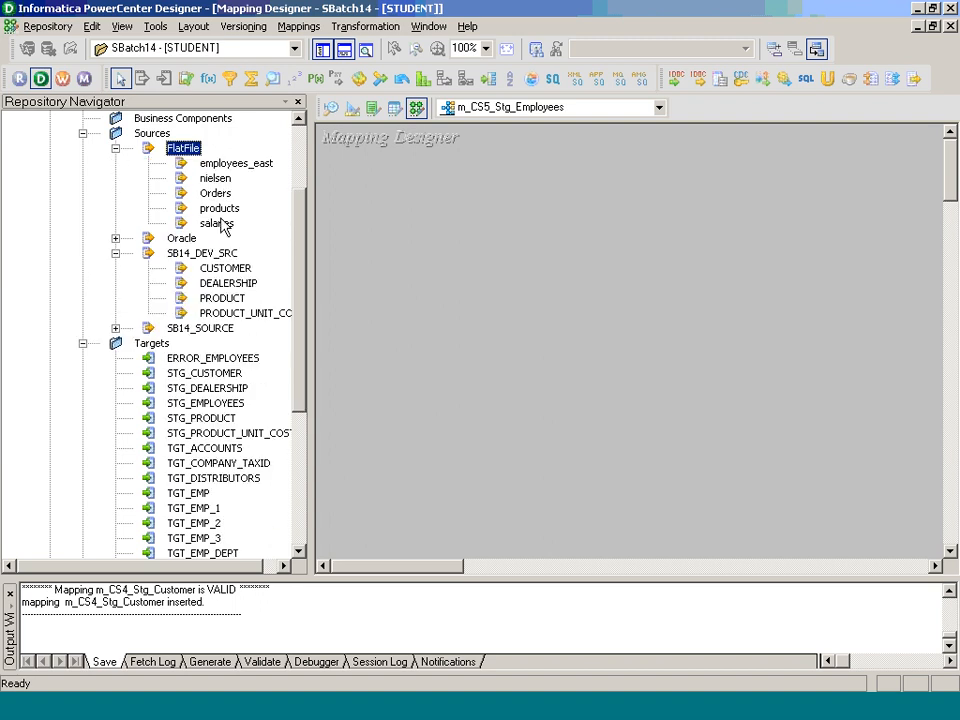
{"action": "left_click_drag", "start_coordinate": [248, 165], "coordinate": [385, 186]}
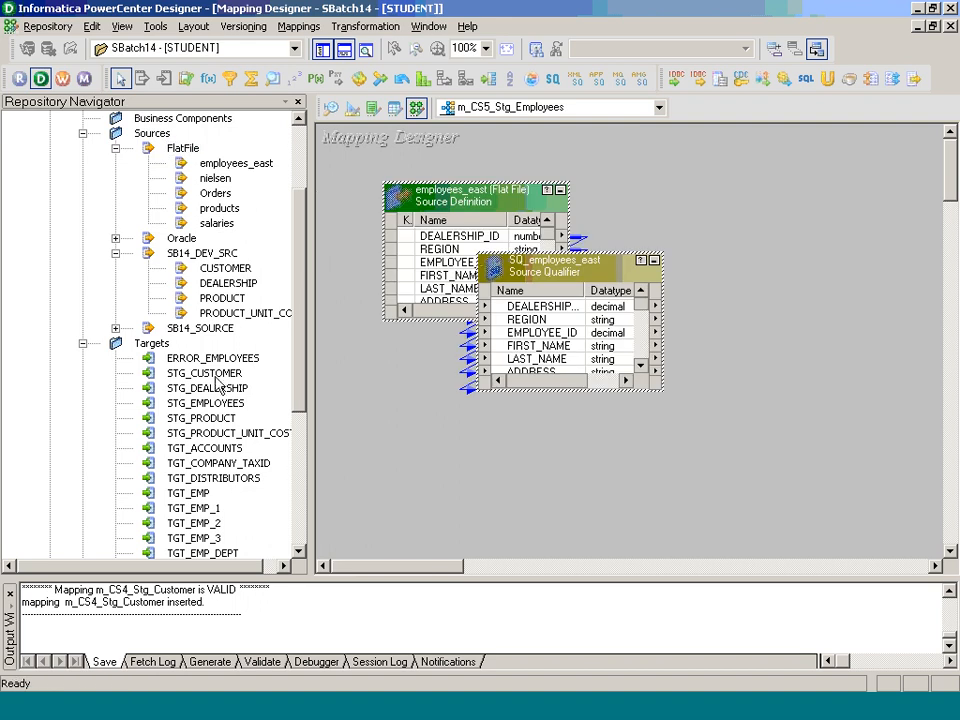
{"action": "left_click_drag", "start_coordinate": [166, 405], "coordinate": [795, 313]}
{"action": "left_click", "coordinate": [366, 26]}
{"action": "left_click", "coordinate": [366, 70]}
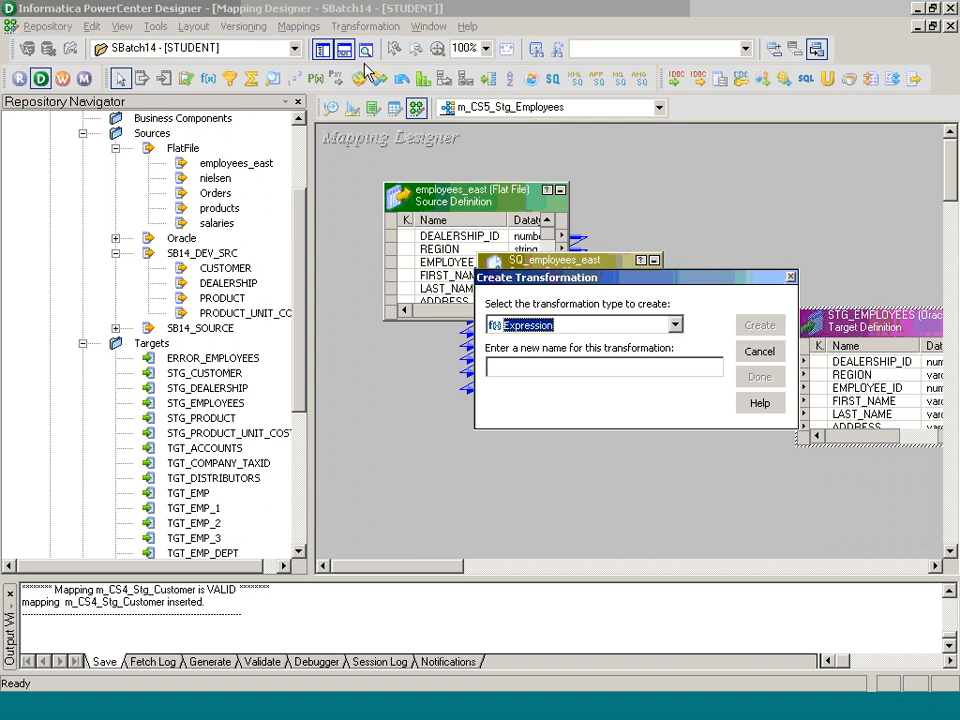
{"action": "key", "text": "Tab"}
{"action": "type", "text": "e"}
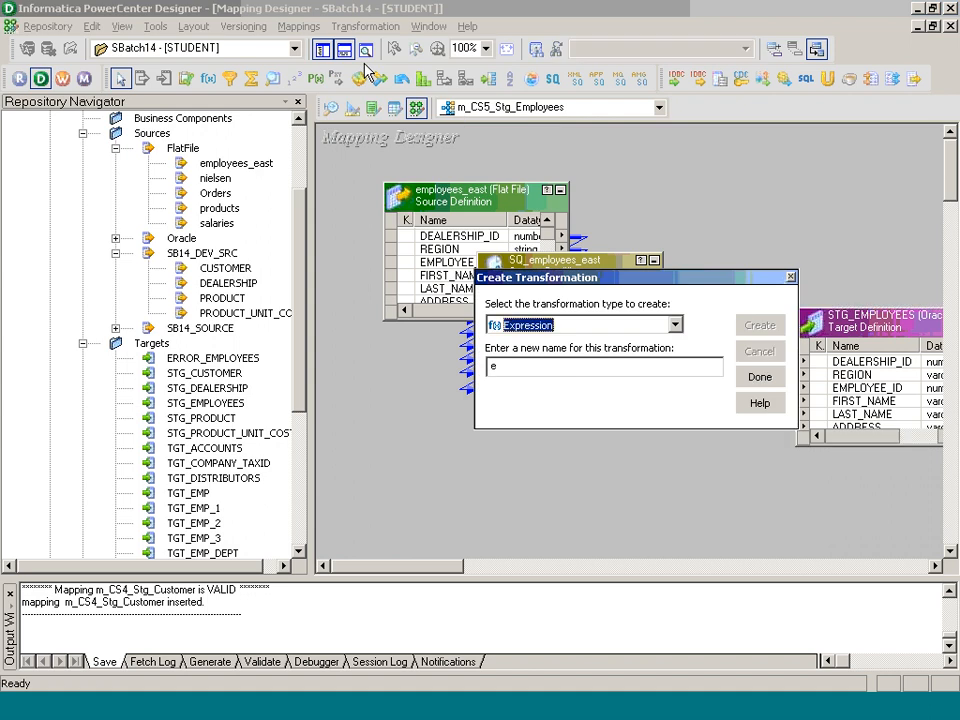
{"action": "key", "text": "Return"}
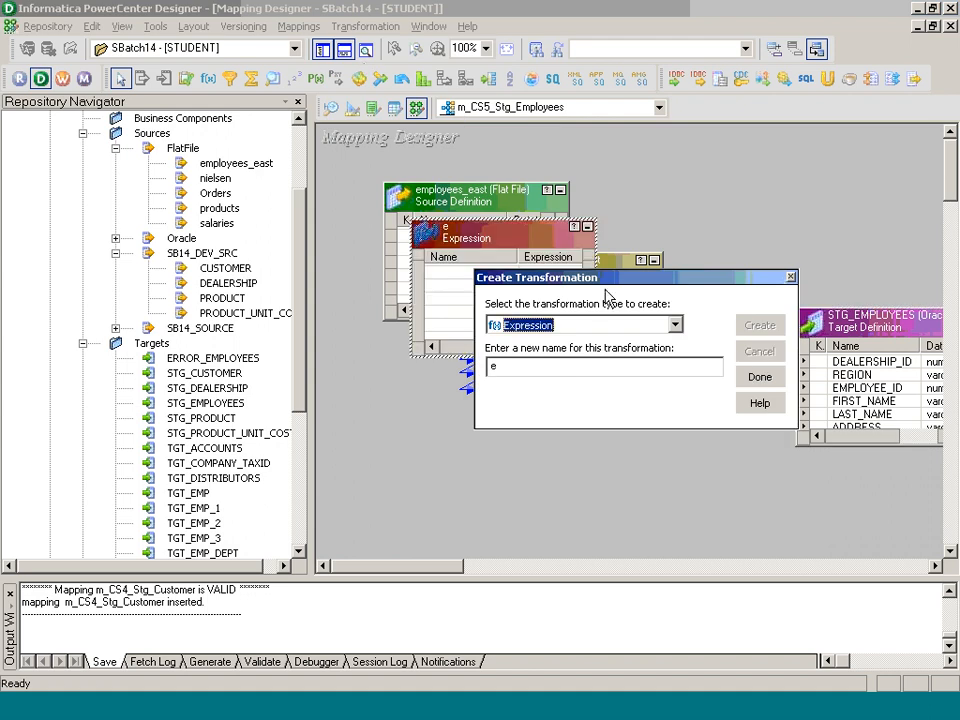
{"action": "left_click", "coordinate": [759, 375]}
Step: Rename the Expression transformation to Exp_Stg_Employees
{"action": "double_click", "coordinate": [491, 232]}
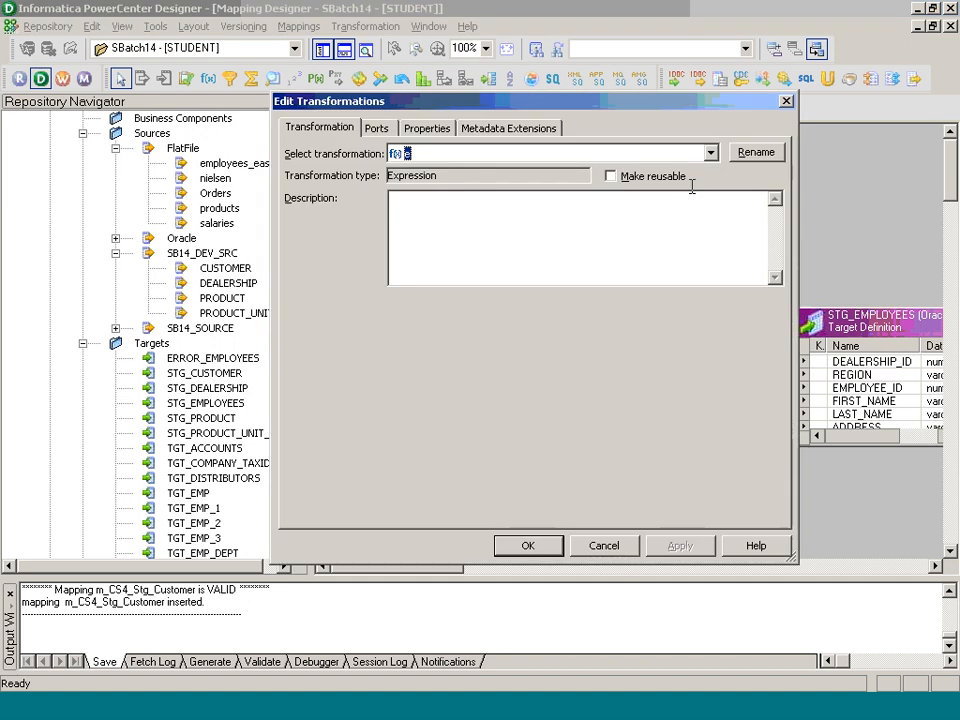
{"action": "left_click", "coordinate": [756, 152]}
{"action": "type", "text": "E"}
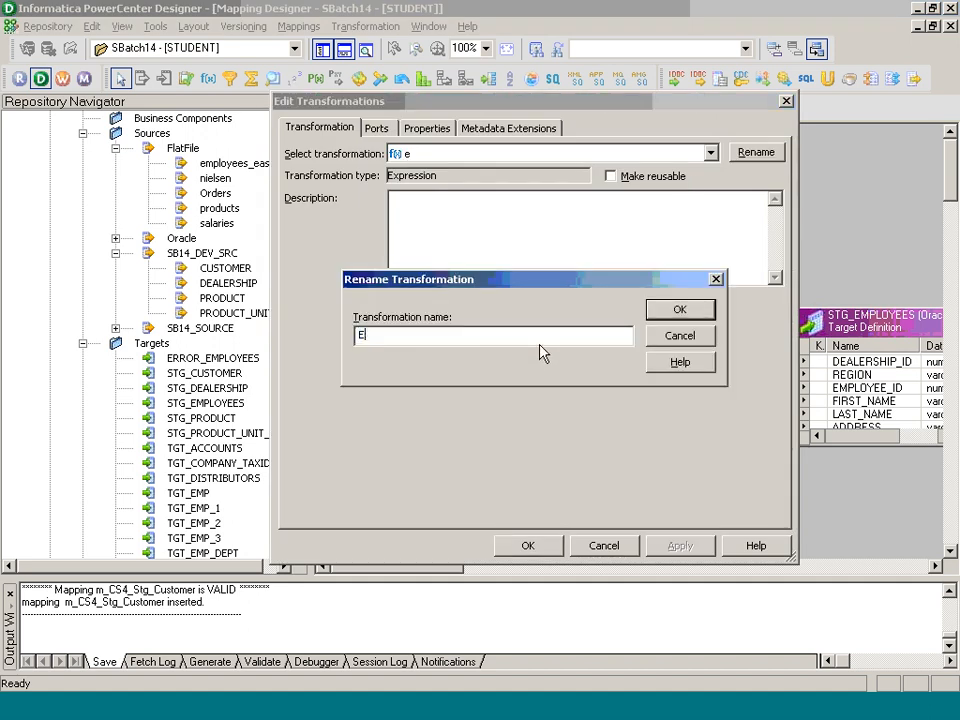
{"action": "type", "text": "xp_Stg_Employees"}
{"action": "key", "text": "Return"}
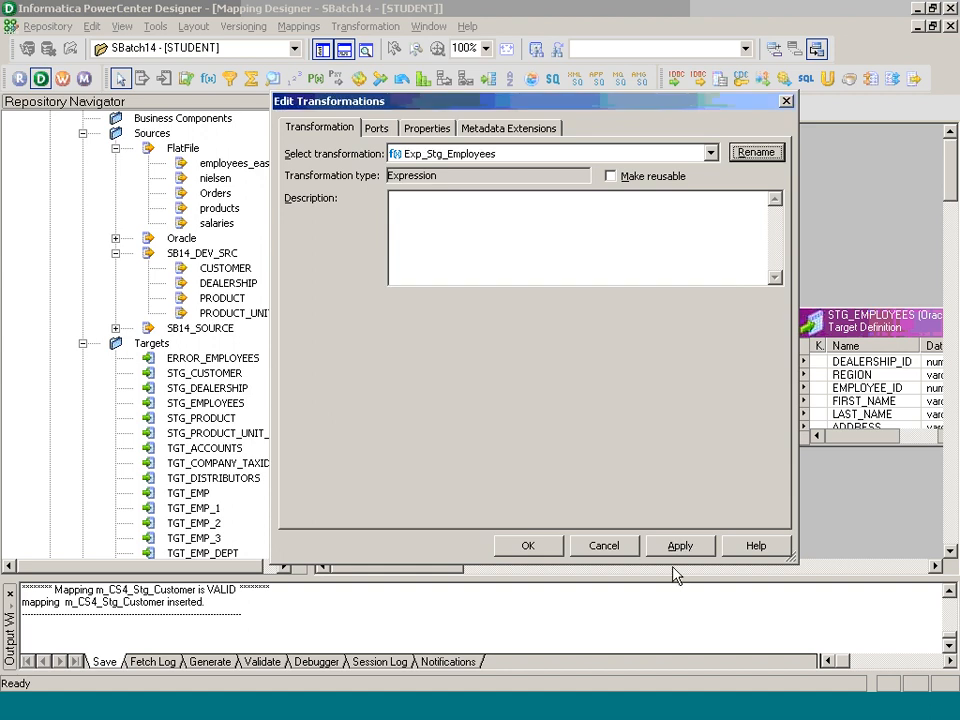
{"action": "left_click", "coordinate": [527, 545]}
Step: Link all SQ_employees_east ports into Exp_Stg_Employees
{"action": "left_click", "coordinate": [505, 368]}
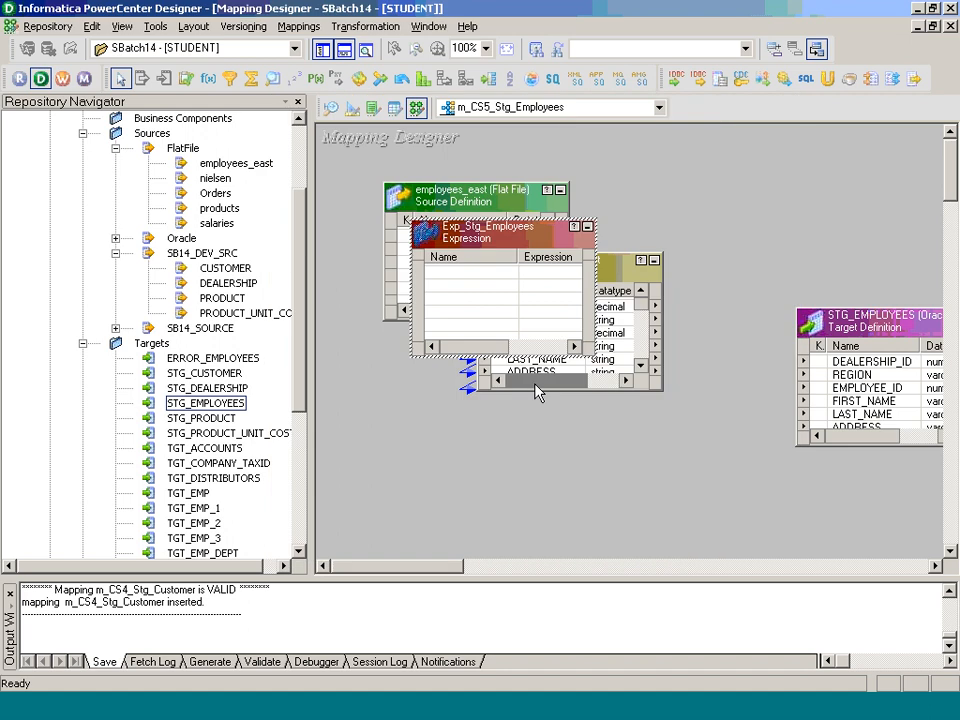
{"action": "left_click_drag", "start_coordinate": [481, 233], "coordinate": [814, 178]}
{"action": "left_click", "coordinate": [534, 313]}
{"action": "left_click_drag", "start_coordinate": [640, 303], "coordinate": [638, 362]}
{"action": "left_click", "coordinate": [575, 360], "text": "shift"}
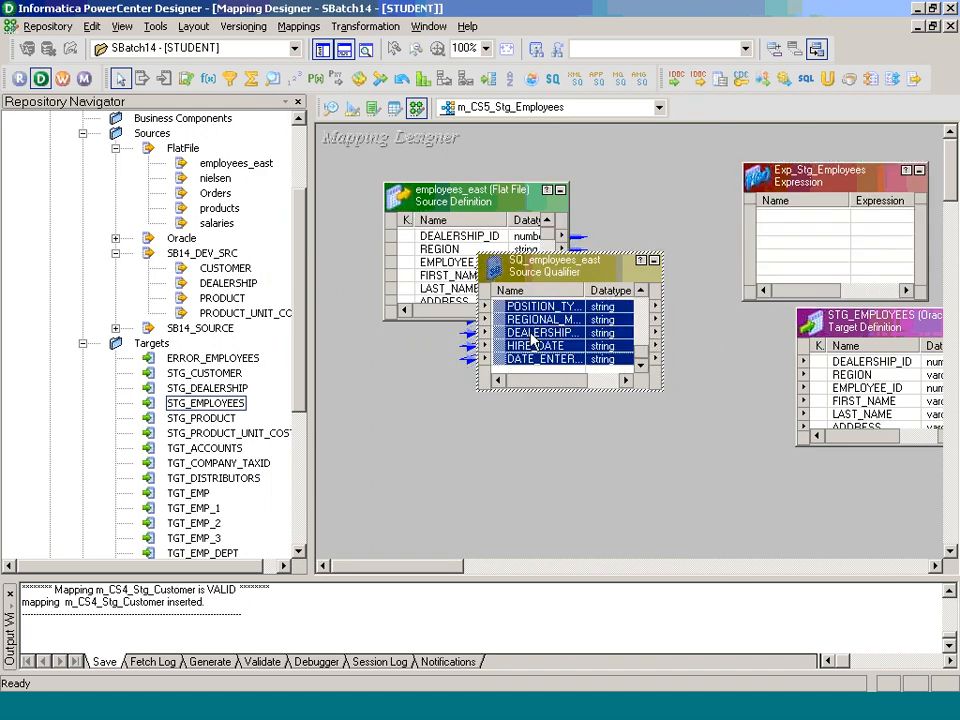
{"action": "left_click_drag", "start_coordinate": [575, 360], "coordinate": [820, 228]}
Step: Link all Exp_Stg_Employees ports to STG_EMPLOYEES, arrange all iconic, and open the target's properties
{"action": "left_click_drag", "start_coordinate": [905, 214], "coordinate": [901, 268]}
{"action": "left_click", "coordinate": [839, 270], "text": "shift"}
{"action": "left_click_drag", "start_coordinate": [808, 232], "coordinate": [846, 370]}
{"action": "right_click", "coordinate": [654, 168]}
{"action": "left_click", "coordinate": [729, 276]}
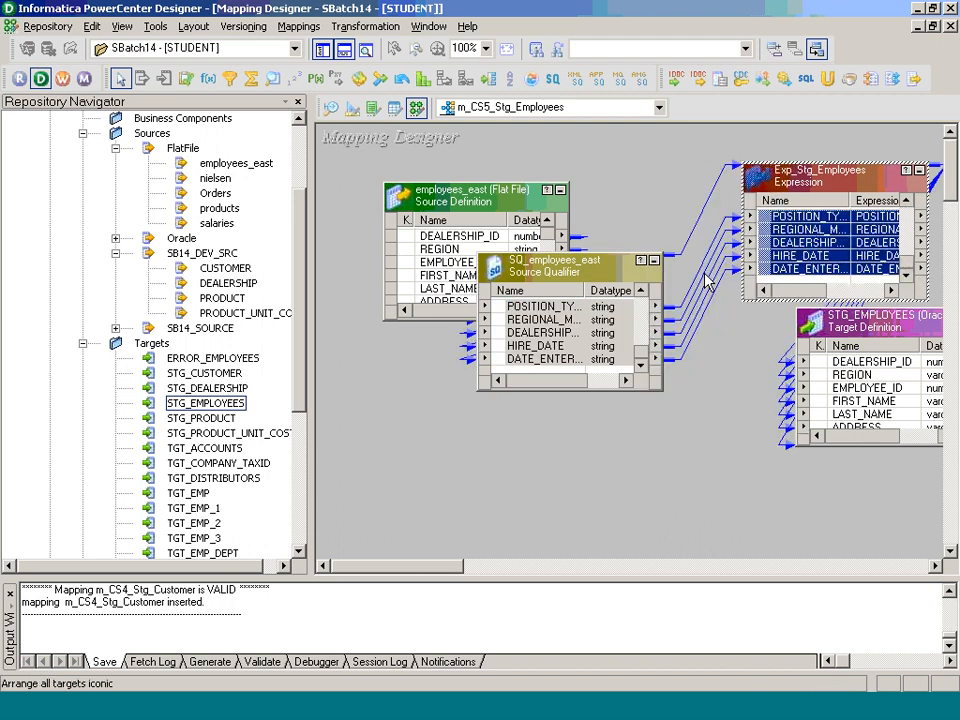
{"action": "double_click", "coordinate": [754, 316]}
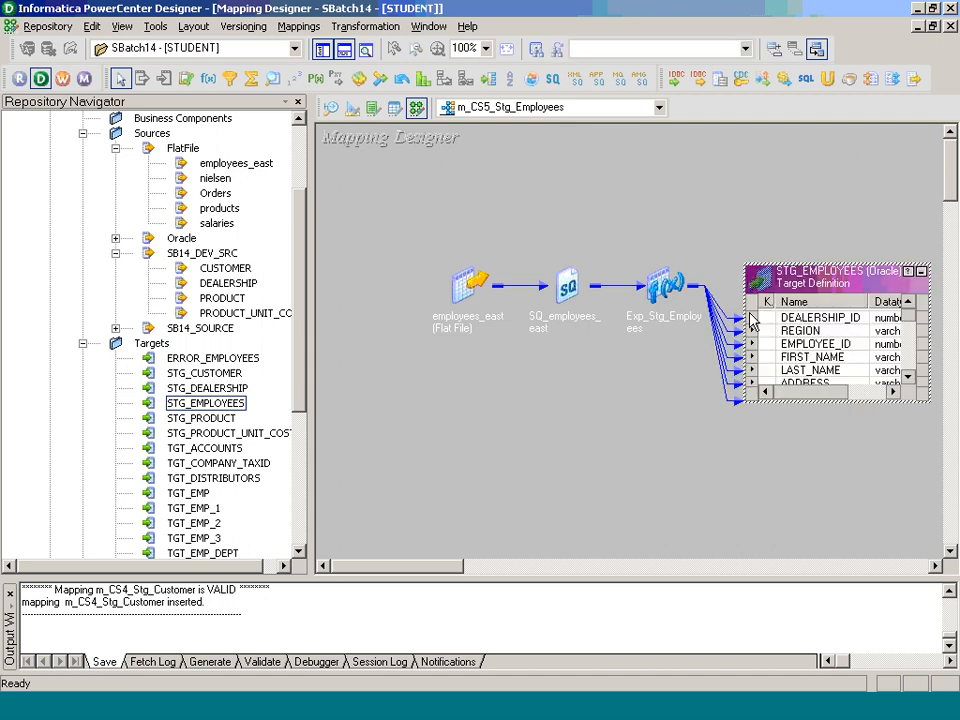
{"action": "double_click", "coordinate": [754, 316]}
{"action": "left_click", "coordinate": [427, 128]}
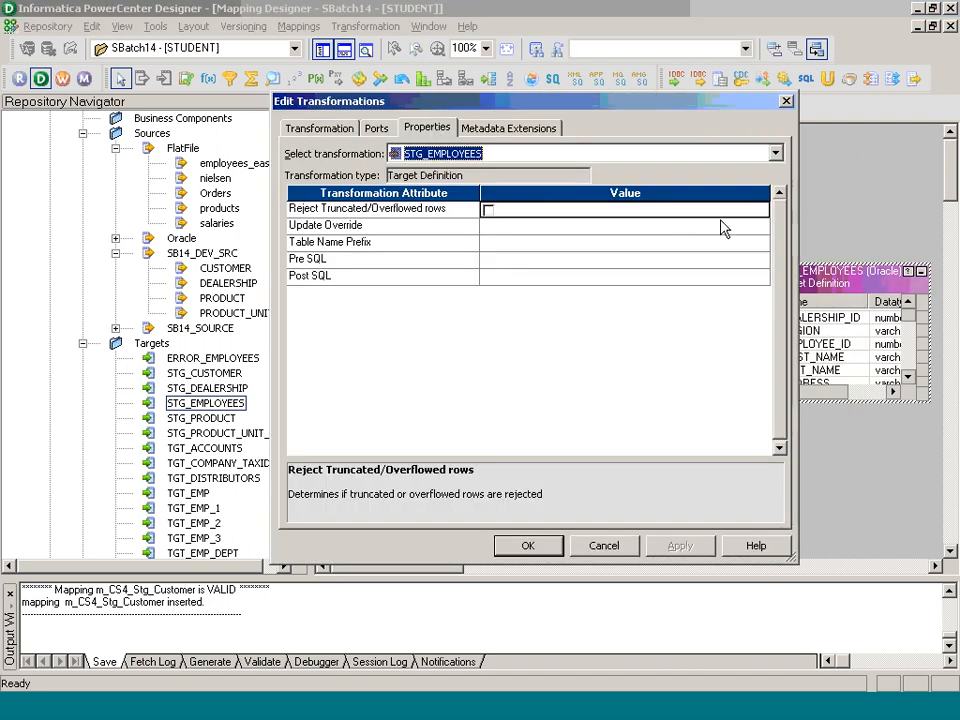
Step: Set the STG_EMPLOYEES Pre SQL to 'DELETE FROM STG_EMPLOYEES;'
{"action": "left_click", "coordinate": [752, 259]}
{"action": "left_click", "coordinate": [761, 259]}
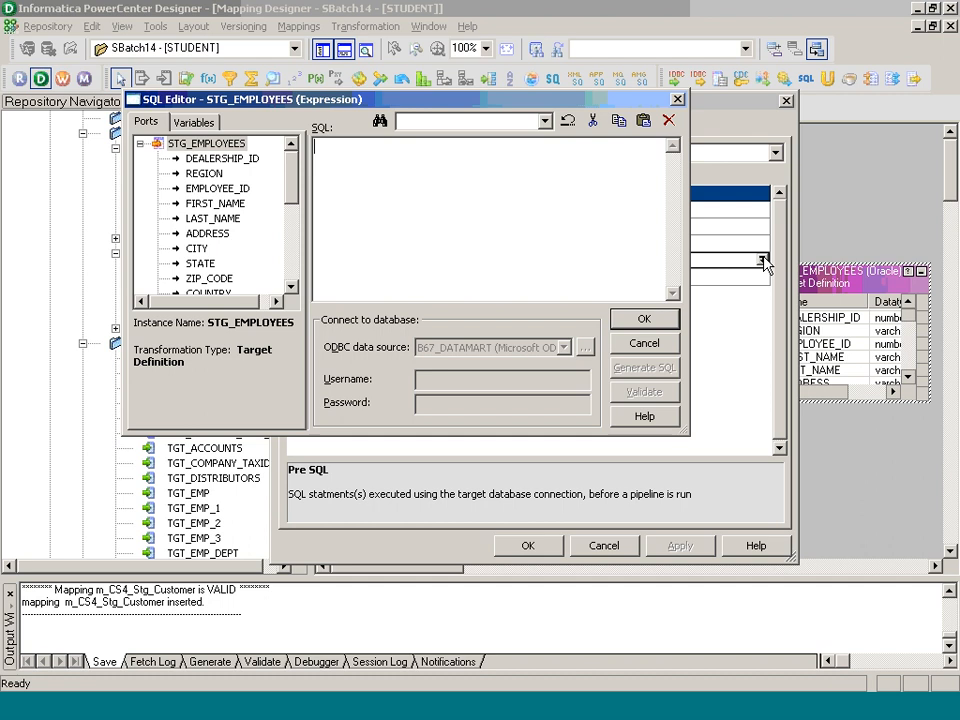
{"action": "type", "text": "DELETE FROM "}
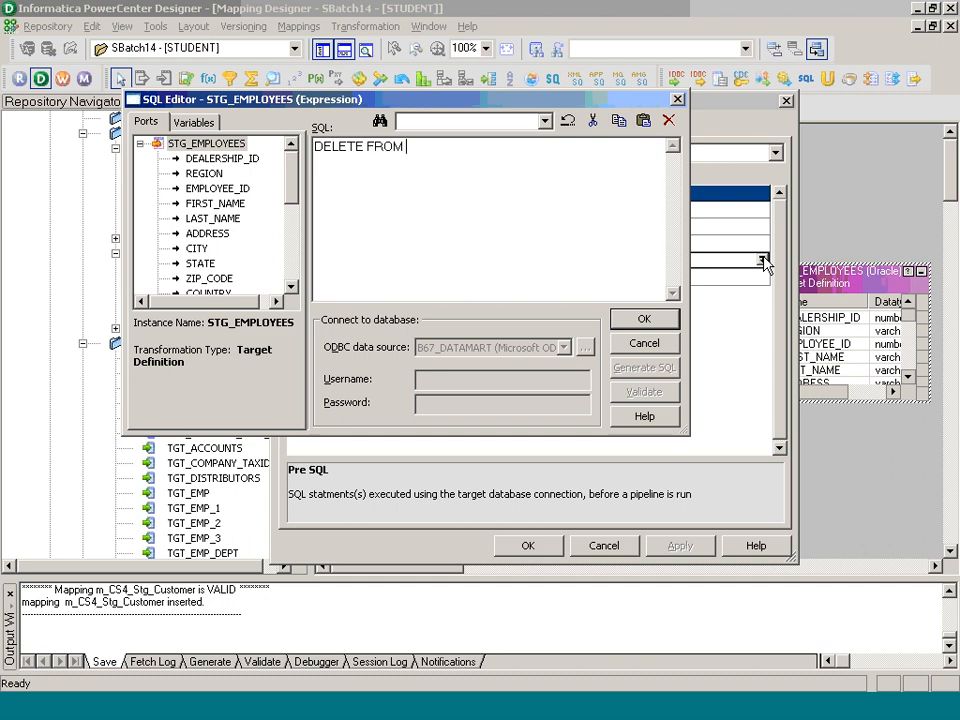
{"action": "type", "text": "STG_EMPLOYEES;"}
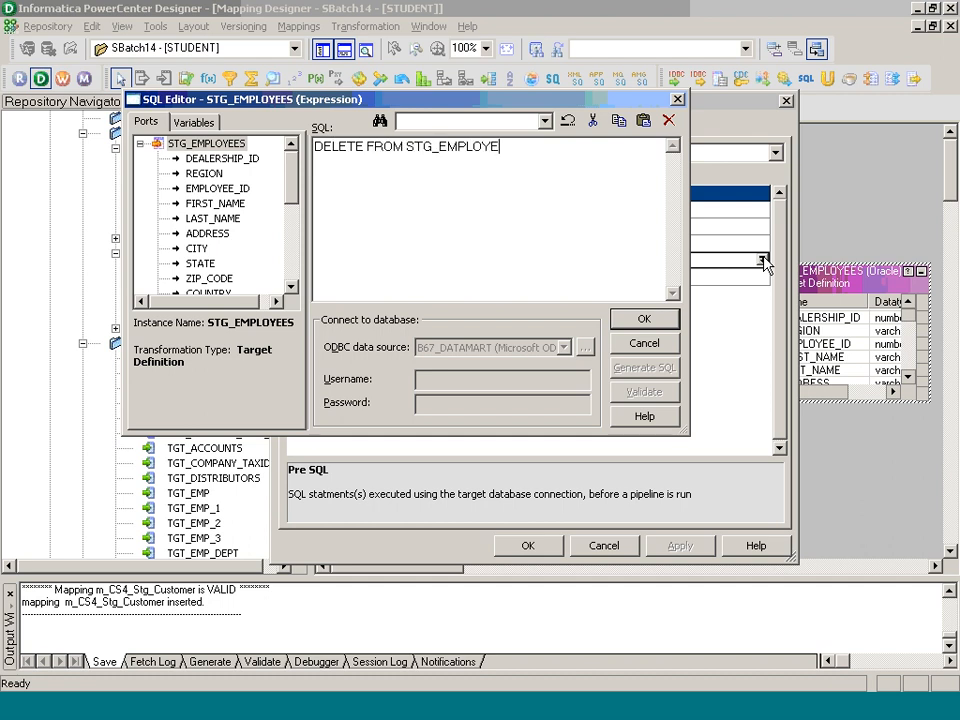
{"action": "left_click", "coordinate": [665, 325]}
{"action": "left_click", "coordinate": [546, 543]}
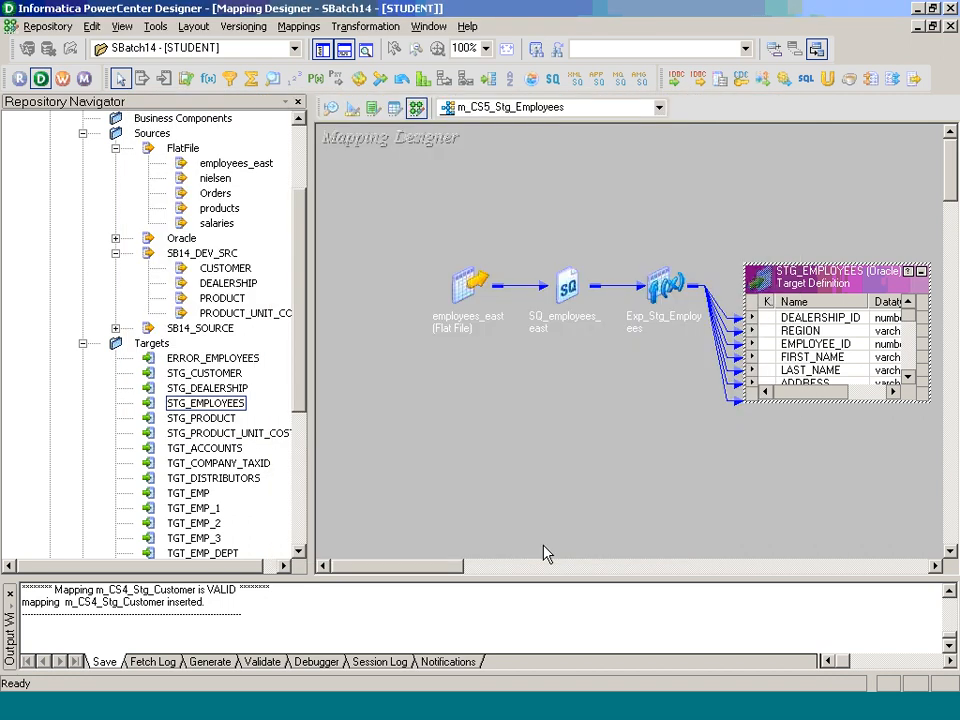
Step: Arrange the mapping iconic, save m_CS5_Stg_Employees, and review its mapping details
{"action": "right_click", "coordinate": [603, 209]}
{"action": "left_click", "coordinate": [662, 316]}
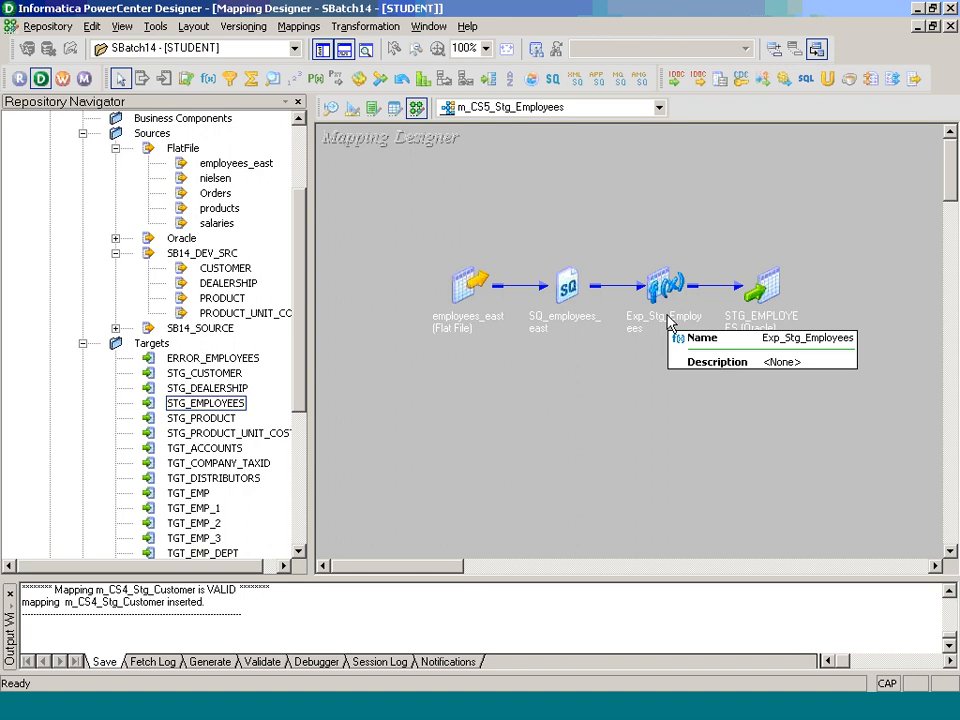
{"action": "key", "text": "ctrl+s"}
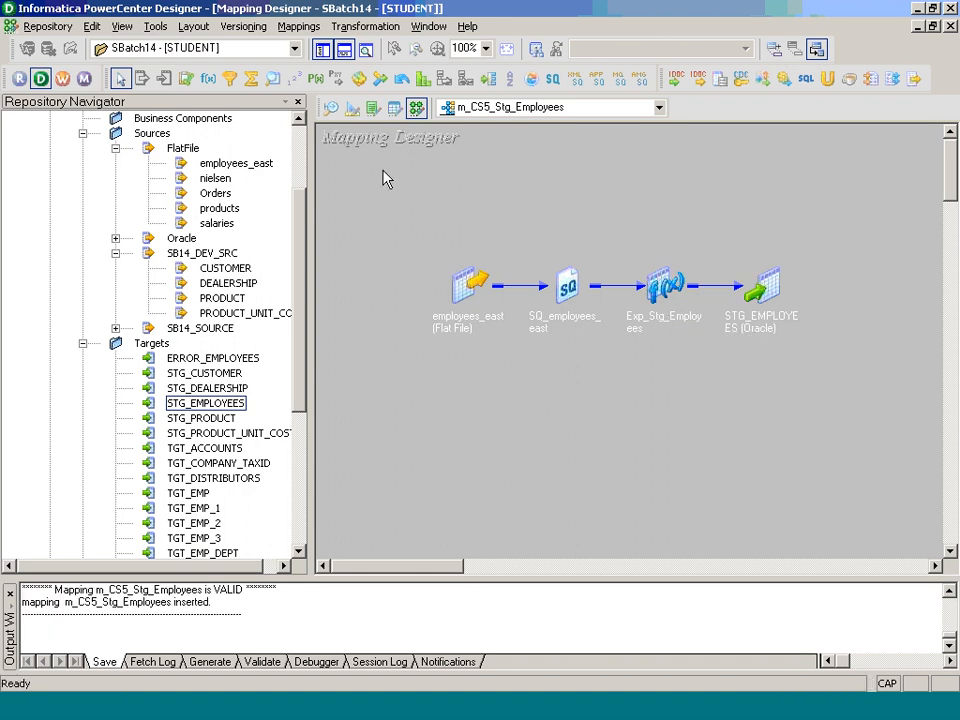
{"action": "left_click", "coordinate": [300, 27]}
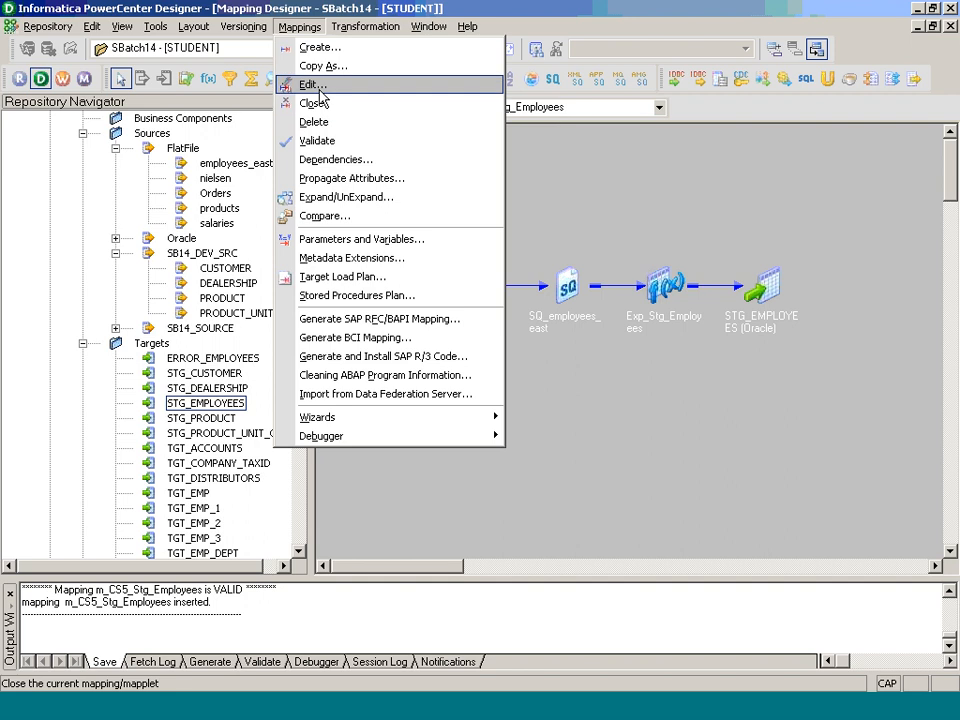
{"action": "left_click", "coordinate": [314, 85]}
{"action": "left_click", "coordinate": [499, 410]}
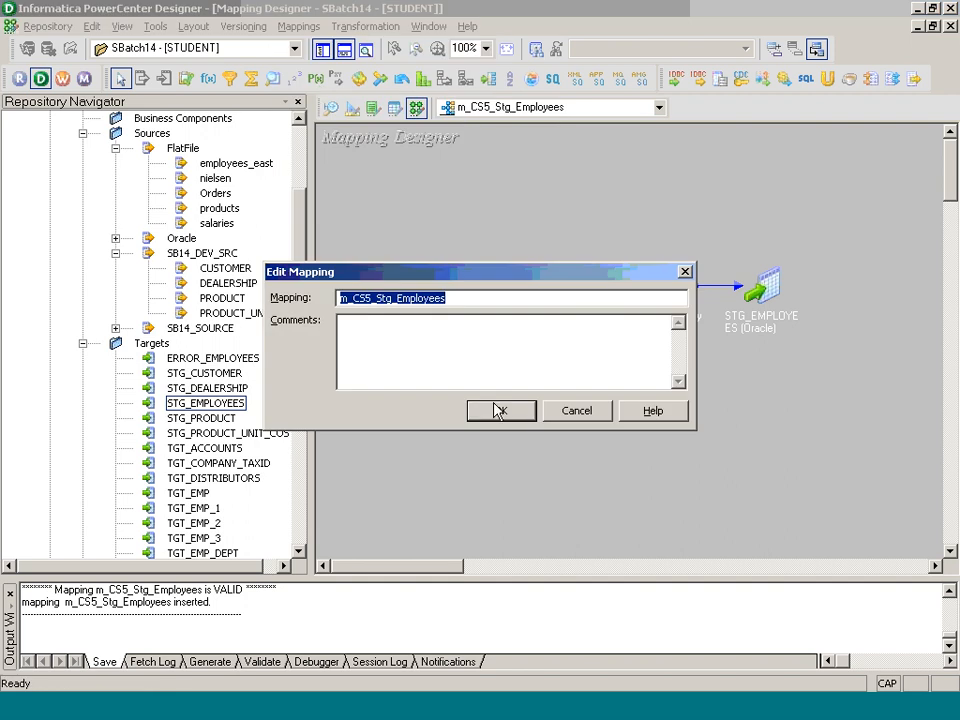
{"action": "left_click", "coordinate": [553, 709]}
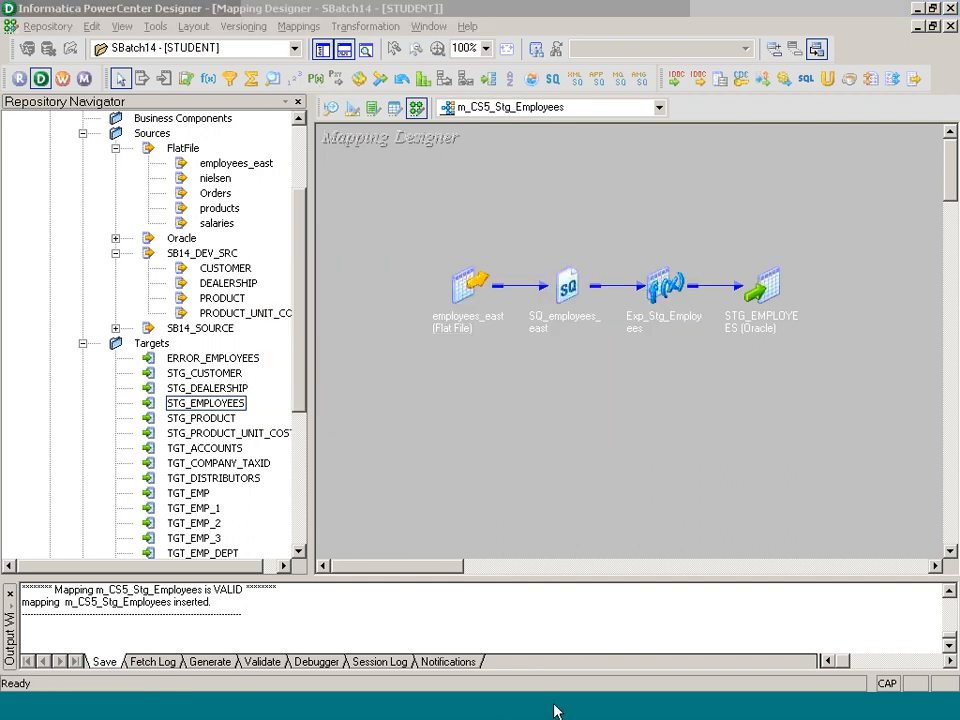
Step: Create session s_m_CS5_Stg_Employees in Task Developer using mapping m_CS5_Stg_Employees
{"action": "left_click", "coordinate": [345, 115]}
{"action": "left_click", "coordinate": [290, 26]}
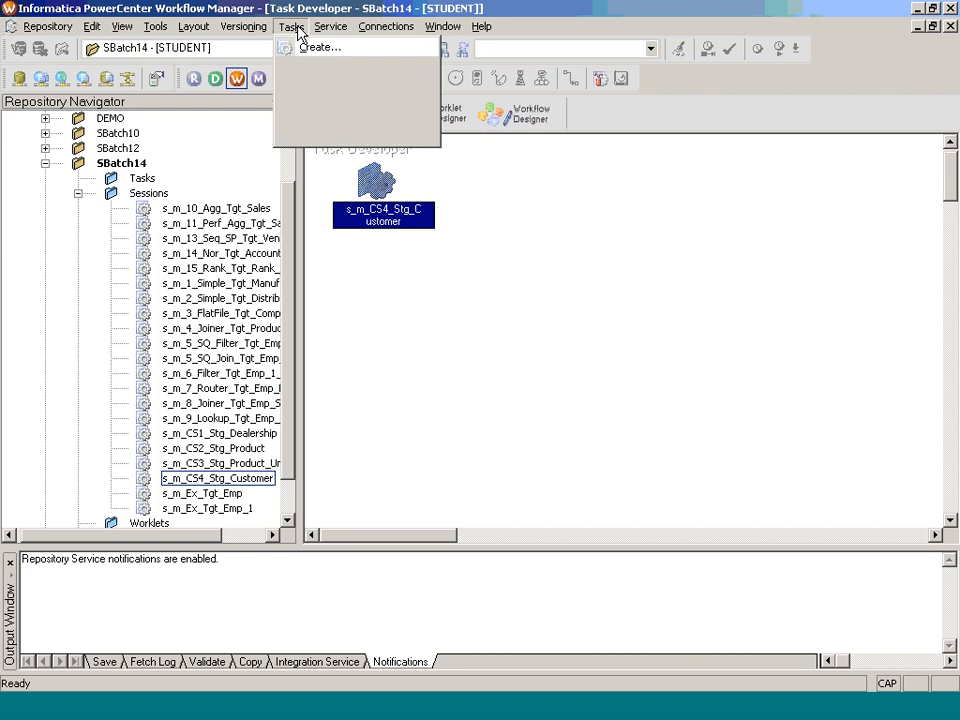
{"action": "left_click", "coordinate": [315, 46]}
{"action": "left_click", "coordinate": [531, 356]}
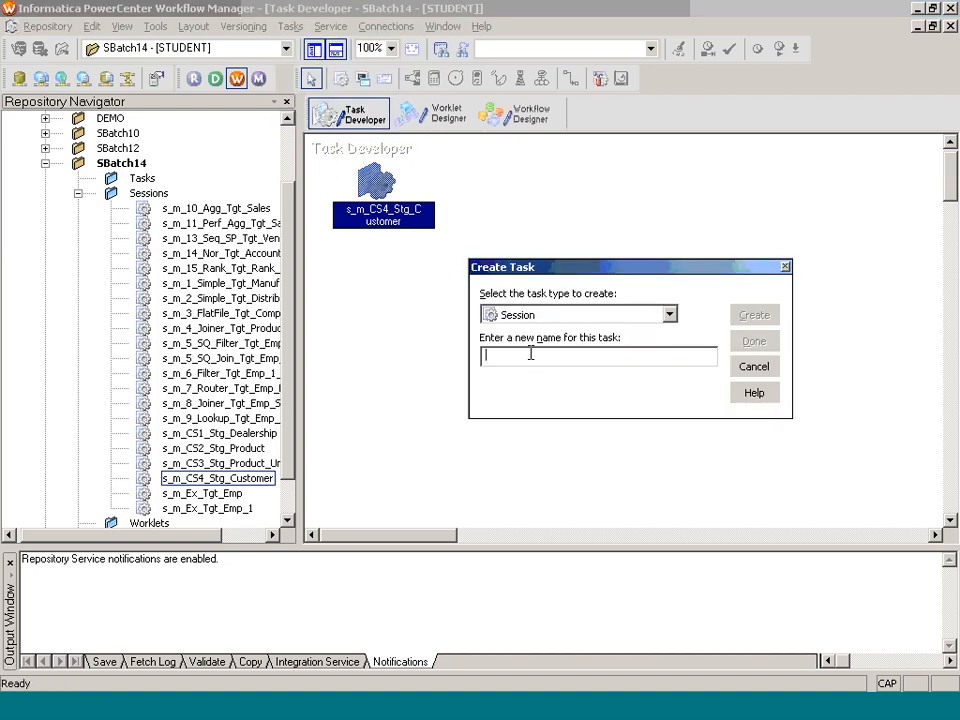
{"action": "type", "text": "s_m_CS5_Stg_Employees"}
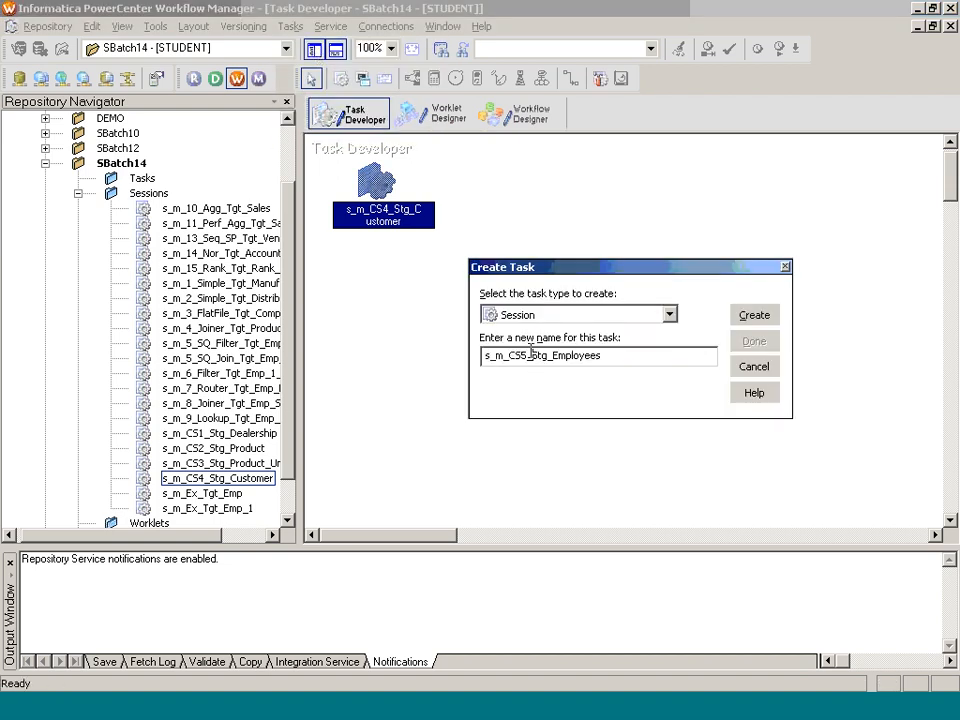
{"action": "key", "text": "Return"}
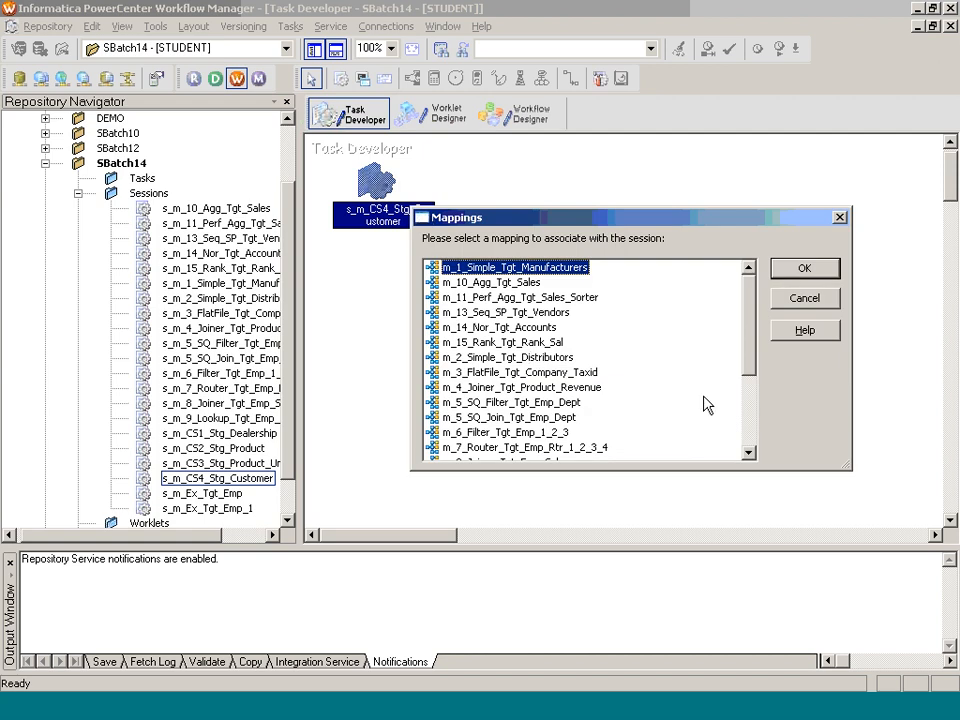
{"action": "left_click", "coordinate": [748, 432]}
{"action": "left_click", "coordinate": [497, 417]}
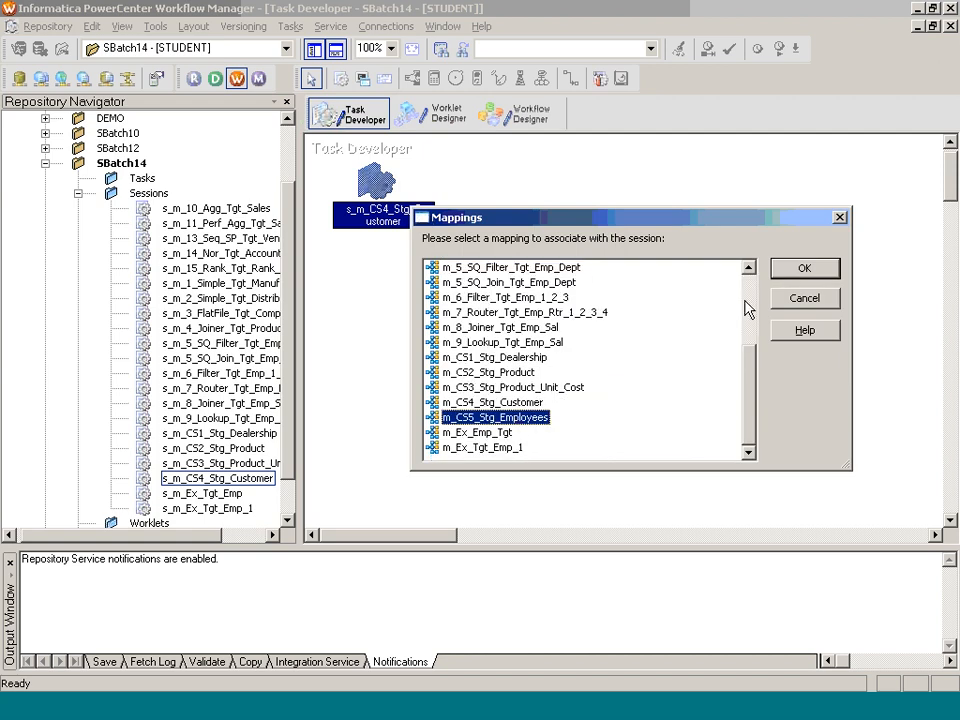
{"action": "left_click", "coordinate": [795, 268]}
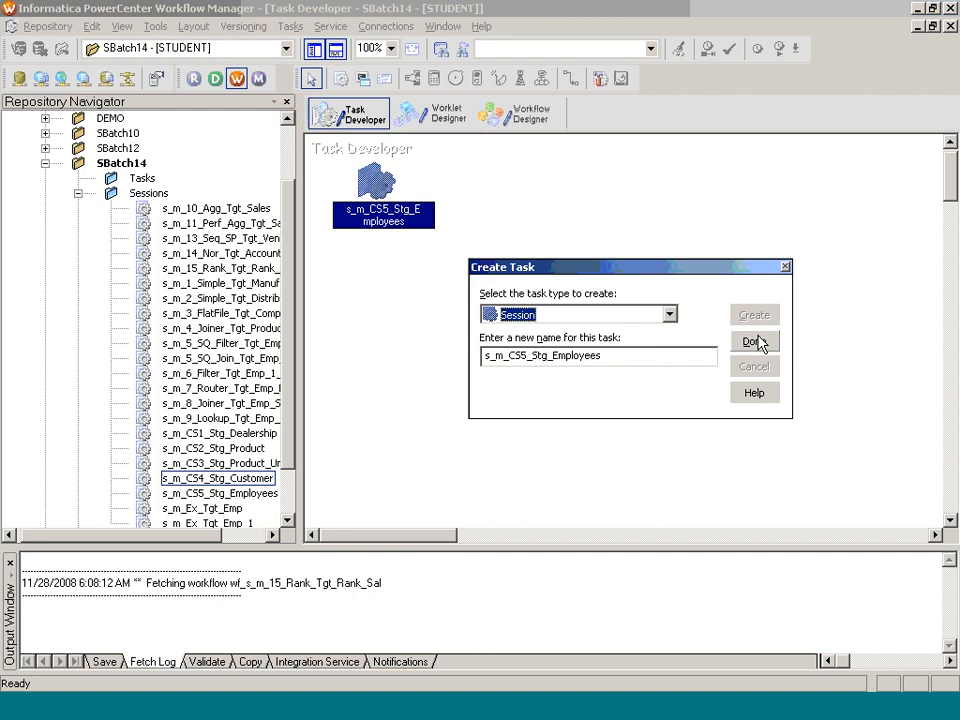
{"action": "left_click", "coordinate": [754, 342]}
Step: Set the SQ_employees_east source file directory to C:/Inf_Server/Src_Files
{"action": "double_click", "coordinate": [384, 208]}
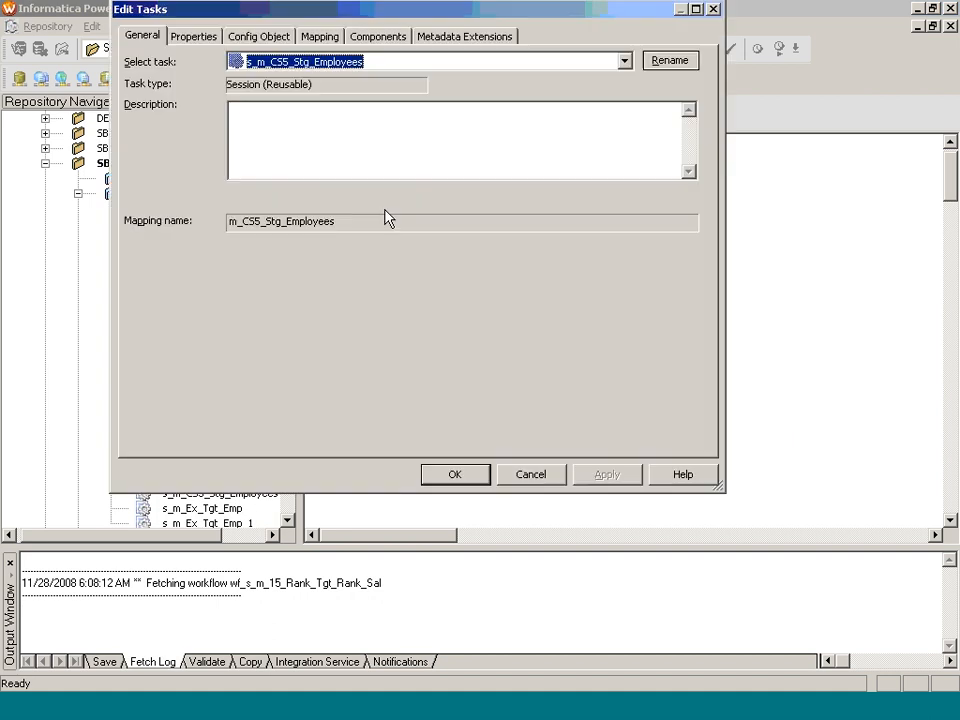
{"action": "left_click", "coordinate": [316, 37]}
{"action": "left_click", "coordinate": [224, 184]}
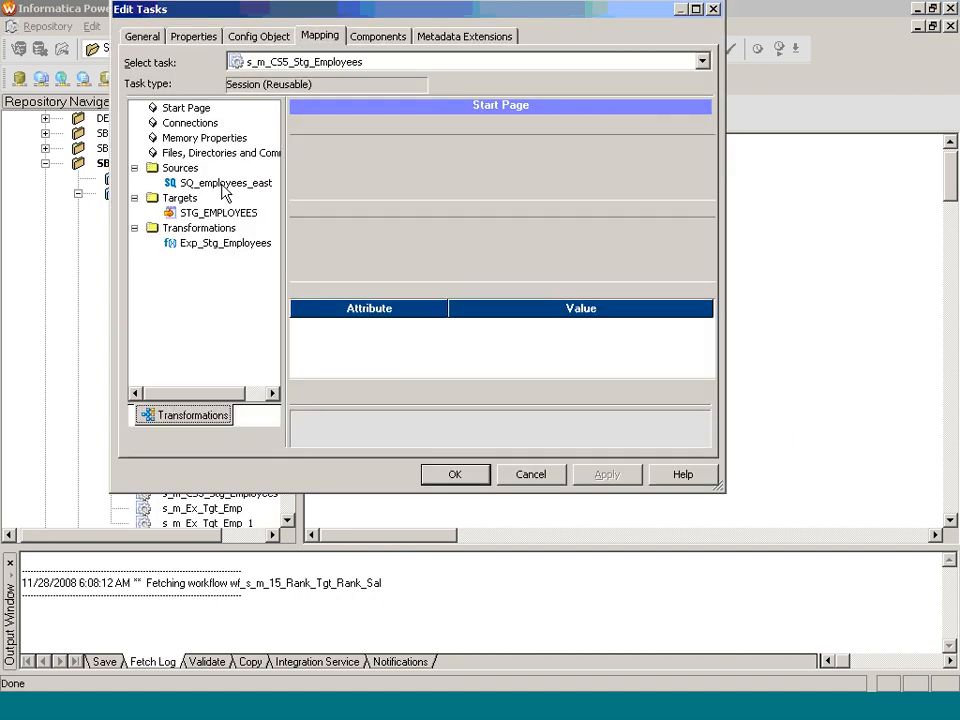
{"action": "scroll", "coordinate": [716, 380], "scroll_direction": "down", "scroll_amount": 1}
{"action": "left_click", "coordinate": [560, 337]}
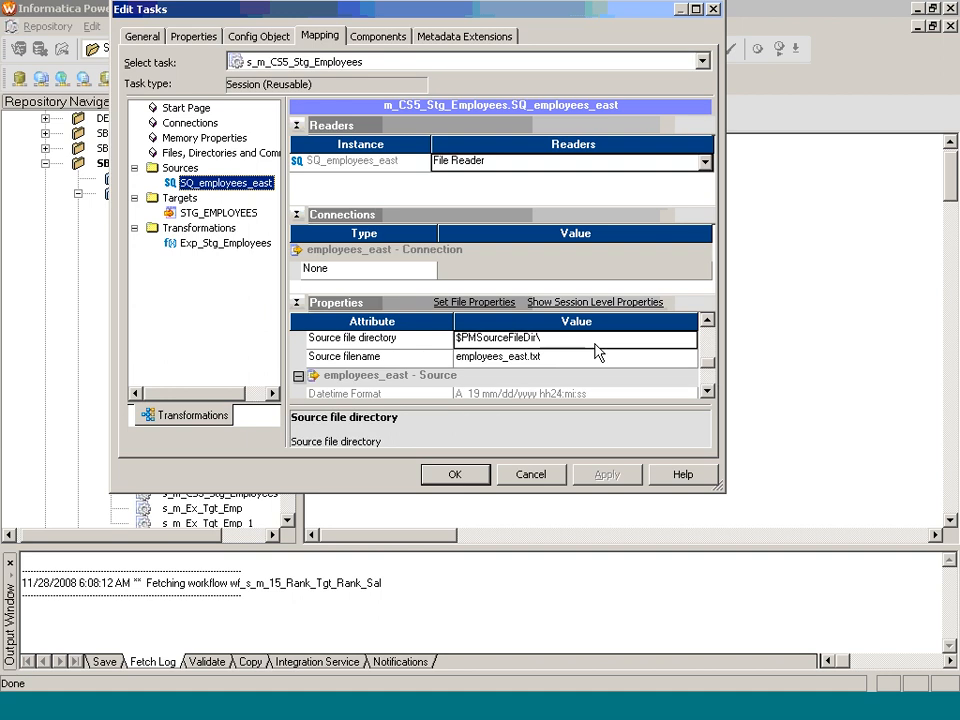
{"action": "key", "text": "Delete"}
{"action": "type", "text": "C:"}
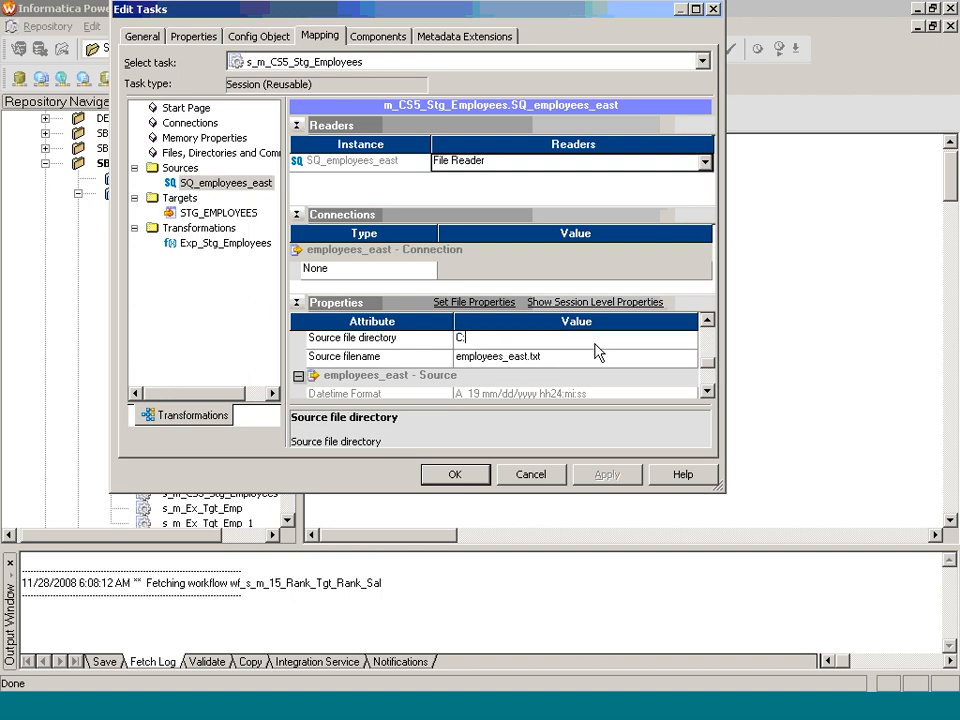
{"action": "type", "text": "/Inf_Server/Src_Files"}
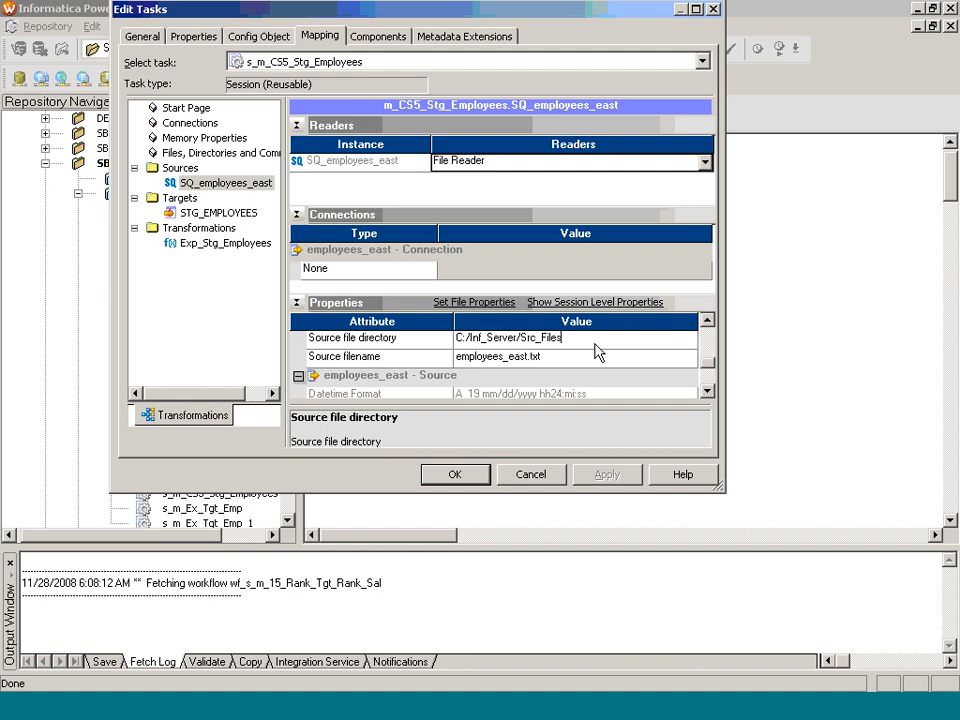
Step: Set the STG_EMPLOYEES target connection to DEV_STG_SB14 and save the session settings
{"action": "left_click", "coordinate": [230, 215]}
{"action": "left_click", "coordinate": [693, 253]}
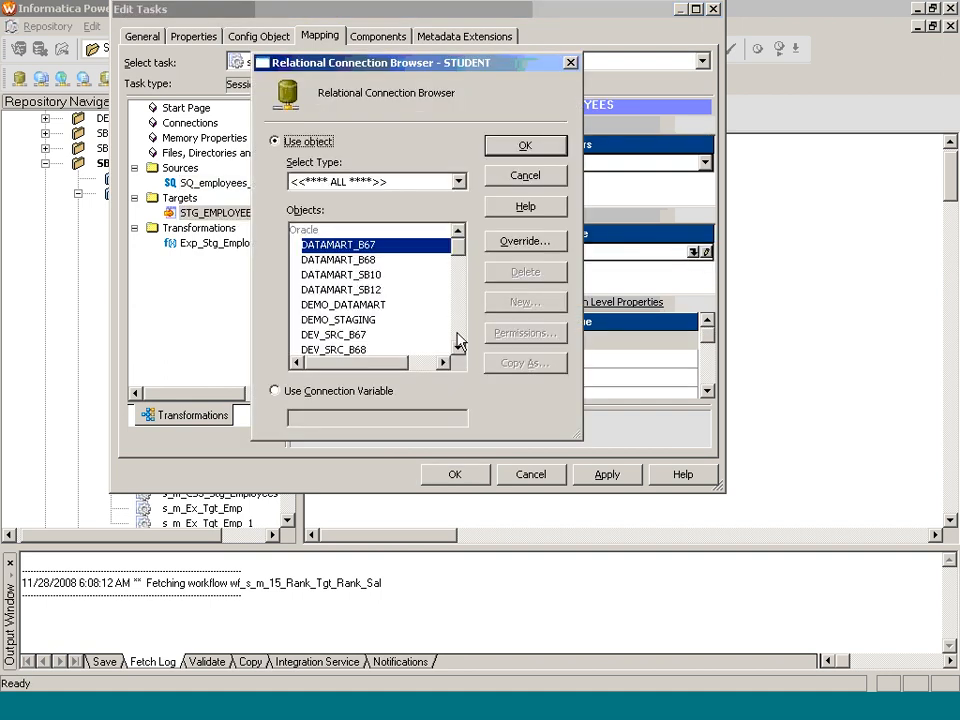
{"action": "scroll", "coordinate": [458, 342], "scroll_direction": "down", "scroll_amount": 2}
{"action": "left_click", "coordinate": [336, 349]}
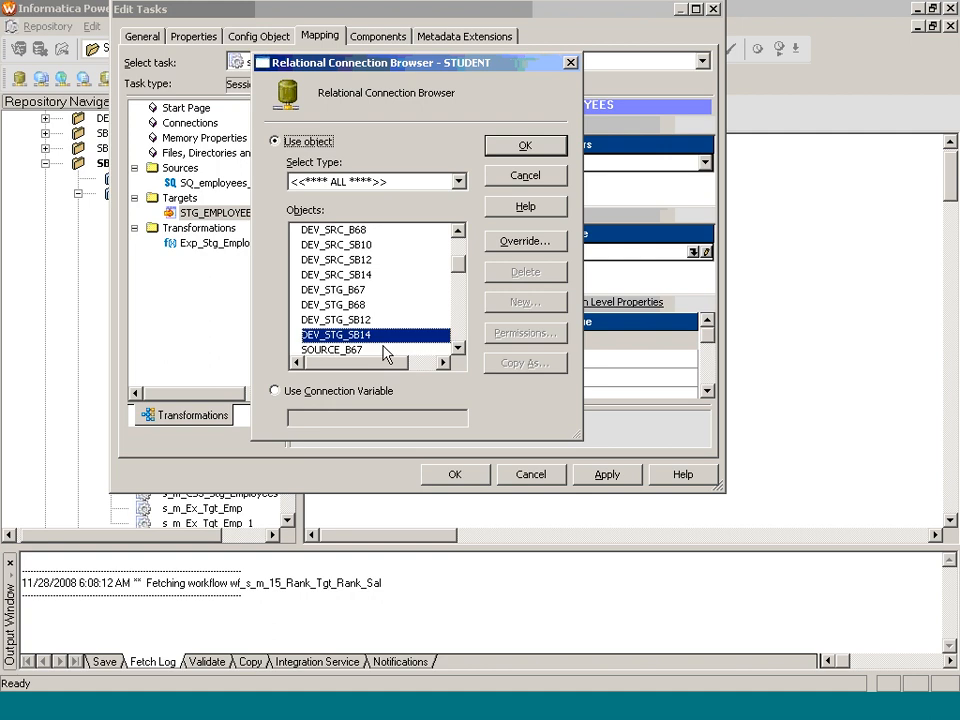
{"action": "left_click", "coordinate": [525, 145]}
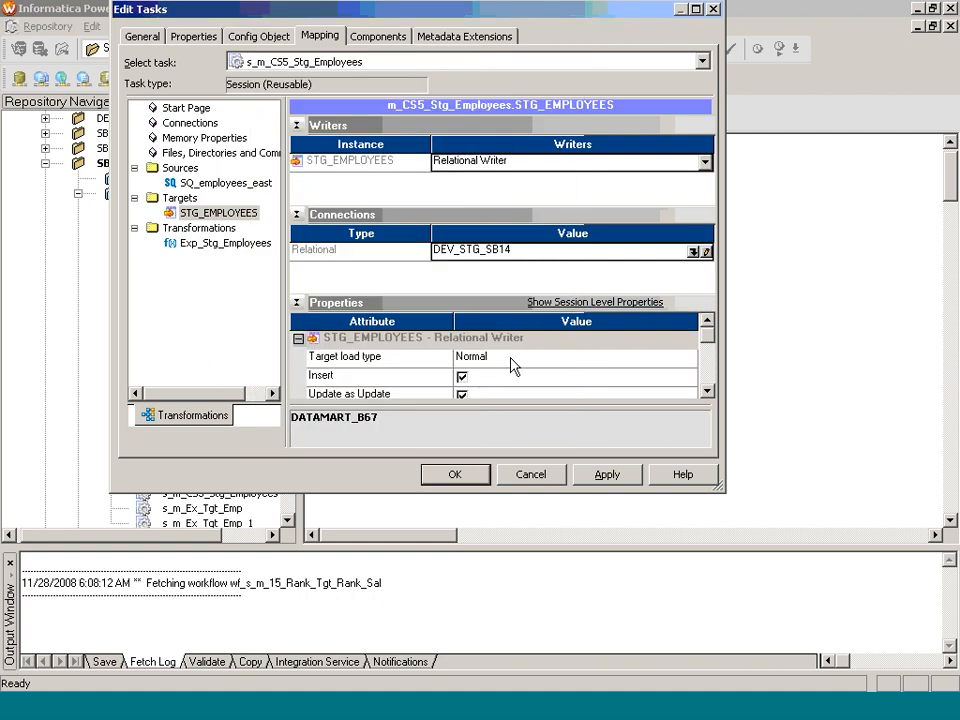
{"action": "left_click", "coordinate": [472, 476]}
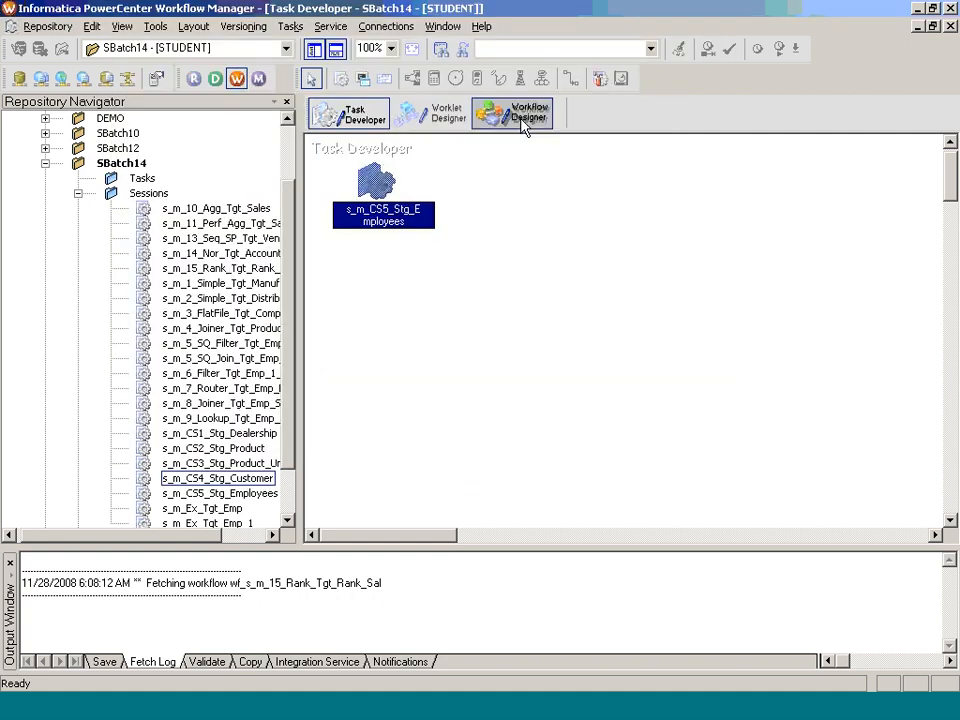
Step: Close the customer workflow and create wf_s_m_CS5_Stg_Employees from the s_m_CS5_Stg_Employees session
{"action": "left_click", "coordinate": [521, 117]}
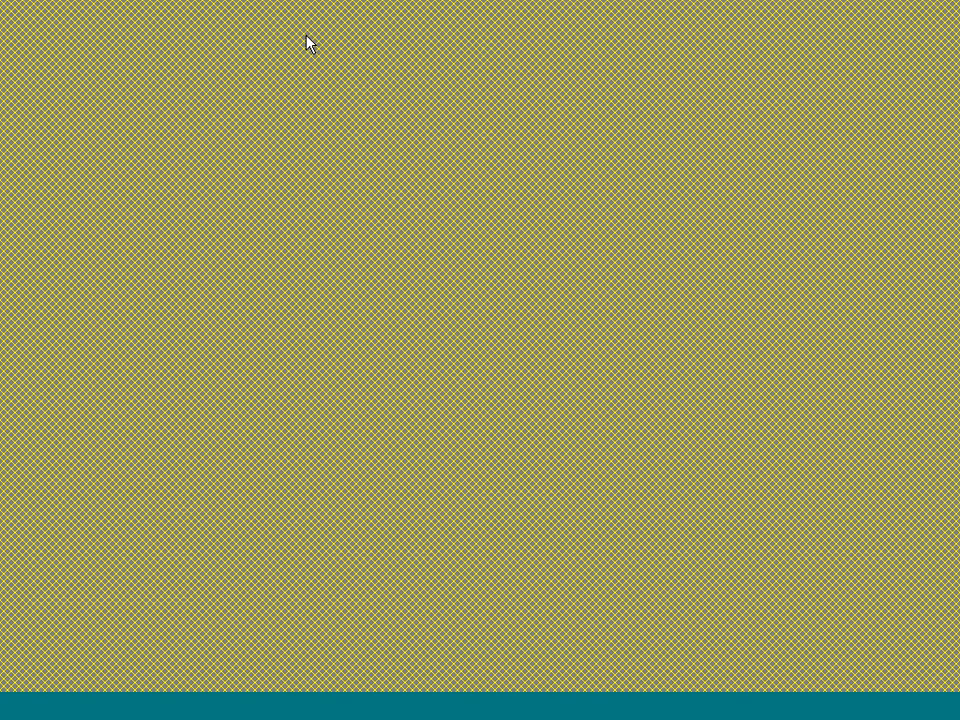
{"action": "left_click", "coordinate": [305, 26]}
{"action": "left_click", "coordinate": [328, 82]}
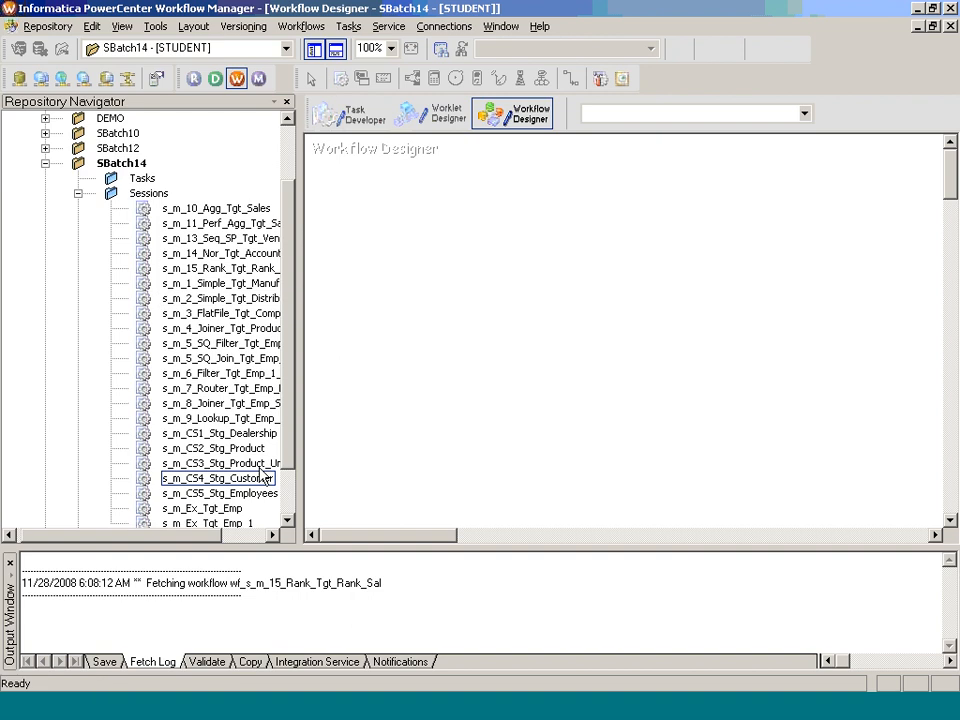
{"action": "left_click_drag", "start_coordinate": [220, 493], "coordinate": [377, 458]}
{"action": "type", "text": "wf_"}
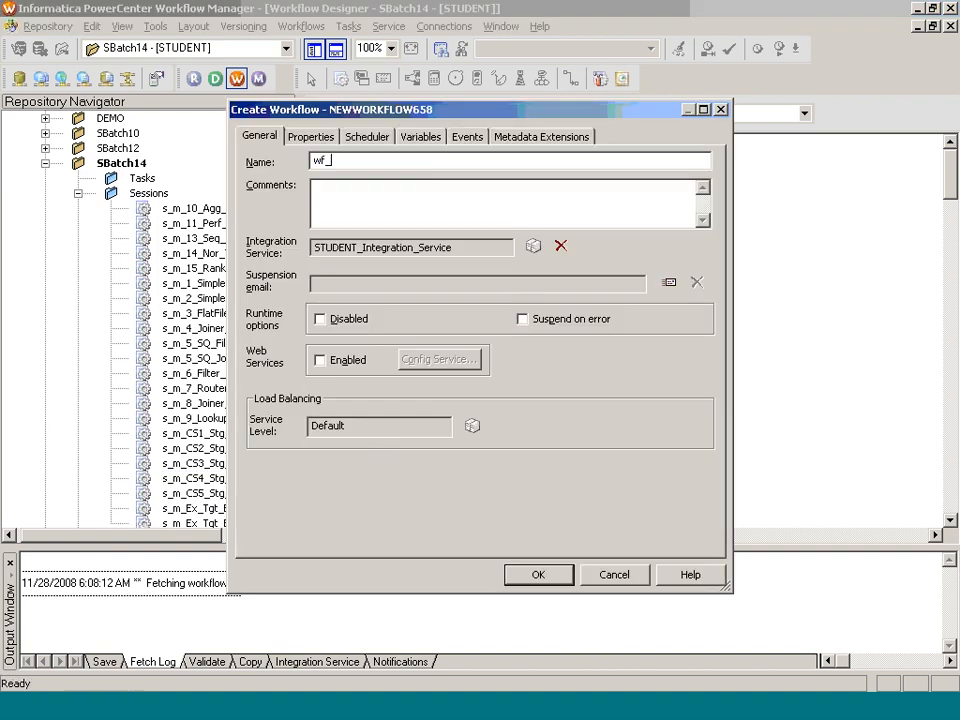
{"action": "type", "text": "s_m_CS5_Stg_Employees"}
{"action": "key", "text": "Return"}
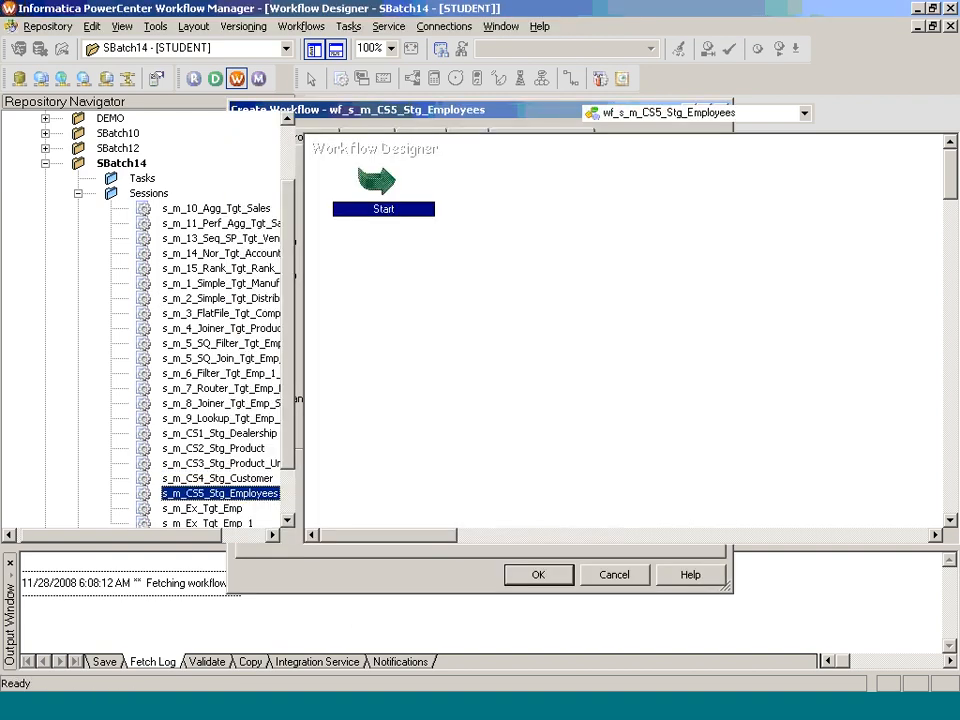
Step: Save the workflow and bring up the Case Study 5 Solution slide
{"action": "key", "text": "ctrl+s"}
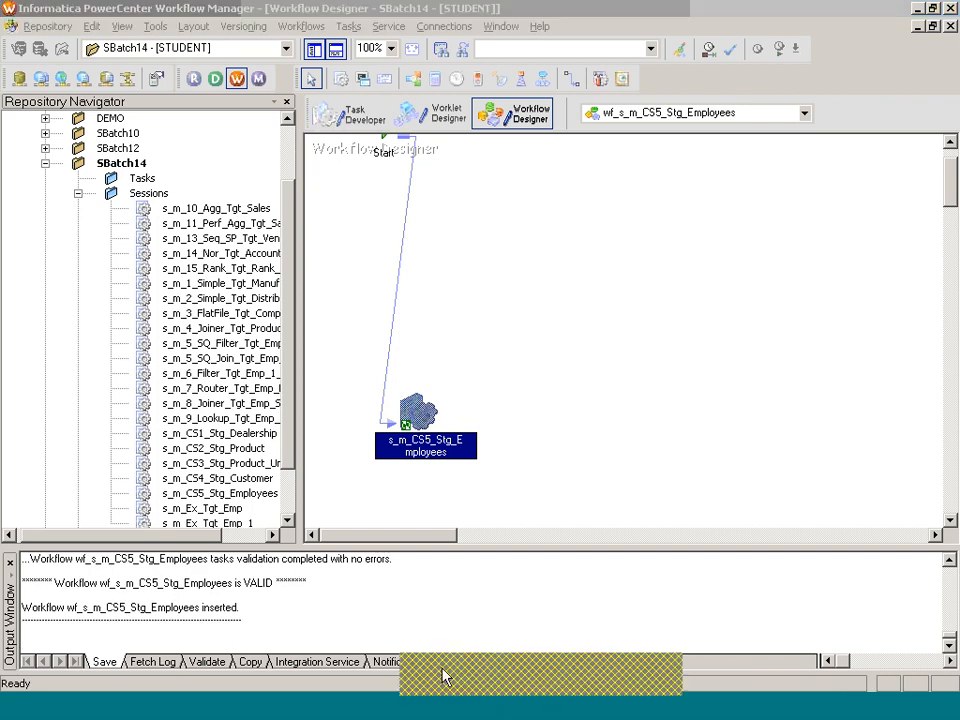
{"action": "left_click", "coordinate": [446, 677]}
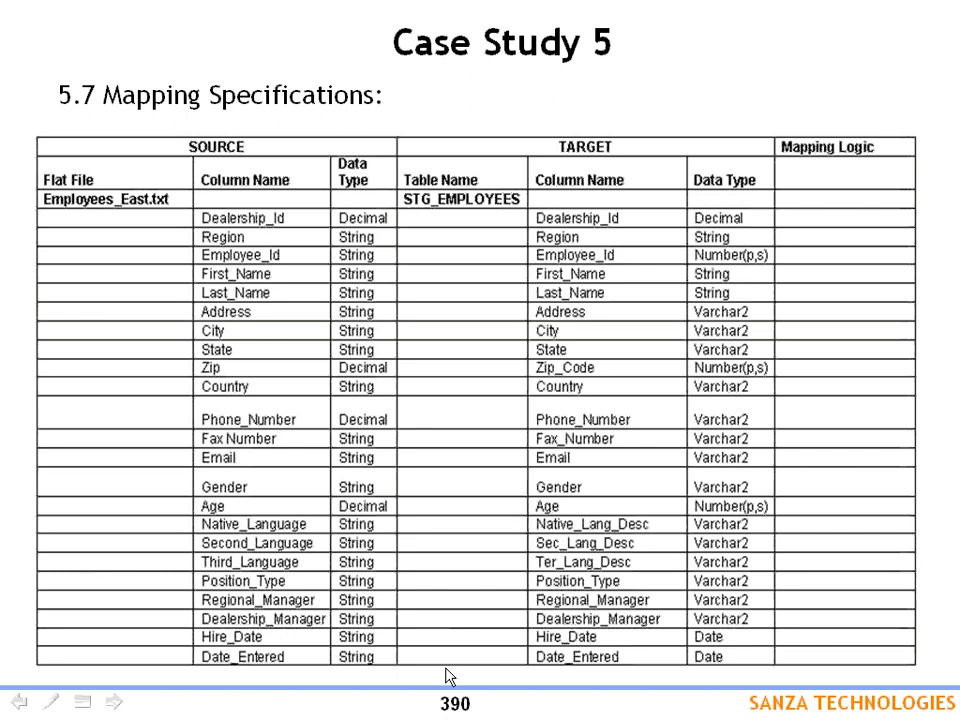
{"action": "left_click", "coordinate": [446, 677]}
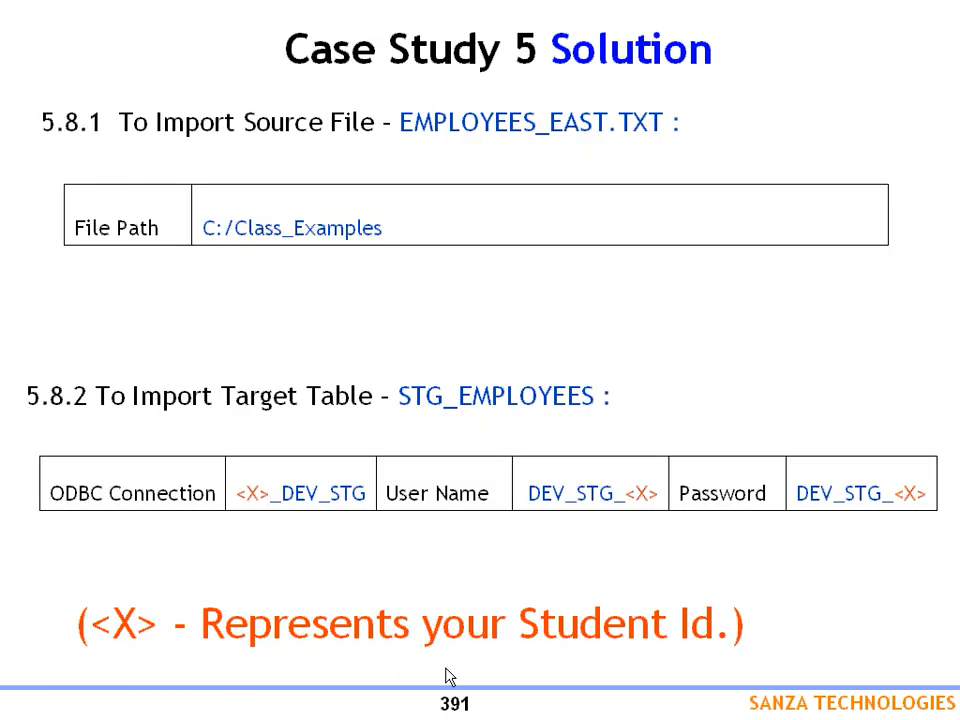
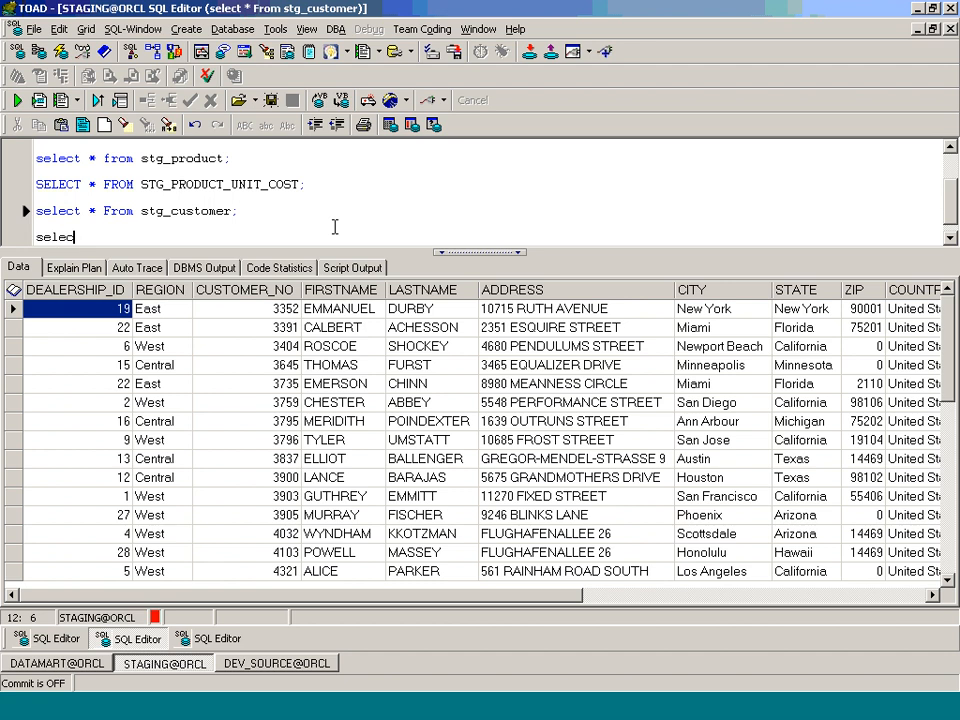
Step: Run 'select * from stg_employees;' in TOAD and check that the record count is 15
{"action": "type", "text": "stg_employees;"}
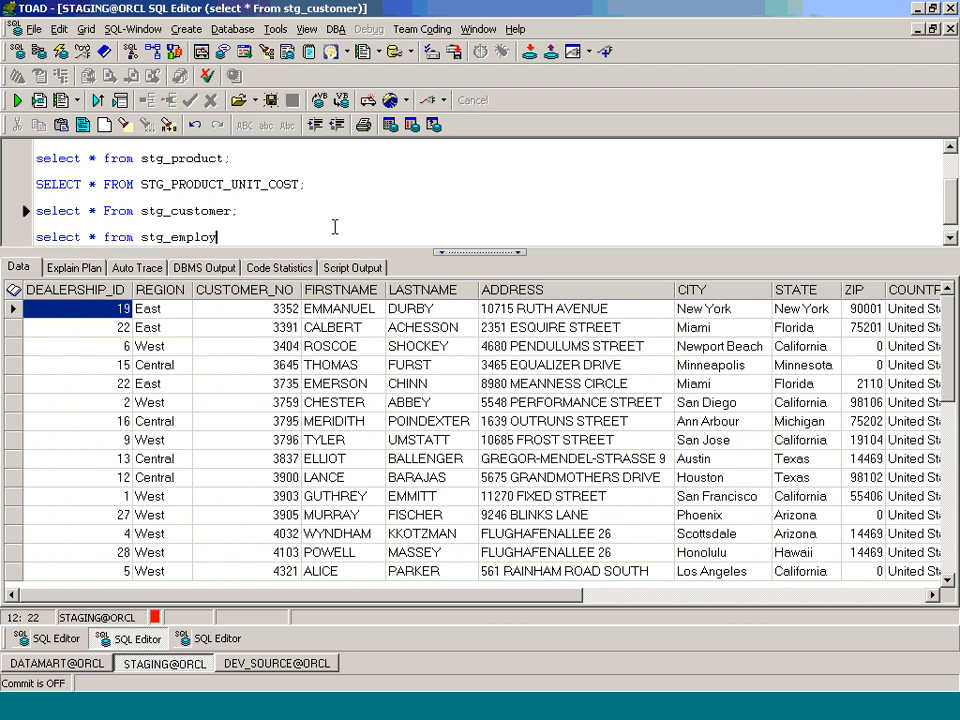
{"action": "key", "text": "F9"}
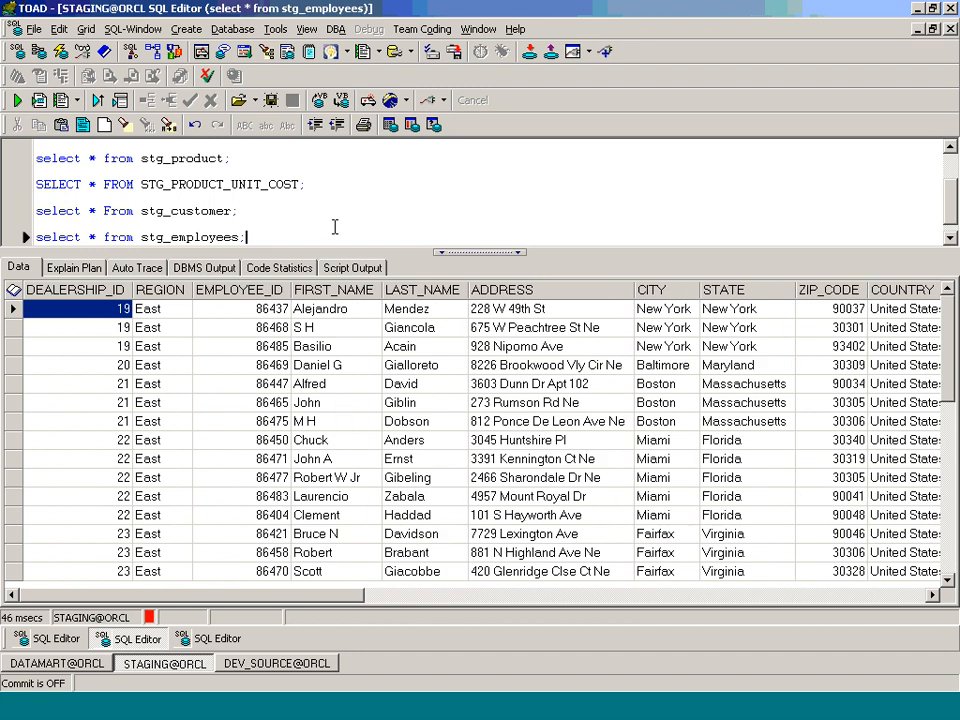
{"action": "right_click", "coordinate": [12, 292]}
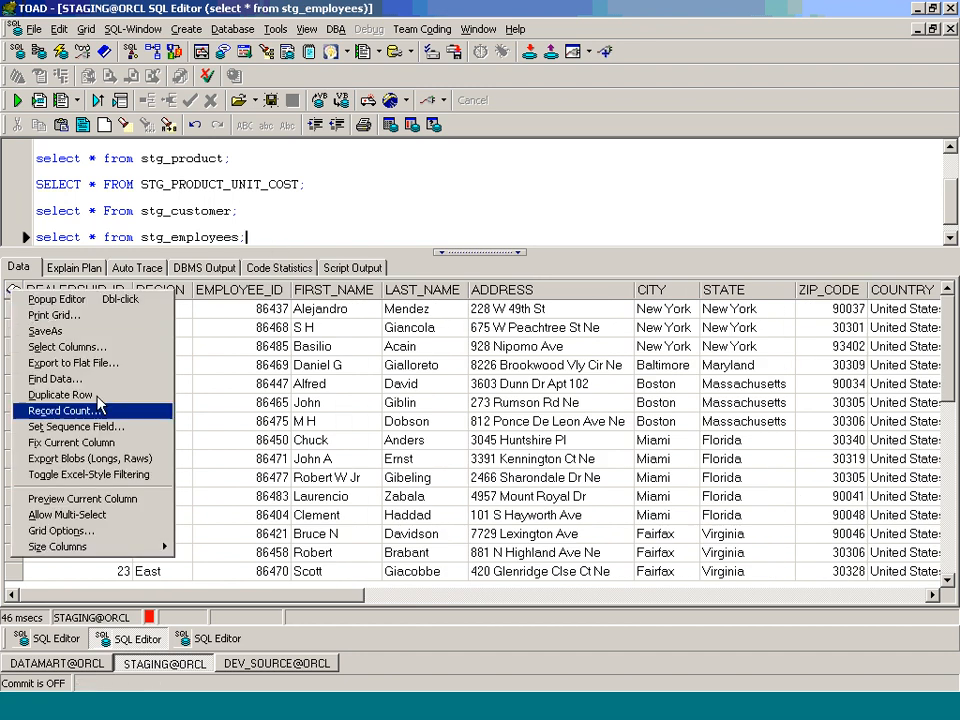
{"action": "left_click", "coordinate": [98, 406]}
{"action": "left_click", "coordinate": [476, 390]}
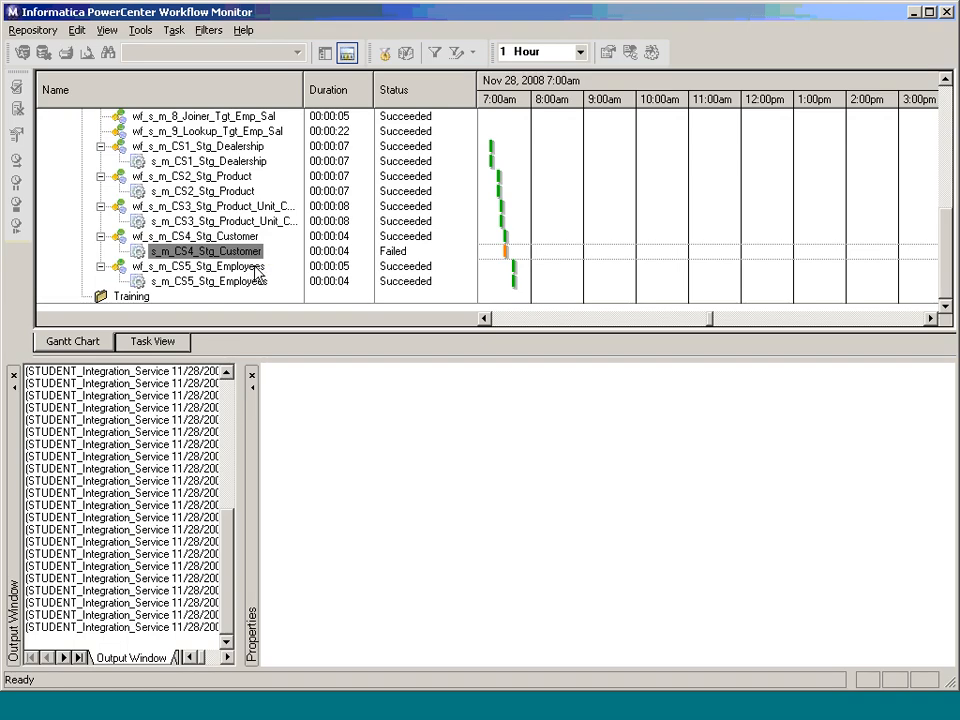
Step: Open the s_m_CS4_Stg_Customer session log full screen to read the ORA-00942 pre-SQL error
{"action": "right_click", "coordinate": [255, 258]}
{"action": "left_click", "coordinate": [347, 456]}
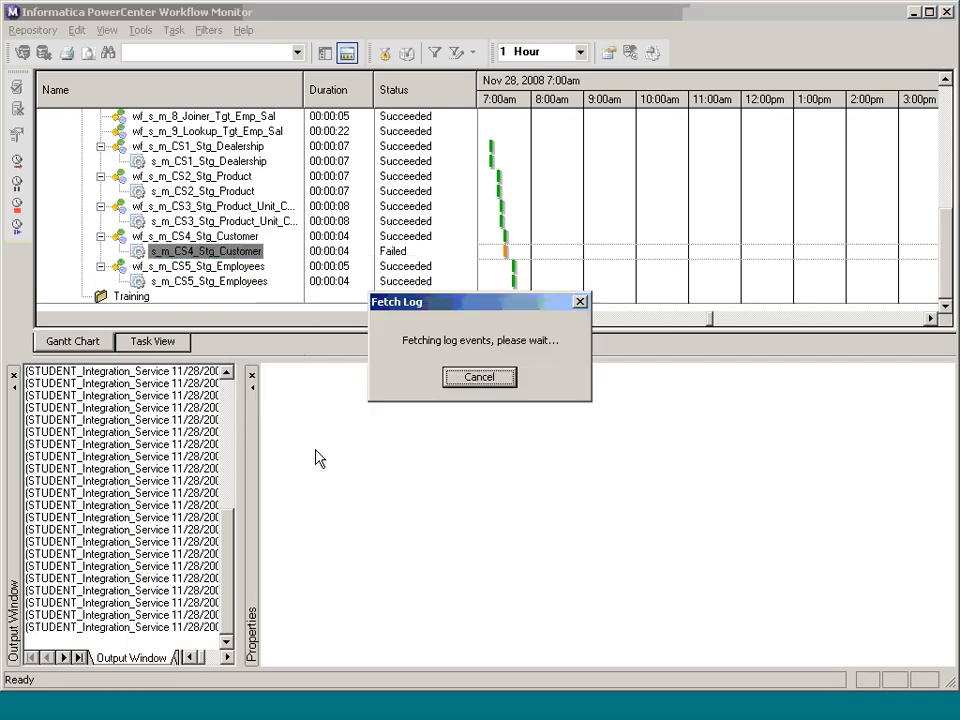
{"action": "double_click", "coordinate": [500, 38]}
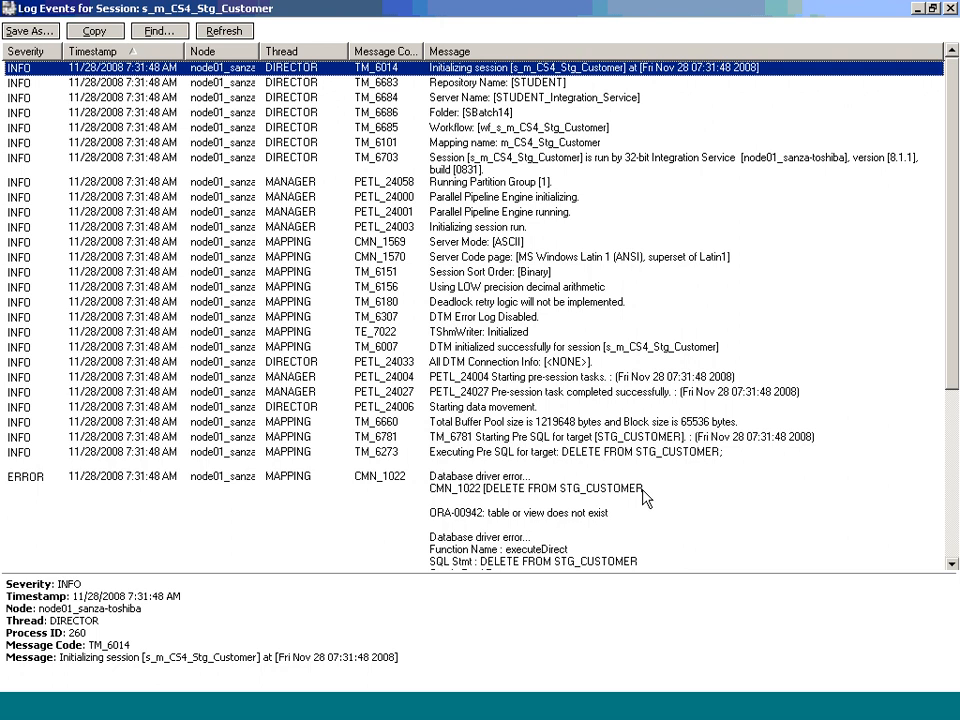
{"action": "key", "text": "alt+Tab"}
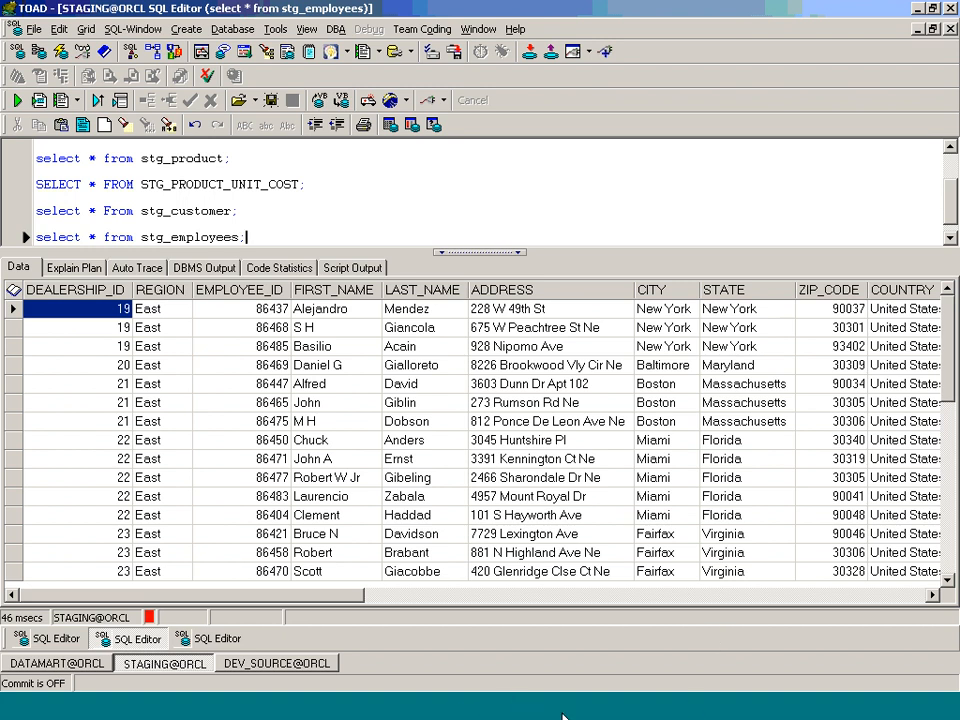
Step: Open mapping m_CS4_Stg_Customer and review the STG_CUSTOMER target's Pre SQL delete statement without changes
{"action": "key", "text": "alt+Tab"}
{"action": "left_click", "coordinate": [659, 107]}
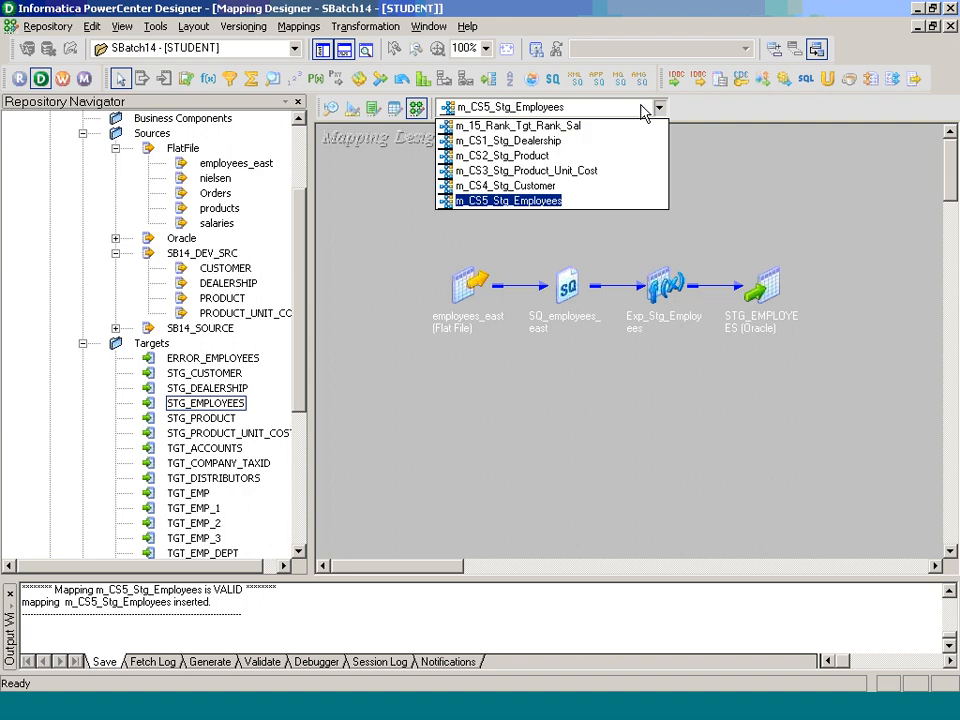
{"action": "left_click", "coordinate": [611, 186]}
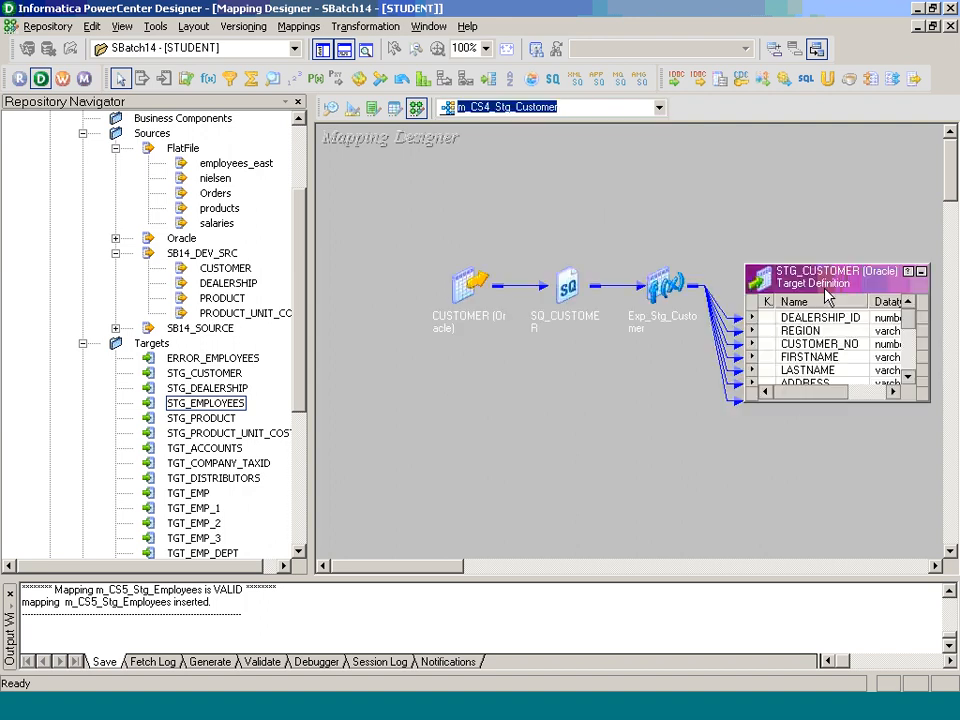
{"action": "double_click", "coordinate": [826, 292]}
{"action": "left_click", "coordinate": [427, 127]}
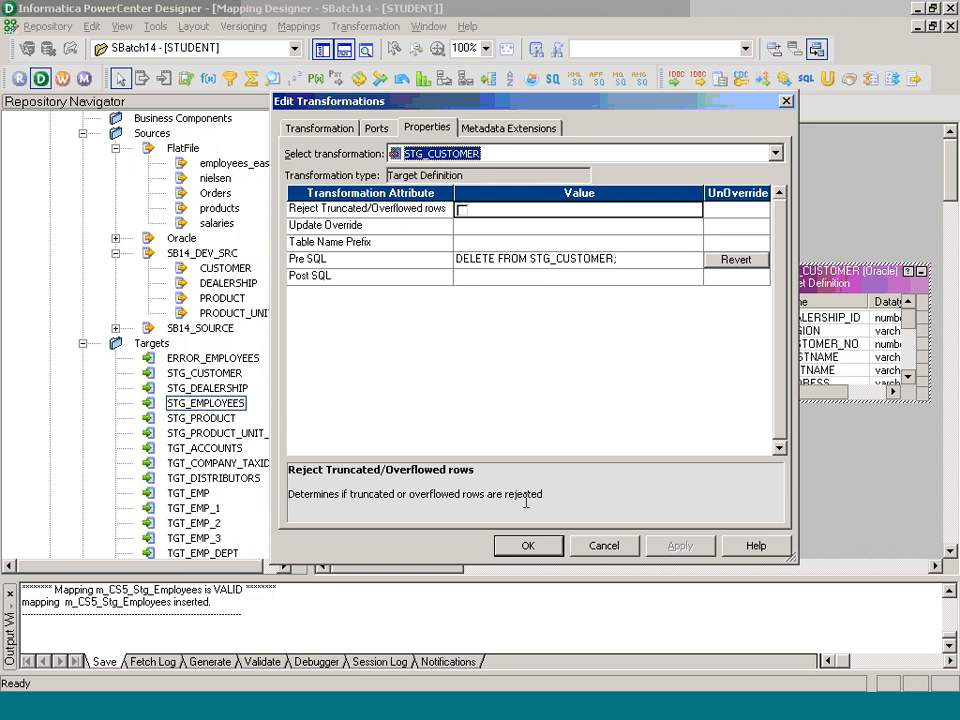
{"action": "left_click", "coordinate": [528, 545]}
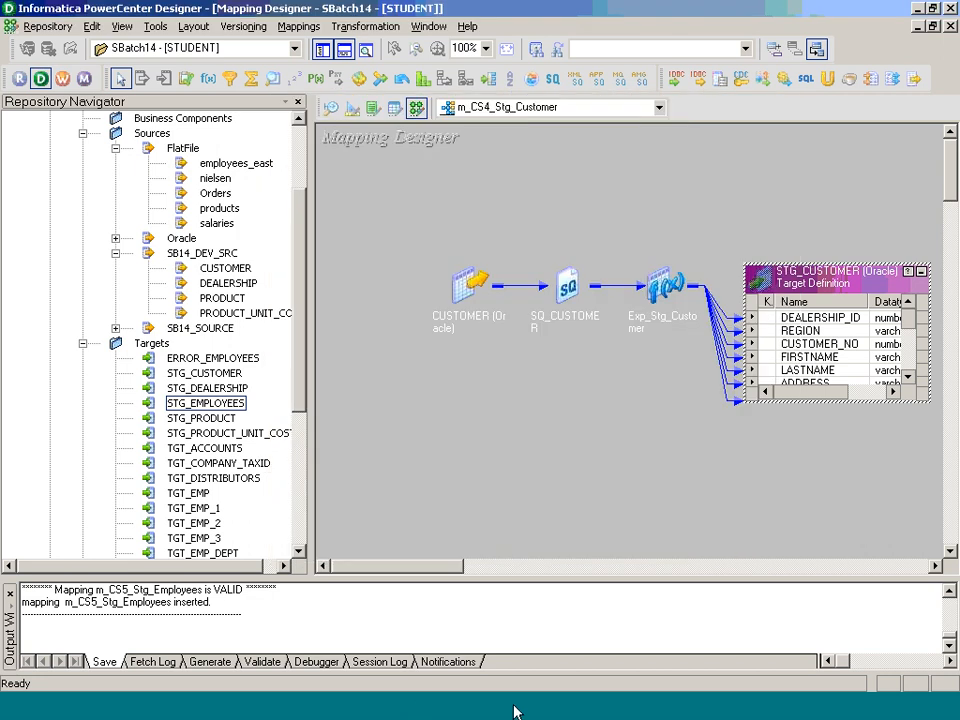
{"action": "left_click", "coordinate": [550, 712]}
Step: Set the SQ_CUSTOMER source connection of s_m_CS4_Stg_Customer to DEV_SRC_SB14
{"action": "left_click", "coordinate": [377, 128]}
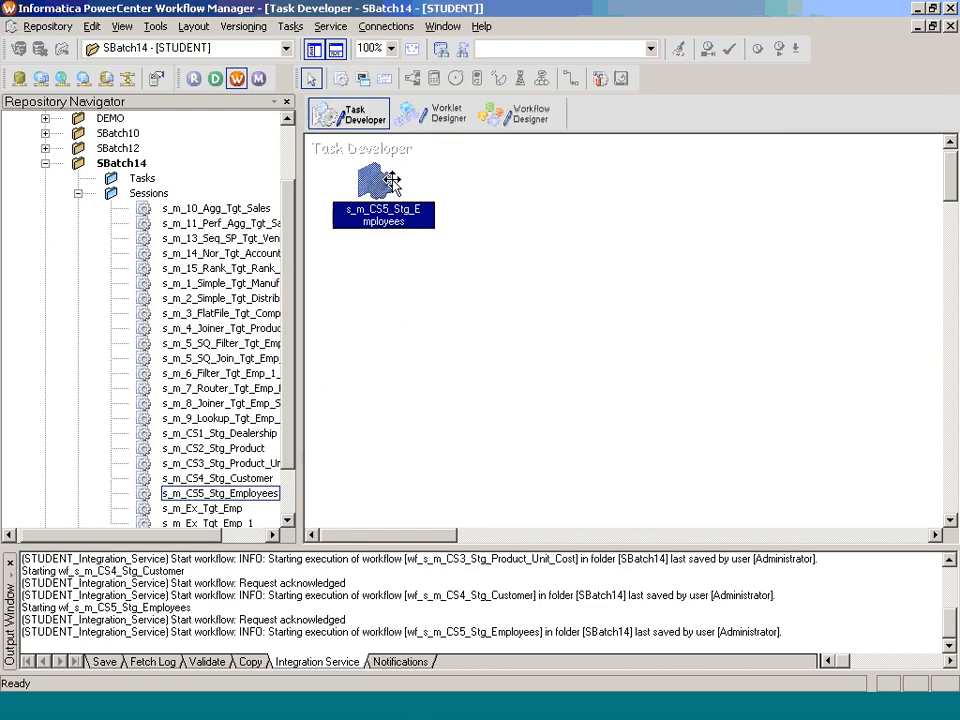
{"action": "left_click_drag", "start_coordinate": [383, 184], "coordinate": [507, 286]}
{"action": "double_click", "coordinate": [376, 178]}
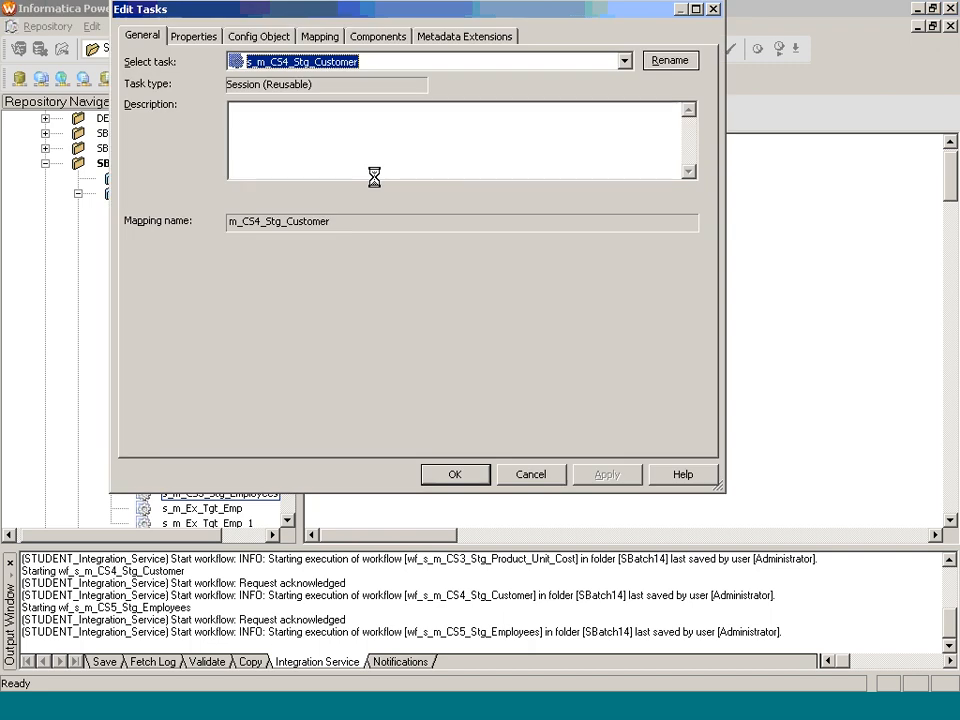
{"action": "left_click", "coordinate": [335, 36]}
{"action": "left_click", "coordinate": [205, 183]}
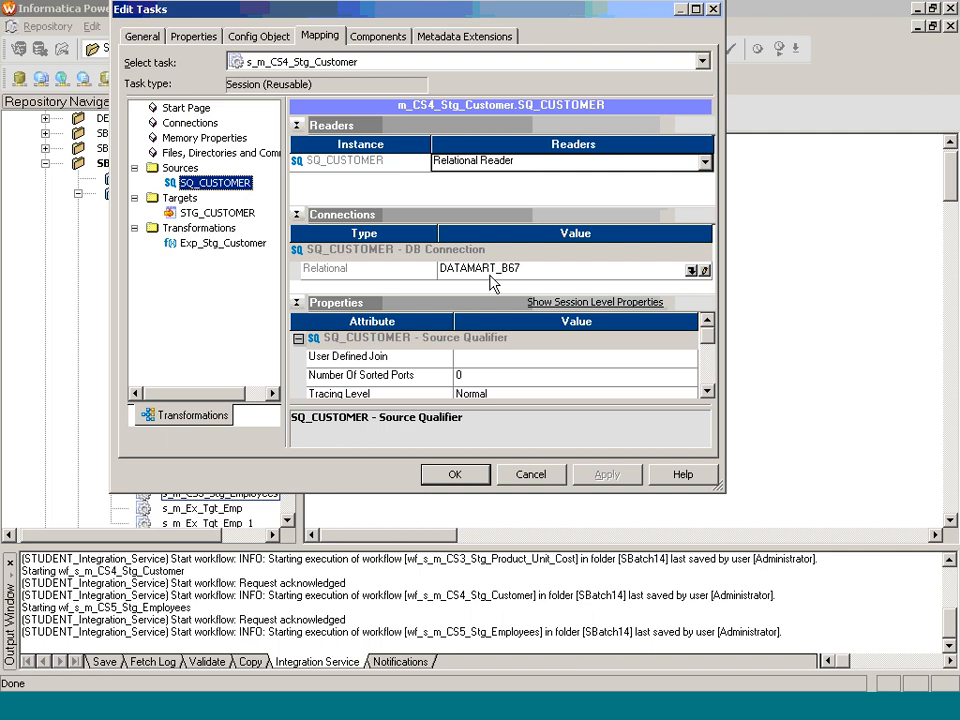
{"action": "left_click", "coordinate": [690, 271]}
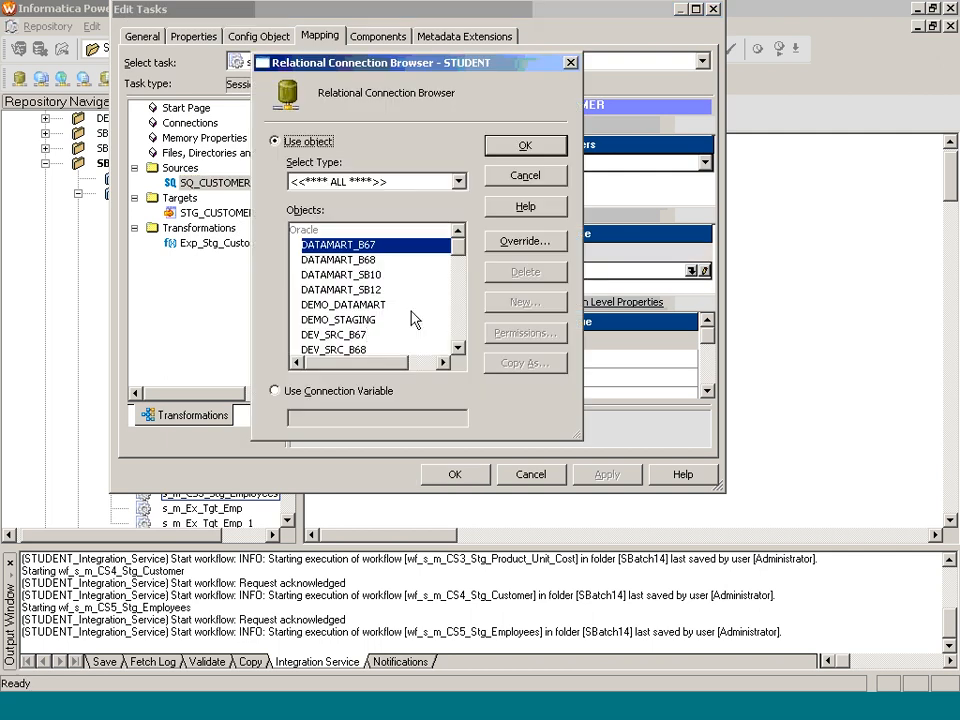
{"action": "scroll", "coordinate": [370, 350], "scroll_direction": "down", "scroll_amount": 2}
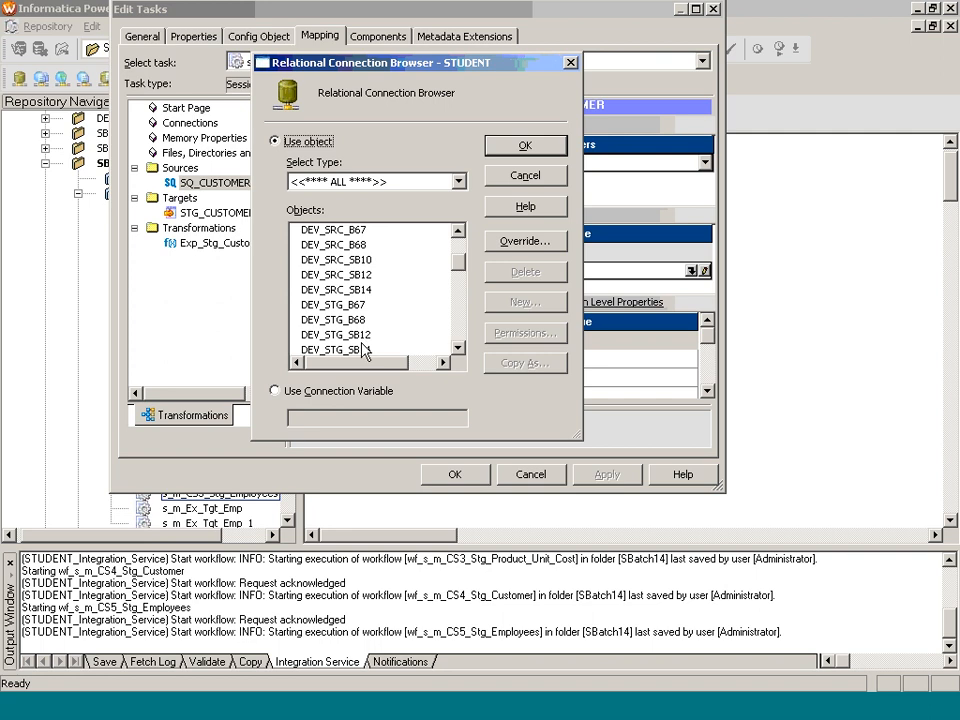
{"action": "left_click", "coordinate": [368, 291]}
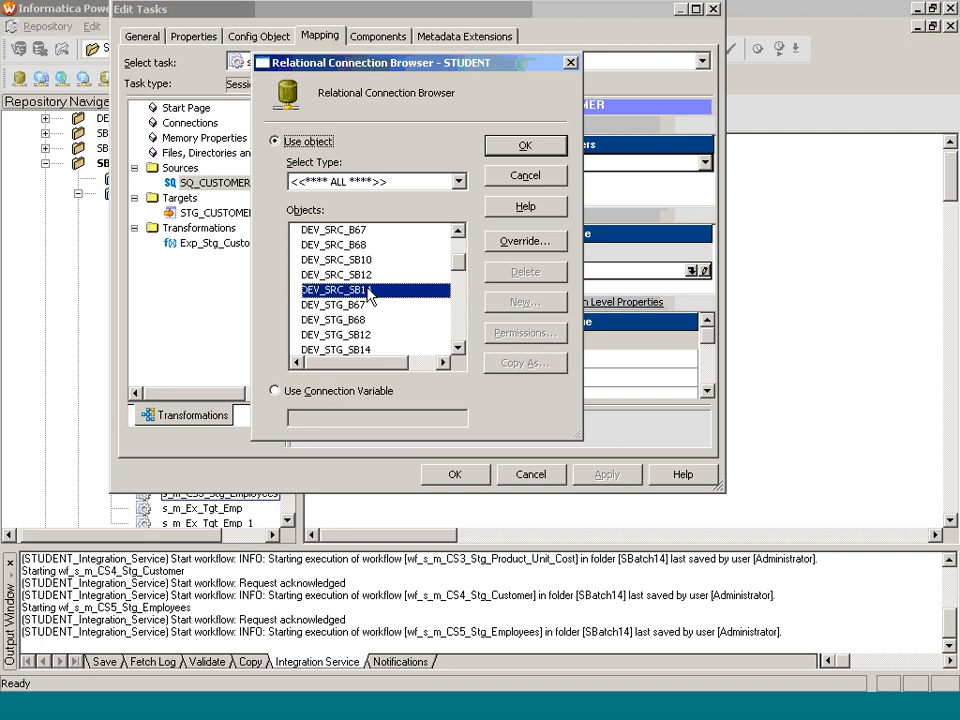
{"action": "left_click", "coordinate": [525, 146]}
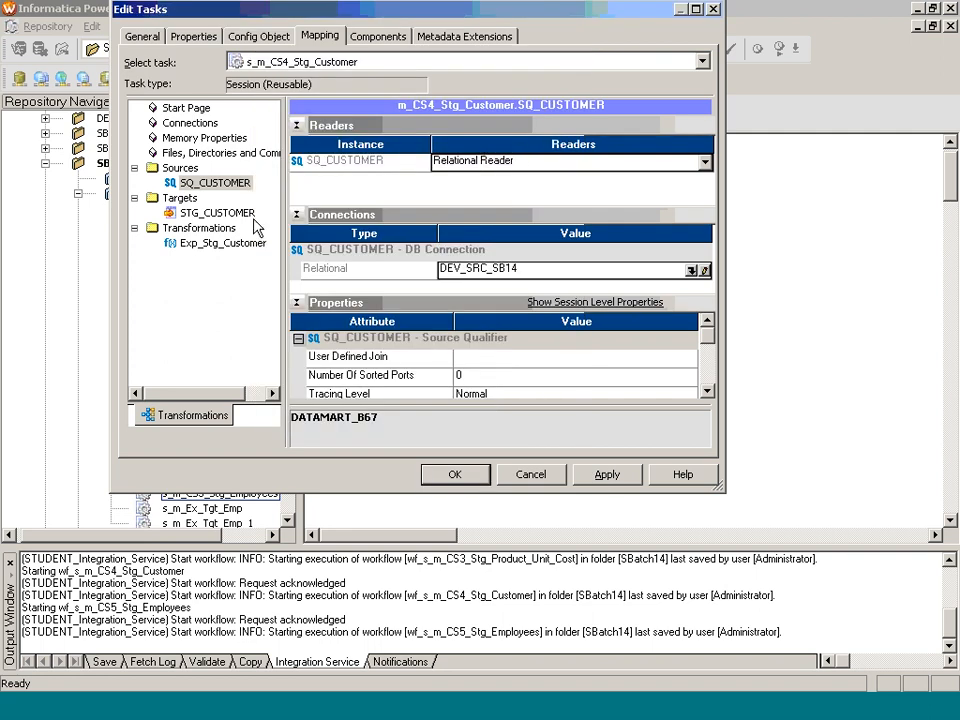
Step: Set the STG_CUSTOMER target connection to DEV_STG_SB14 and save the session
{"action": "left_click", "coordinate": [217, 212]}
{"action": "left_click", "coordinate": [691, 252]}
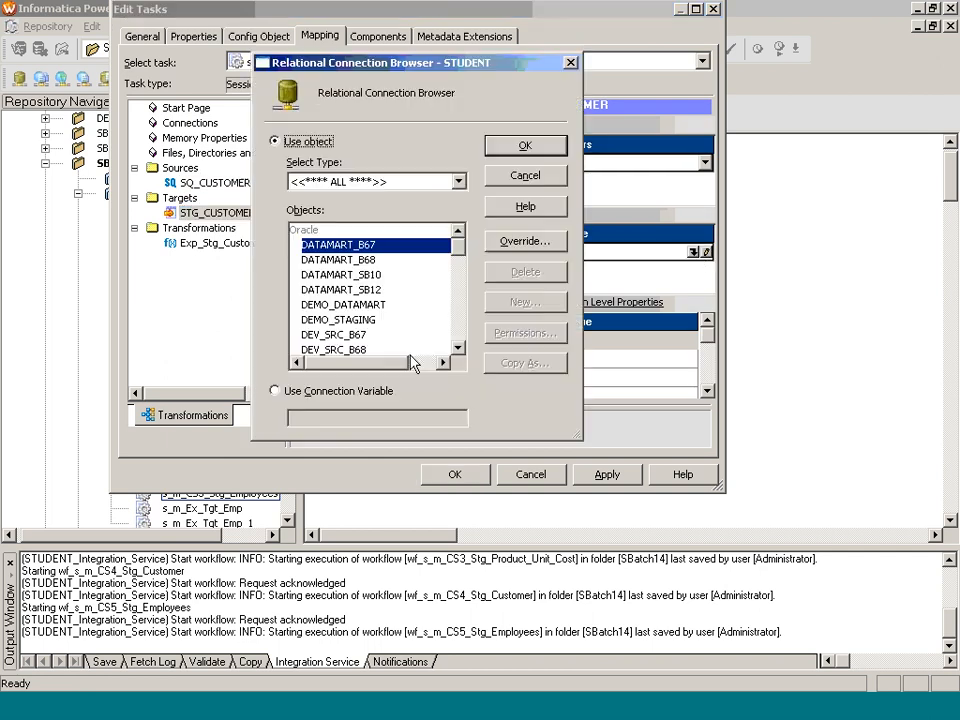
{"action": "left_click", "coordinate": [456, 332]}
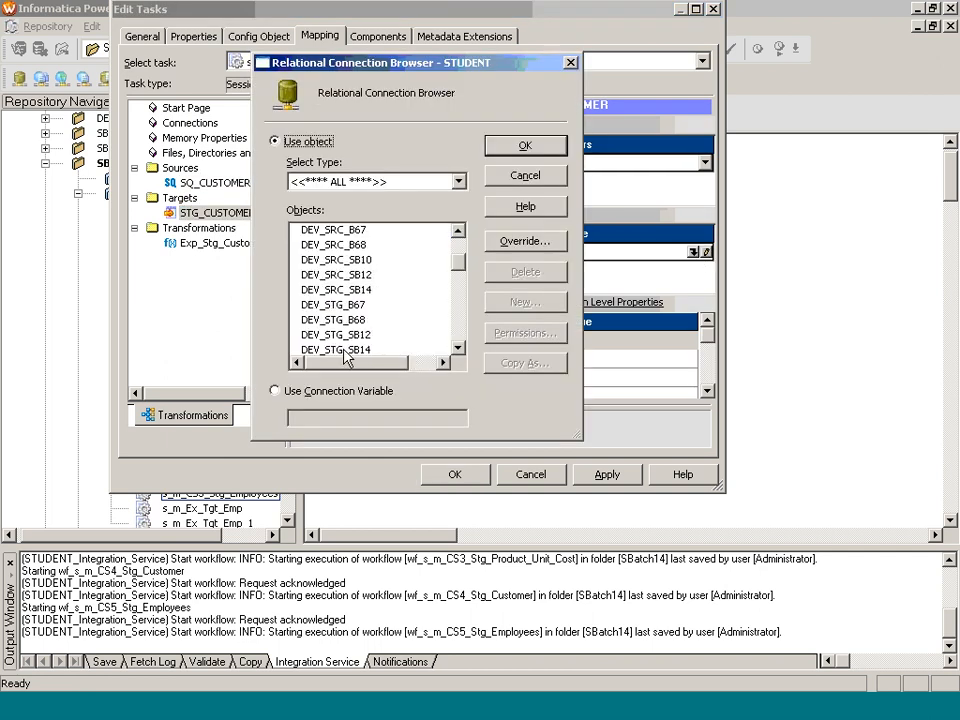
{"action": "left_click", "coordinate": [320, 349]}
{"action": "left_click", "coordinate": [505, 146]}
{"action": "left_click", "coordinate": [454, 474]}
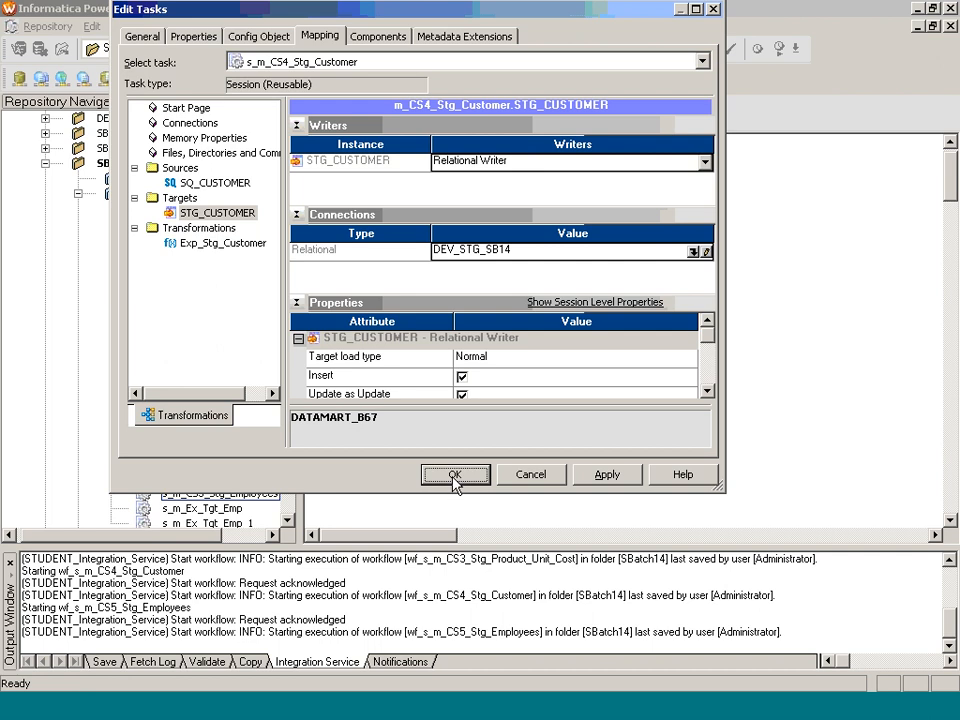
{"action": "key", "text": "ctrl+s"}
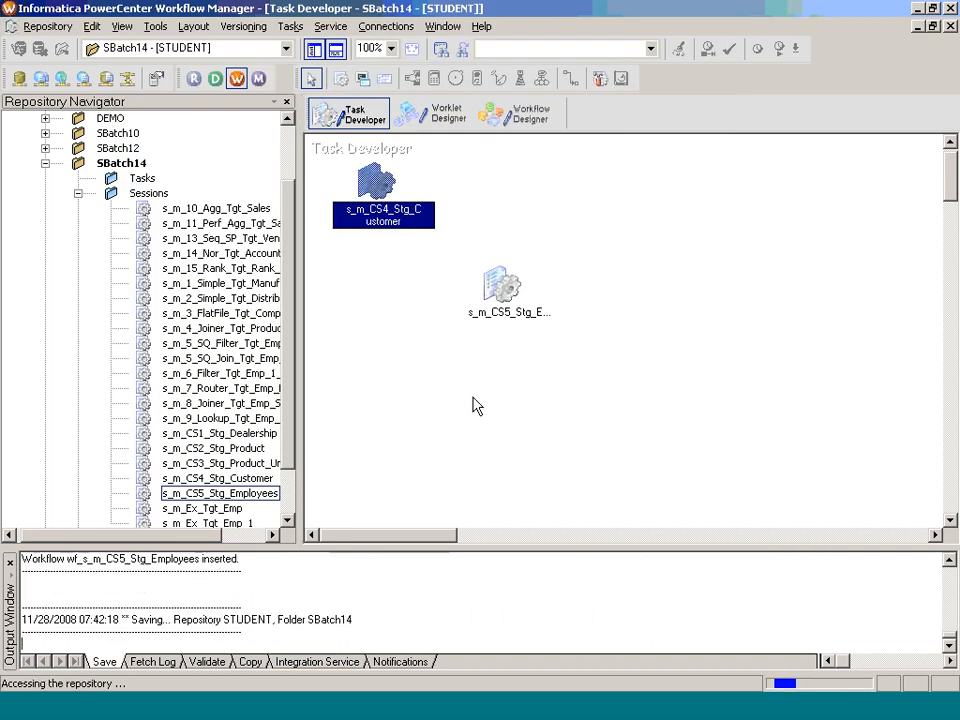
Step: Open wf_s_m_CS4_Stg_Customer in the Workflow Designer and start the workflow
{"action": "left_click", "coordinate": [545, 120]}
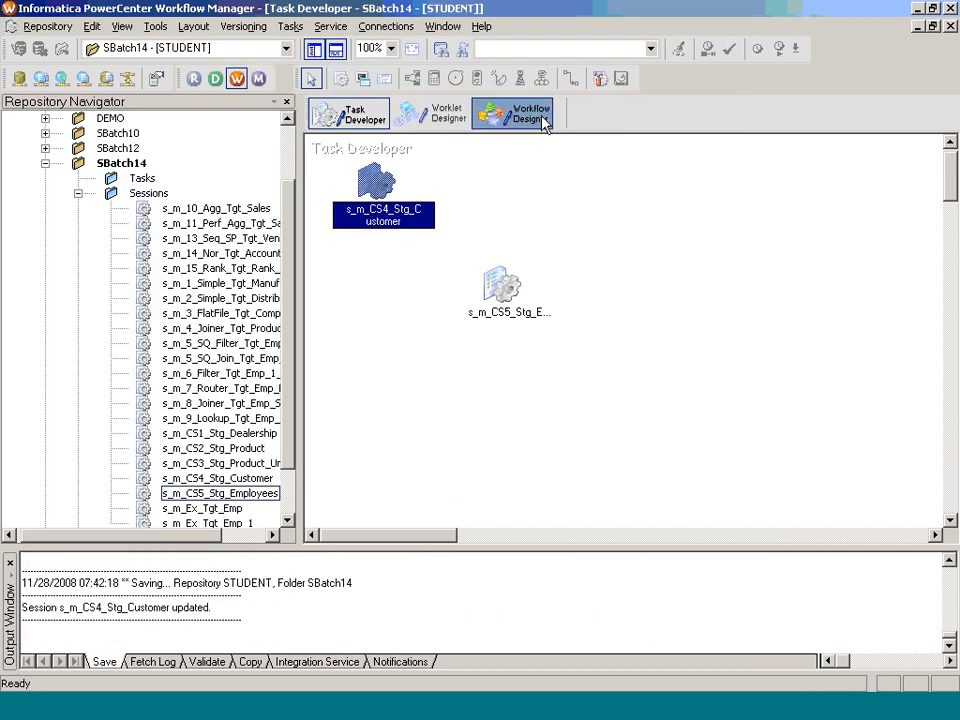
{"action": "right_click", "coordinate": [510, 258]}
{"action": "key", "text": "Escape"}
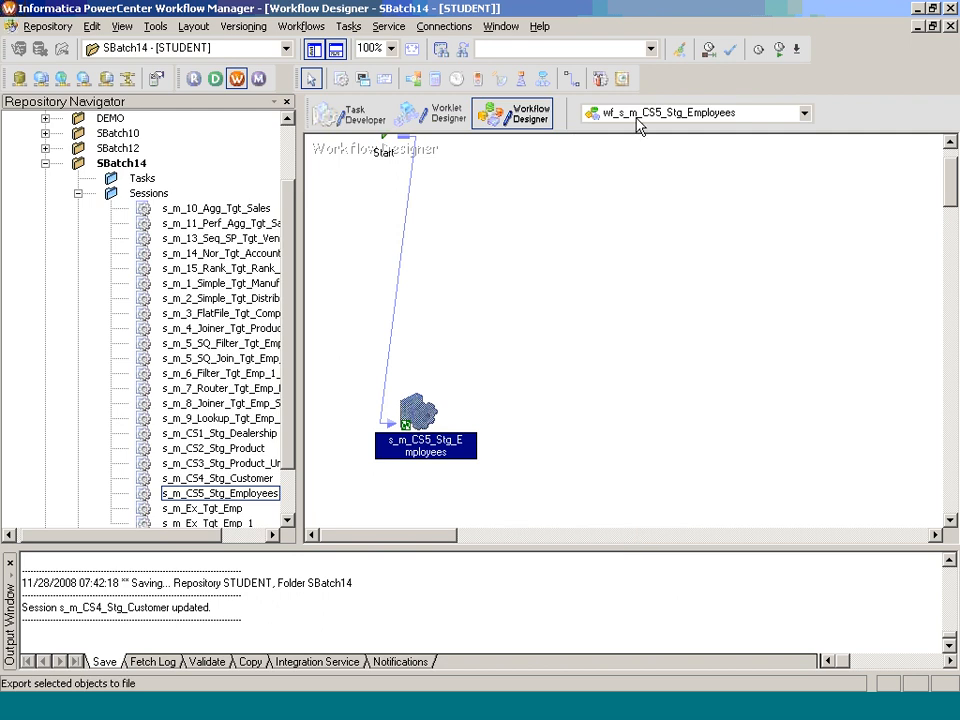
{"action": "left_click", "coordinate": [804, 113]}
{"action": "left_click", "coordinate": [620, 190]}
{"action": "right_click", "coordinate": [522, 215]}
{"action": "left_click", "coordinate": [587, 408]}
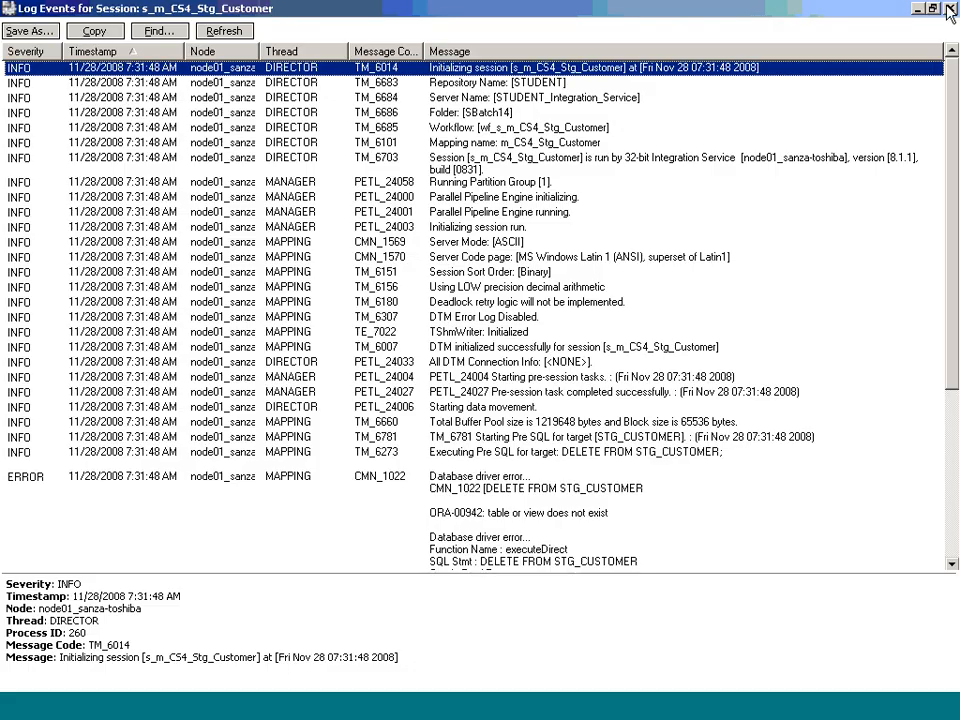
{"action": "left_click", "coordinate": [950, 9]}
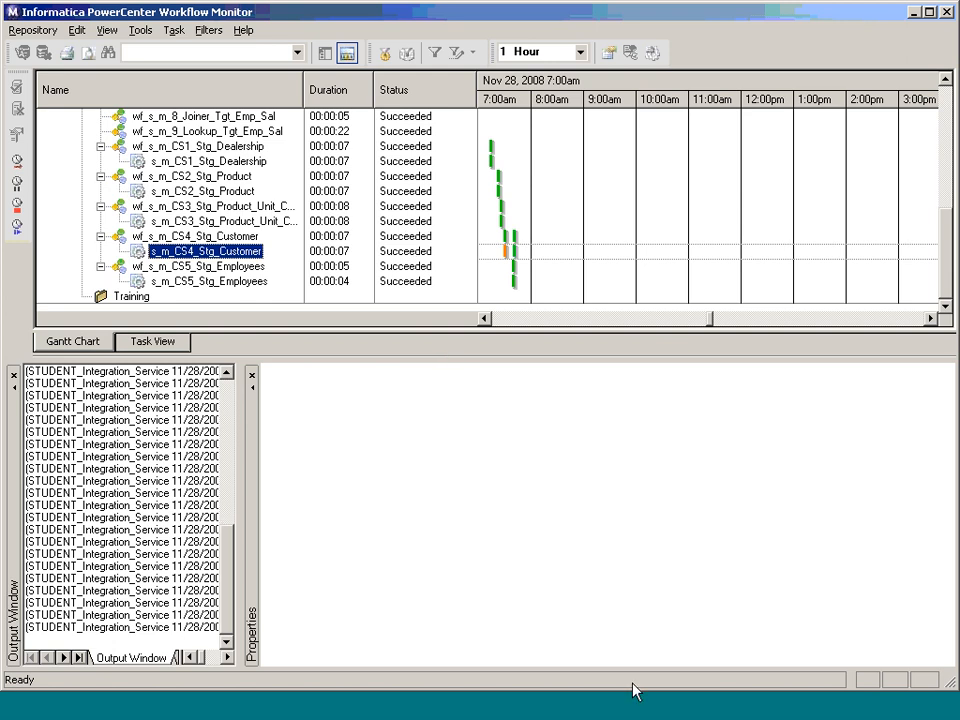
Step: Rerun 'select * From stg_customer;' in TOAD and confirm the record count of 6113
{"action": "left_click", "coordinate": [647, 708]}
{"action": "left_click", "coordinate": [275, 210]}
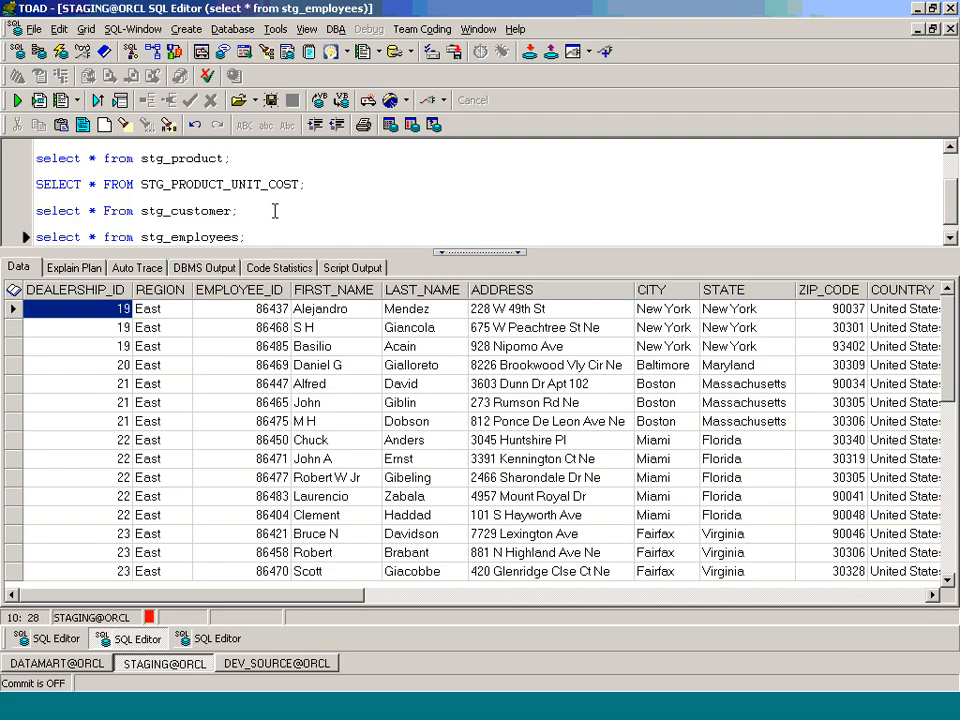
{"action": "key", "text": "F9"}
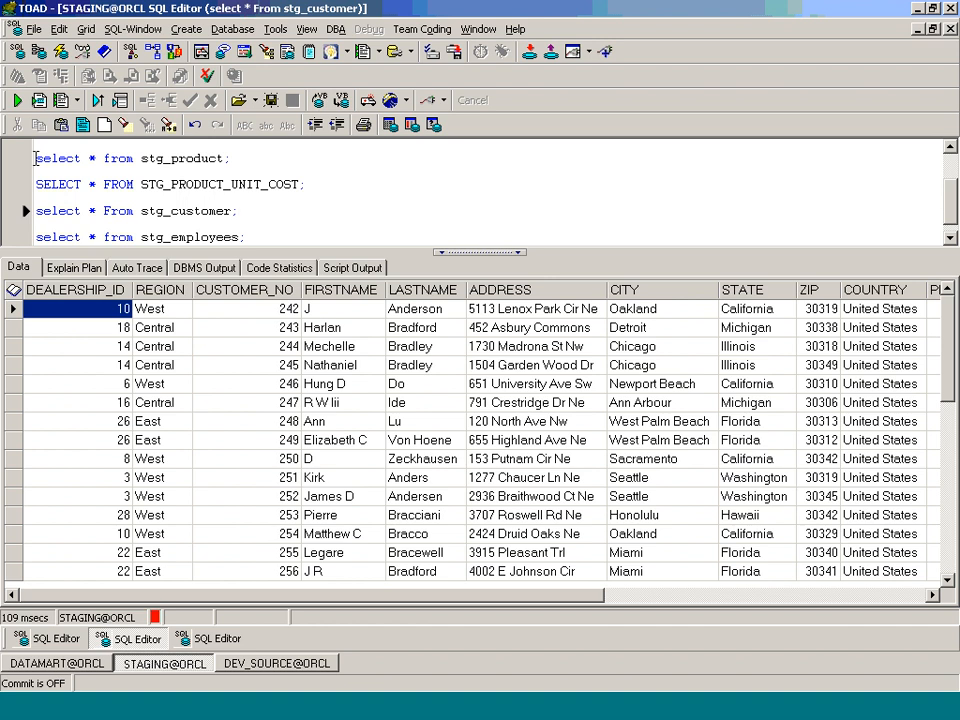
{"action": "right_click", "coordinate": [11, 290]}
{"action": "left_click", "coordinate": [70, 409]}
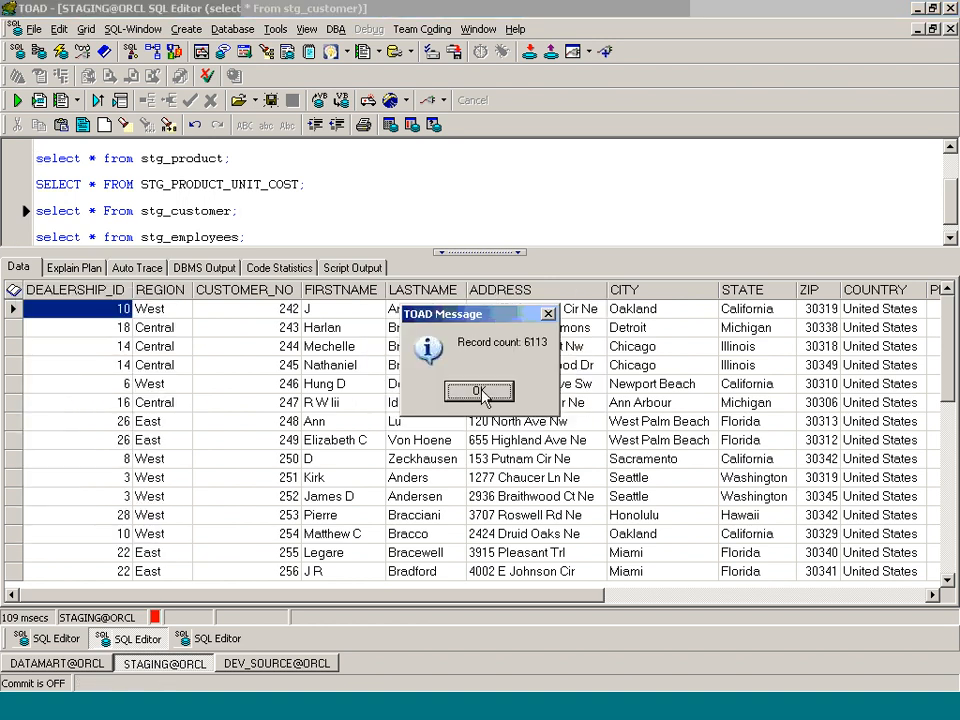
{"action": "left_click", "coordinate": [480, 392]}
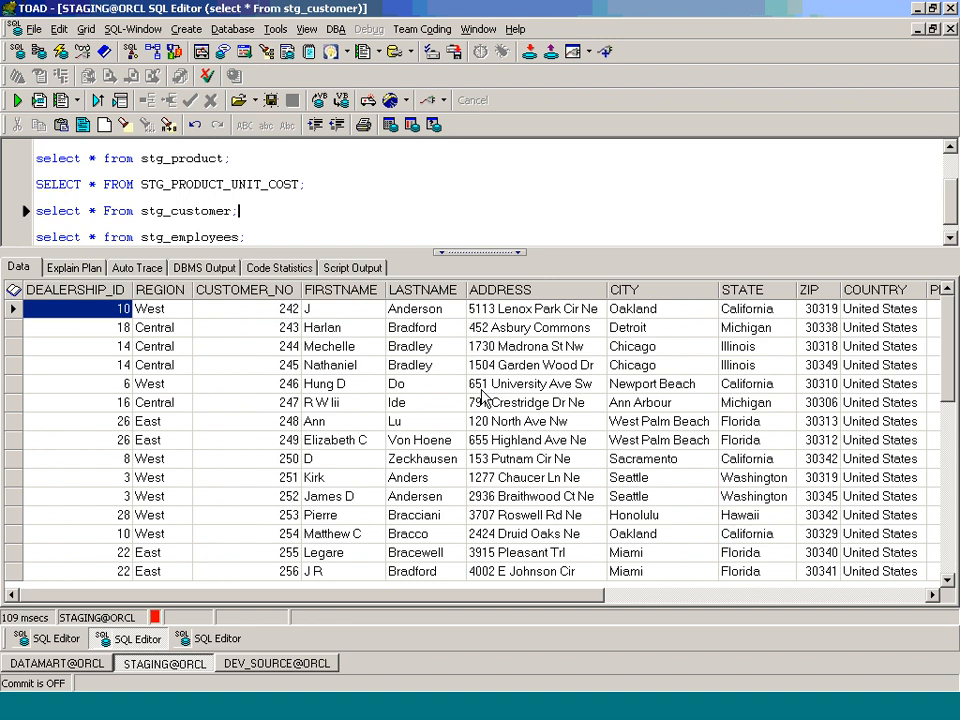
{"action": "key", "text": "alt+Tab"}
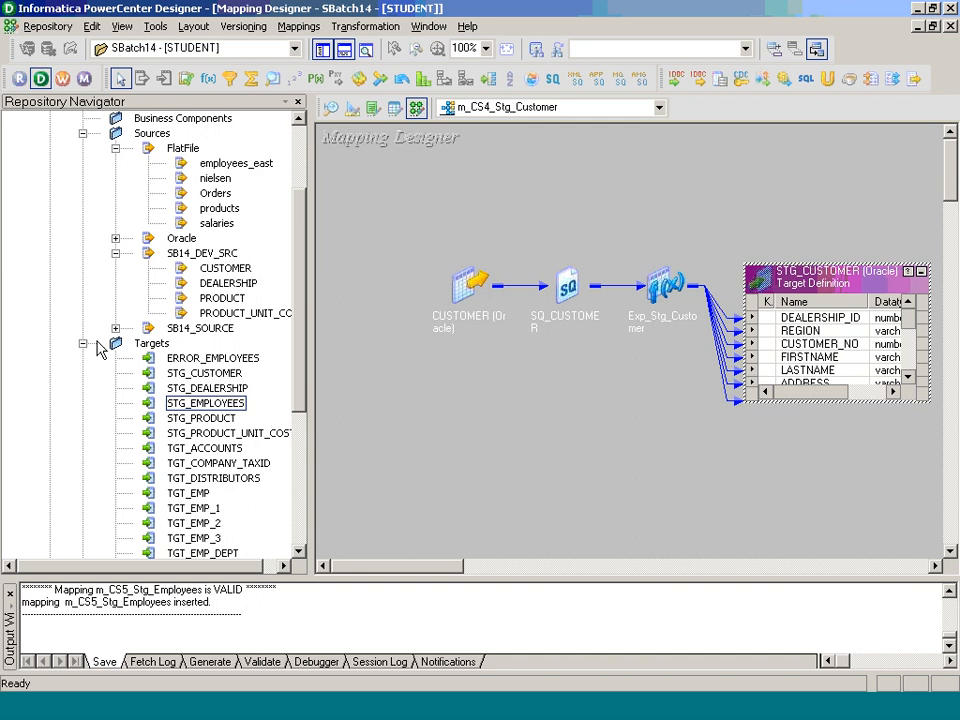
Step: Collapse the Targets and Sources folders under SBatch14 and save, acknowledging 'No changes detected'
{"action": "left_click", "coordinate": [84, 344]}
{"action": "left_click", "coordinate": [84, 253]}
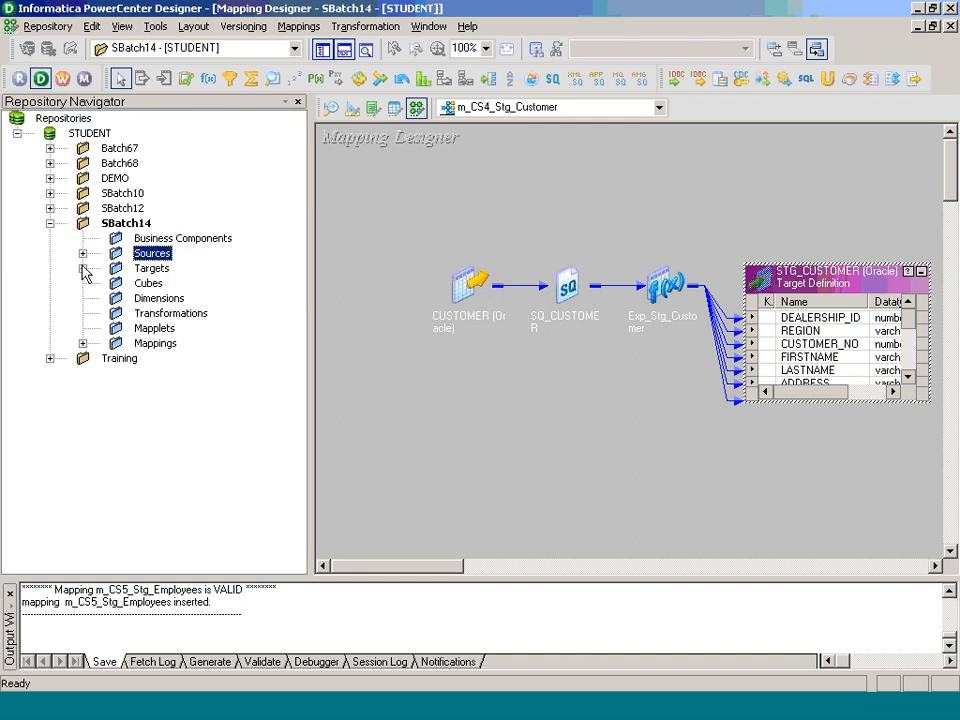
{"action": "key", "text": "ctrl+s"}
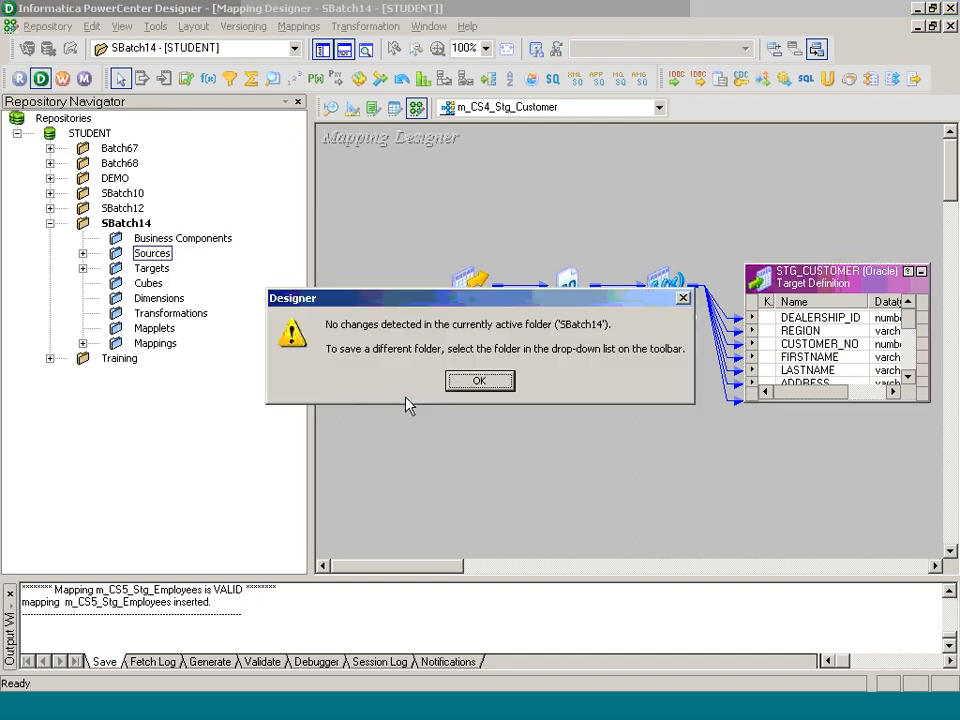
{"action": "left_click", "coordinate": [478, 382]}
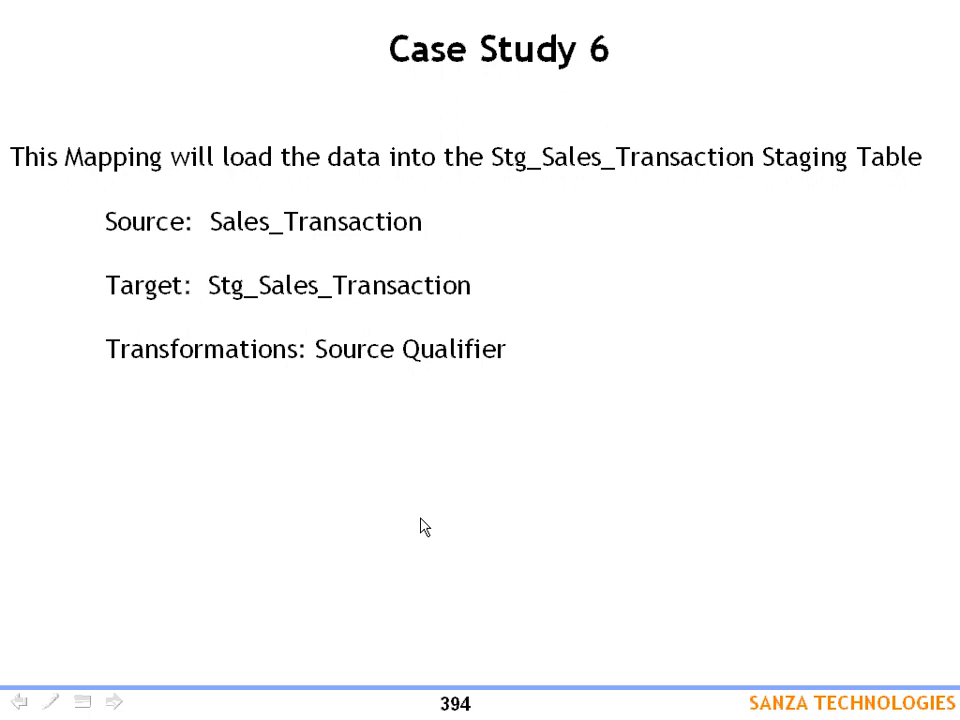
Step: Advance the slides from the Case Study 6 overview to the 6.7 Mapping Specifications table
{"action": "key", "text": "Right"}
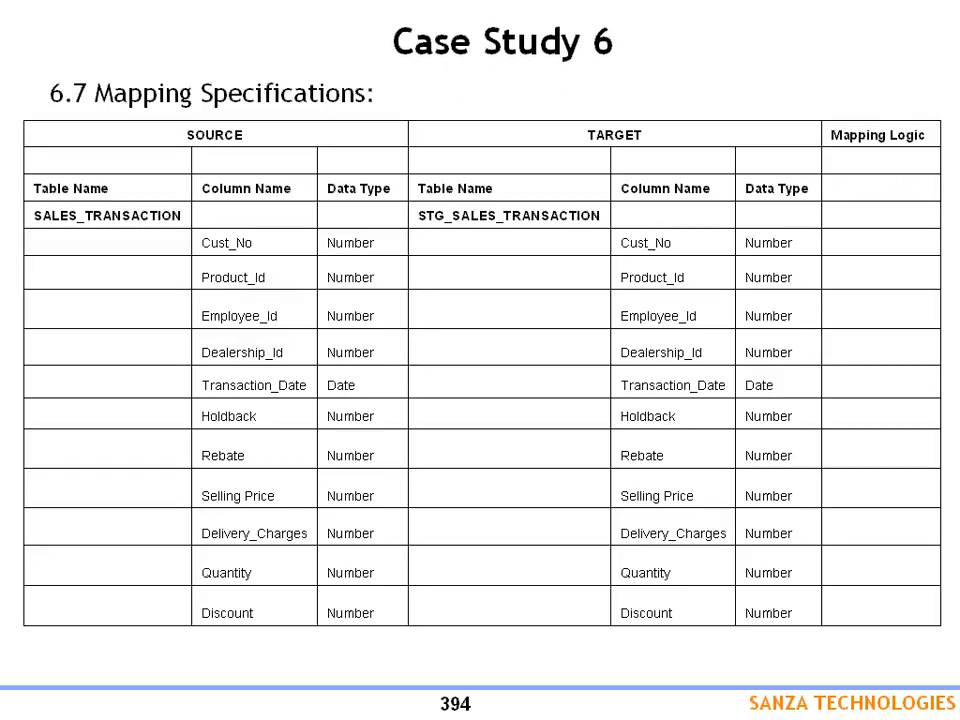
{"action": "key", "text": "Right"}
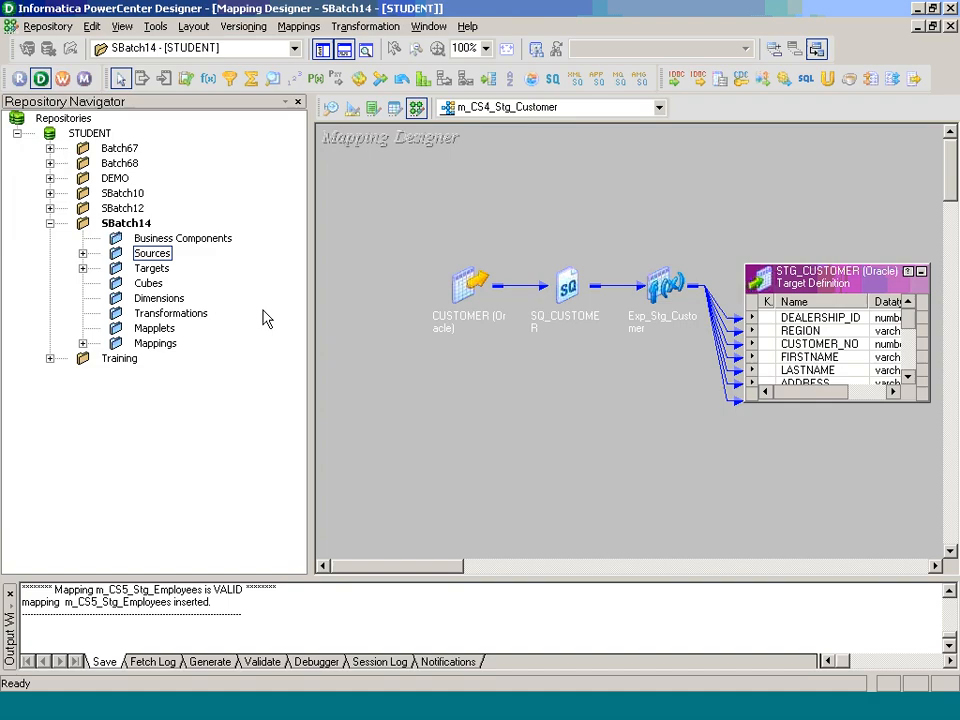
Step: Import the SALES_TRANSACTION table from DEV_SOURCE into the Source Analyzer
{"action": "left_click", "coordinate": [330, 107]}
{"action": "left_click", "coordinate": [296, 26]}
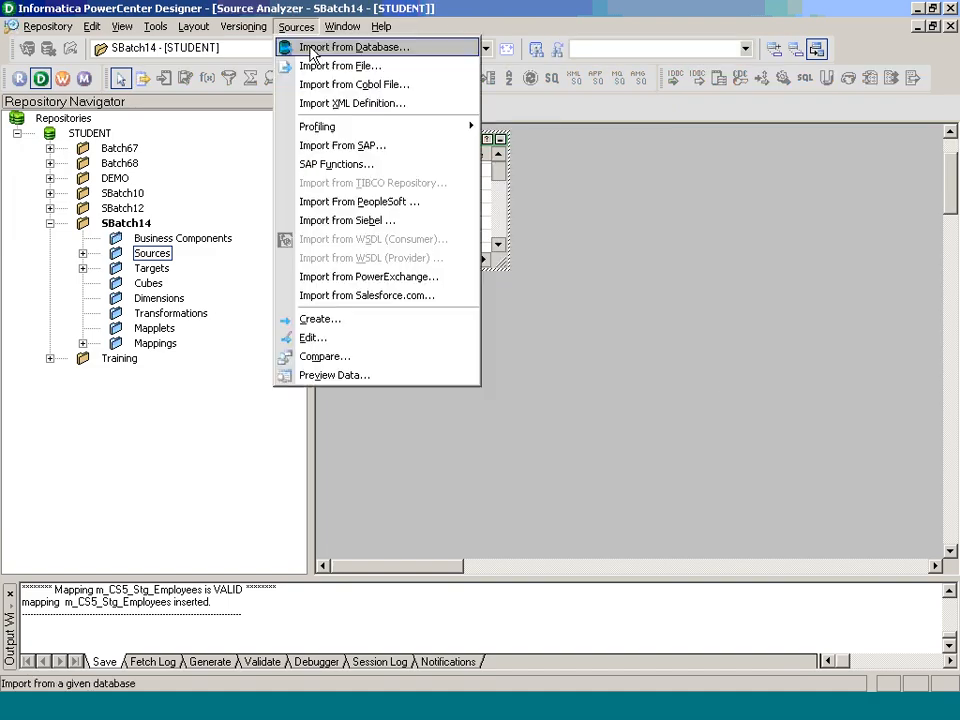
{"action": "left_click", "coordinate": [356, 45]}
{"action": "left_click", "coordinate": [561, 279]}
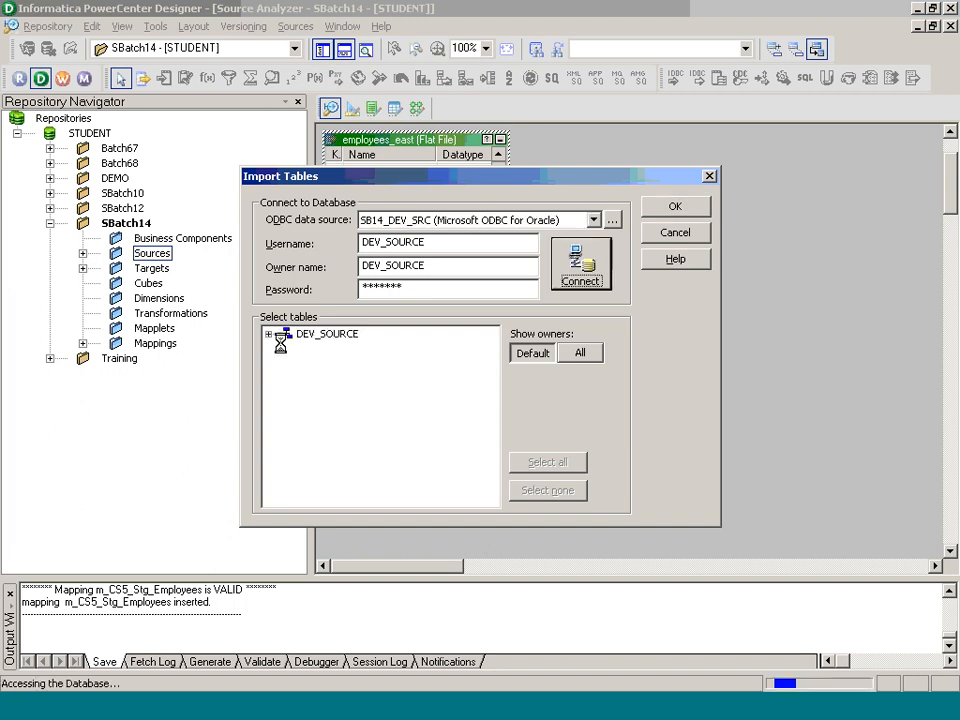
{"action": "left_click", "coordinate": [268, 334]}
{"action": "left_click", "coordinate": [287, 349]}
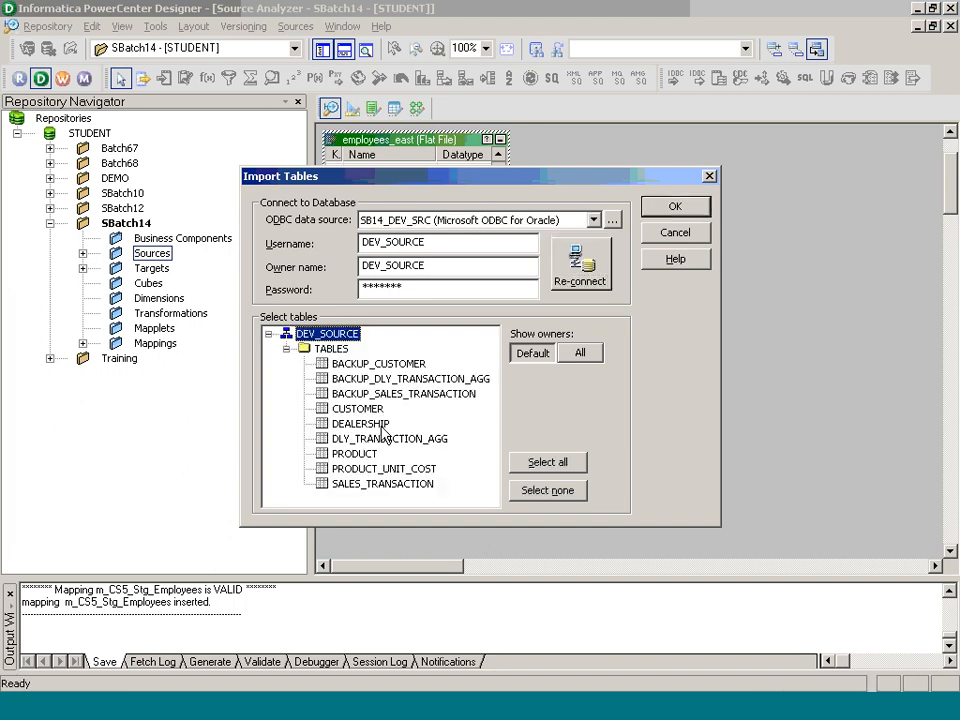
{"action": "left_click", "coordinate": [397, 486]}
{"action": "left_click", "coordinate": [652, 207]}
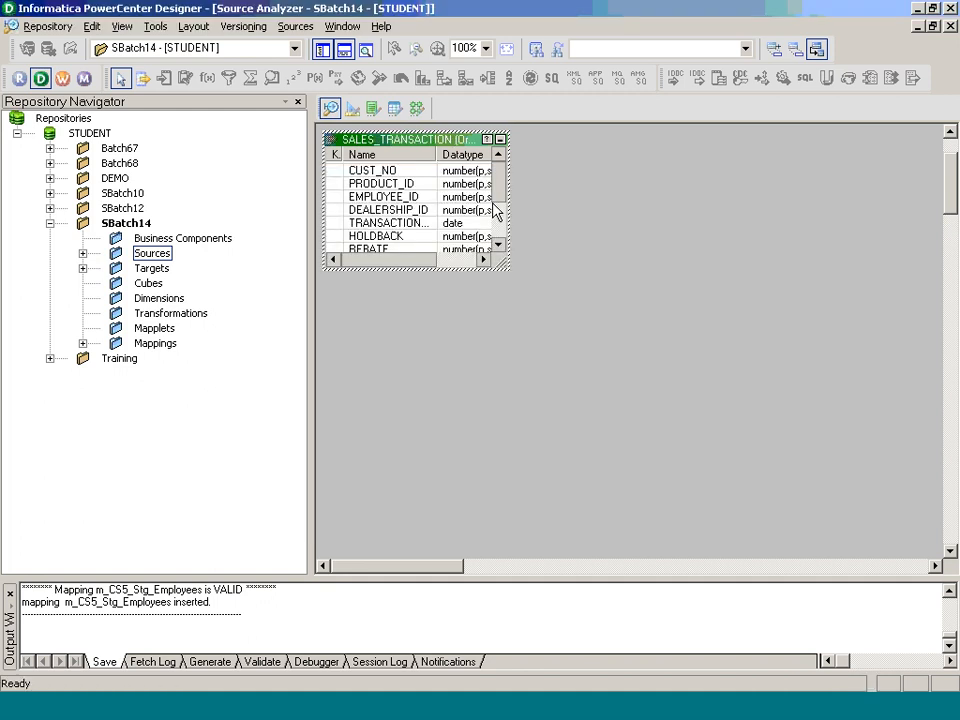
{"action": "left_click", "coordinate": [352, 108]}
Step: Import the STG_SALES_TRANSACTION table from the STAGING schema into the Target Designer
{"action": "left_click", "coordinate": [296, 26]}
{"action": "left_click", "coordinate": [309, 47]}
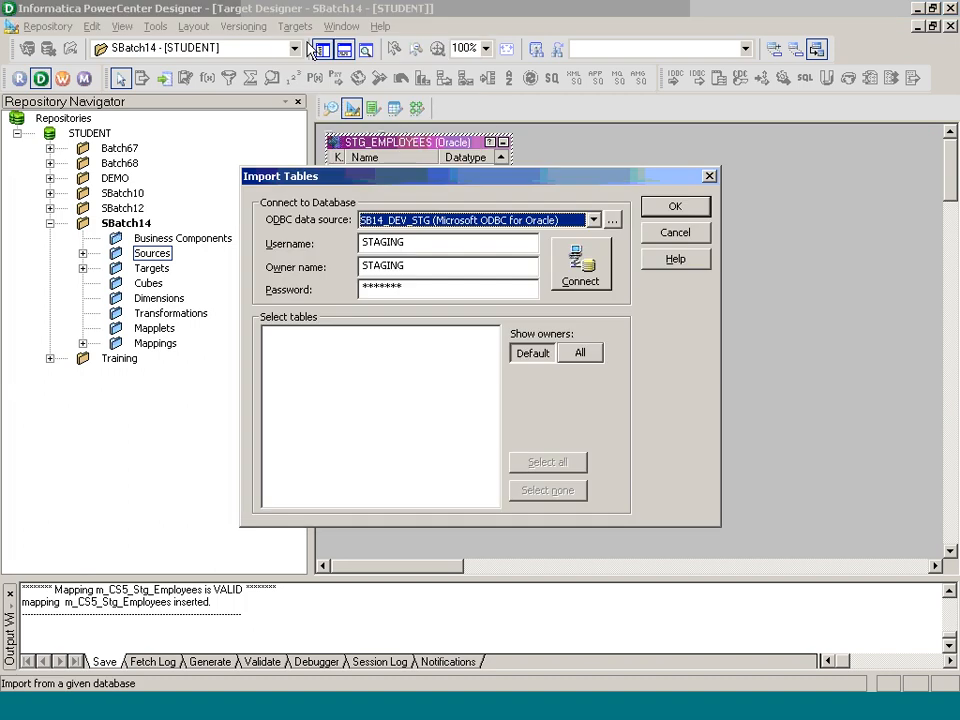
{"action": "left_click", "coordinate": [575, 267]}
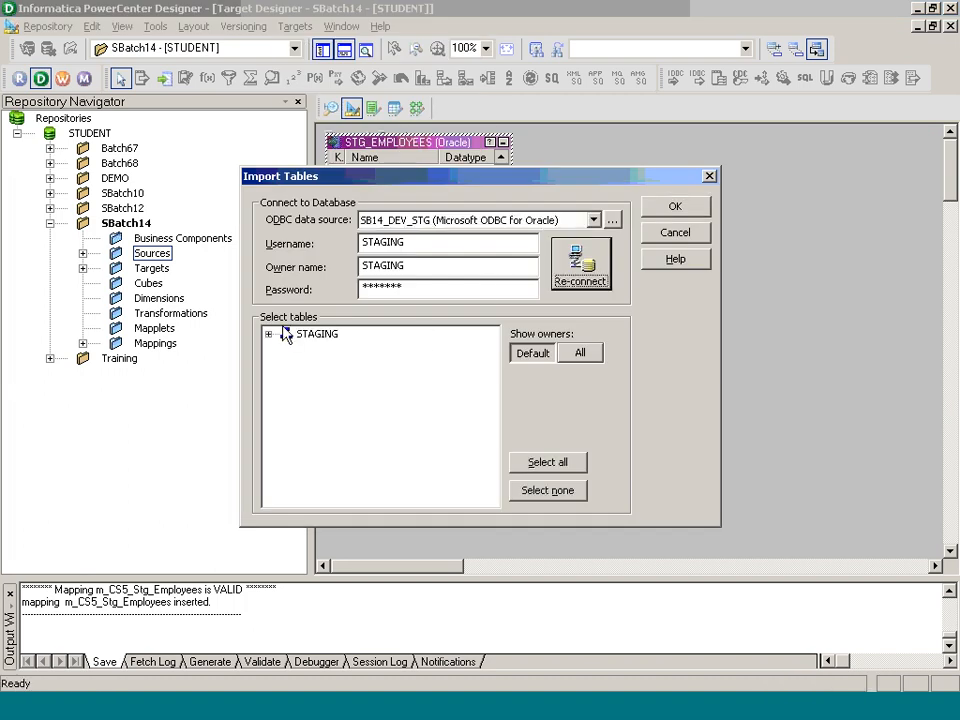
{"action": "left_click", "coordinate": [270, 334]}
{"action": "left_click", "coordinate": [287, 349]}
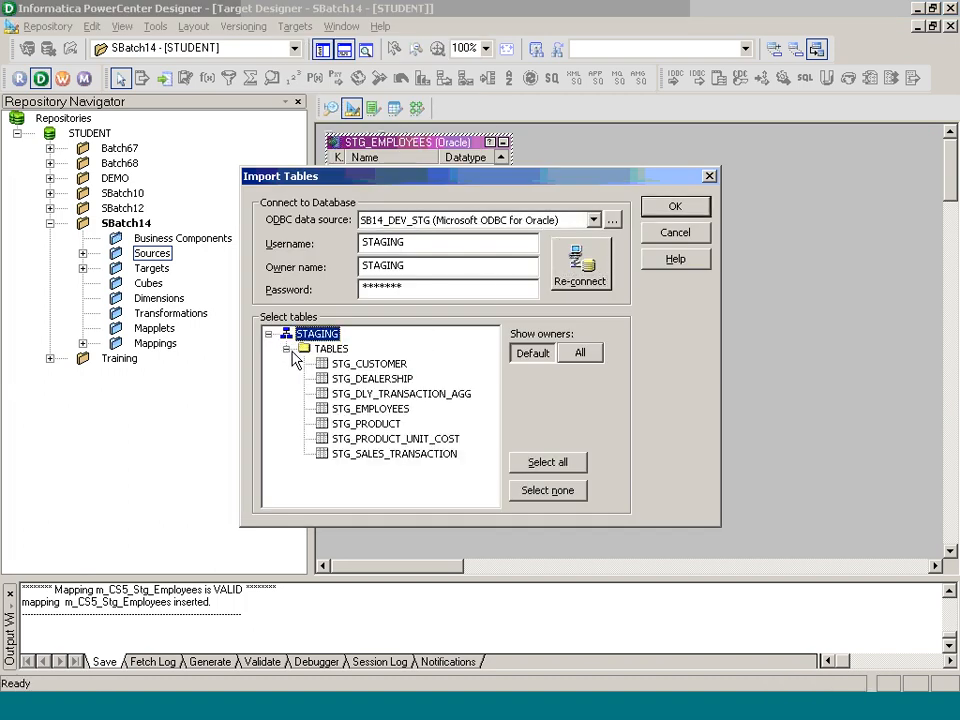
{"action": "left_click", "coordinate": [403, 455]}
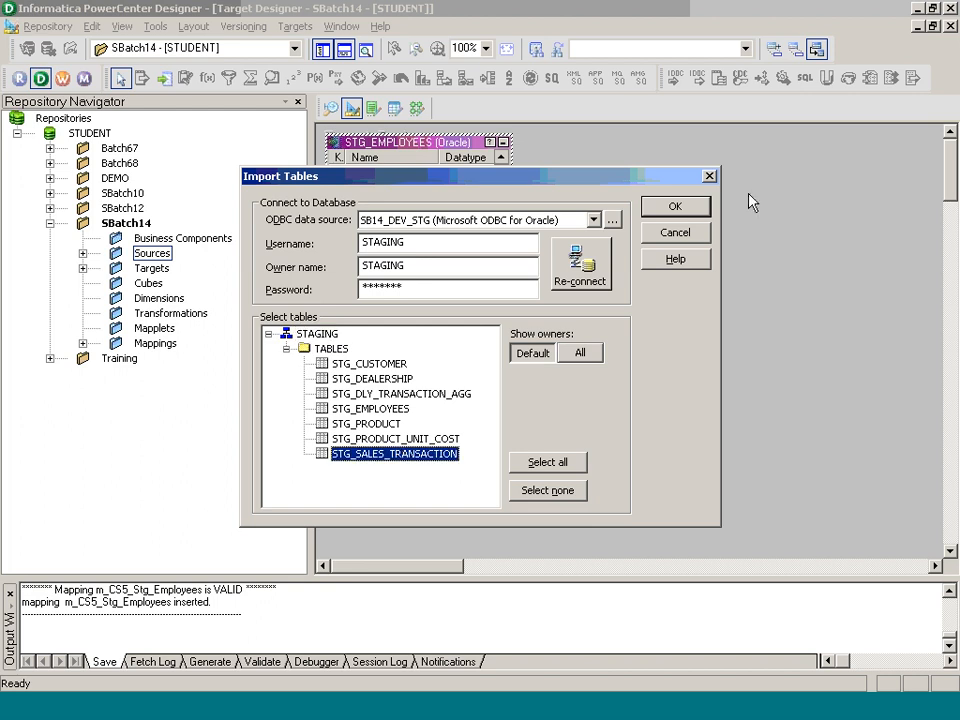
{"action": "left_click", "coordinate": [688, 207]}
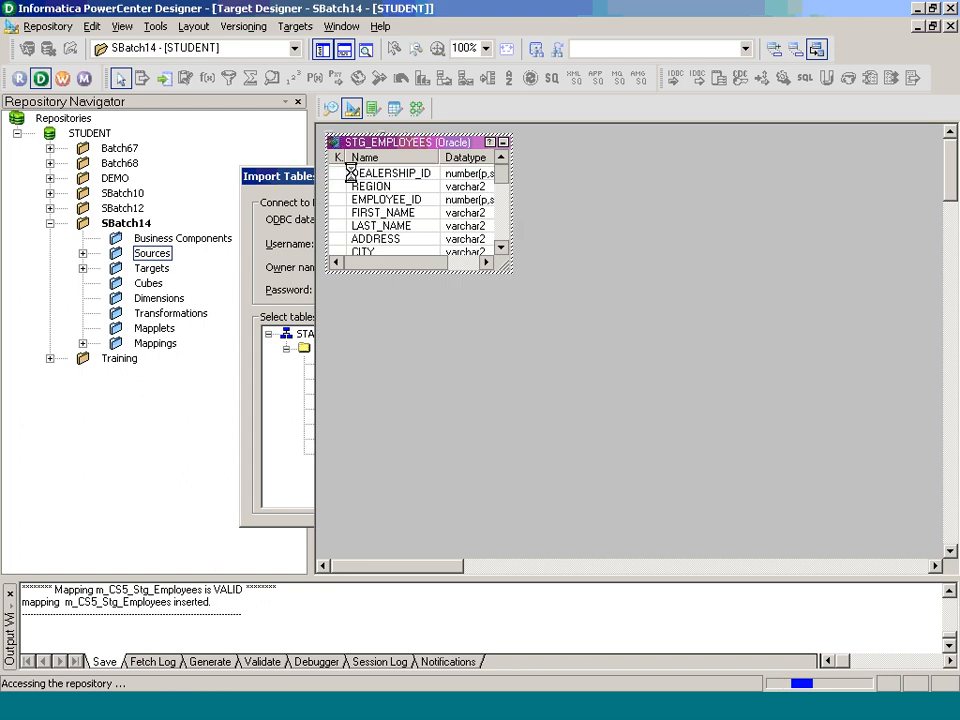
Step: Create a new mapping named m_CS6_Stg_Sales_Transaction
{"action": "left_click", "coordinate": [416, 107]}
{"action": "left_click", "coordinate": [298, 26]}
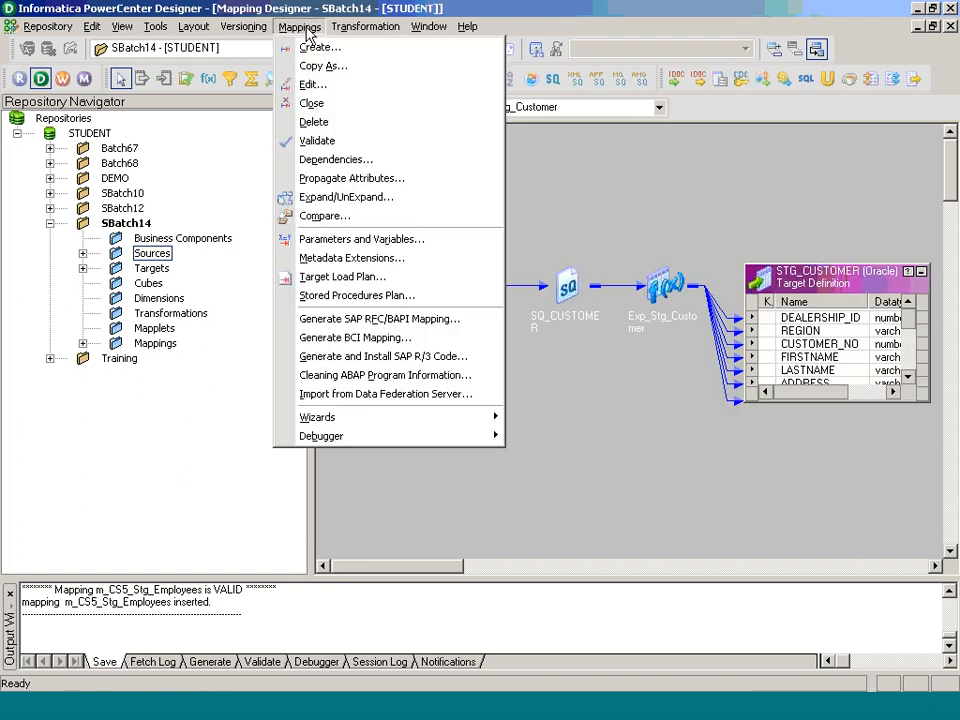
{"action": "key", "text": "Escape"}
{"action": "left_click", "coordinate": [322, 52]}
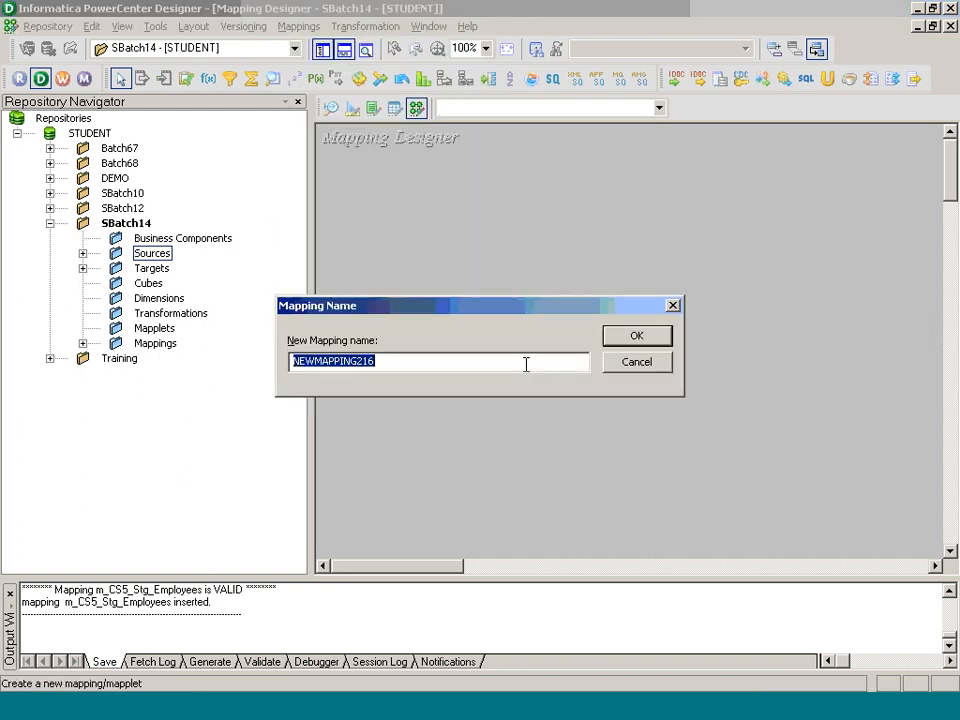
{"action": "type", "text": "m_CS"}
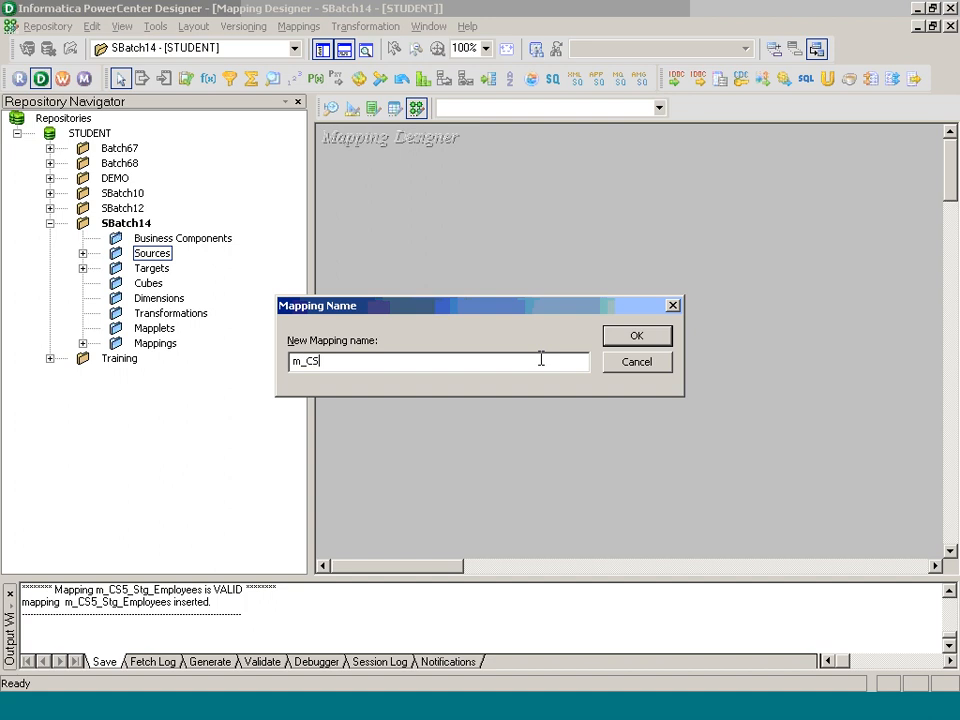
{"action": "type", "text": "6_STG"}
{"action": "key", "text": "BackSpace"}
{"action": "key", "text": "BackSpace"}
{"action": "type", "text": "tg_Sales_Transaction"}
{"action": "key", "text": "Return"}
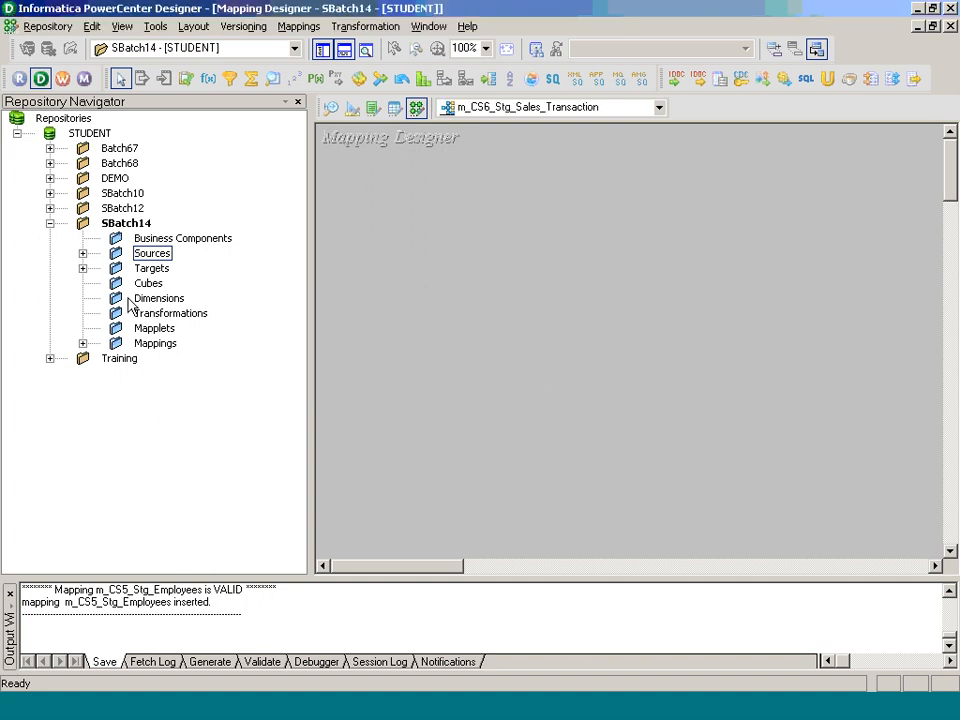
Step: Add the SALES_TRANSACTION source and STG_SALES_TRANSACTION target to the mapping
{"action": "left_click", "coordinate": [82, 253]}
{"action": "left_click_drag", "start_coordinate": [257, 449], "coordinate": [360, 420]}
{"action": "left_click", "coordinate": [83, 478]}
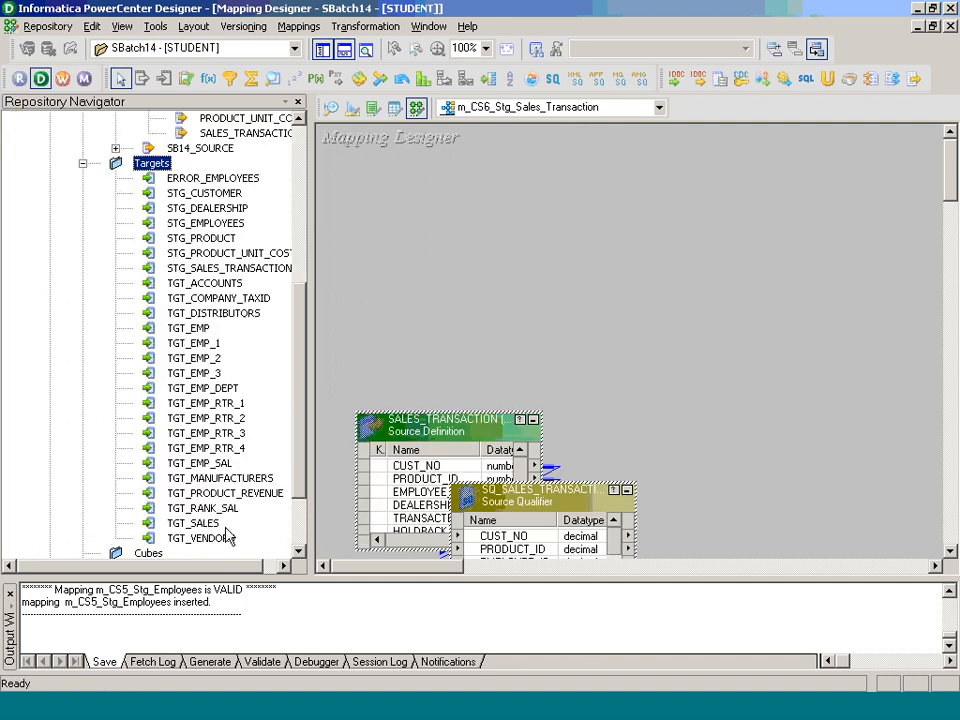
{"action": "left_click_drag", "start_coordinate": [240, 268], "coordinate": [648, 364]}
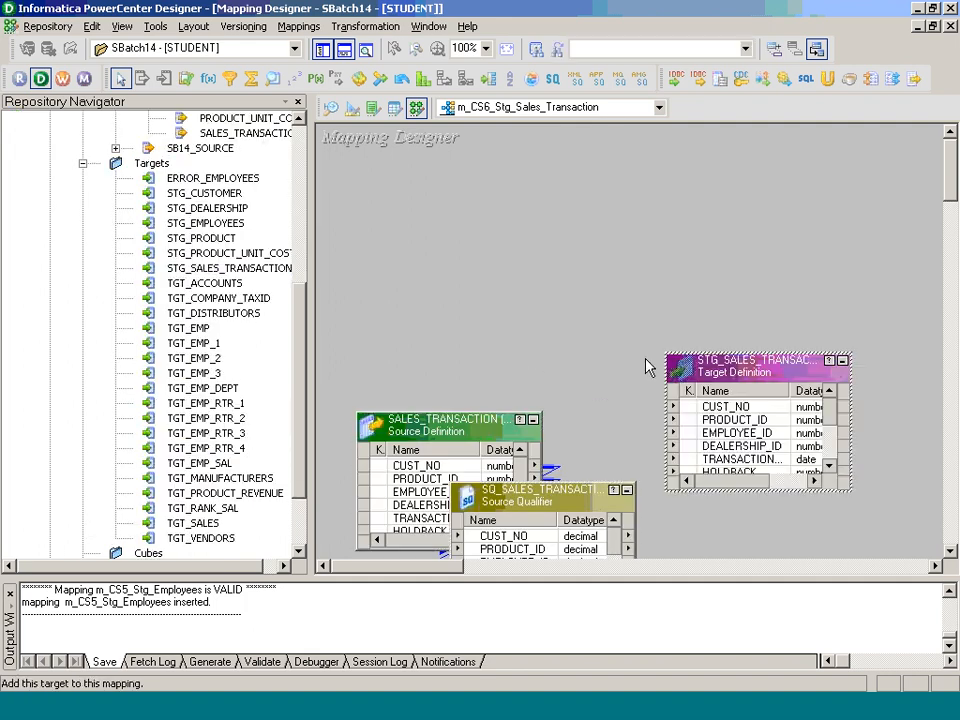
Step: Create an Expression transformation named Exp_Stg_Sales_Transaction
{"action": "left_click", "coordinate": [397, 78]}
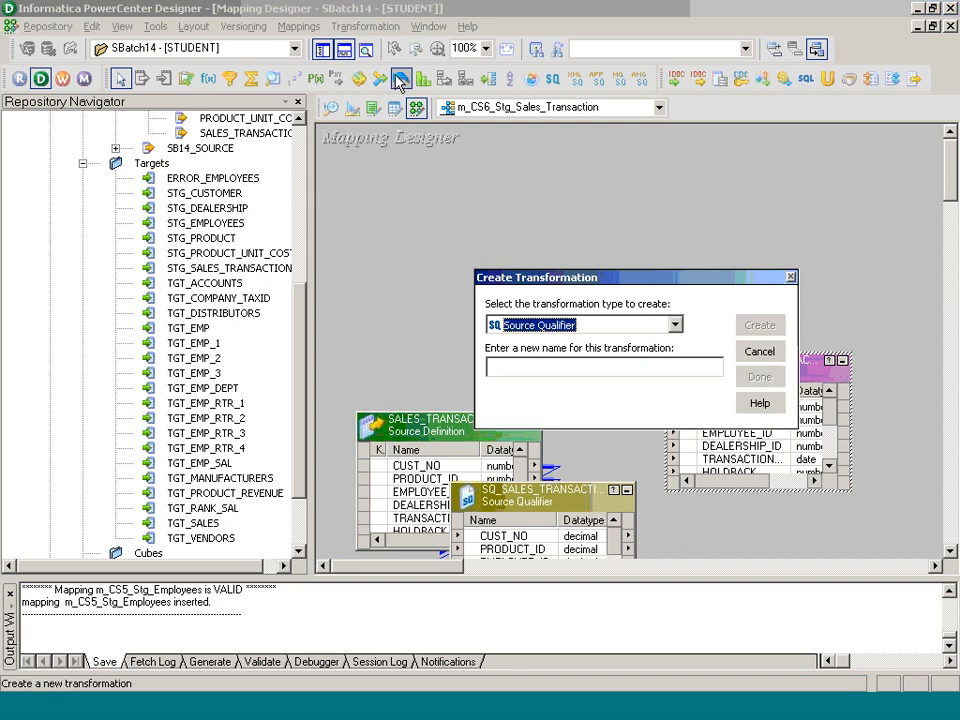
{"action": "key", "text": "e"}
{"action": "key", "text": "Tab"}
{"action": "type", "text": "Exp_"}
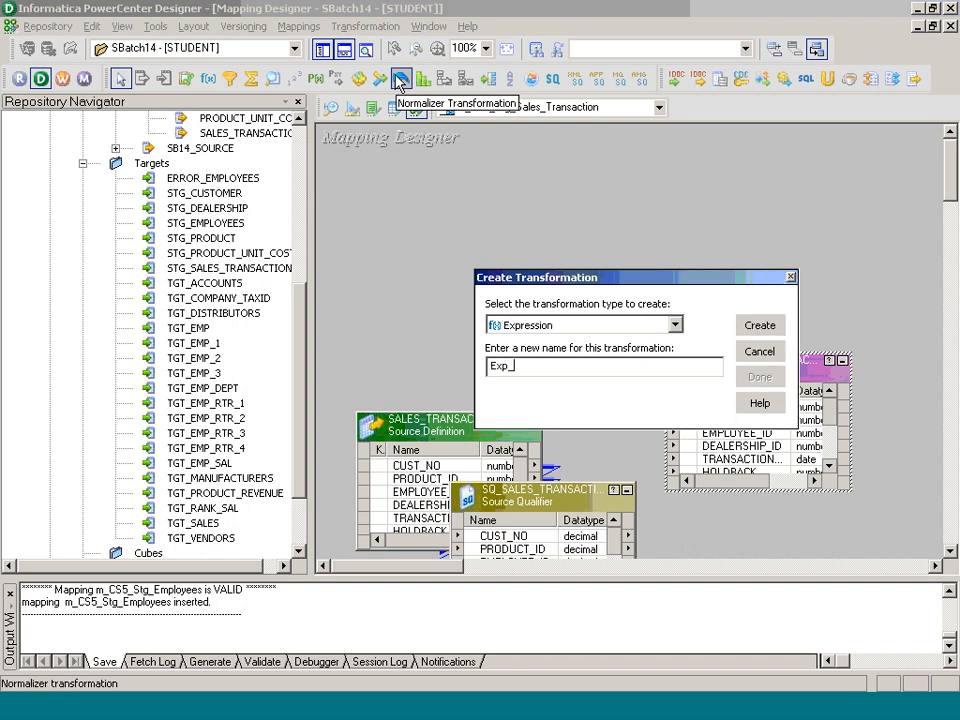
{"action": "type", "text": "Stg_Sales_Transaction"}
{"action": "key", "text": "Return"}
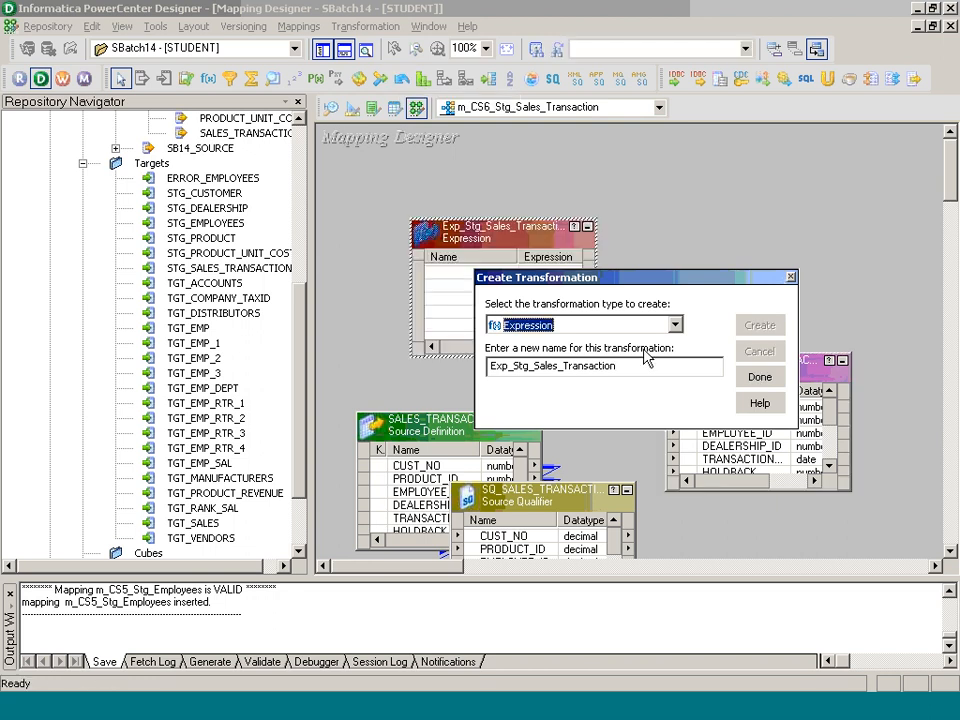
{"action": "left_click", "coordinate": [760, 377]}
Step: Pass all qualifier ports through the expression to the target columns, then Arrange All Iconic
{"action": "left_click_drag", "start_coordinate": [517, 512], "coordinate": [497, 395]}
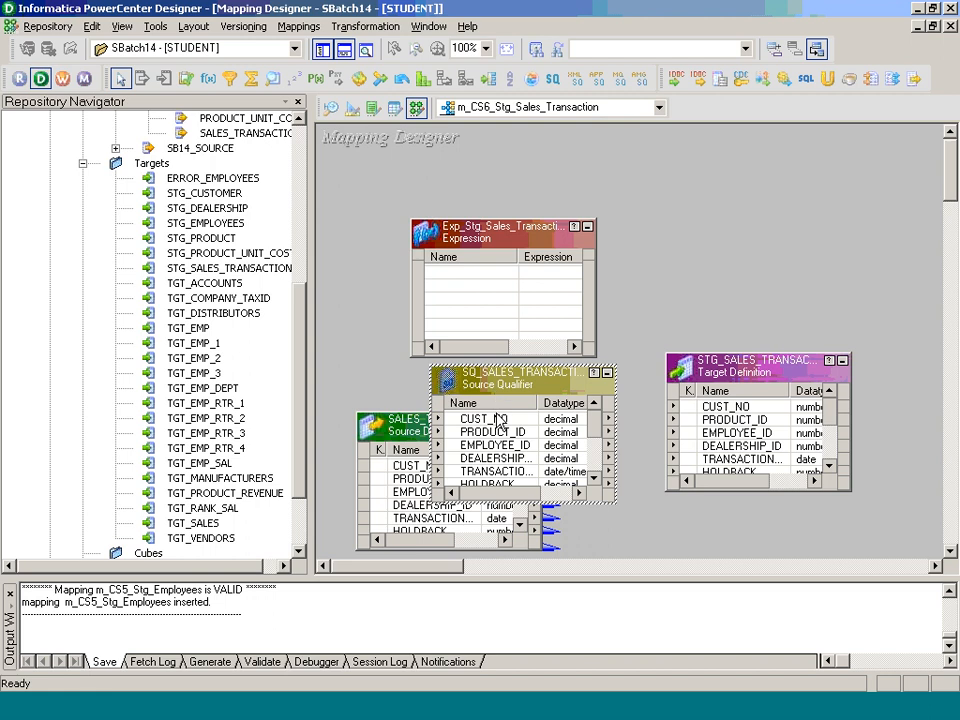
{"action": "left_click_drag", "start_coordinate": [594, 422], "coordinate": [587, 478]}
{"action": "left_click", "coordinate": [540, 472], "text": "shift"}
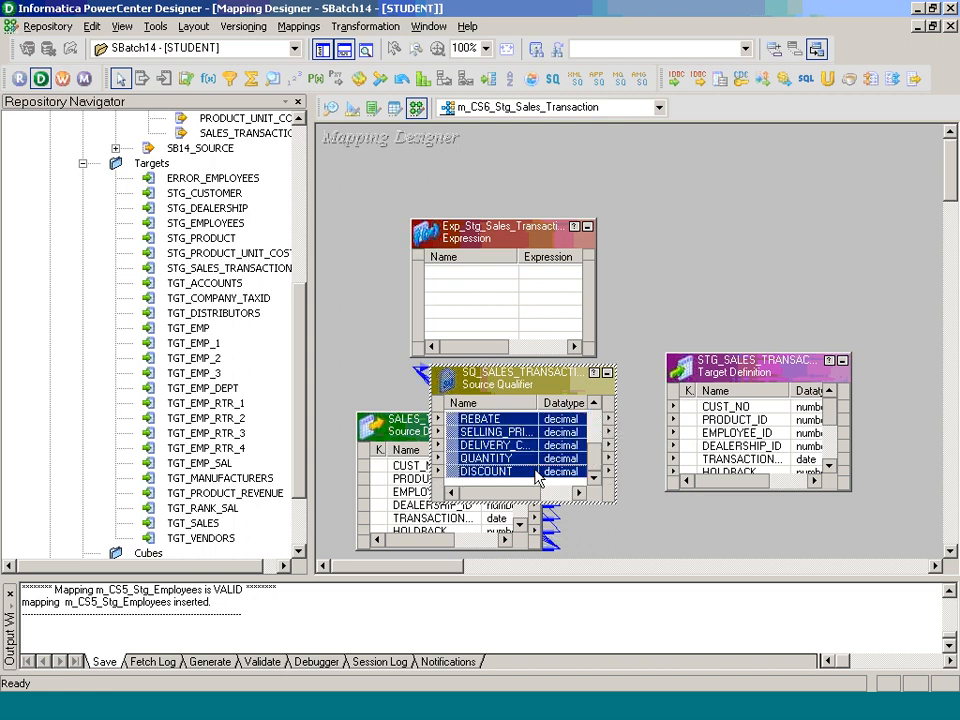
{"action": "left_click_drag", "start_coordinate": [497, 457], "coordinate": [489, 272]}
{"action": "left_click", "coordinate": [490, 274]}
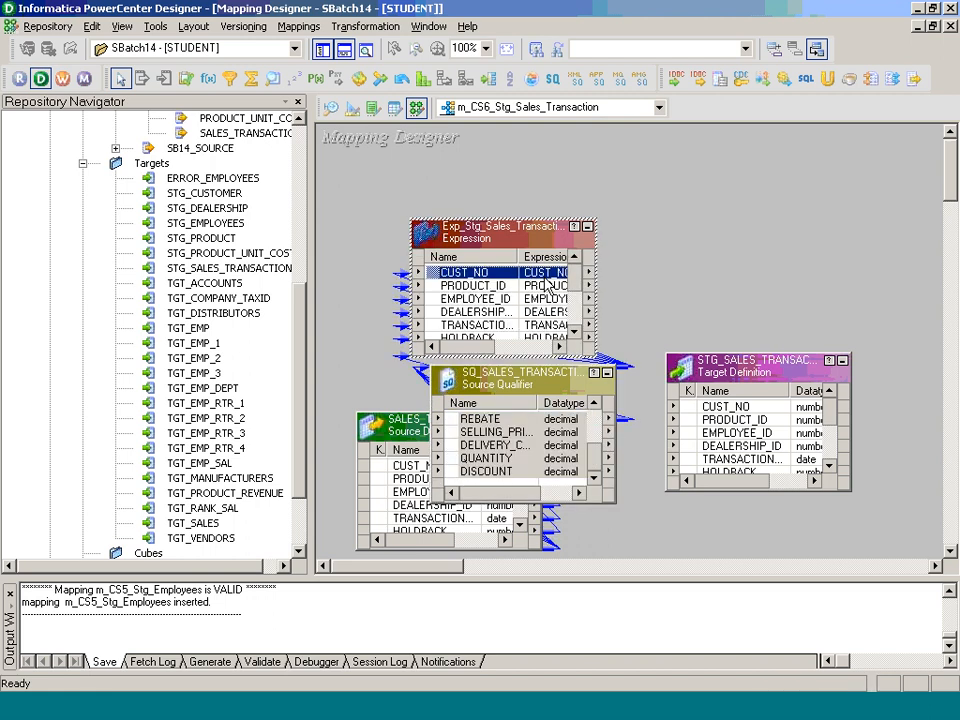
{"action": "left_click_drag", "start_coordinate": [574, 279], "coordinate": [574, 322]}
{"action": "left_click", "coordinate": [507, 325], "text": "shift"}
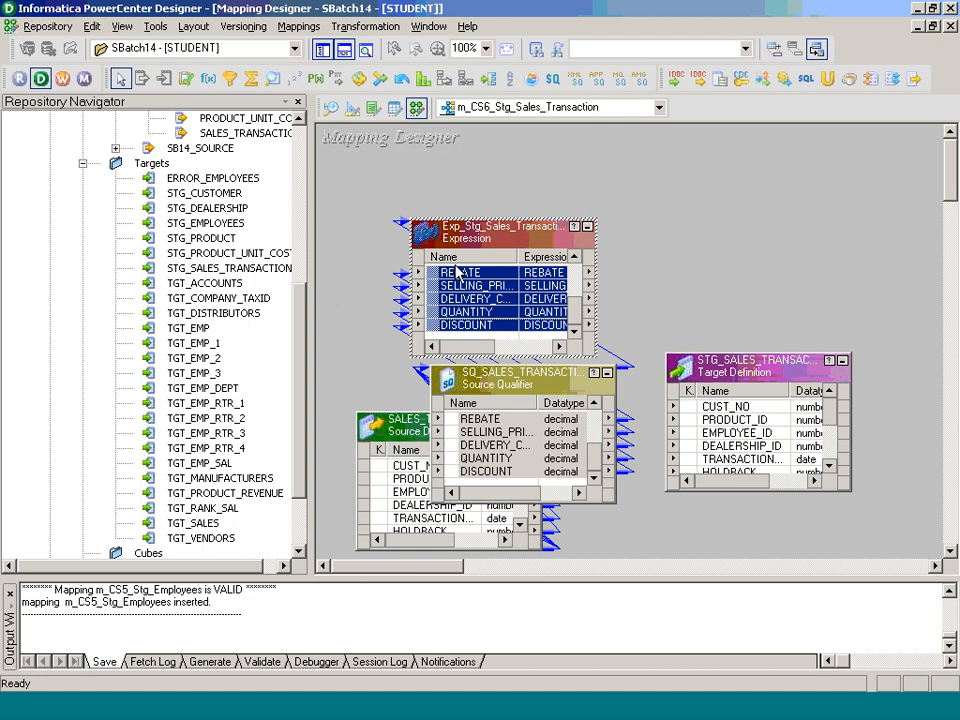
{"action": "left_click_drag", "start_coordinate": [512, 302], "coordinate": [720, 420]}
{"action": "right_click", "coordinate": [682, 208]}
{"action": "left_click", "coordinate": [731, 318]}
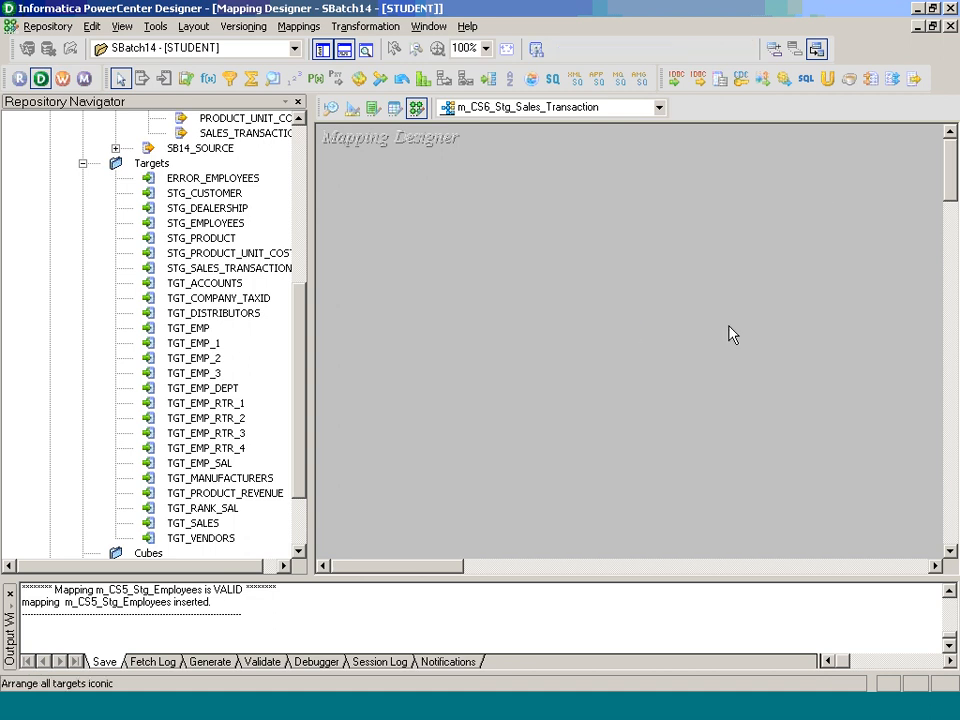
Step: Set the target's Pre SQL to 'DELETE FROM STG_SALES_TRANSACTION;'
{"action": "double_click", "coordinate": [761, 287]}
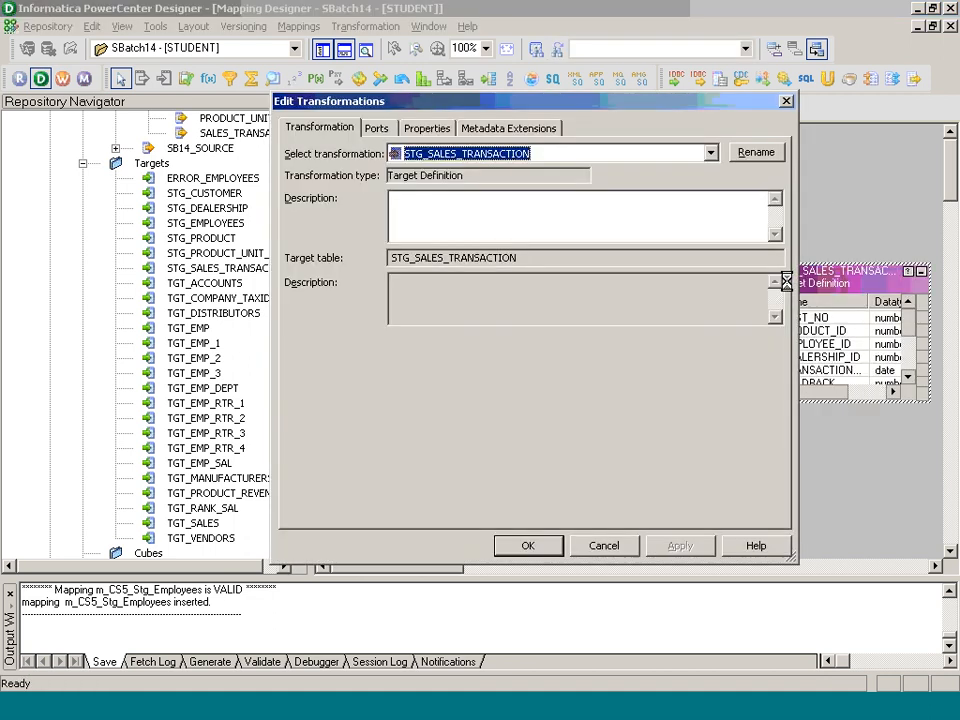
{"action": "left_click", "coordinate": [427, 128]}
{"action": "left_click", "coordinate": [730, 262]}
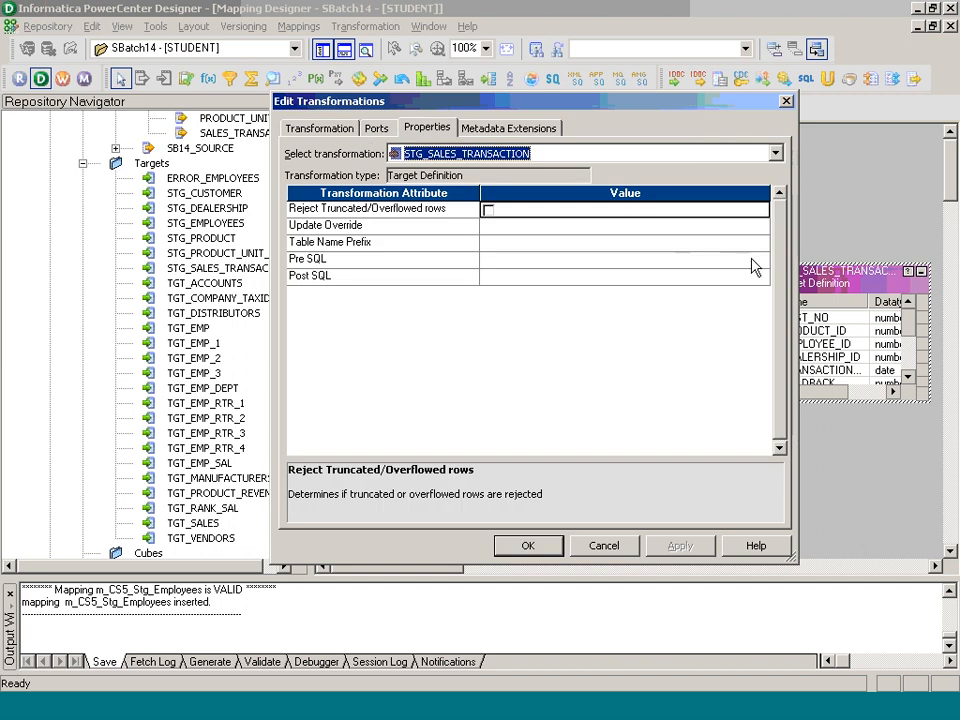
{"action": "left_click", "coordinate": [757, 260]}
{"action": "type", "text": "DELETE FROM STG_"}
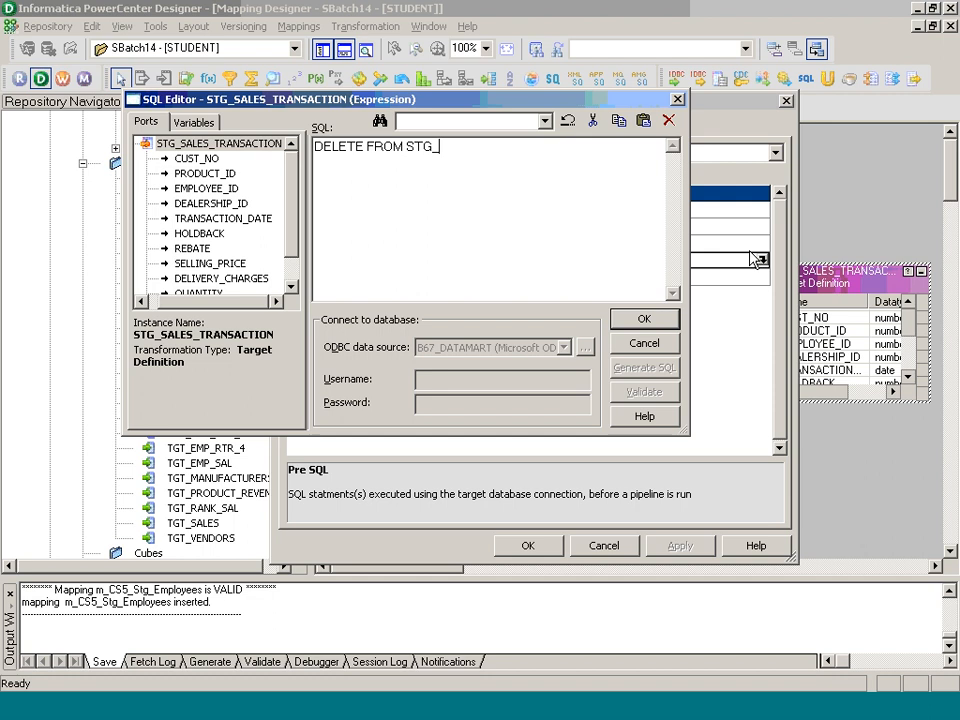
{"action": "type", "text": "SALES_TRANSACTION"}
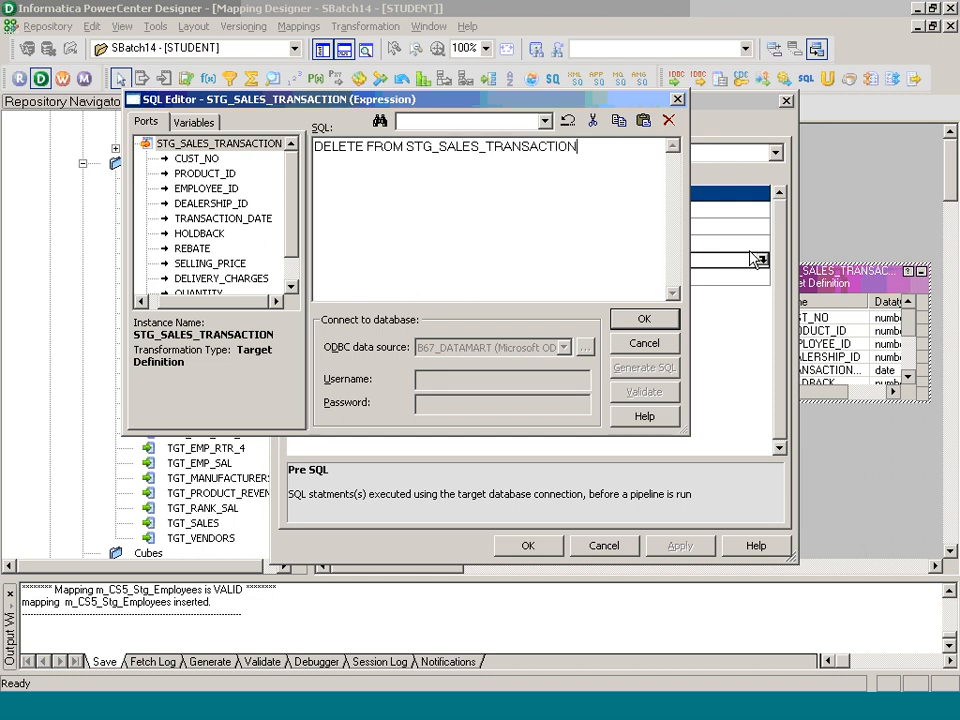
{"action": "type", "text": ";"}
{"action": "left_click", "coordinate": [644, 319]}
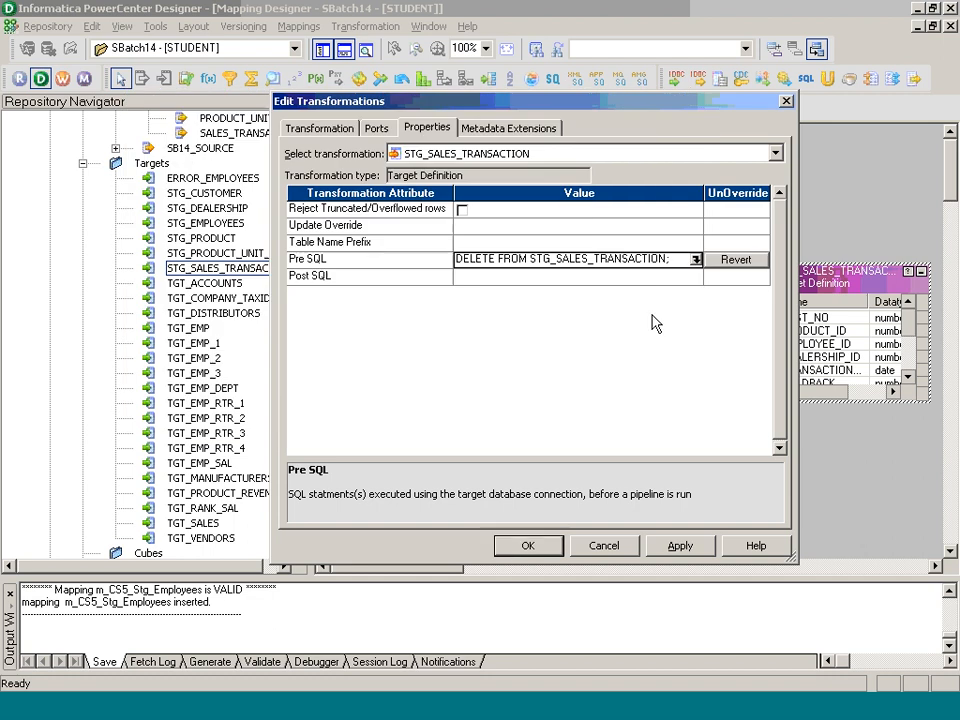
Step: Save the mapping, arrange objects as icons, and review the mapping properties
{"action": "key", "text": "ctrl+s"}
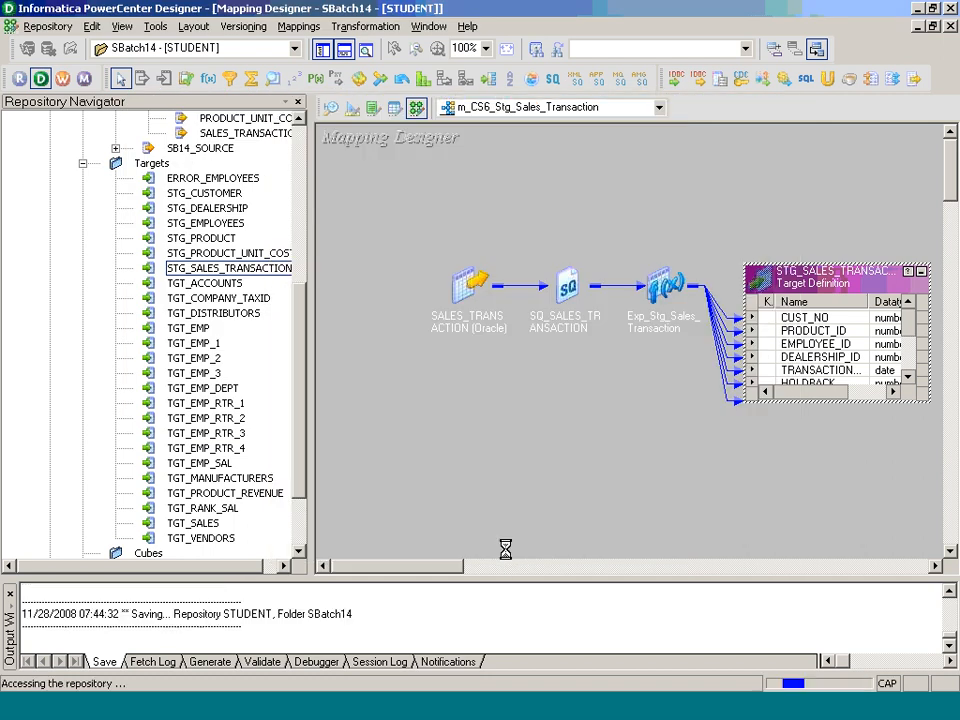
{"action": "right_click", "coordinate": [352, 191]}
{"action": "left_click", "coordinate": [414, 300]}
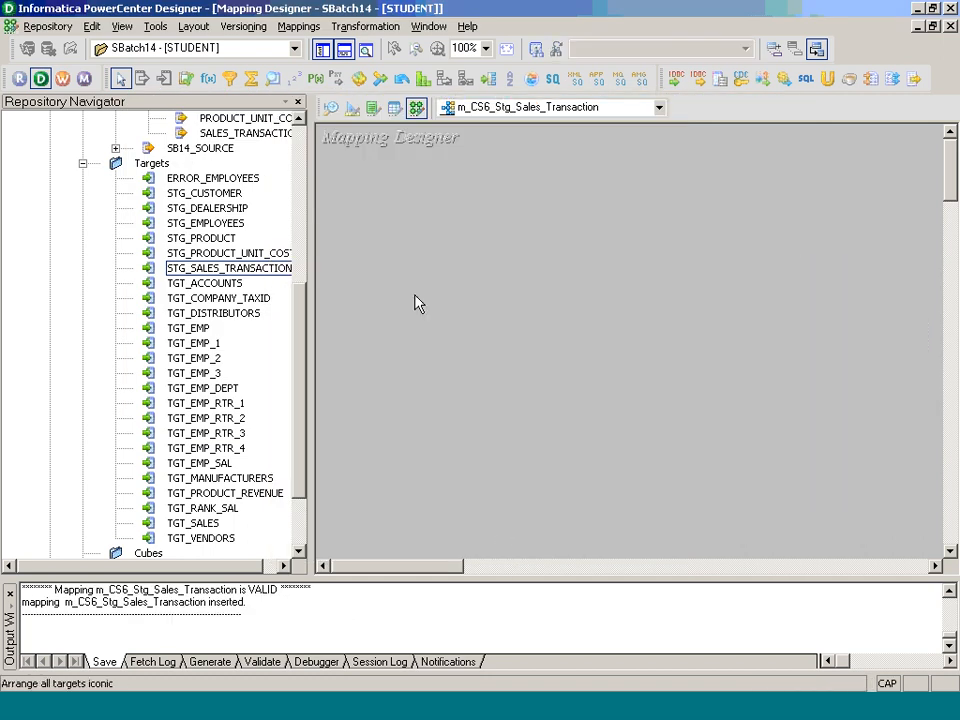
{"action": "left_click", "coordinate": [298, 26]}
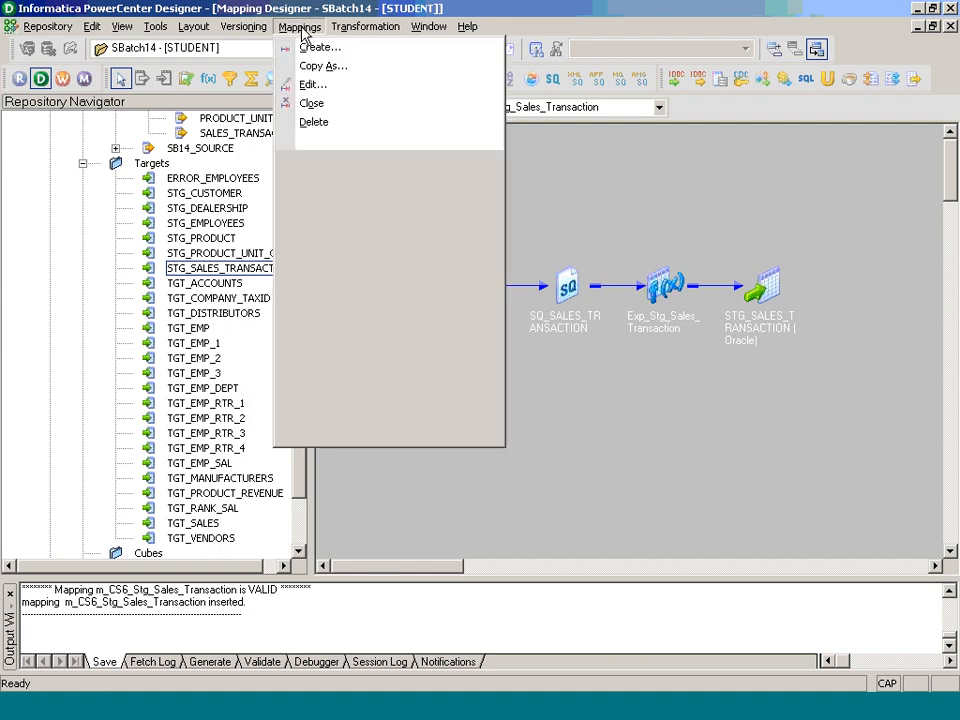
{"action": "left_click", "coordinate": [320, 86]}
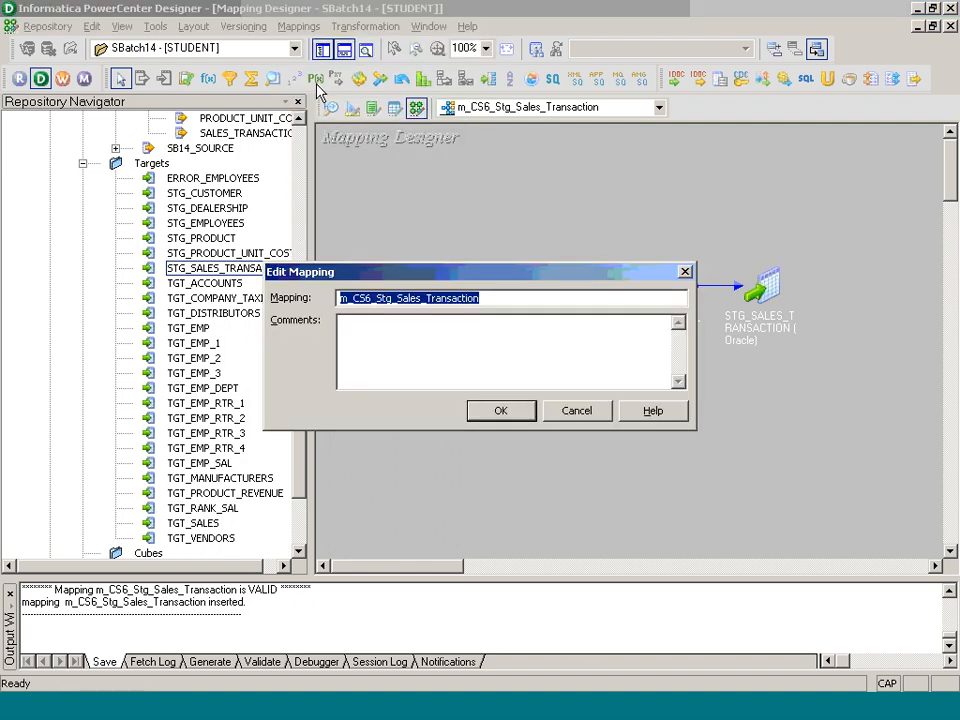
{"action": "left_click", "coordinate": [500, 415]}
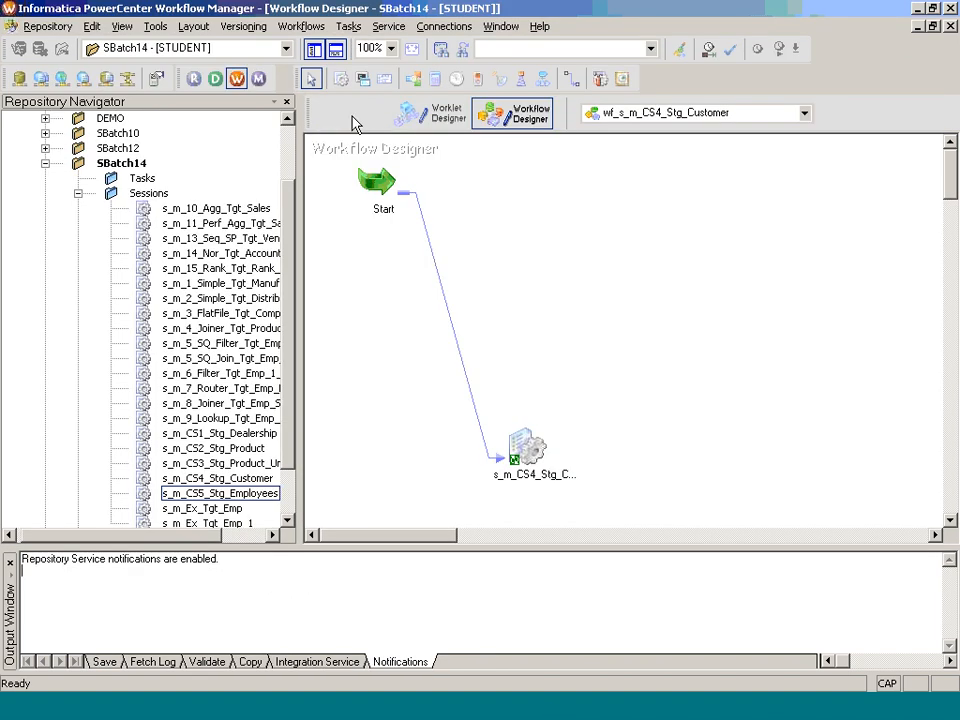
Step: Create session s_m_CS6_Stg_Sales_Transaction using the m_CS6_Stg_Sales_Transaction mapping
{"action": "left_click", "coordinate": [360, 111]}
{"action": "left_click", "coordinate": [291, 26]}
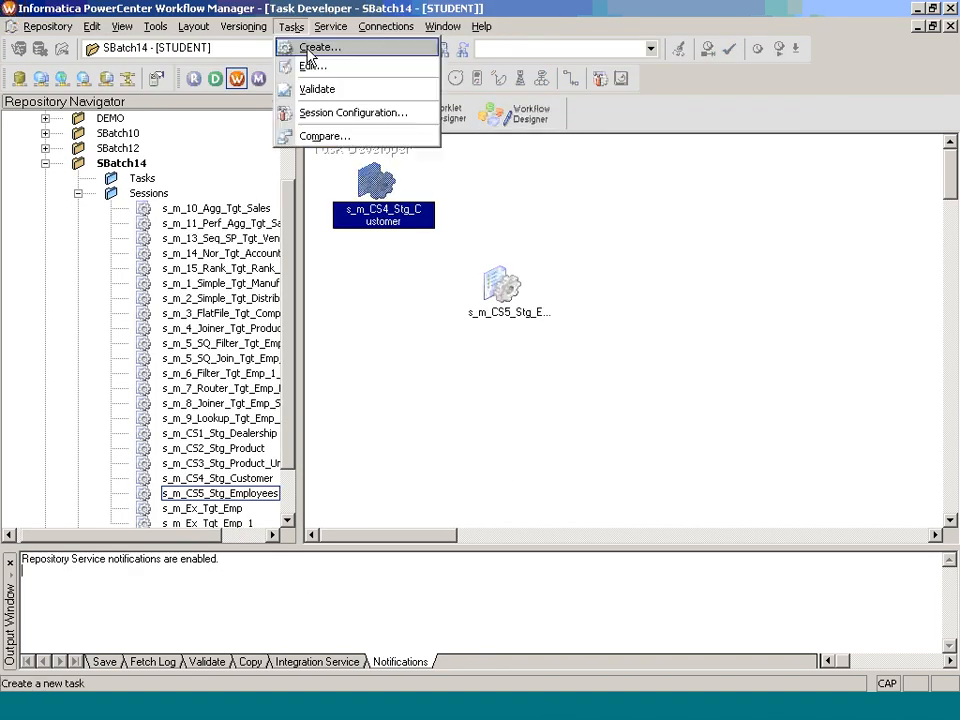
{"action": "left_click", "coordinate": [309, 50]}
{"action": "left_click", "coordinate": [509, 359]}
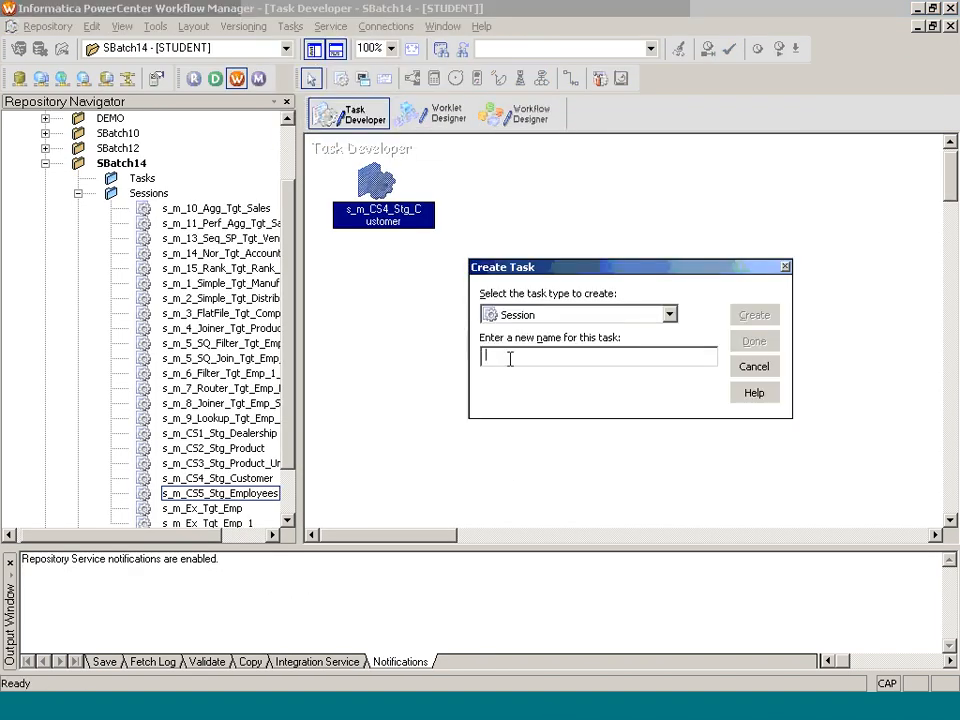
{"action": "type", "text": "s_m_CS6_Stg_Sales_Transaction"}
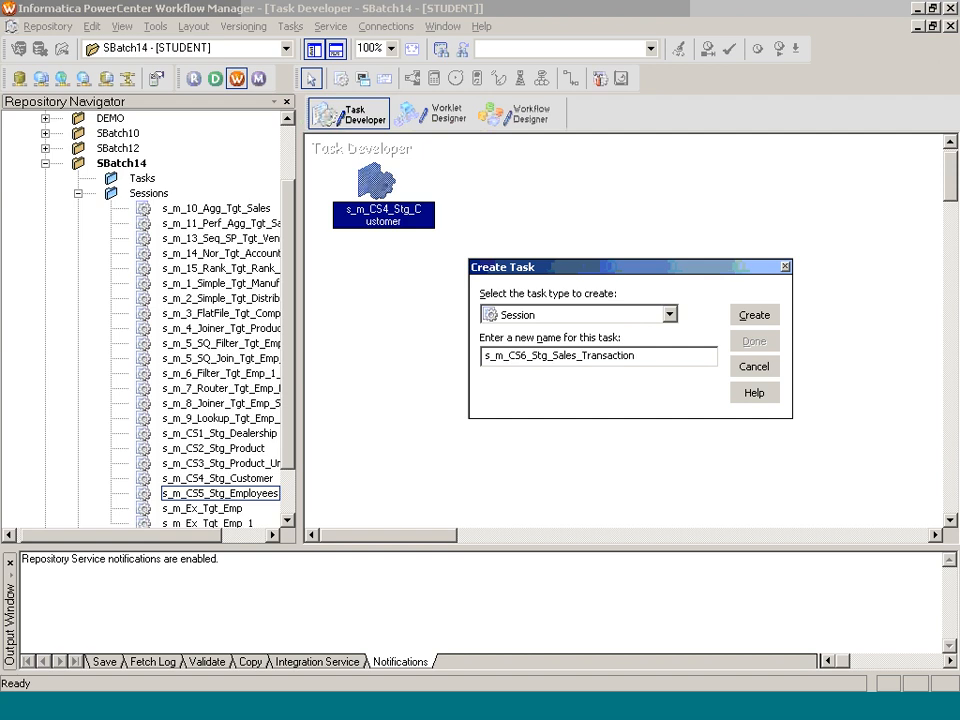
{"action": "key", "text": "Return"}
{"action": "scroll", "coordinate": [752, 447], "scroll_direction": "down", "scroll_amount": 3}
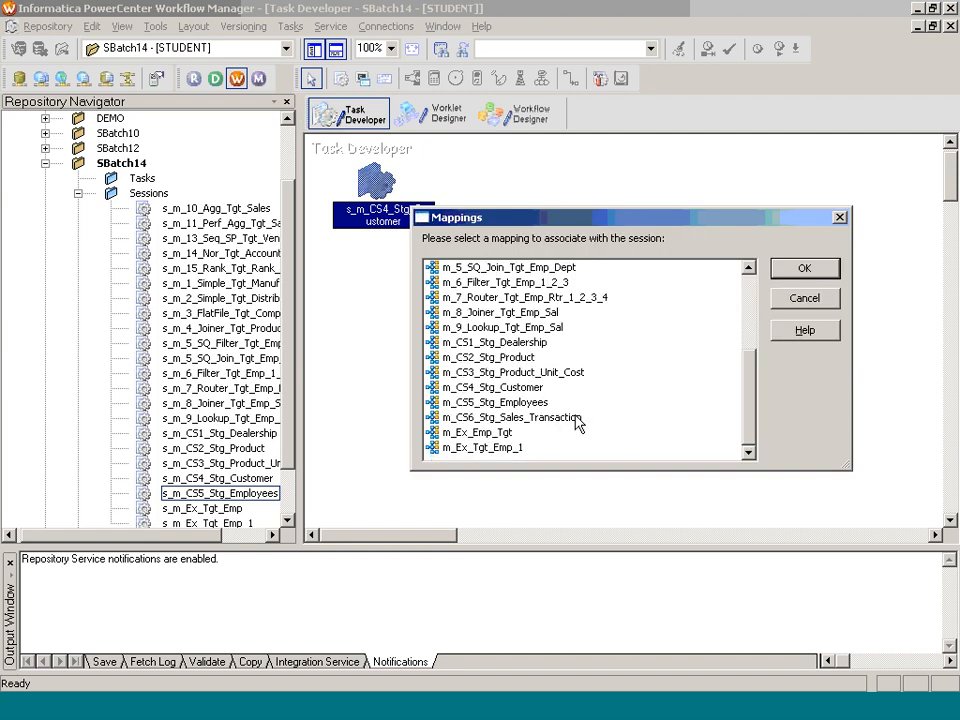
{"action": "double_click", "coordinate": [510, 417]}
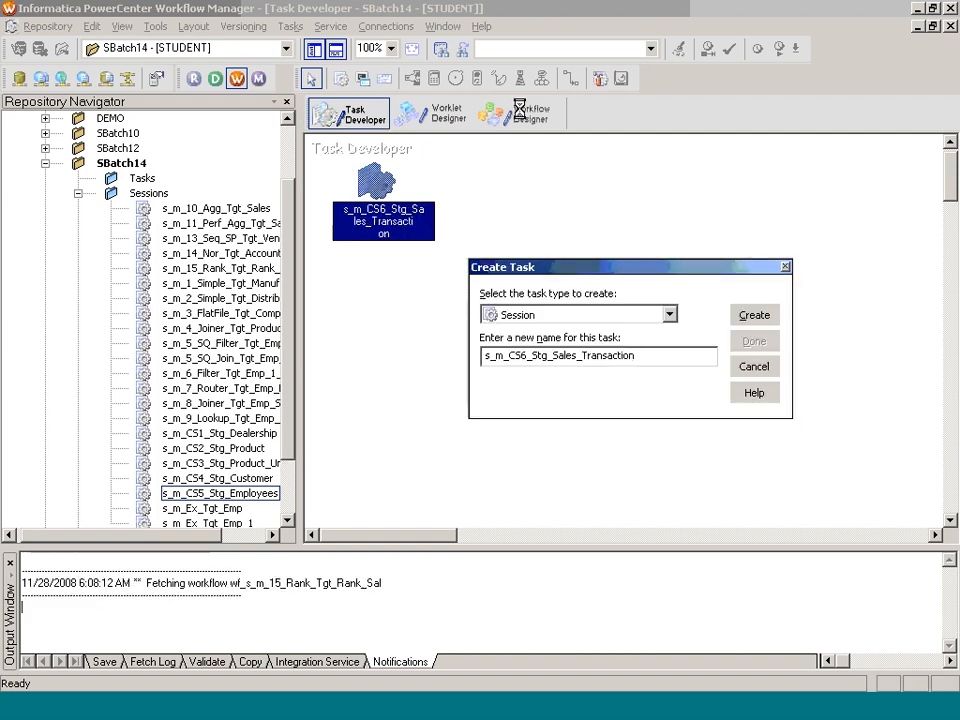
{"action": "left_click", "coordinate": [754, 343]}
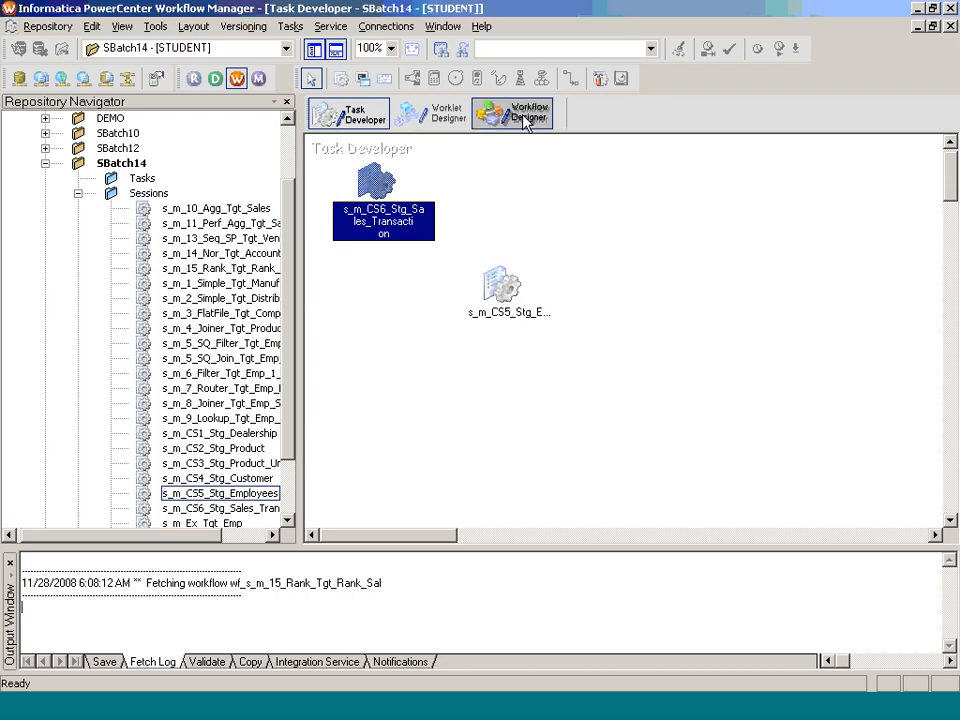
Step: Set the session's source connection to DEV_SRC_SB14
{"action": "left_click", "coordinate": [519, 114]}
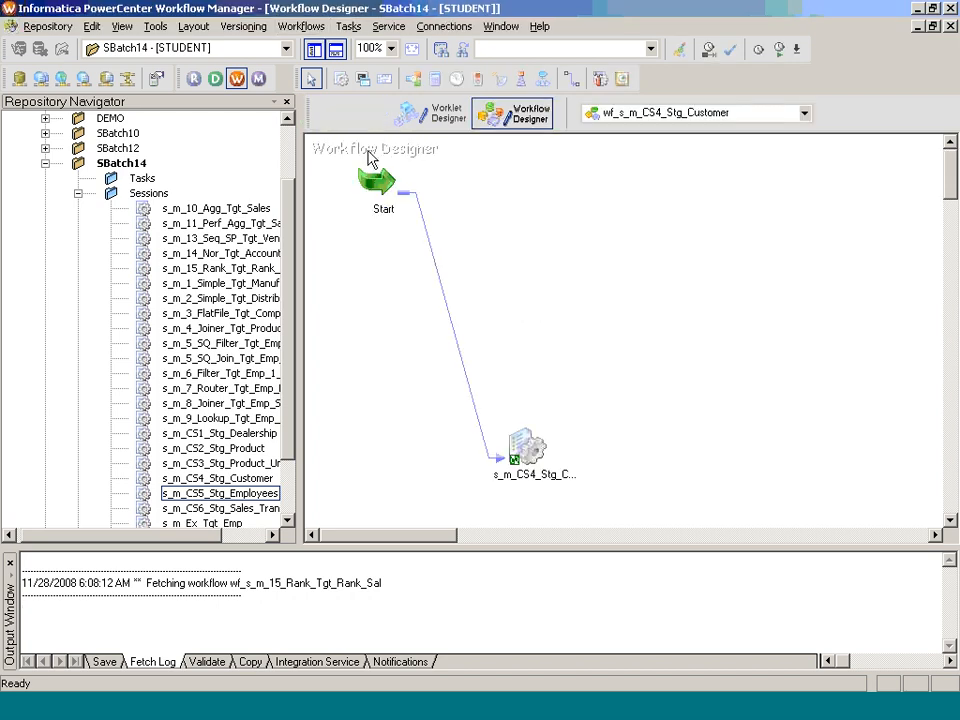
{"action": "left_click", "coordinate": [350, 114]}
{"action": "double_click", "coordinate": [396, 238]}
{"action": "left_click", "coordinate": [320, 38]}
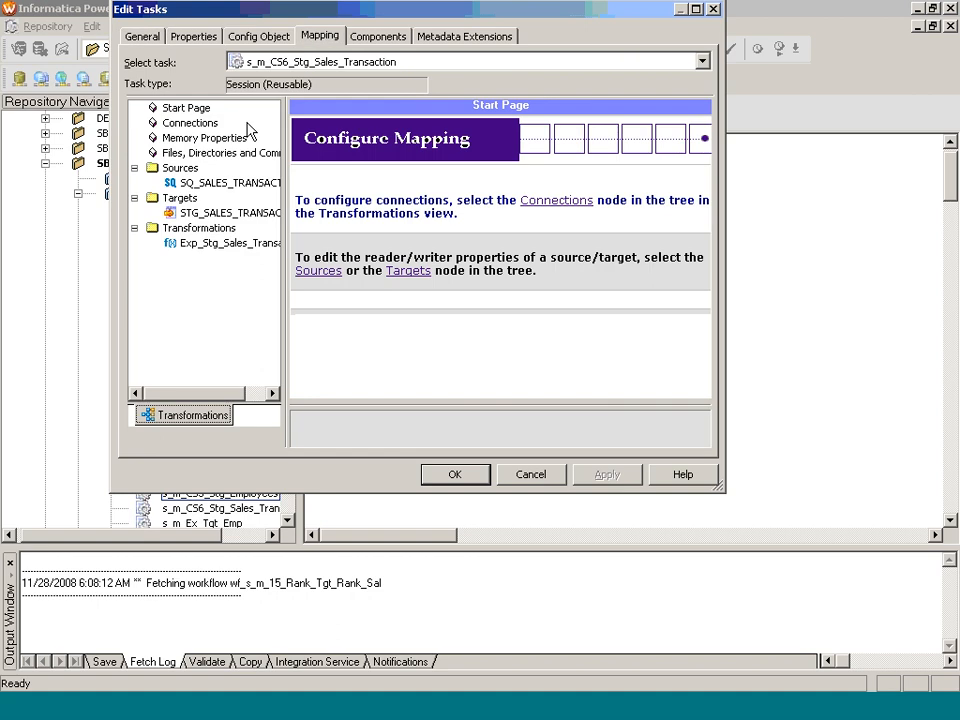
{"action": "left_click", "coordinate": [230, 182]}
{"action": "left_click", "coordinate": [690, 271]}
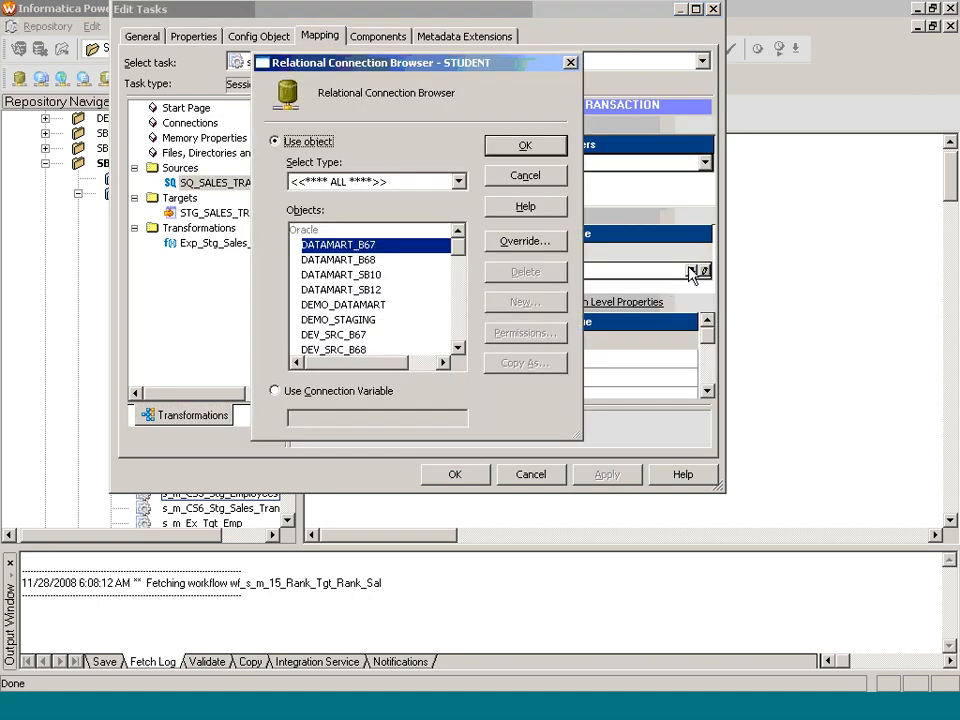
{"action": "left_click", "coordinate": [455, 318]}
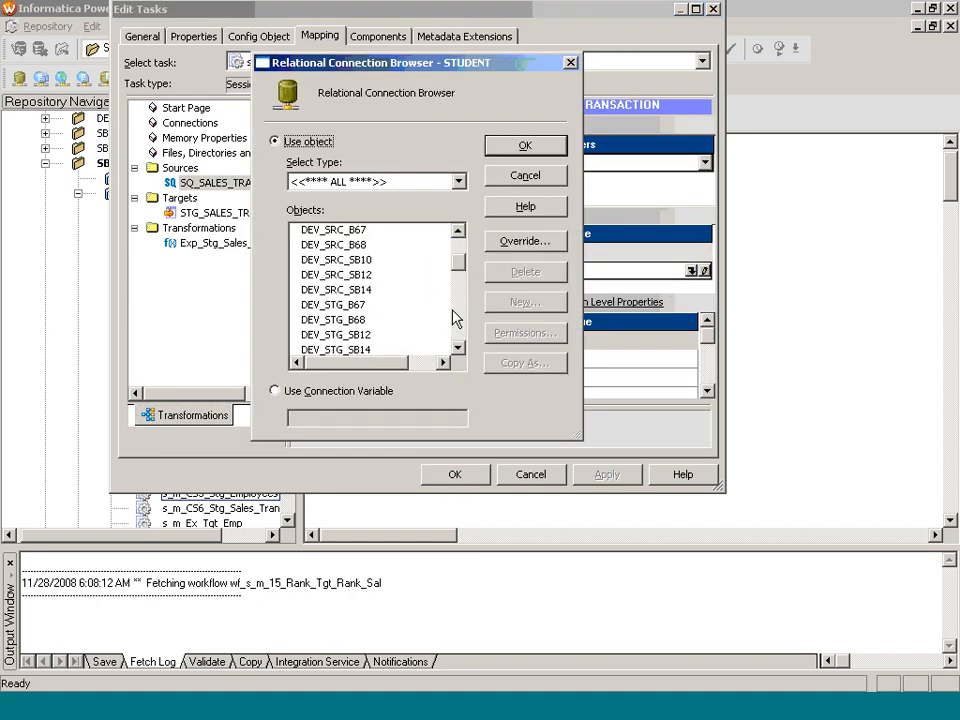
{"action": "left_click", "coordinate": [372, 349]}
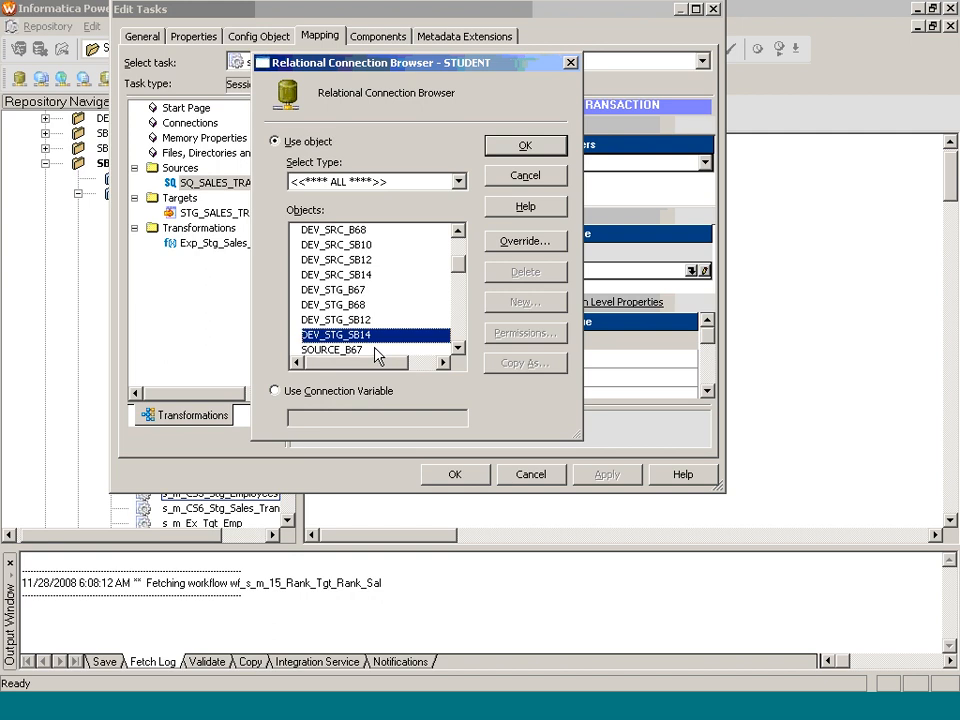
{"action": "left_click", "coordinate": [365, 275]}
{"action": "left_click", "coordinate": [523, 146]}
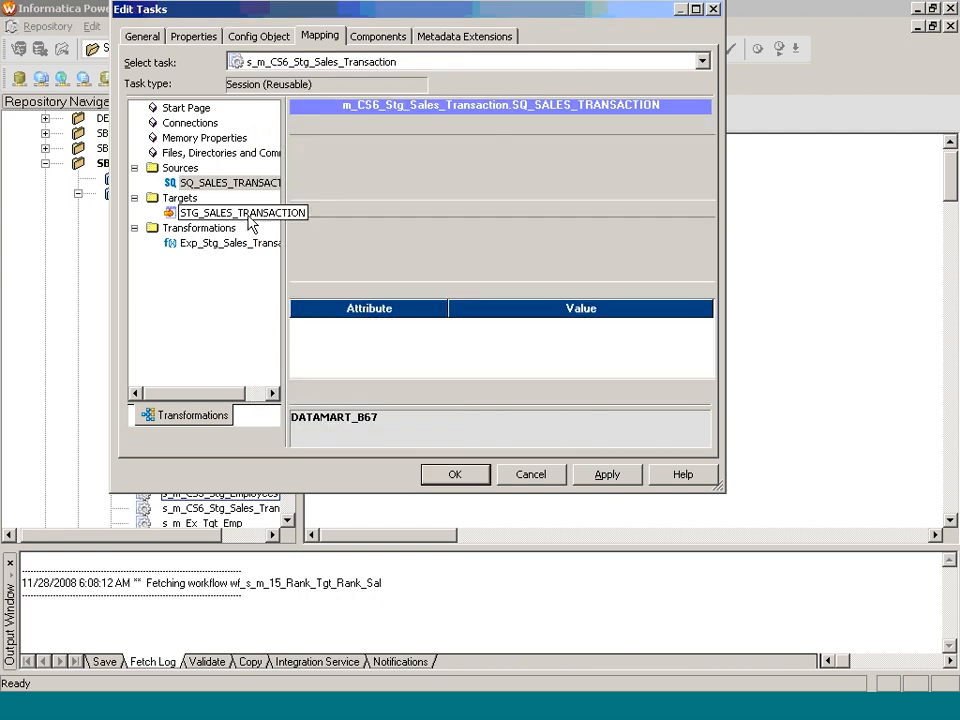
Step: Set the target connection to DEV_STG_SB14 with Normal load type and save the session
{"action": "left_click", "coordinate": [692, 251]}
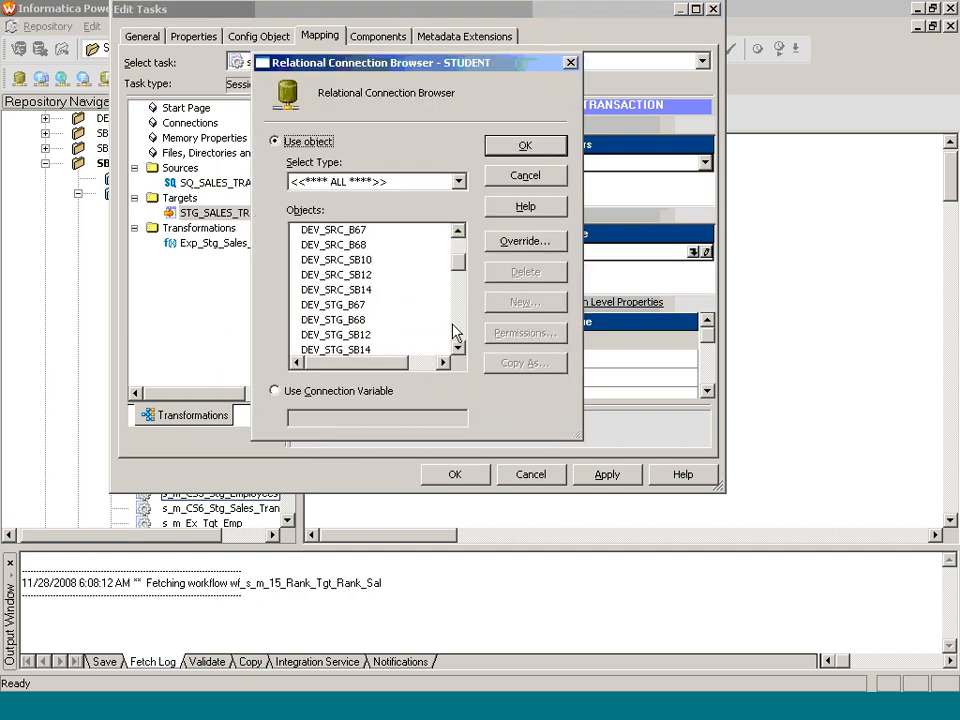
{"action": "scroll", "coordinate": [452, 333], "scroll_direction": "down", "scroll_amount": 2}
{"action": "left_click", "coordinate": [368, 244]}
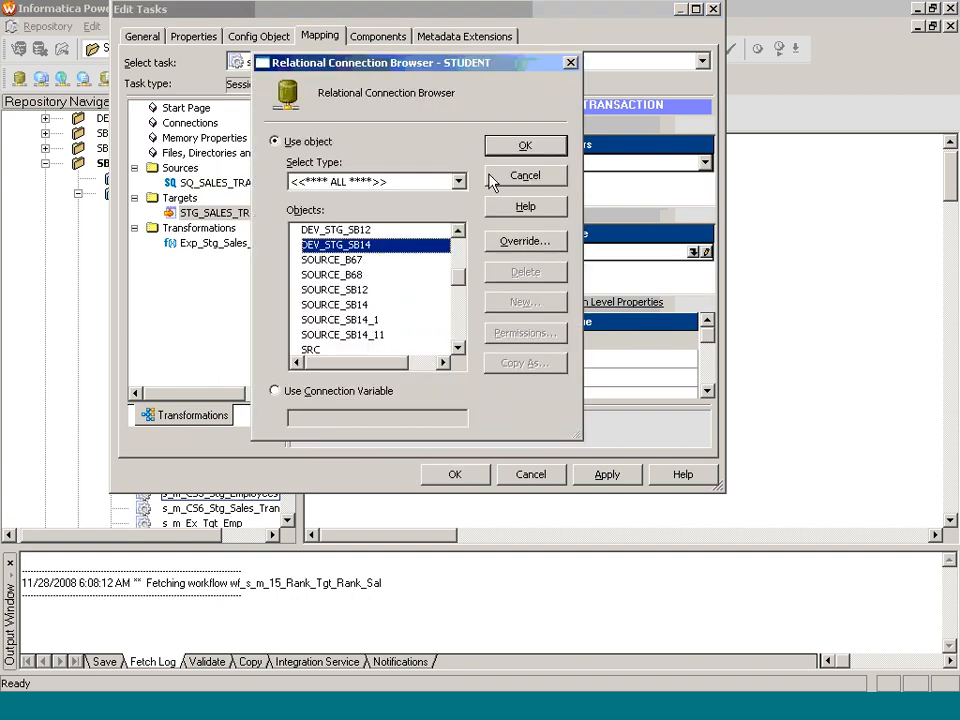
{"action": "left_click", "coordinate": [508, 148]}
{"action": "left_click", "coordinate": [489, 358]}
{"action": "left_click", "coordinate": [489, 363]}
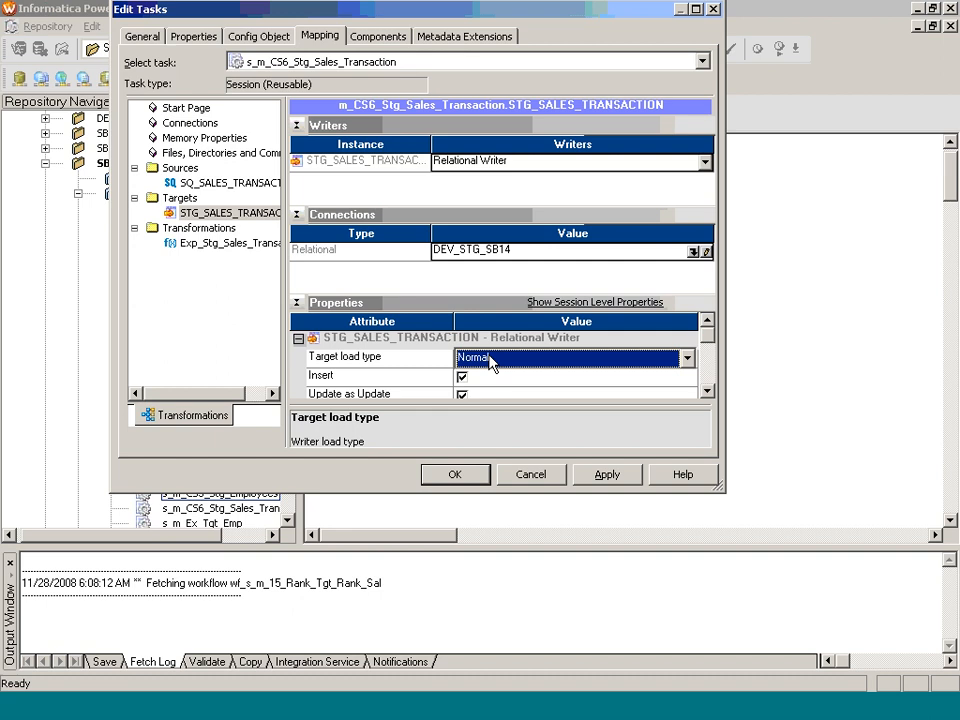
{"action": "left_click", "coordinate": [455, 477]}
{"action": "left_click", "coordinate": [535, 110]}
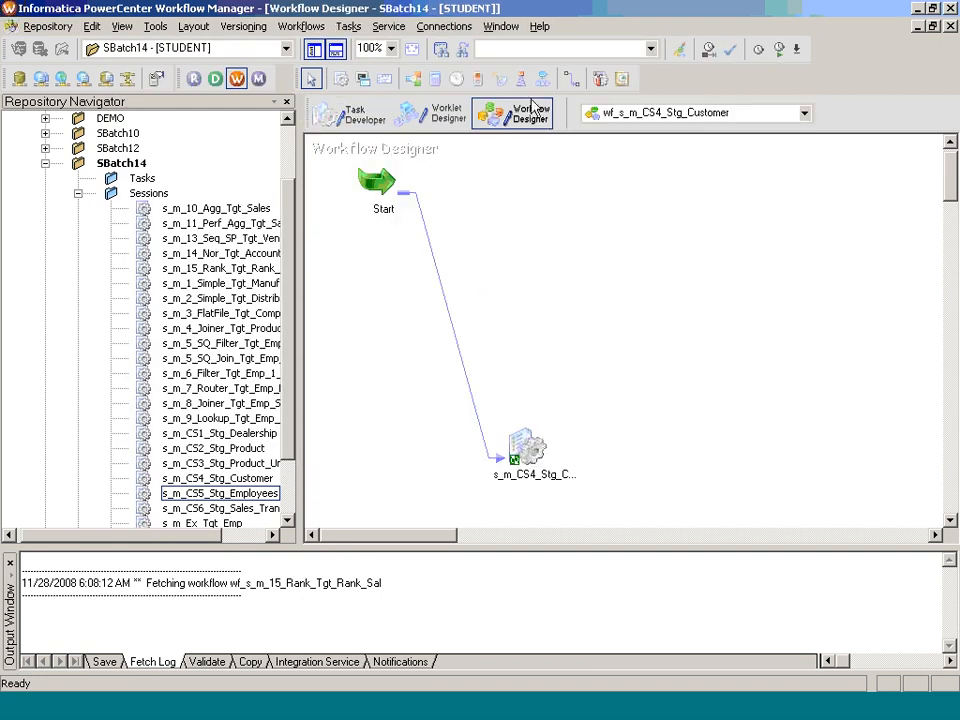
Step: Close the customer workflow and create wf_s_m_CS6_Stg_Sales_Transaction from the new session
{"action": "left_click", "coordinate": [300, 26]}
{"action": "left_click", "coordinate": [340, 83]}
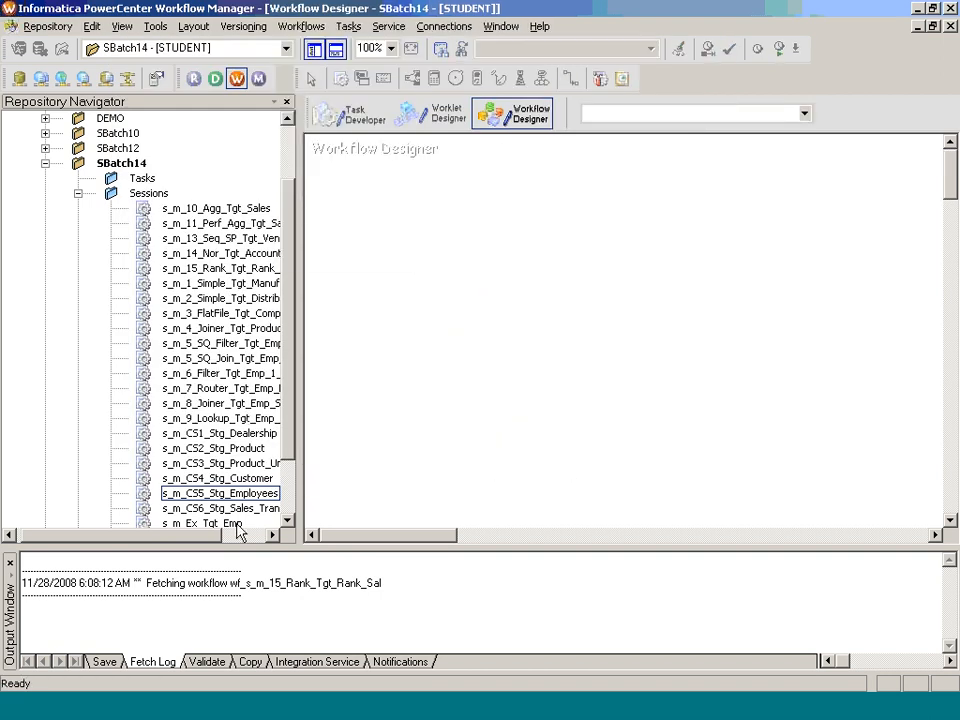
{"action": "left_click_drag", "start_coordinate": [257, 506], "coordinate": [375, 473]}
{"action": "type", "text": "wf_s"}
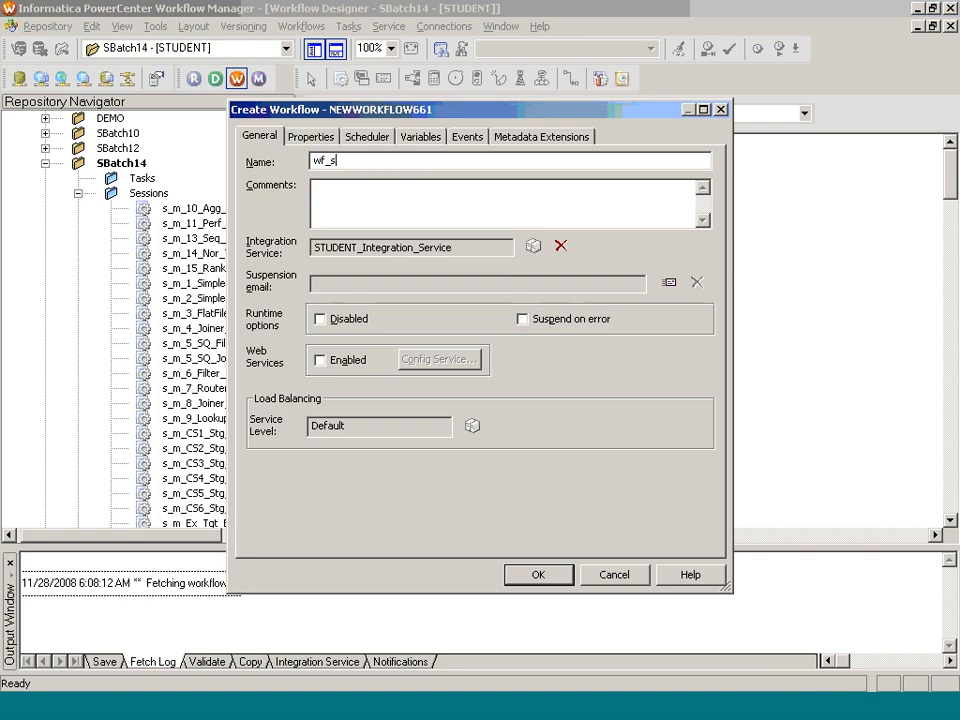
{"action": "type", "text": "_m_CS6_Stg_Sales_Transaction"}
{"action": "key", "text": "Return"}
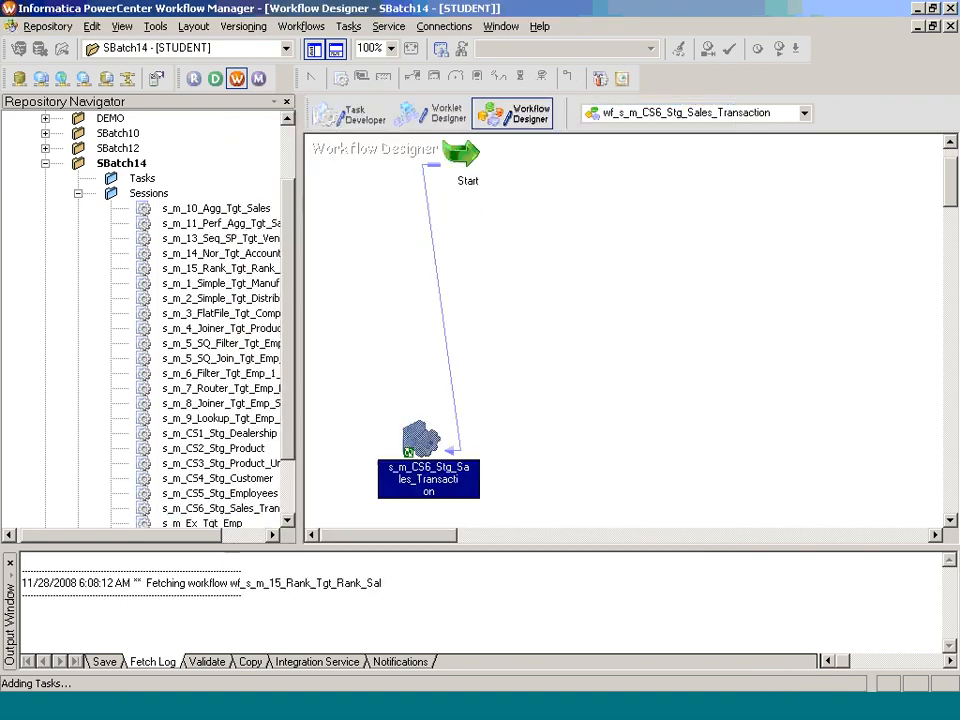
Step: Start the workflow and bring up the Case Study 6 Solution slide
{"action": "right_click", "coordinate": [377, 262]}
{"action": "left_click", "coordinate": [438, 447]}
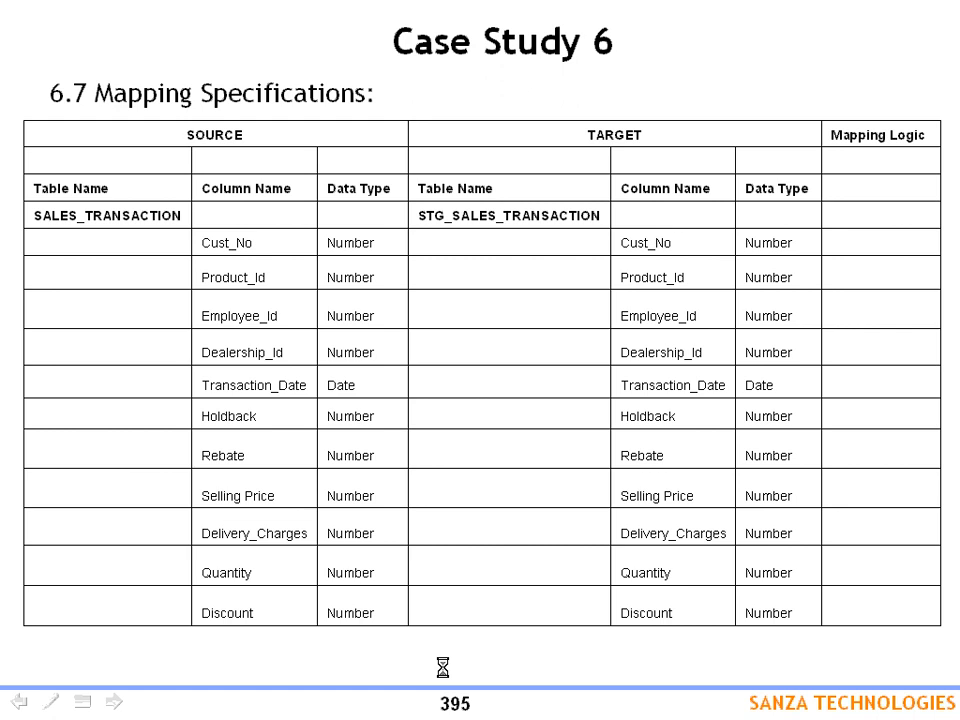
{"action": "left_click", "coordinate": [445, 676]}
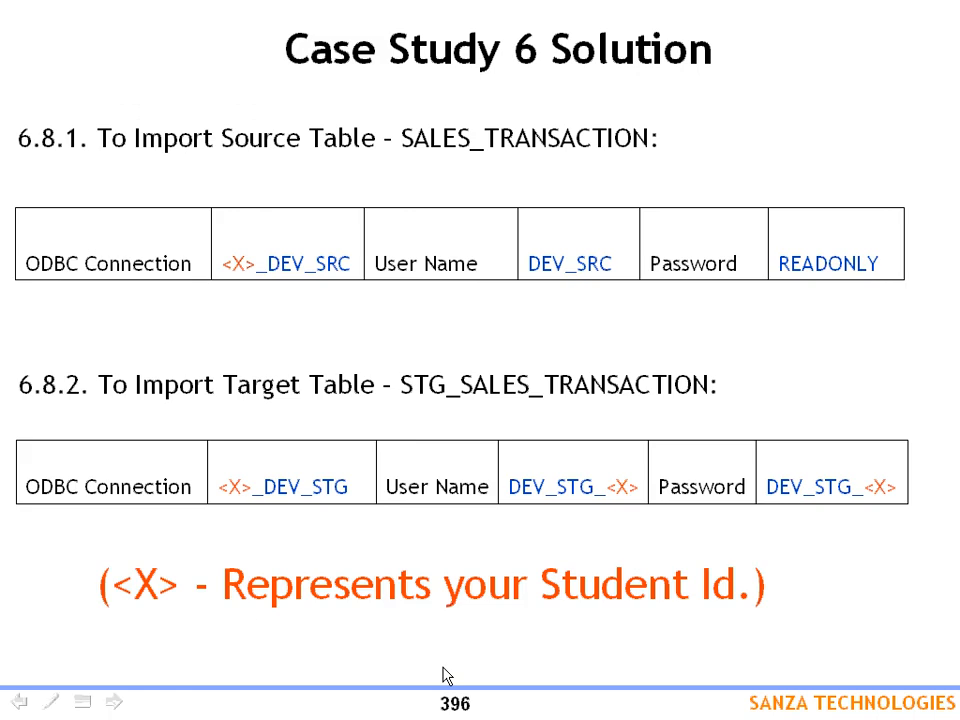
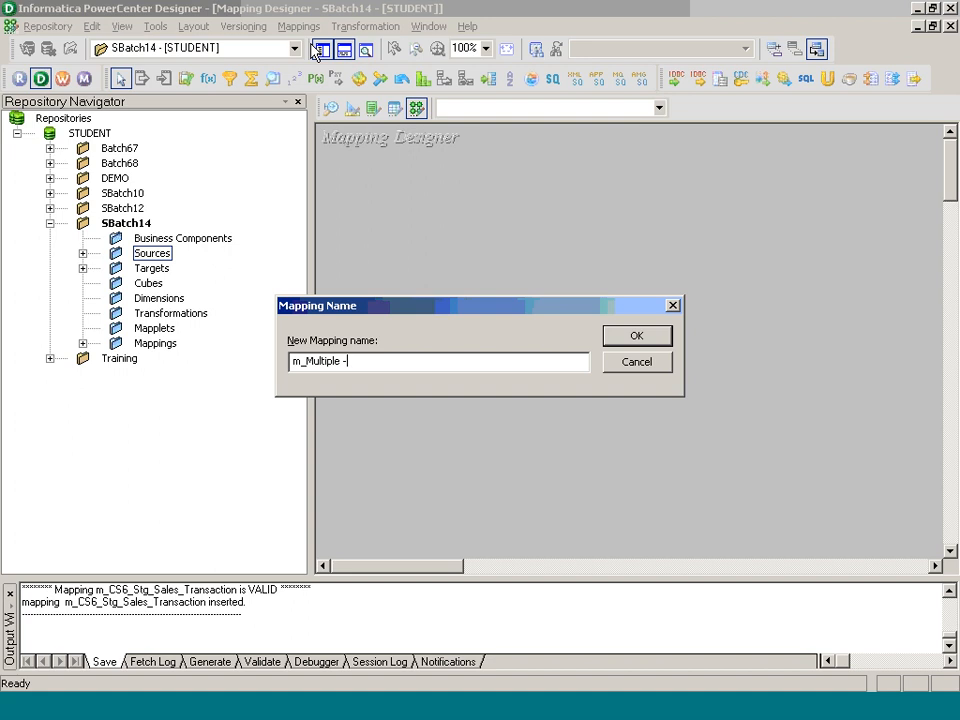
Step: Name the mapping m_Multiple_Pipeline and build the PRODUCT to STG_PRODUCT pipeline with all ports linked
{"action": "type", "text": "ipeline"}
{"action": "key", "text": "Return"}
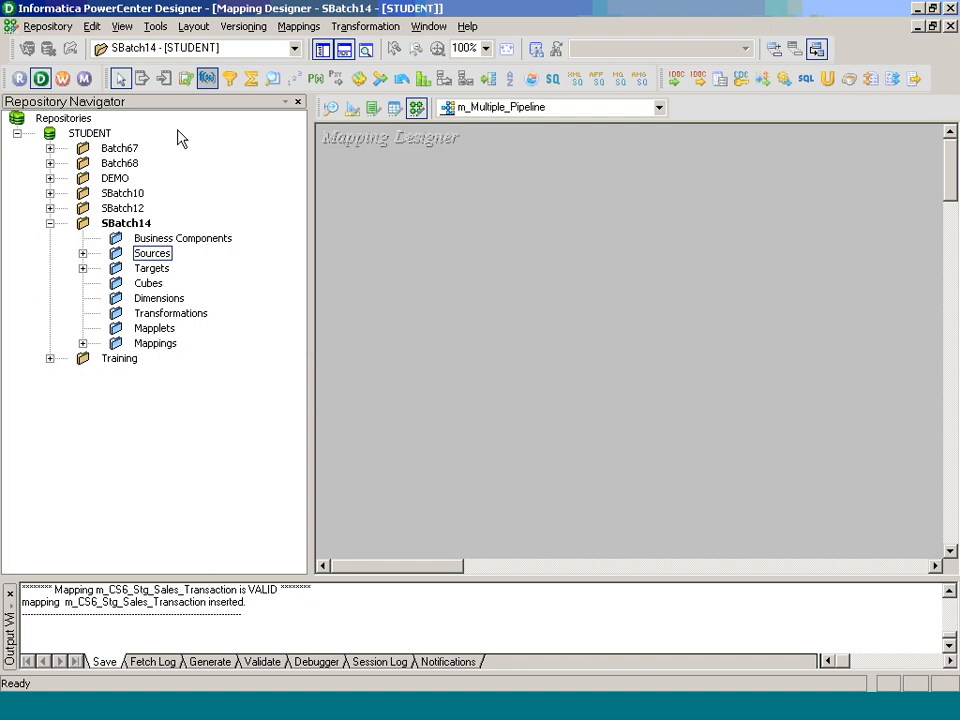
{"action": "left_click", "coordinate": [83, 253]}
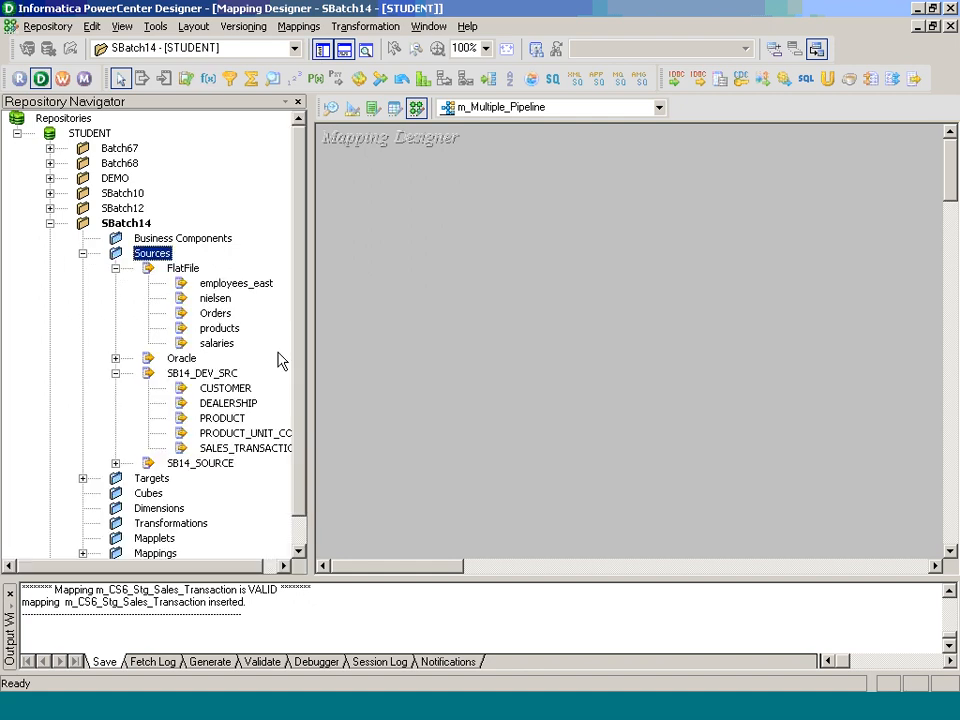
{"action": "left_click", "coordinate": [228, 333]}
{"action": "left_click_drag", "start_coordinate": [230, 335], "coordinate": [369, 270]}
{"action": "key", "text": "Delete"}
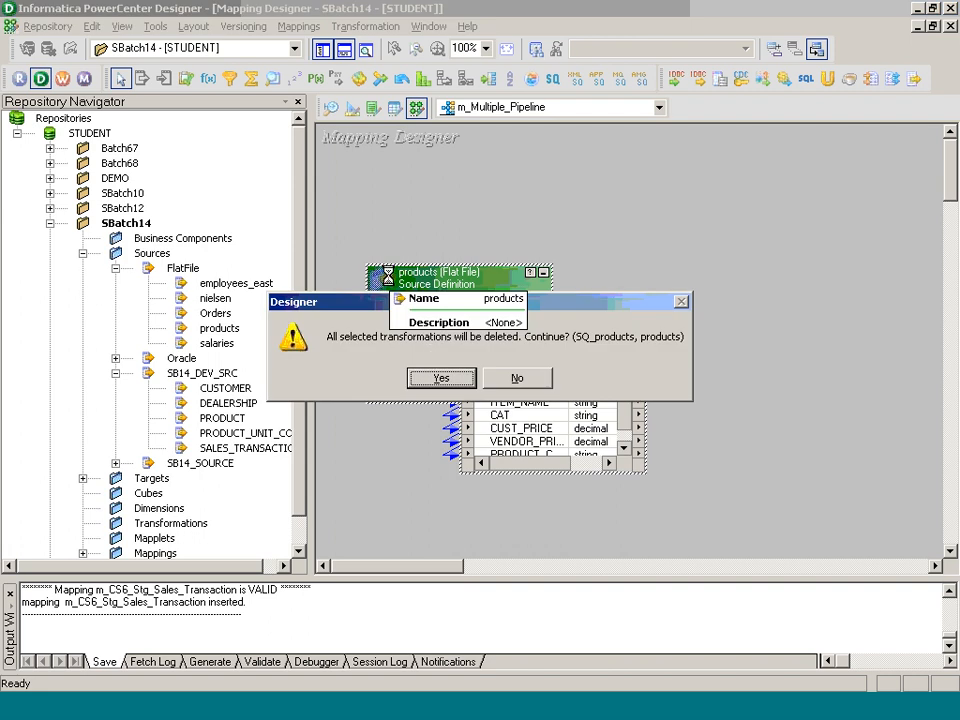
{"action": "left_click", "coordinate": [434, 377]}
{"action": "left_click_drag", "start_coordinate": [220, 420], "coordinate": [420, 199]}
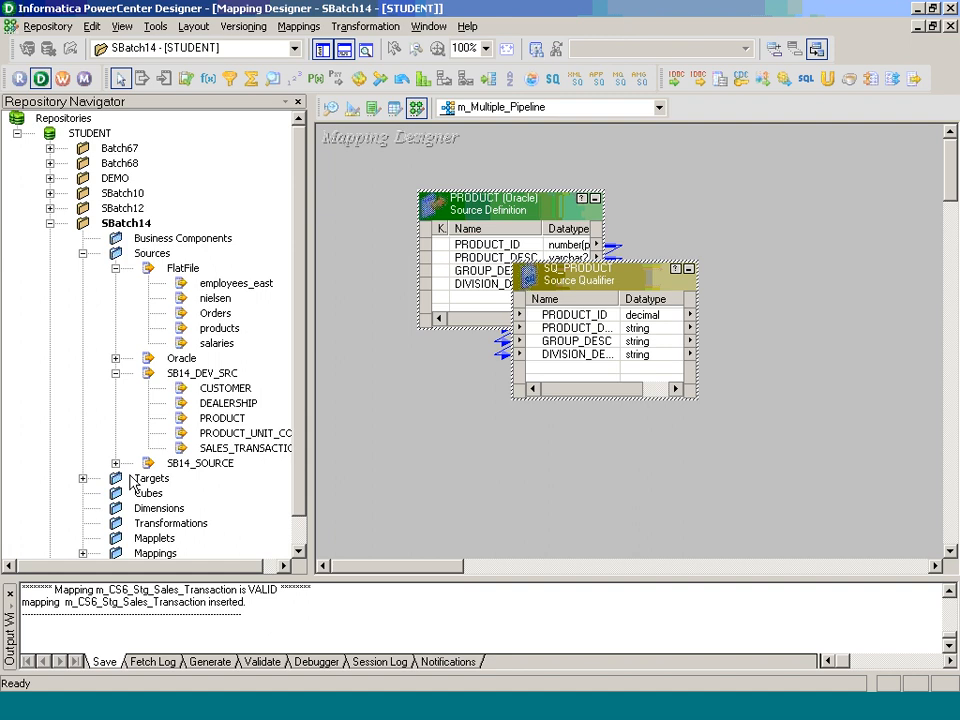
{"action": "left_click", "coordinate": [82, 478]}
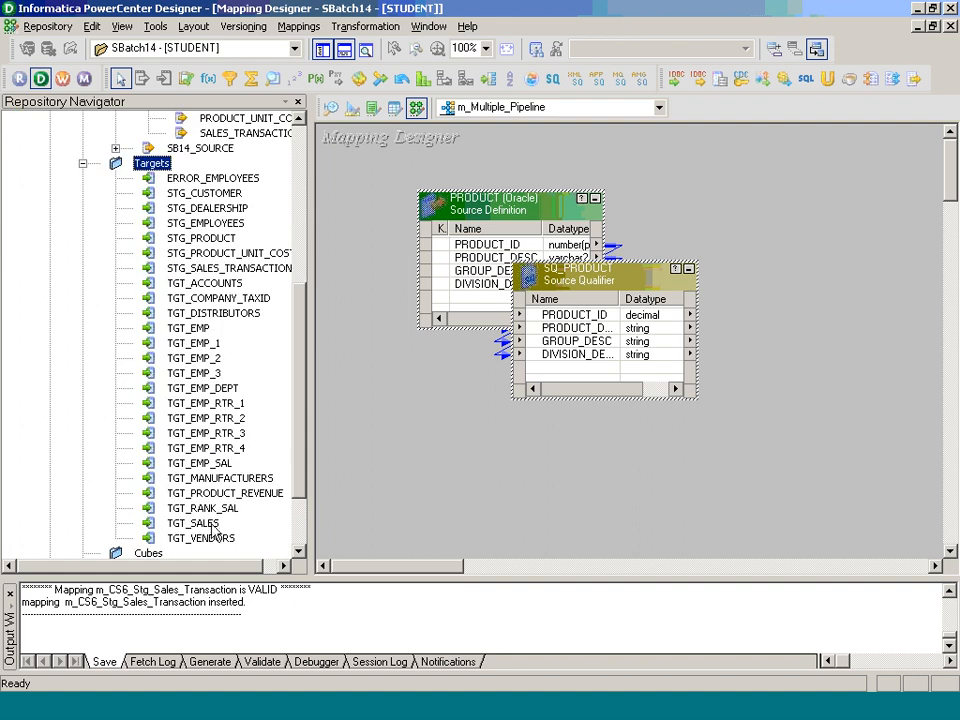
{"action": "left_click_drag", "start_coordinate": [230, 245], "coordinate": [740, 233]}
{"action": "left_click_drag", "start_coordinate": [574, 315], "coordinate": [836, 295]}
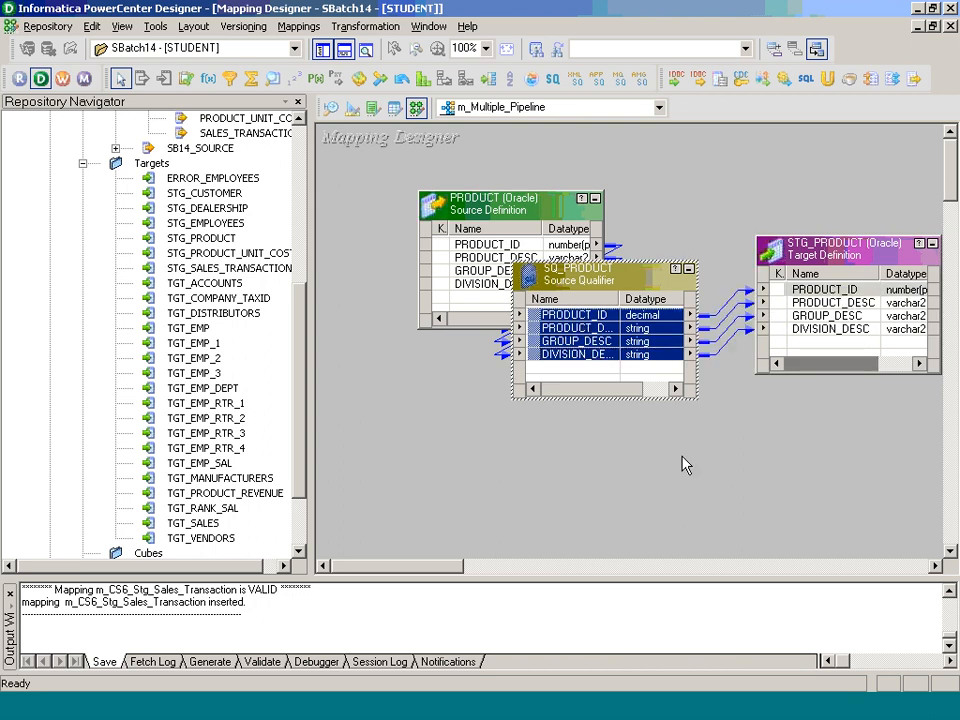
Step: Add PRODUCT_UNIT_COST and STG_PRODUCT_UNIT_COST, linking the PRODUCT_ID and PRODUCT_COST ports
{"action": "left_click", "coordinate": [298, 119]}
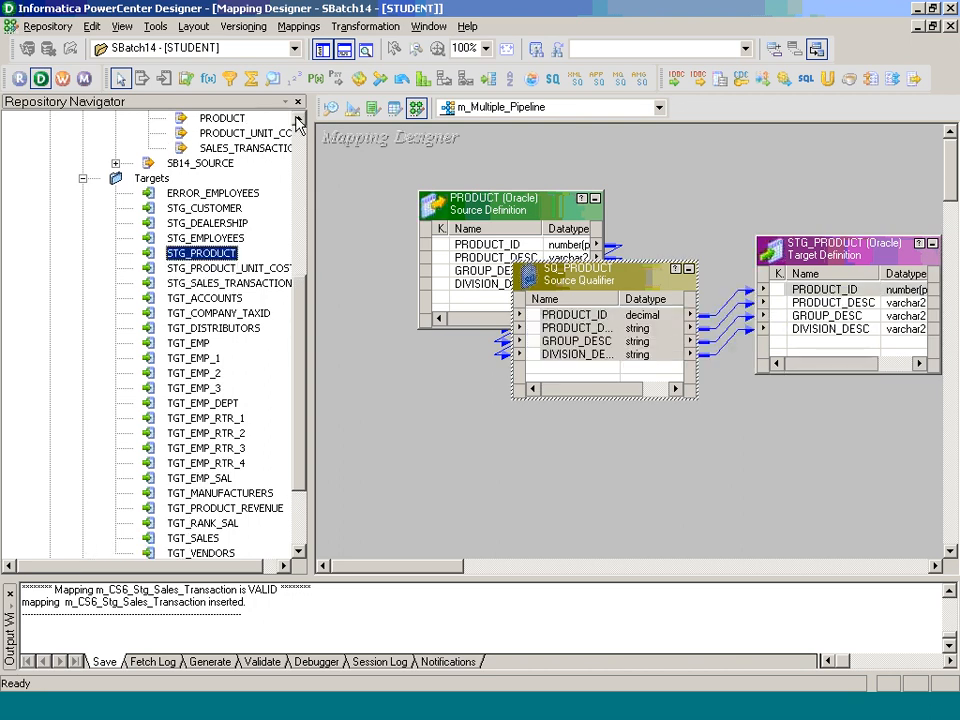
{"action": "left_click_drag", "start_coordinate": [263, 134], "coordinate": [398, 387]}
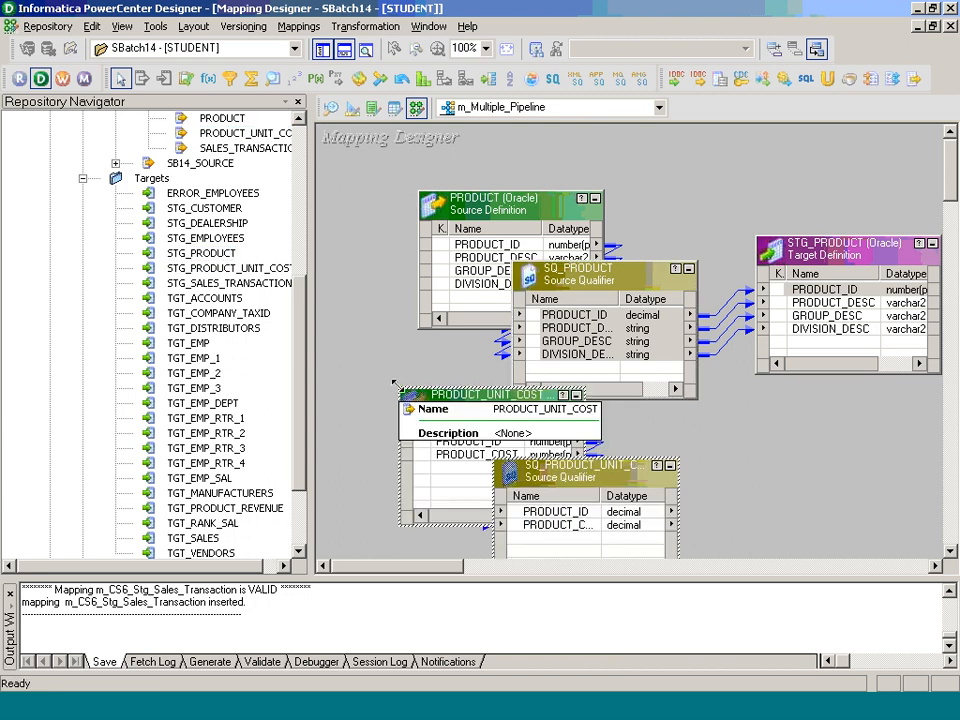
{"action": "left_click_drag", "start_coordinate": [228, 268], "coordinate": [383, 340]}
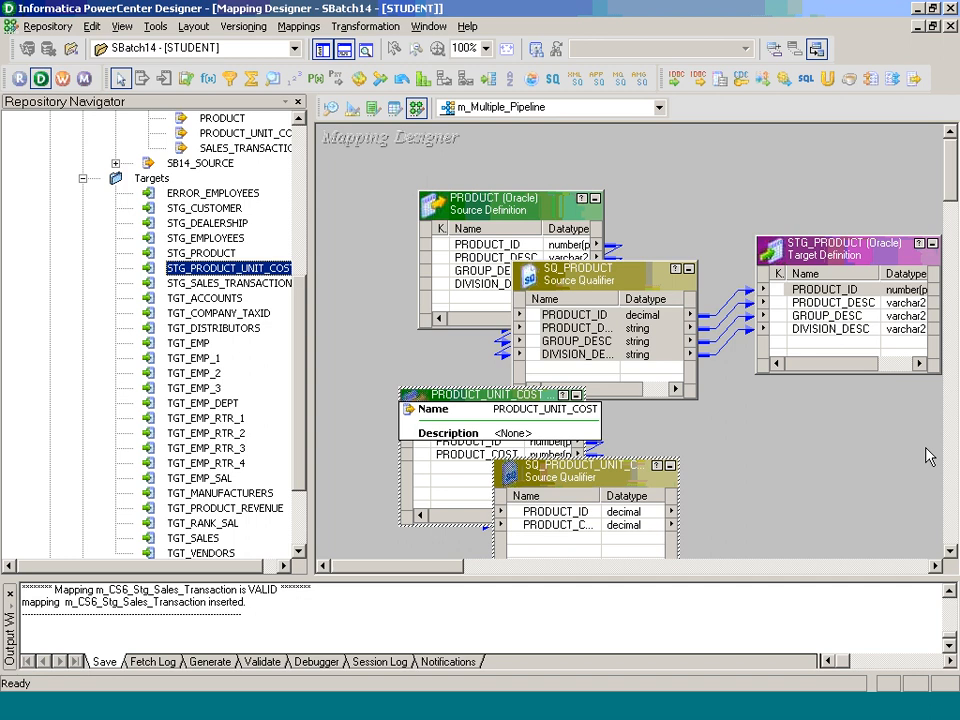
{"action": "left_click_drag", "start_coordinate": [220, 268], "coordinate": [815, 465]}
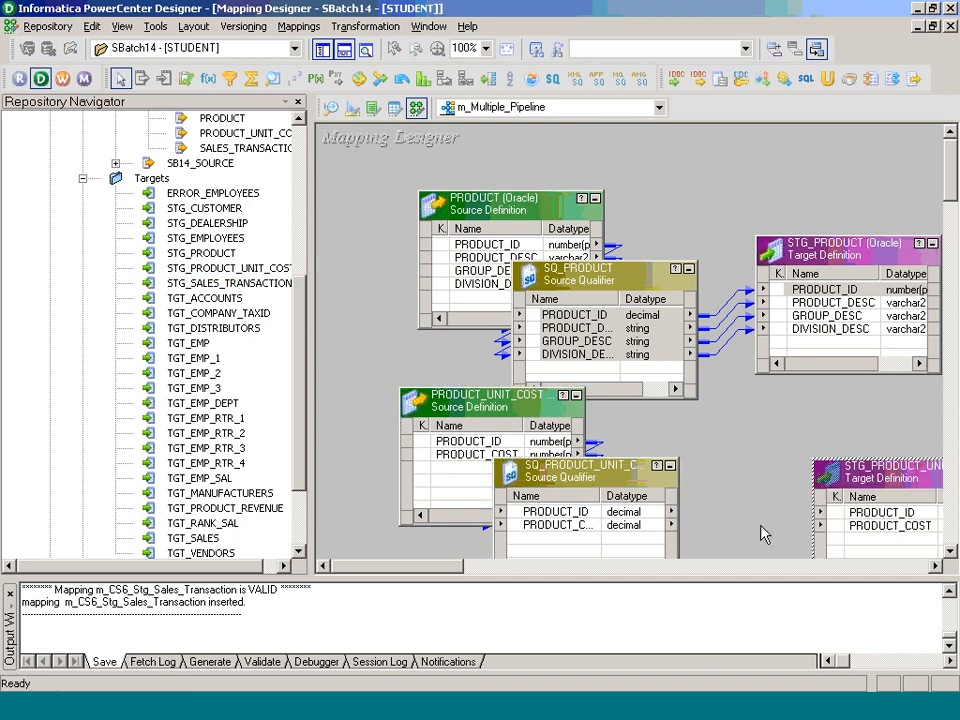
{"action": "left_click", "coordinate": [556, 511]}
{"action": "left_click", "coordinate": [560, 525], "text": "shift"}
{"action": "left_click_drag", "start_coordinate": [560, 525], "coordinate": [850, 514]}
Step: Arrange all mapping objects as icons
{"action": "right_click", "coordinate": [370, 154]}
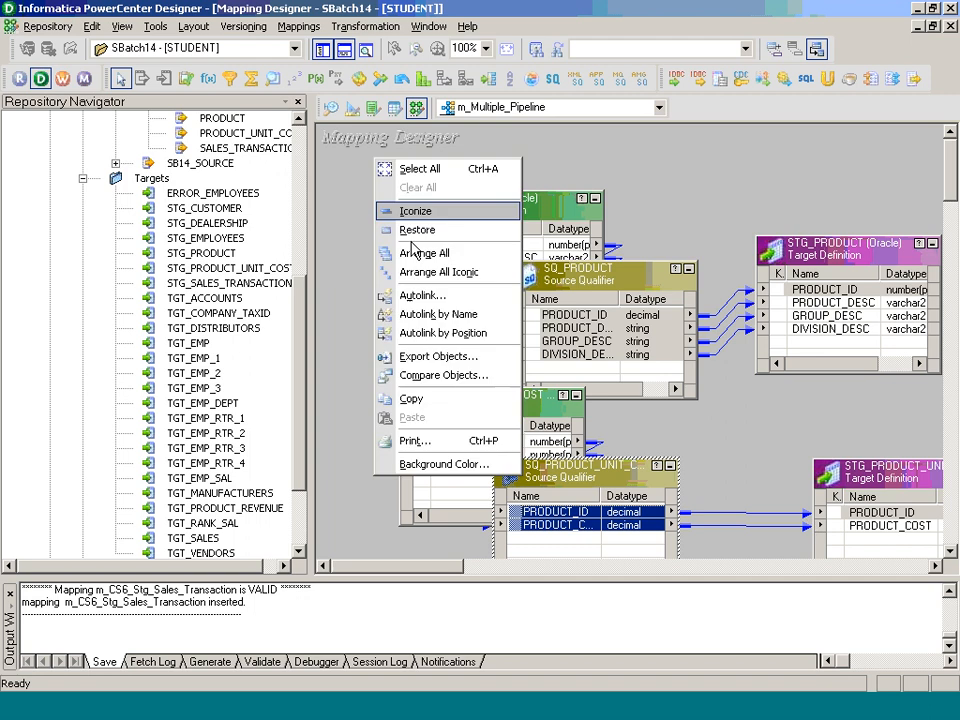
{"action": "left_click", "coordinate": [425, 272]}
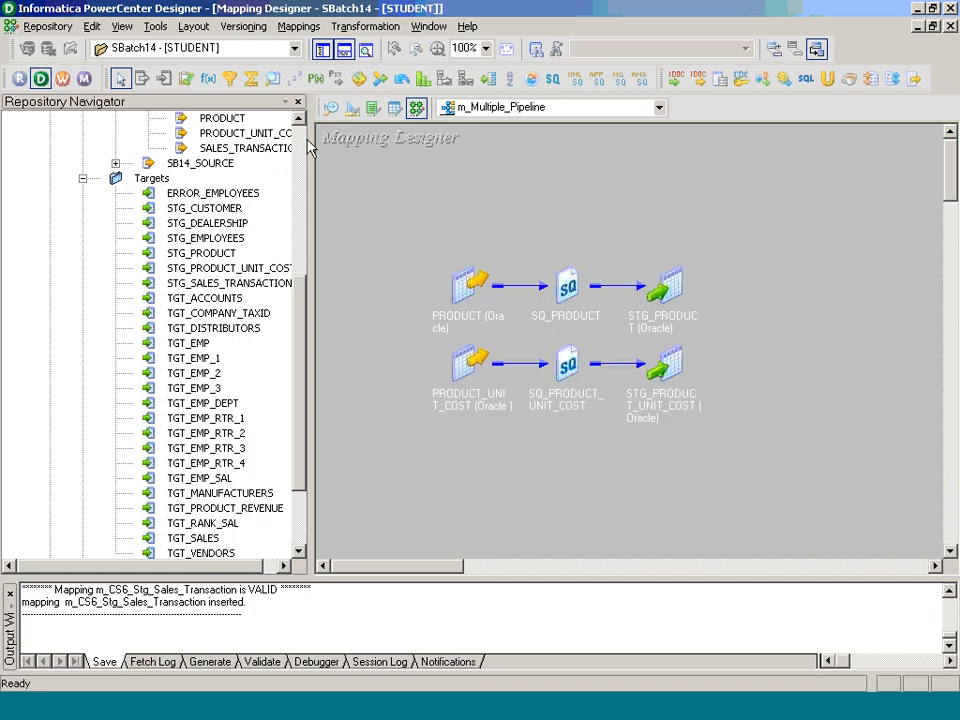
{"action": "scroll", "coordinate": [150, 200], "scroll_direction": "up", "scroll_amount": 7}
Step: Save the mapping and order the Target Load Plan with SQ_PRODUCT first, SQ_PRODUCT_UNIT_COST second
{"action": "left_click", "coordinate": [50, 223]}
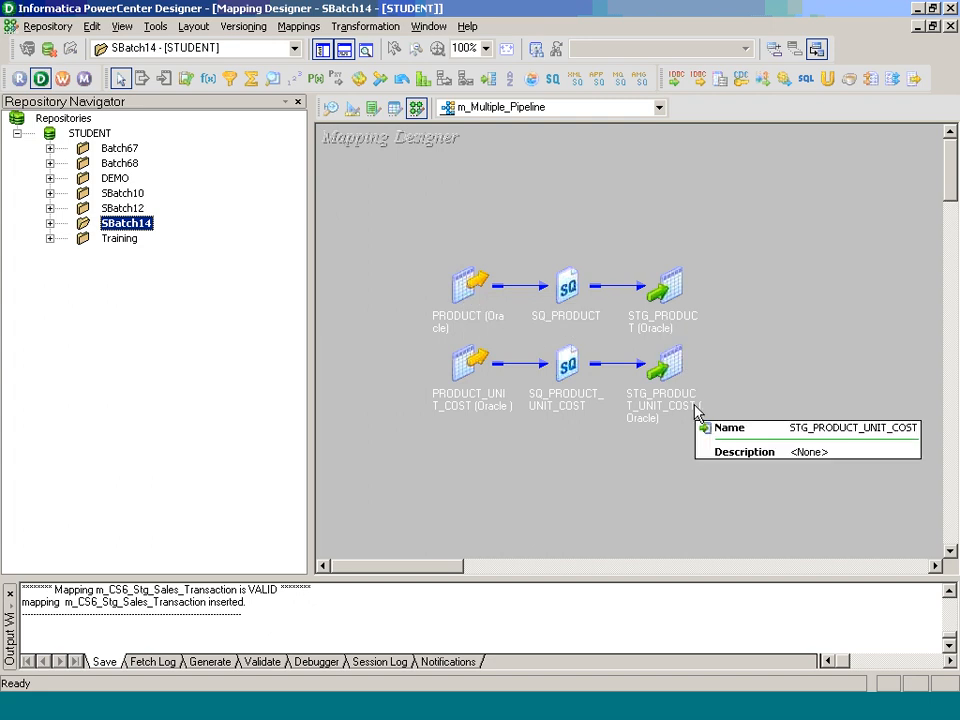
{"action": "key", "text": "ctrl+s"}
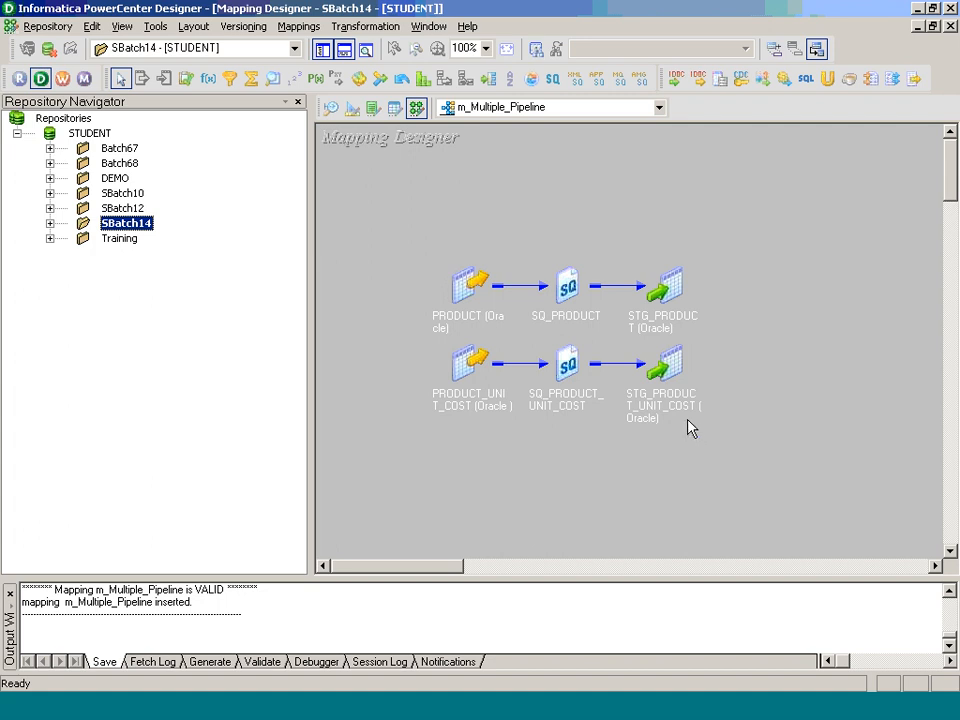
{"action": "left_click", "coordinate": [299, 26]}
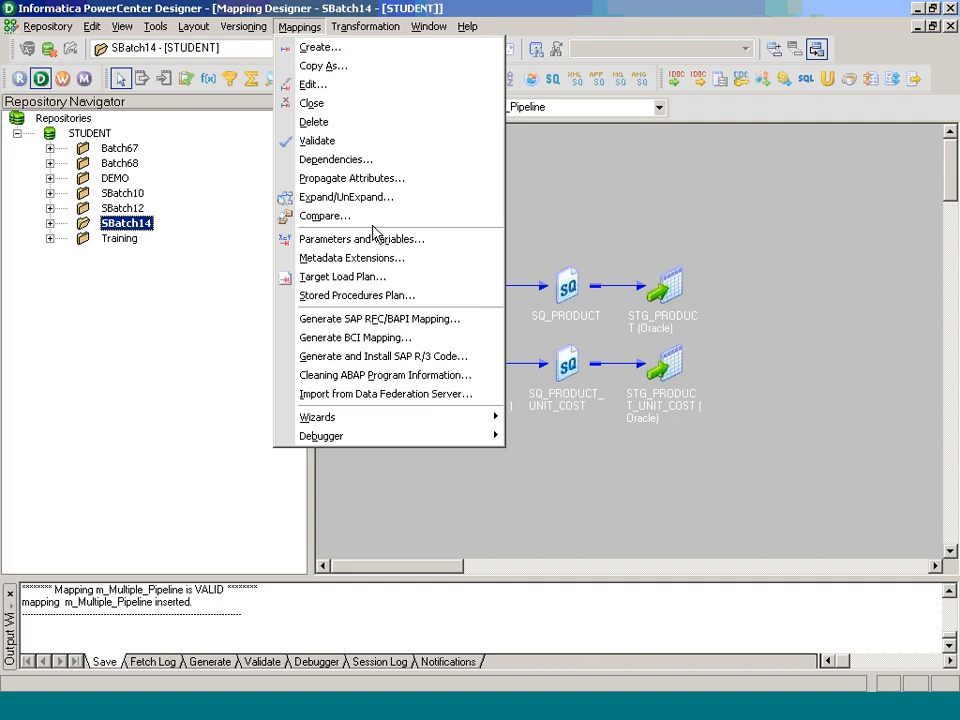
{"action": "left_click", "coordinate": [380, 277]}
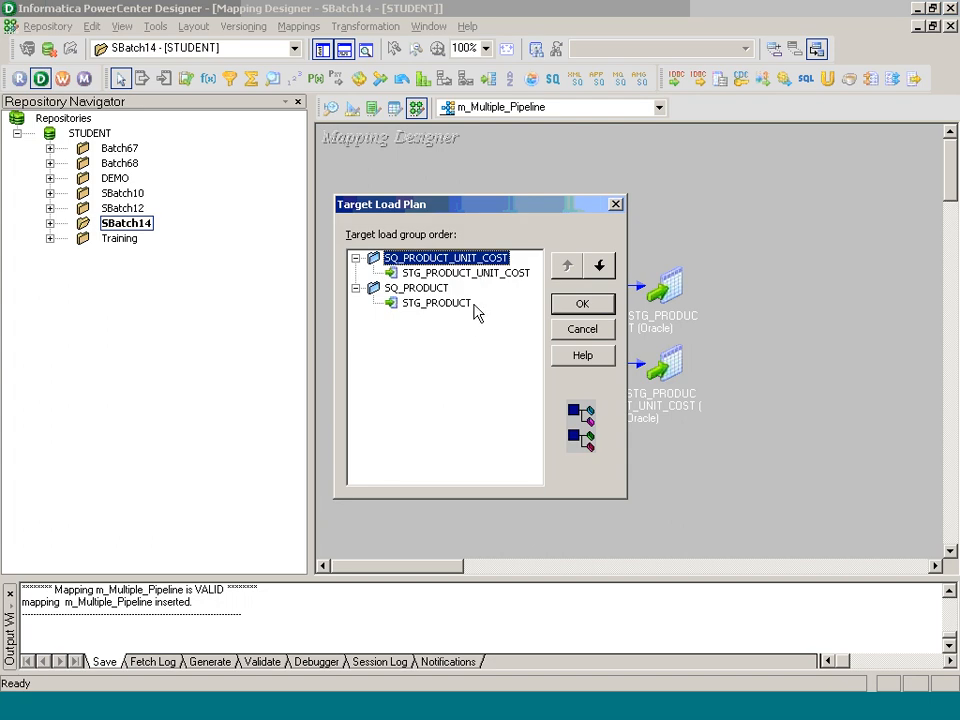
{"action": "left_click", "coordinate": [600, 266]}
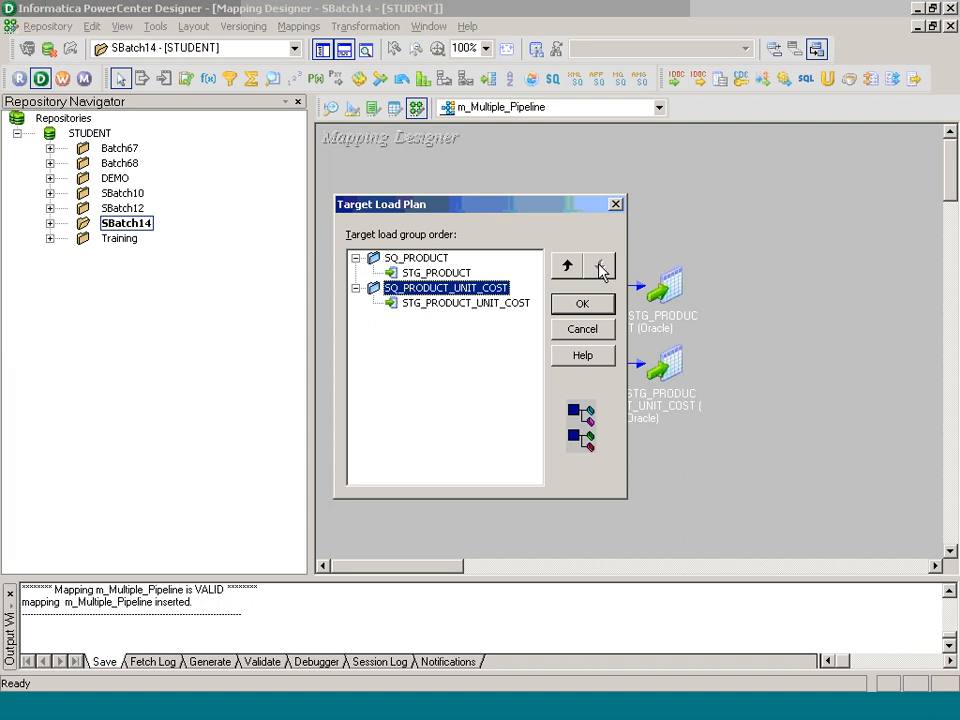
{"action": "left_click", "coordinate": [568, 265]}
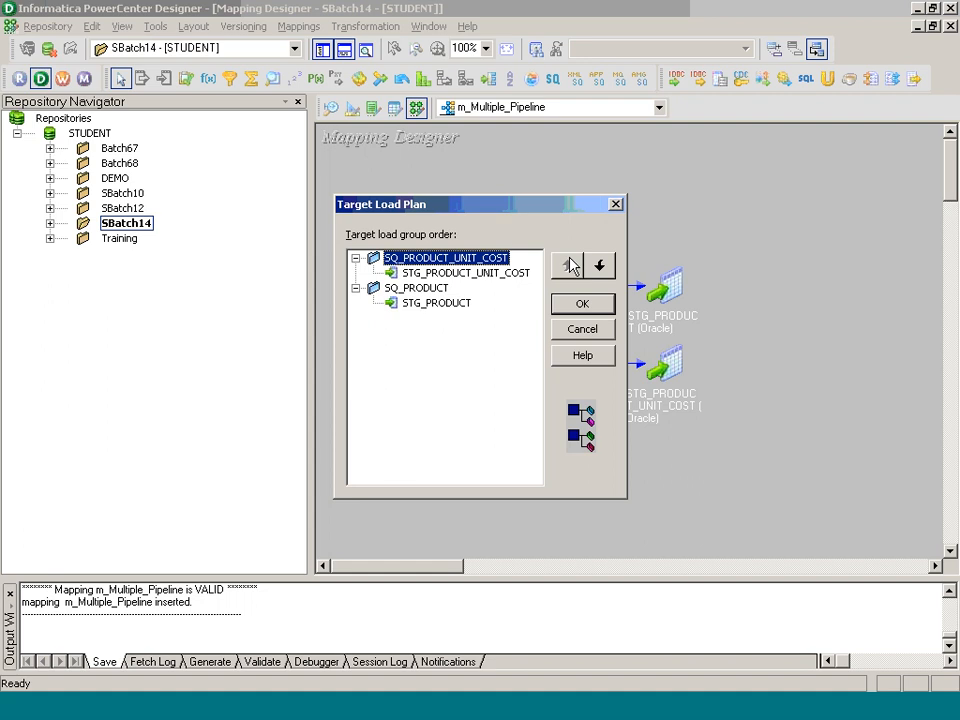
{"action": "left_click", "coordinate": [600, 266]}
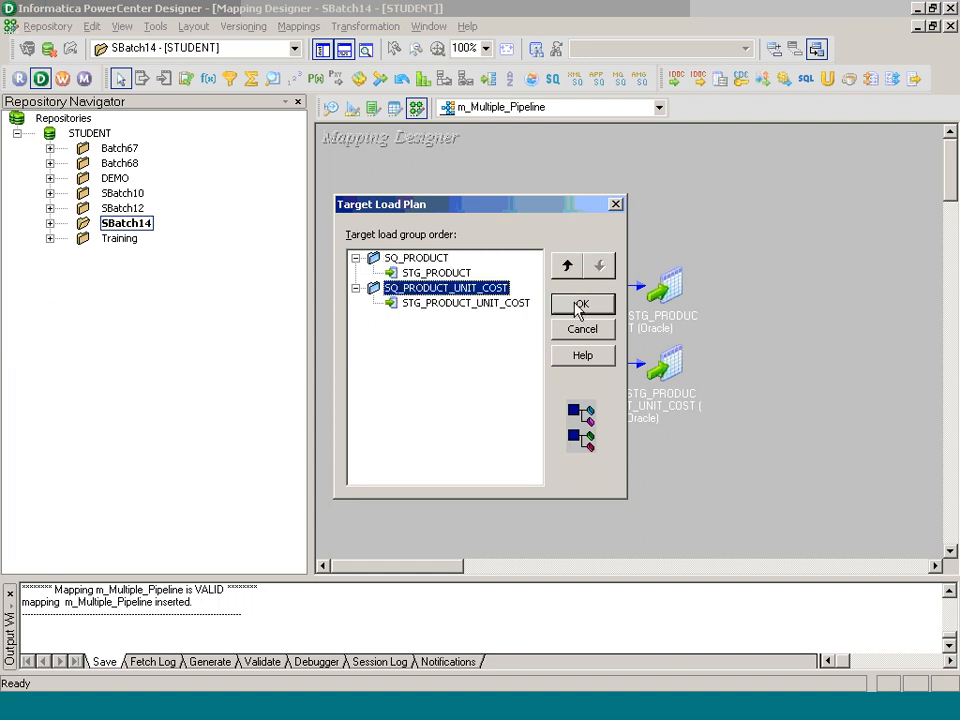
{"action": "left_click", "coordinate": [580, 305]}
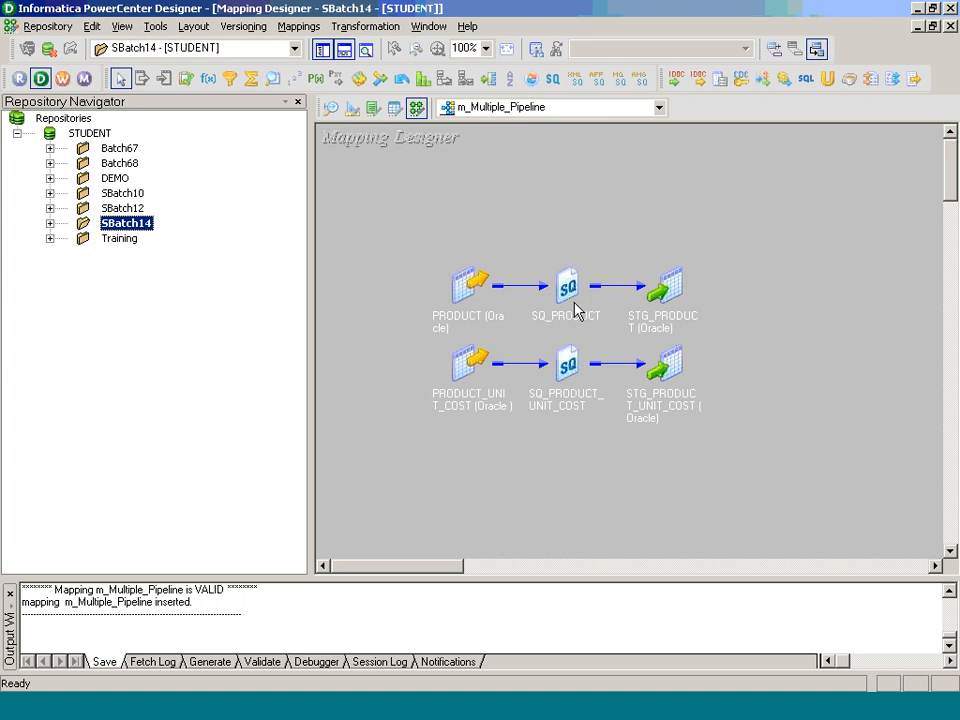
Step: Save the mapping and move the PRODUCT pipeline objects higher on the canvas
{"action": "key", "text": "ctrl+s"}
{"action": "mouse_move", "coordinate": [558, 290]}
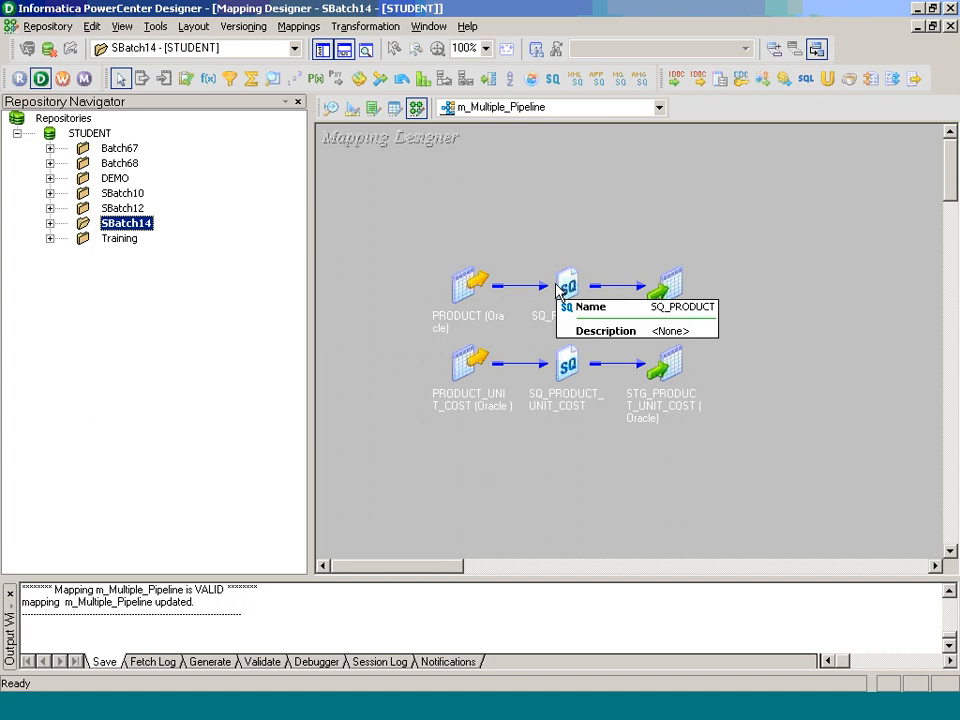
{"action": "left_click_drag", "start_coordinate": [424, 268], "coordinate": [701, 345]}
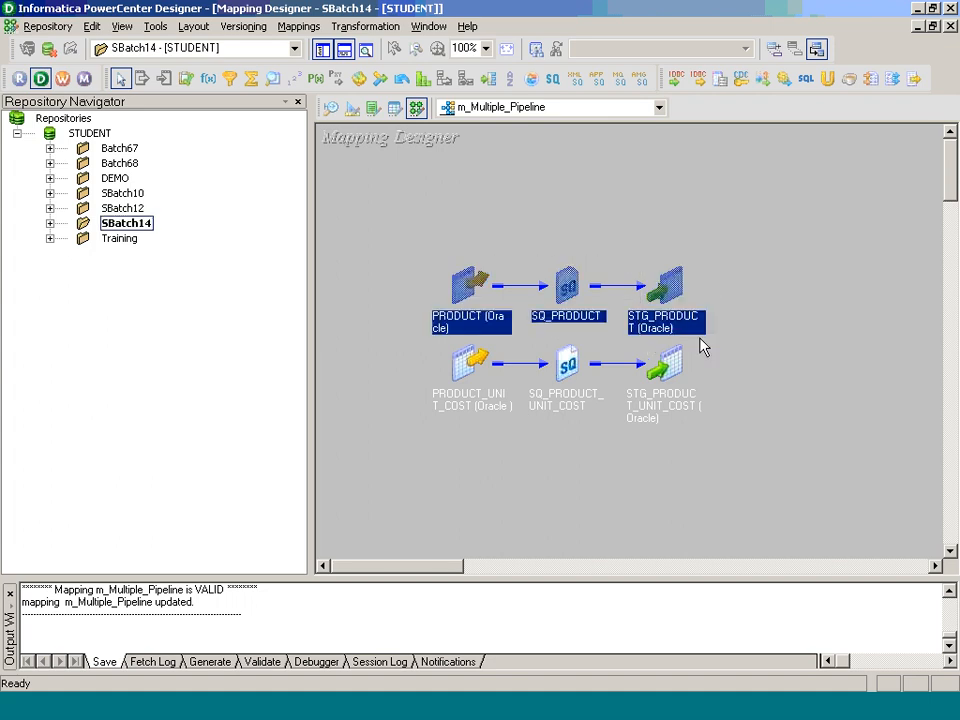
{"action": "left_click_drag", "start_coordinate": [577, 290], "coordinate": [567, 210]}
{"action": "left_click", "coordinate": [568, 300]}
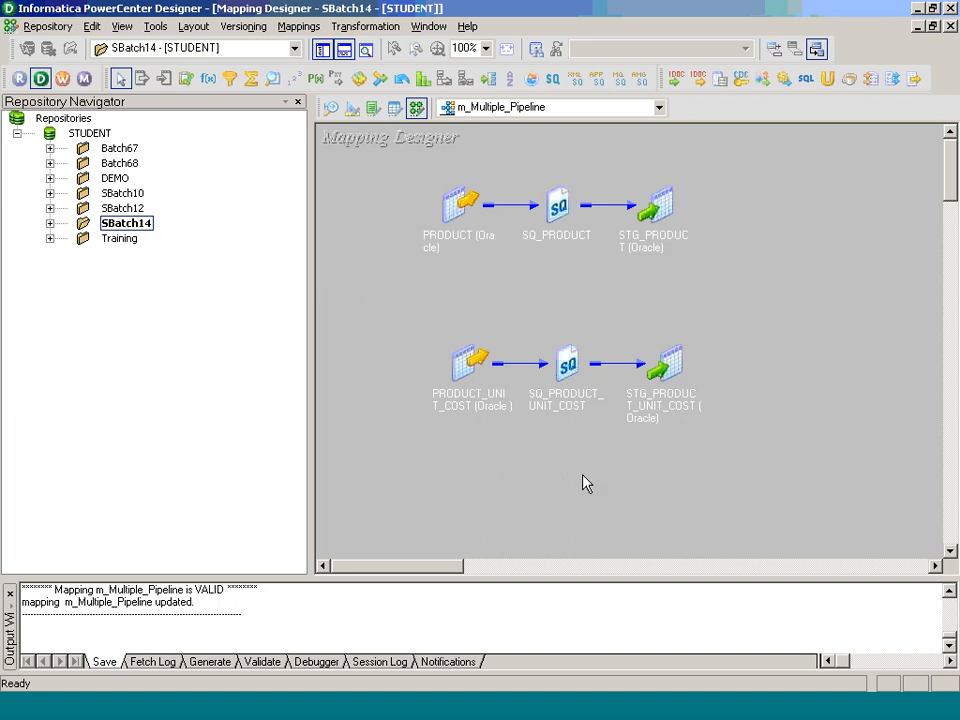
Step: Confirm the Target Load Plan keeps SQ_PRODUCT above SQ_PRODUCT_UNIT_COST
{"action": "left_click", "coordinate": [299, 26]}
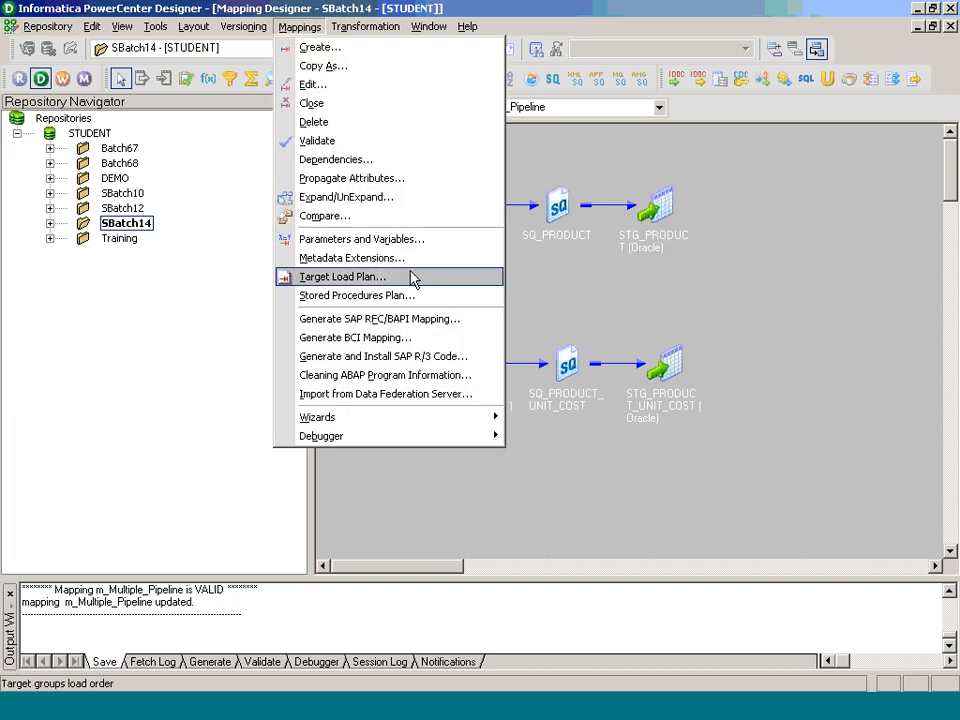
{"action": "left_click", "coordinate": [413, 278]}
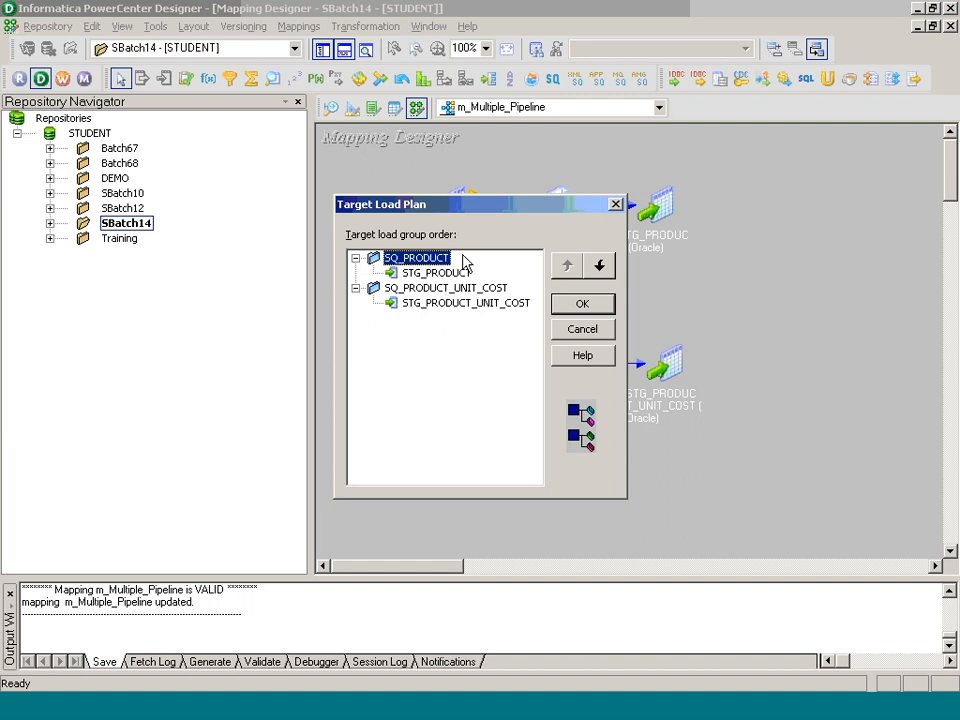
{"action": "left_click", "coordinate": [600, 265]}
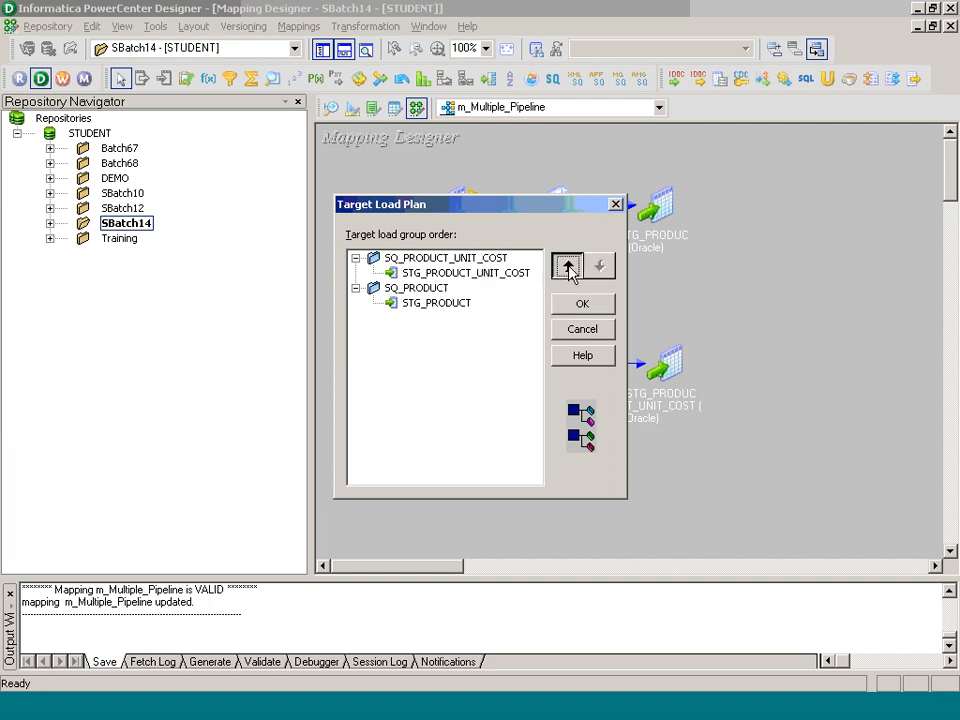
{"action": "left_click", "coordinate": [568, 268]}
{"action": "left_click", "coordinate": [570, 311]}
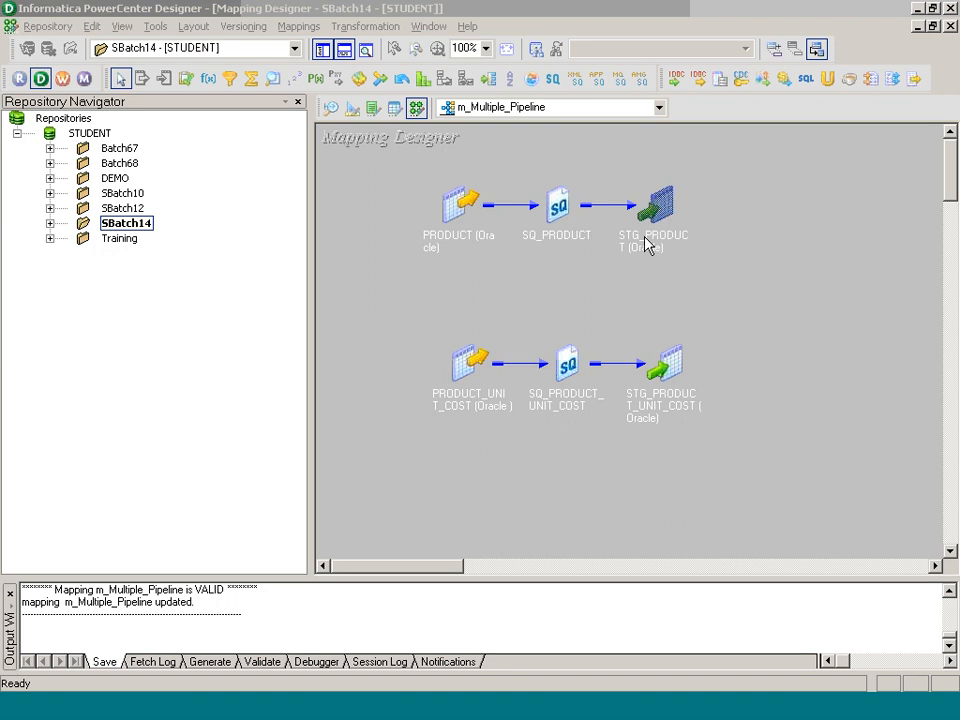
Step: Set STG_PRODUCT's Pre SQL to 'delete from stg_product;'
{"action": "double_click", "coordinate": [647, 242]}
{"action": "double_click", "coordinate": [674, 207]}
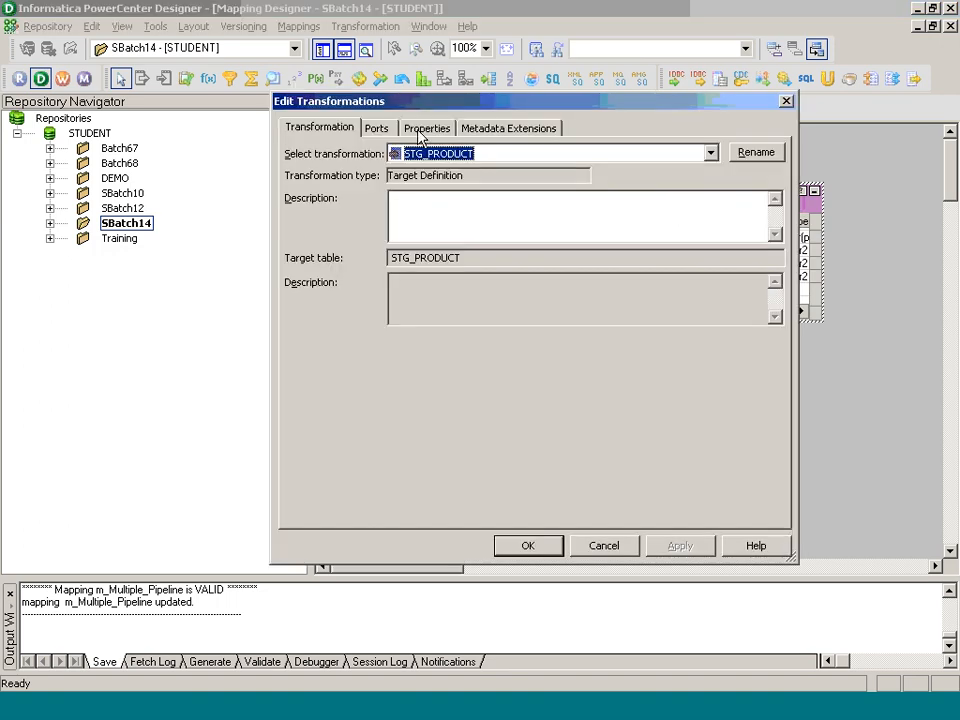
{"action": "left_click", "coordinate": [425, 128]}
{"action": "double_click", "coordinate": [757, 262]}
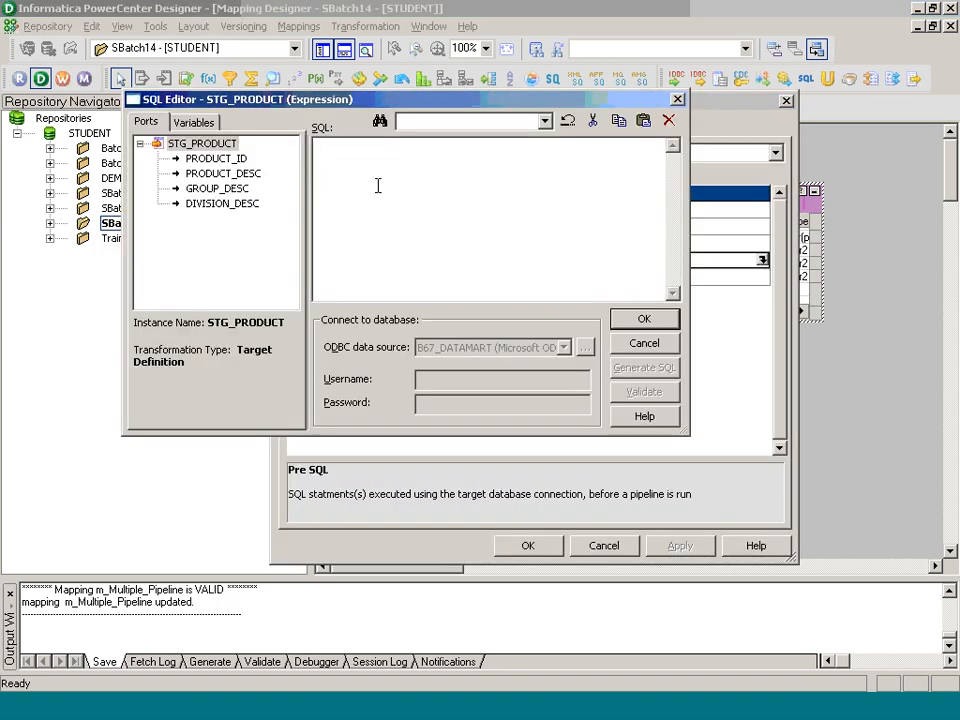
{"action": "type", "text": "delete from stg_product;"}
{"action": "left_click", "coordinate": [640, 322]}
{"action": "left_click", "coordinate": [529, 553]}
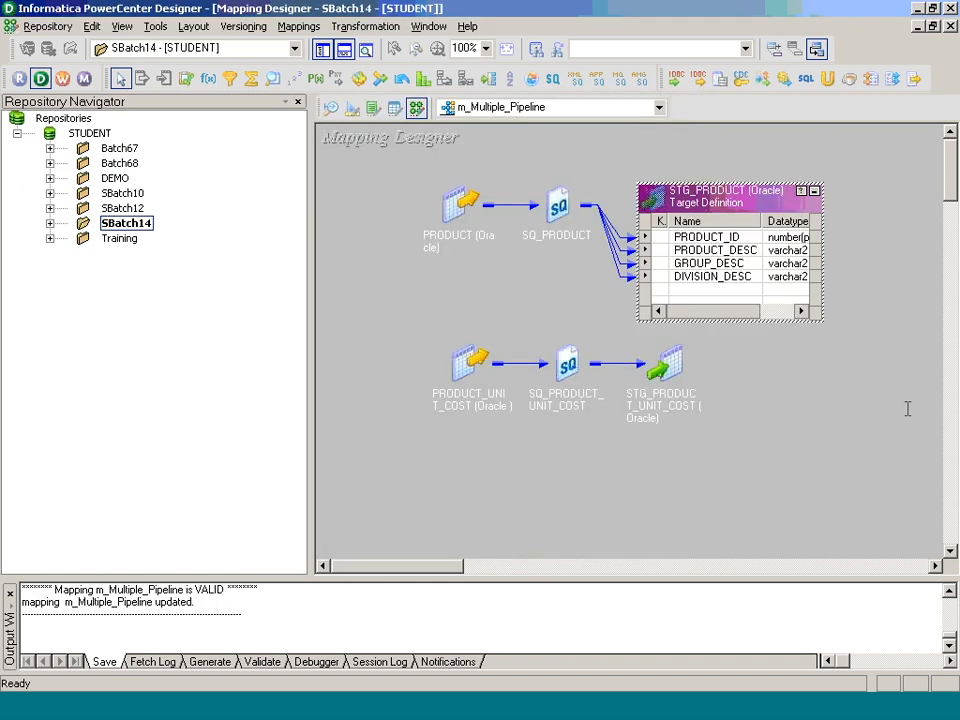
Step: Set STG_PRODUCT_UNIT_COST's Pre SQL to 'delete from stg_product_unit_cost;'
{"action": "double_click", "coordinate": [691, 407]}
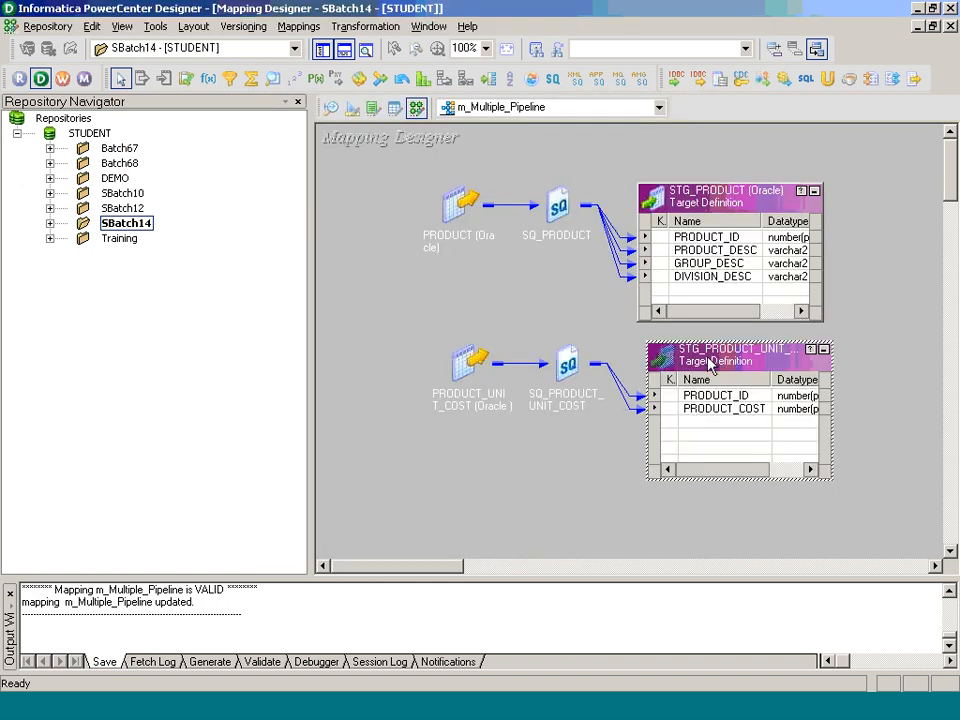
{"action": "double_click", "coordinate": [711, 364]}
{"action": "left_click", "coordinate": [423, 132]}
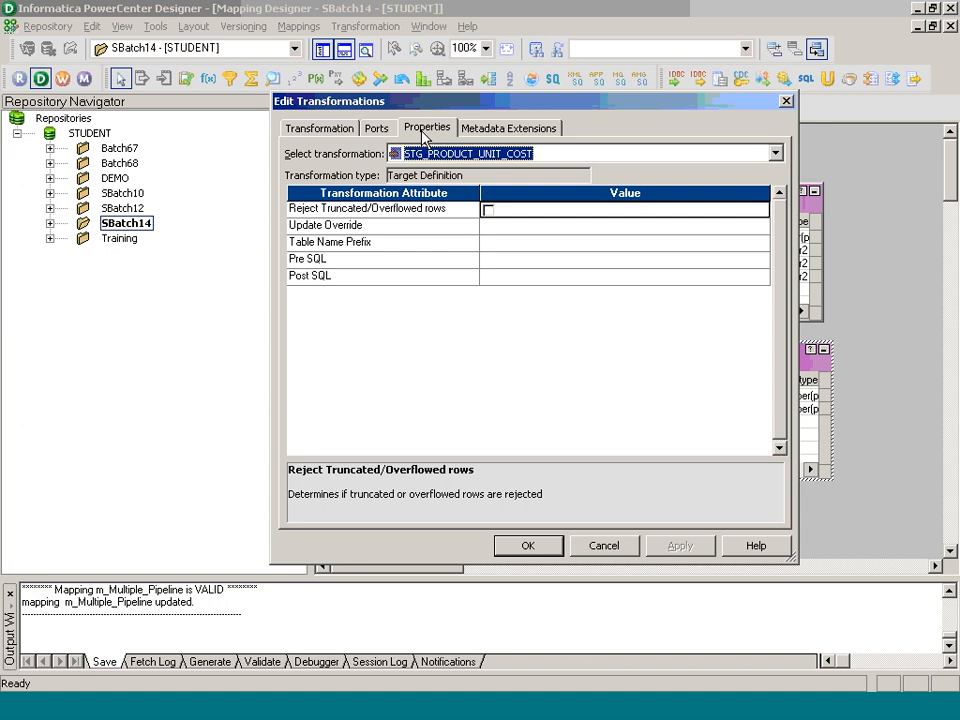
{"action": "left_click", "coordinate": [758, 260]}
{"action": "left_click", "coordinate": [762, 260]}
{"action": "type", "text": "delete"}
{"action": "type", "text": "from"}
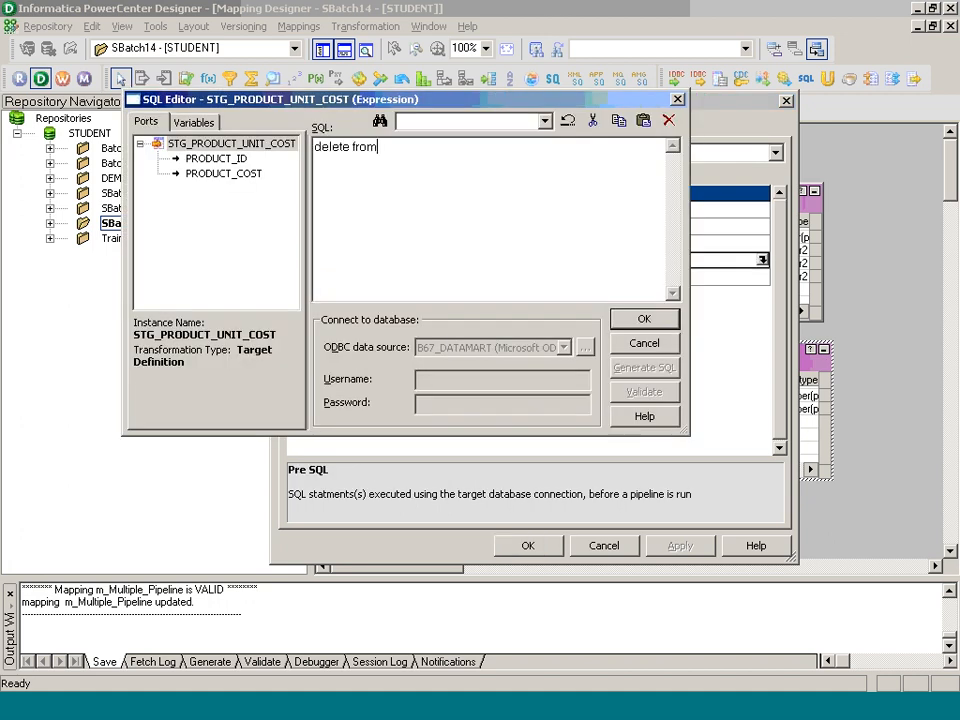
{"action": "type", "text": " stg_product_unit_cost;"}
{"action": "left_click", "coordinate": [674, 325]}
{"action": "left_click", "coordinate": [557, 550]}
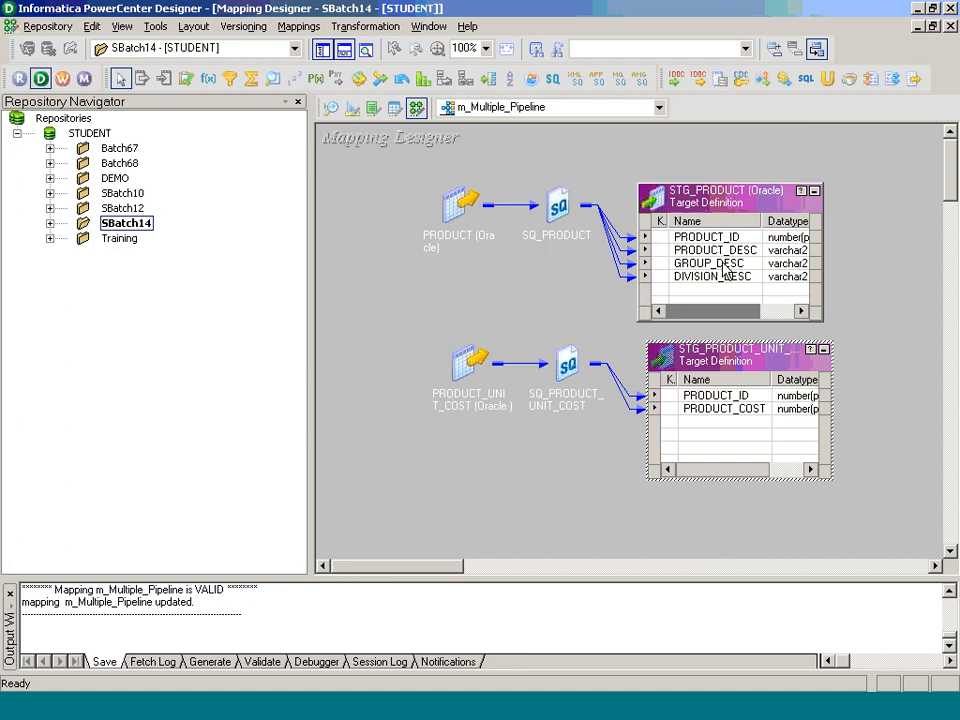
Step: Recheck STG_PRODUCT's Pre SQL and the mapping details, then launch Workflow Manager
{"action": "double_click", "coordinate": [713, 195]}
{"action": "left_click", "coordinate": [427, 128]}
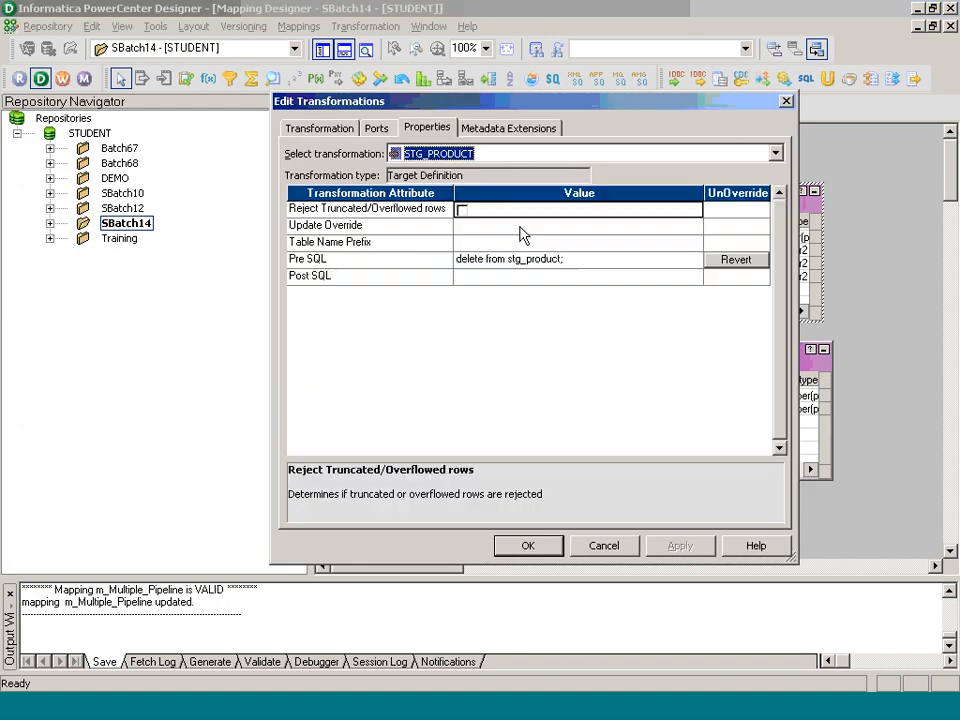
{"action": "left_click", "coordinate": [530, 545]}
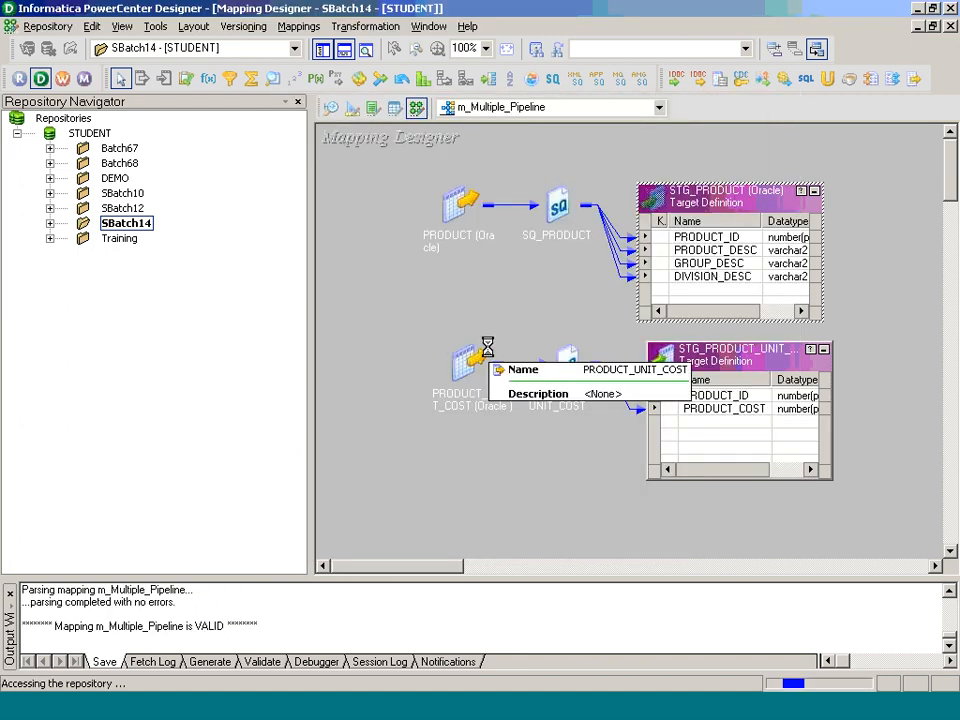
{"action": "left_click", "coordinate": [300, 28]}
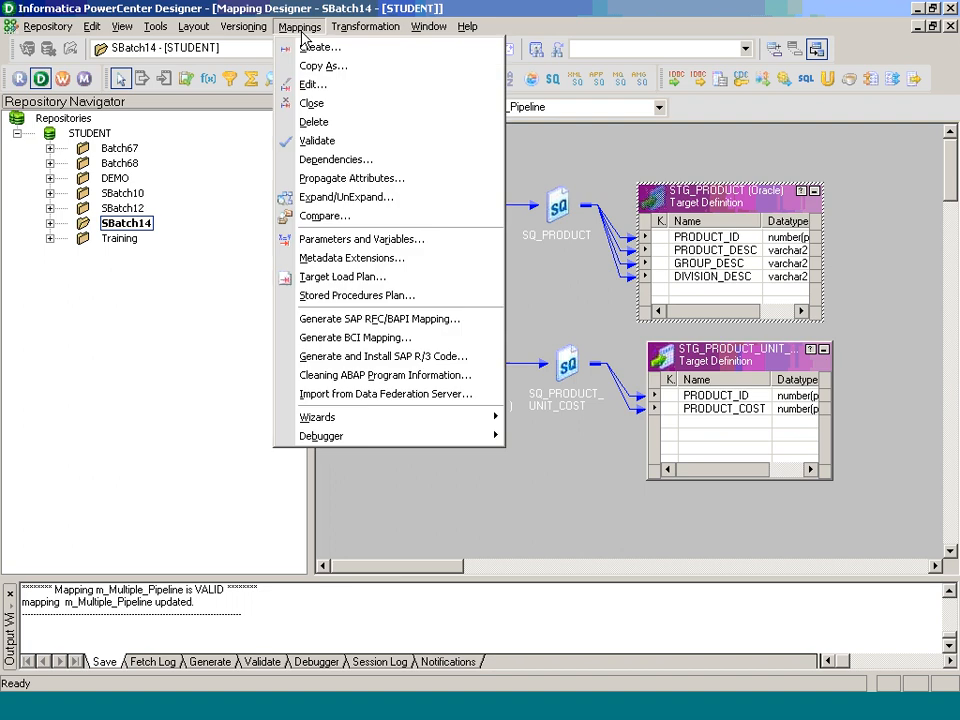
{"action": "left_click", "coordinate": [315, 86]}
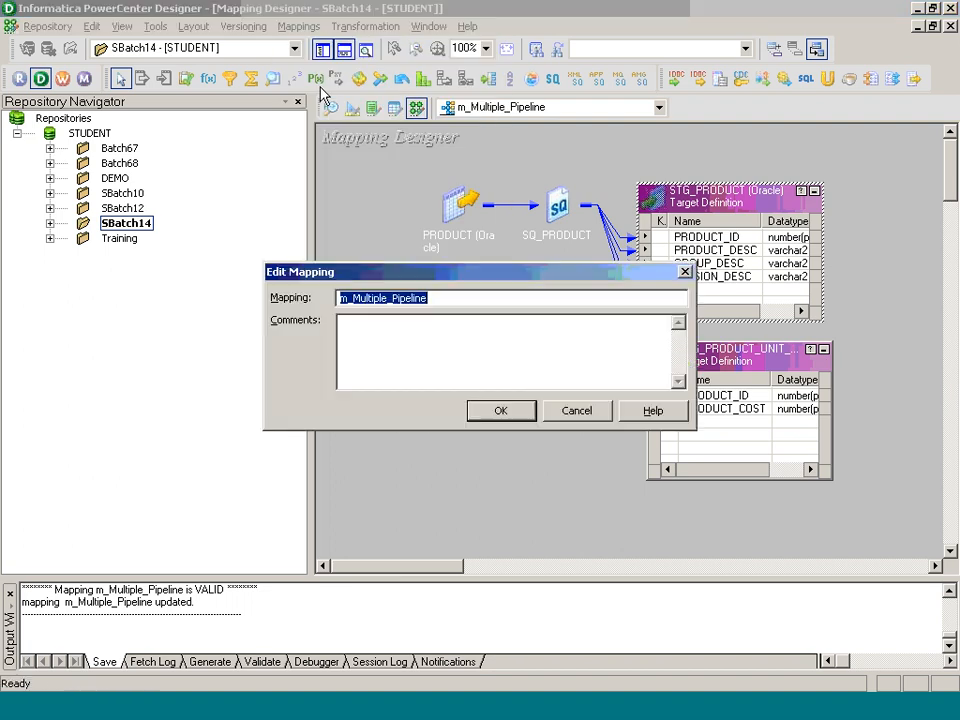
{"action": "left_click", "coordinate": [497, 411]}
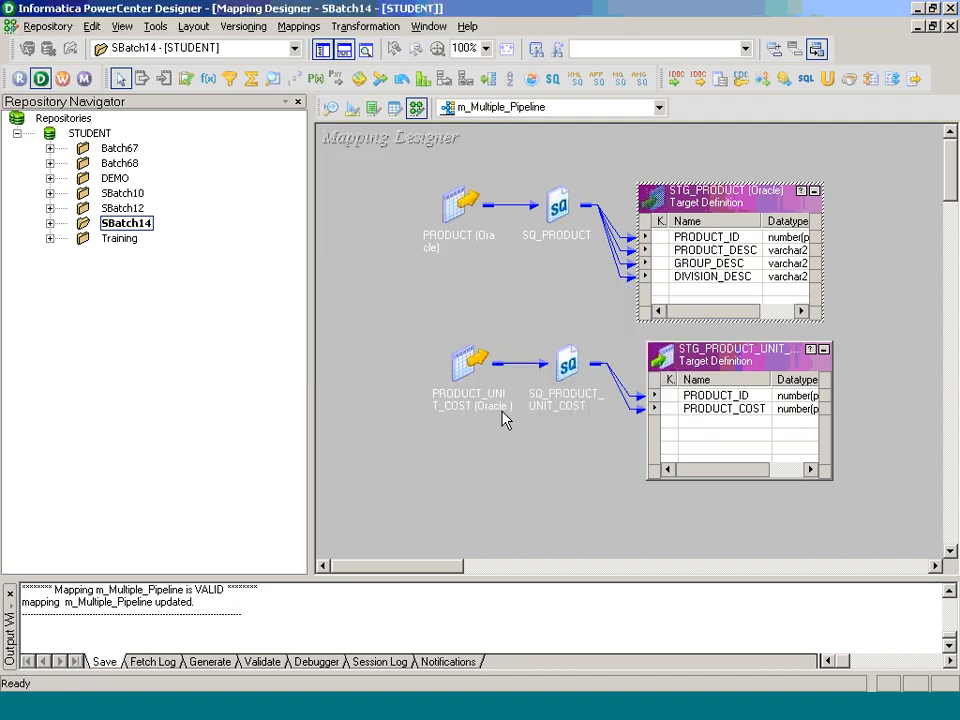
{"action": "left_click", "coordinate": [61, 79]}
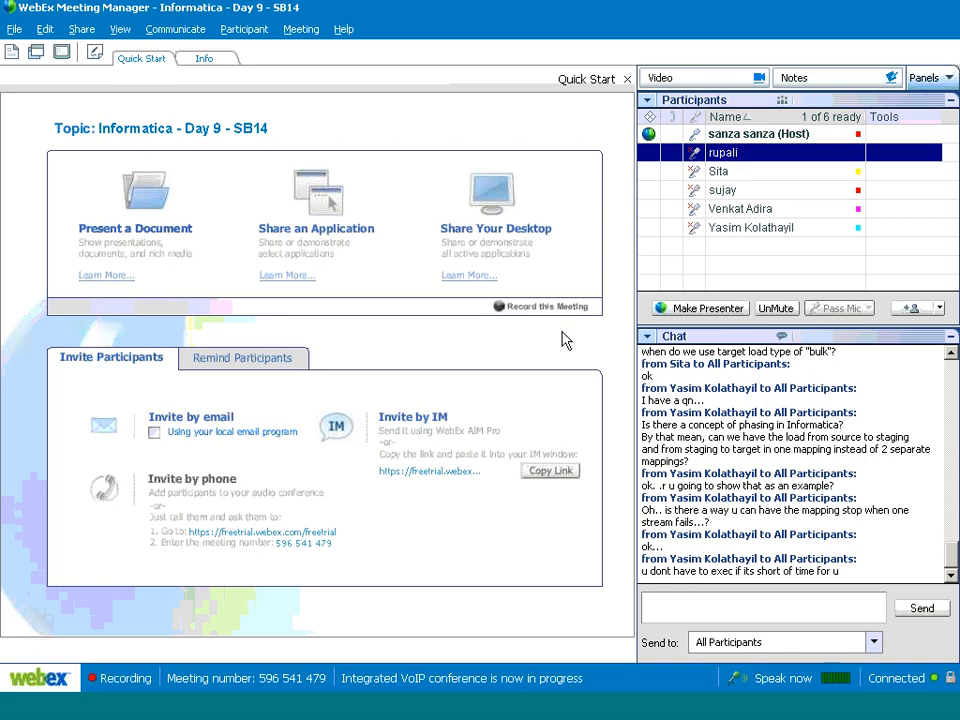
Step: Switch from WebEx back to the Workflow Manager window
{"action": "key", "text": "alt+Tab"}
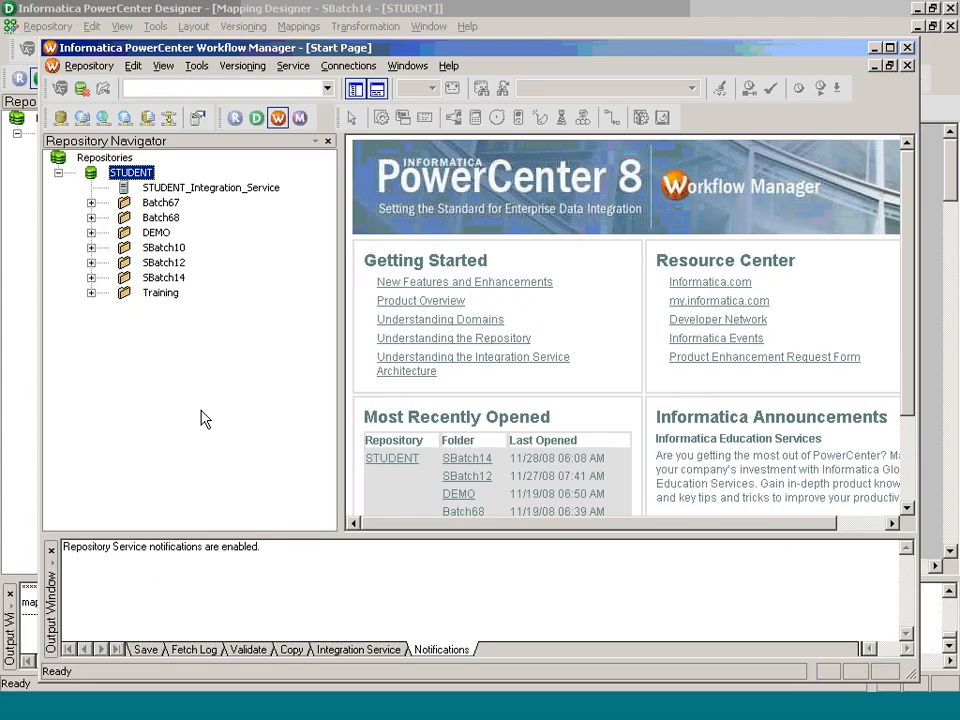
Step: Open the SBatch14 folder in Task Developer and clear the existing tasks from the workspace
{"action": "left_click", "coordinate": [176, 277]}
{"action": "double_click", "coordinate": [176, 279]}
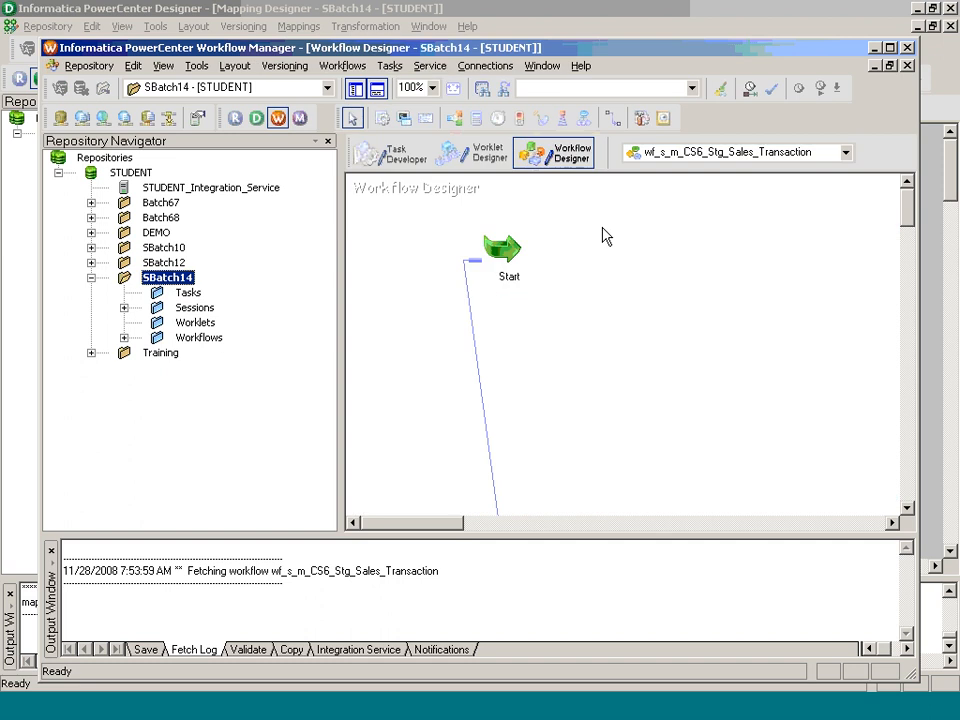
{"action": "left_click", "coordinate": [390, 155]}
{"action": "right_click", "coordinate": [622, 244]}
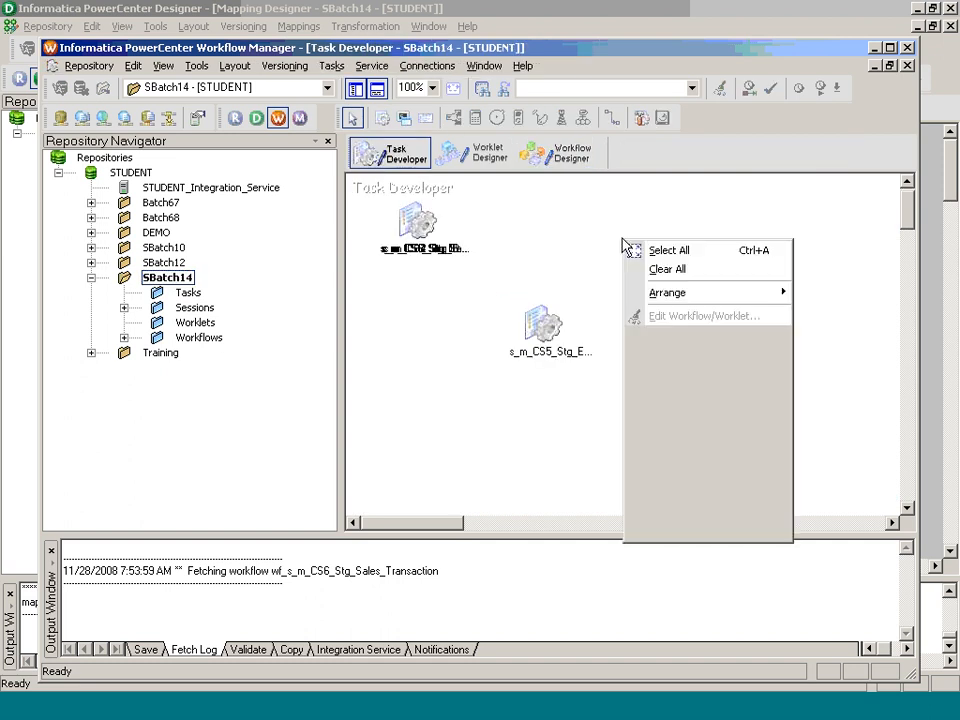
{"action": "left_click", "coordinate": [662, 266]}
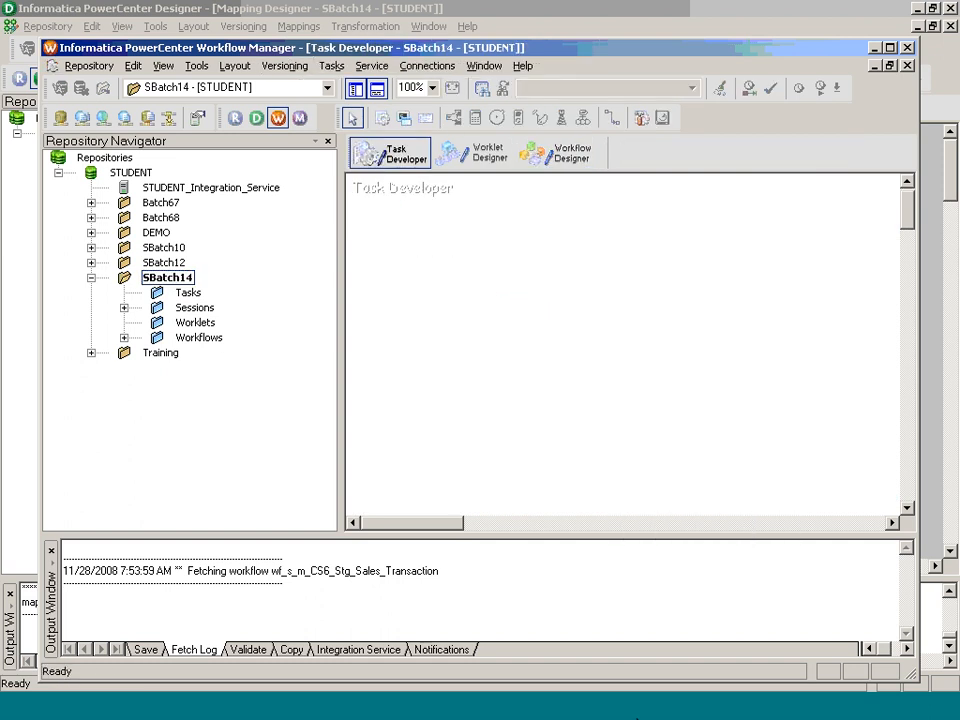
Step: Check the mapping name m_Multiple_Pipeline in Designer and return to Workflow Manager
{"action": "left_click", "coordinate": [542, 712]}
{"action": "left_click", "coordinate": [299, 26]}
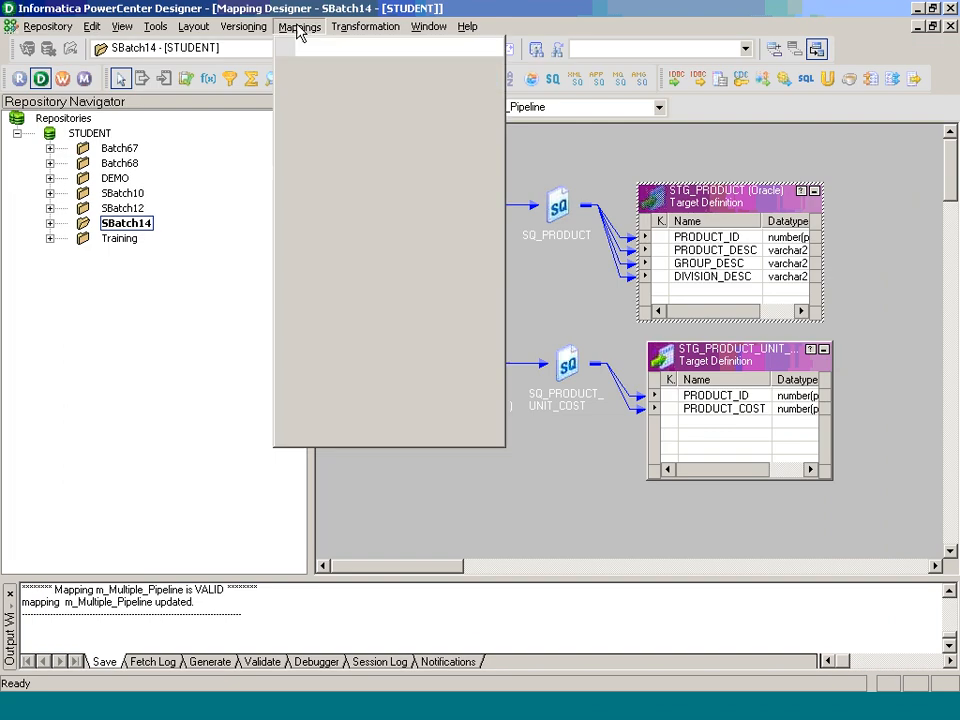
{"action": "left_click", "coordinate": [320, 81]}
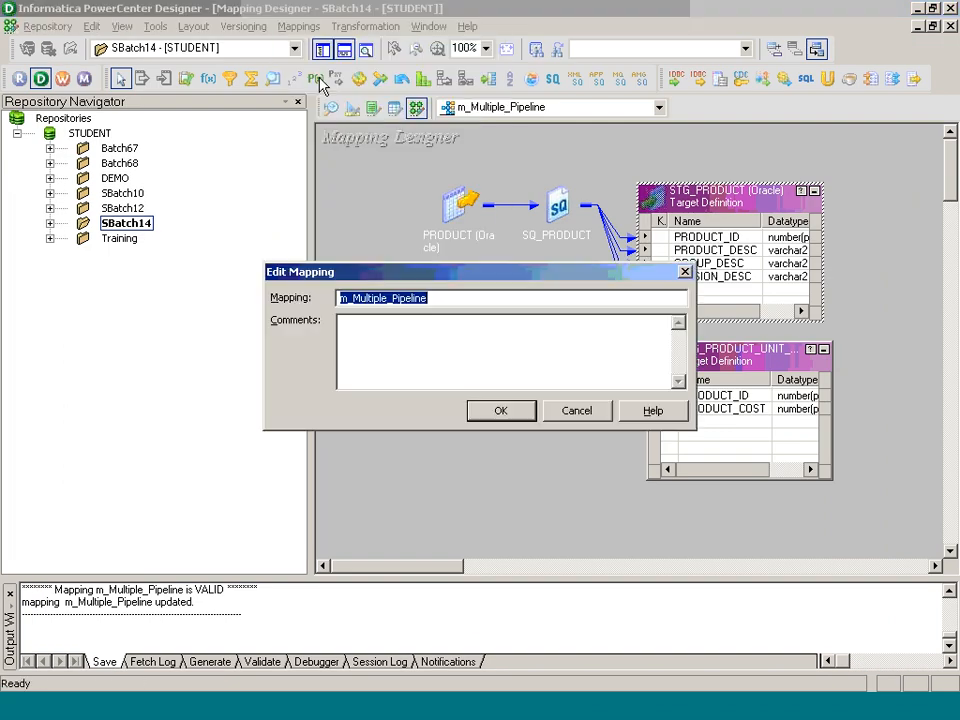
{"action": "left_click", "coordinate": [533, 413]}
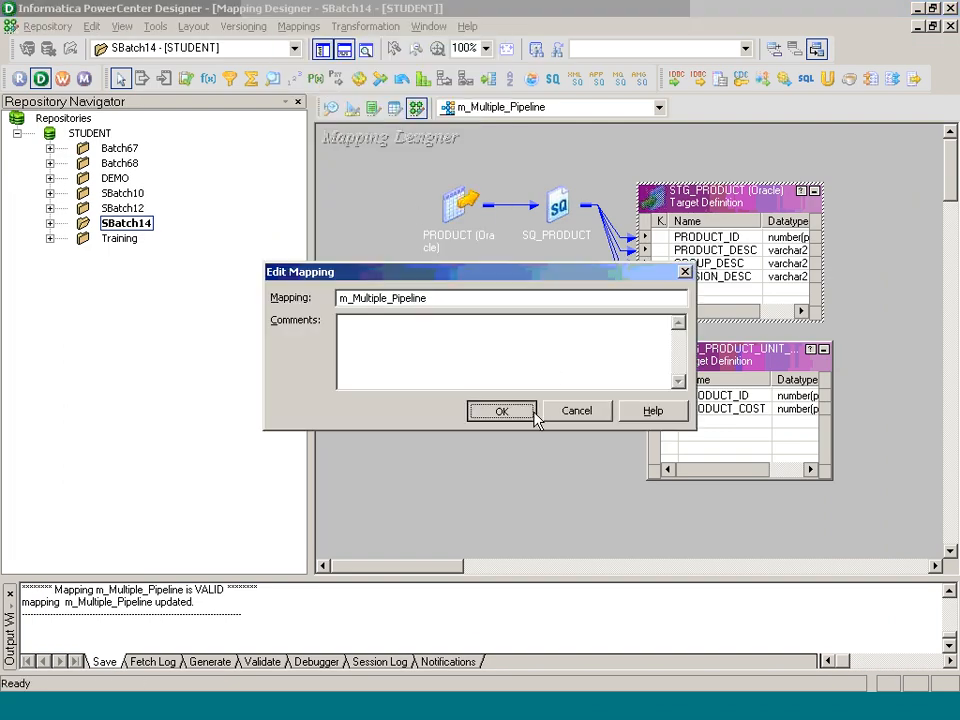
{"action": "key", "text": "alt+Tab"}
Step: Create session s_m_Multiple_Pipeline from the m_Multiple_Pipeline mapping and open its Mapping tab
{"action": "left_click", "coordinate": [335, 68]}
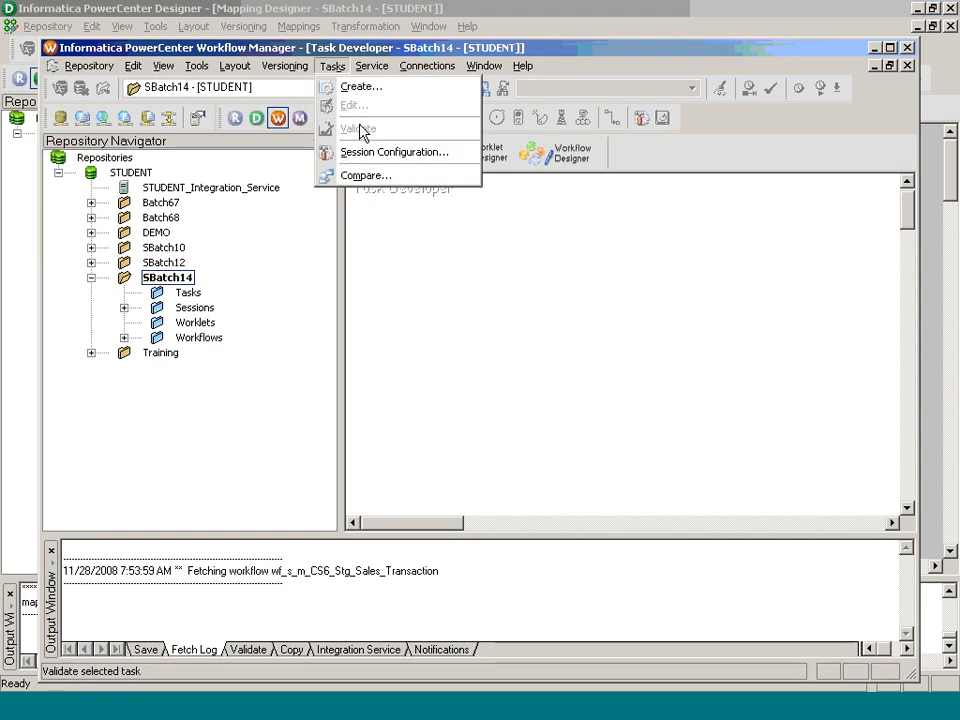
{"action": "left_click", "coordinate": [360, 87]}
{"action": "left_click", "coordinate": [546, 366]}
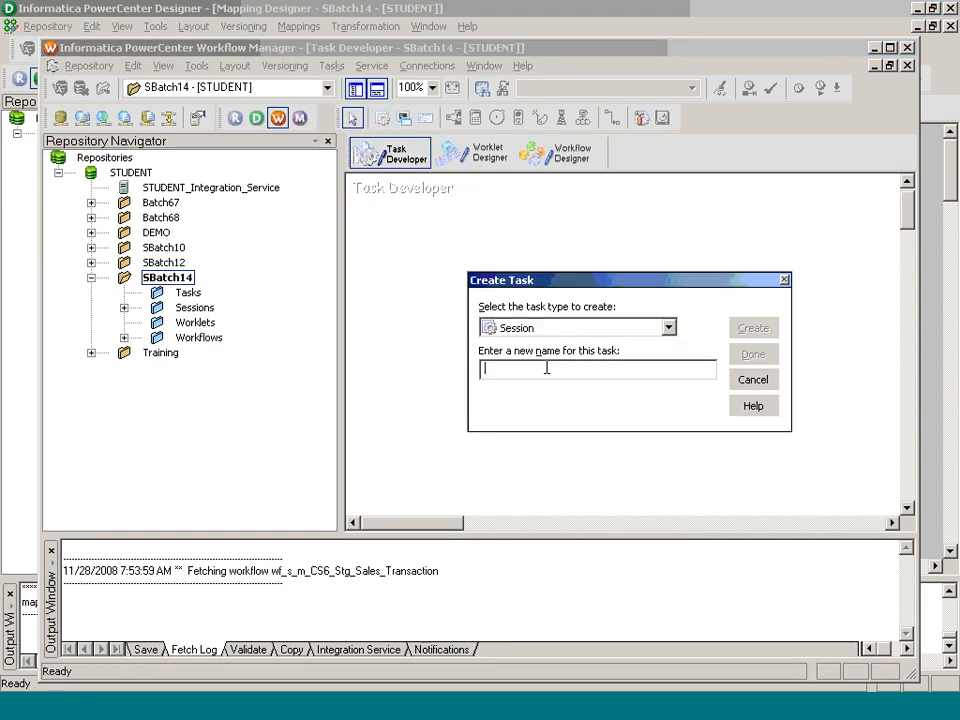
{"action": "type", "text": "s_m_Multiple_Pipeline"}
{"action": "key", "text": "Return"}
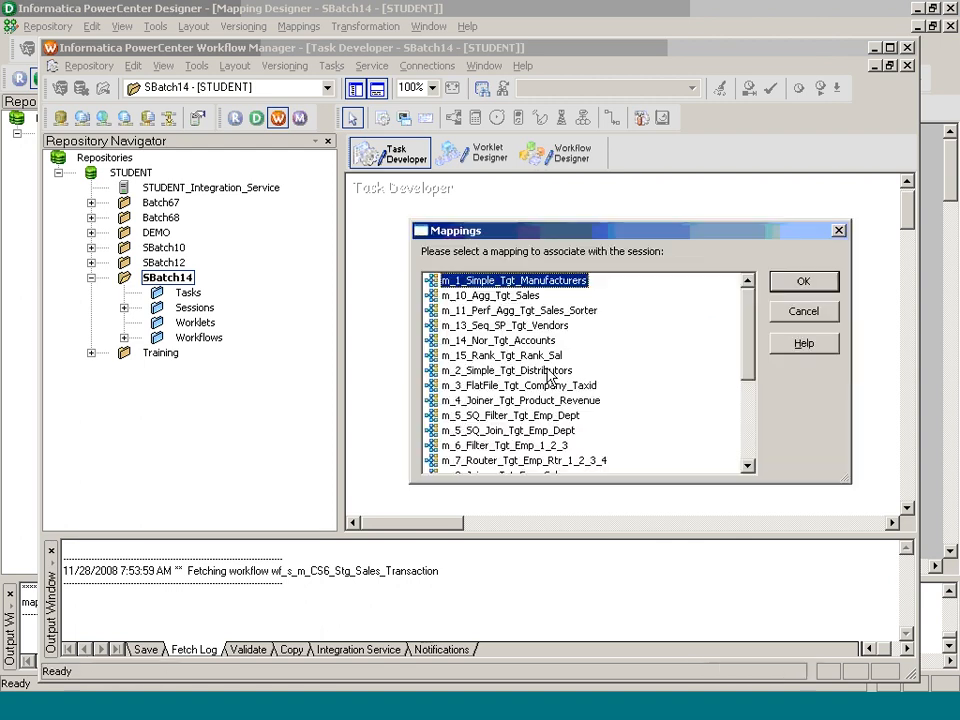
{"action": "scroll", "coordinate": [752, 418], "scroll_direction": "down", "scroll_amount": 4}
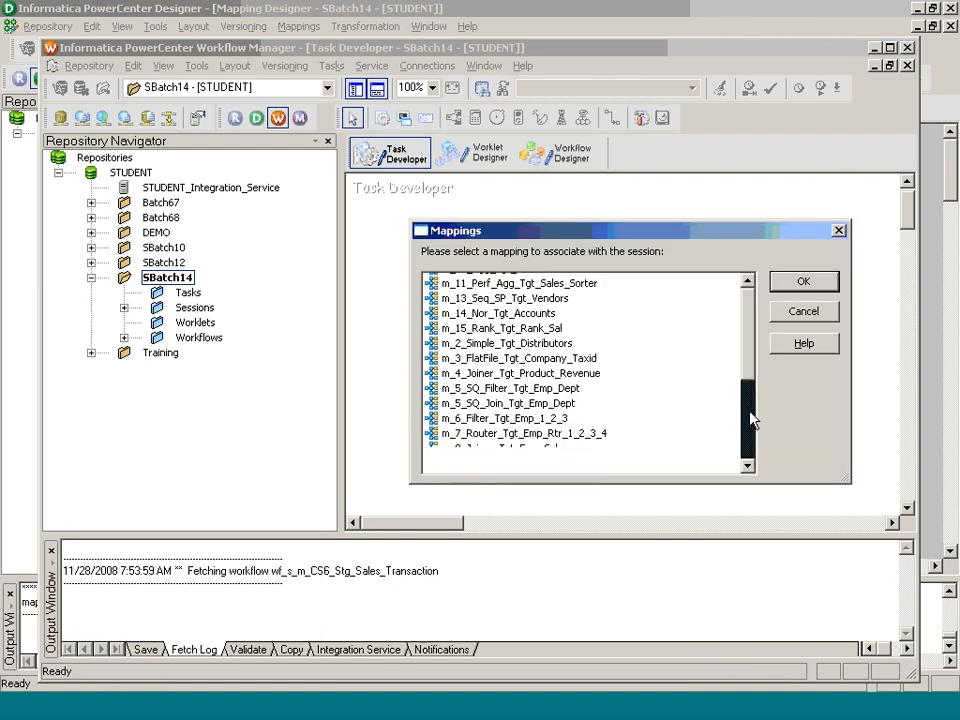
{"action": "left_click", "coordinate": [480, 461]}
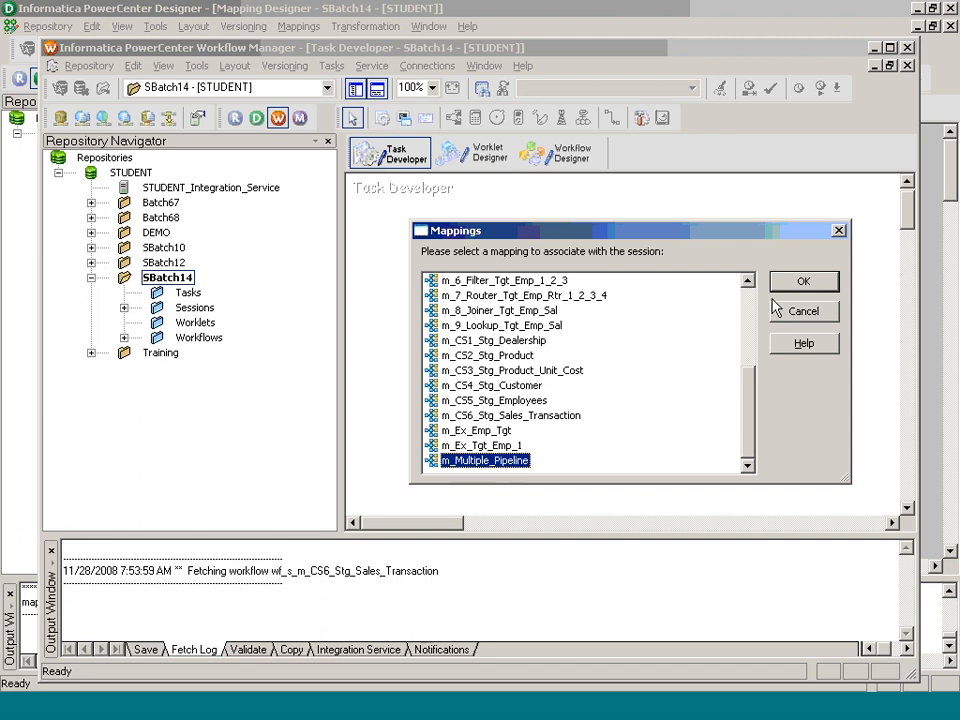
{"action": "left_click", "coordinate": [800, 284]}
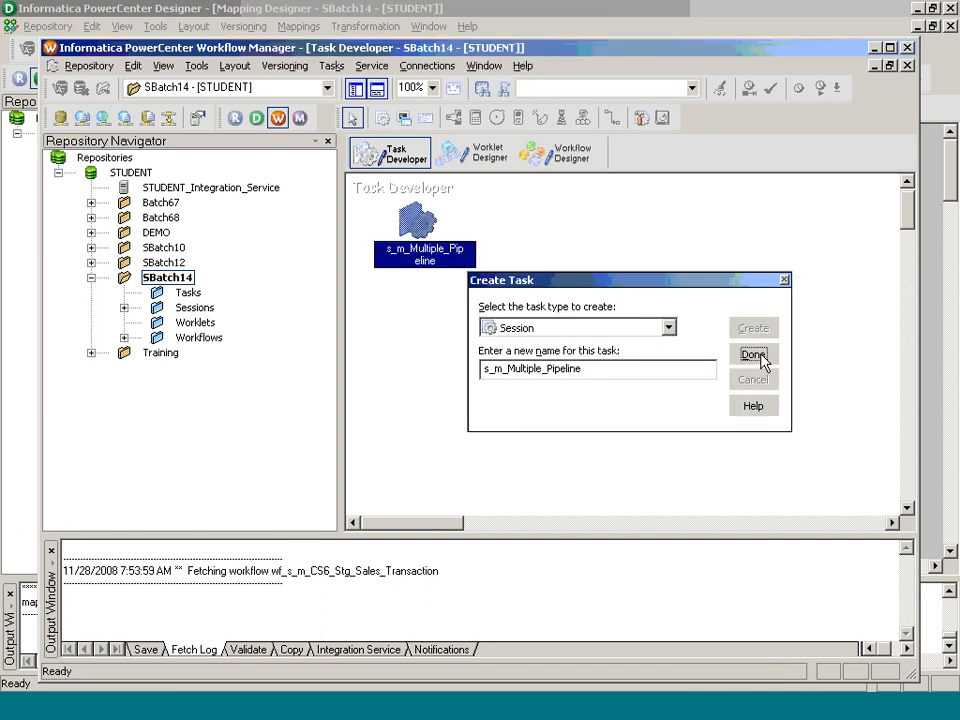
{"action": "left_click", "coordinate": [755, 356]}
{"action": "double_click", "coordinate": [422, 262]}
{"action": "left_click", "coordinate": [320, 38]}
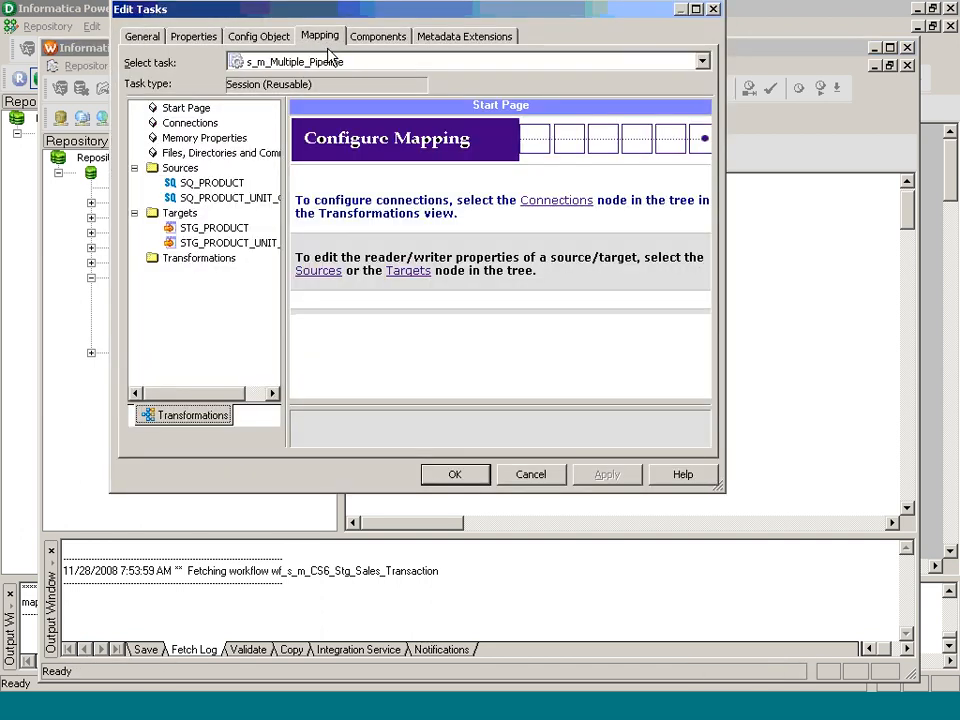
Step: Set both SQ_PRODUCT and SQ_PRODUCT_UNIT_COST source connections to DEV_SRC_SB14
{"action": "left_click", "coordinate": [220, 188]}
{"action": "left_click", "coordinate": [690, 273]}
{"action": "left_click", "coordinate": [690, 271]}
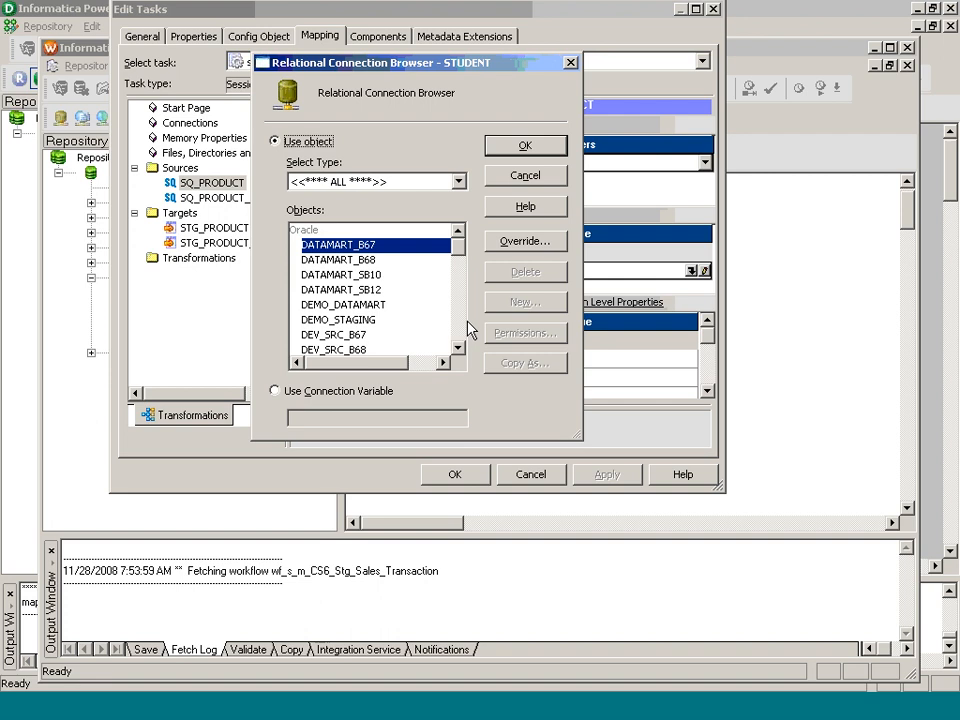
{"action": "scroll", "coordinate": [455, 328], "scroll_direction": "down", "scroll_amount": 3}
{"action": "left_click", "coordinate": [362, 290]}
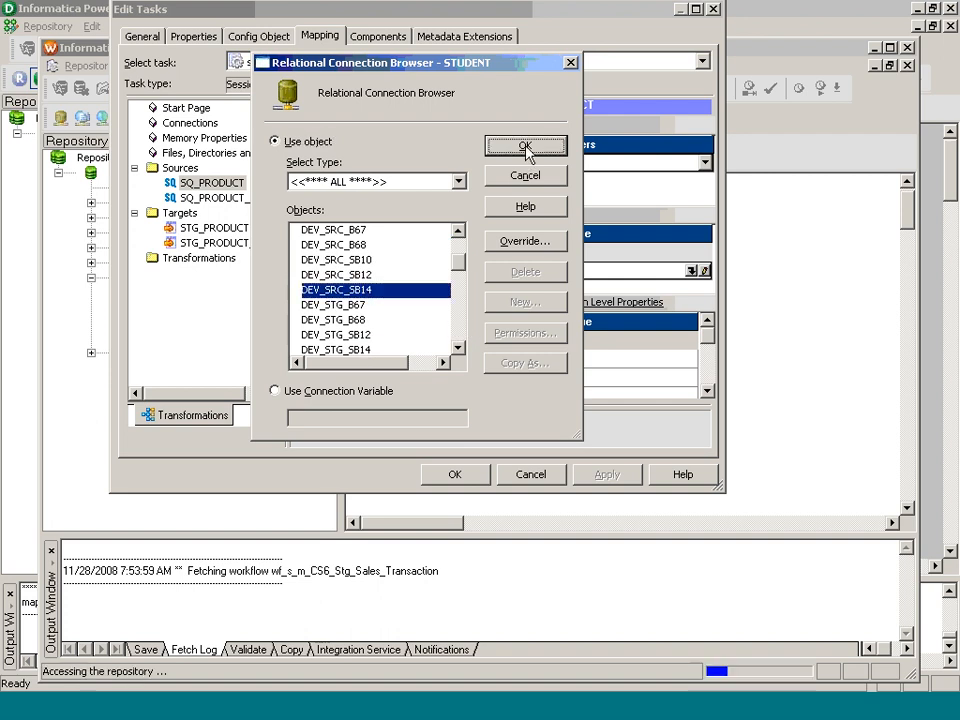
{"action": "left_click", "coordinate": [526, 148]}
{"action": "left_click", "coordinate": [270, 198]}
{"action": "left_click", "coordinate": [692, 271]}
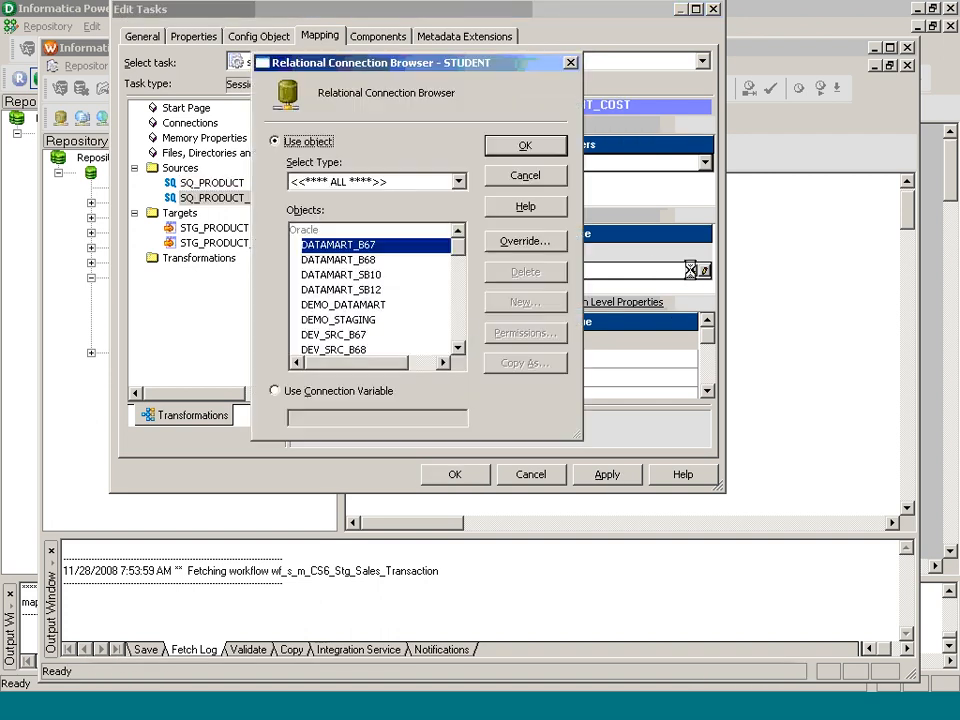
{"action": "scroll", "coordinate": [455, 326], "scroll_direction": "down", "scroll_amount": 3}
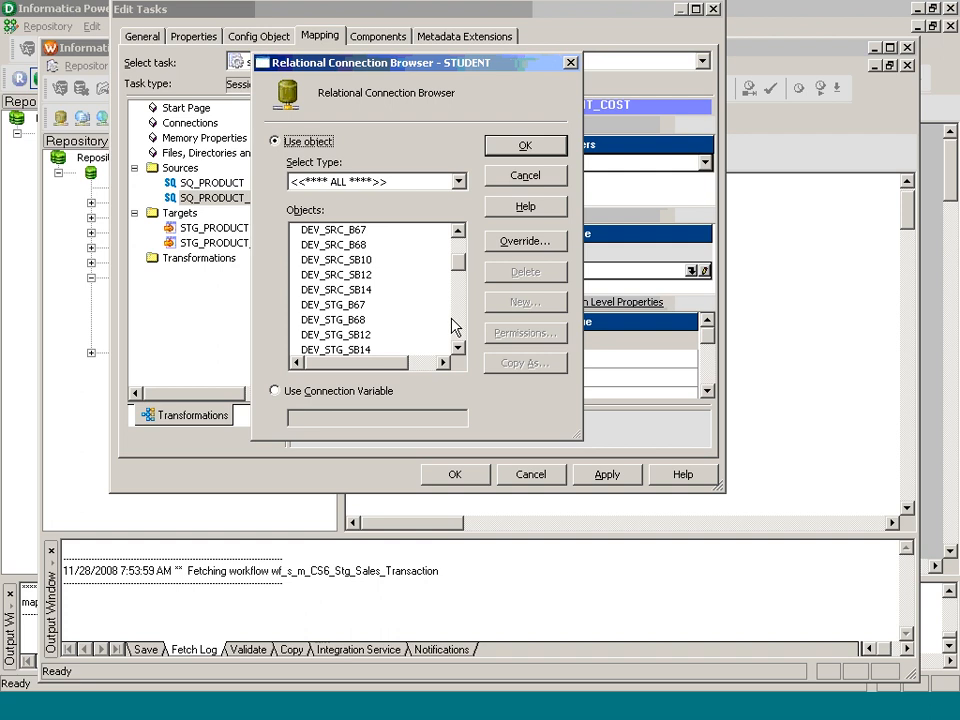
{"action": "left_click", "coordinate": [380, 290]}
{"action": "left_click", "coordinate": [540, 150]}
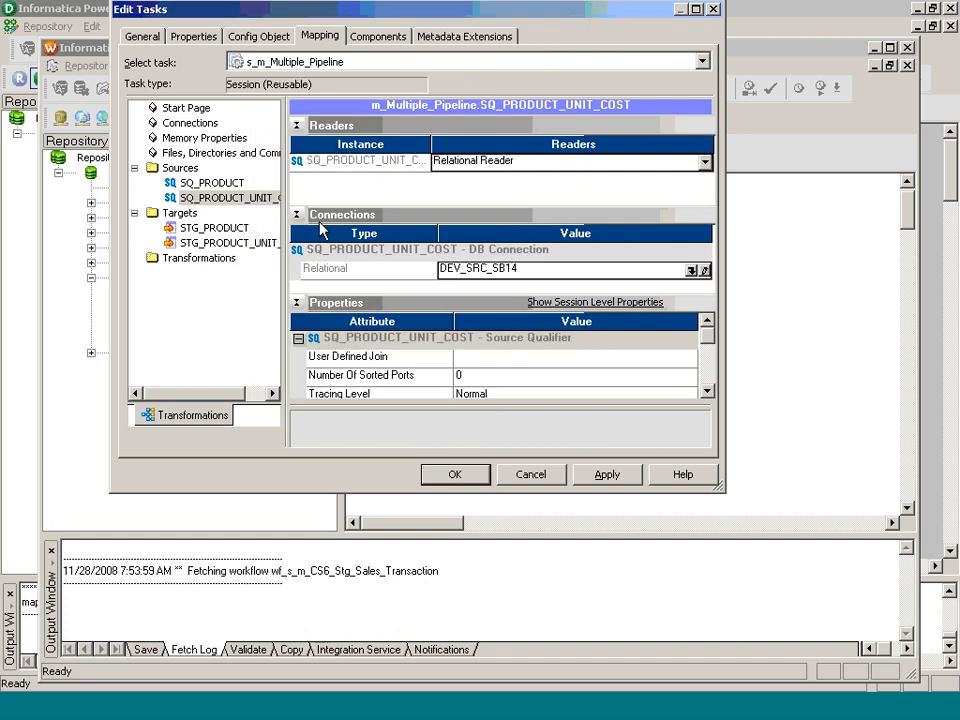
Step: Set STG_PRODUCT and STG_PRODUCT_UNIT_COST target connections to DEV_STG_SB14 and accept the session
{"action": "left_click", "coordinate": [240, 229]}
{"action": "left_click", "coordinate": [693, 253]}
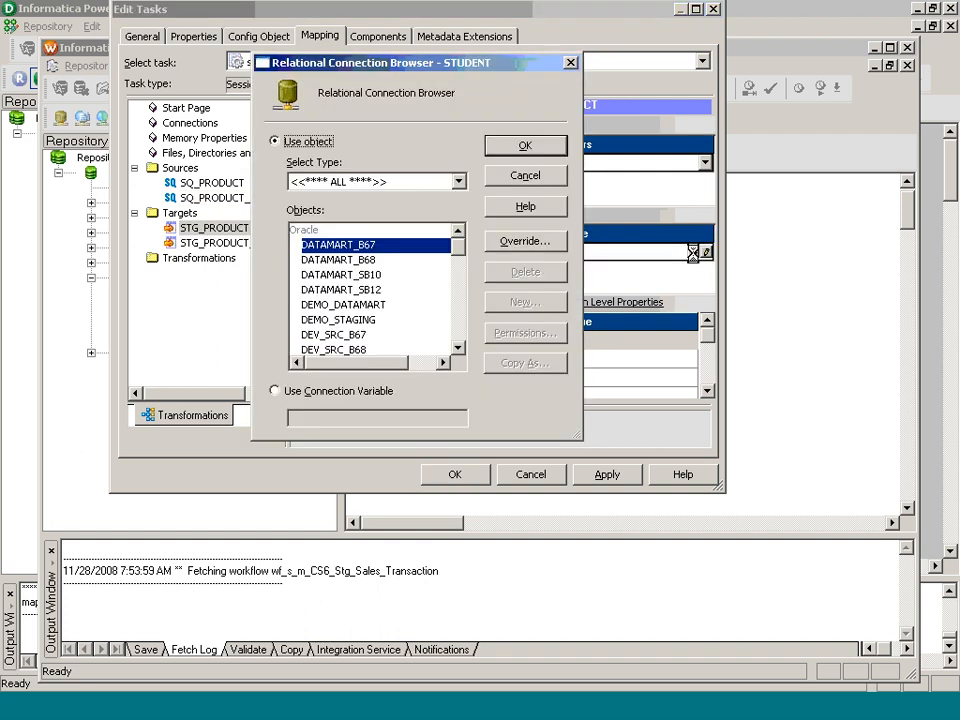
{"action": "scroll", "coordinate": [456, 328], "scroll_direction": "down", "scroll_amount": 3}
{"action": "left_click", "coordinate": [336, 349]}
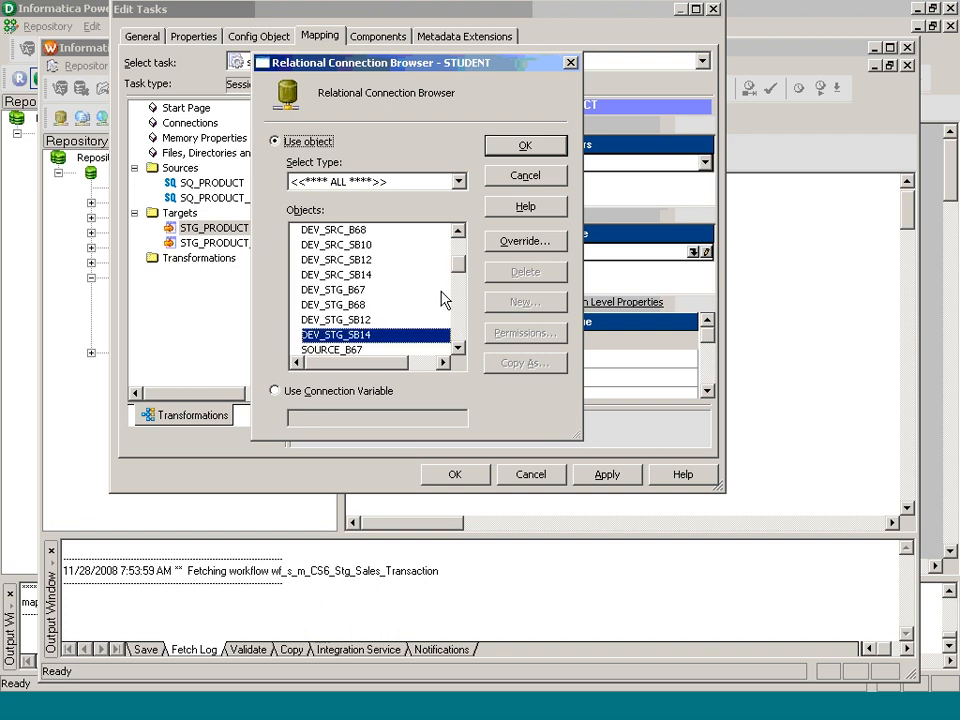
{"action": "left_click", "coordinate": [524, 146]}
{"action": "left_click", "coordinate": [230, 243]}
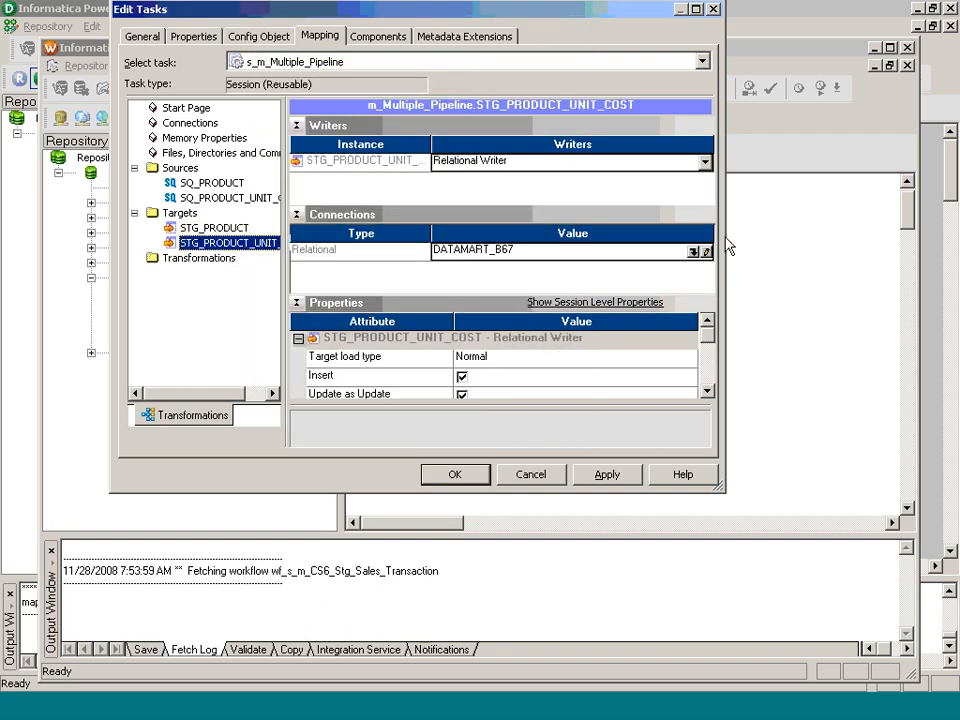
{"action": "left_click", "coordinate": [693, 253]}
{"action": "scroll", "coordinate": [440, 345], "scroll_direction": "down", "scroll_amount": 5}
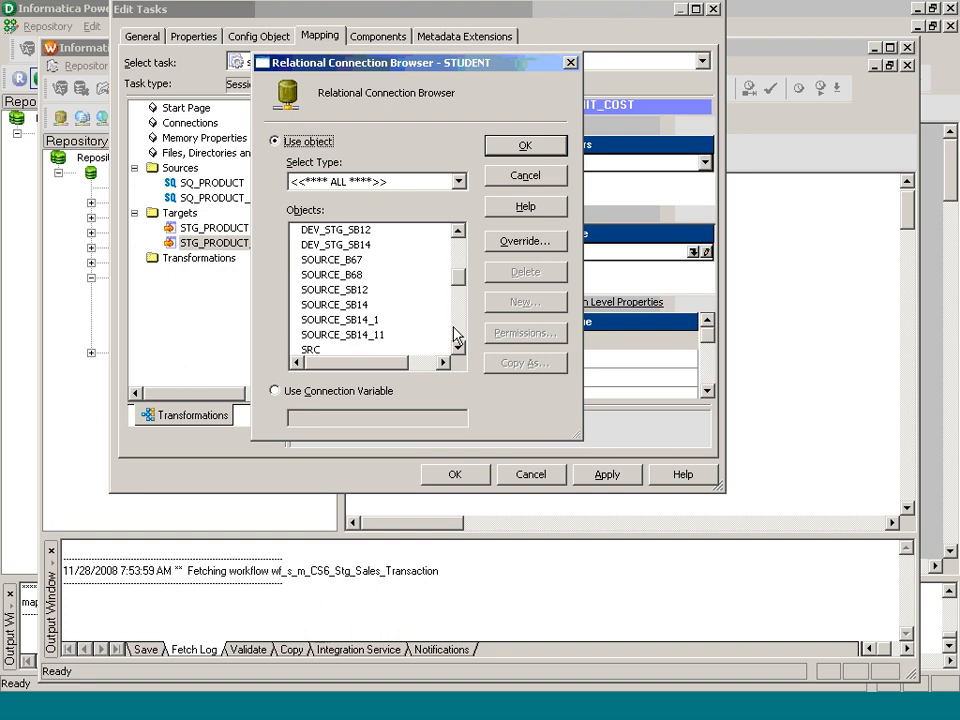
{"action": "left_click", "coordinate": [365, 246]}
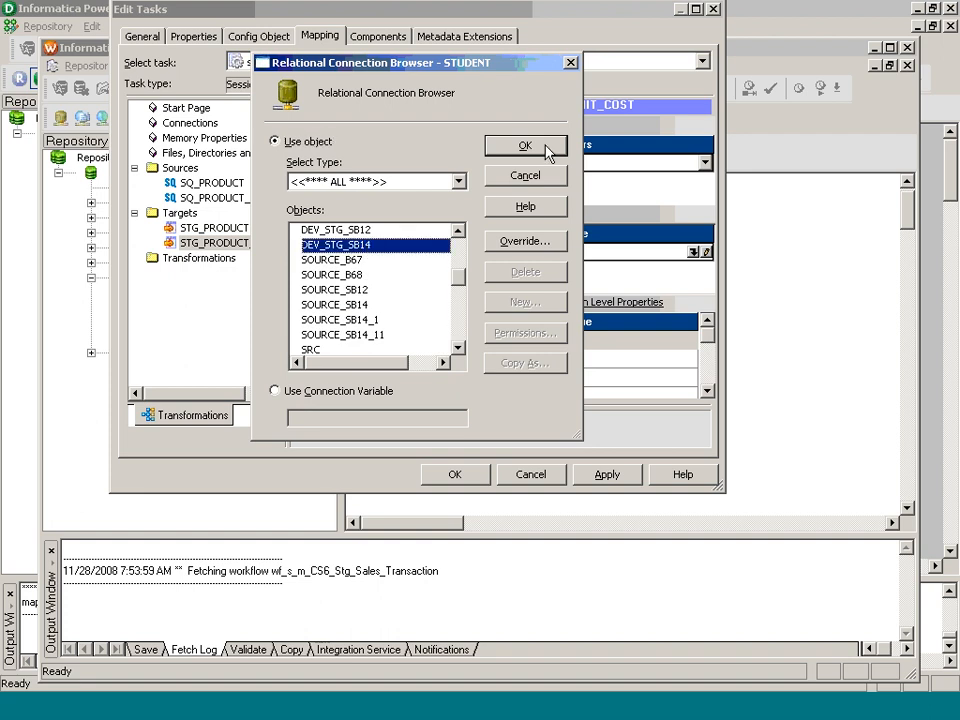
{"action": "left_click", "coordinate": [526, 147]}
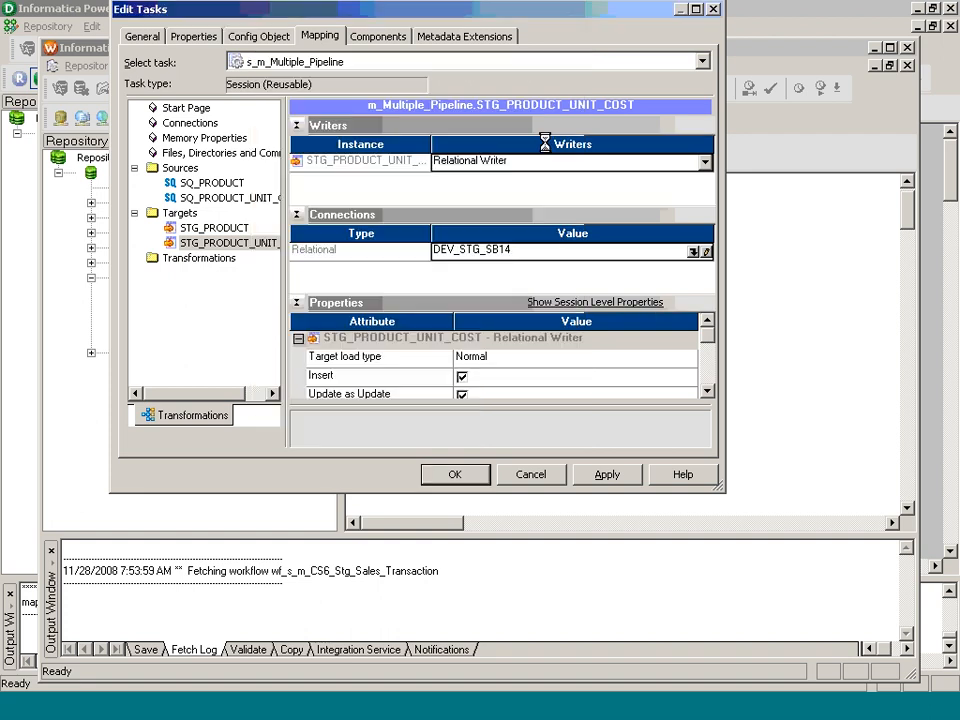
{"action": "left_click", "coordinate": [240, 229]}
{"action": "left_click", "coordinate": [456, 474]}
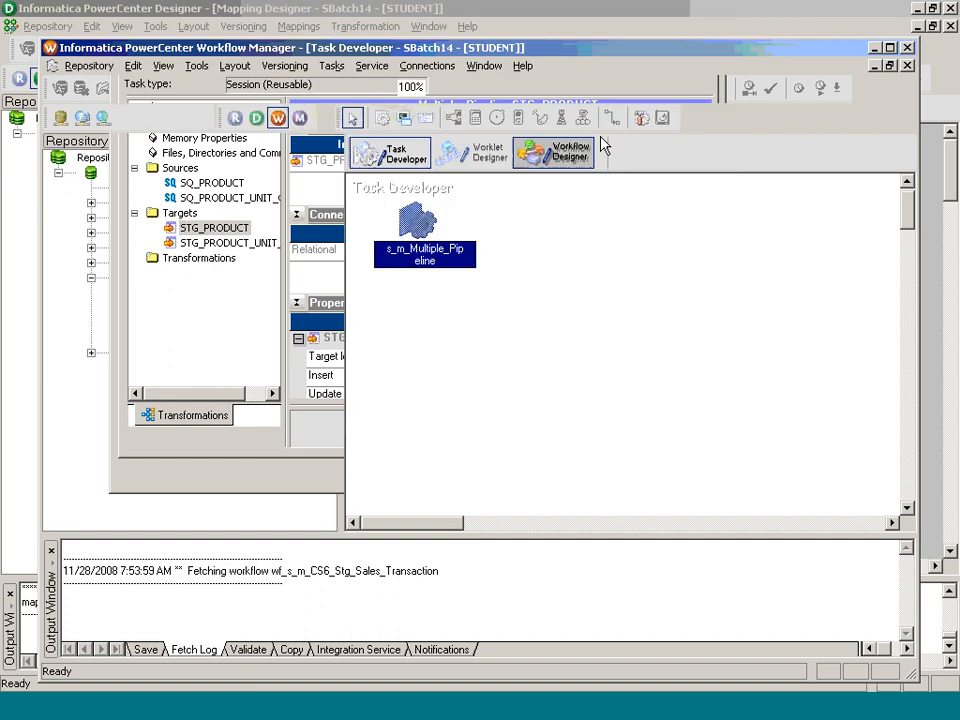
Step: Close the previously open workflow in Workflow Designer
{"action": "left_click", "coordinate": [588, 152]}
{"action": "left_click", "coordinate": [342, 65]}
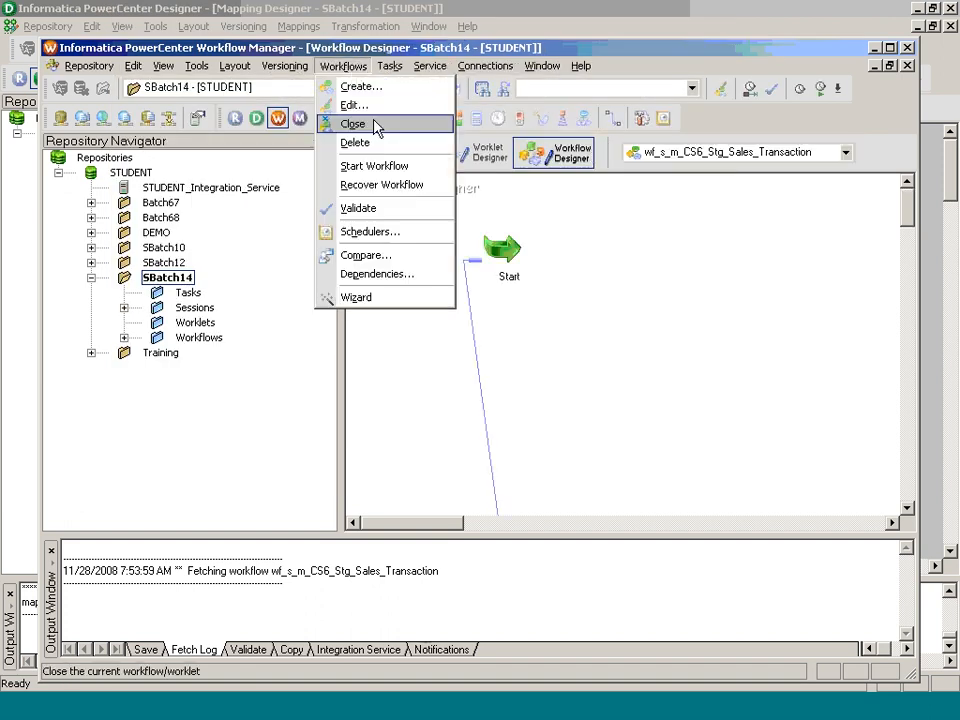
{"action": "left_click", "coordinate": [377, 126]}
Step: Create workflow wf_s_m_Multiple_Pipeline from the s_m_Multiple_Pipeline session and start it
{"action": "left_click", "coordinate": [123, 308]}
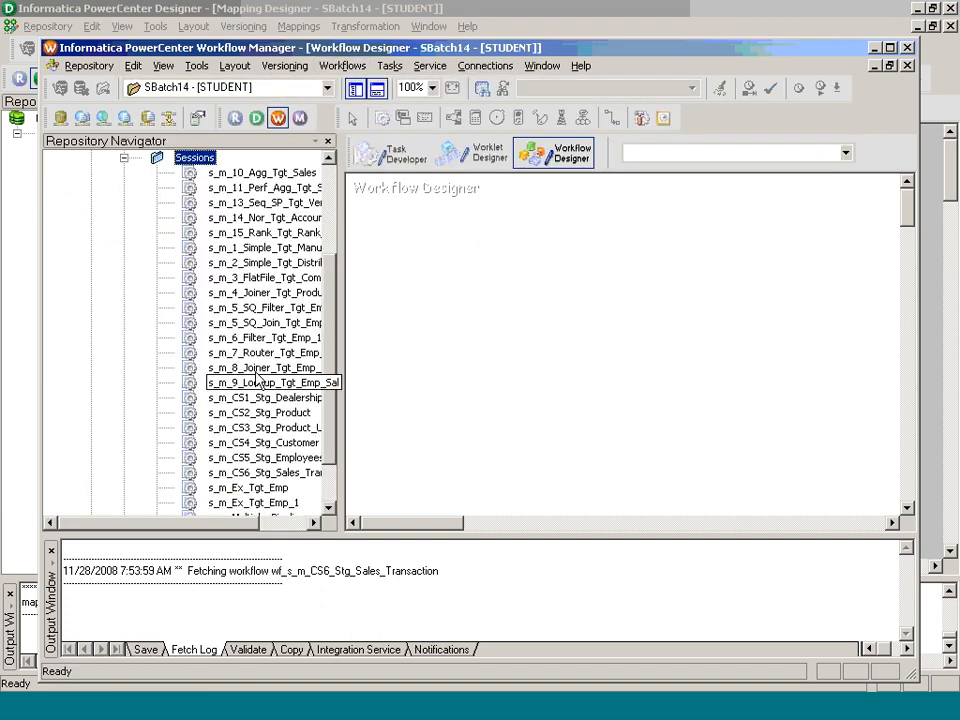
{"action": "scroll", "coordinate": [332, 489], "scroll_direction": "down", "scroll_amount": 2}
{"action": "left_click_drag", "start_coordinate": [258, 458], "coordinate": [486, 418]}
{"action": "type", "text": "wf_"}
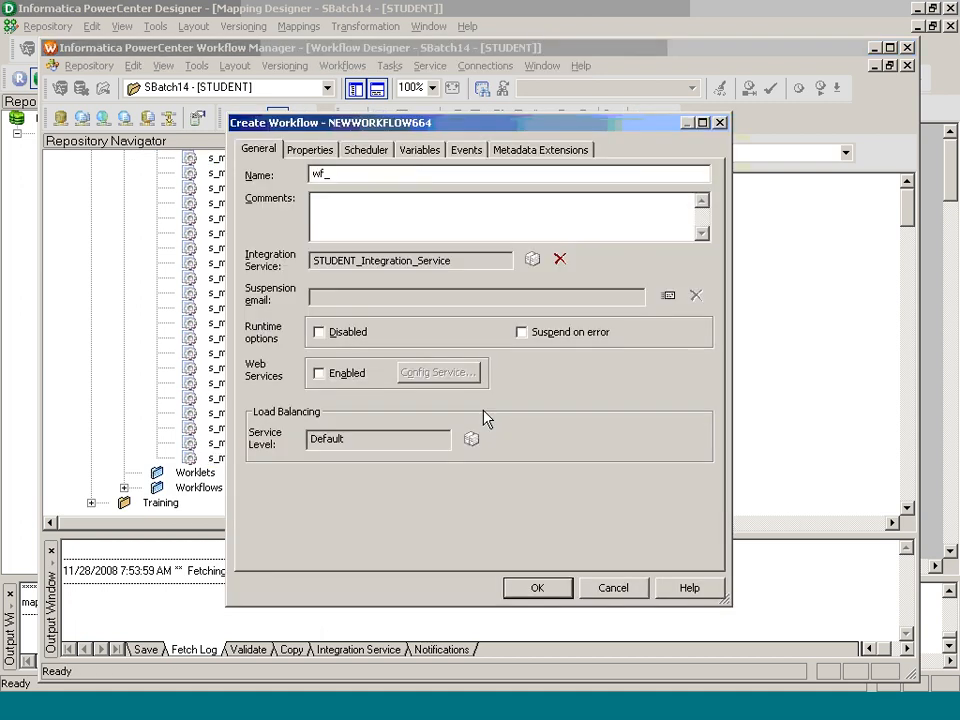
{"action": "type", "text": "s_m_Multiple_Pipeline"}
{"action": "key", "text": "Return"}
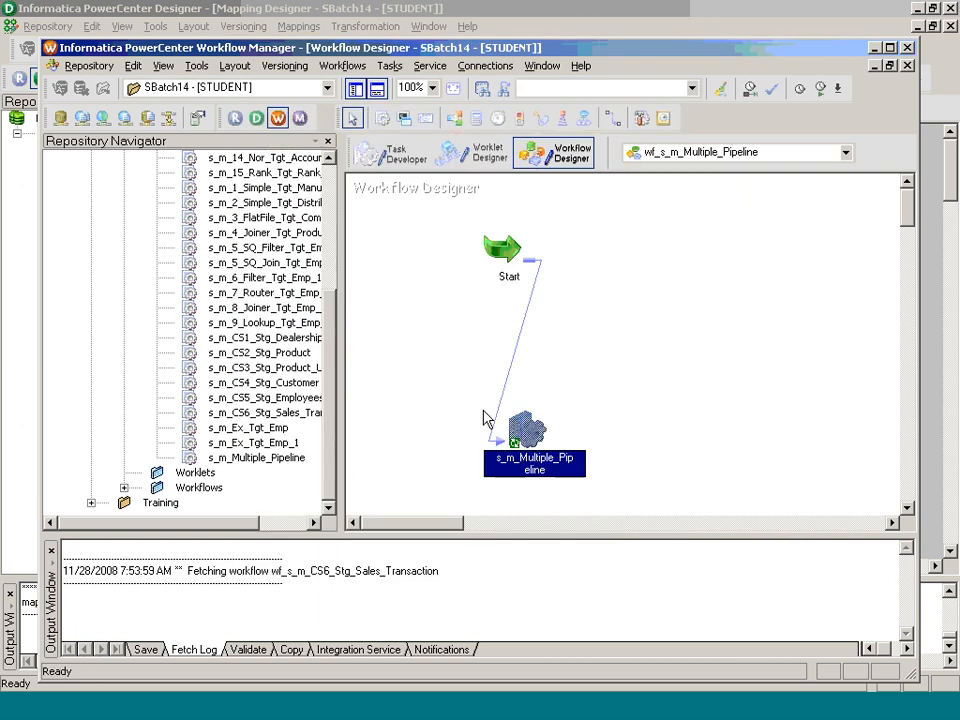
{"action": "right_click", "coordinate": [435, 280]}
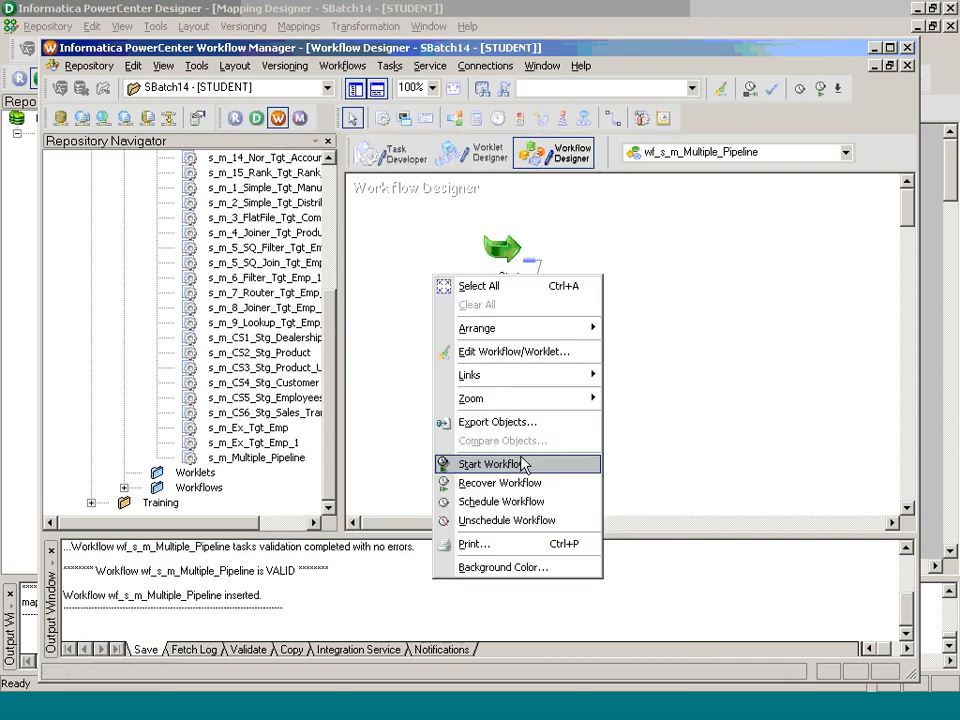
{"action": "left_click", "coordinate": [523, 465]}
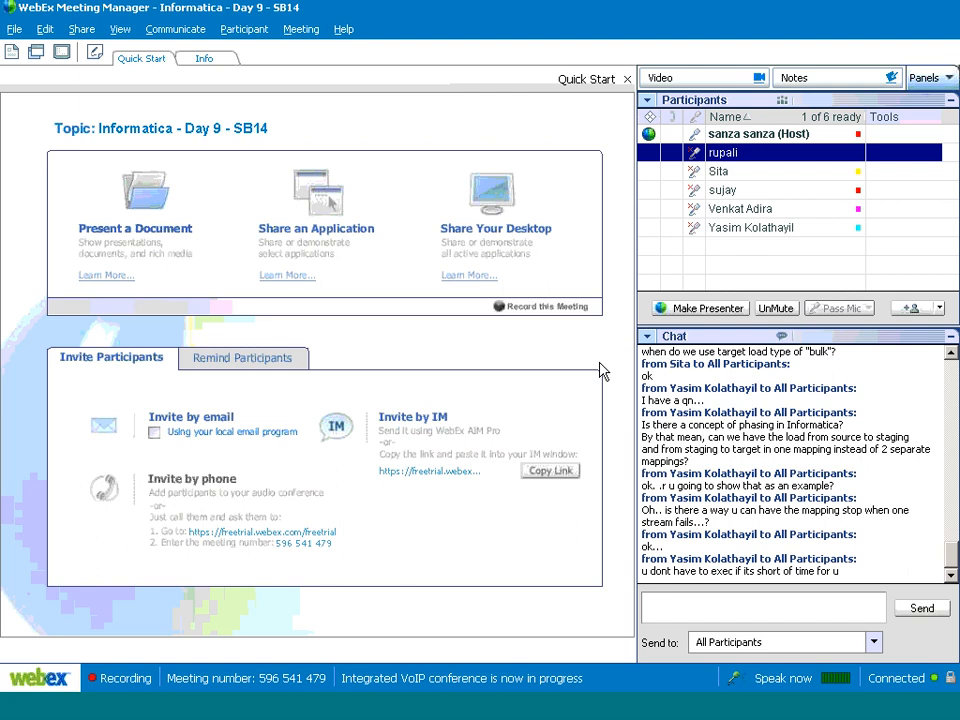
Step: In Workflow Monitor, open the session log of the succeeded s_m_Multiple_Pipeline run
{"action": "key", "text": "alt+Tab"}
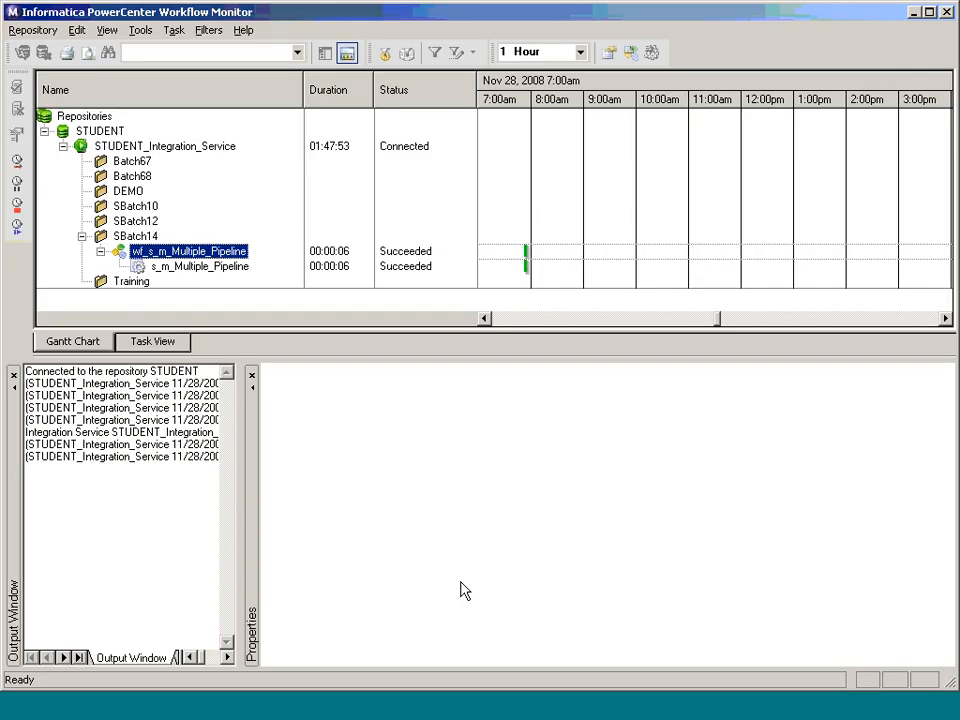
{"action": "left_click", "coordinate": [197, 267]}
{"action": "right_click", "coordinate": [197, 267]}
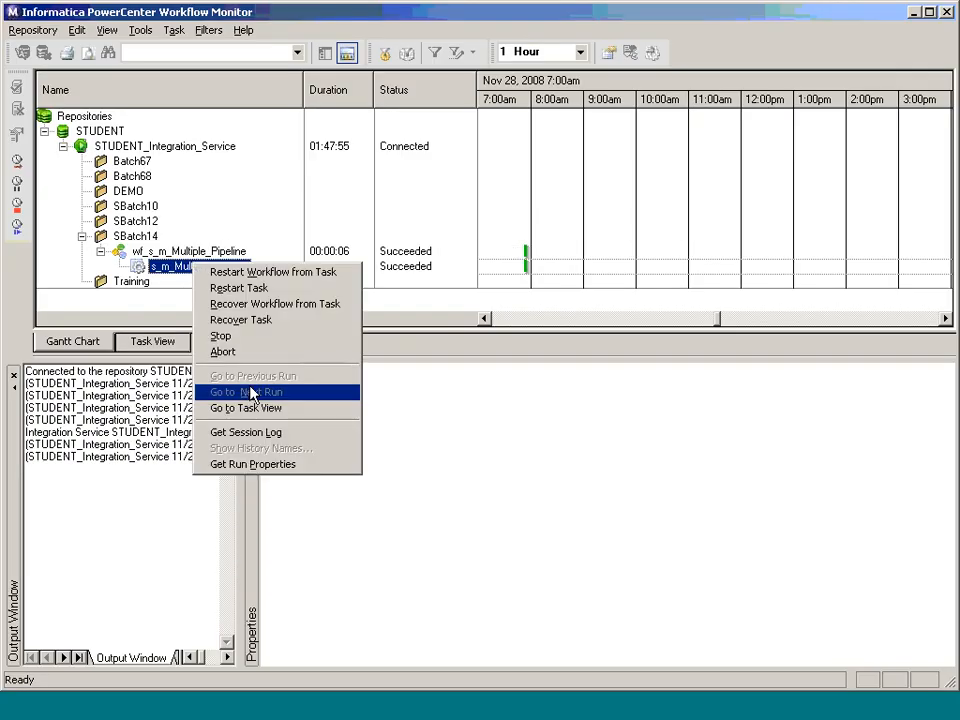
{"action": "left_click", "coordinate": [271, 438]}
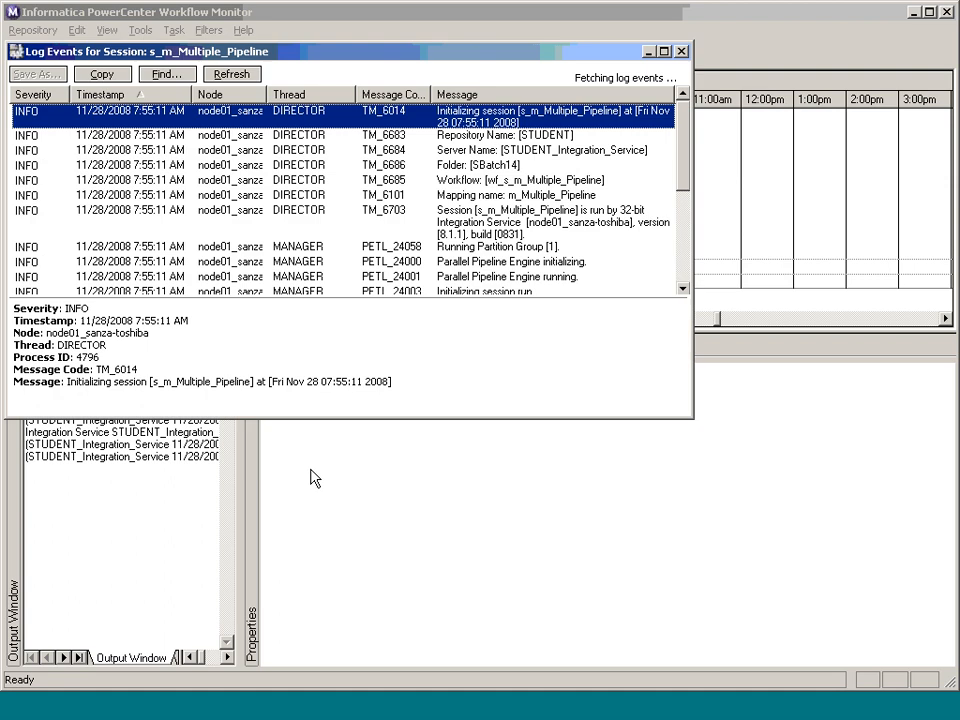
Step: Maximize the session log and scroll down through its log events
{"action": "left_click", "coordinate": [663, 52]}
{"action": "scroll", "coordinate": [770, 478], "scroll_direction": "down", "scroll_amount": 1}
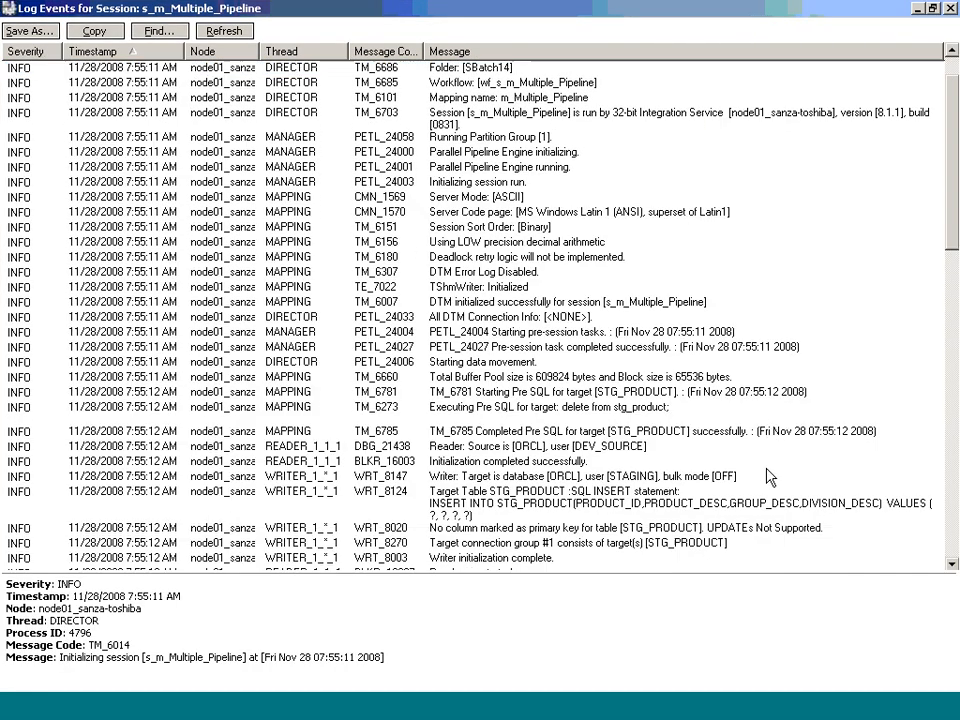
{"action": "scroll", "coordinate": [770, 478], "scroll_direction": "down", "scroll_amount": 4}
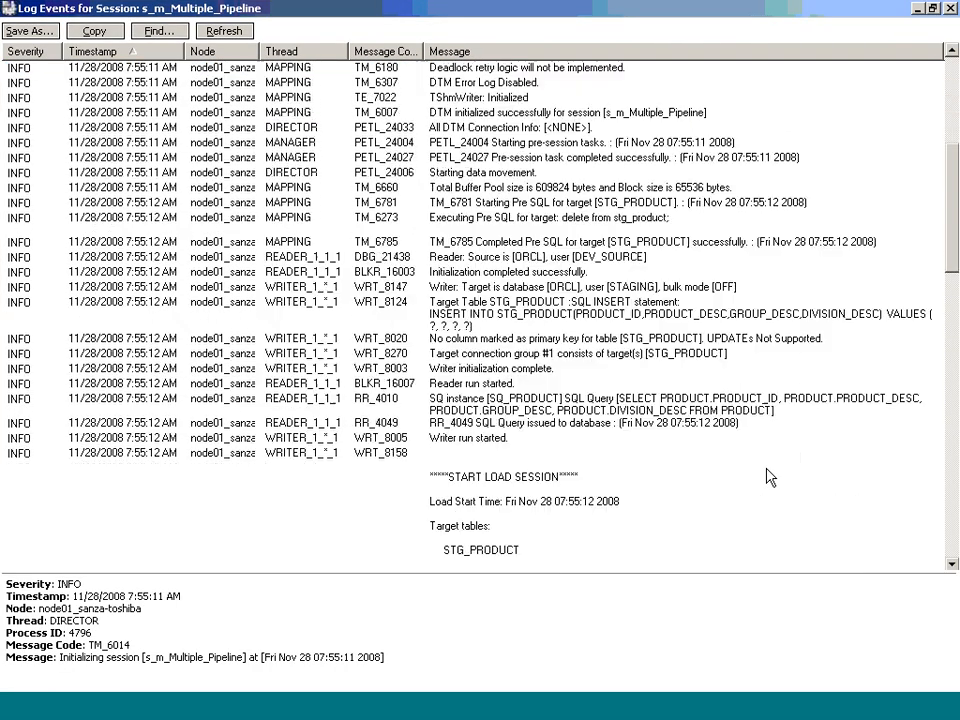
{"action": "scroll", "coordinate": [770, 478], "scroll_direction": "down", "scroll_amount": 2}
{"action": "scroll", "coordinate": [770, 478], "scroll_direction": "down", "scroll_amount": 5}
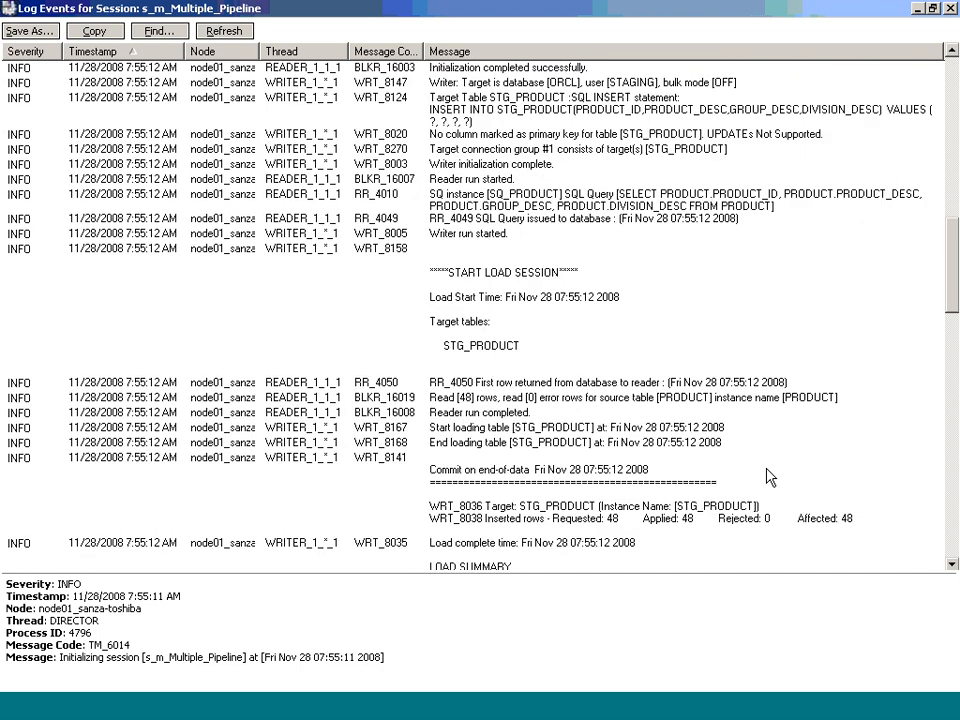
{"action": "scroll", "coordinate": [770, 478], "scroll_direction": "down", "scroll_amount": 6}
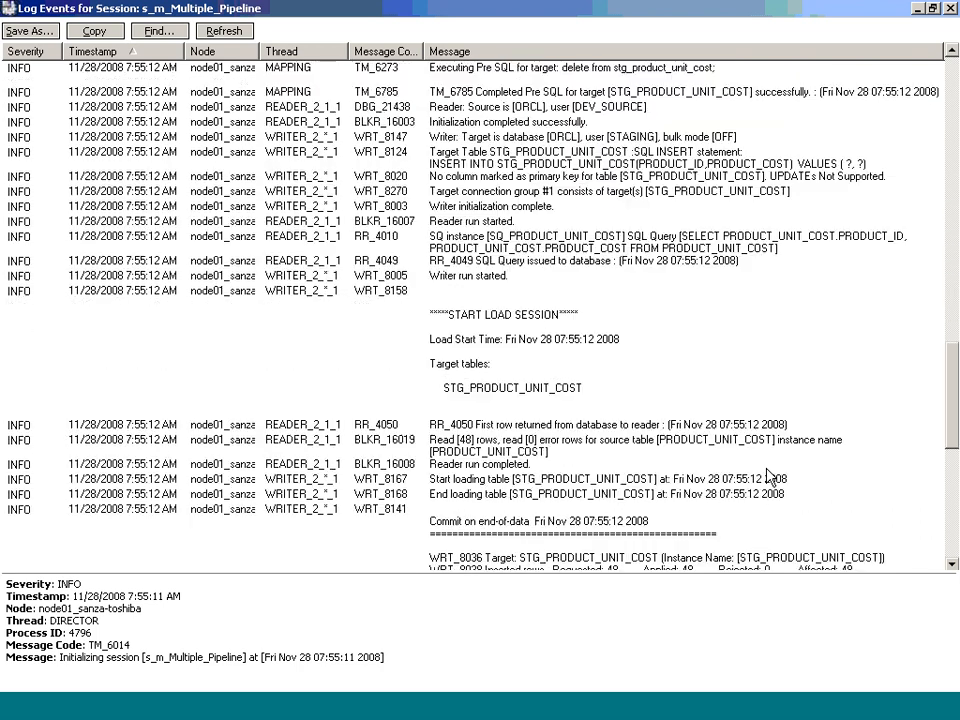
{"action": "scroll", "coordinate": [770, 478], "scroll_direction": "down", "scroll_amount": 1}
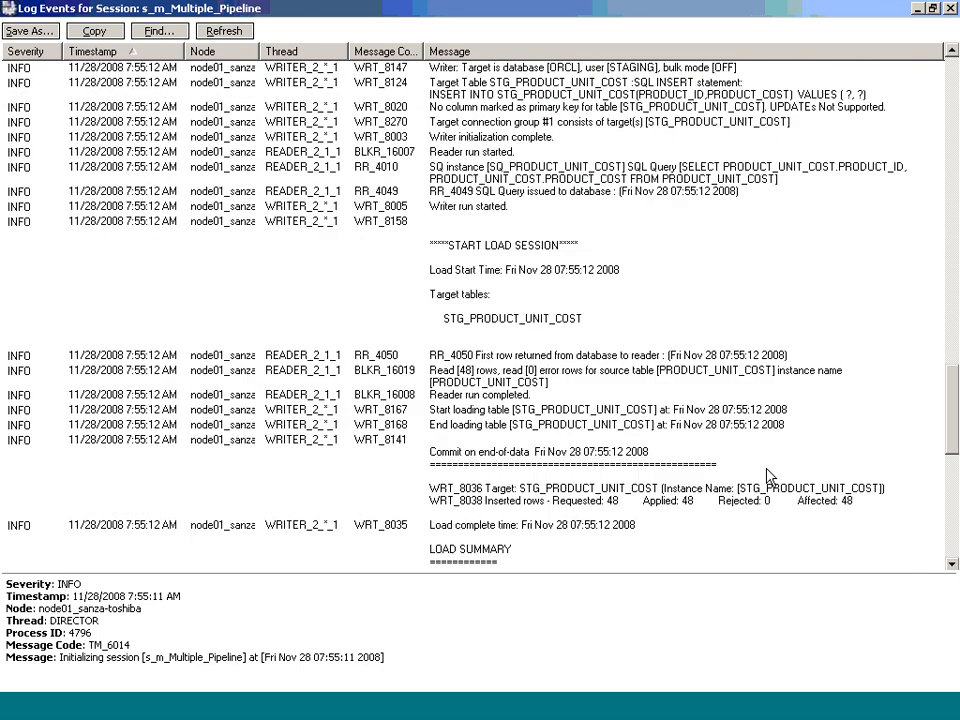
Step: Open the Target Load Plan for the mapping in the Designer
{"action": "left_click", "coordinate": [508, 702]}
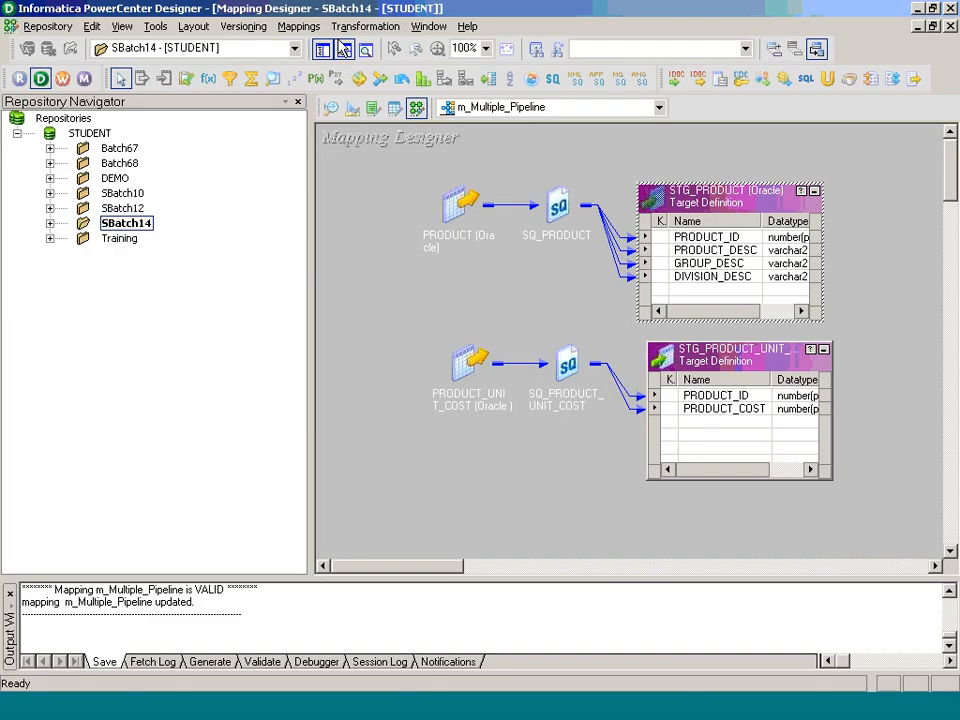
{"action": "left_click", "coordinate": [298, 26]}
{"action": "left_click", "coordinate": [392, 279]}
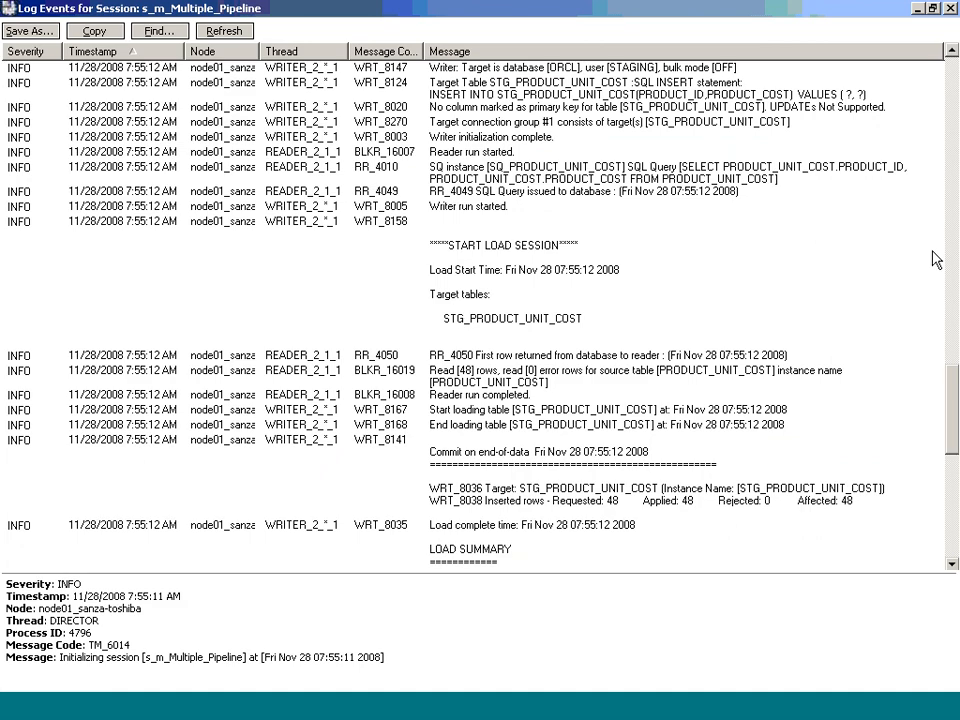
Step: Select the STG_PRODUCT start-load entry and read the load summaries showing 48 rows per target
{"action": "left_click", "coordinate": [950, 258]}
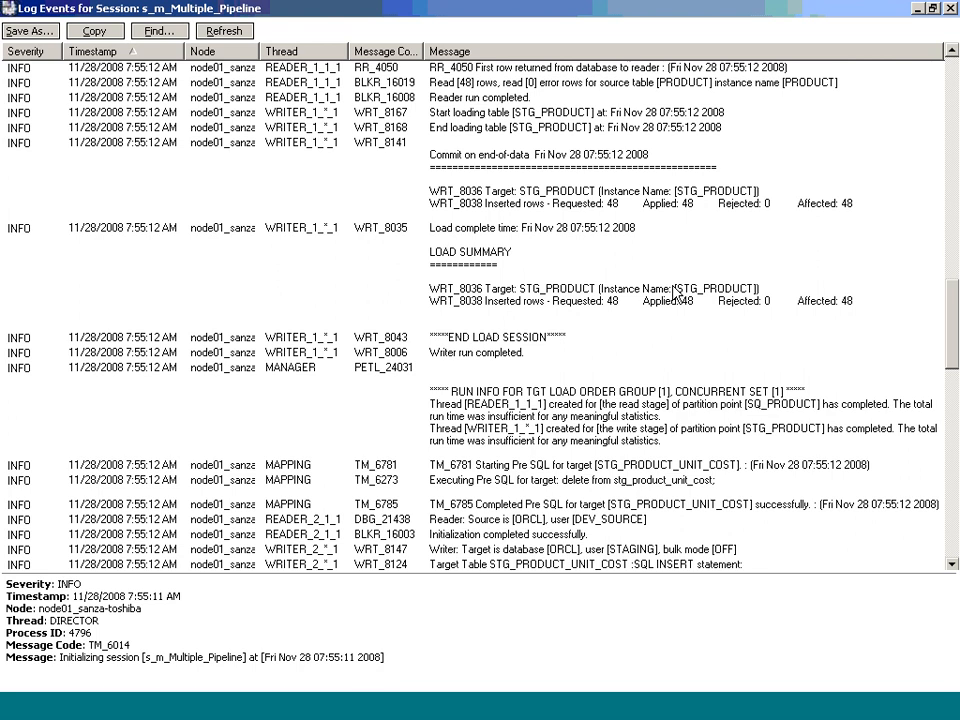
{"action": "scroll", "coordinate": [673, 293], "scroll_direction": "up", "scroll_amount": 2}
{"action": "left_click", "coordinate": [536, 257]}
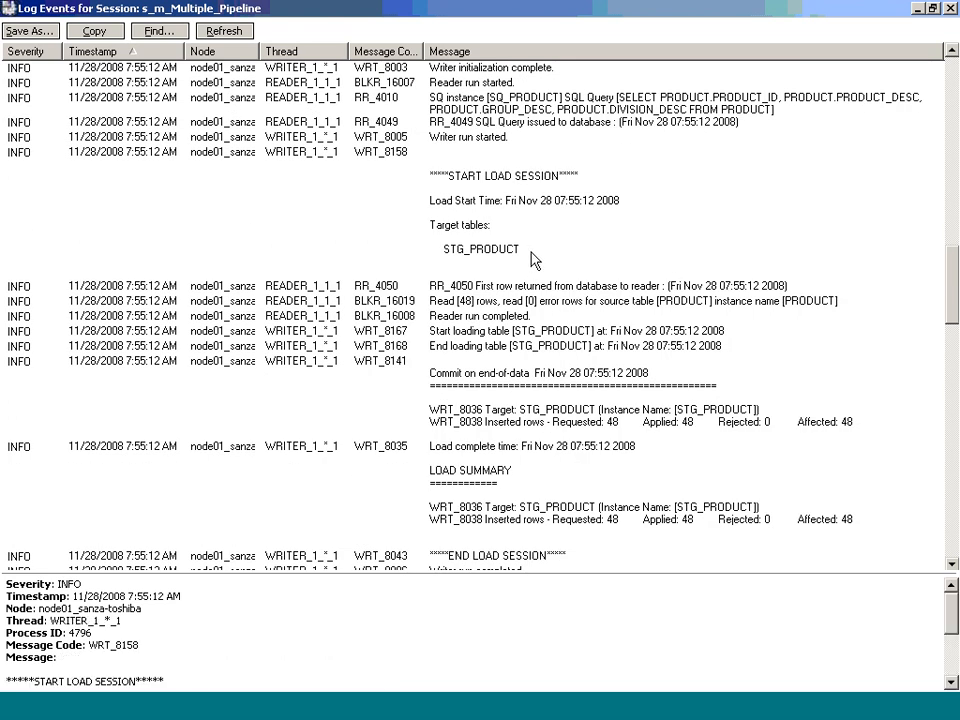
{"action": "scroll", "coordinate": [666, 300], "scroll_direction": "down", "scroll_amount": 2}
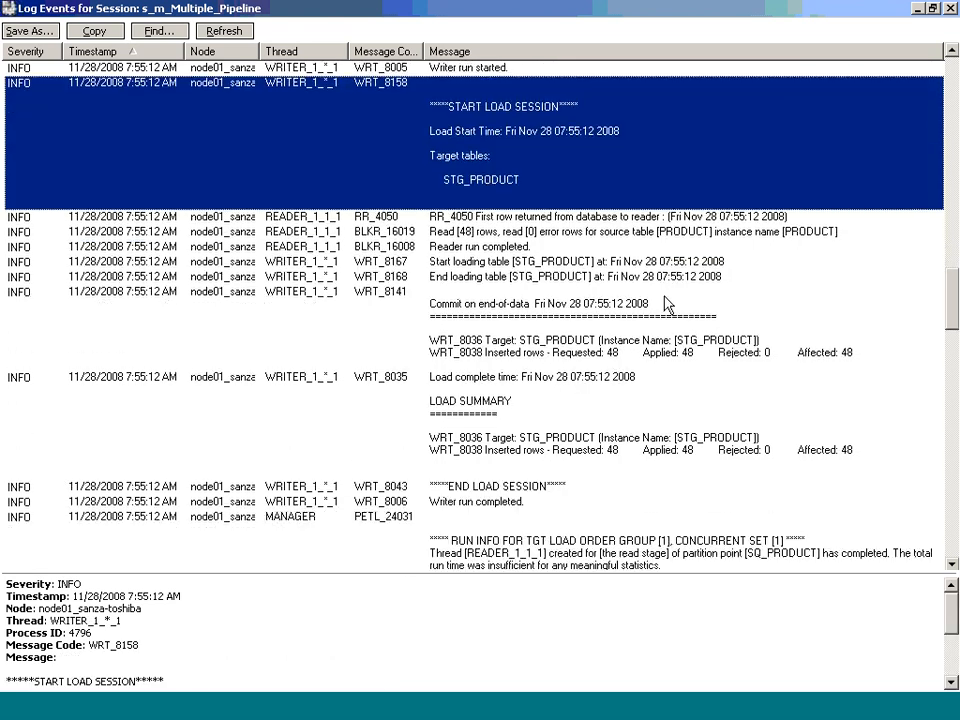
{"action": "scroll", "coordinate": [668, 305], "scroll_direction": "down", "scroll_amount": 1}
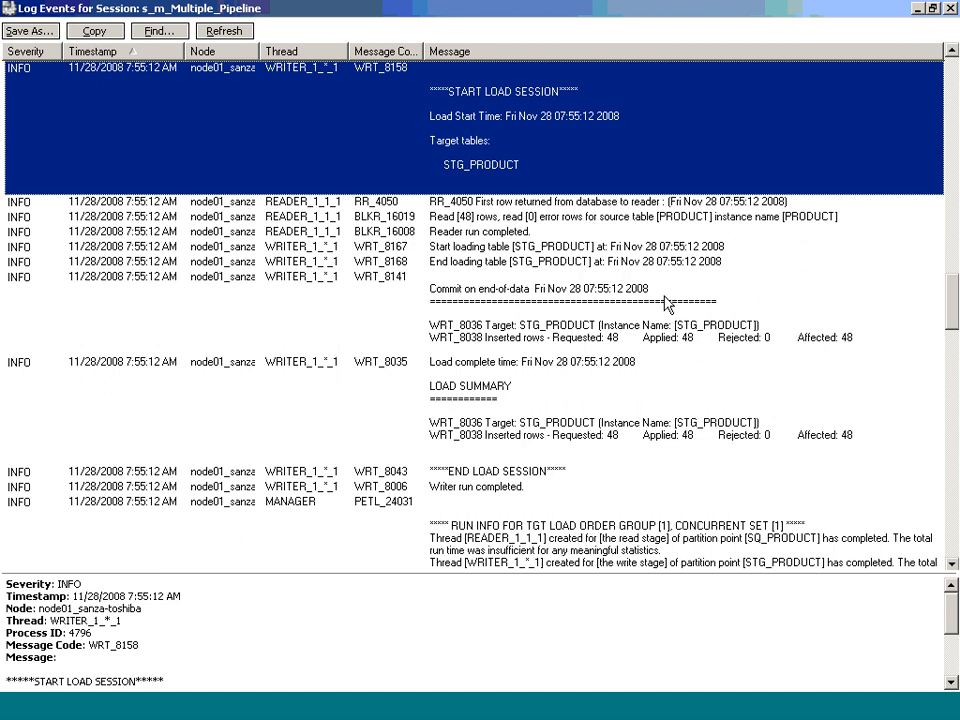
{"action": "scroll", "coordinate": [668, 305], "scroll_direction": "down", "scroll_amount": 2}
{"action": "scroll", "coordinate": [668, 305], "scroll_direction": "down", "scroll_amount": 3}
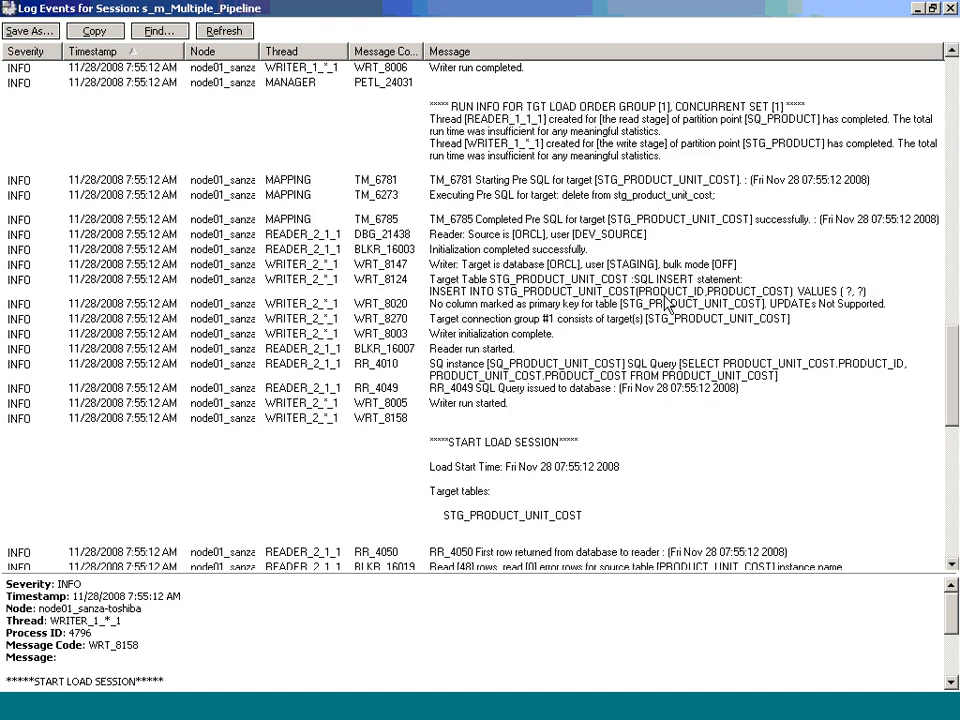
{"action": "scroll", "coordinate": [666, 305], "scroll_direction": "down", "scroll_amount": 2}
{"action": "scroll", "coordinate": [668, 305], "scroll_direction": "down", "scroll_amount": 4}
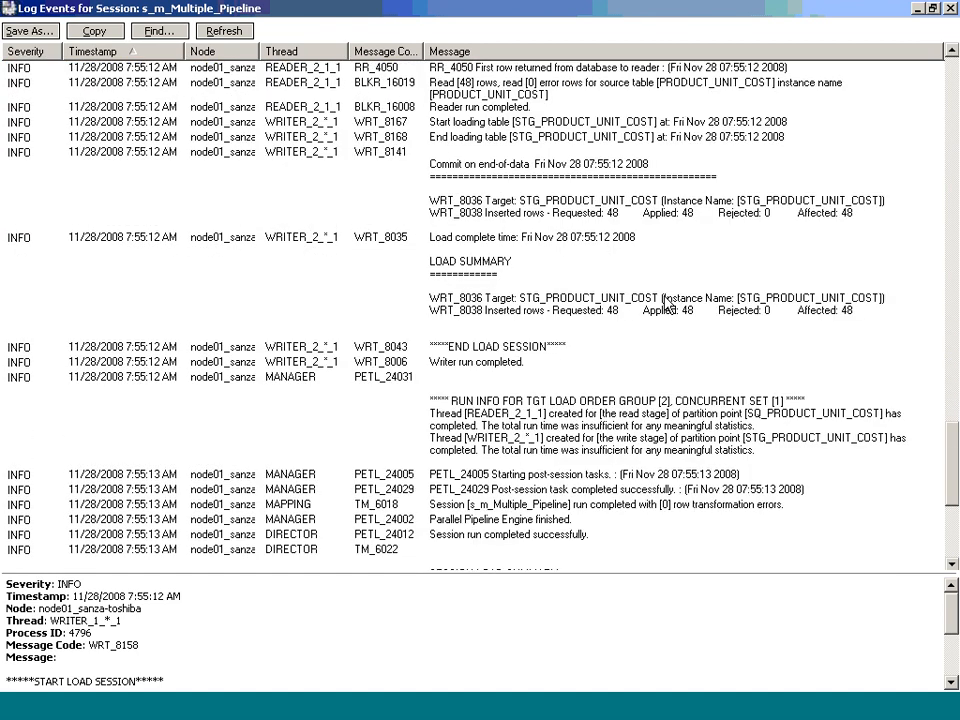
{"action": "scroll", "coordinate": [668, 305], "scroll_direction": "down", "scroll_amount": 3}
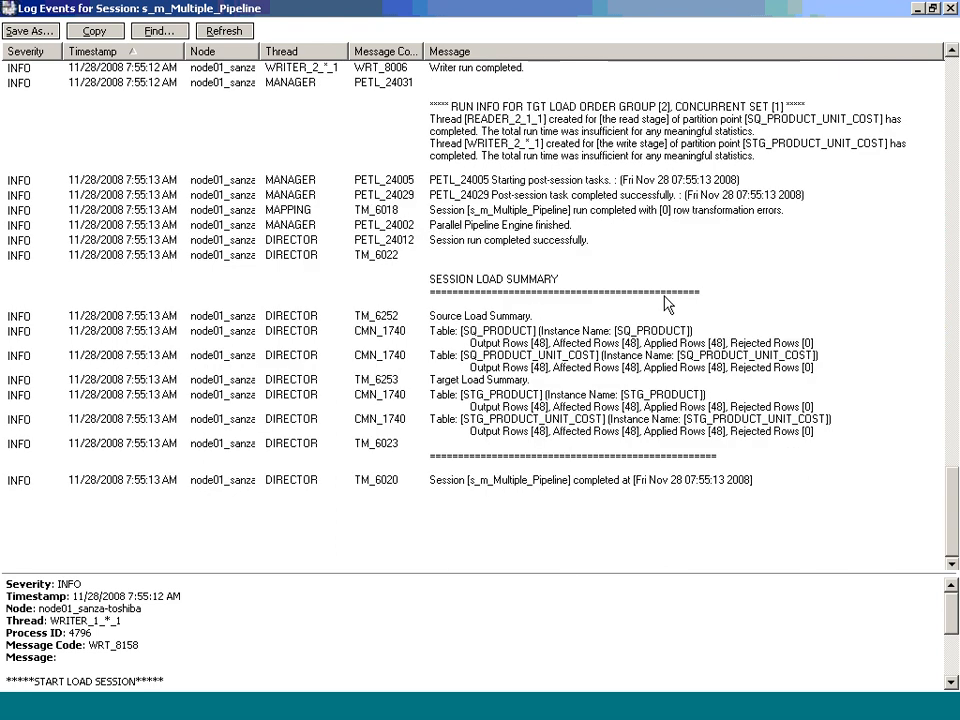
{"action": "scroll", "coordinate": [668, 305], "scroll_direction": "up", "scroll_amount": 3}
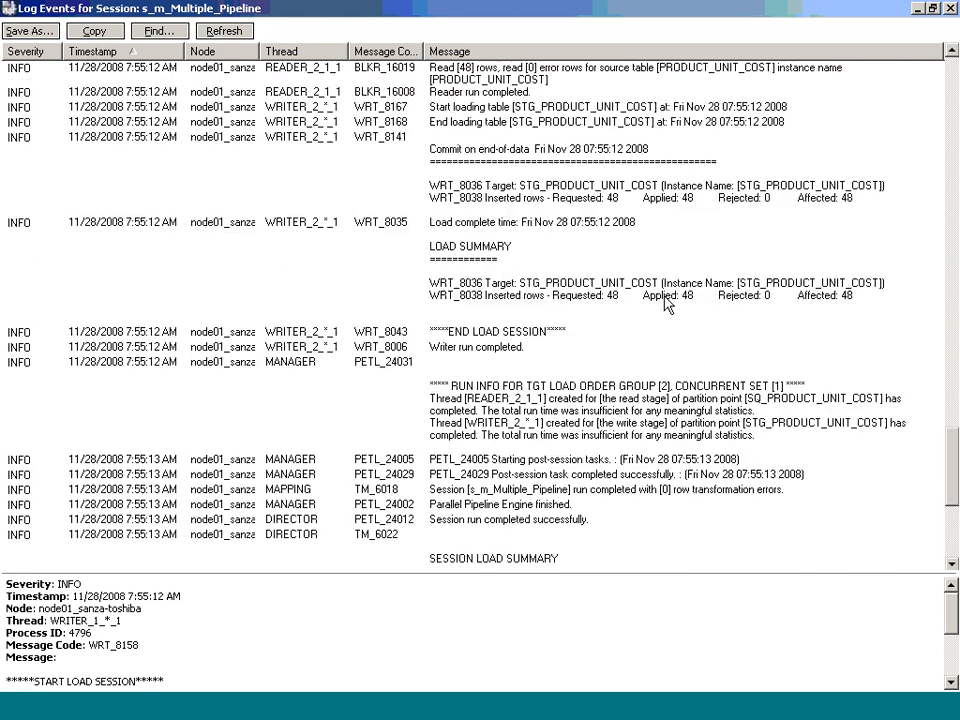
{"action": "scroll", "coordinate": [668, 305], "scroll_direction": "up", "scroll_amount": 5}
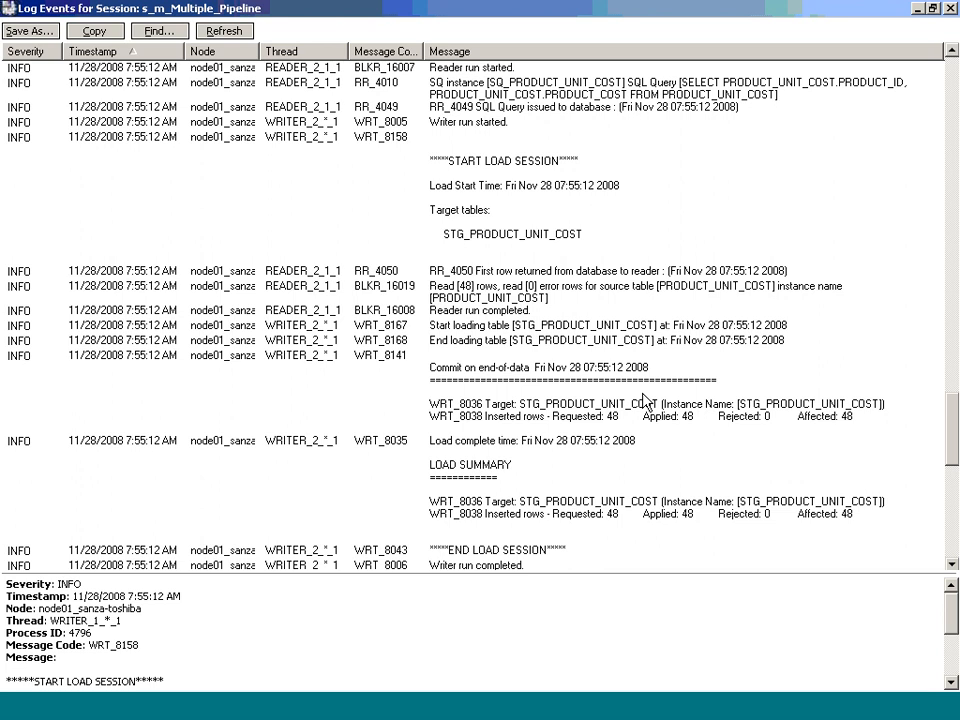
Step: Cancel the Target Load Plan dialog for m_Multiple_Pipeline and return to the Log Events window
{"action": "key", "text": "alt+Tab"}
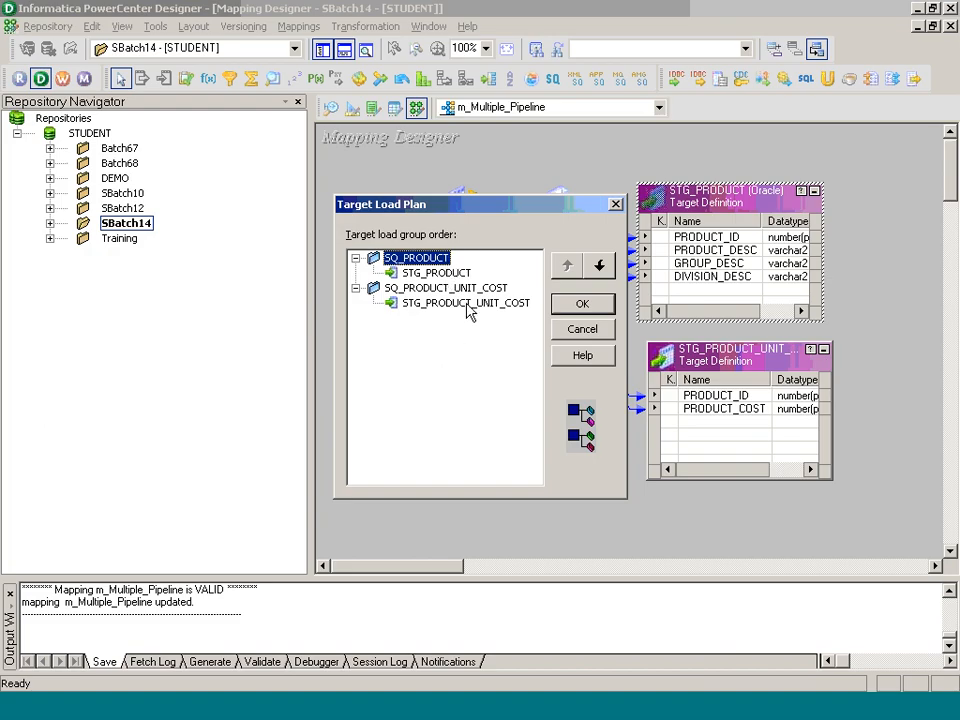
{"action": "left_click", "coordinate": [582, 329]}
{"action": "key", "text": "alt+Tab"}
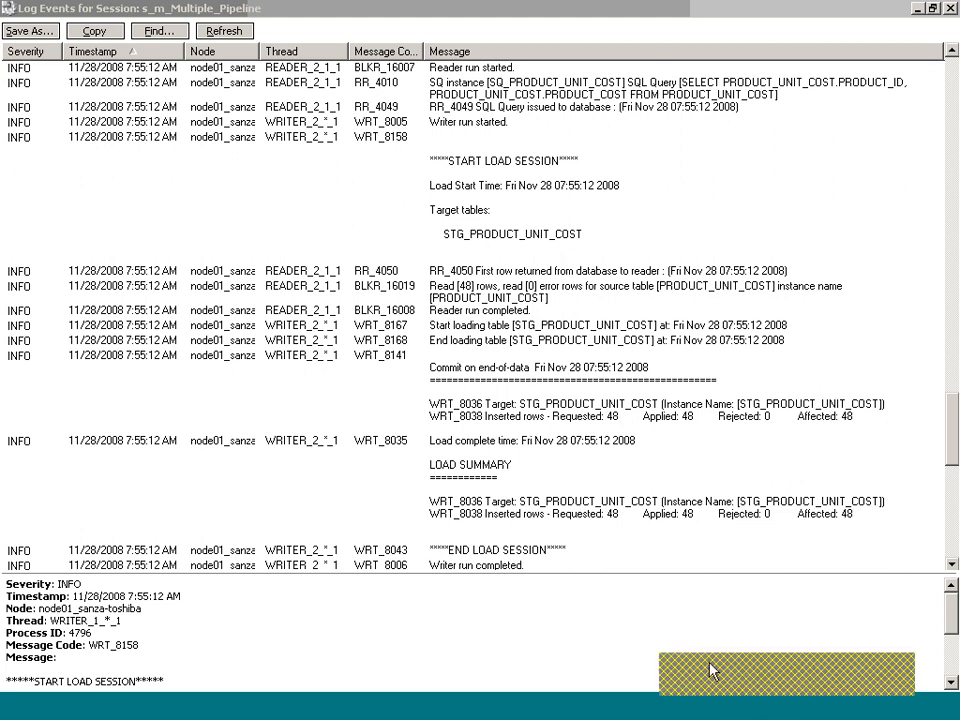
Step: Close the s_m_Multiple_Pipeline session log and bring up the Informatica Day 89- SB14.bmp notes in Paint
{"action": "left_click", "coordinate": [709, 668]}
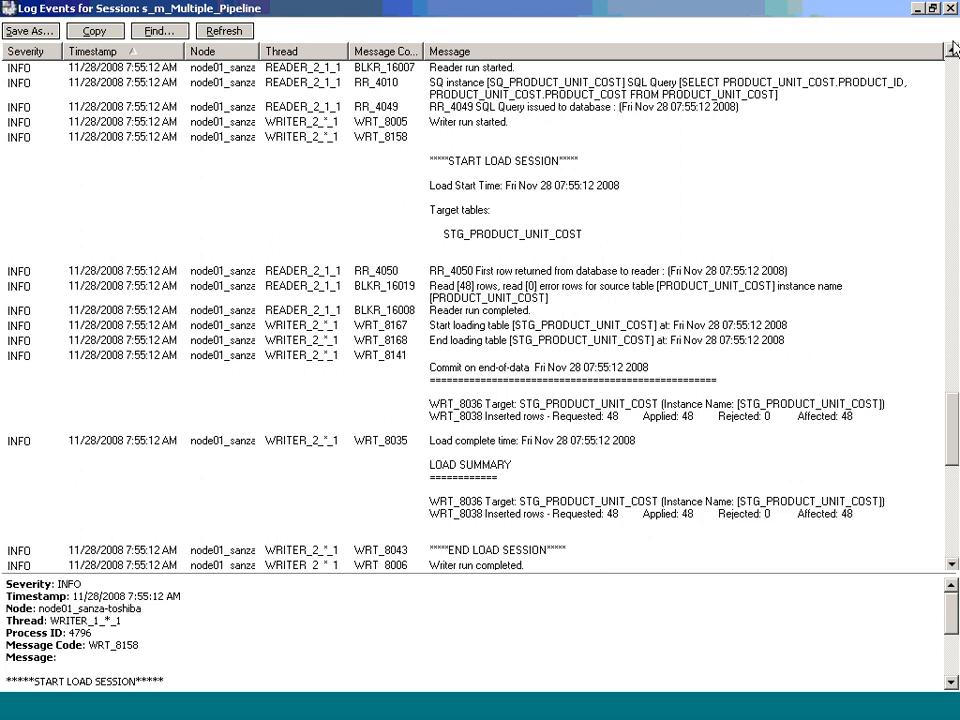
{"action": "left_click", "coordinate": [946, 8]}
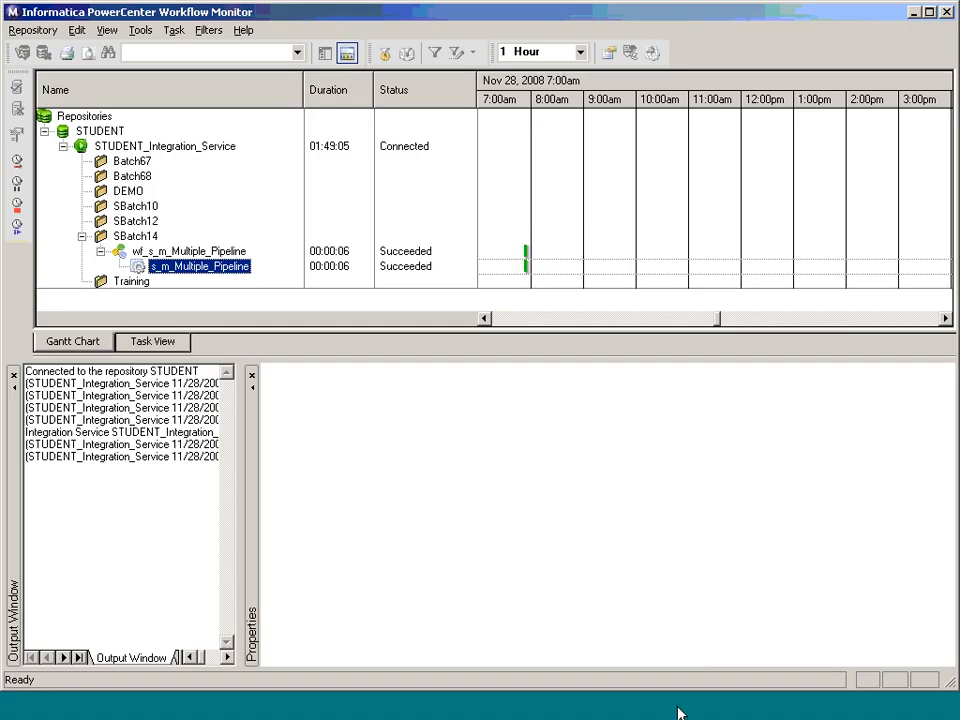
{"action": "left_click", "coordinate": [555, 709]}
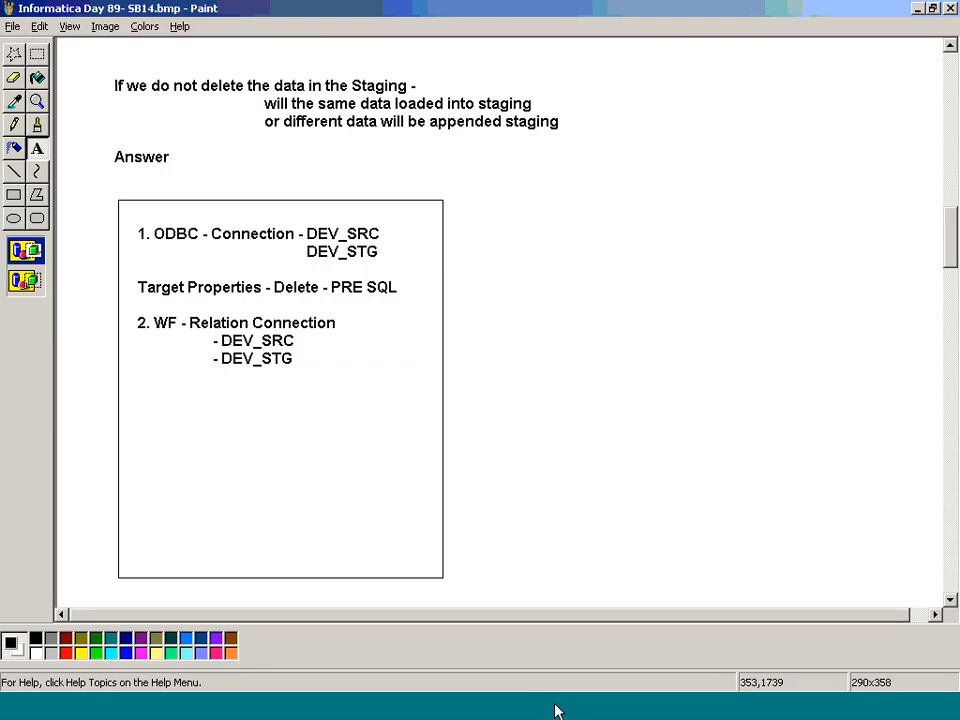
Step: Discard an empty text box in the SB14 notes, leaving them unedited, and switch programs
{"action": "left_click", "coordinate": [496, 432]}
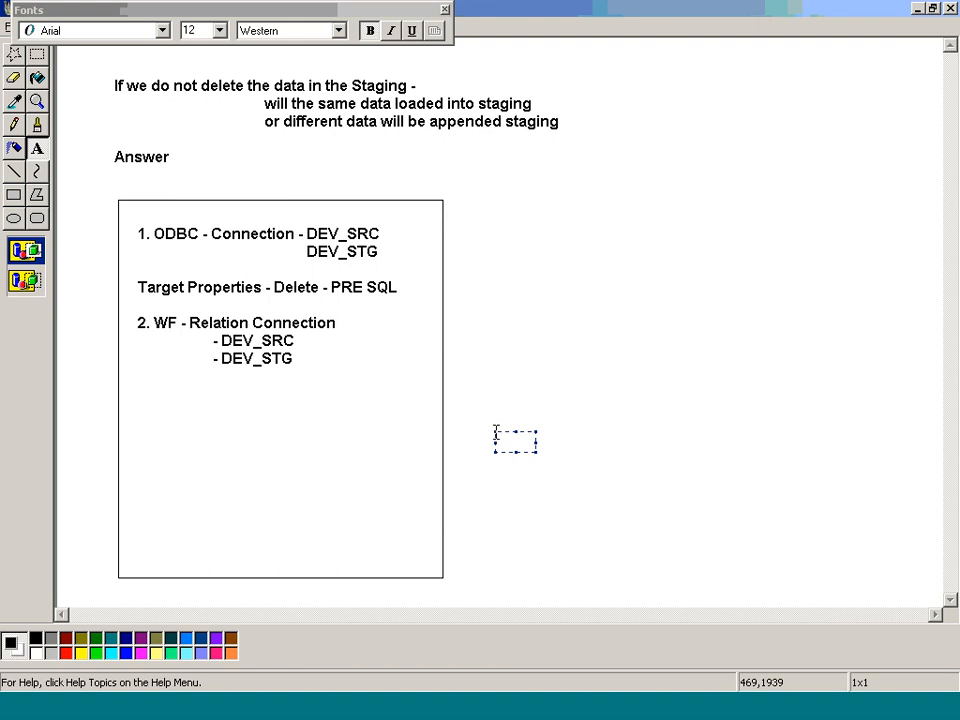
{"action": "left_click", "coordinate": [496, 432]}
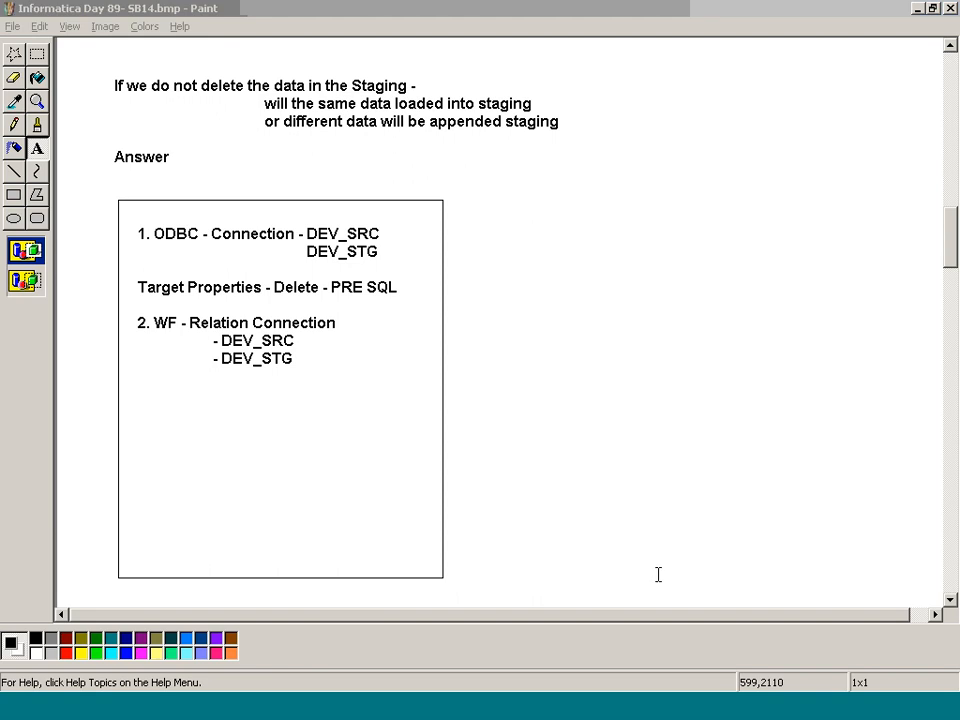
{"action": "left_click", "coordinate": [280, 702]}
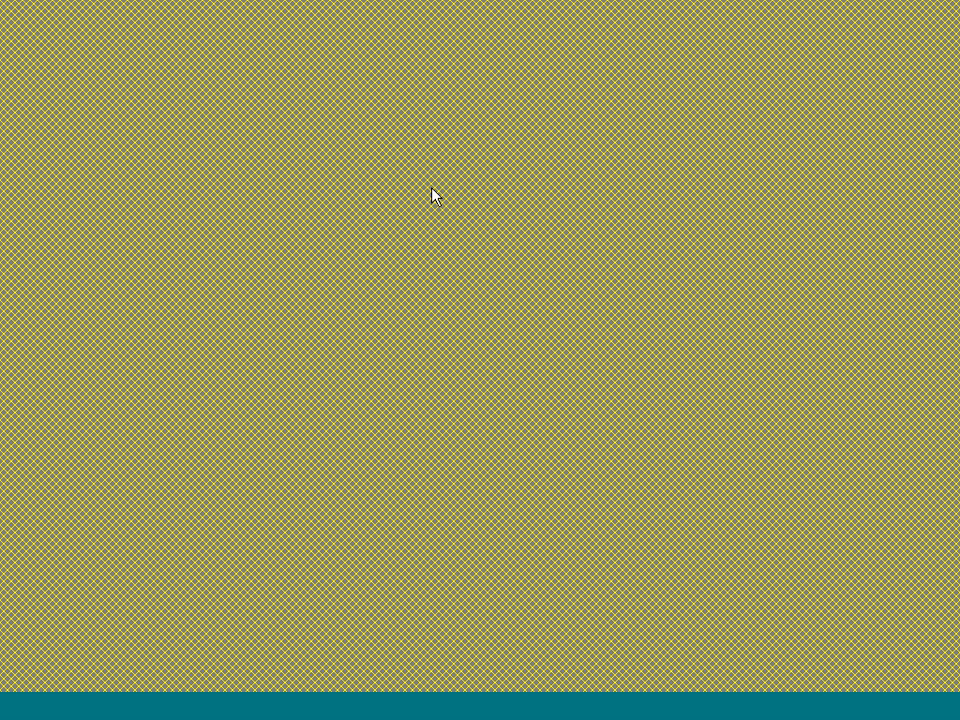